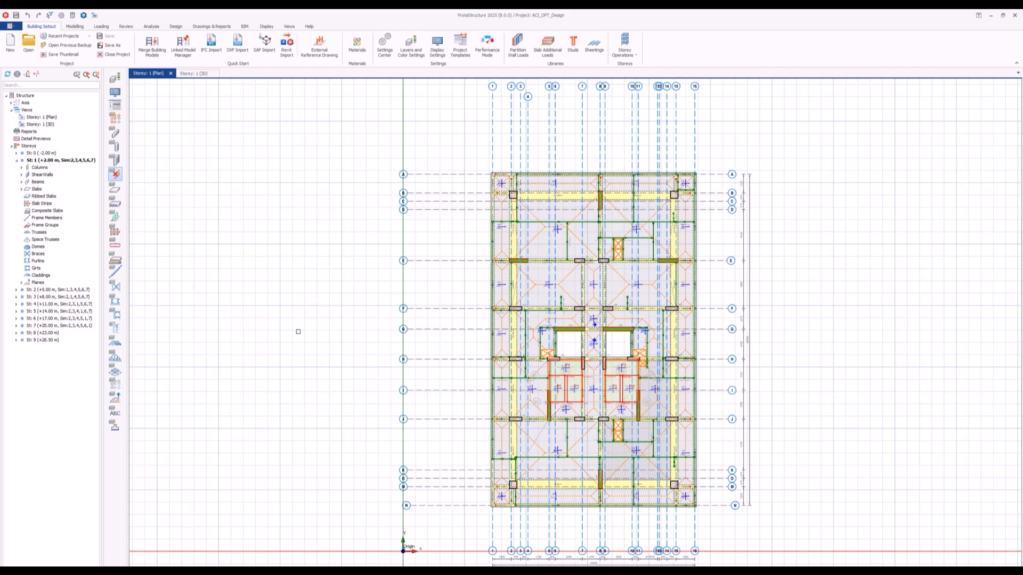
Step: Review the available concrete design codes and earthquake codes in the project's code settings without picking a different one
scroll(365, 445, "up", 4)
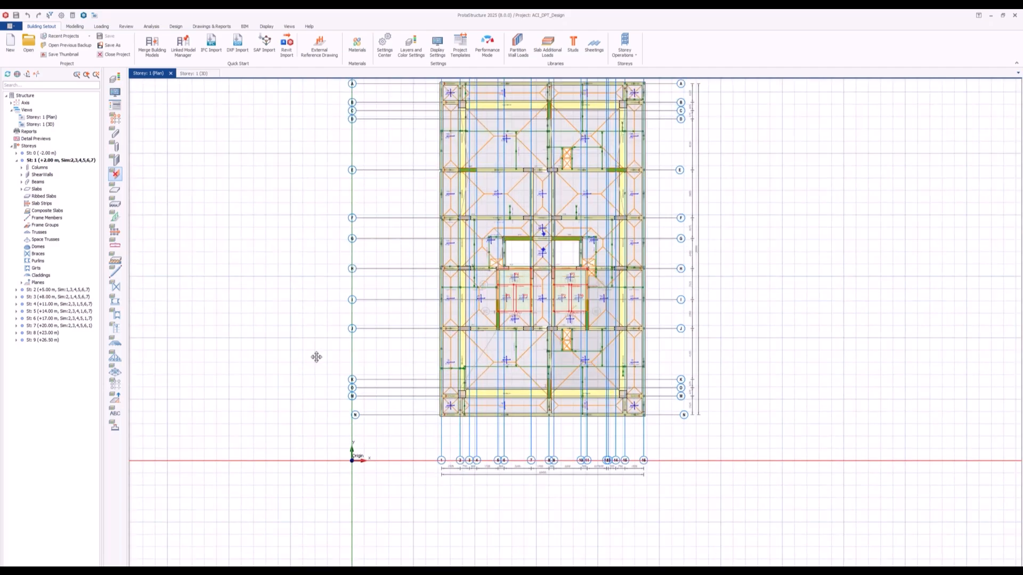
scroll(366, 296, "up", 1)
scroll(366, 295, "down", 1)
middle_click_drag(393, 269, 380, 344)
left_click(62, 15)
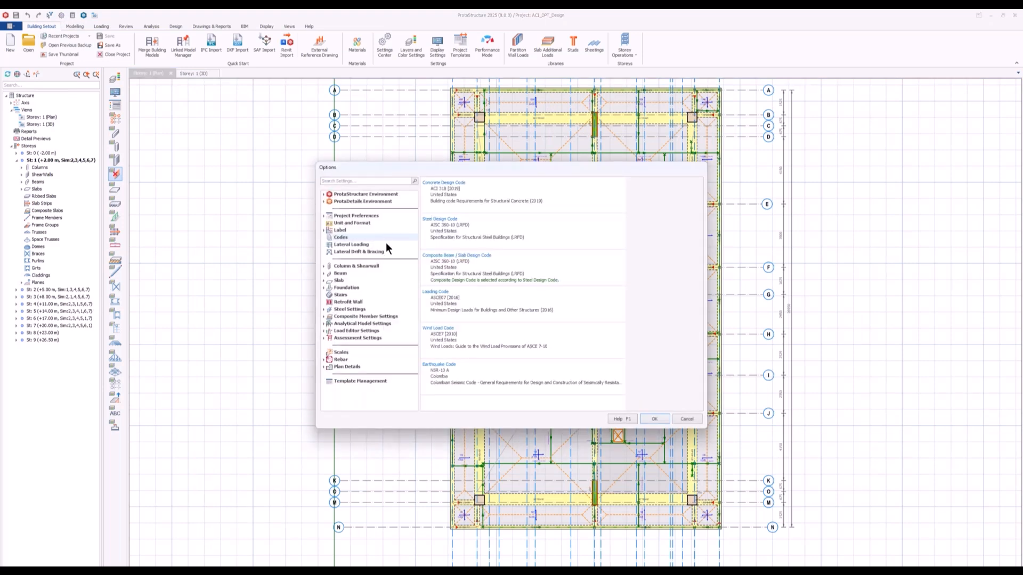
double_click(468, 190)
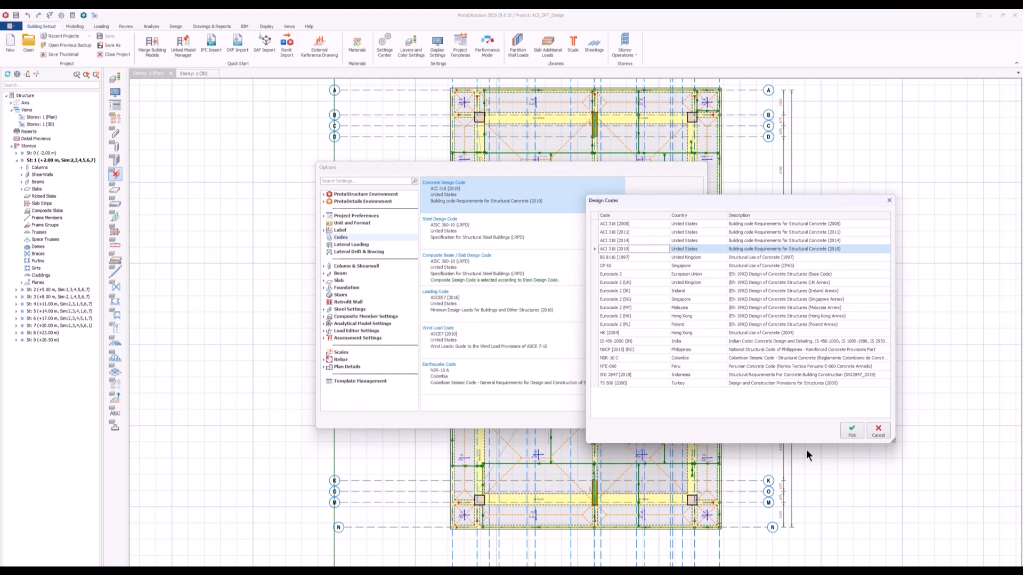
left_click(877, 433)
double_click(488, 366)
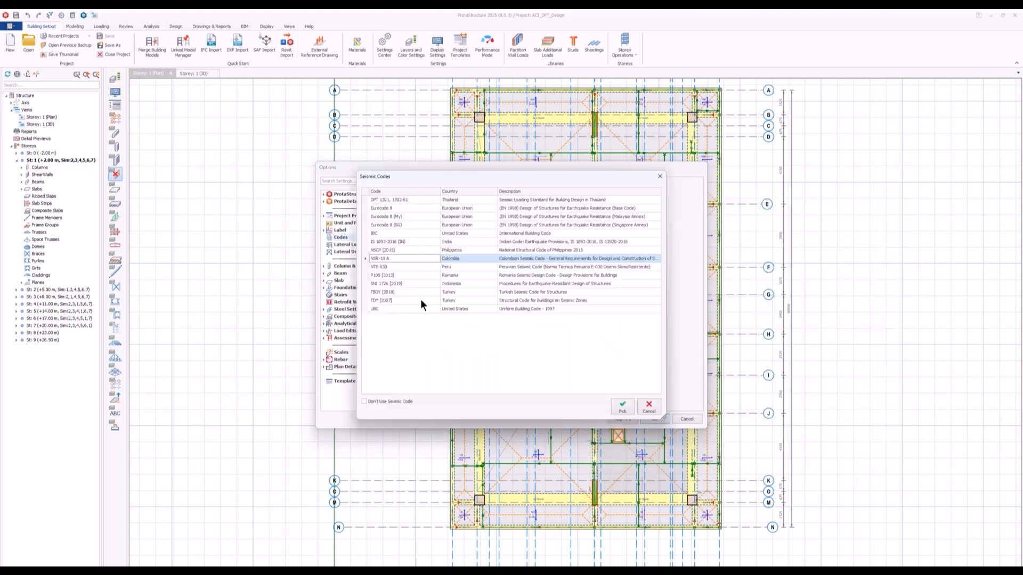
left_click(650, 408)
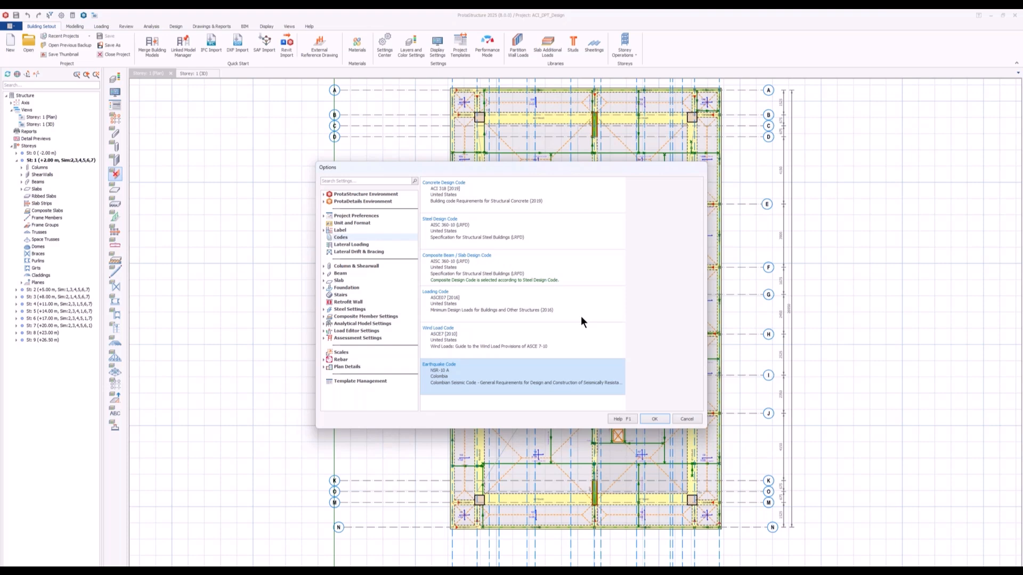
Step: Look through the country templates, including Macedonia, Colombia (NSR) and Peru (NTE), and return to the project's code settings
left_click(347, 380)
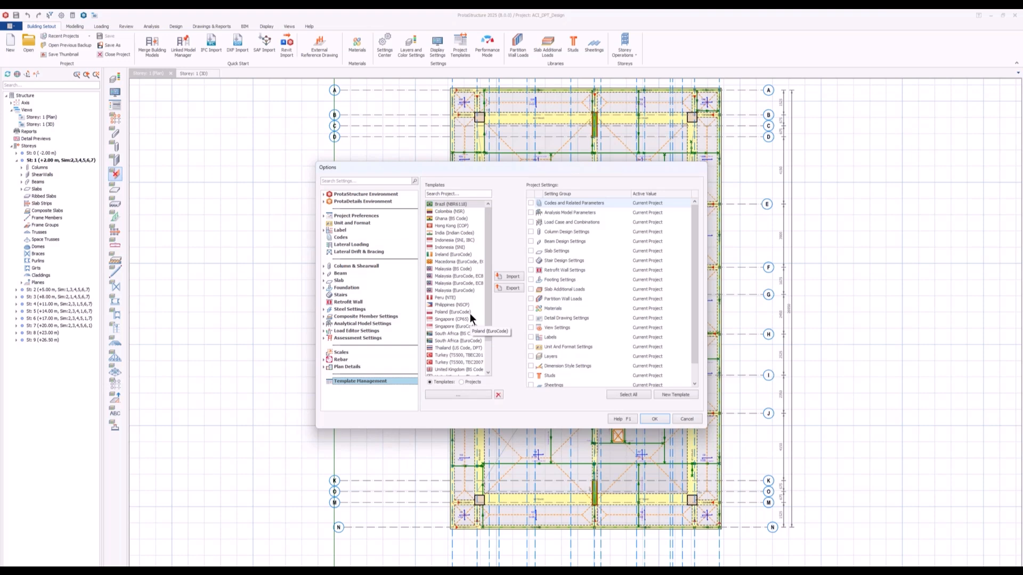
left_click(451, 261)
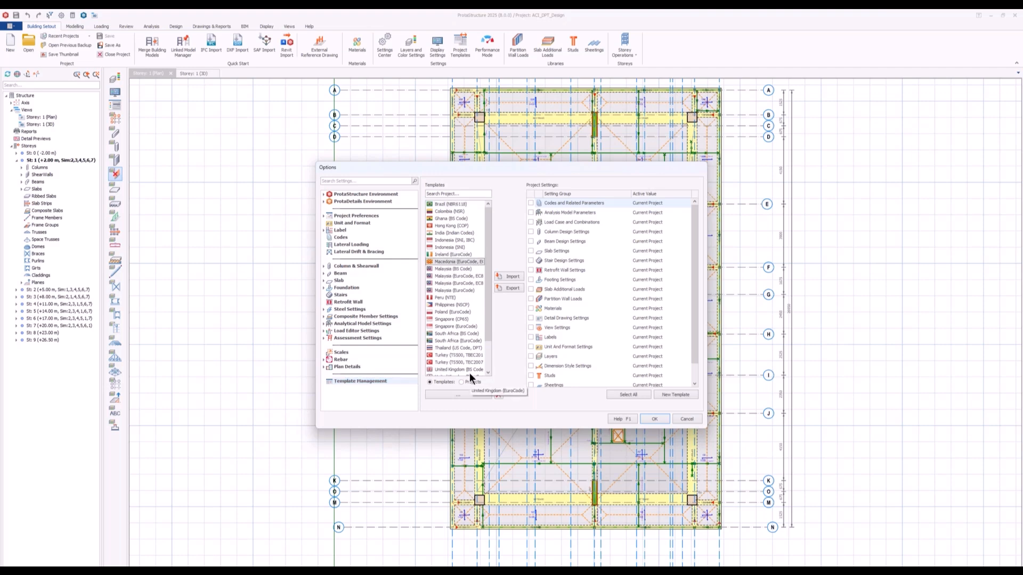
left_click(459, 212)
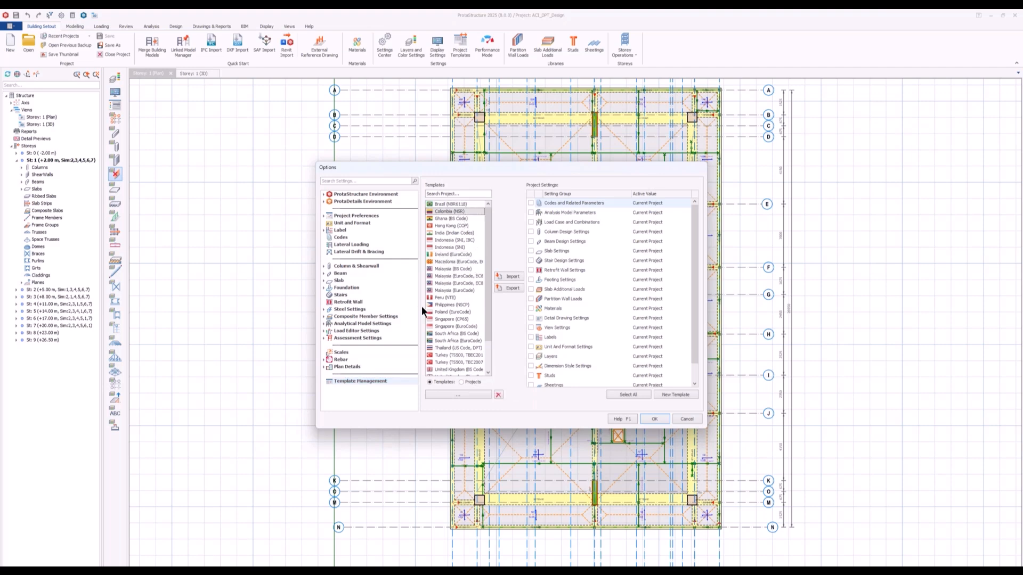
left_click(446, 296)
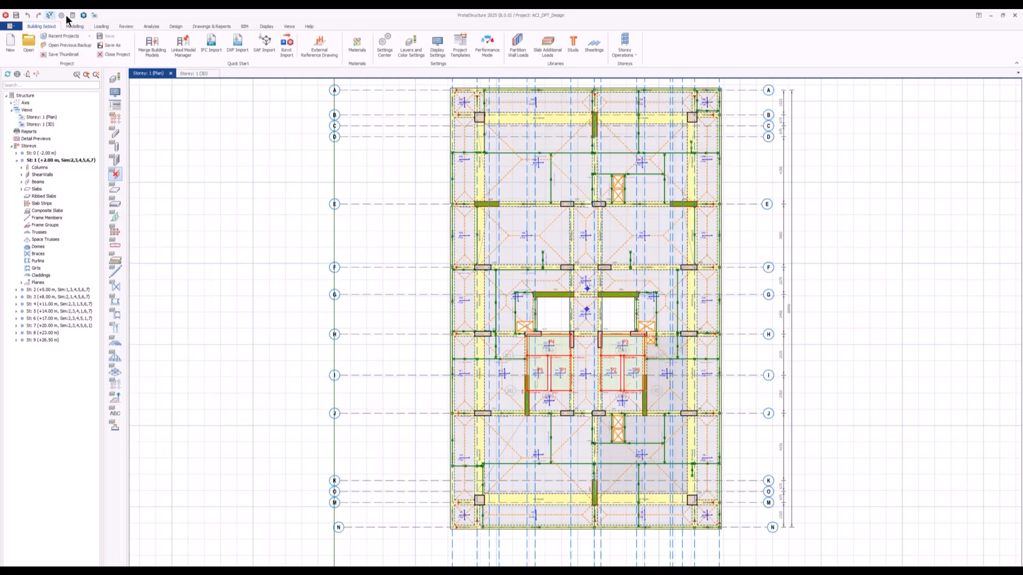
left_click(60, 16)
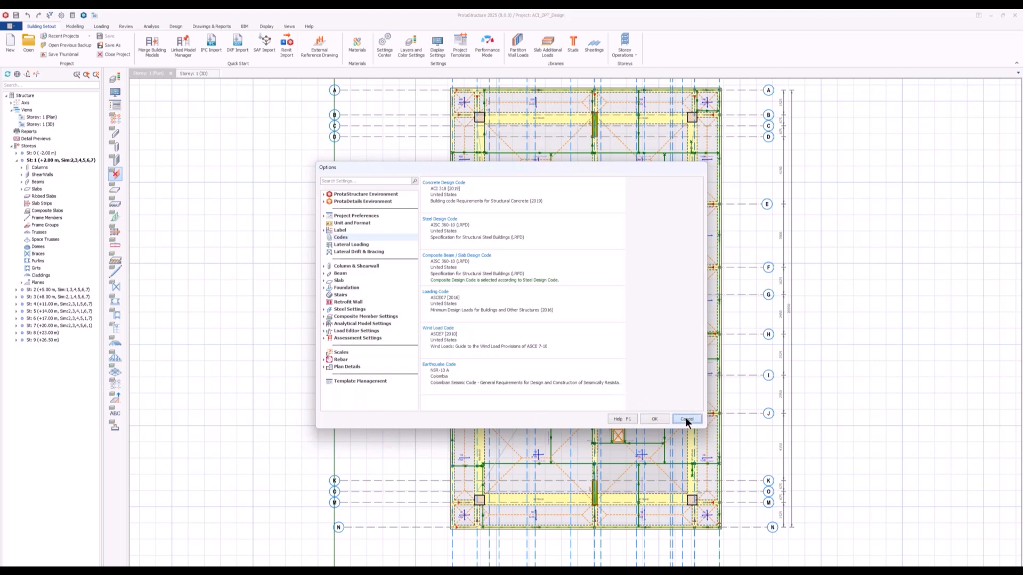
Step: Examine the NSR-10 seismic parameters' city list, peak ground acceleration map and seismic zone list without changing the selections
left_click(101, 26)
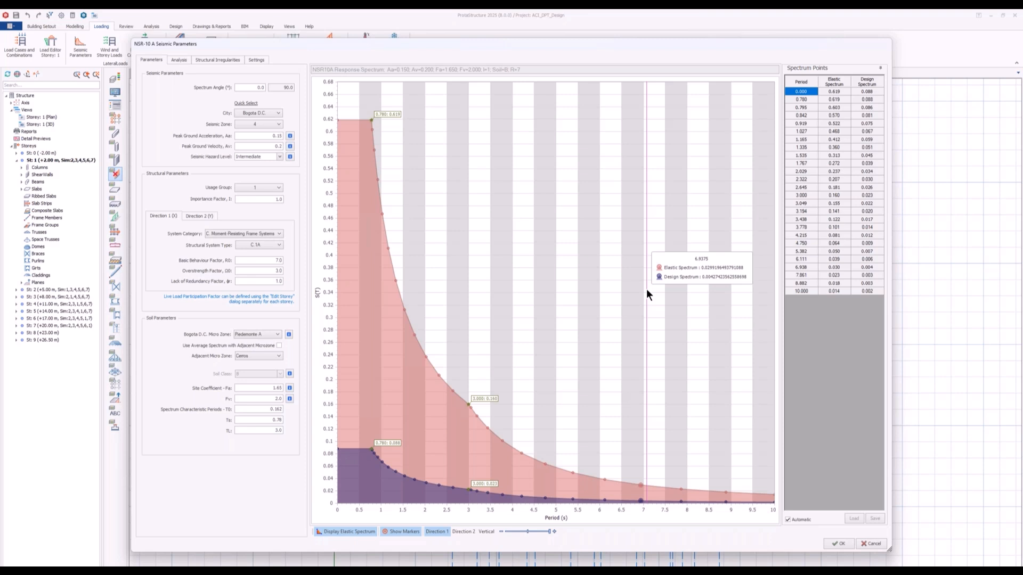
left_click(263, 113)
left_click_drag(544, 230, 445, 120)
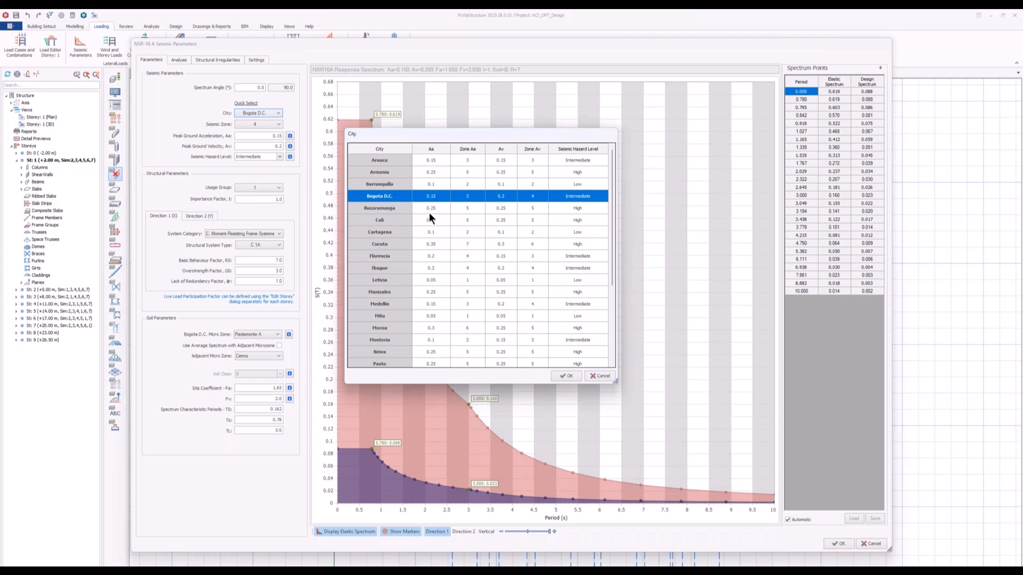
left_click(605, 375)
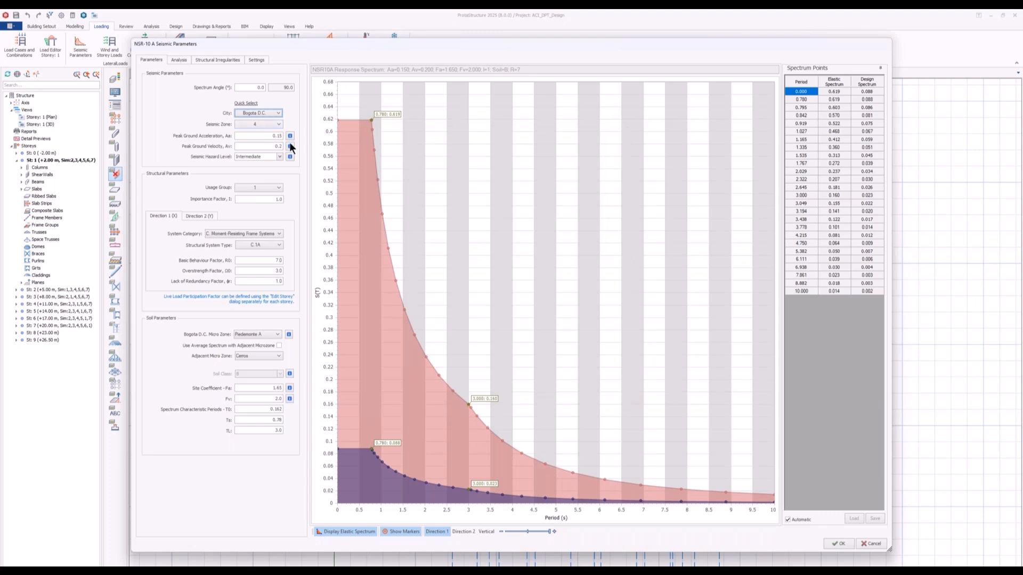
left_click(290, 136)
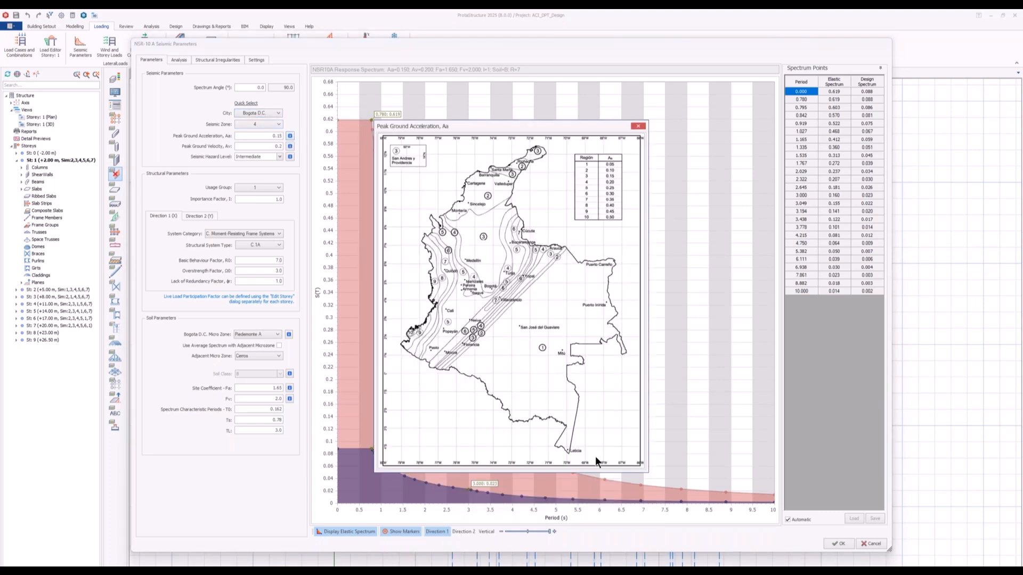
left_click(637, 125)
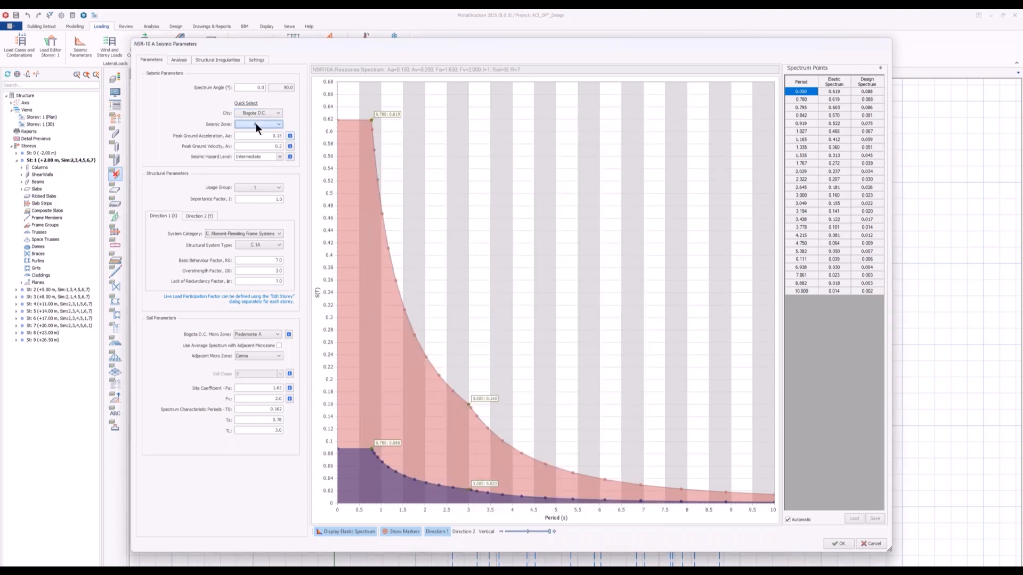
left_click(255, 124)
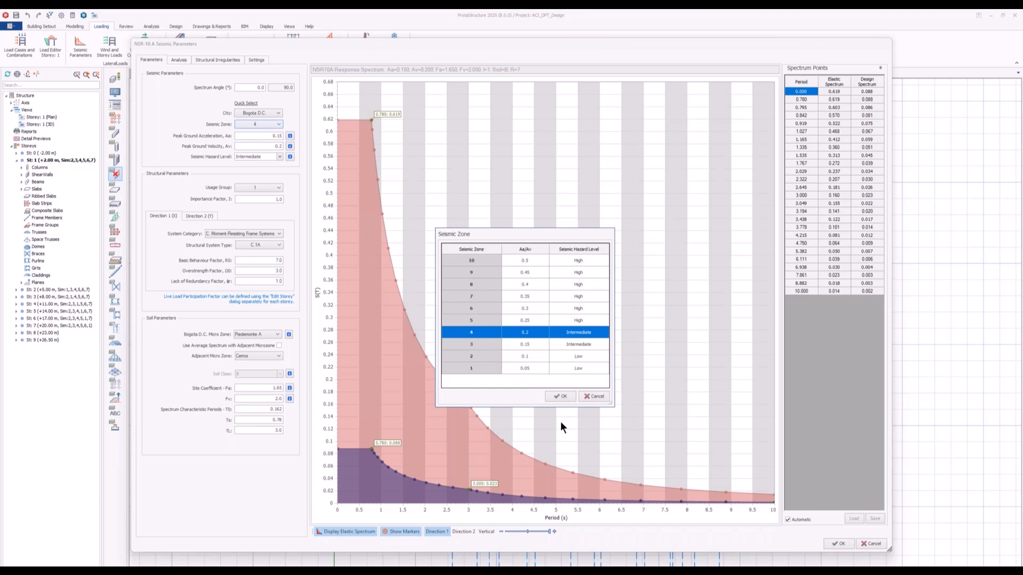
left_click(591, 396)
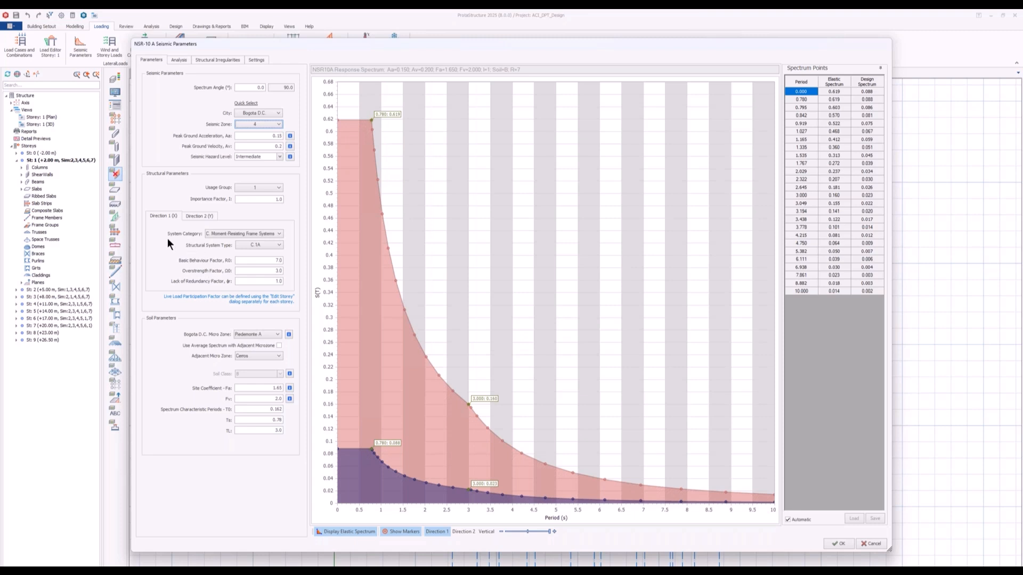
Step: Examine the Direction 1 system categories and structural system types, along with the basic behaviour and redundancy factors
left_click(217, 236)
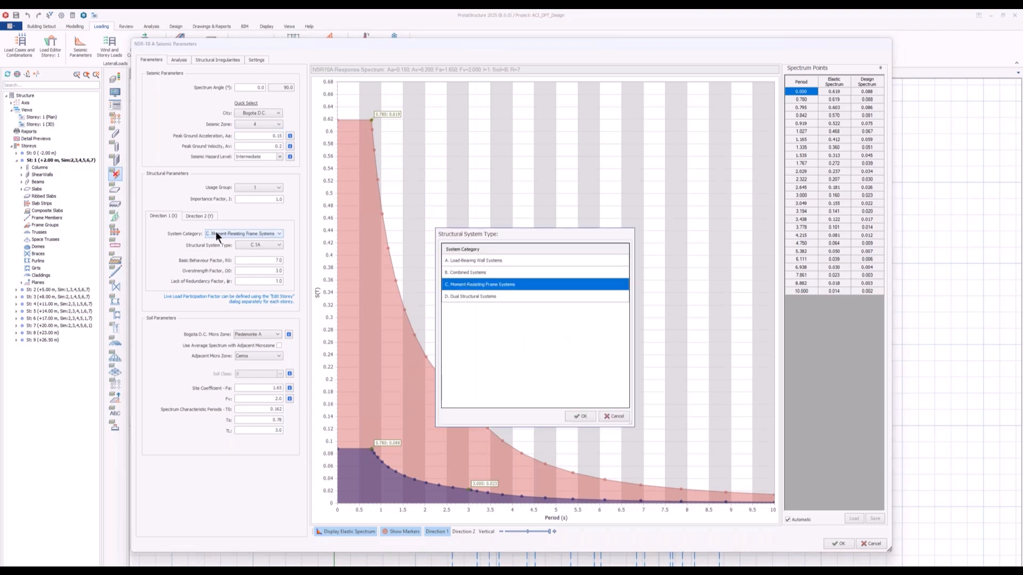
left_click(620, 417)
left_click(258, 245)
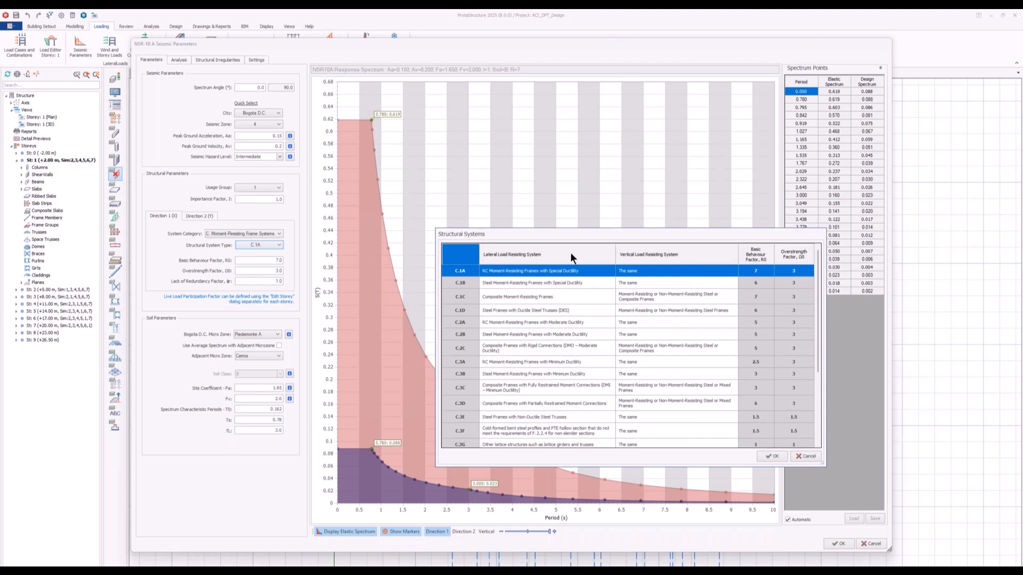
left_click(801, 457)
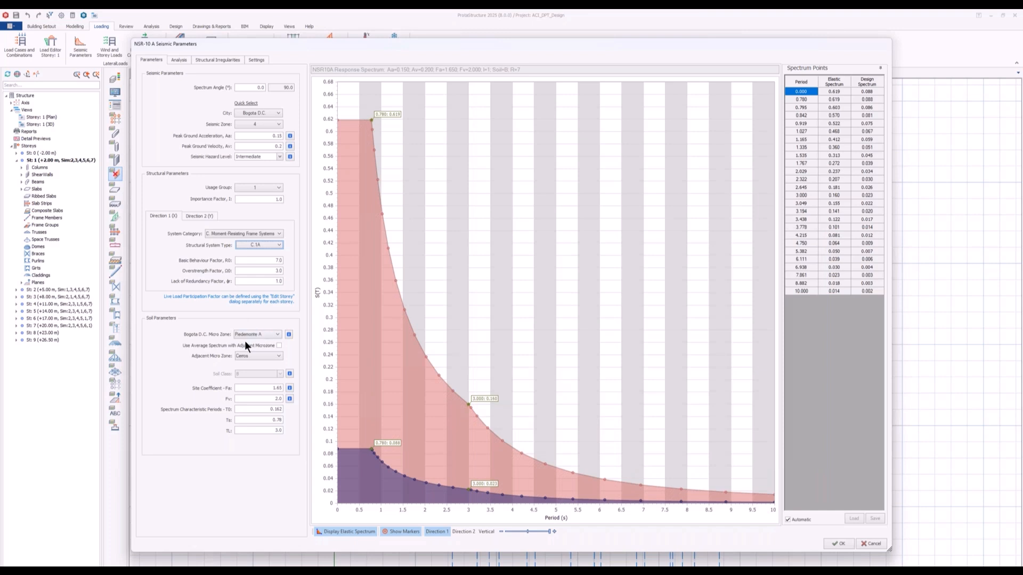
left_click(257, 260)
left_click(257, 281)
Step: Review the seismic analysis options, including user-defined periods for equivalent static analysis, and the structural irregularities, discarding any changes
left_click(185, 60)
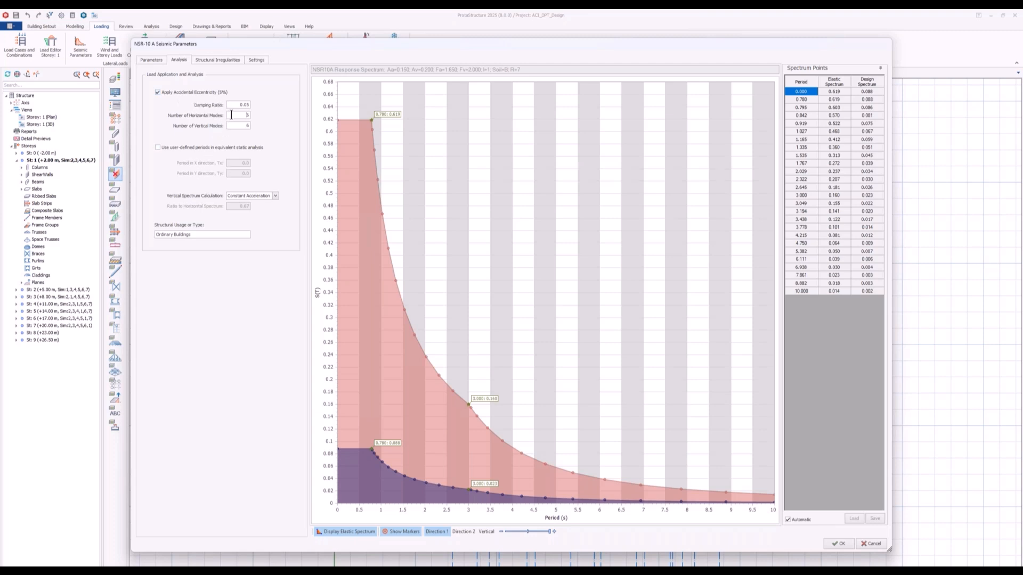
key("Tab")
left_click(175, 147)
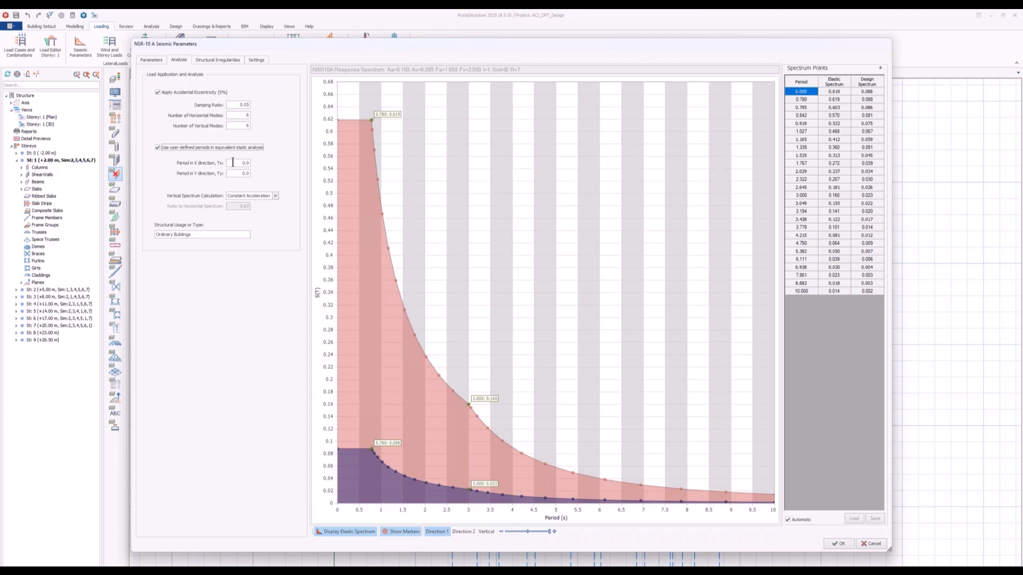
left_click(186, 149)
left_click(218, 60)
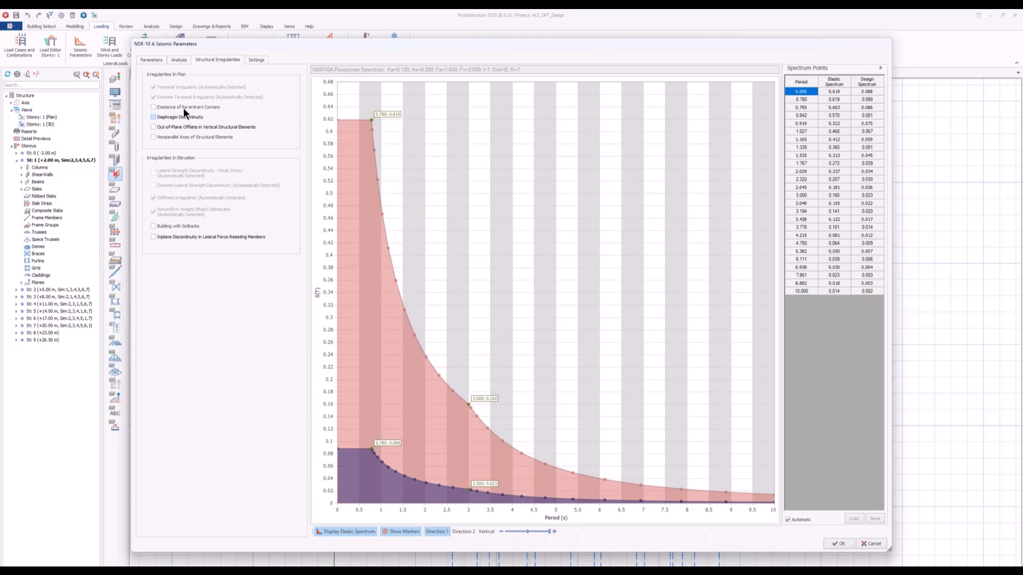
left_click(868, 543)
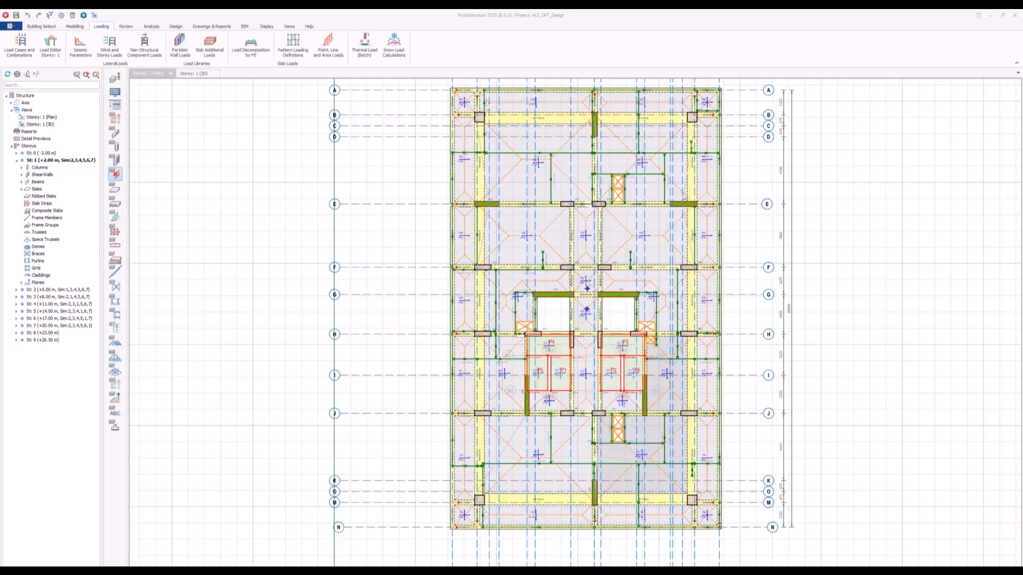
Step: Compare the storey diaphragm options in the building analysis slab model and select No Rigid Diaphragm Floor Levels
left_click(147, 26)
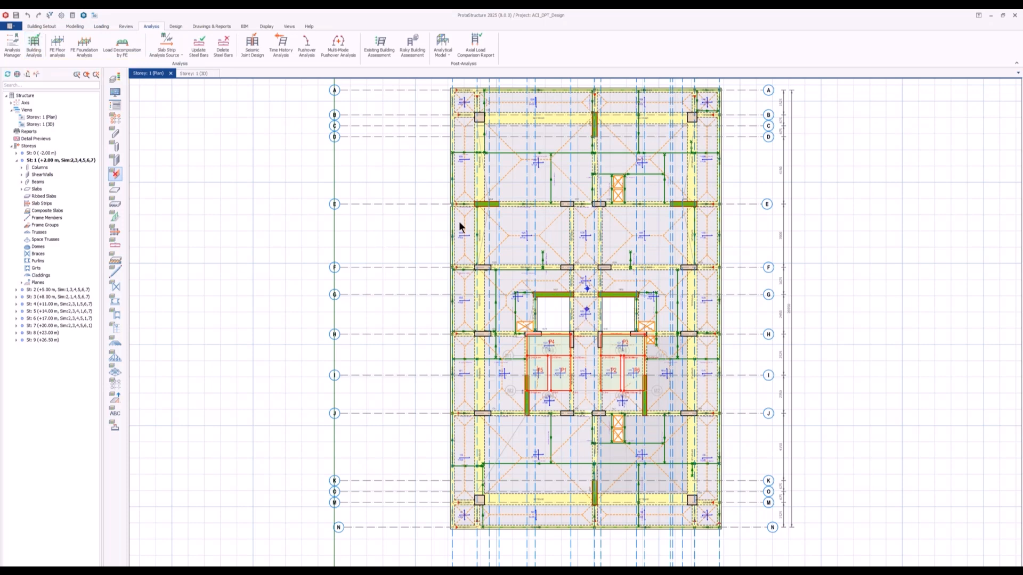
left_click(461, 174)
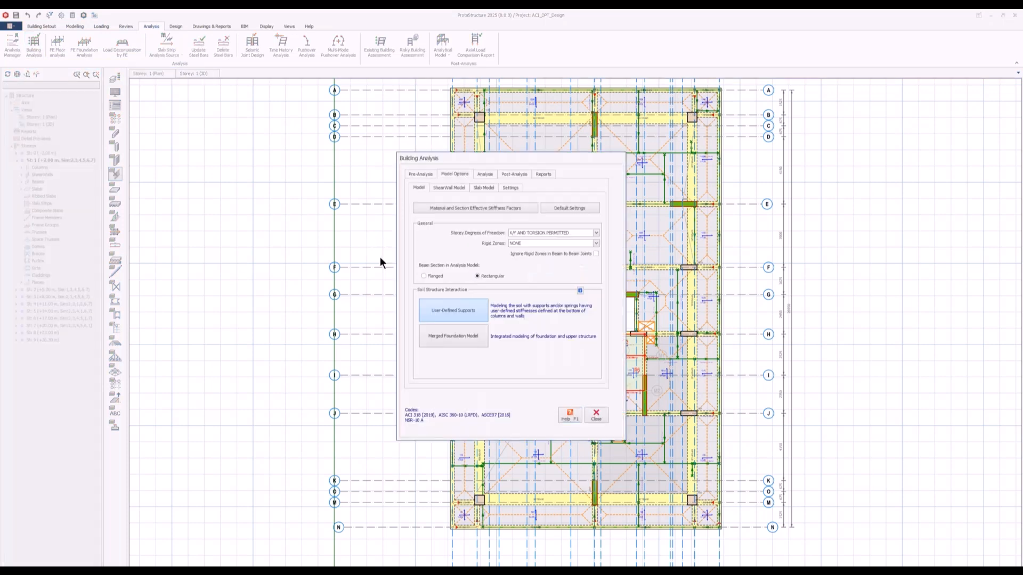
left_click(482, 189)
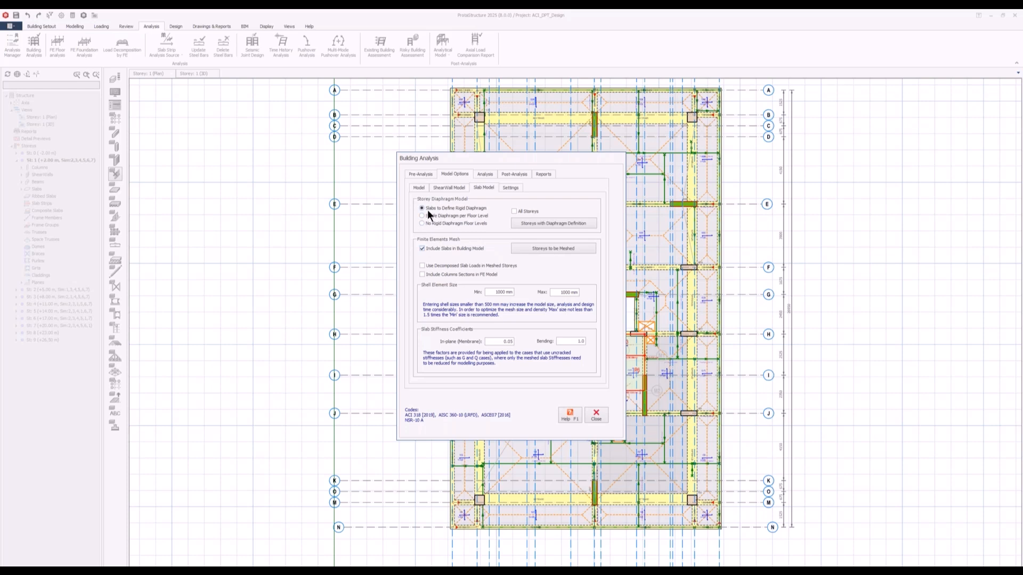
left_click(442, 215)
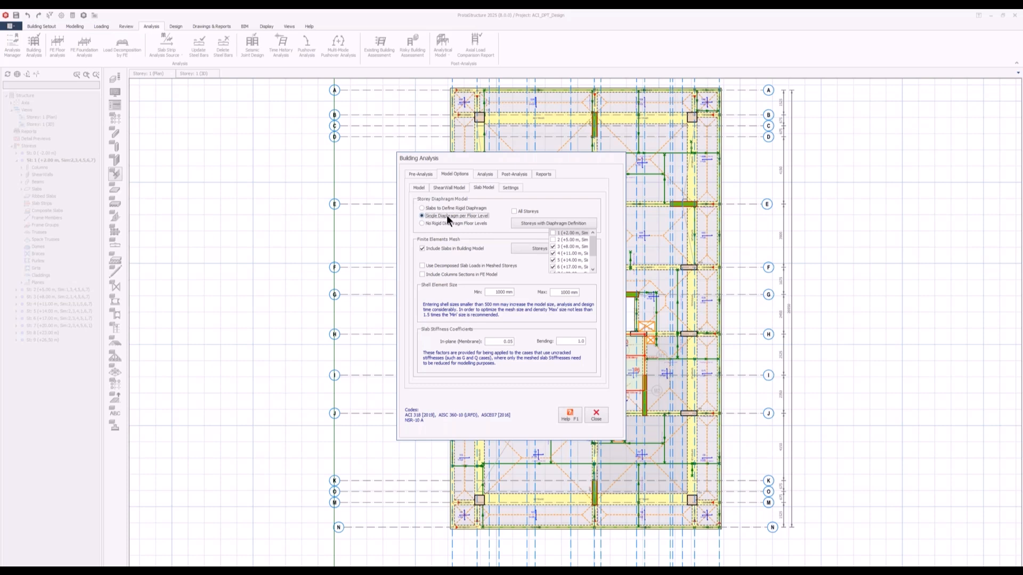
left_click(443, 206)
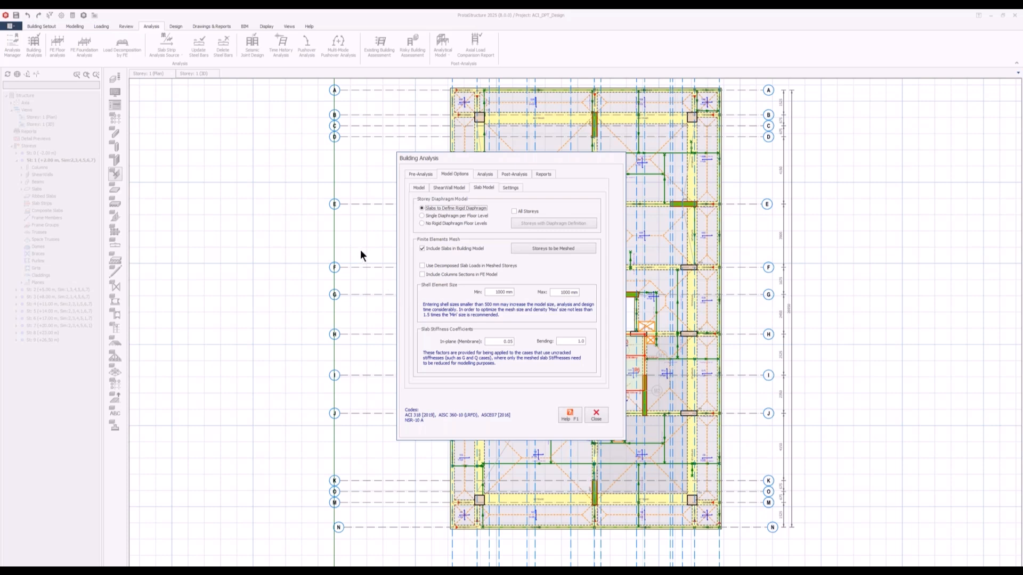
left_click(442, 223)
Step: Check which storeys are included in the slab finite element mesh and close the building analysis settings
left_click(552, 250)
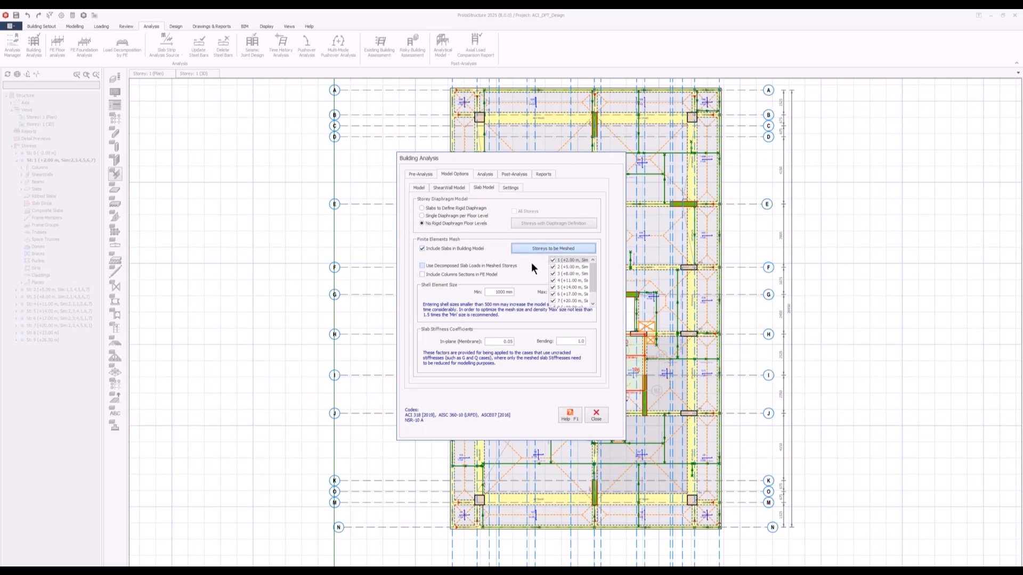
left_click_drag(593, 270, 593, 296)
left_click(555, 247)
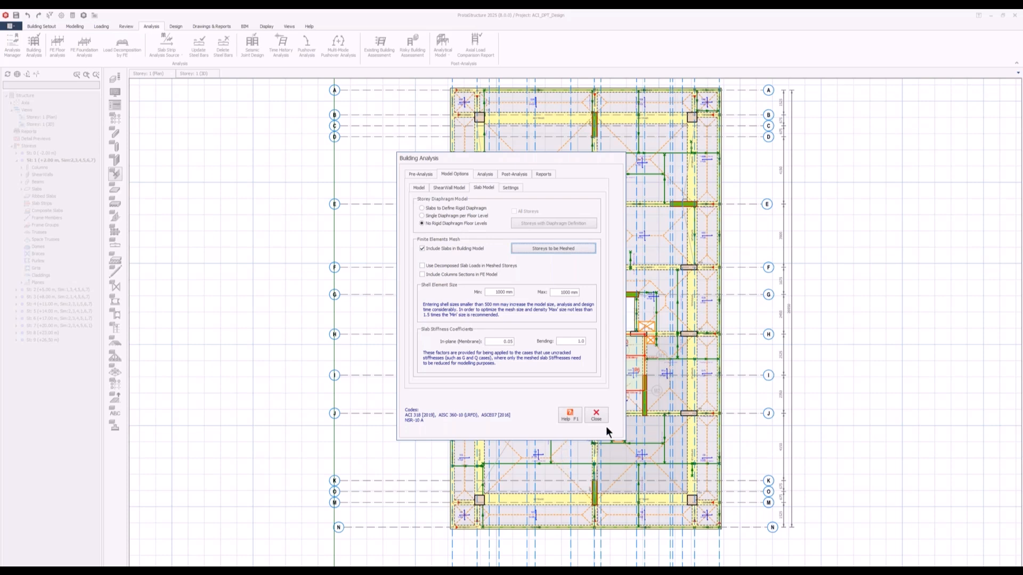
left_click(597, 416)
Step: Reopen the seismic parameters, review the plan and elevation irregularities, and exit without saving
left_click(101, 26)
left_click(80, 45)
left_click(218, 60)
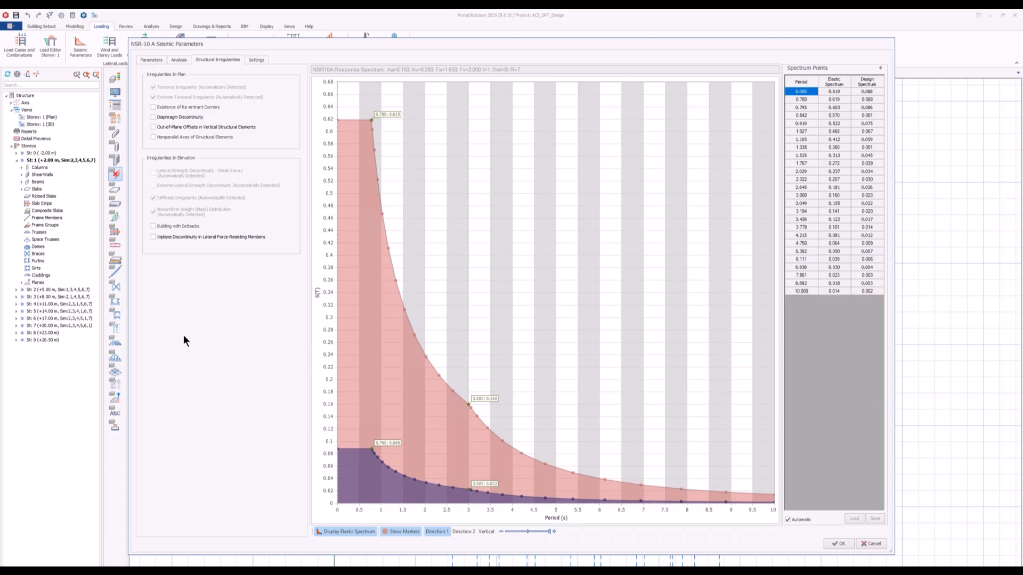
left_click(866, 542)
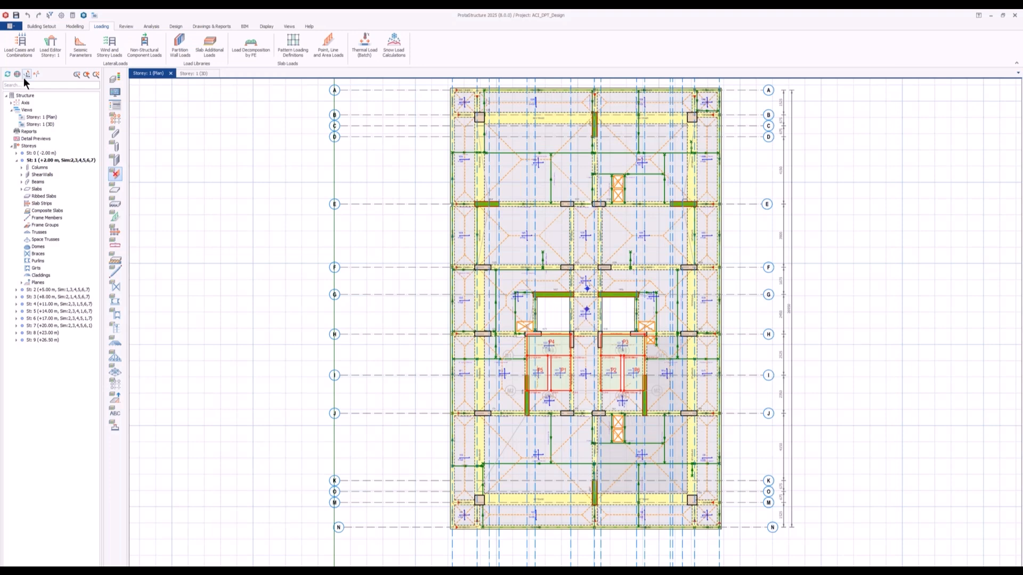
Step: Open the load combinations and inspect the ULS_Steel and SLS_RC combination groups
left_click(21, 44)
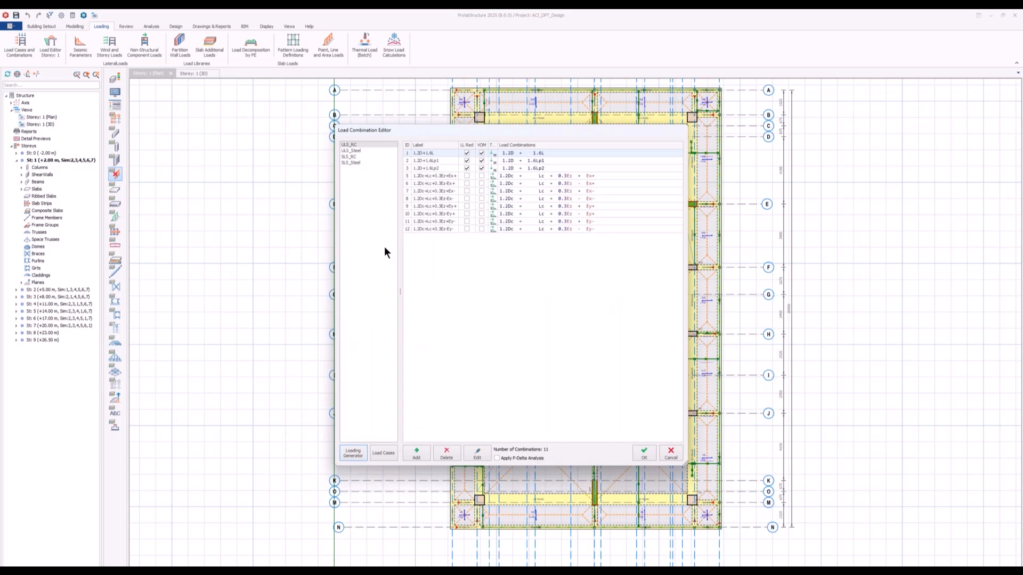
left_click(357, 151)
left_click(356, 157)
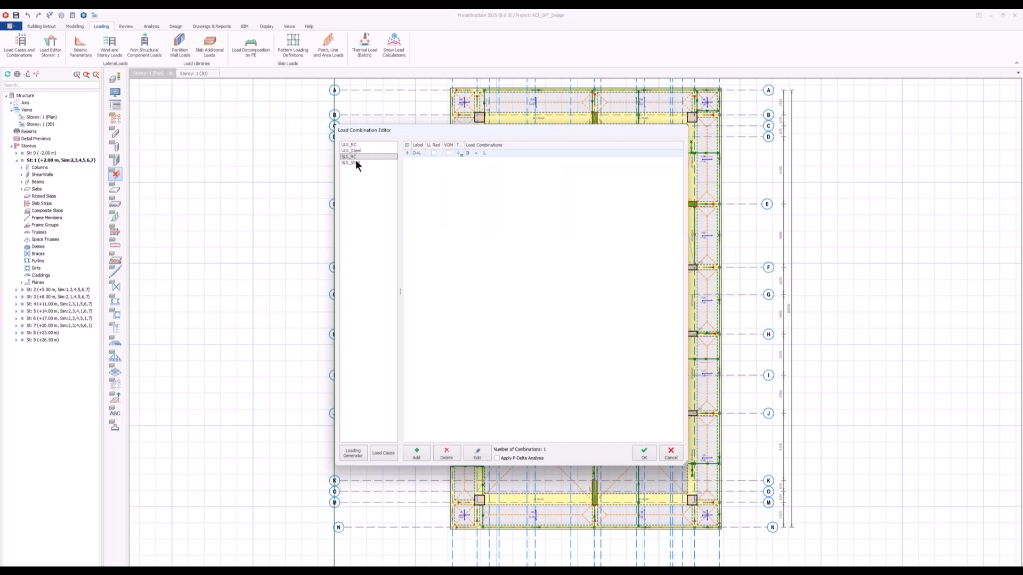
Step: Open the loading generator for the ULS_RC combinations and inspect the seismic analysis methods offered for the horizontal load combinations
left_click(358, 144)
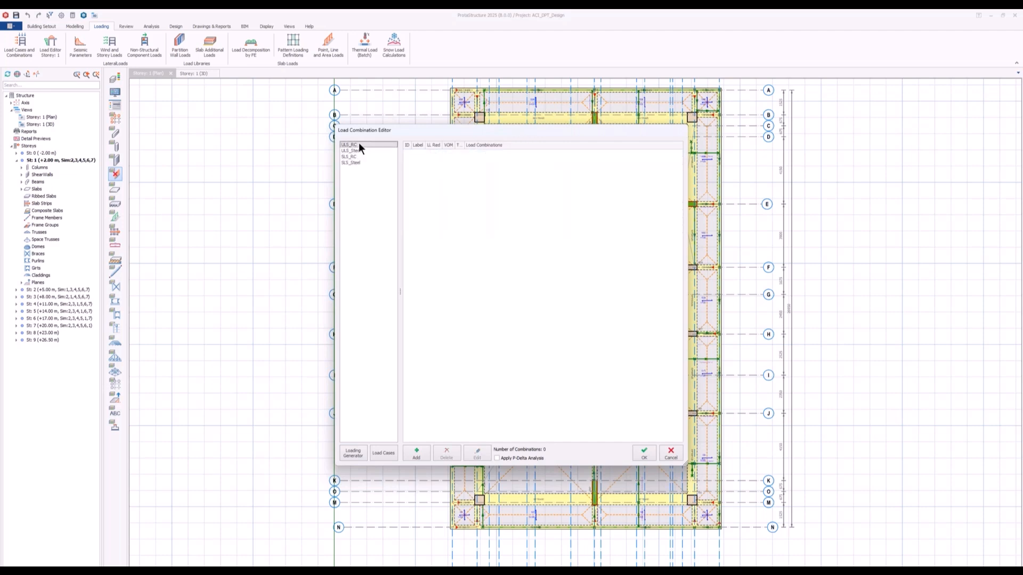
left_click(353, 453)
left_click(458, 212)
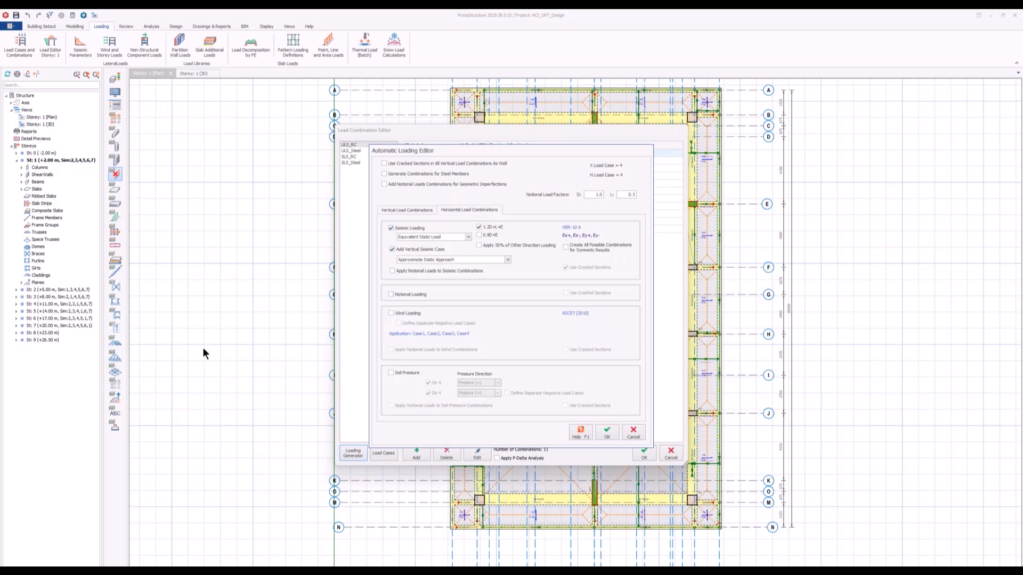
left_click(437, 236)
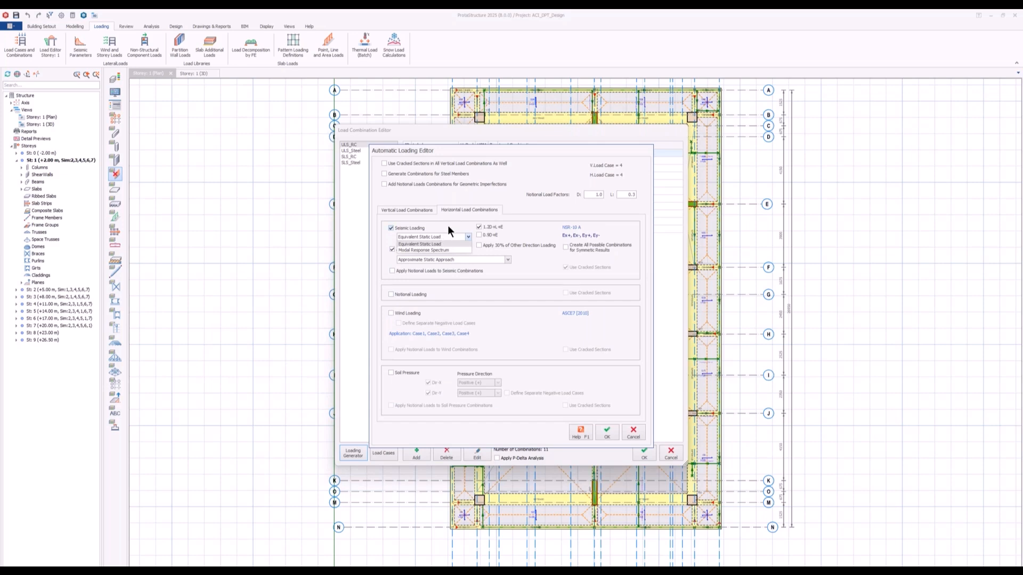
left_click(457, 208)
Step: Inspect the vertical seismic case approaches, and leave the loading generator and load combination editor without saving
left_click(419, 259)
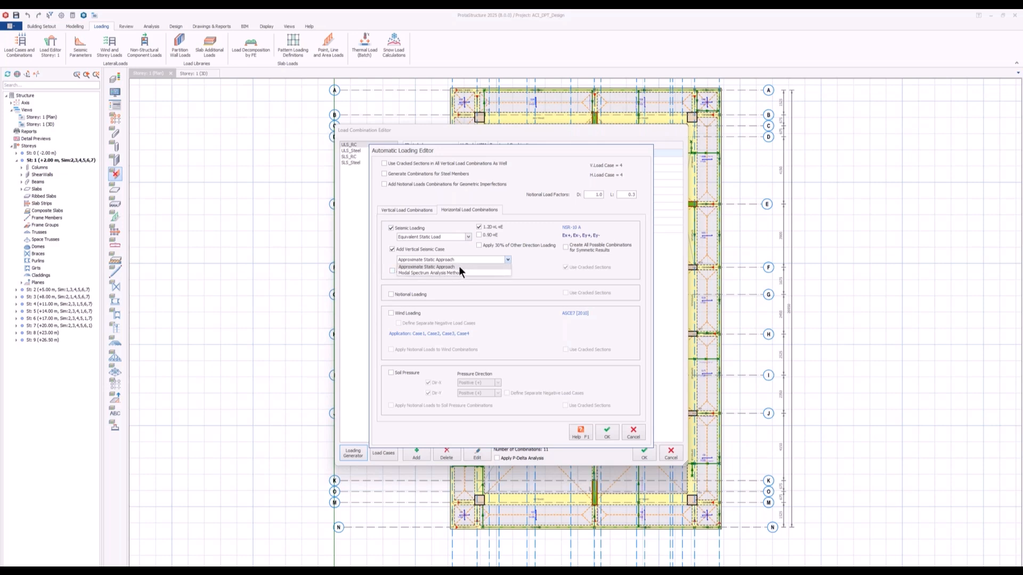
left_click(350, 251)
left_click(636, 433)
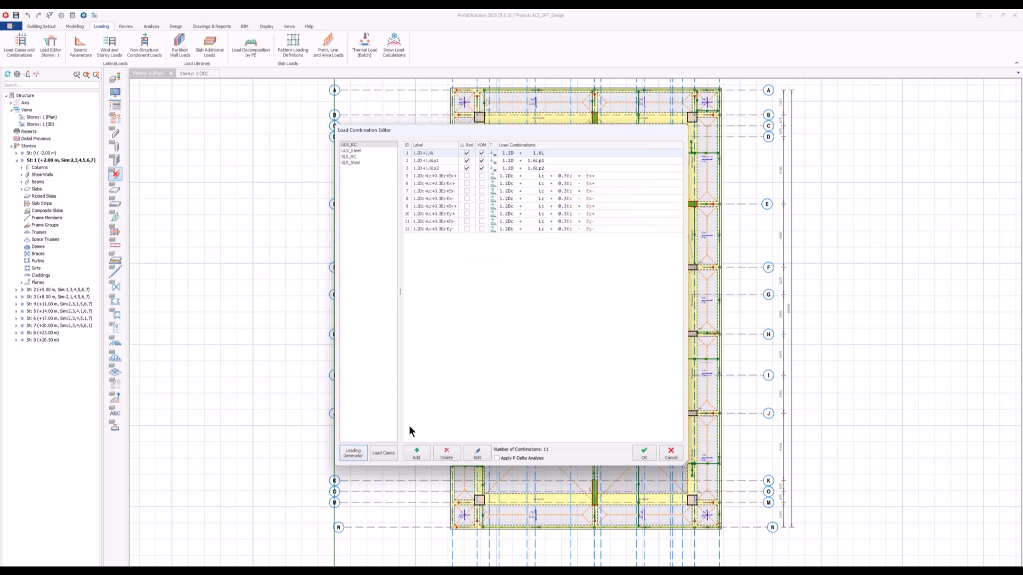
left_click(670, 453)
Step: Open the column and shearwall settings and review the strength reduction factors, leaving them without changes
left_click(68, 17)
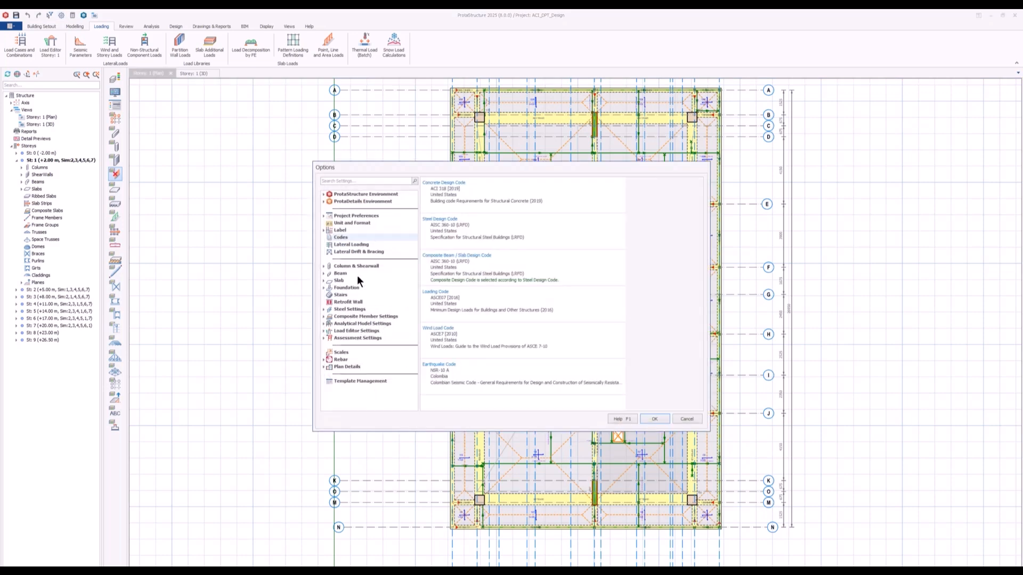
left_click(344, 266)
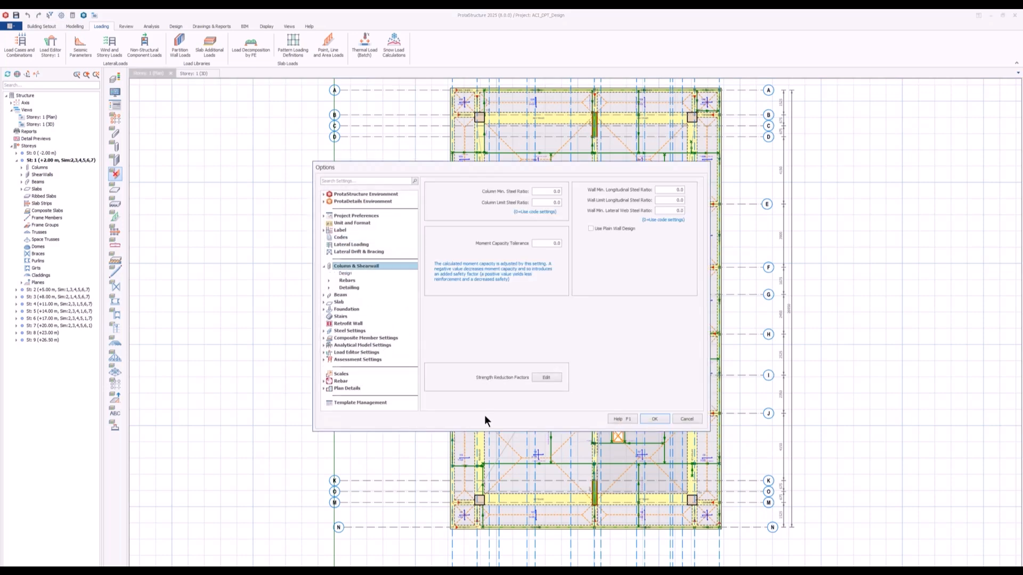
left_click(551, 378)
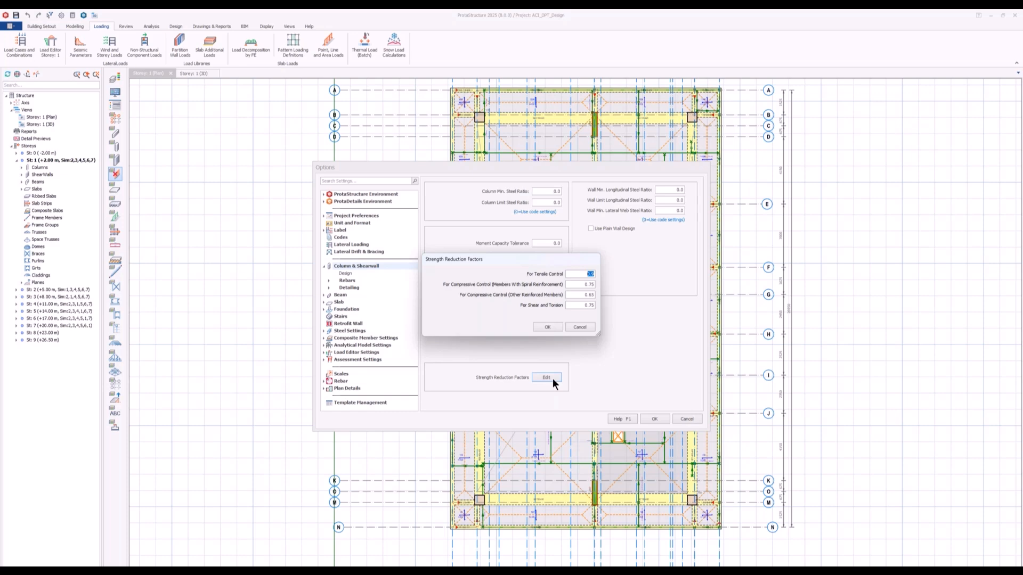
left_click_drag(518, 260, 538, 243)
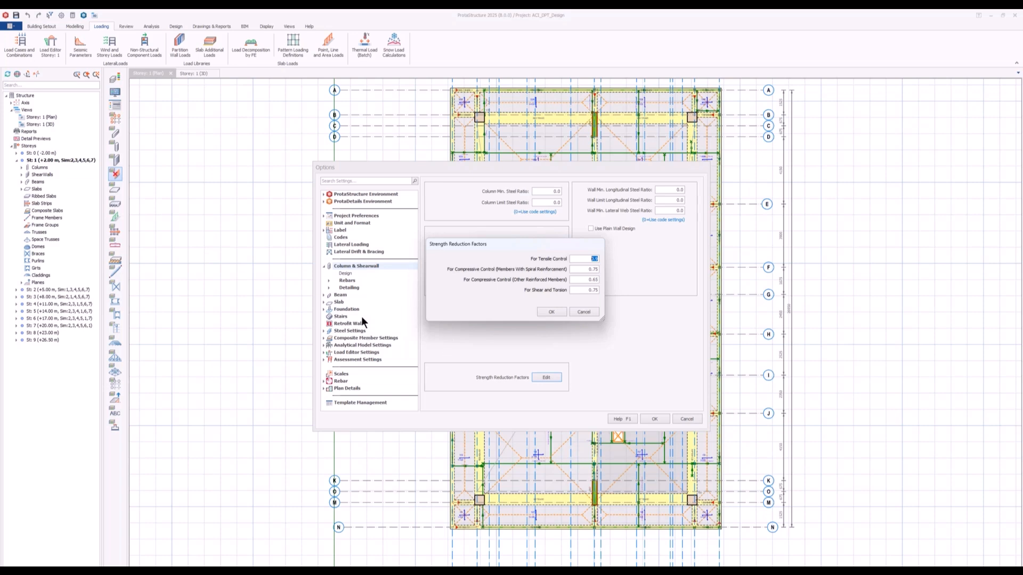
left_click(584, 312)
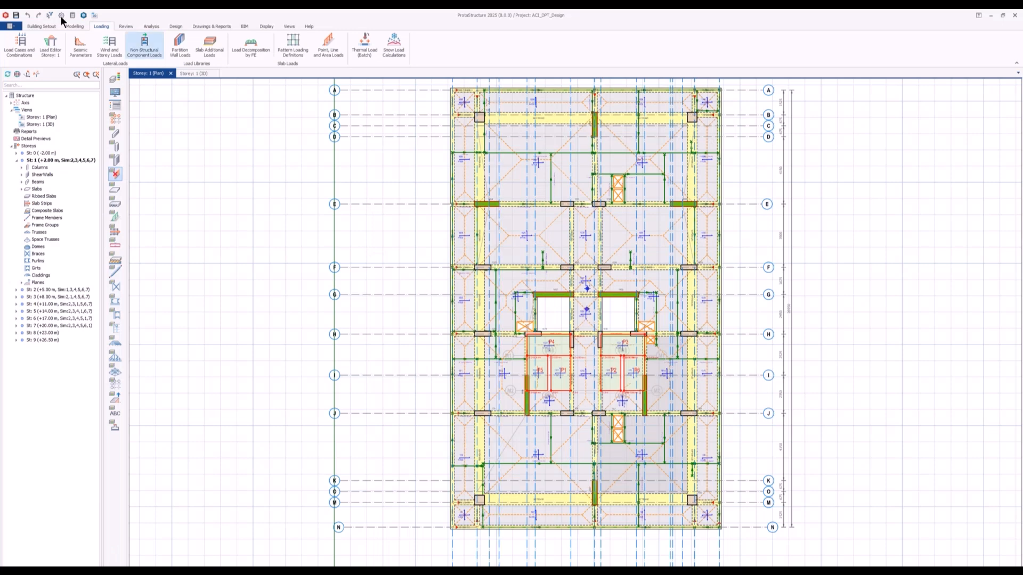
Step: Open the interactive reinforcement design of column 1C1 on storey 1 and generate its design report
left_click(174, 26)
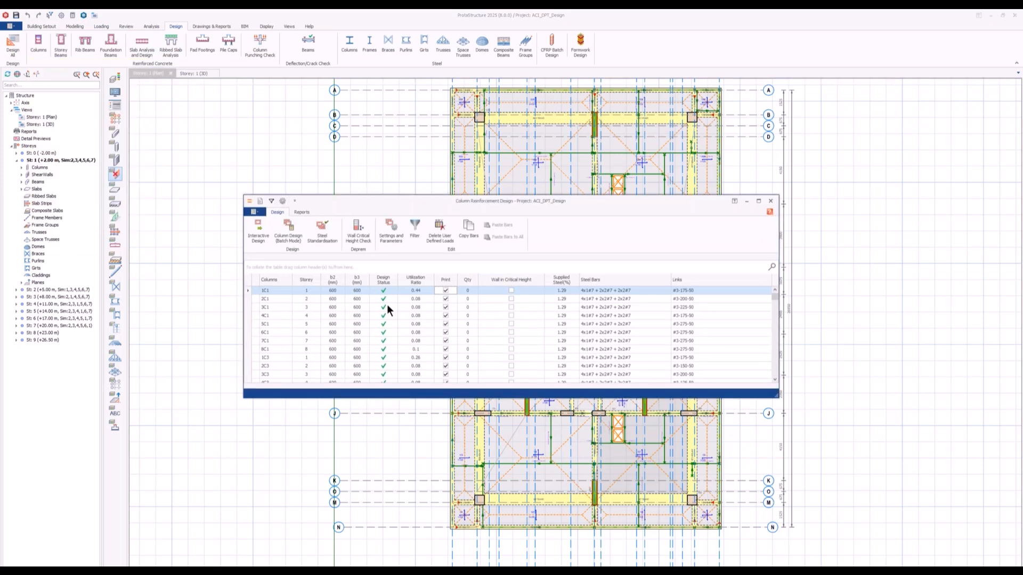
left_click(347, 289)
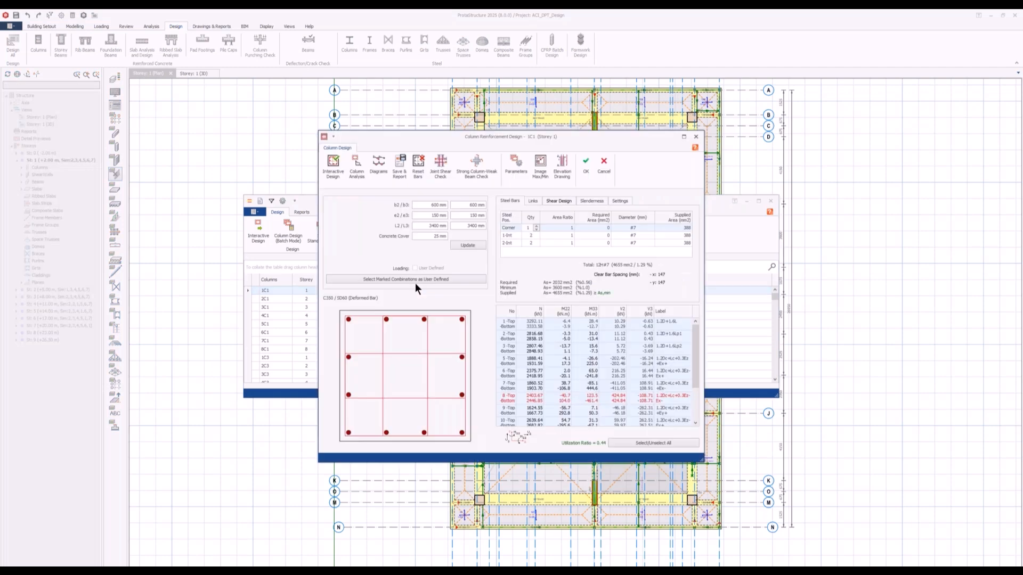
left_click_drag(461, 139, 398, 103)
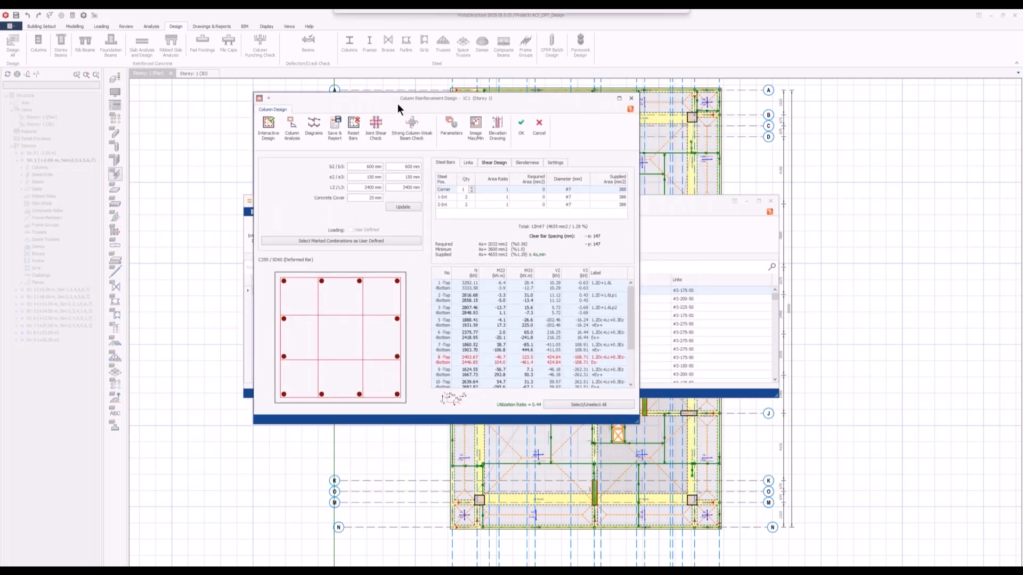
left_click(340, 129)
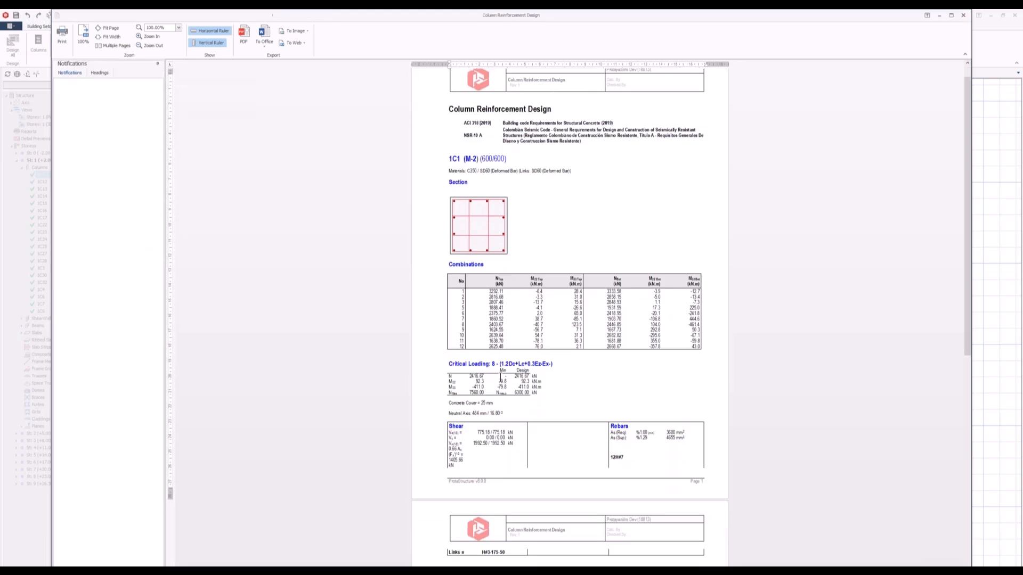
Step: Read the column report down to Shear Design Details, highlighting the rows from the symbols to the hinge zone check
scroll(531, 255, "up", 2, "ctrl")
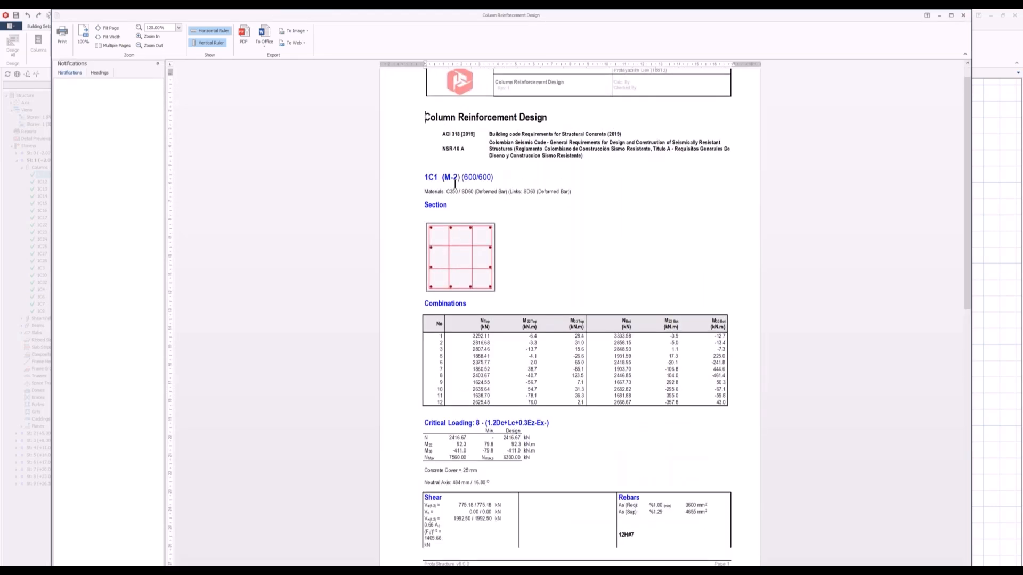
scroll(462, 346, "down", 4)
scroll(462, 345, "down", 10)
scroll(461, 342, "down", 2)
scroll(541, 373, "up", 2, "ctrl")
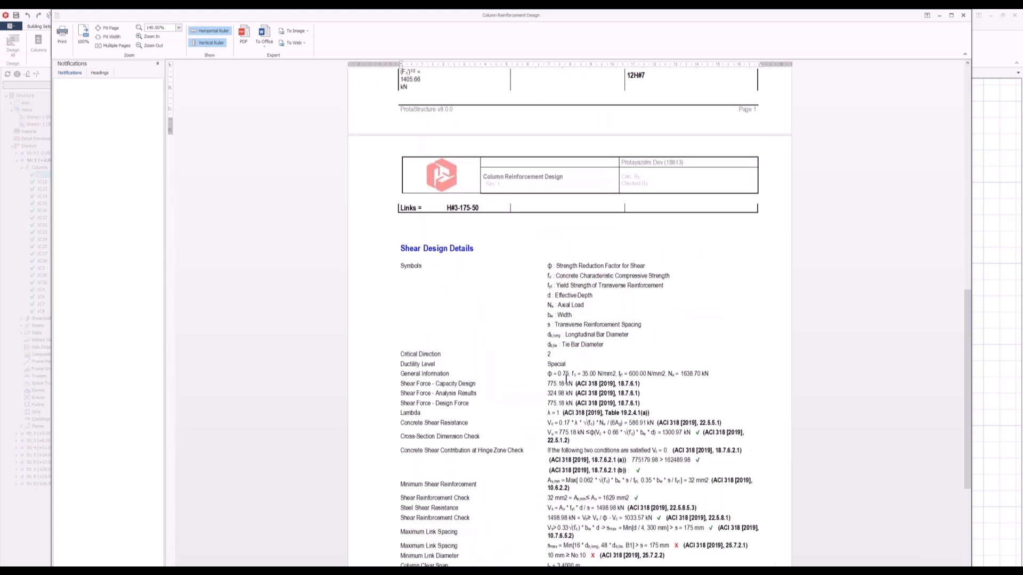
scroll(565, 378, "down", 2)
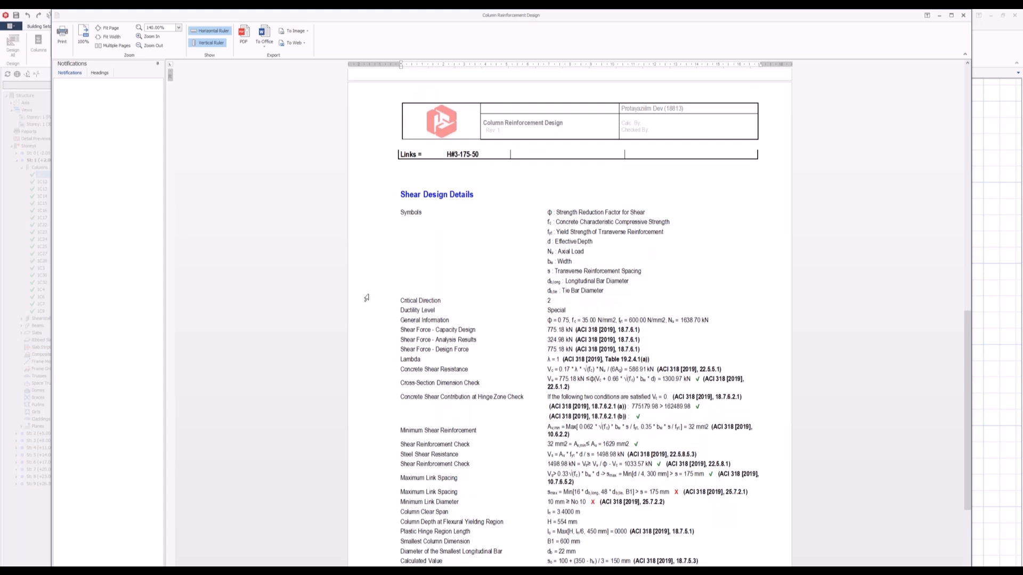
left_click_drag(374, 213, 381, 420)
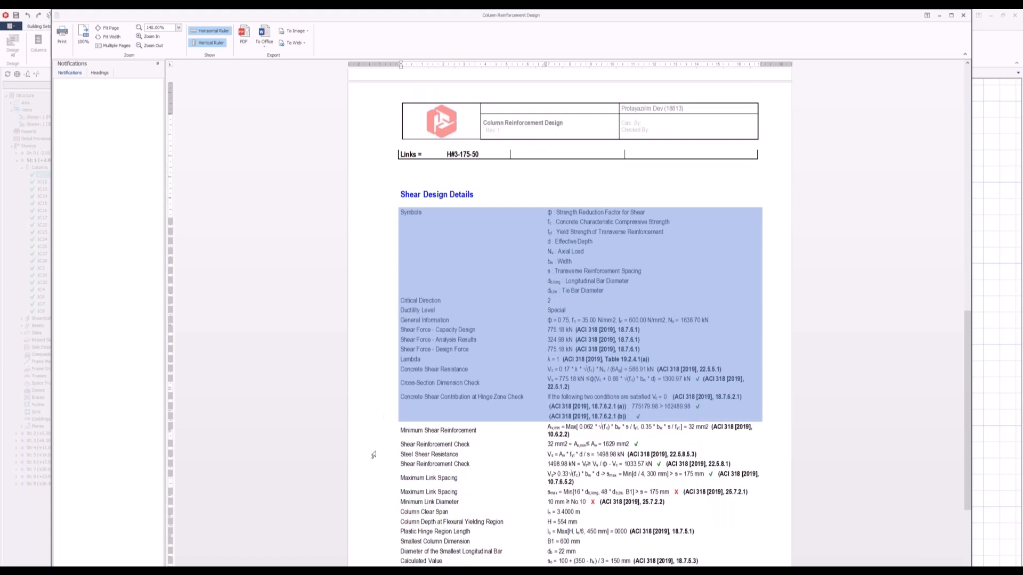
left_click(435, 441)
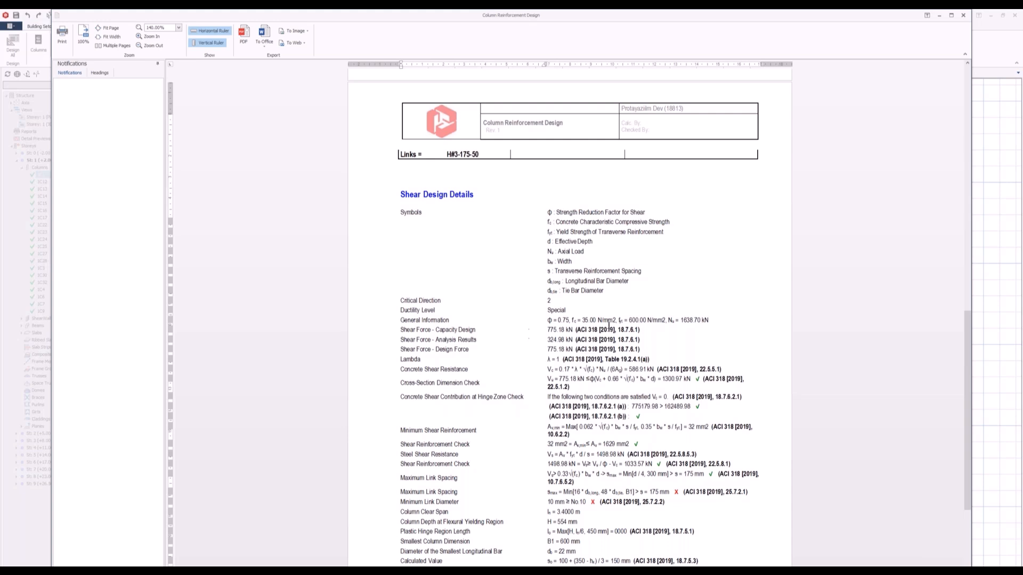
Step: Highlight the ACI 318 clause 18.7.6.1 beside the capacity design shear force and the hinge zone conditions 18.7.6.2.1 (a) and (b)
left_click_drag(576, 329, 635, 330)
scroll(560, 402, "down", 2)
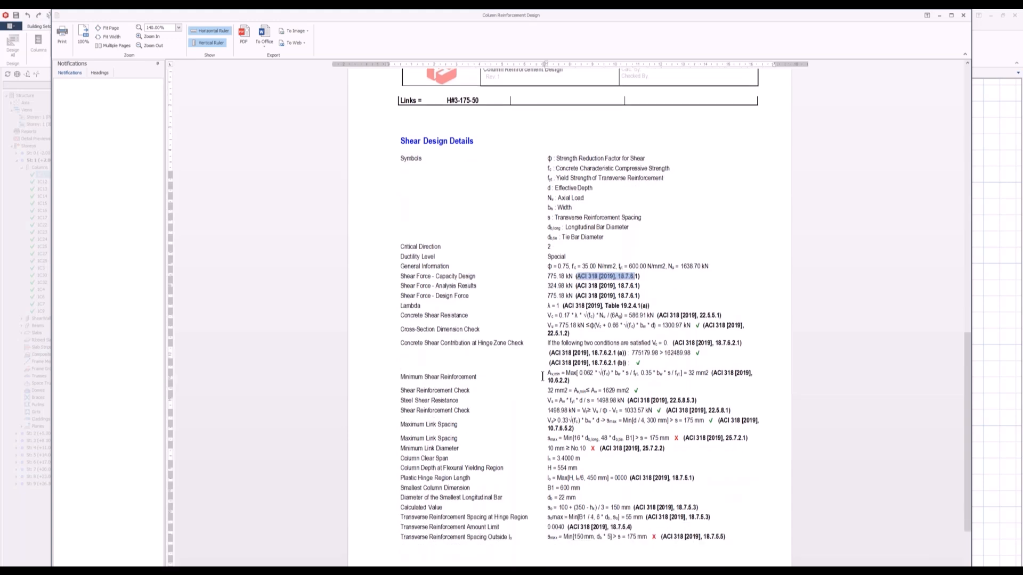
scroll(542, 377, "up", 3, "ctrl")
scroll(525, 394, "down", 2)
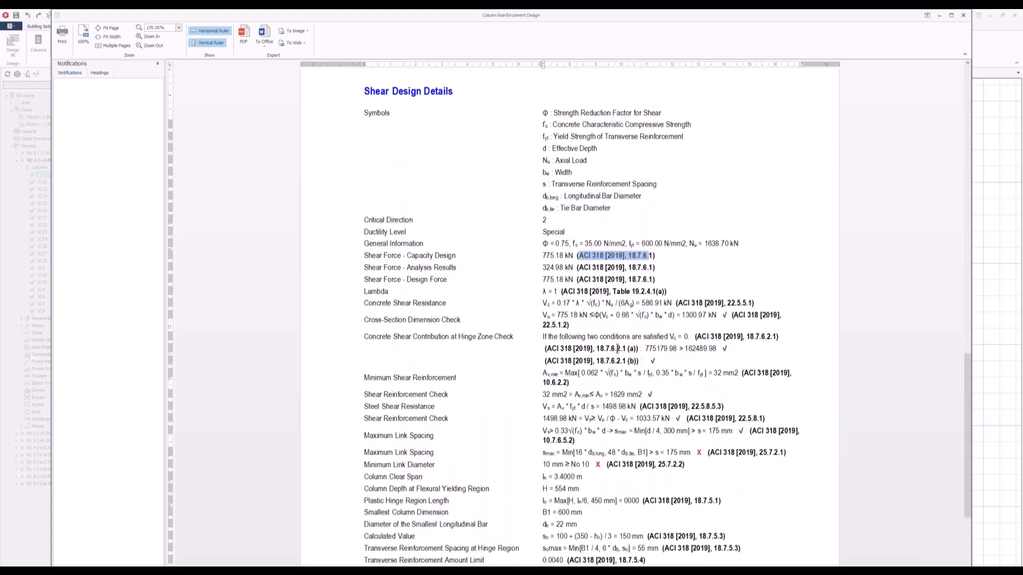
triple_click(701, 361)
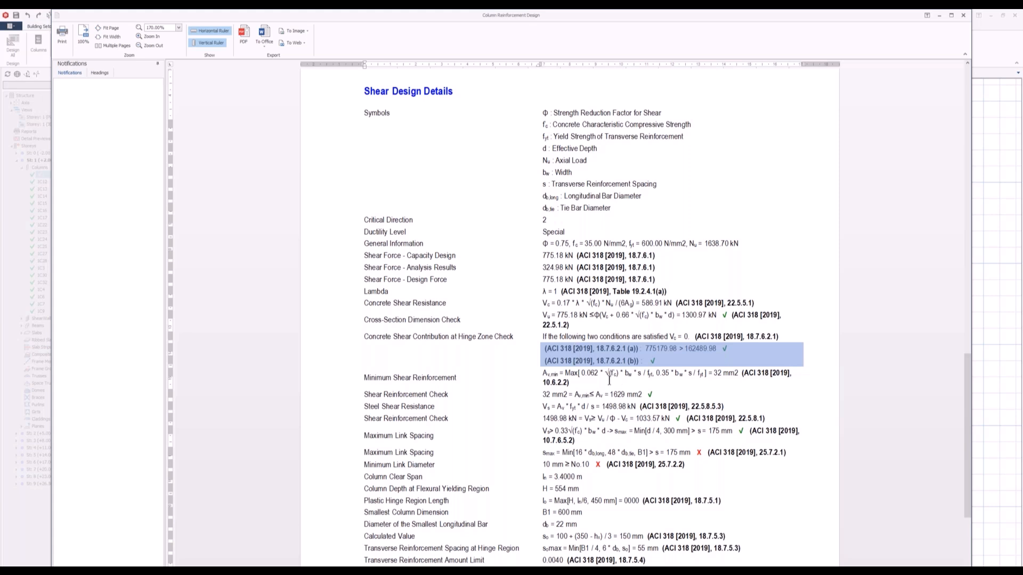
left_click_drag(665, 362, 559, 347)
Step: Examine the report's link spacing and transverse reinforcement checks, review the shear and rebar summary, and close the report
scroll(468, 413, "down", 3)
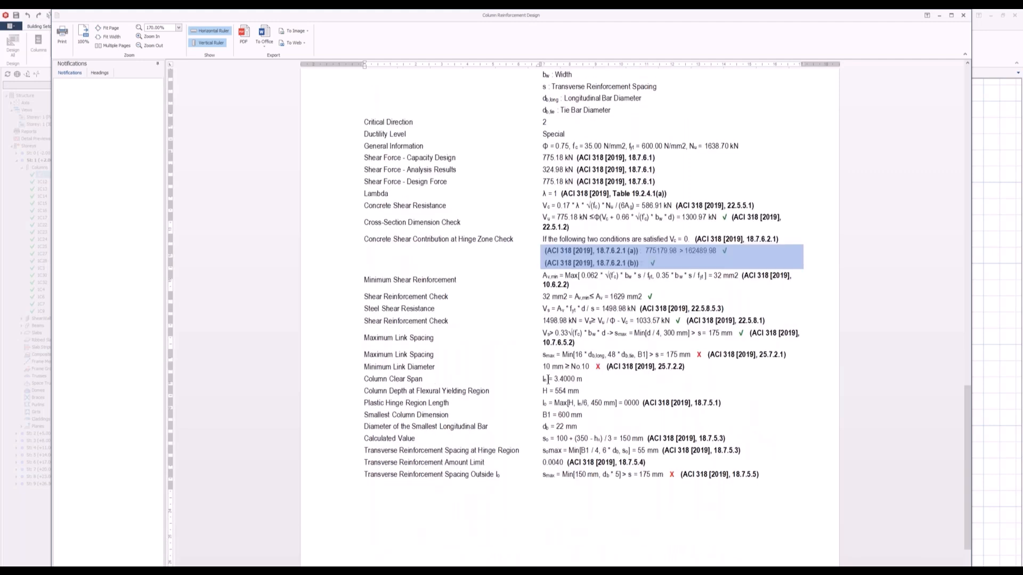
scroll(523, 392, "down", 2)
scroll(523, 391, "up", 8)
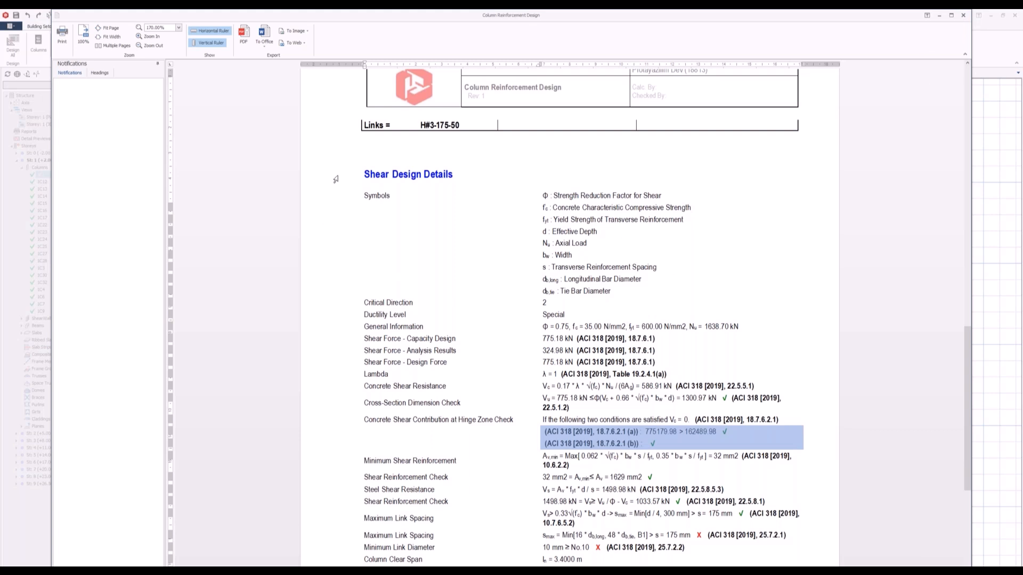
left_click_drag(336, 179, 344, 440)
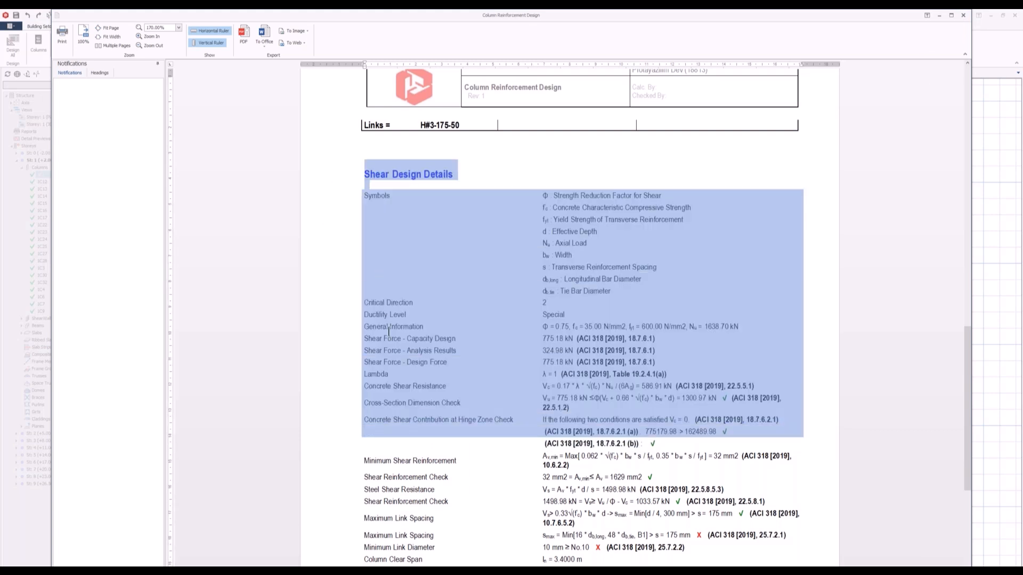
scroll(388, 331, "up", 3)
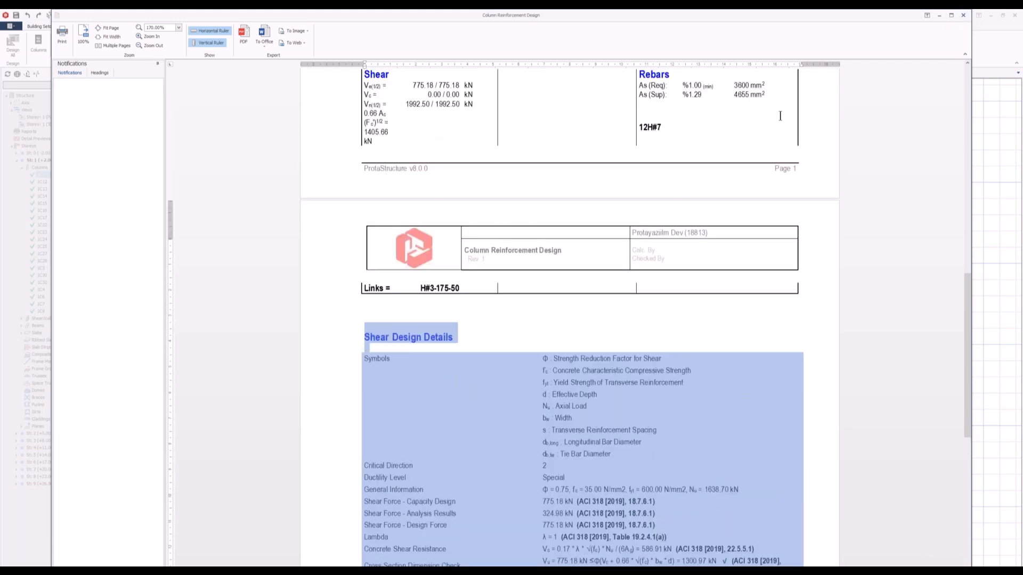
left_click(964, 15)
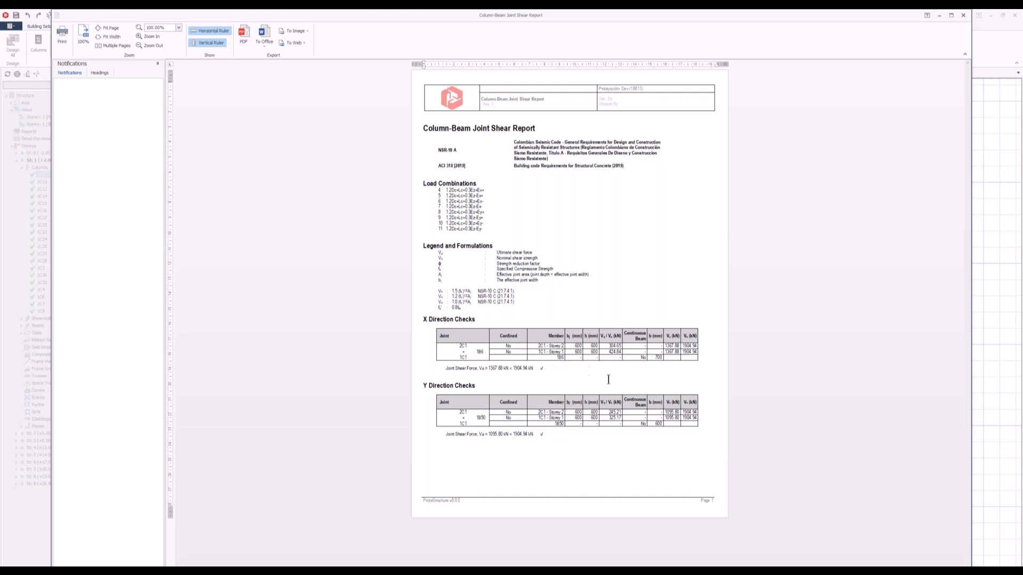
Step: Review the load combinations, formulations and X and Y direction checks in column 1C1's joint shear report, and close it
scroll(608, 379, "up", 2, "ctrl")
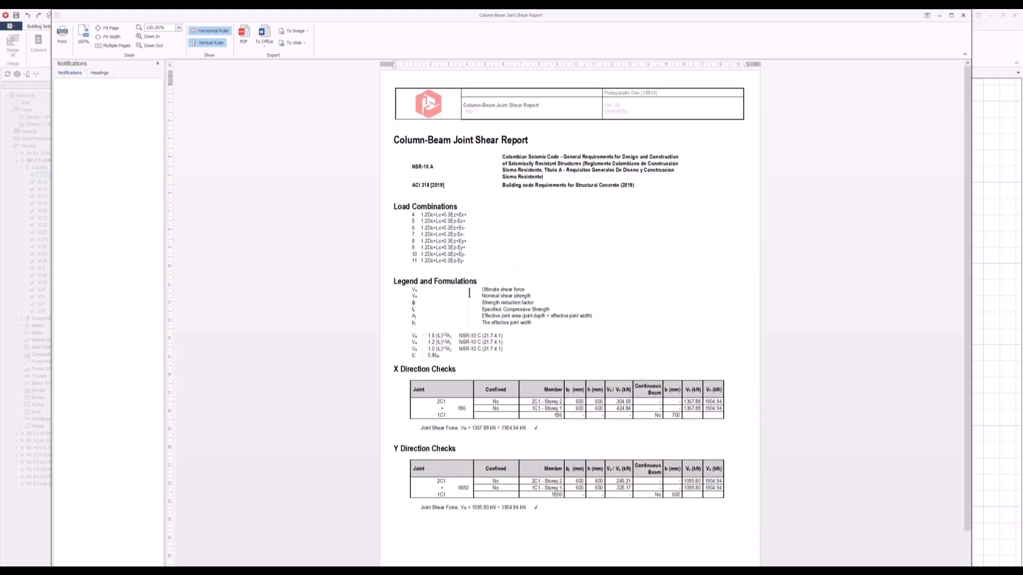
scroll(483, 336, "down", 1)
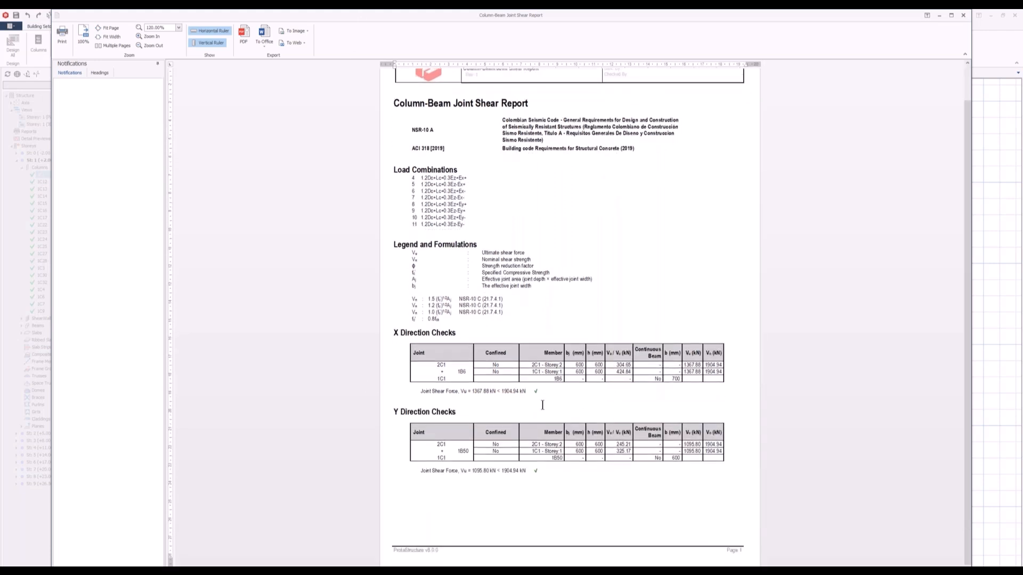
left_click(962, 16)
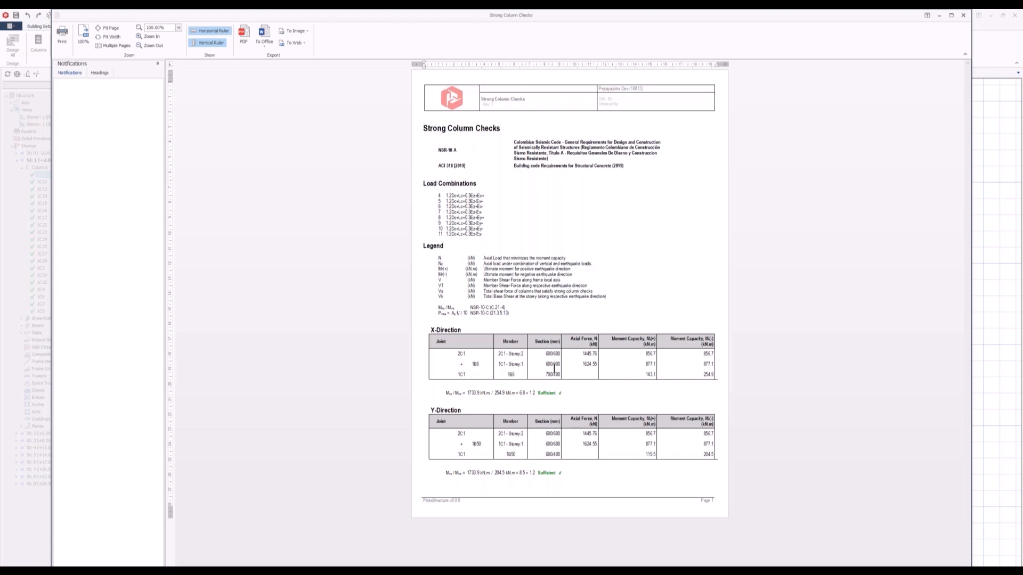
Step: Review the X and Y direction strong column checks for column 1C1, and close the report and the column design windows
scroll(554, 368, "up", 2, "ctrl")
scroll(554, 367, "down", 1)
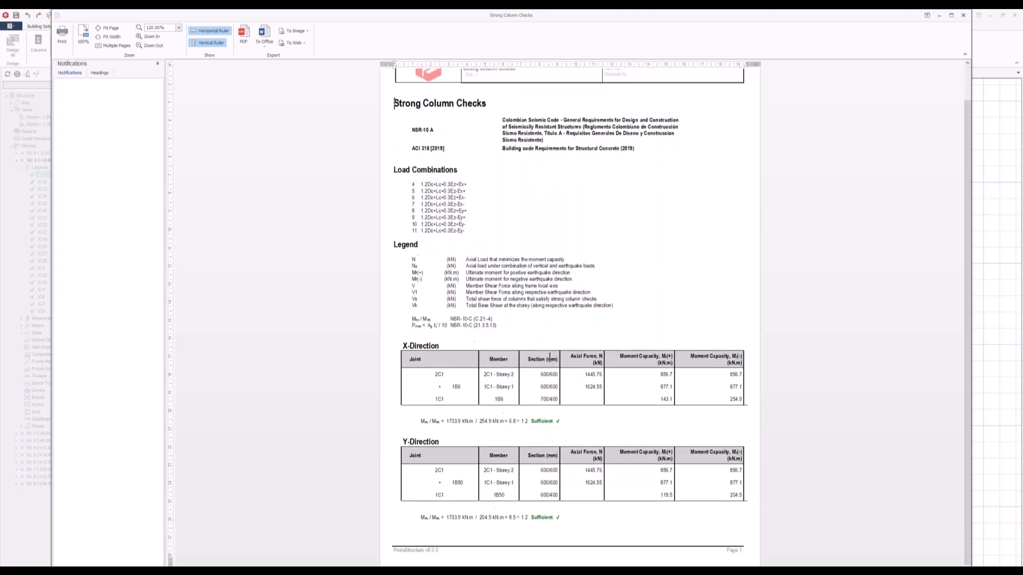
left_click(961, 16)
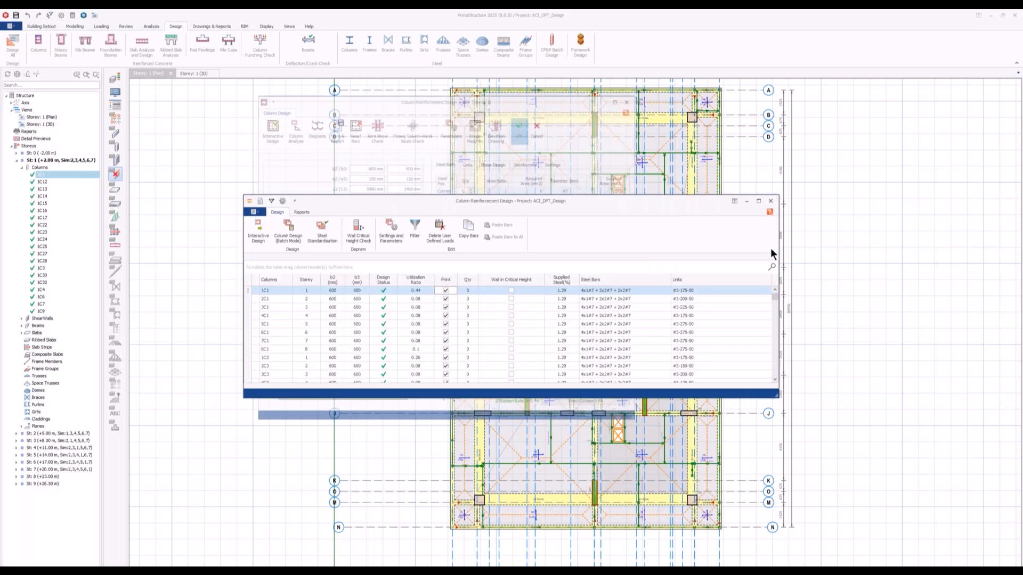
key("Escape")
left_click(477, 362)
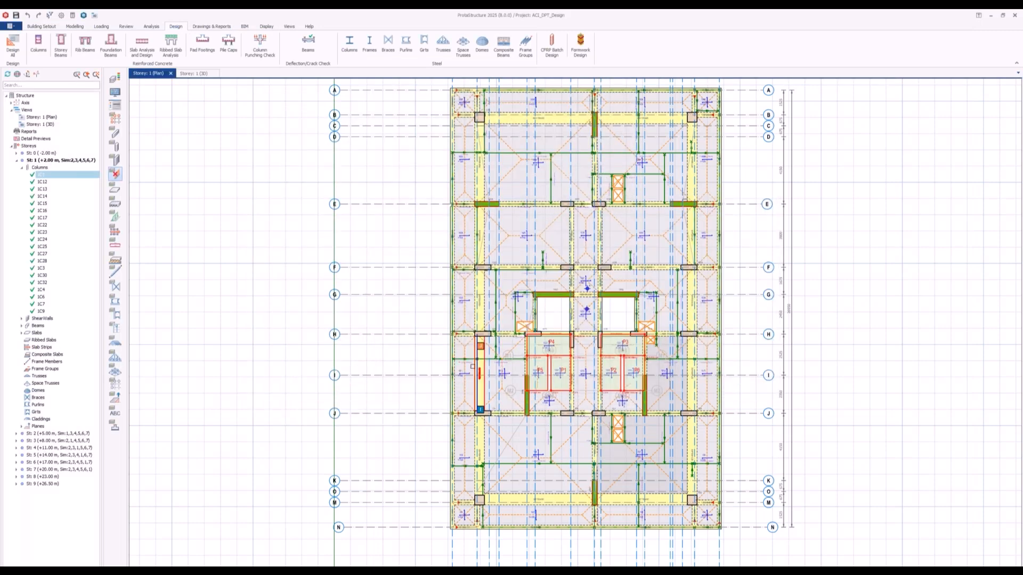
middle_click_drag(414, 401, 349, 336)
scroll(350, 337, "down", 1)
scroll(349, 337, "up", 1)
key("Escape")
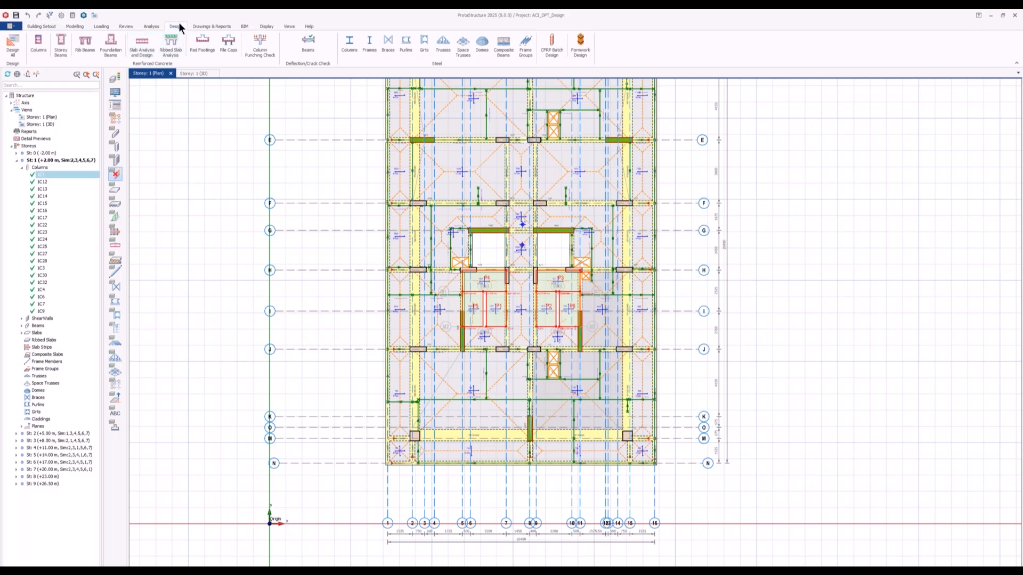
Step: Open the axis N beams from the storey beam design and generate their detailed reinforcement report with the existing print options
left_click(67, 46)
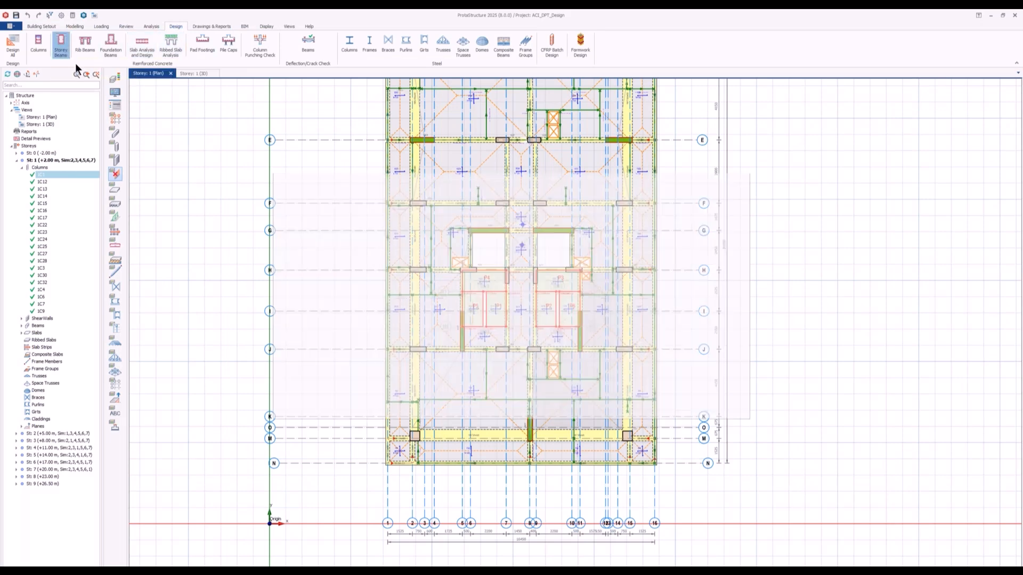
double_click(567, 232)
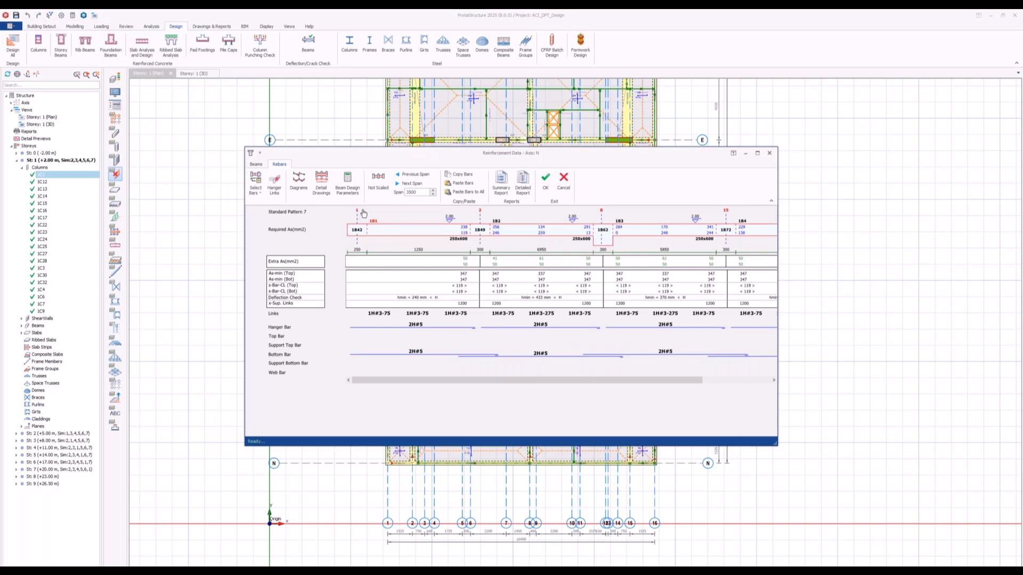
left_click(522, 183)
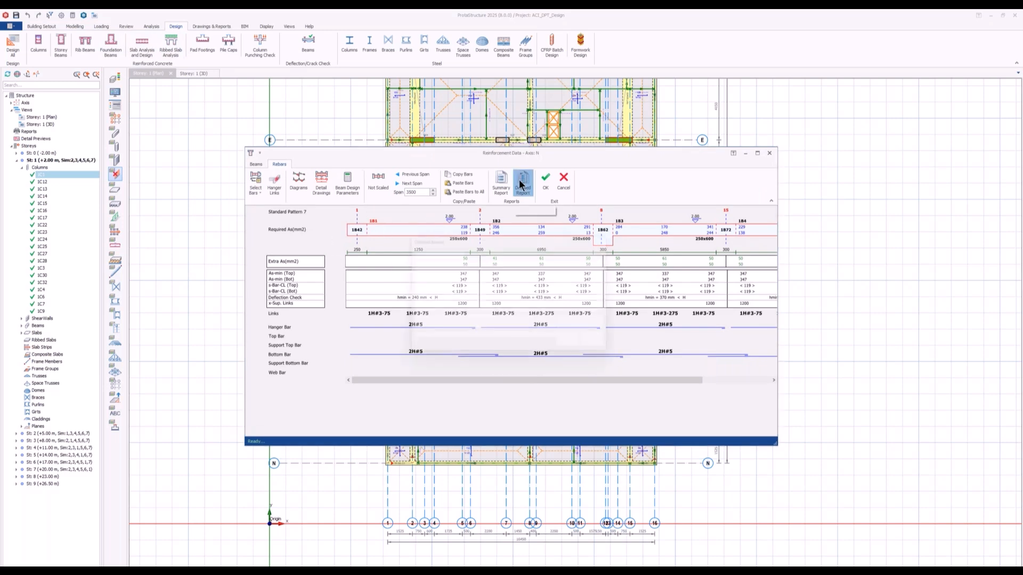
left_click(576, 345)
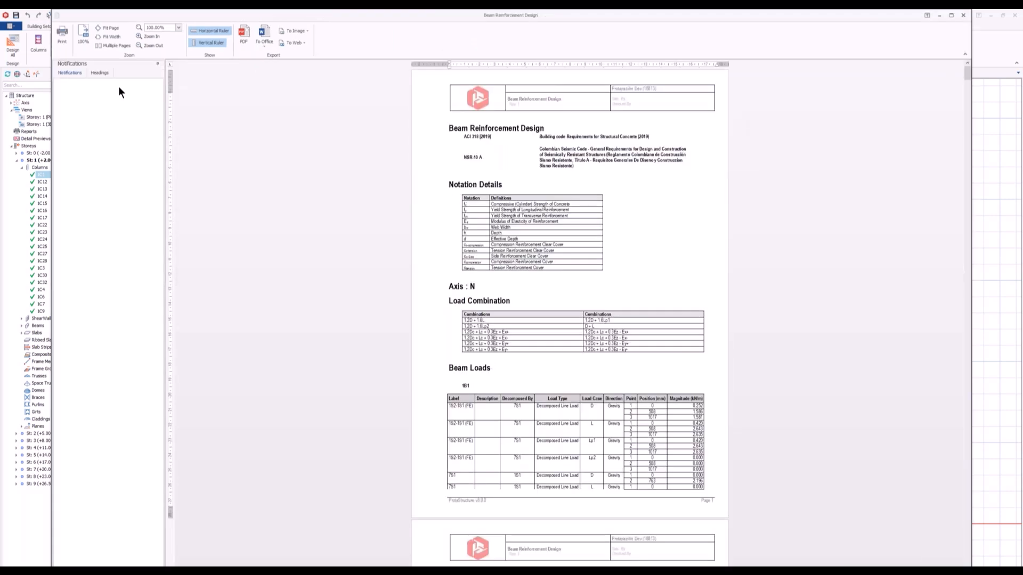
Step: Review beam 1B1's seismic checks: moment strength, capacity shear design forces and the shear strength provided by concrete
left_click(99, 73)
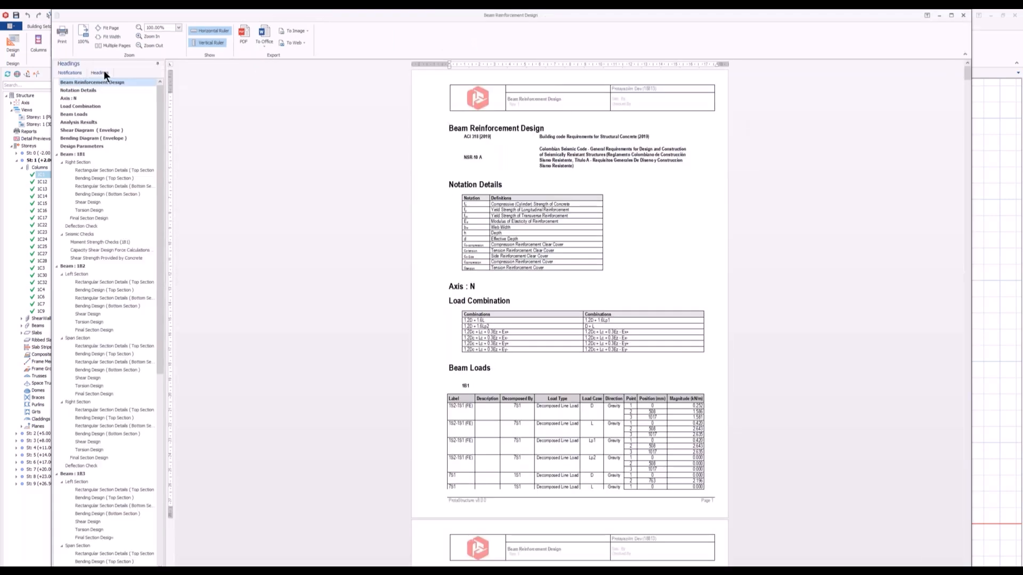
left_click(87, 234)
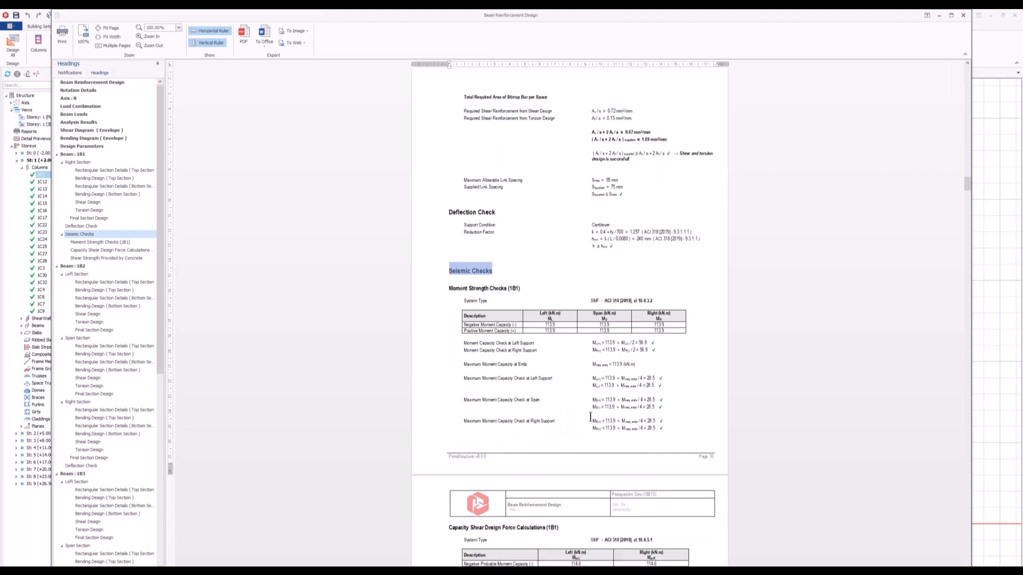
scroll(576, 410, "down", 1)
scroll(481, 350, "up", 3, "ctrl")
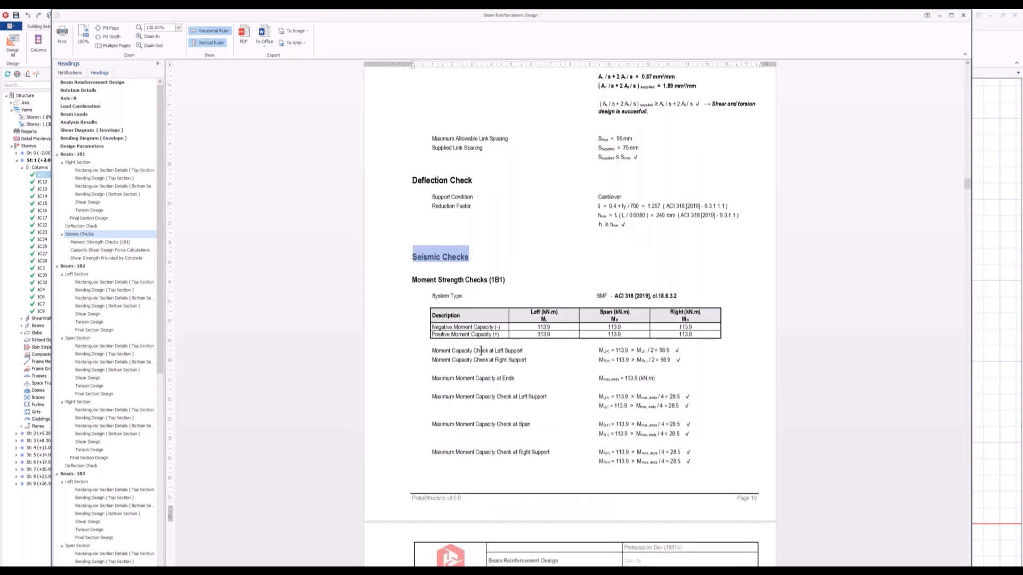
scroll(521, 306, "down", 1)
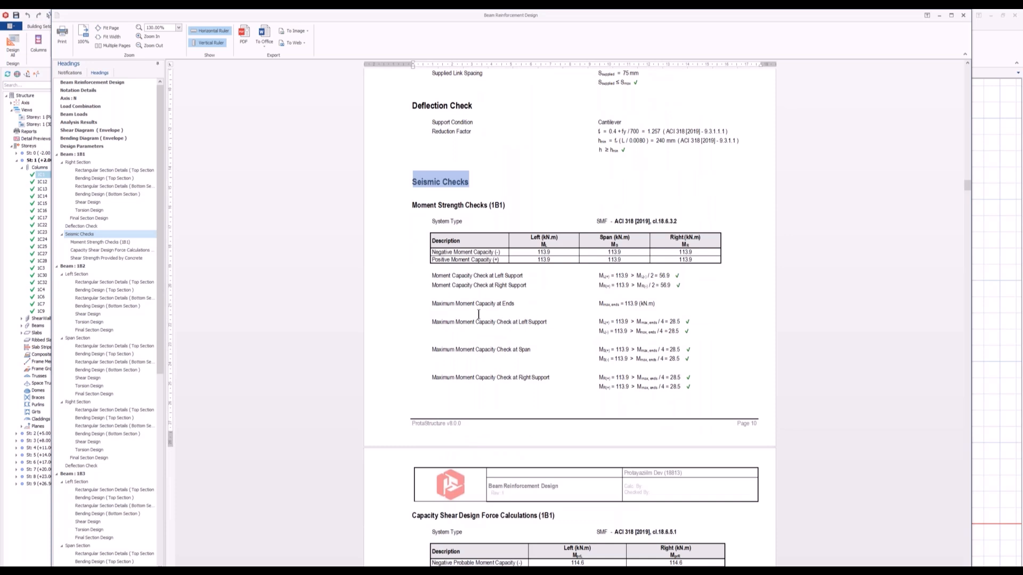
scroll(477, 312, "down", 1)
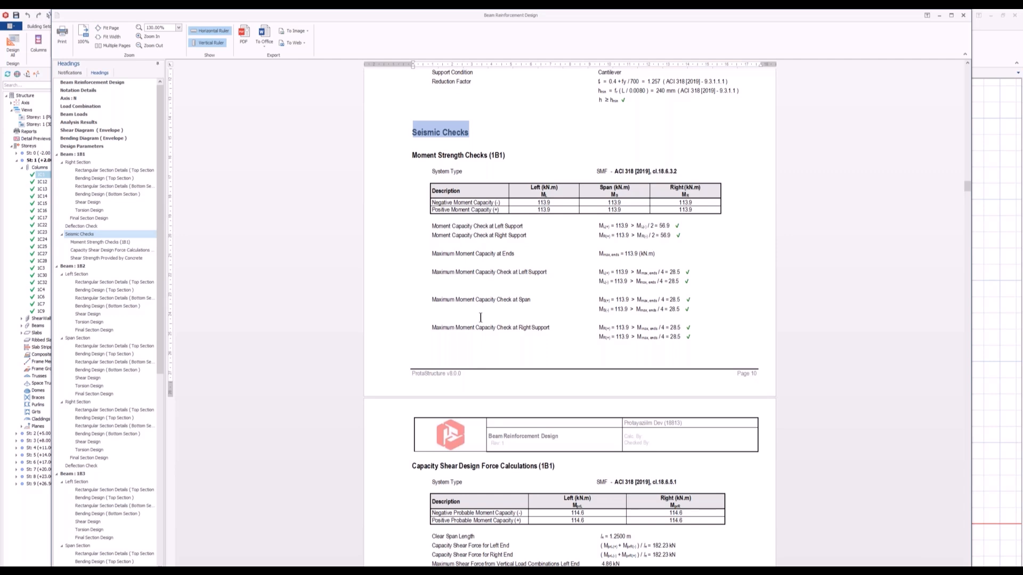
scroll(480, 317, "down", 4)
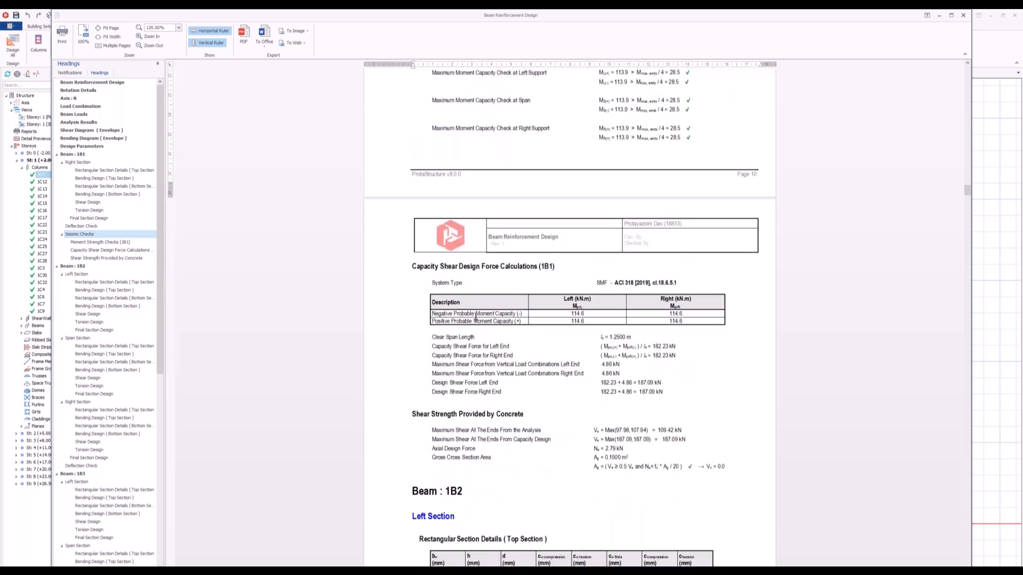
scroll(441, 337, "down", 2)
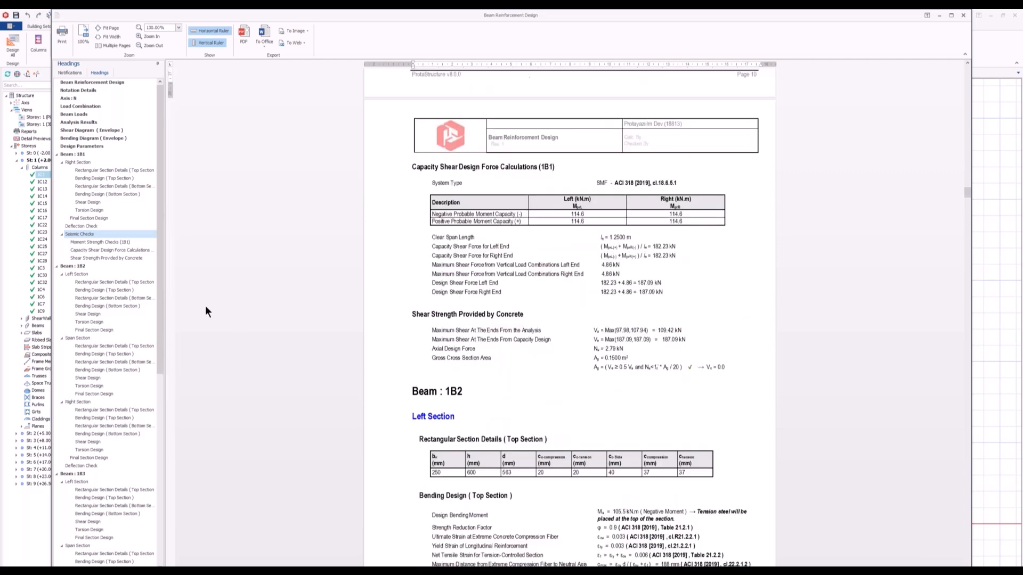
Step: Review beam 1B2's deflection check and beam 1B3's left section bending and shear design, and close the report
scroll(82, 331, "down", 7)
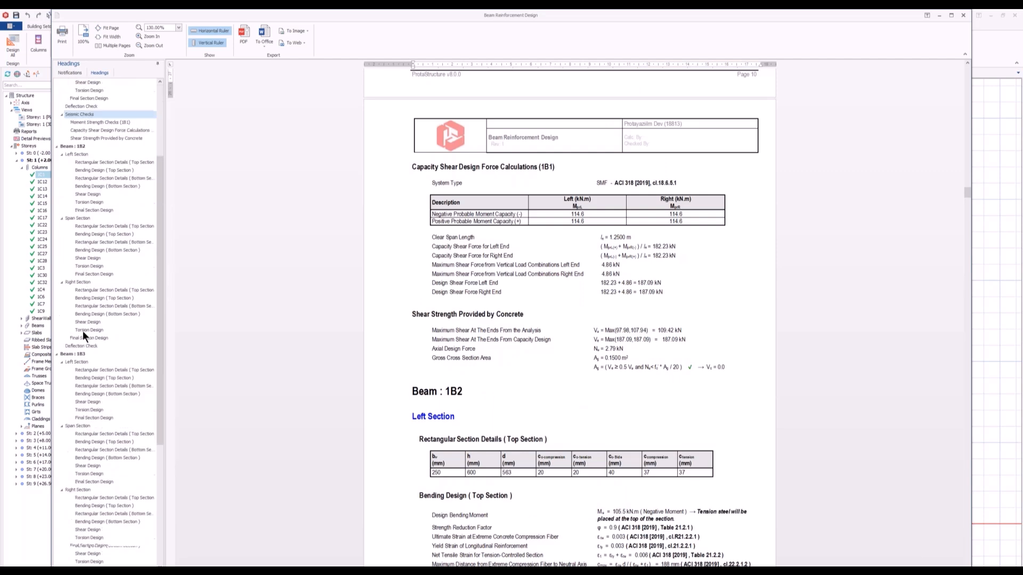
left_click(87, 297)
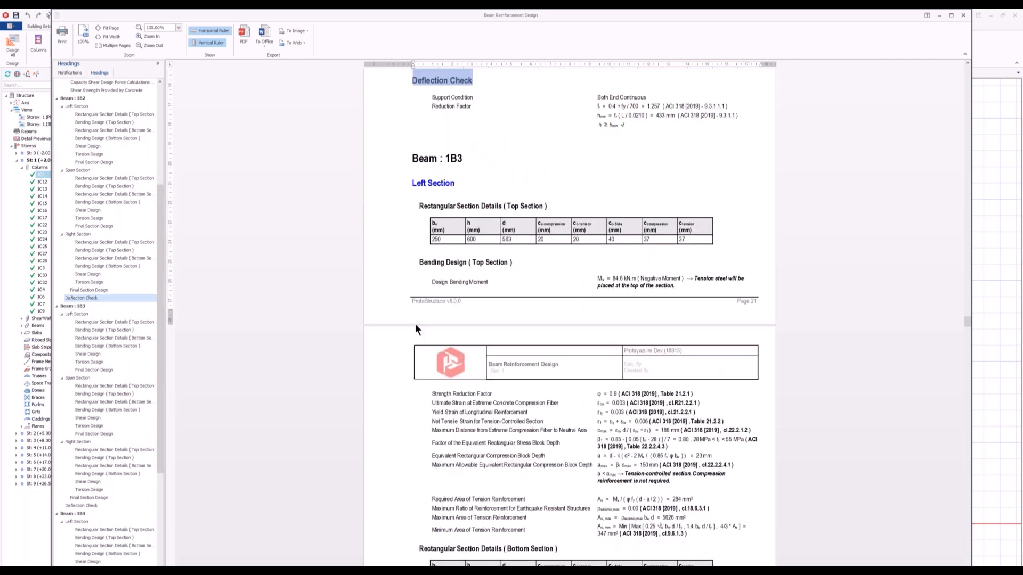
scroll(481, 322, "down", 3)
scroll(465, 335, "down", 3)
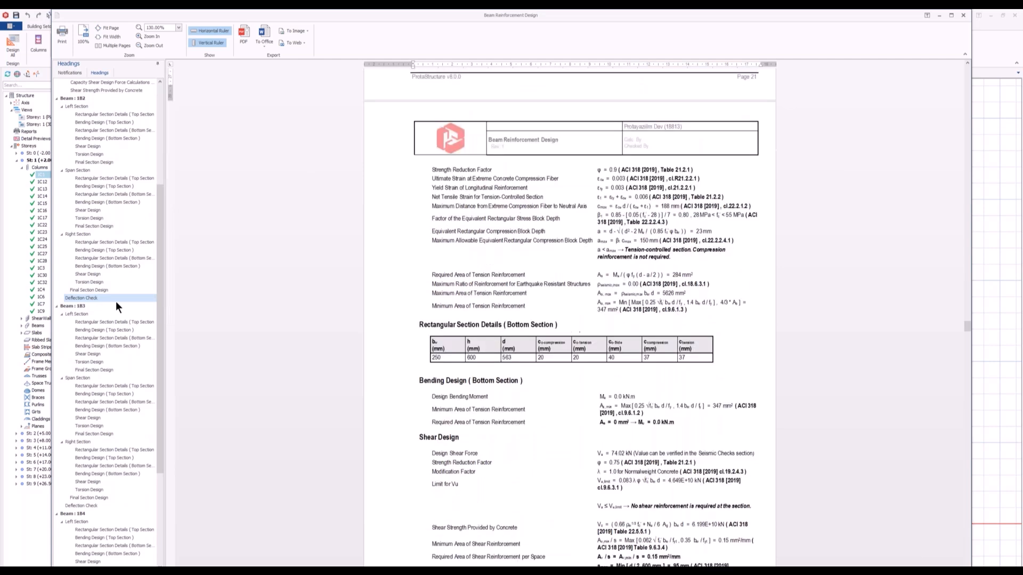
scroll(88, 292, "down", 1)
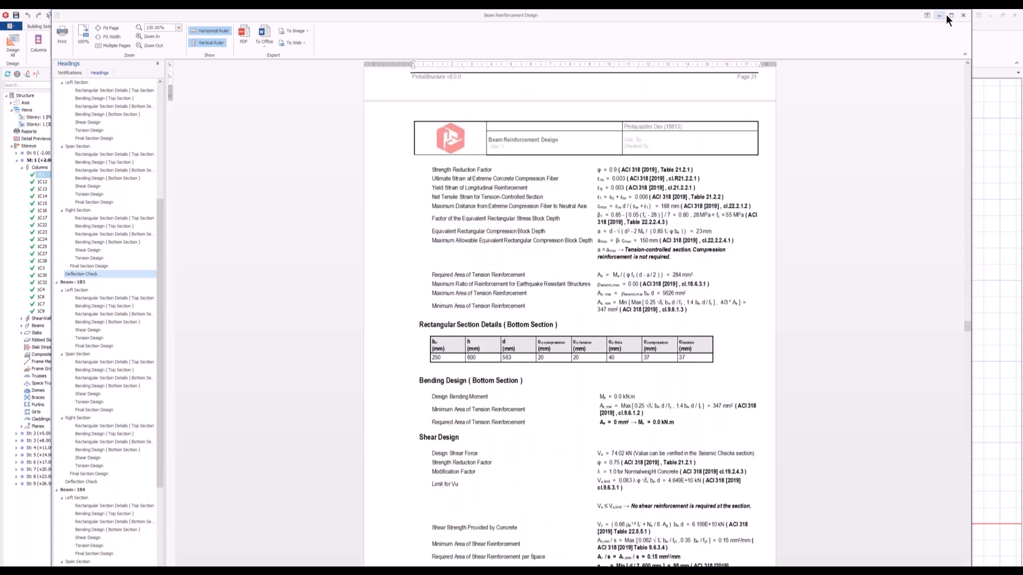
left_click(963, 19)
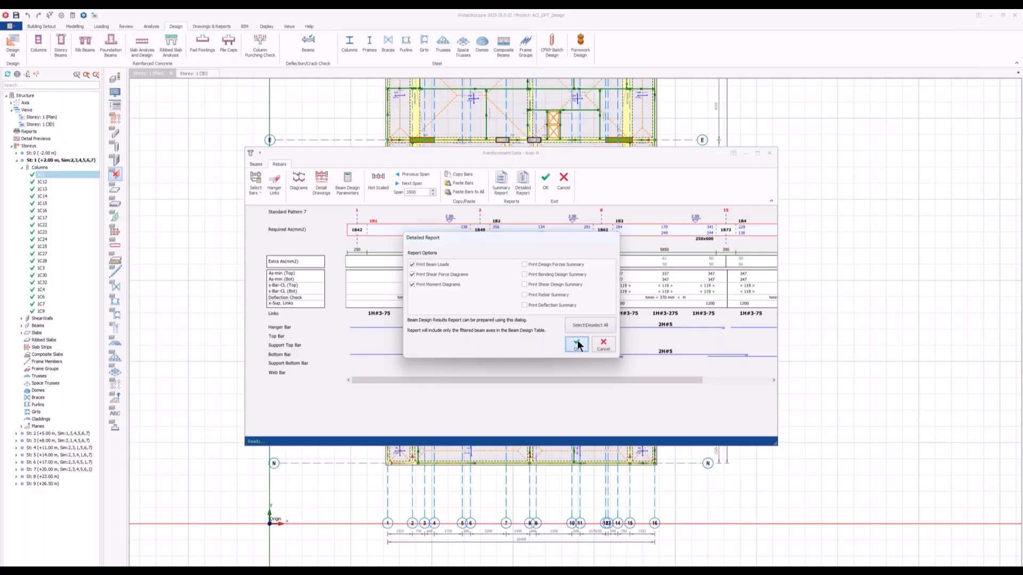
Step: Generate the axis N detailed report again, close it, and close the reinforcement data and storey beam design windows
left_click(575, 344)
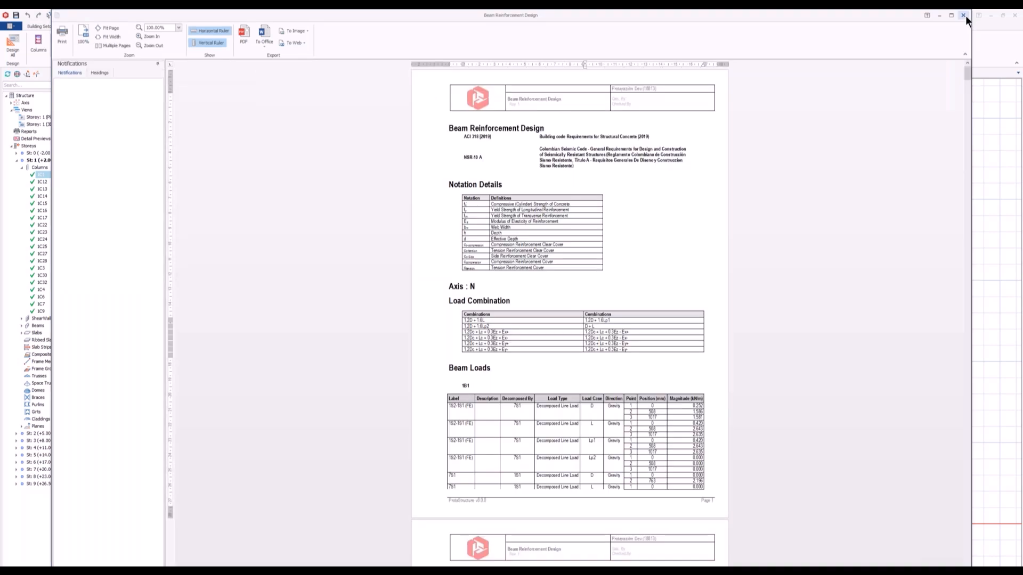
left_click(964, 15)
left_click(598, 345)
left_click(566, 180)
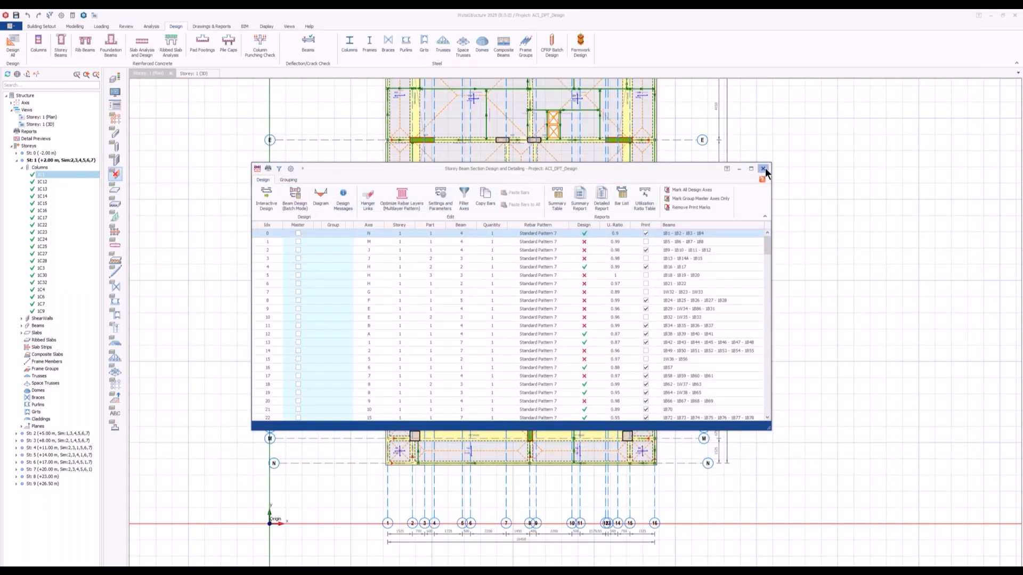
left_click(763, 168)
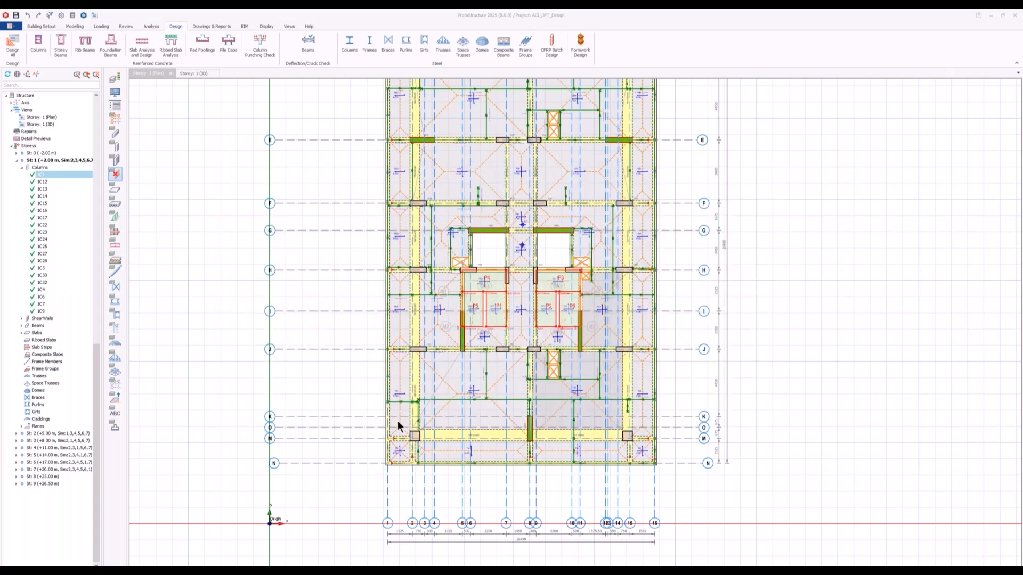
Step: Select beam 1B6 along axis M in the storey 1 plan
scroll(410, 429, "down", 2)
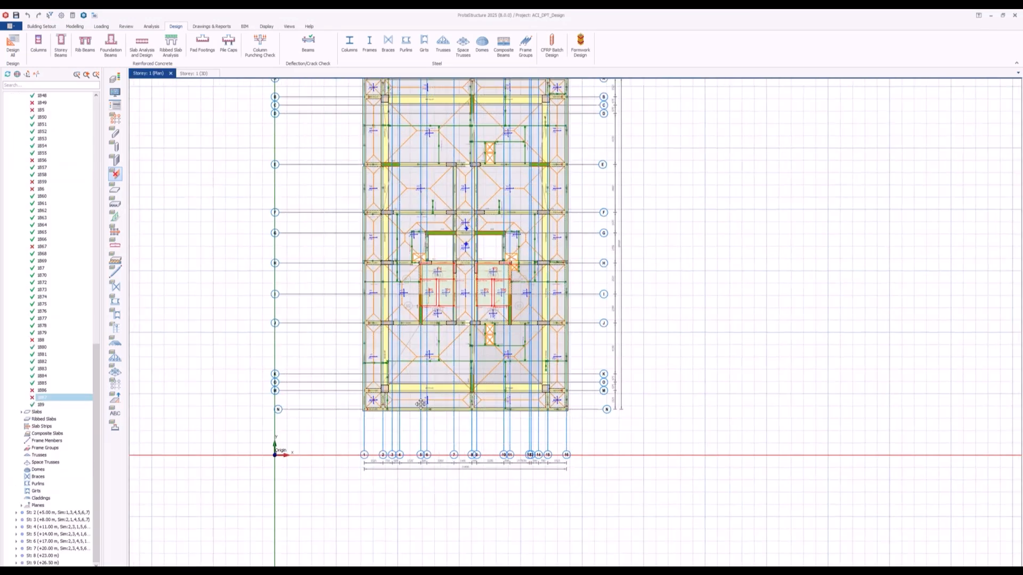
scroll(421, 403, "up", 3)
left_click(415, 394)
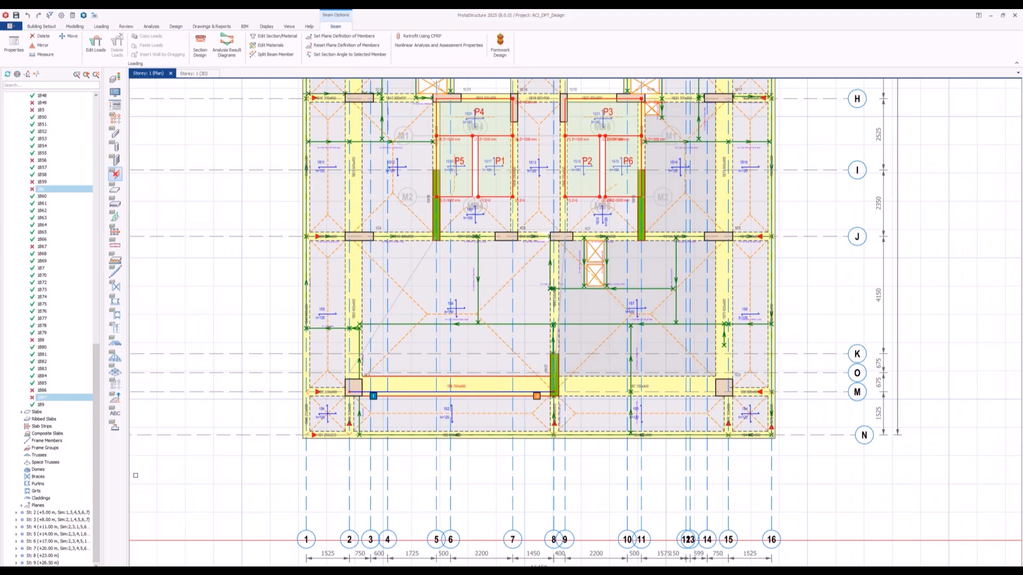
scroll(447, 421, "up", 2)
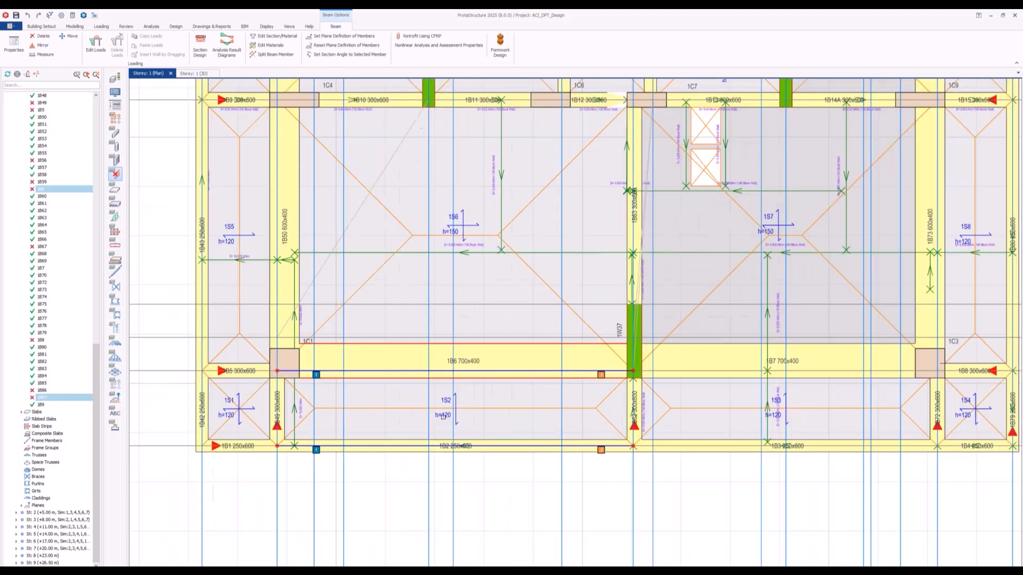
Step: Run the deflection check on the selected beam 1B6 with a loading time of 5 years or more and Check Deflection Anyway enabled
right_click(383, 316)
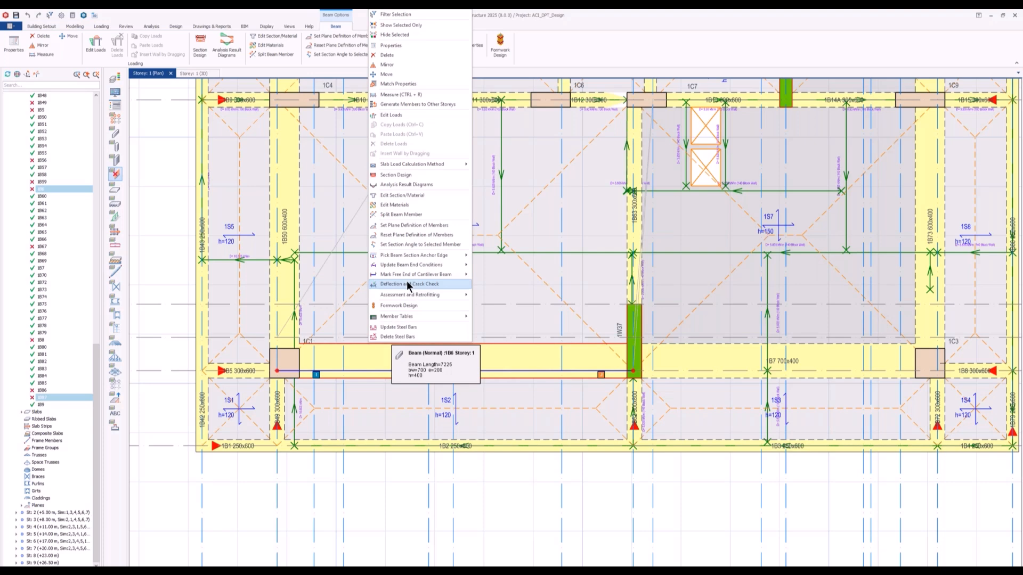
mouse_move(405, 317)
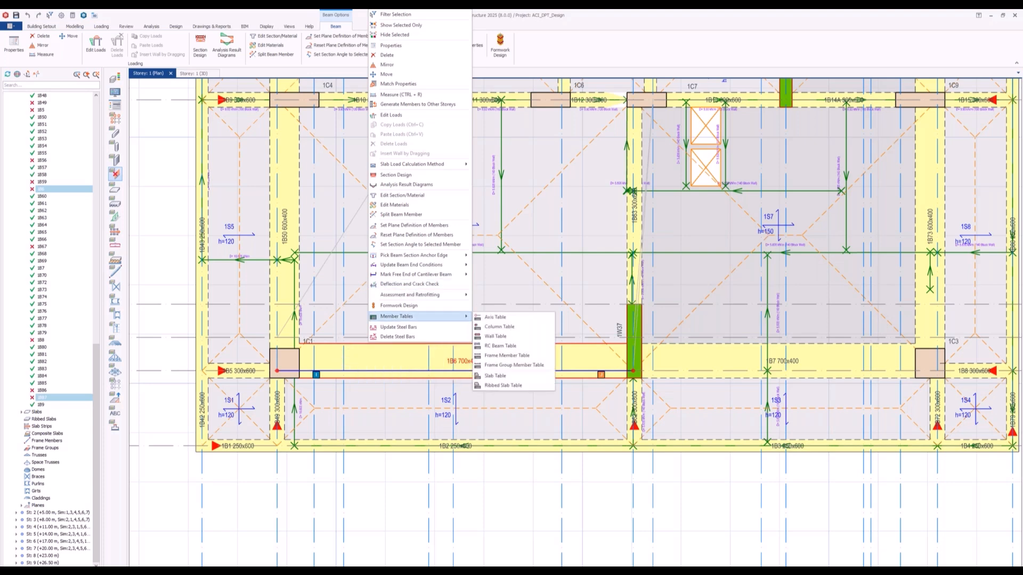
left_click(393, 285)
left_click_drag(477, 188, 355, 147)
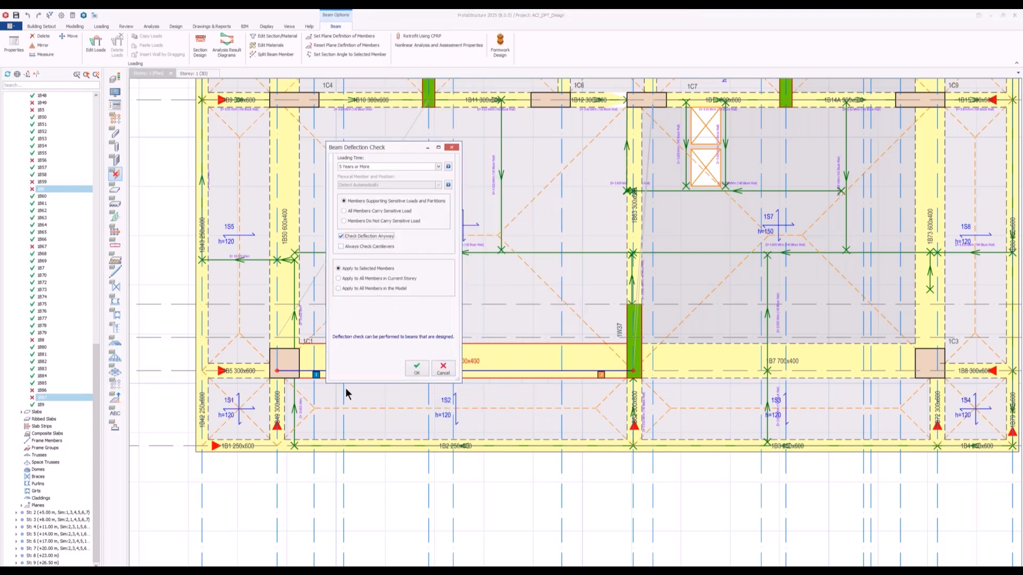
left_click(417, 368)
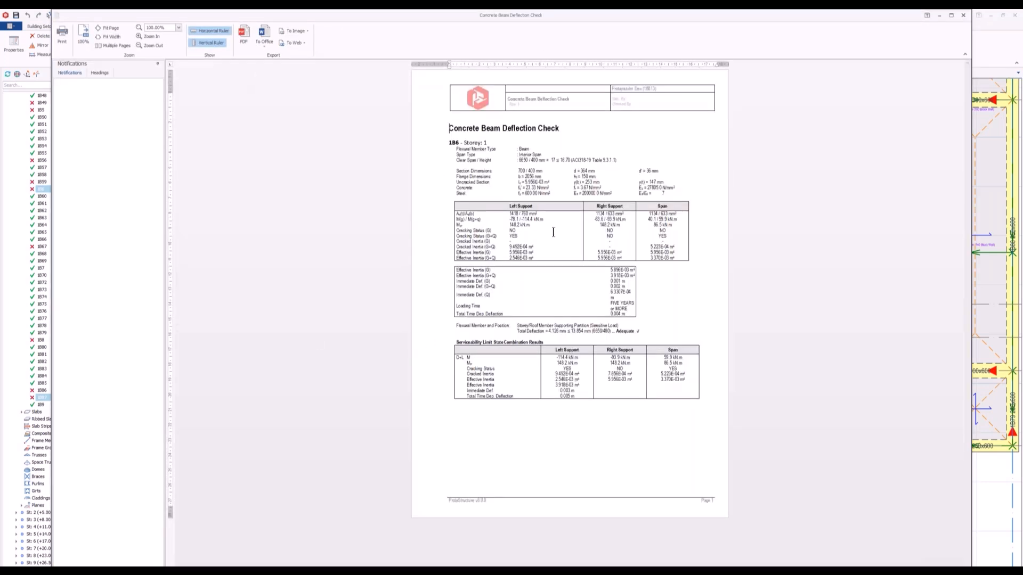
Step: Highlight the ACI318-19 Table 9.3.1.1 reference beside the clear span to height ratio in beam 1B6's deflection report
scroll(624, 184, "up", 4, "ctrl")
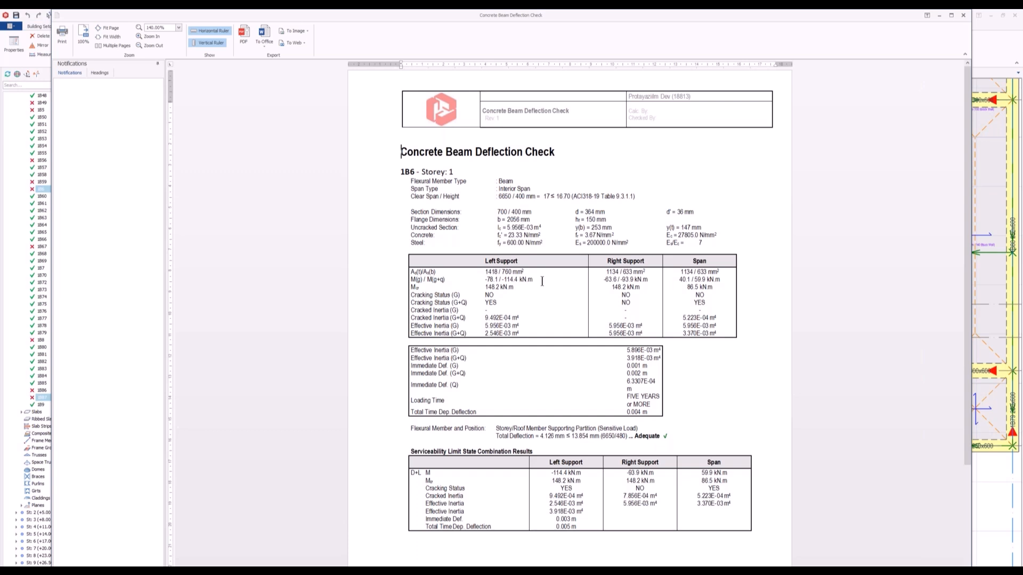
scroll(540, 283, "up", 1, "ctrl")
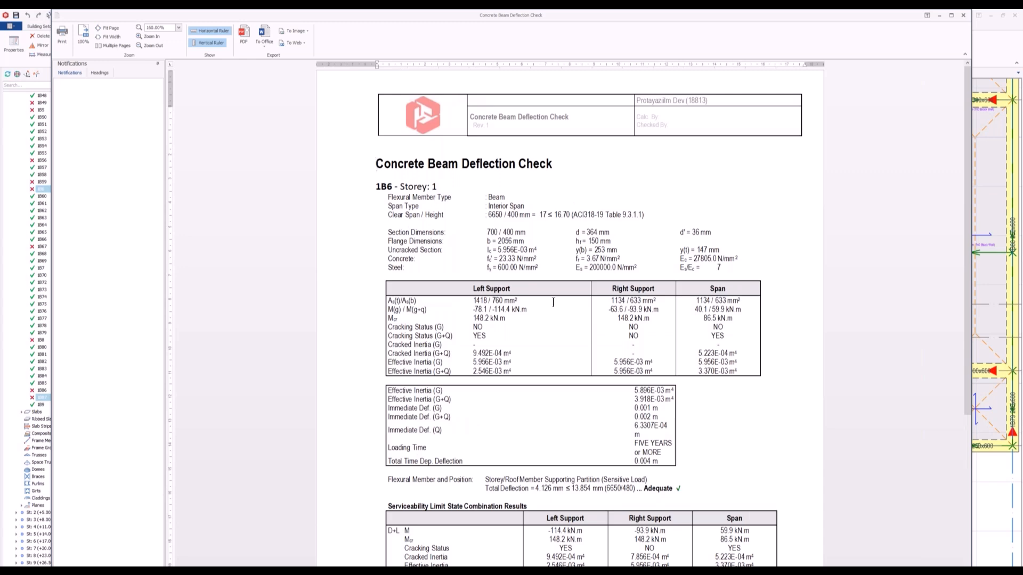
left_click_drag(573, 216, 642, 215)
Step: Examine beam 1B6's inertia and total deflection results, highlight the D+L serviceability combination rows, and close the report
scroll(424, 227, "down", 3)
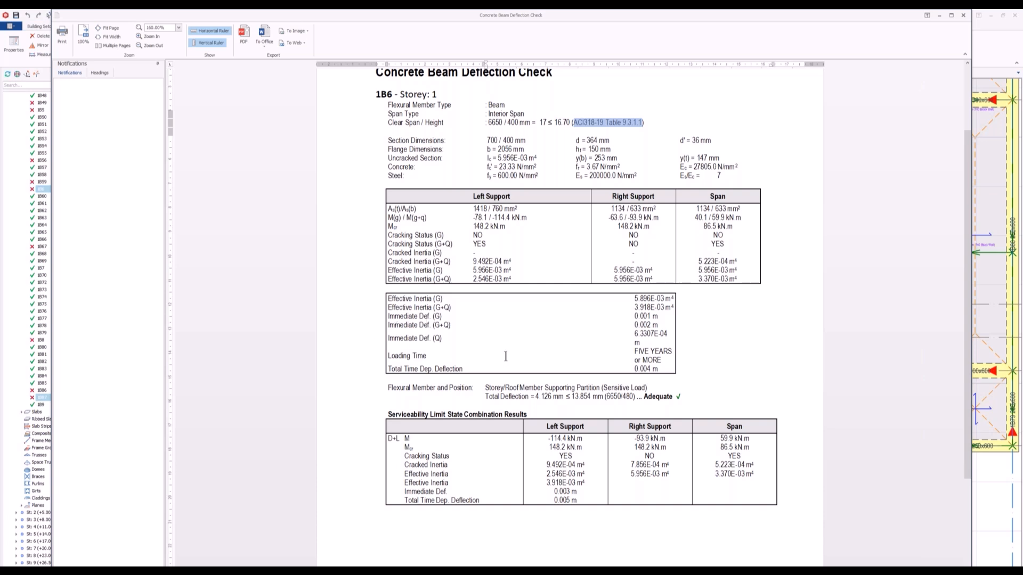
scroll(447, 423, "down", 2)
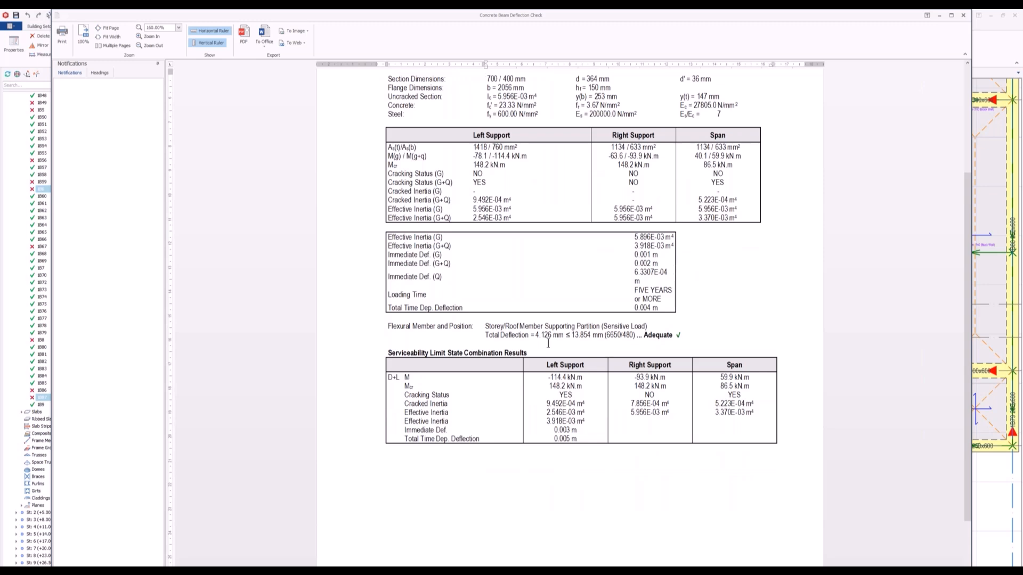
scroll(534, 342, "up", 1, "ctrl")
scroll(534, 342, "up", 1, "ctrl")
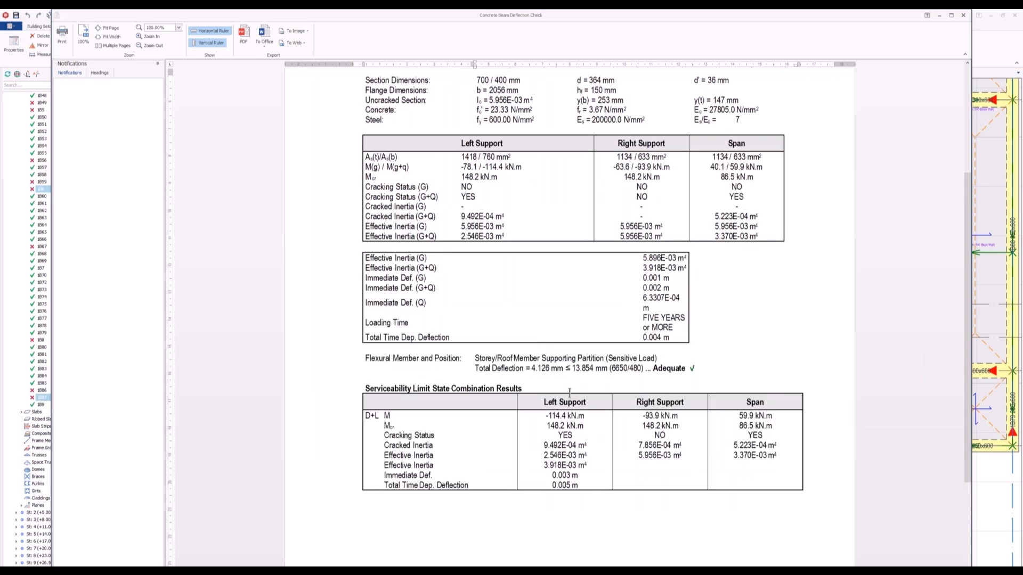
scroll(429, 425, "down", 3)
left_click_drag(334, 287, 325, 397)
left_click(447, 432)
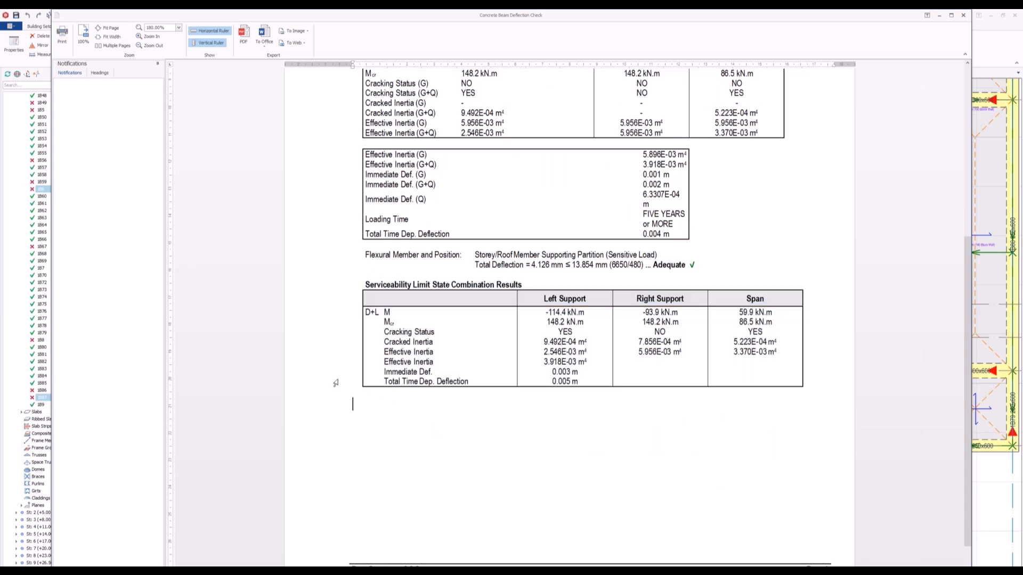
double_click(369, 311)
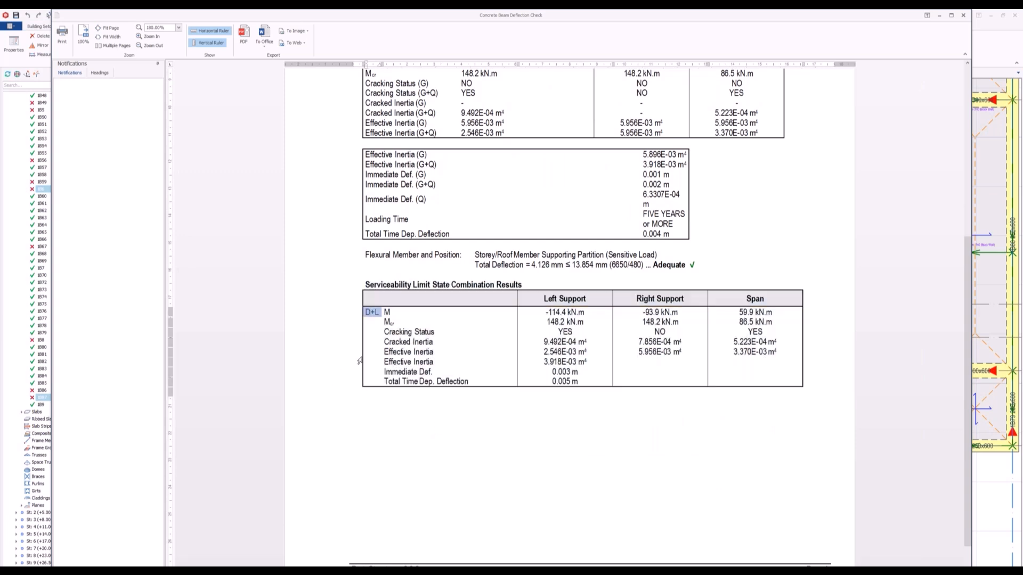
left_click_drag(338, 310, 337, 392)
left_click(549, 447)
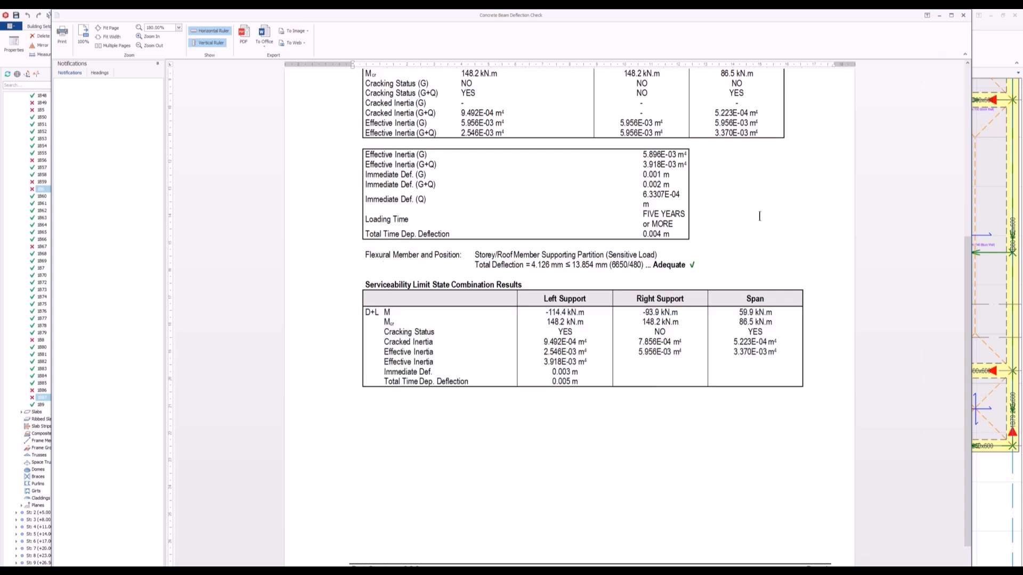
left_click(962, 16)
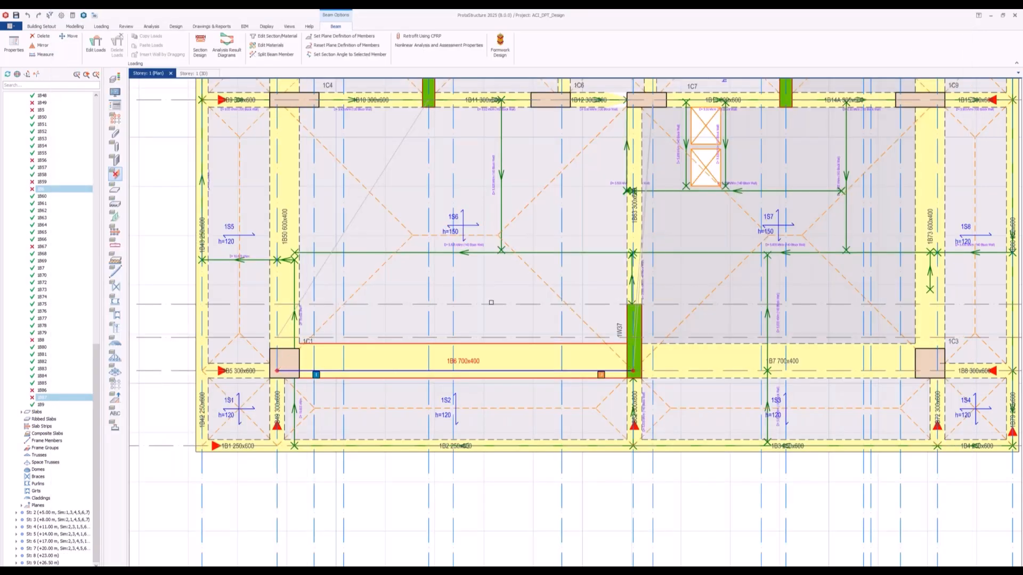
Step: Open the MT_VerticalEQ project without saving changes to the current project
left_click(41, 26)
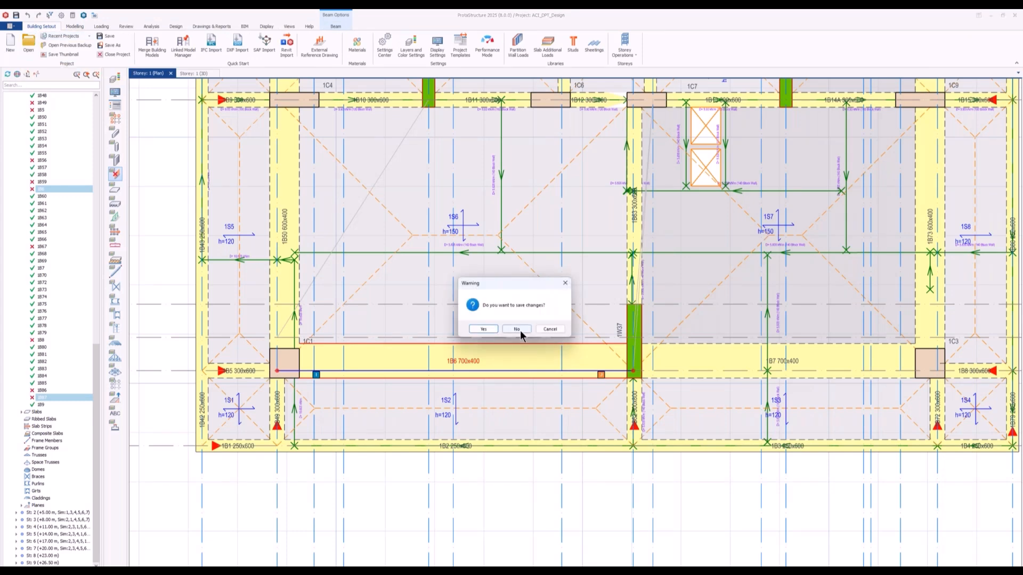
left_click(520, 331)
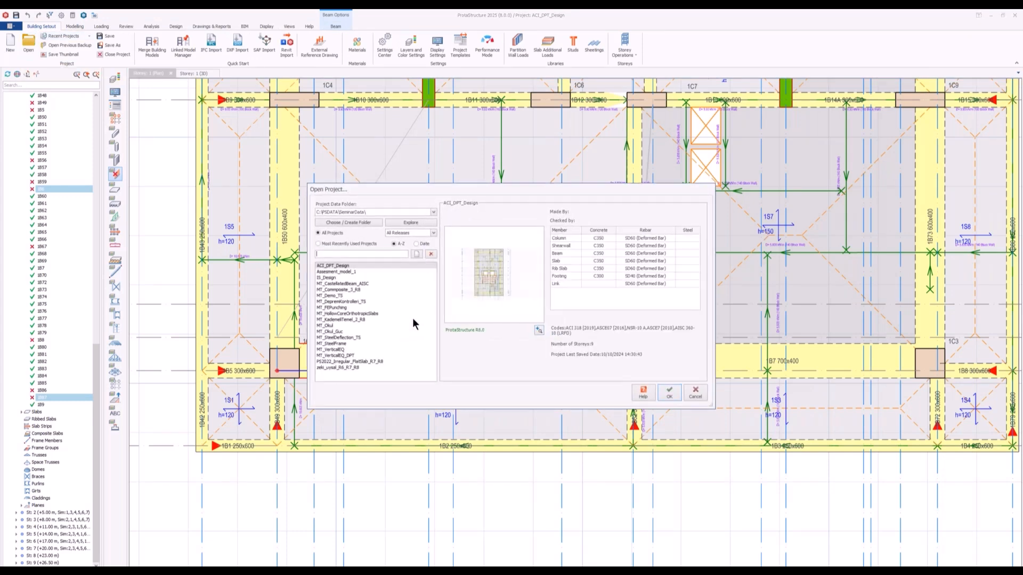
left_click(347, 348)
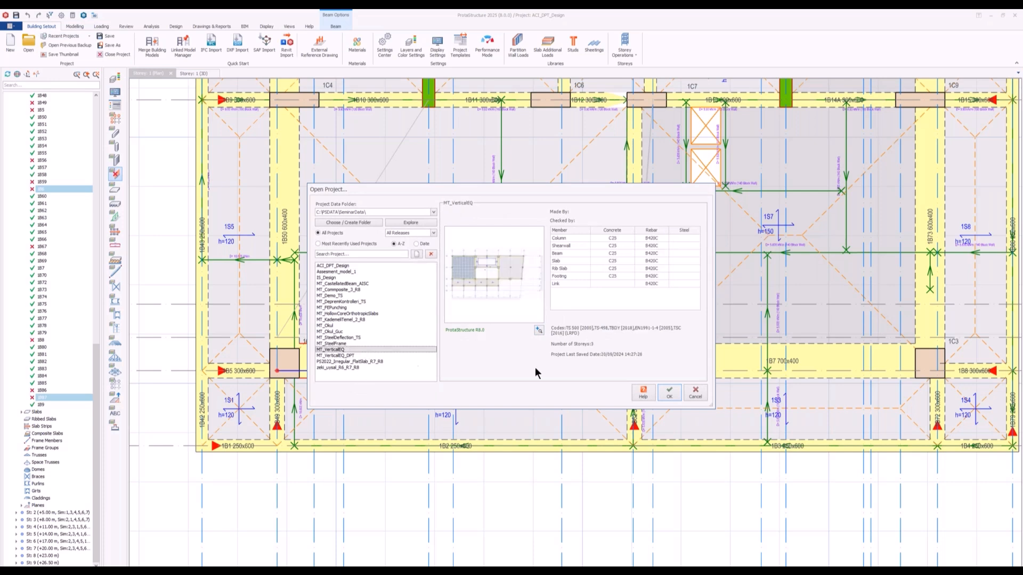
left_click(669, 394)
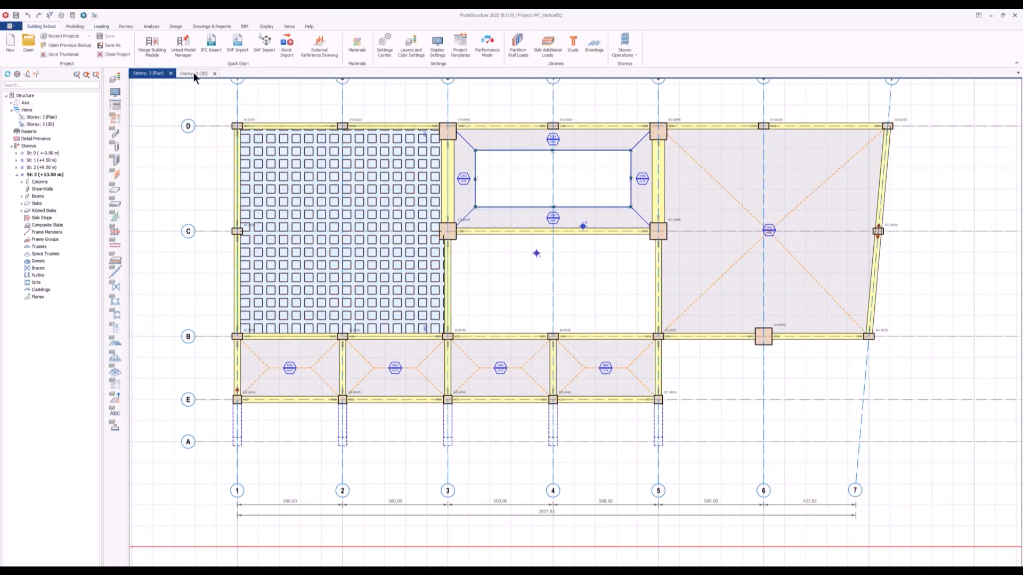
Step: Show the storey 3 3D view and inspect the long-span front beam and the cantilevered corner beams at the first floor
left_click(193, 73)
mouse_move(358, 431)
middle_mouse_down()
mouse_move(371, 420)
mouse_move(422, 447)
middle_mouse_up()
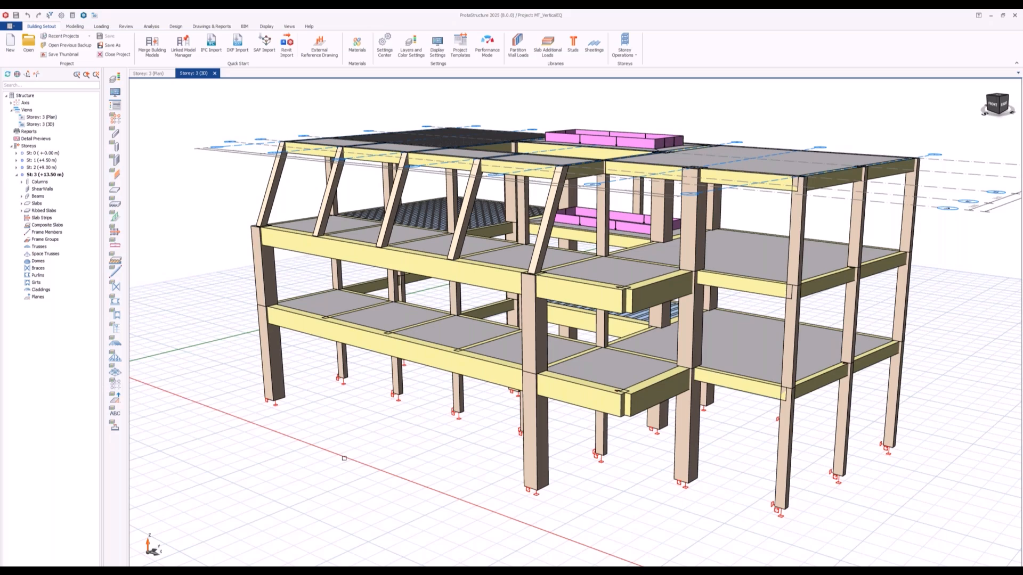
middle_click_drag(406, 473, 411, 449)
left_click(411, 344)
middle_click_drag(454, 498, 353, 489)
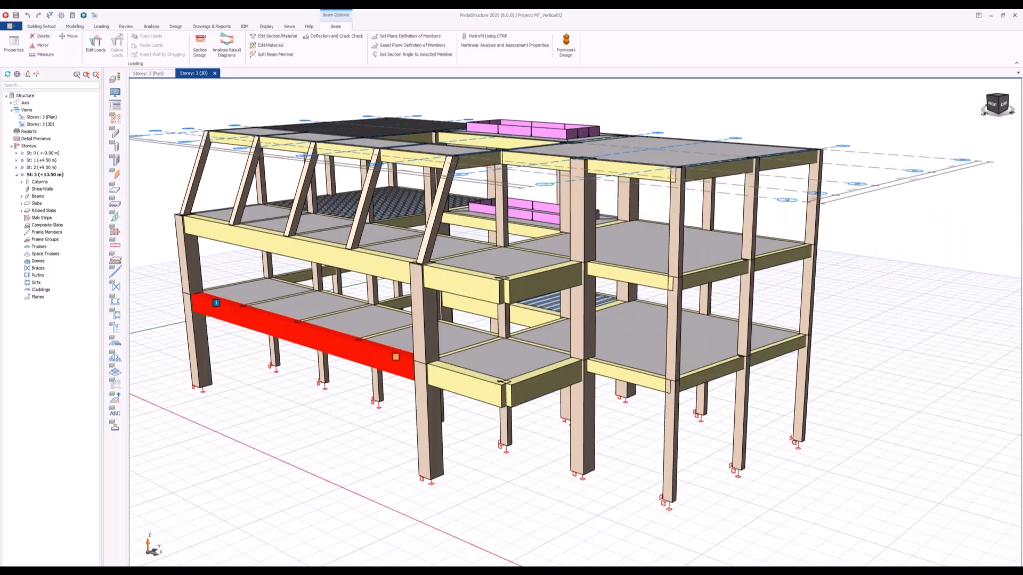
left_click(465, 385)
left_click(544, 383)
Step: Select the first-floor edge beam beside the one-way ribbed slab for inspection
middle_click_drag(358, 411, 213, 436)
middle_click_drag(481, 422, 277, 429)
middle_click_drag(480, 426, 405, 512)
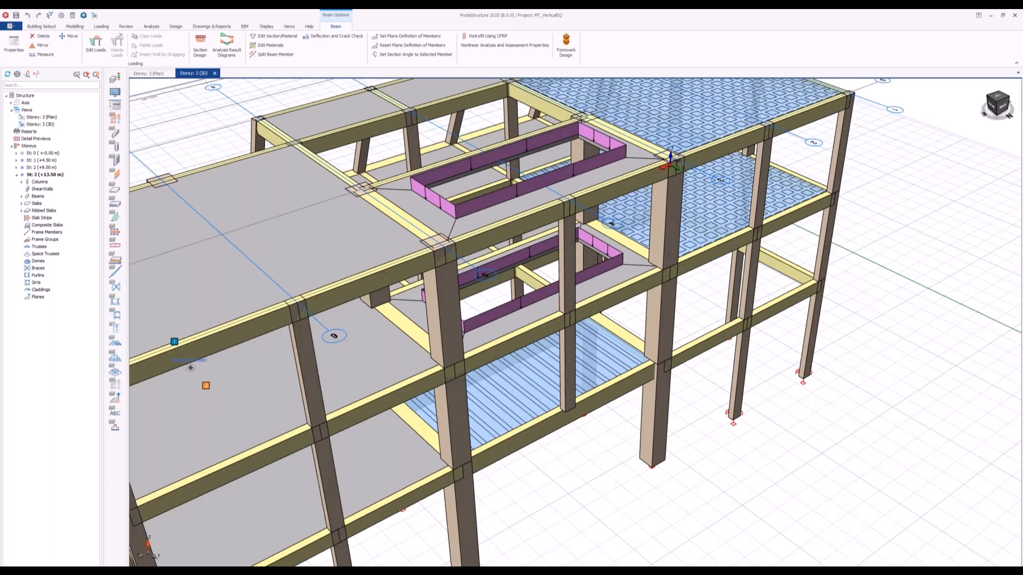
left_click(552, 420)
scroll(565, 476, "down", 3)
scroll(560, 475, "up", 3)
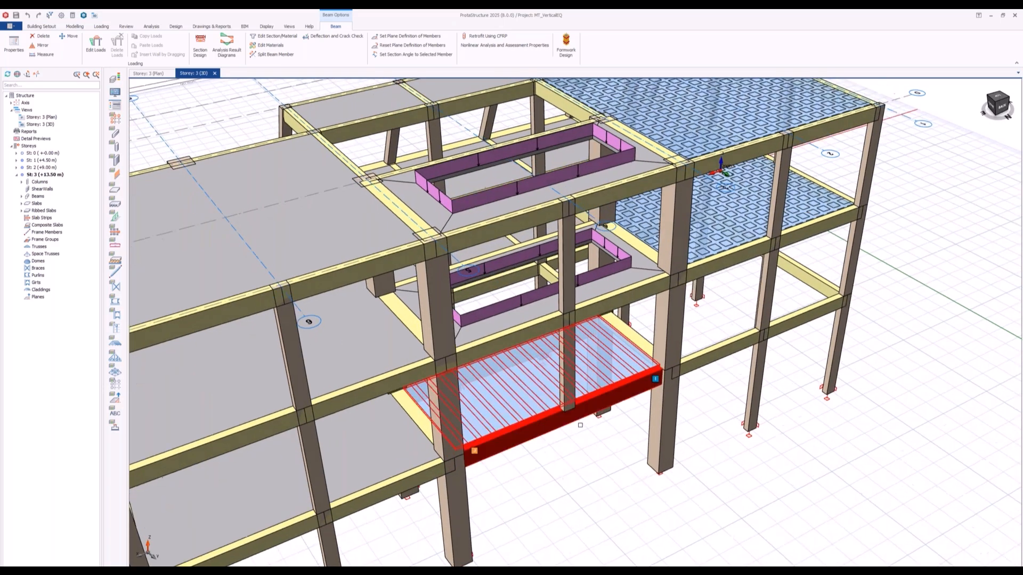
Step: Select the storey 3 waffle slab for inspection, clear the selection, and examine the inclined upper columns
middle_click_drag(625, 463, 564, 404)
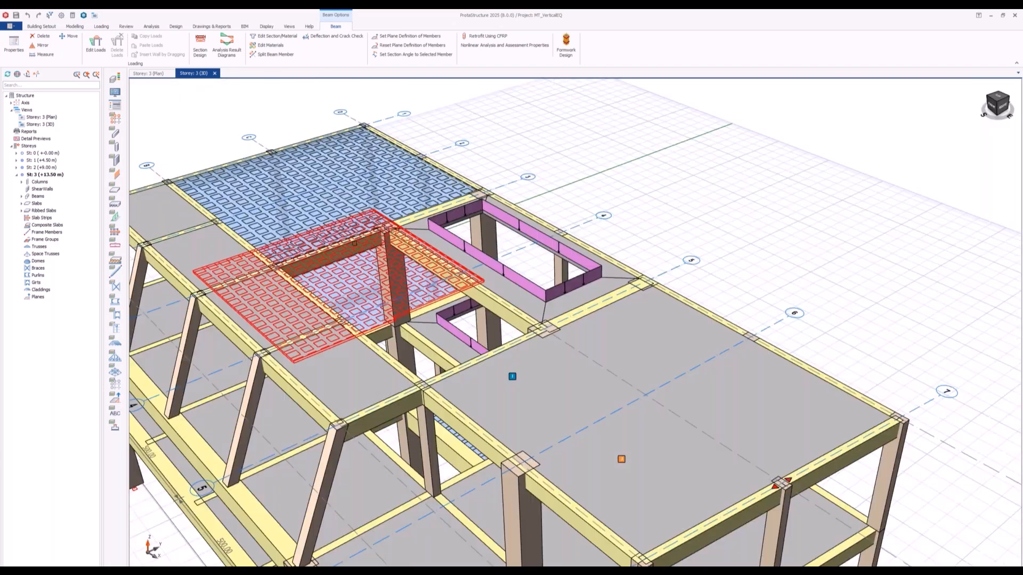
left_click(355, 243)
middle_click_drag(354, 244, 372, 255)
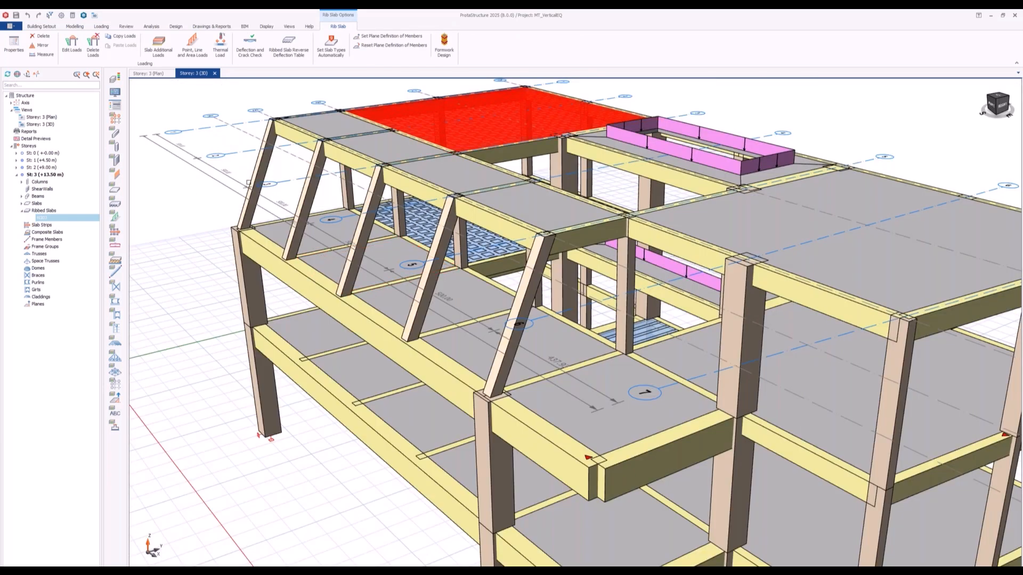
scroll(234, 356, "up", 2)
key("Escape")
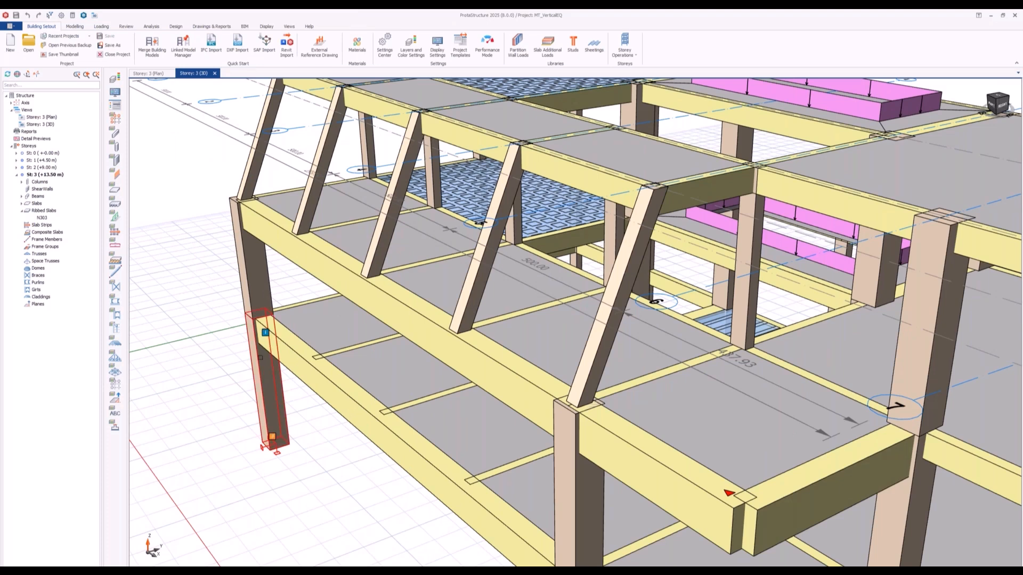
scroll(260, 358, "down", 3)
middle_click_drag(313, 467, 308, 427)
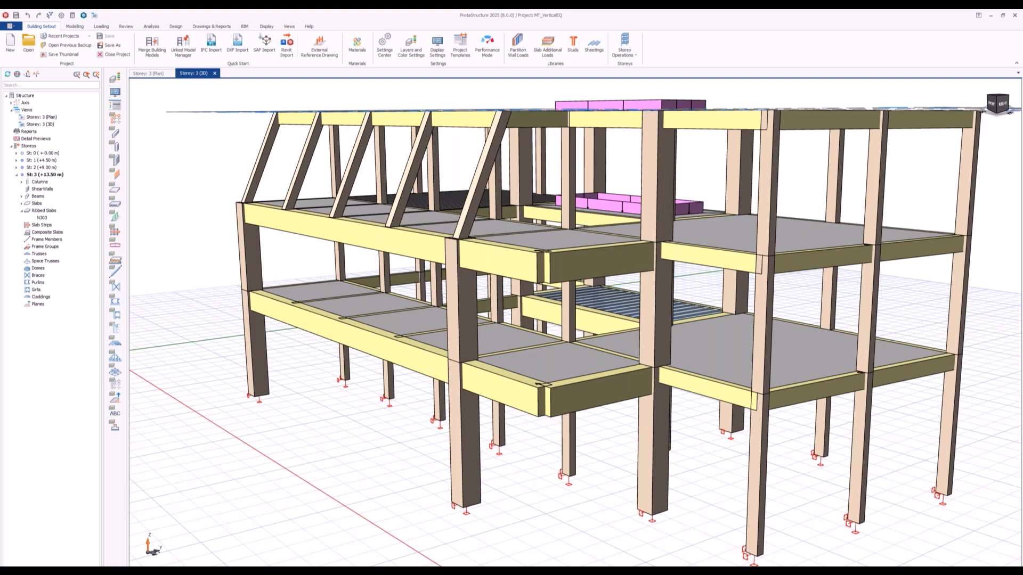
Step: Review the vertical seismic case methods in the horizontal settings of the load combination generator, and leave it without applying changes
left_click(100, 26)
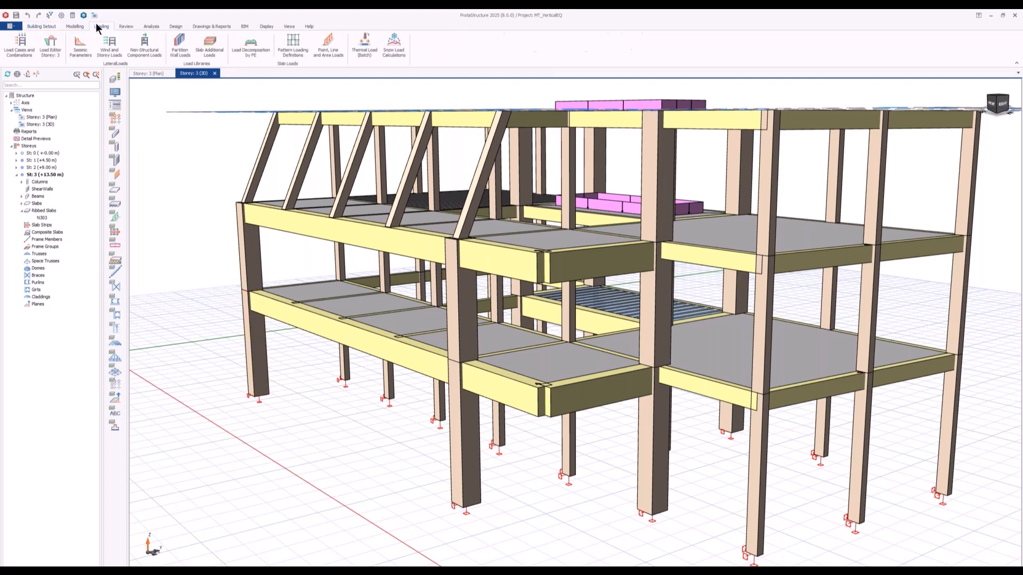
left_click(17, 52)
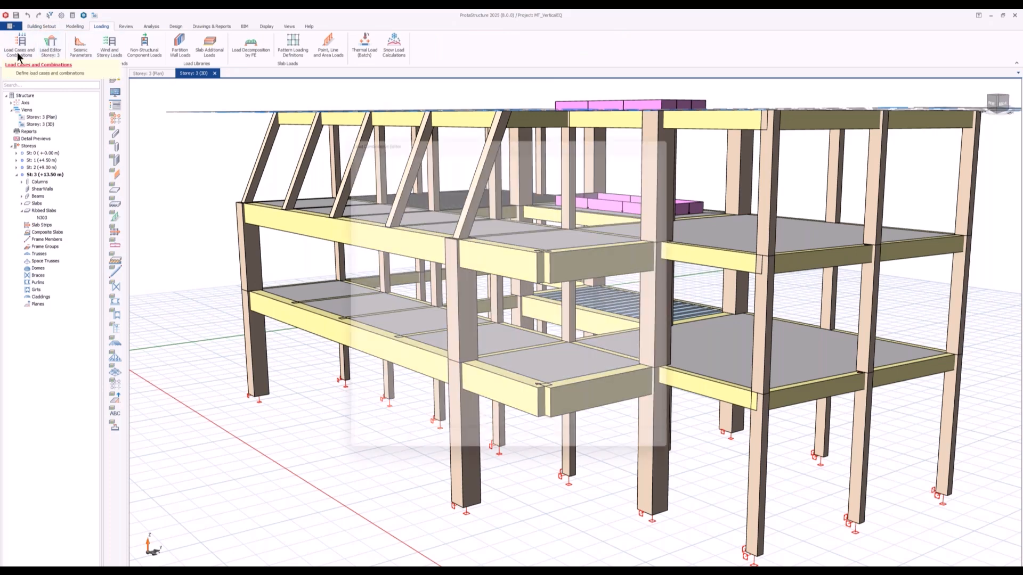
left_click(356, 453)
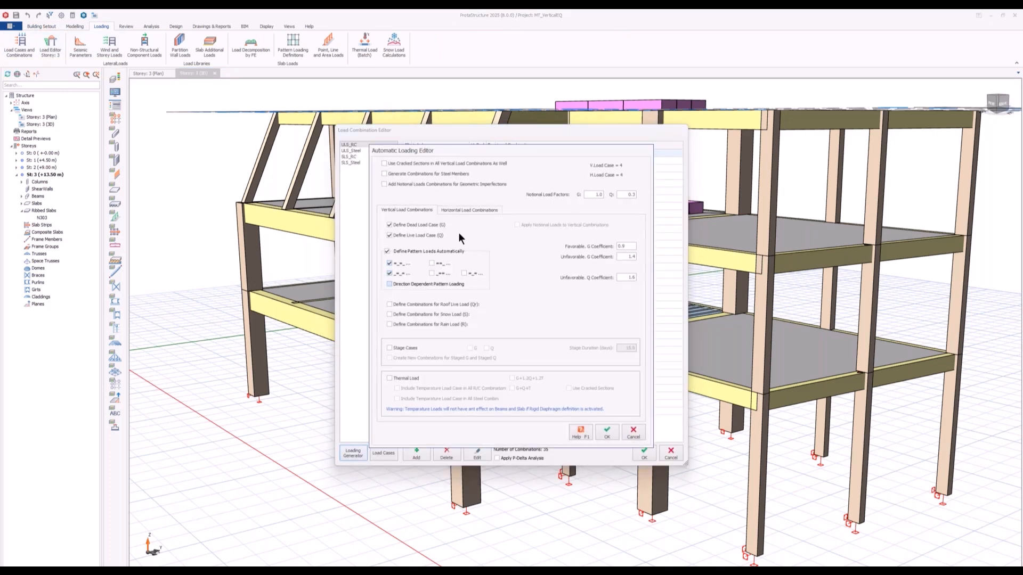
left_click(477, 209)
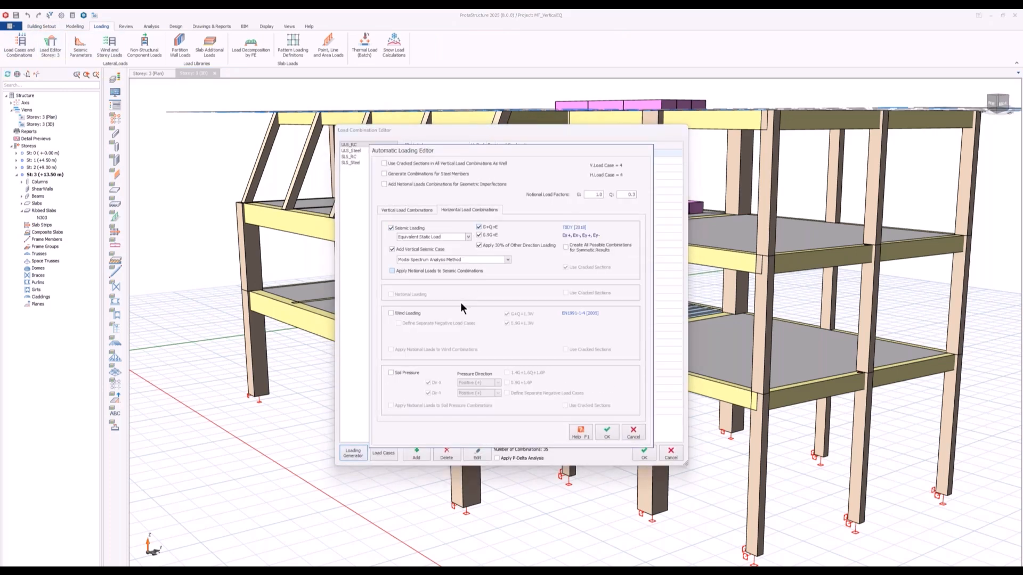
left_click(431, 257)
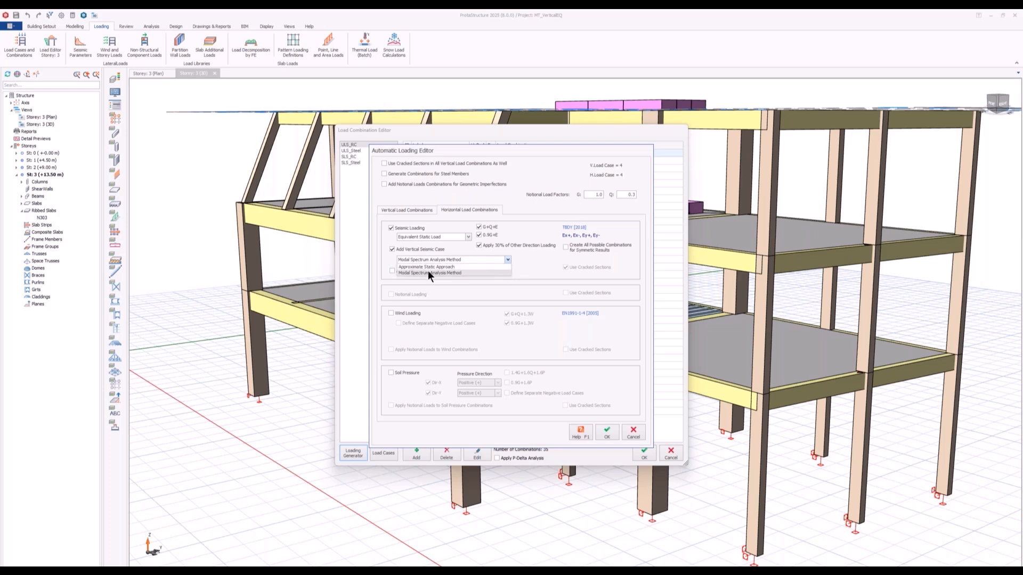
left_click(487, 272)
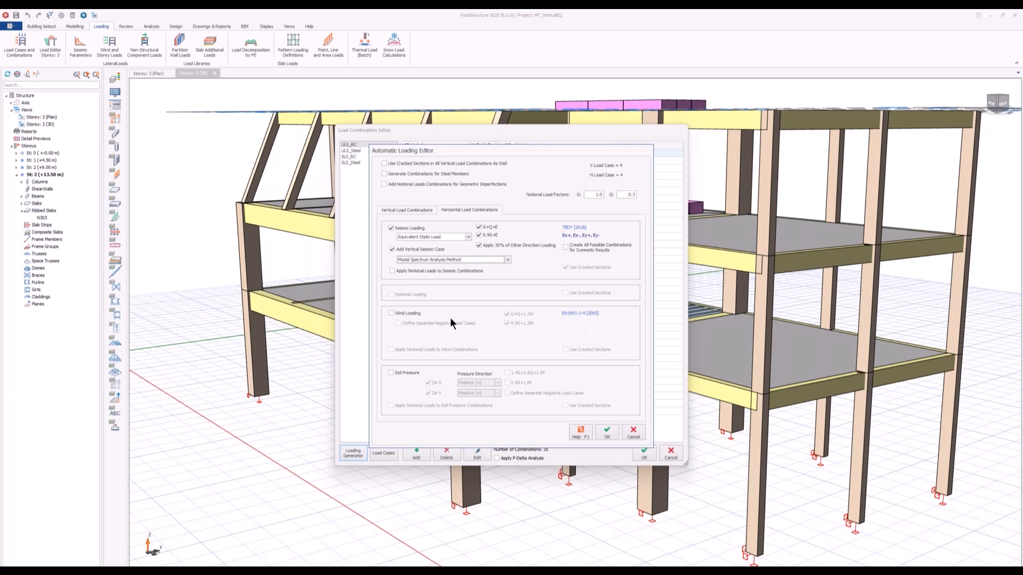
left_click(632, 432)
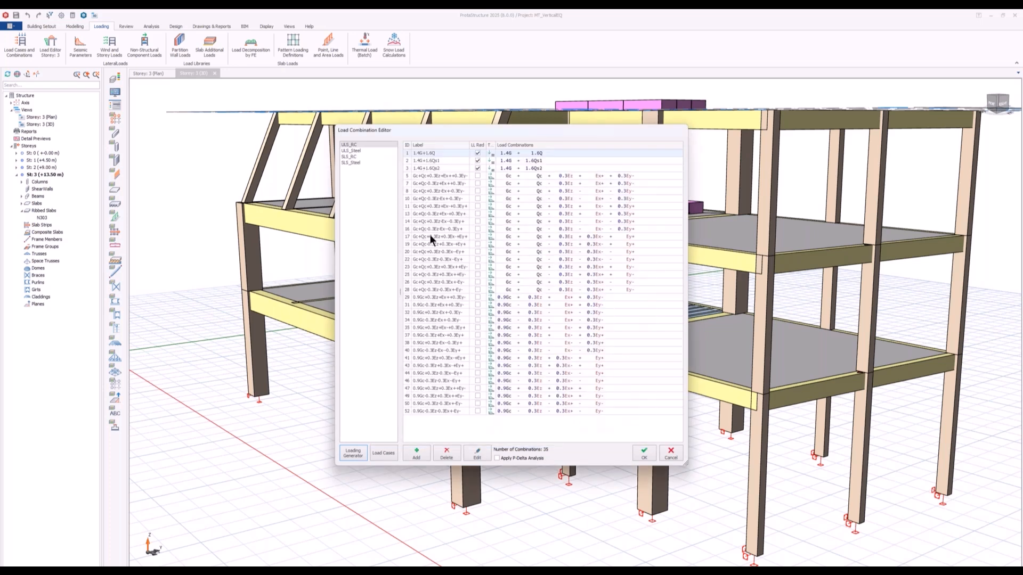
Step: Inspect the Ez factor in the ULS_RC combination Gc+Qc+0.3Ez+Ex++0.3Ey-, and close the combination editor without changes
left_click(455, 175)
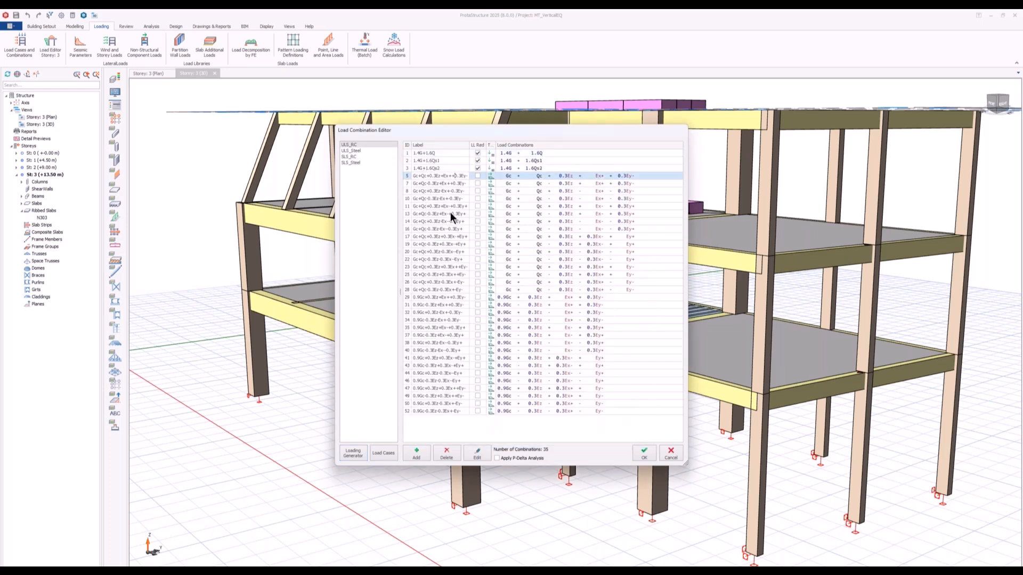
left_click(448, 183)
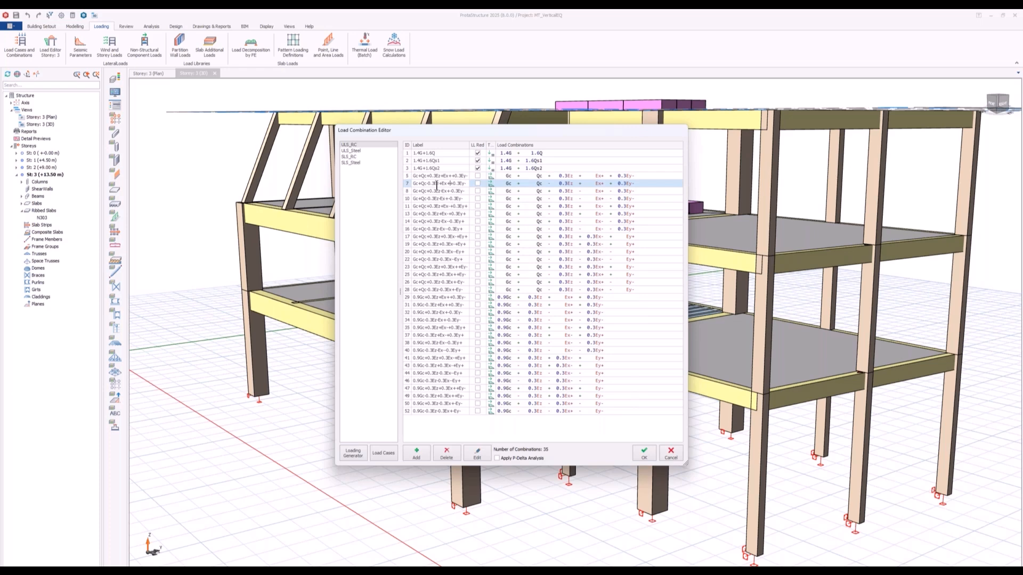
double_click(438, 175)
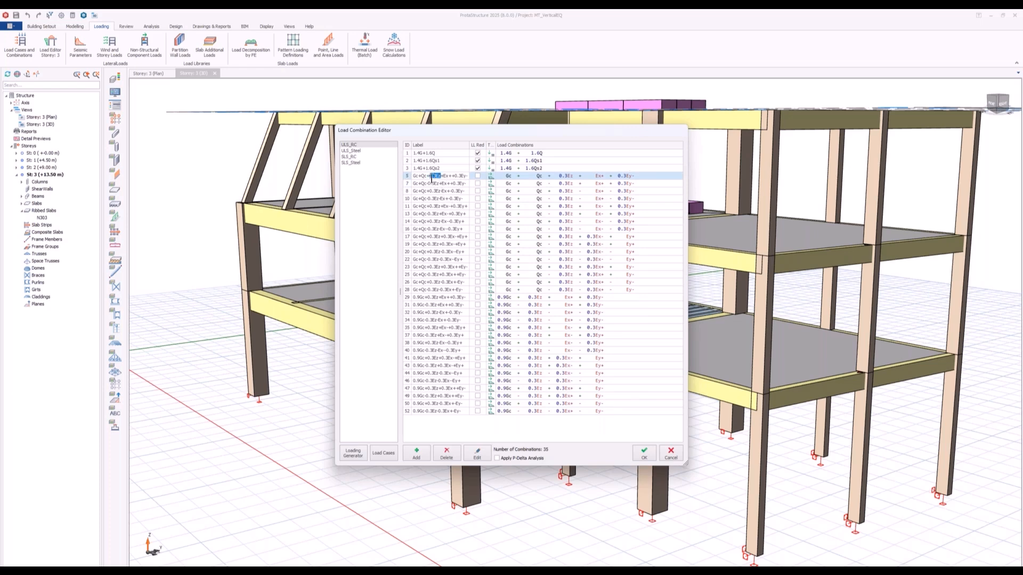
left_click(477, 453)
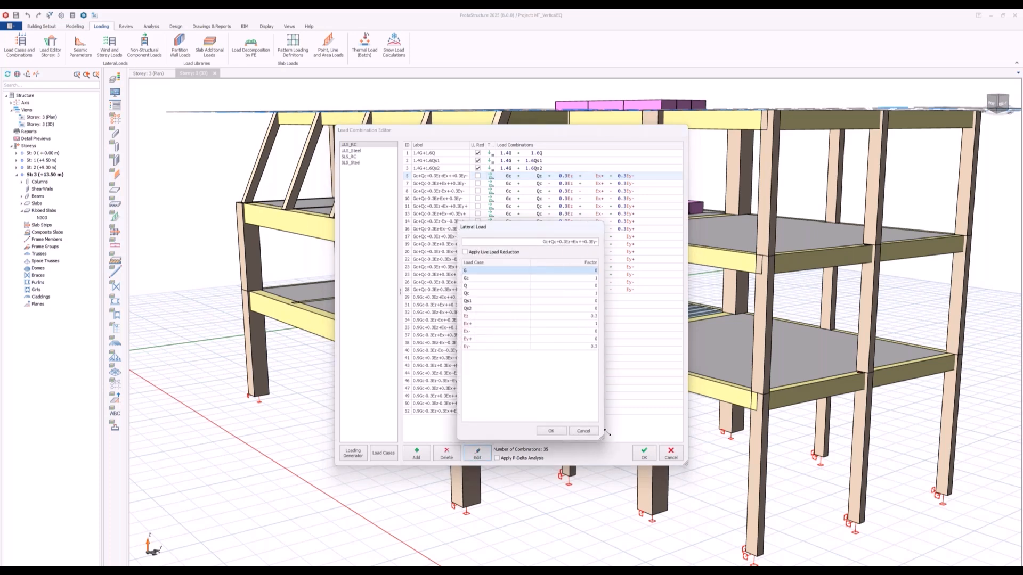
left_click(466, 316)
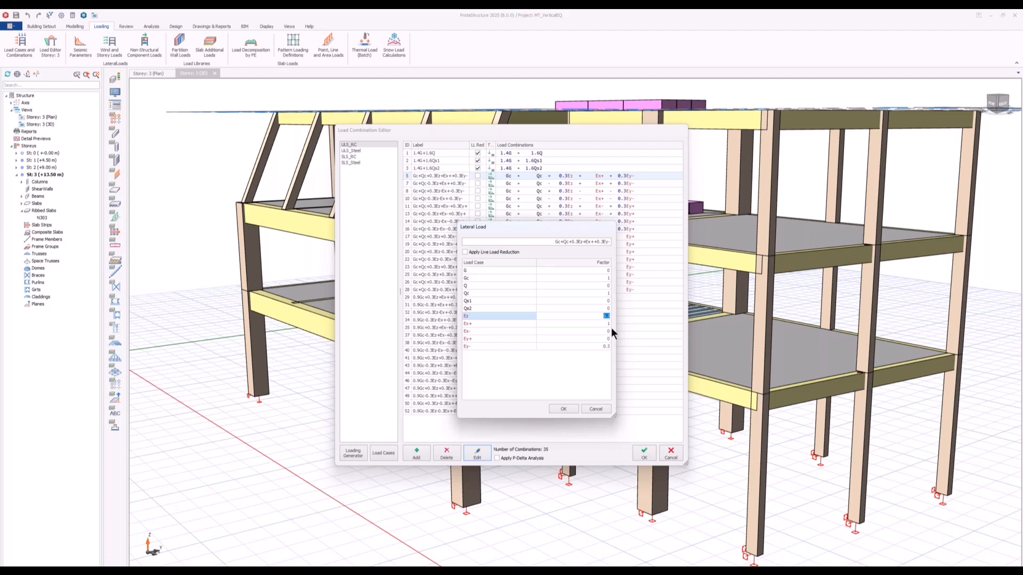
left_click(597, 409)
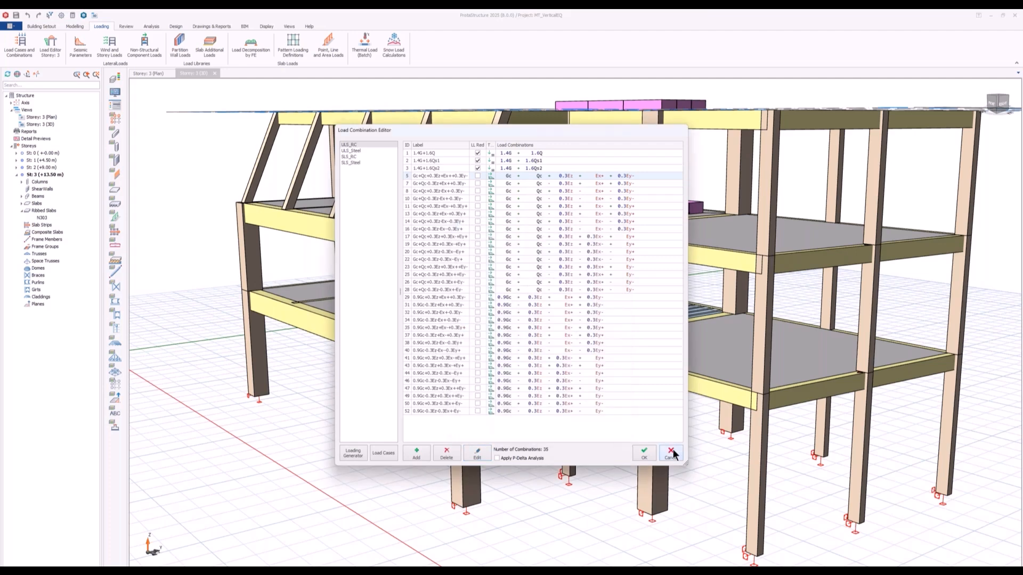
left_click(671, 452)
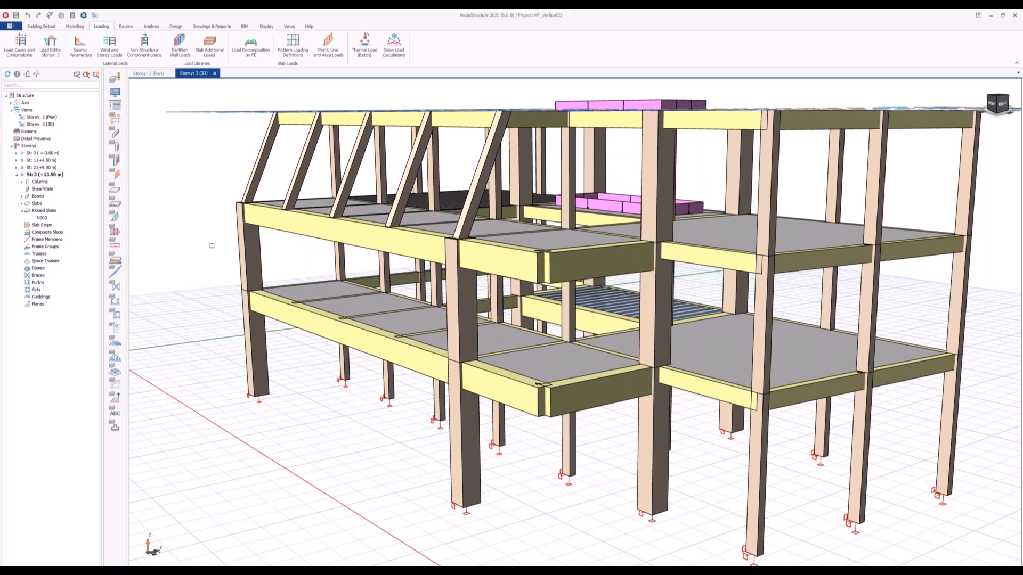
Step: Display the vertical spectrum in the seismic parameters and compare it with the horizontal design spectra
left_click(80, 46)
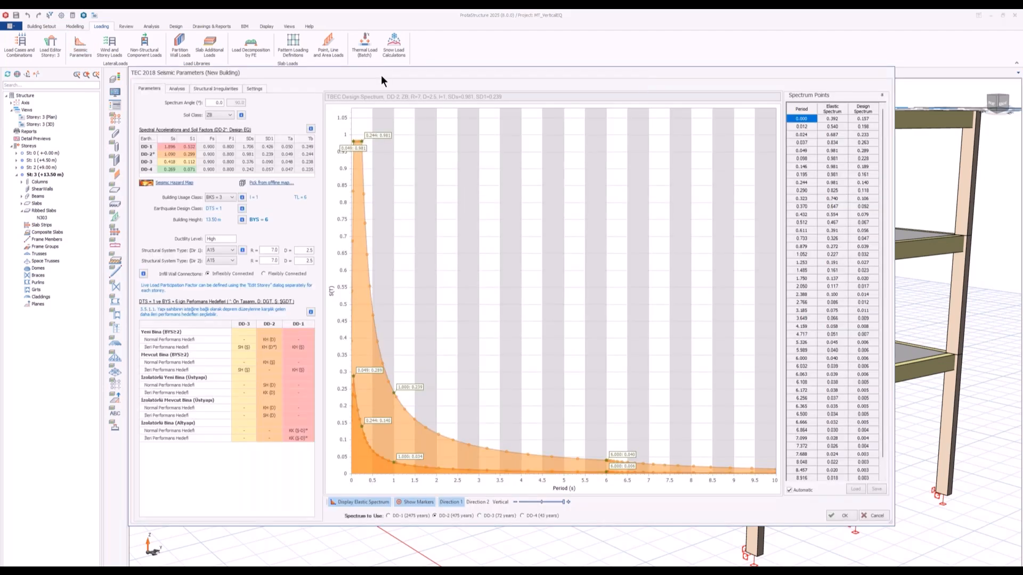
left_click_drag(382, 77, 381, 55)
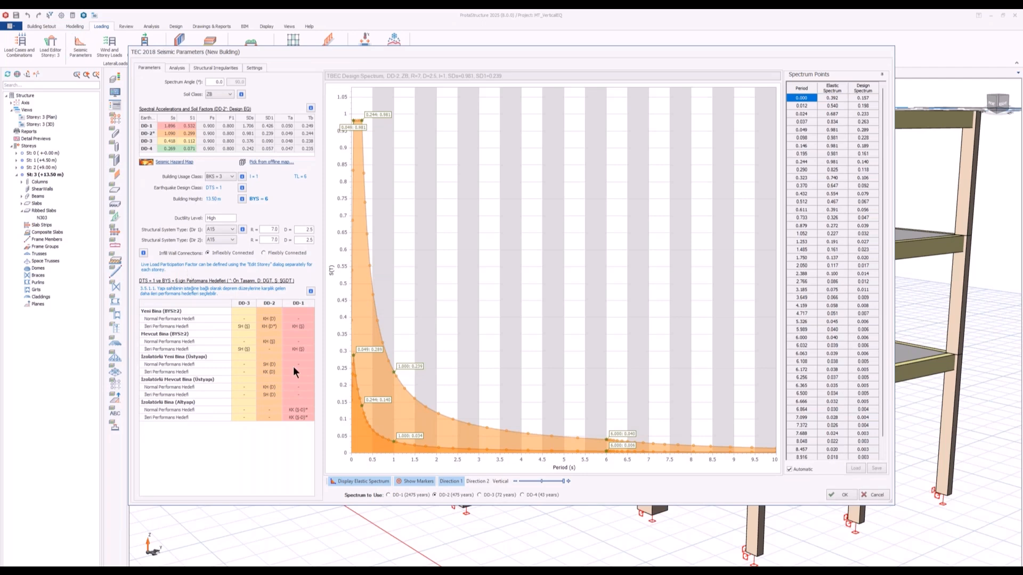
left_click(500, 481)
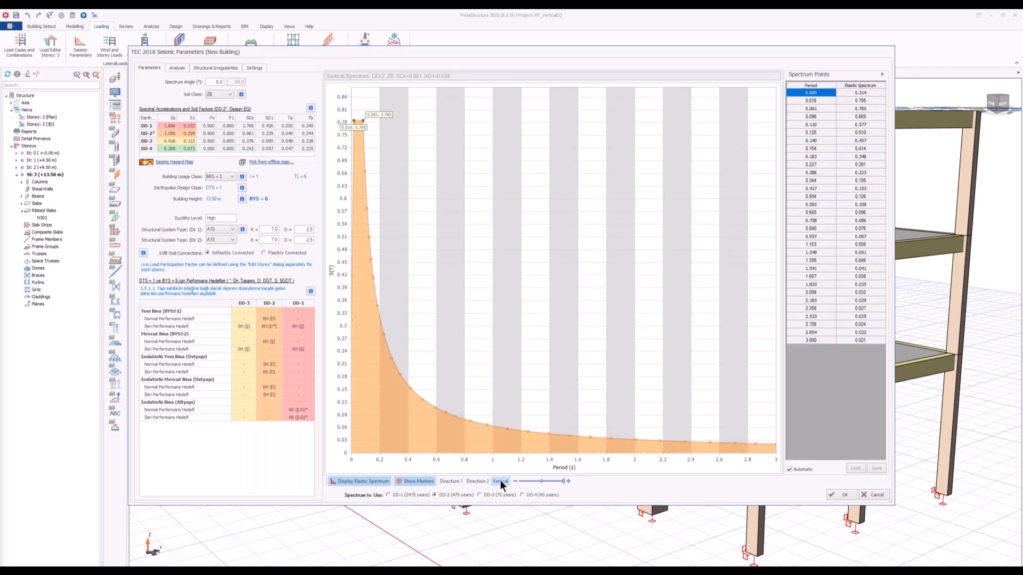
left_click(443, 481)
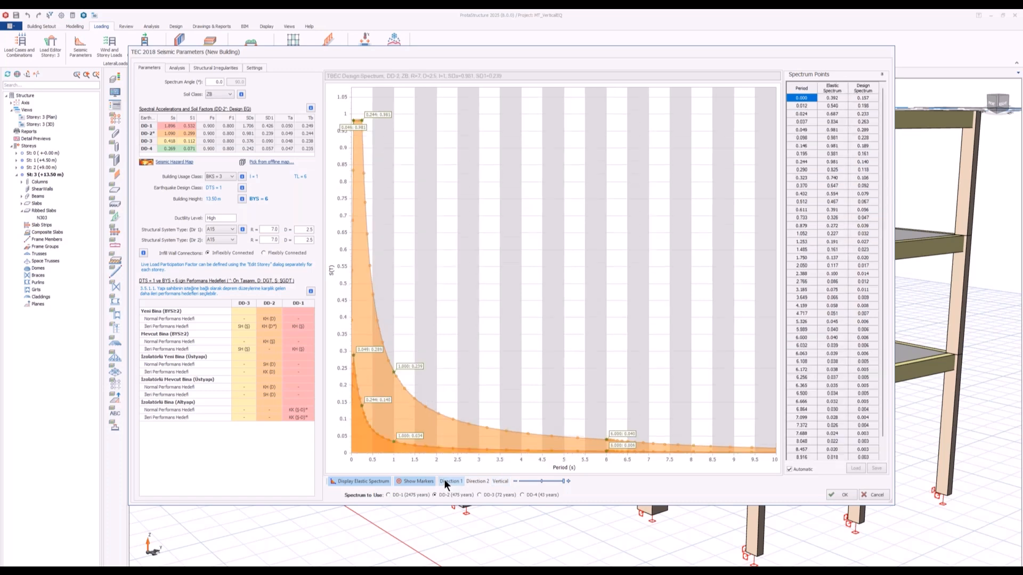
left_click(484, 478)
left_click(498, 481)
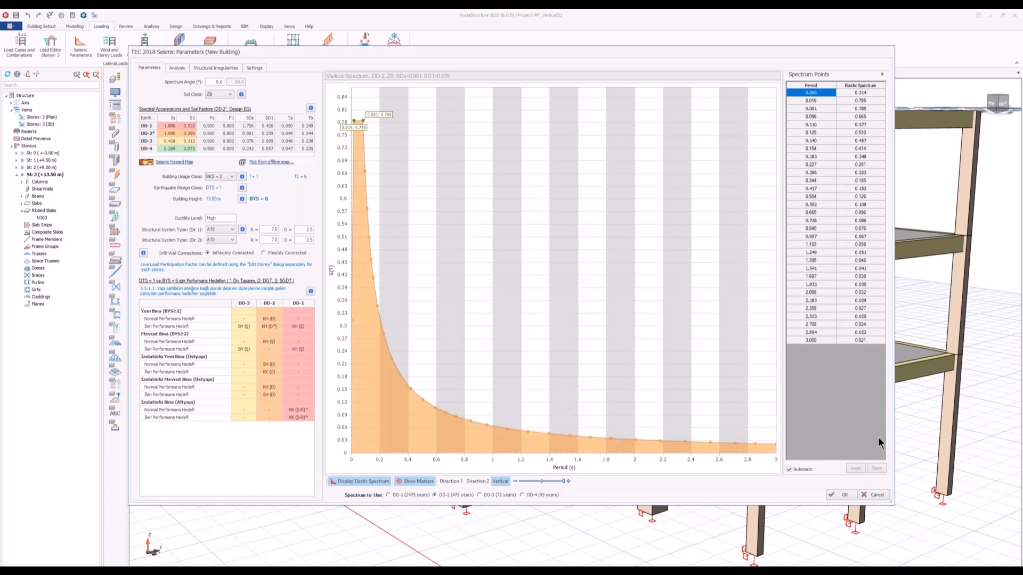
Step: Check the number of vertical modes in the seismic analysis settings, and close the parameters without changes
left_click(176, 68)
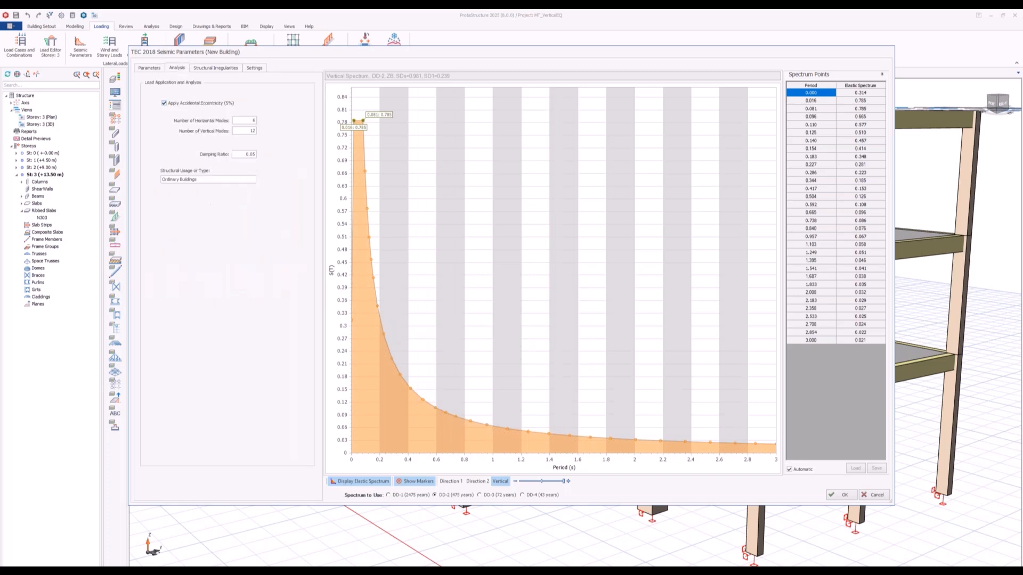
double_click(253, 131)
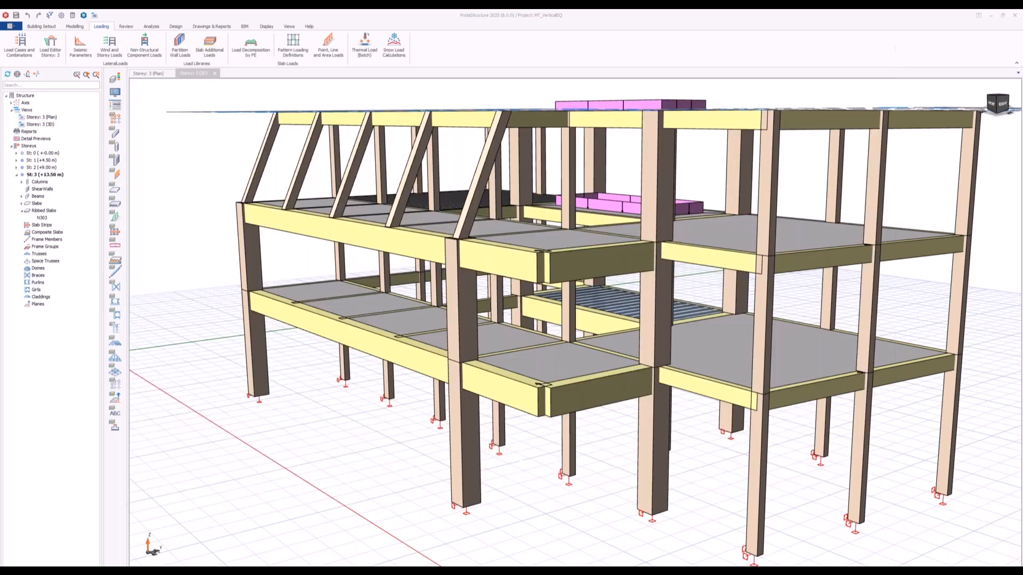
left_click(873, 496)
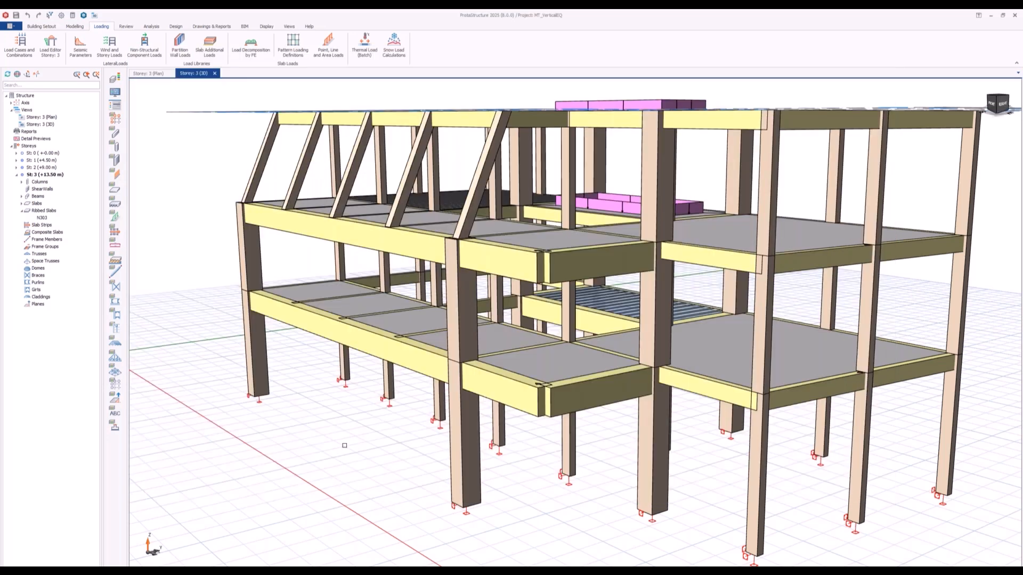
Step: Open the building's post-analysis analytical model and turn off the orthogonal projection
middle_click_drag(335, 394, 413, 484, "shift")
scroll(413, 485, "down", 2)
left_click(152, 26)
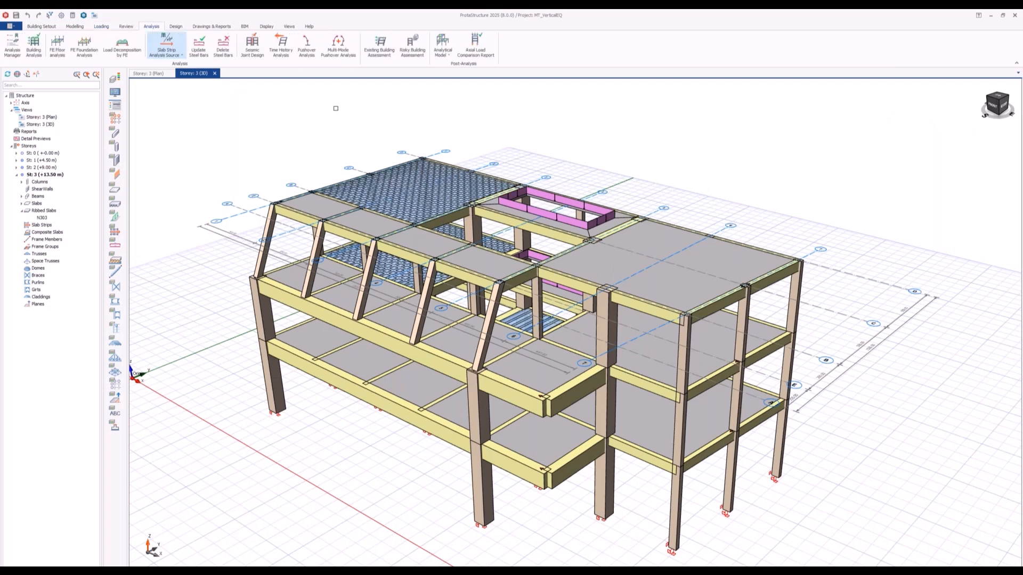
left_click(442, 45)
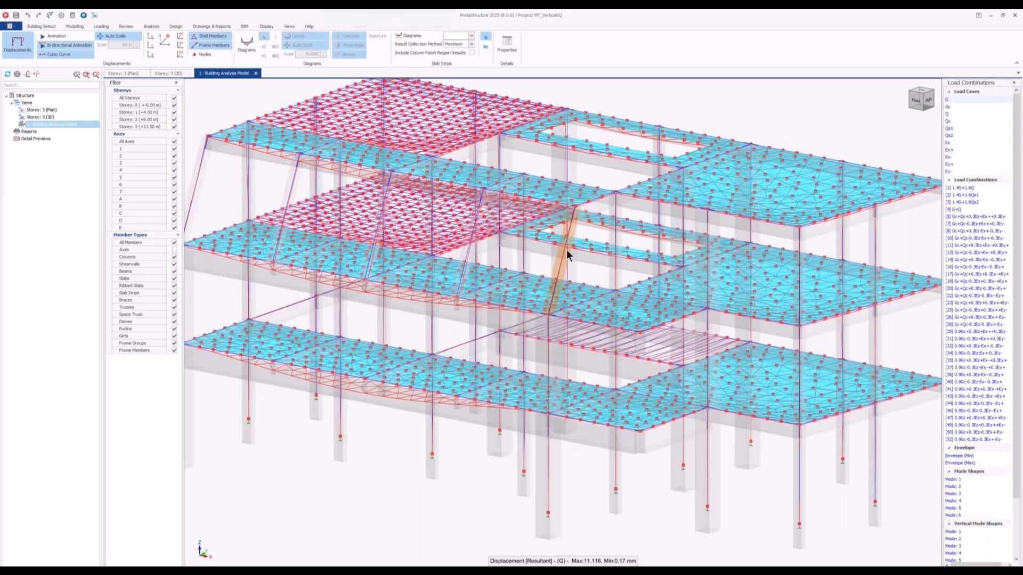
left_click(78, 54)
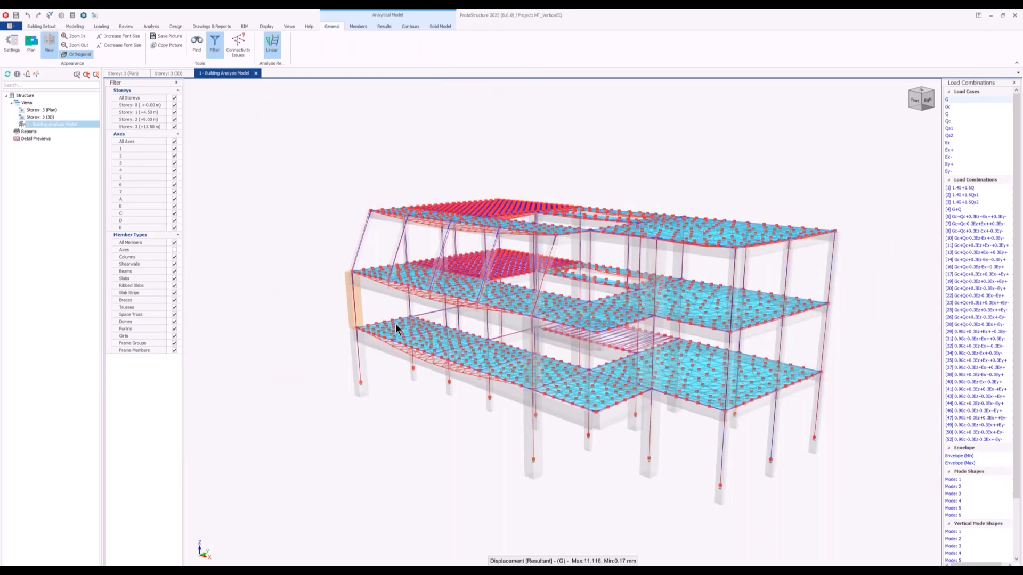
middle_click_drag(383, 274, 428, 314)
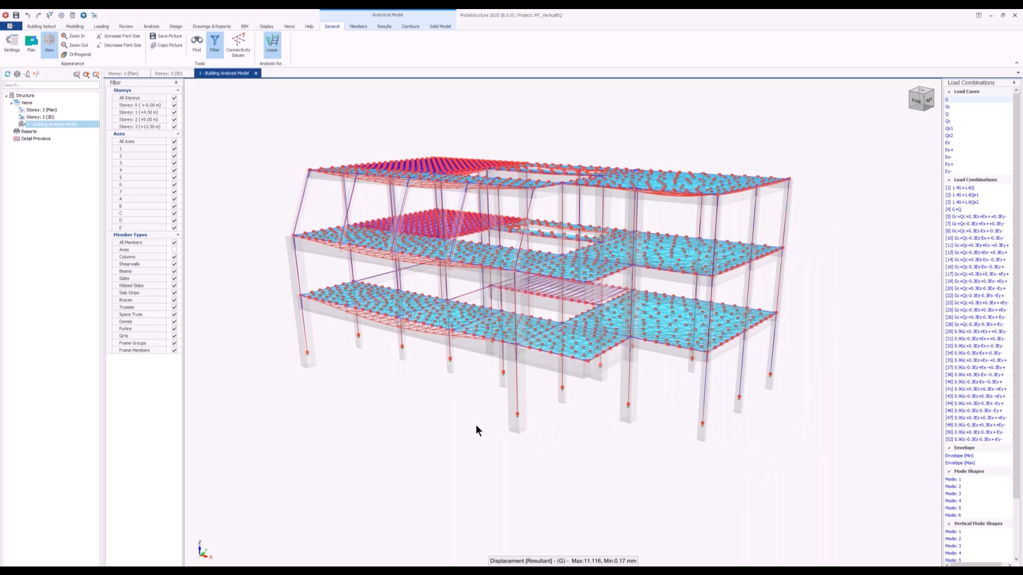
middle_click_drag(476, 428, 477, 435)
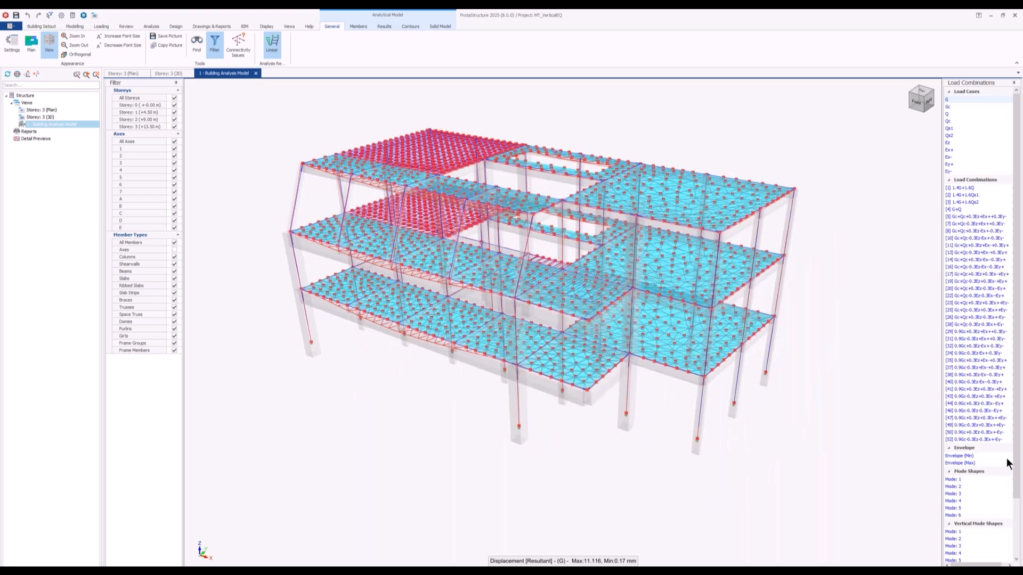
Step: Display vertical mode shape 1 on the analytical model and start animating its displacements
scroll(991, 468, "down", 3)
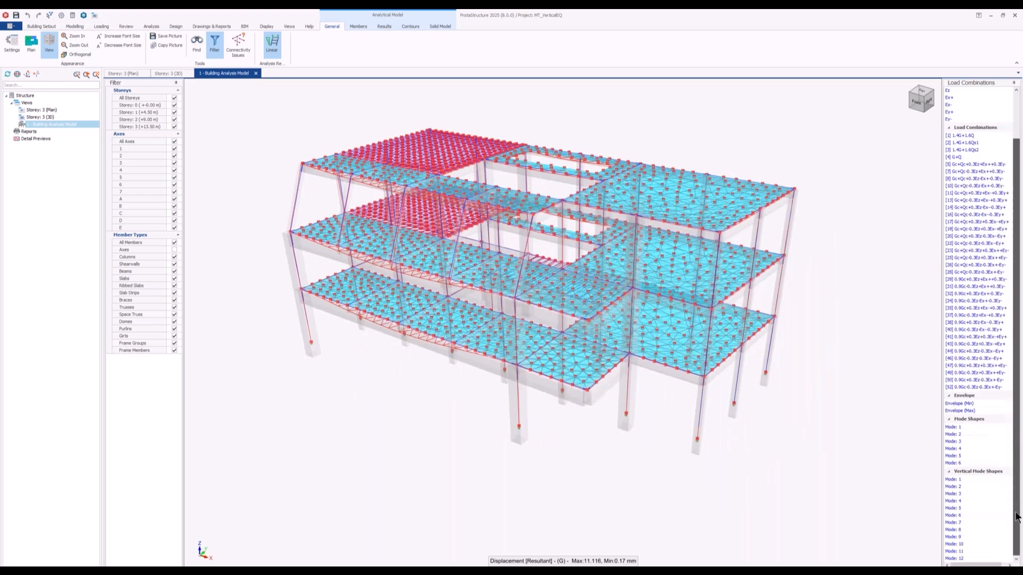
left_click(952, 480)
left_click(380, 27)
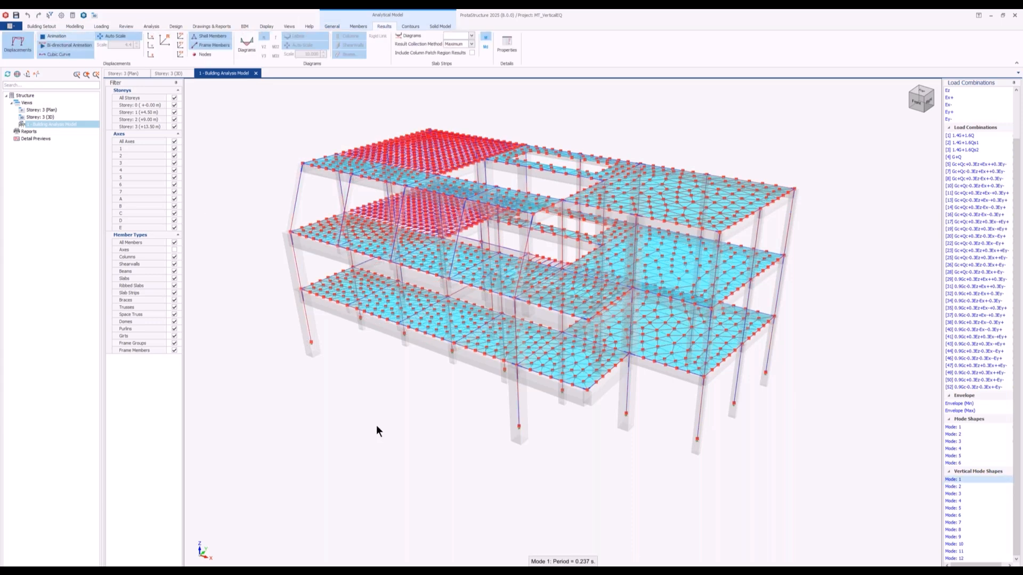
middle_click_drag(376, 425, 392, 403)
left_click(55, 35)
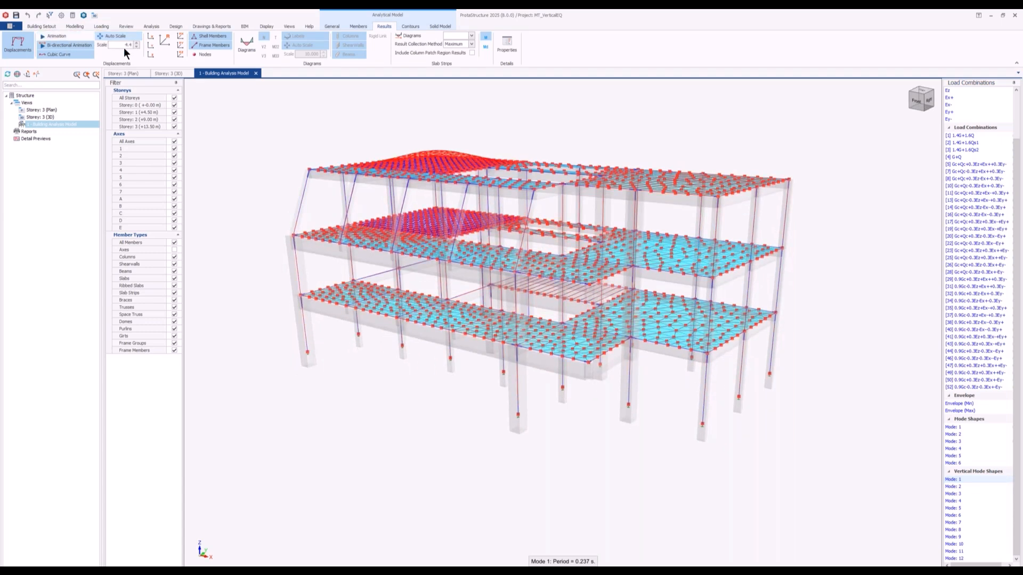
Step: Set the displacement scale to 8 and examine the animated slab deformation of vertical mode 1
left_click(124, 47)
type("8")
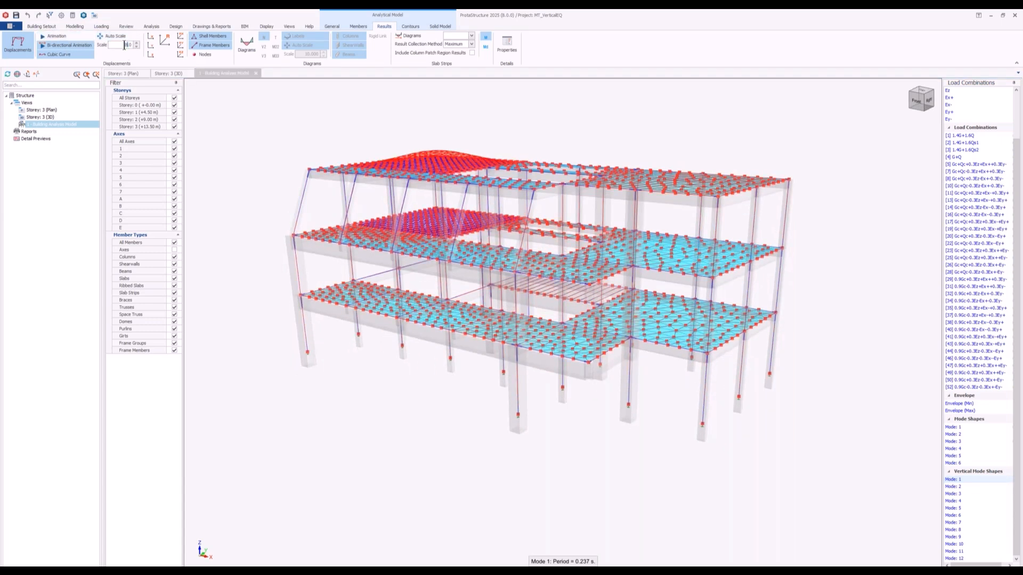
key("Return")
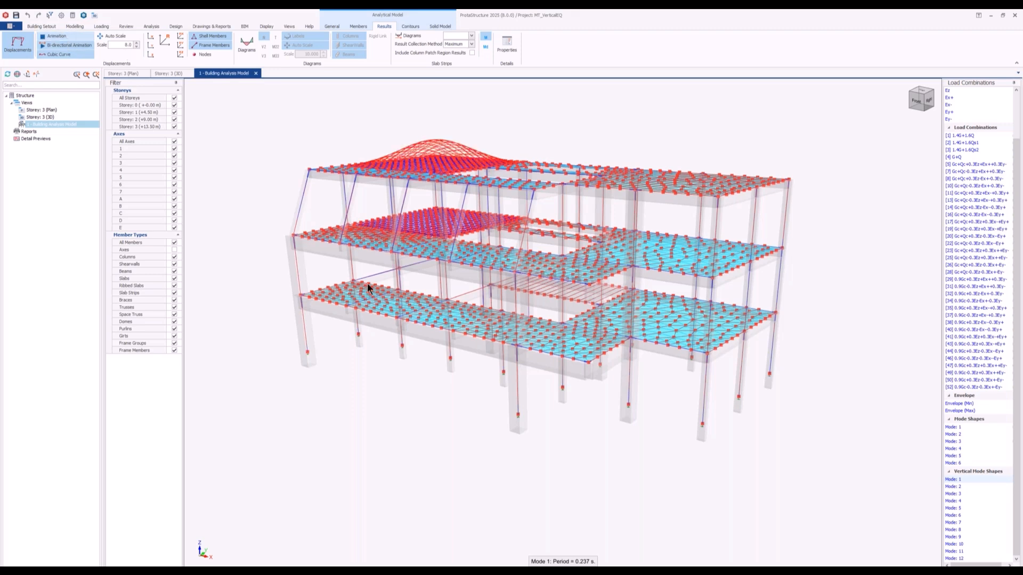
mouse_move(423, 398)
middle_mouse_down()
mouse_move(446, 373)
mouse_move(450, 382)
mouse_move(405, 404)
middle_mouse_up()
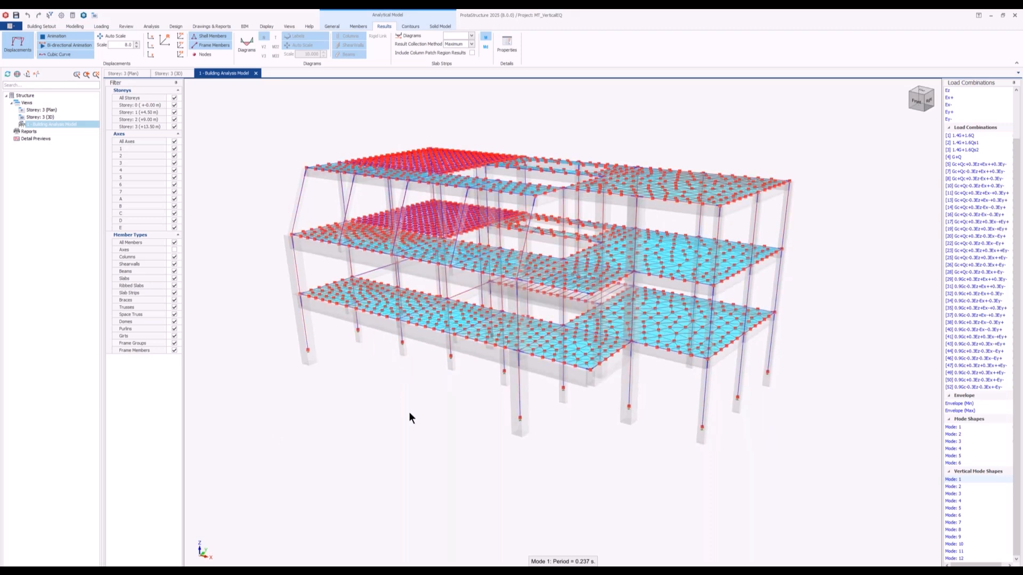
middle_click_drag(409, 417, 424, 399)
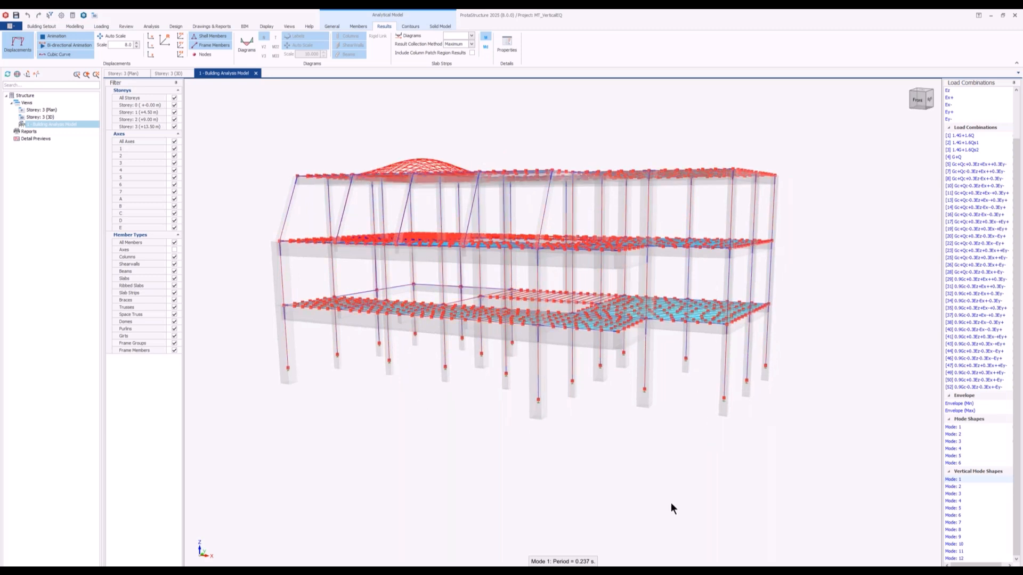
Step: Display vertical mode shapes 2 and 3 and inspect where the floor slabs deform
left_click(963, 486)
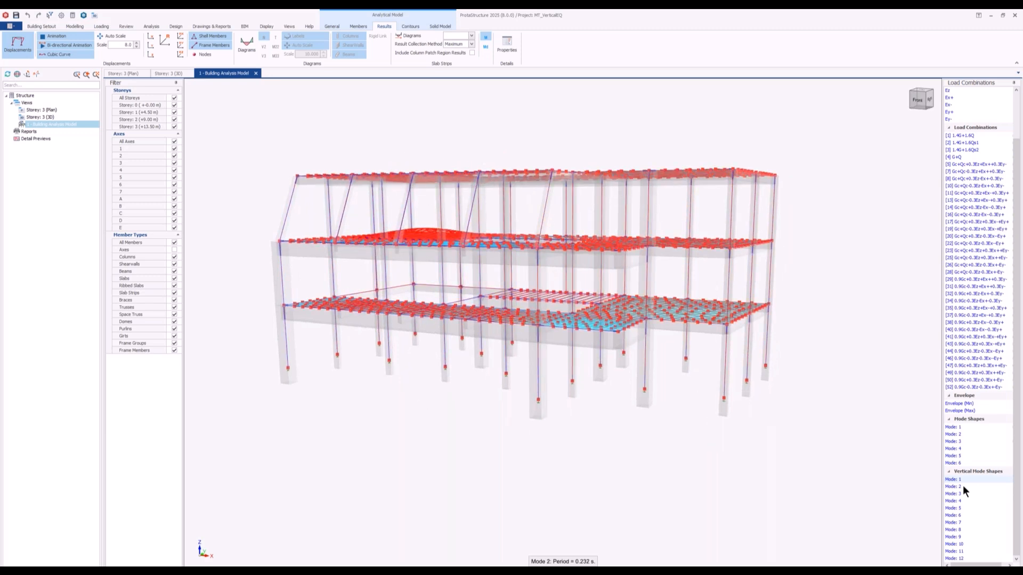
middle_click_drag(426, 404, 392, 371)
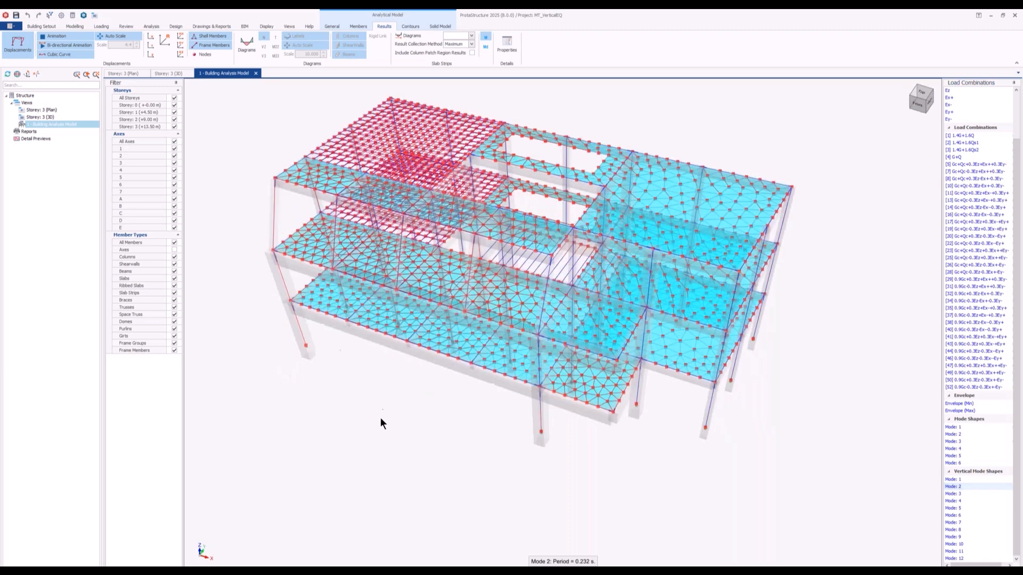
middle_click_drag(379, 417, 575, 306)
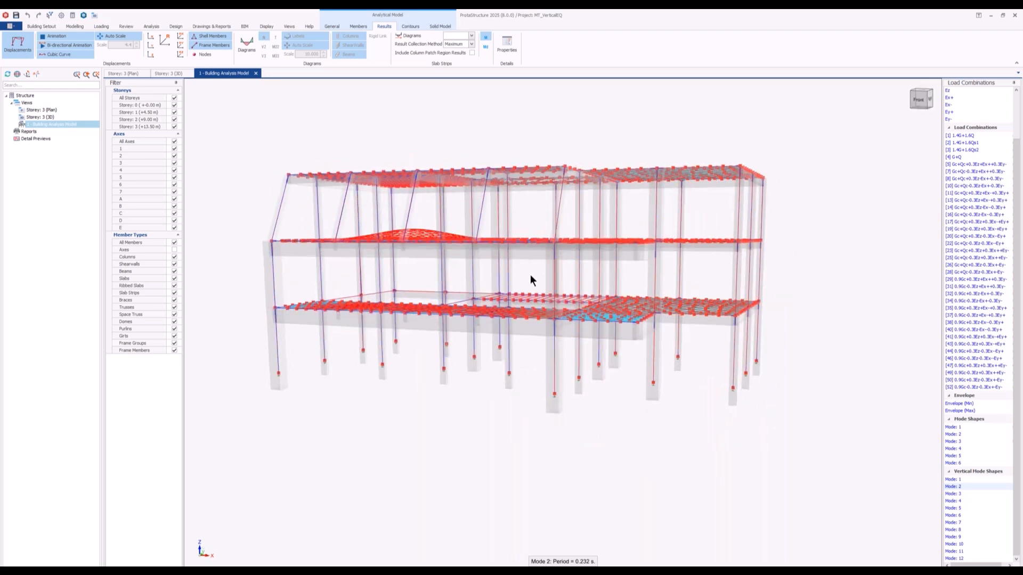
left_click(963, 494)
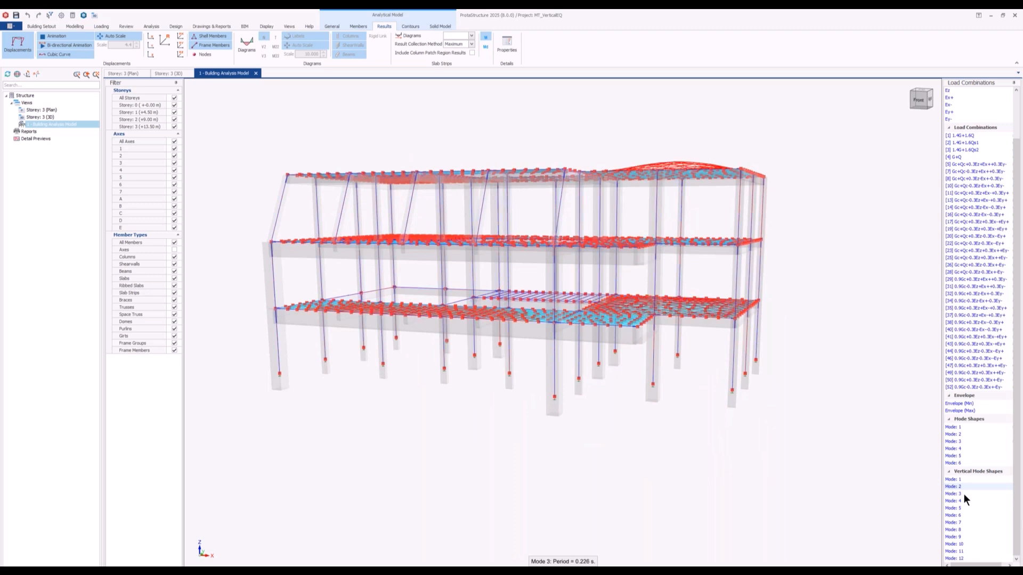
middle_click_drag(828, 373, 822, 388)
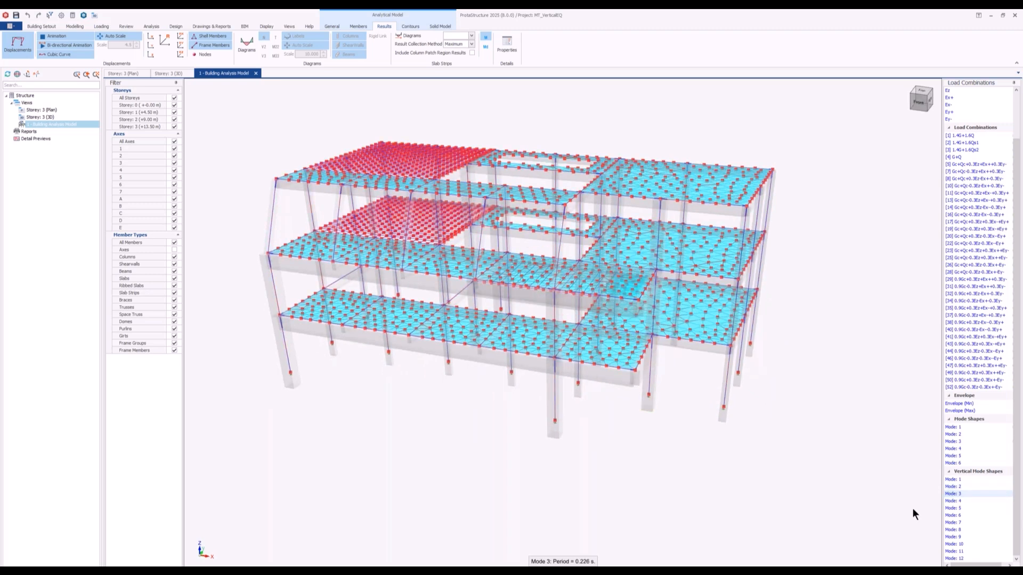
Step: Step through the animated vertical mode shapes 4, 5, 6 and 7 and compare their slab deformations
left_click(968, 500)
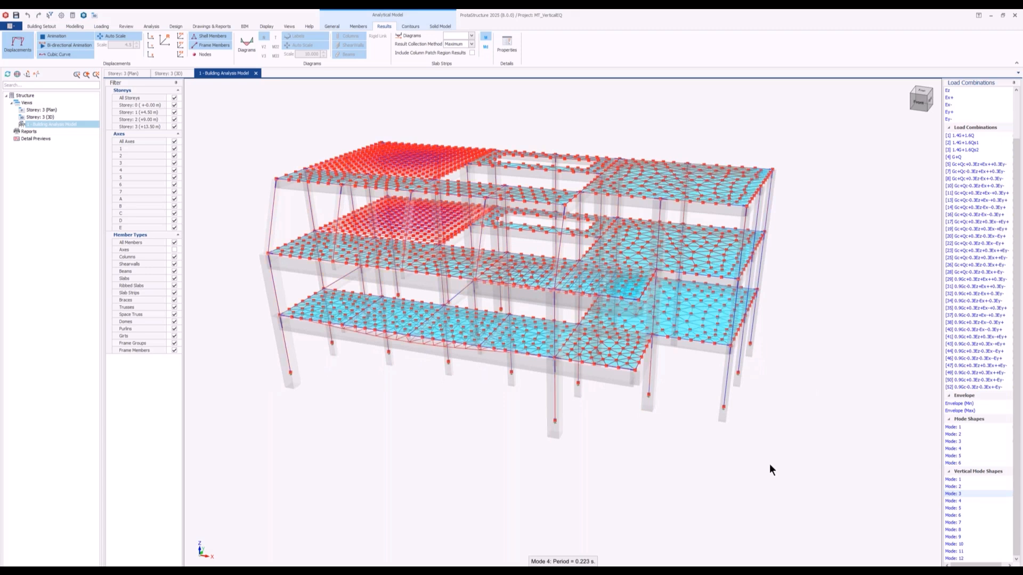
middle_click_drag(769, 468, 705, 465)
left_click(952, 508)
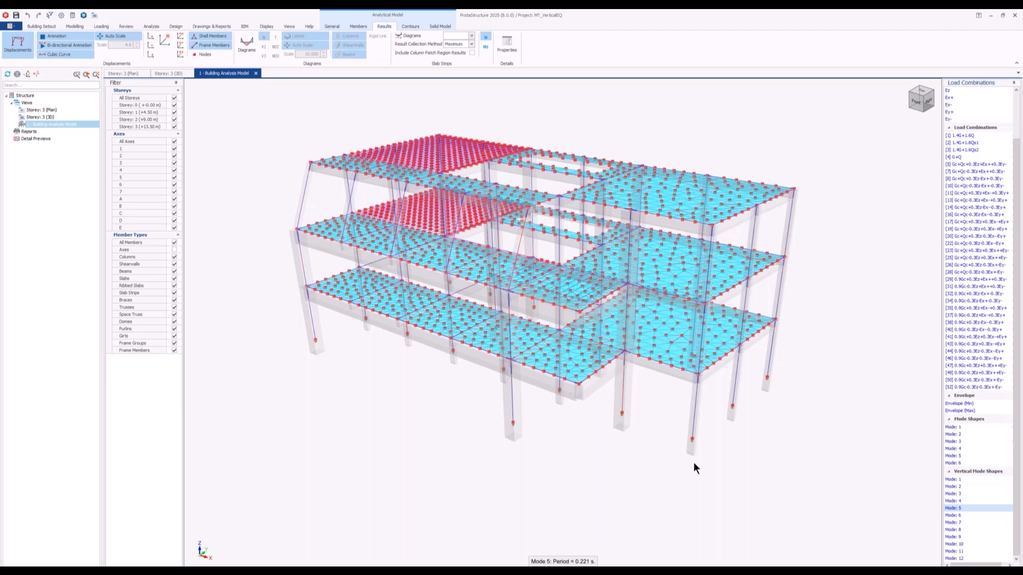
middle_click_drag(693, 464, 703, 441)
left_click(959, 515)
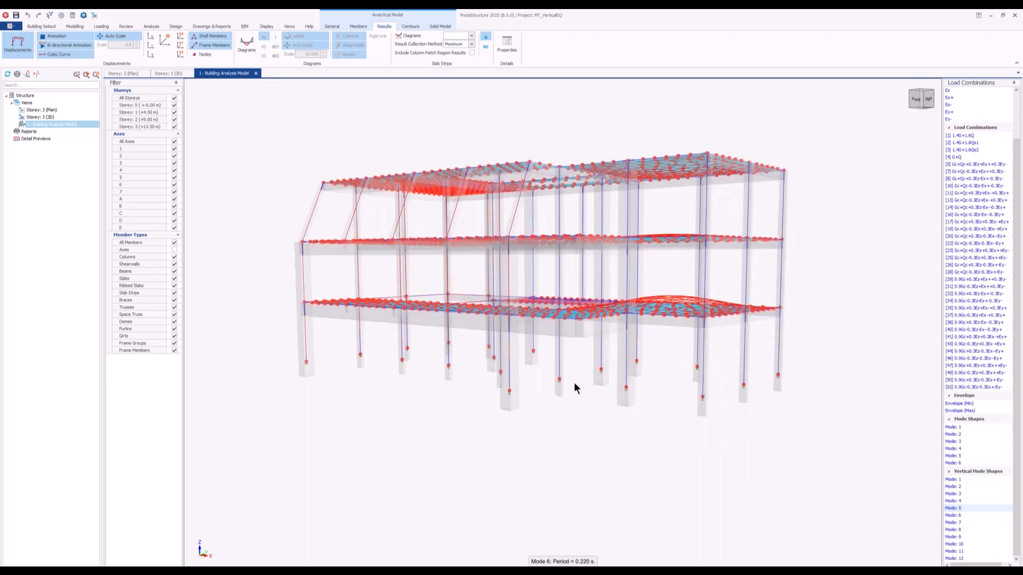
left_click(984, 523)
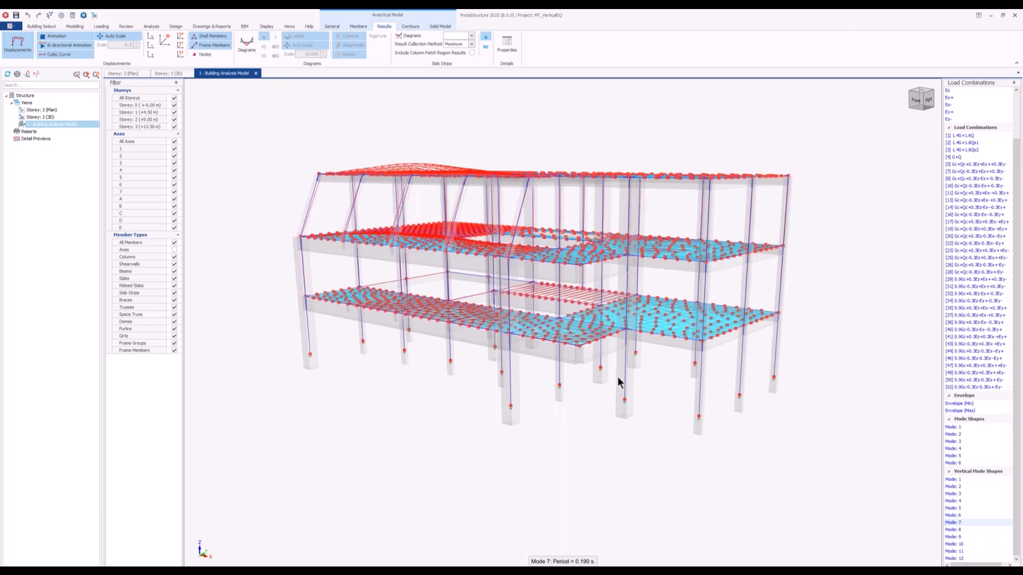
Step: Display the displacements of the vertical earthquake load case Ez and examine the animated deformation of the whole building
left_click_drag(1015, 156, 1011, 112)
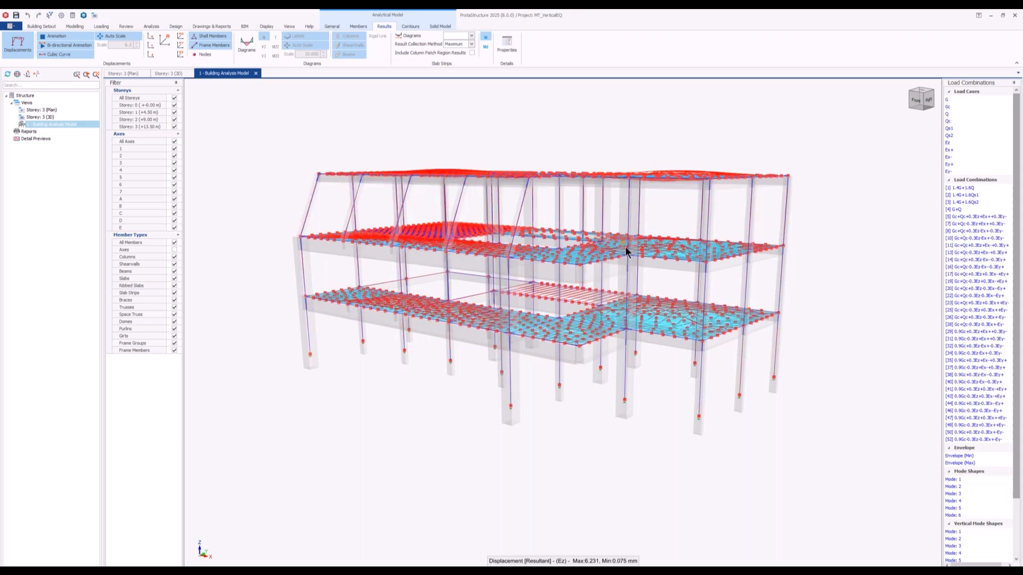
middle_click_drag(625, 246, 625, 258)
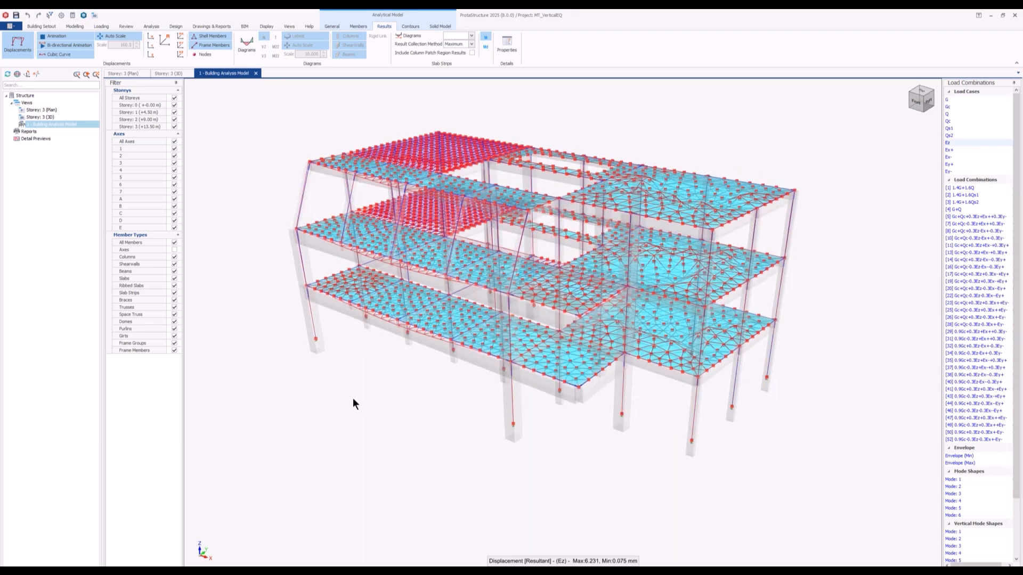
middle_click_drag(352, 398, 346, 439)
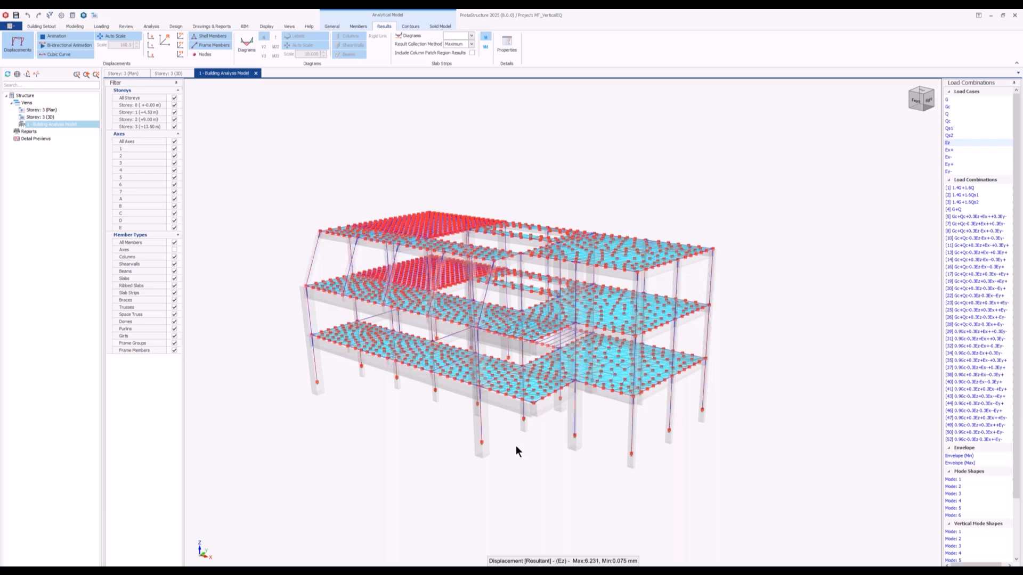
Step: Show the member axial force diagrams for load case Ez and hide the displacements
left_click(246, 47)
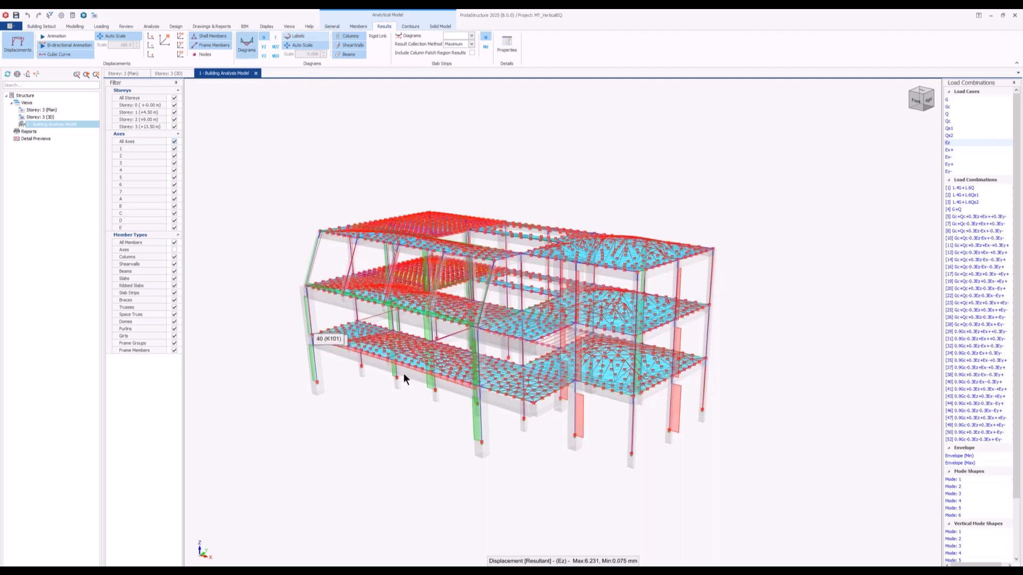
scroll(412, 342, "up", 2)
left_click(17, 47)
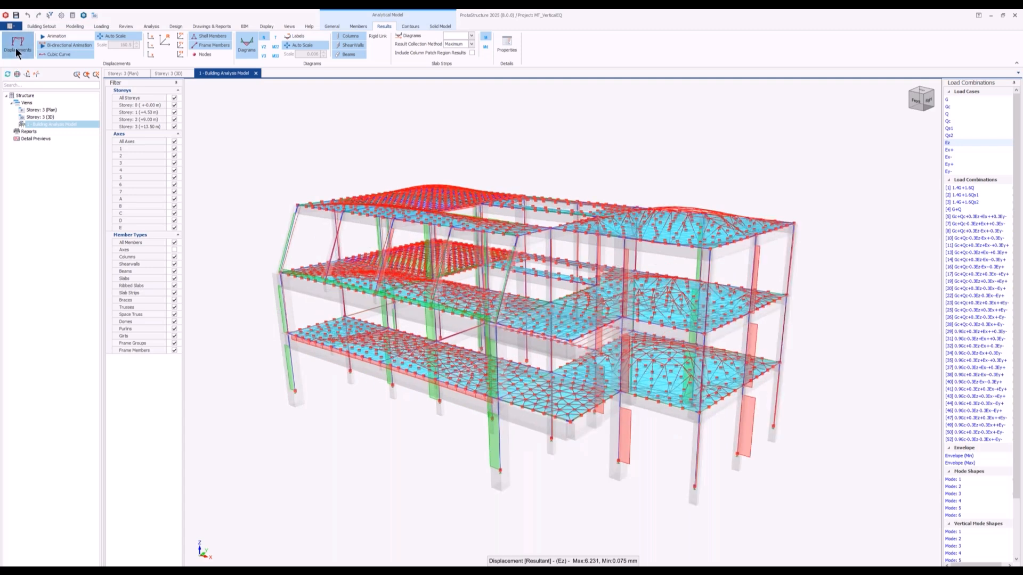
left_click(17, 51)
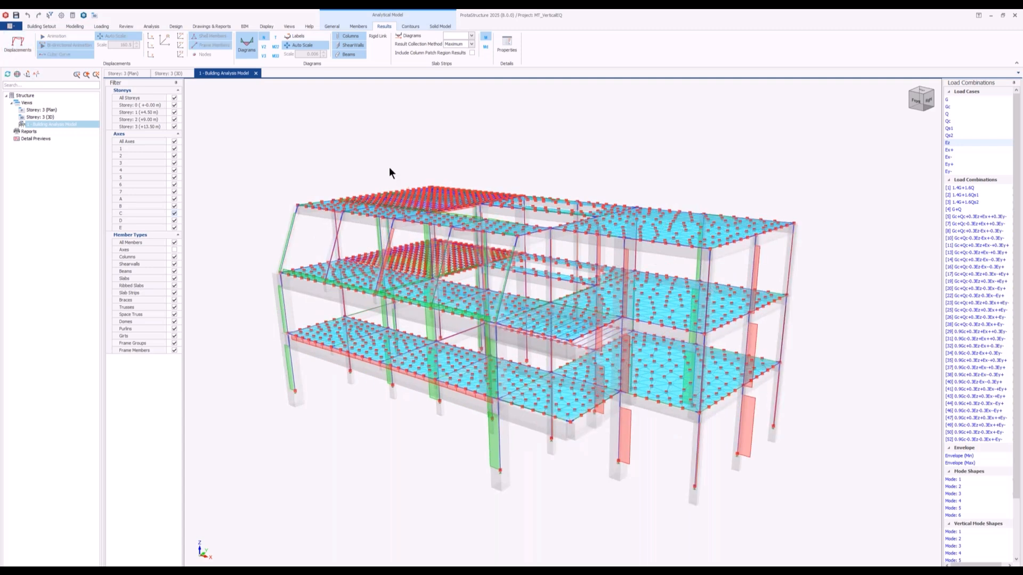
Step: Switch the Ez diagrams to bending moments and examine them in the beams and columns
left_click(275, 55)
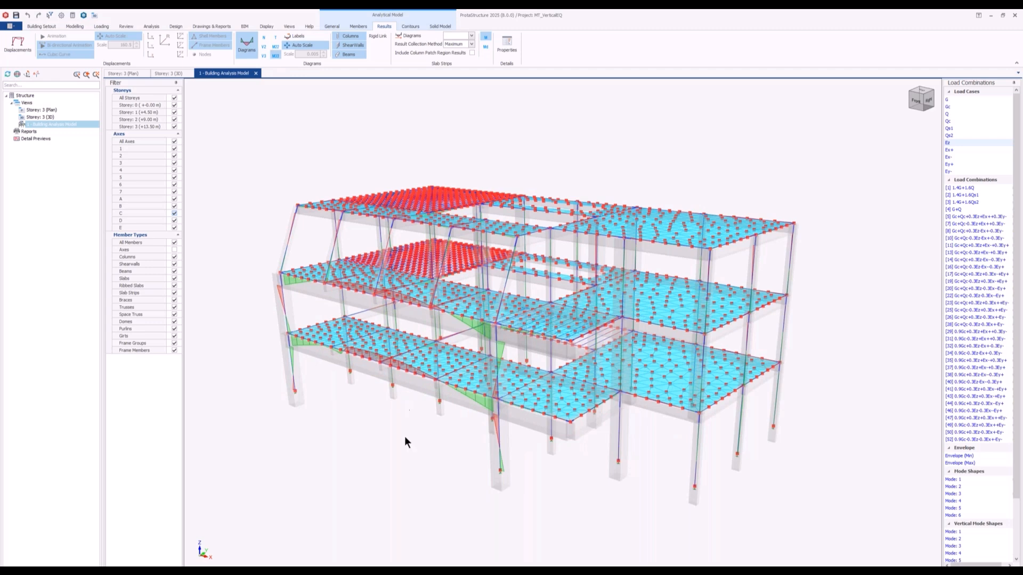
middle_click_drag(411, 427, 520, 418)
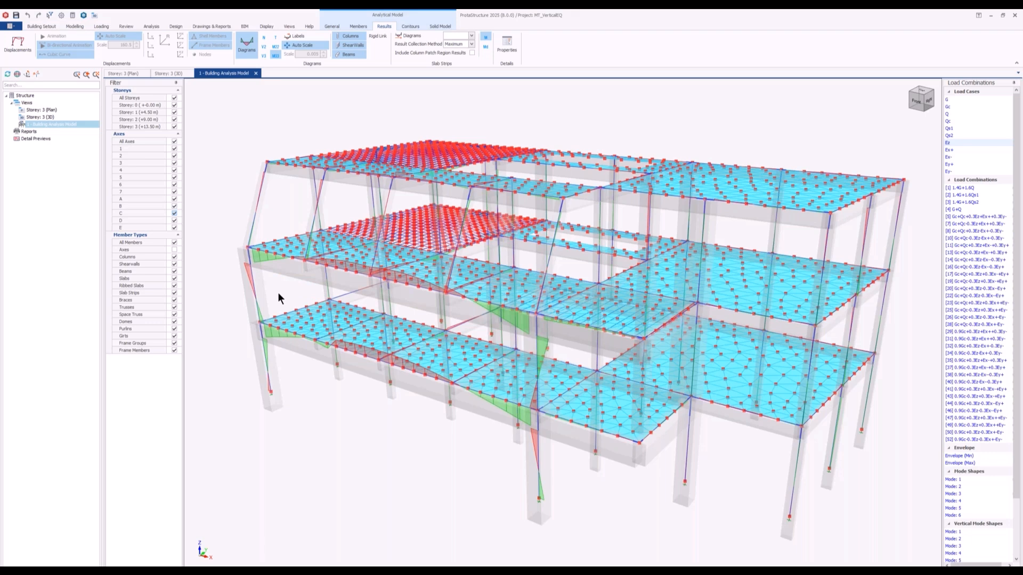
middle_click_drag(296, 291, 275, 310)
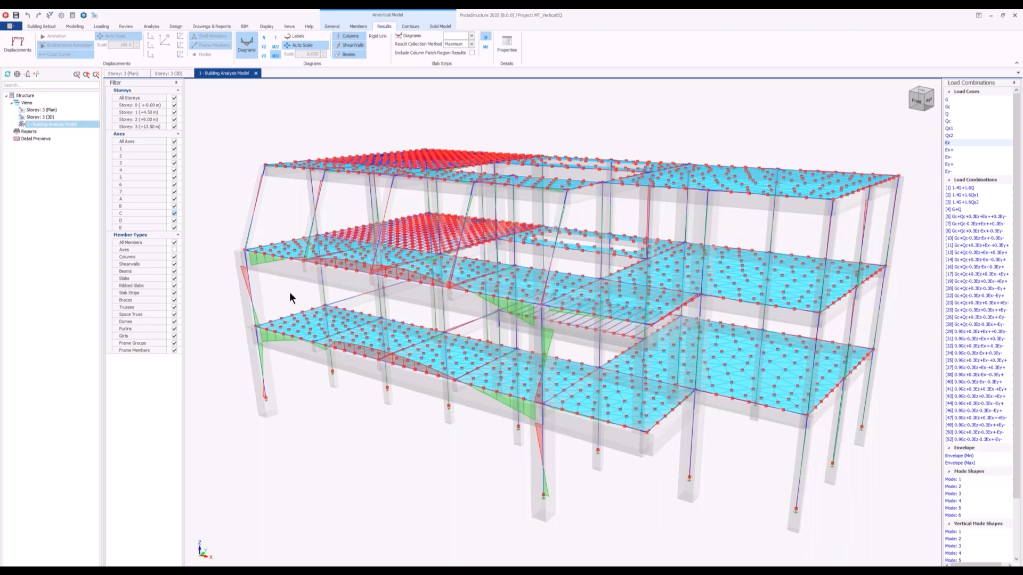
middle_click_drag(286, 288, 279, 295)
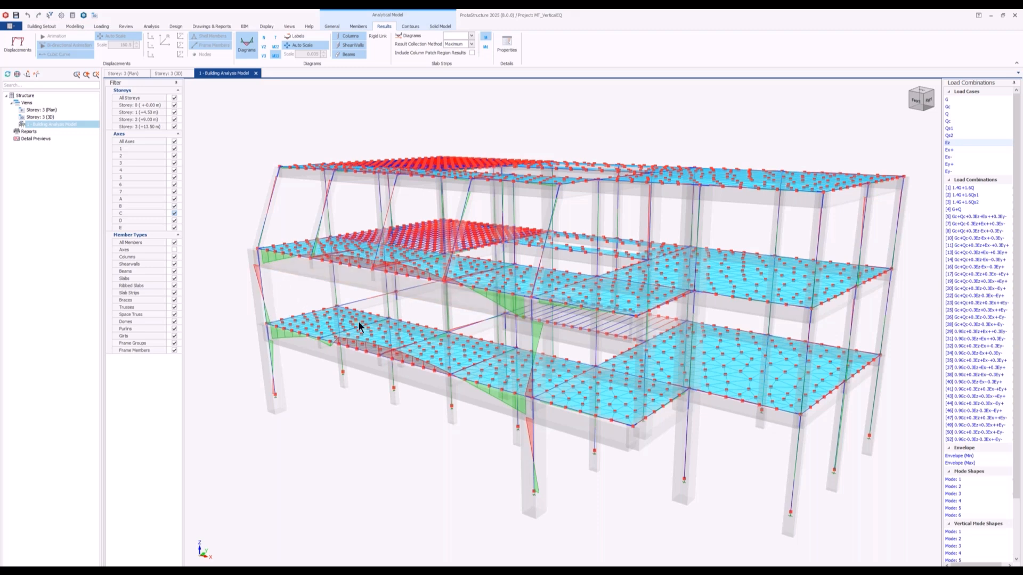
mouse_move(359, 323)
Step: Switch the Ez diagrams back to axial force and examine them in the inclined and vertical columns
left_click(265, 37)
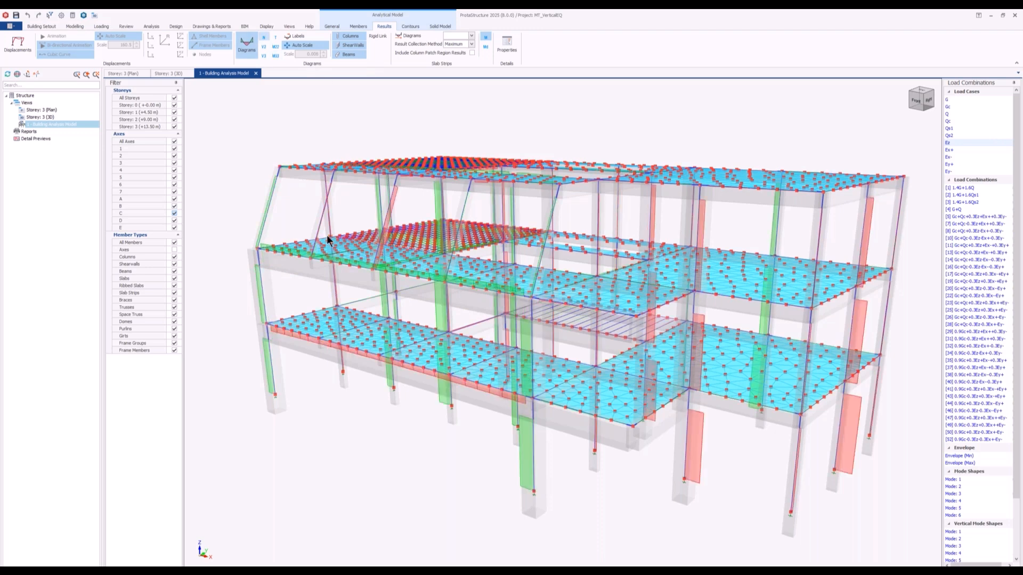
middle_click_drag(324, 235, 295, 237)
scroll(295, 237, "up", 1)
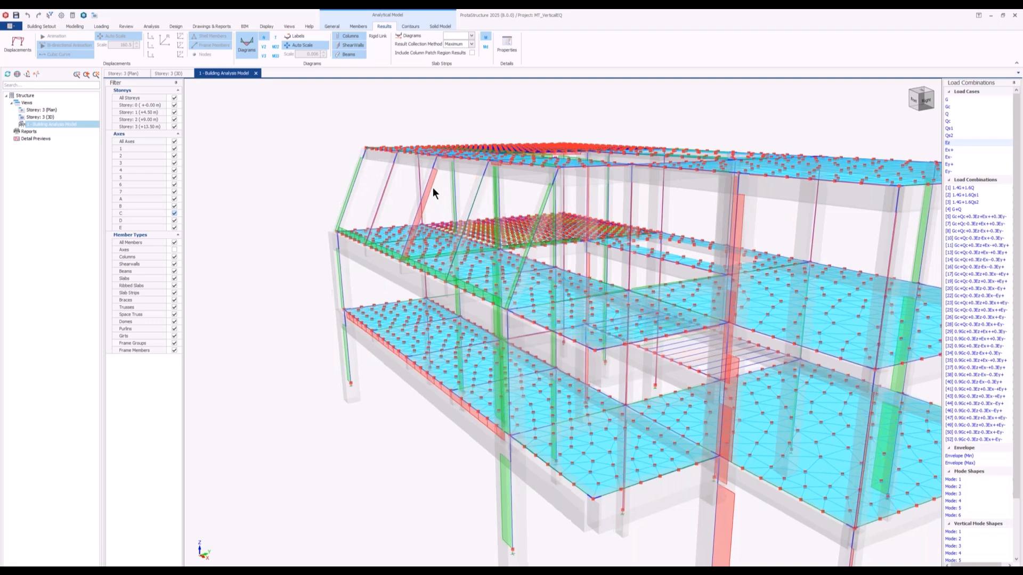
middle_click_drag(433, 187, 319, 351)
Step: Turn off the member force diagrams on the analytical model
left_click(357, 26)
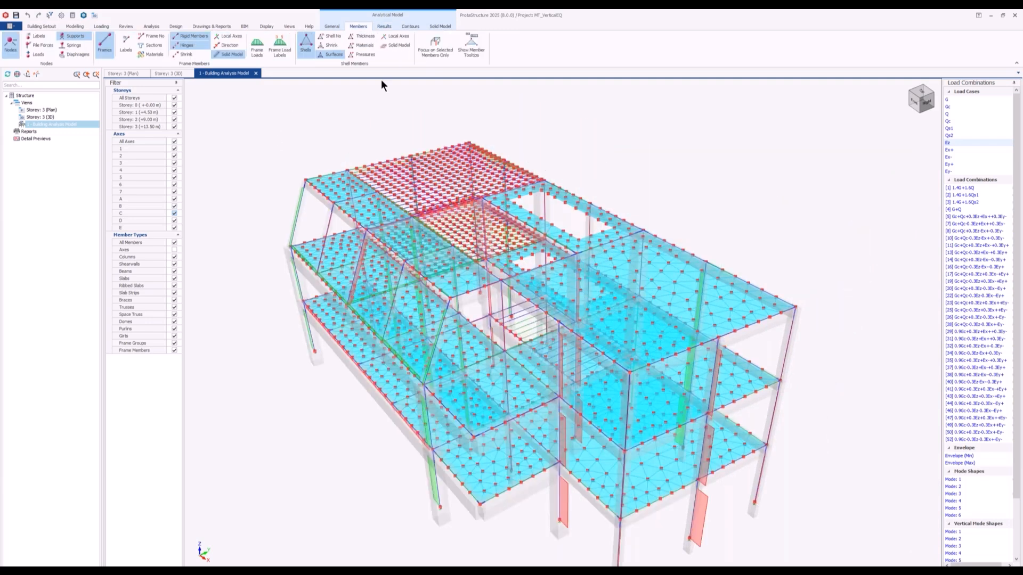
left_click(388, 25)
left_click(246, 43)
middle_click_drag(303, 287, 309, 260)
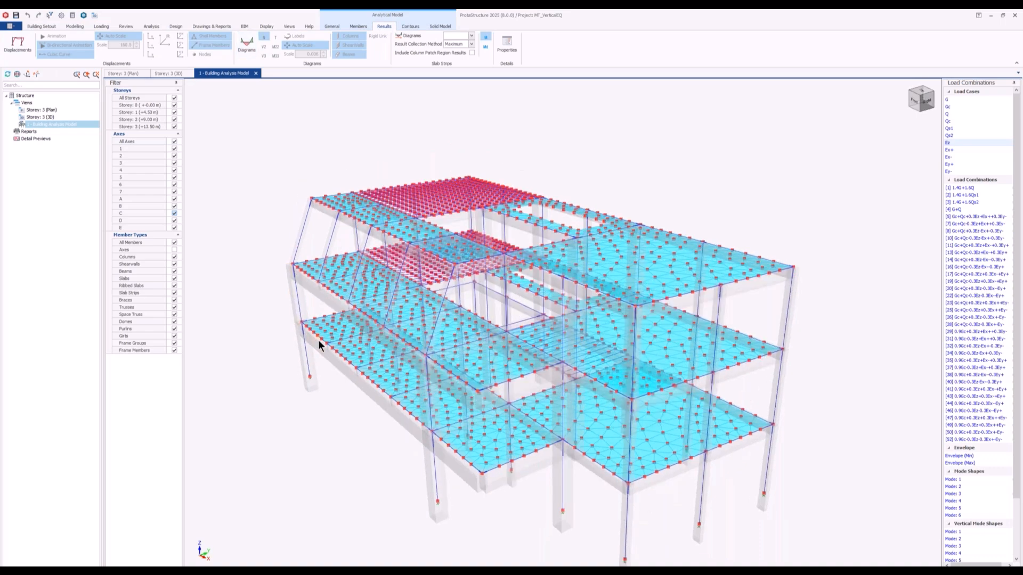
Step: Inspect the mass, displacement and reaction properties of a storey 1 slab node for load case Ez, and close them
scroll(318, 339, "up", 5)
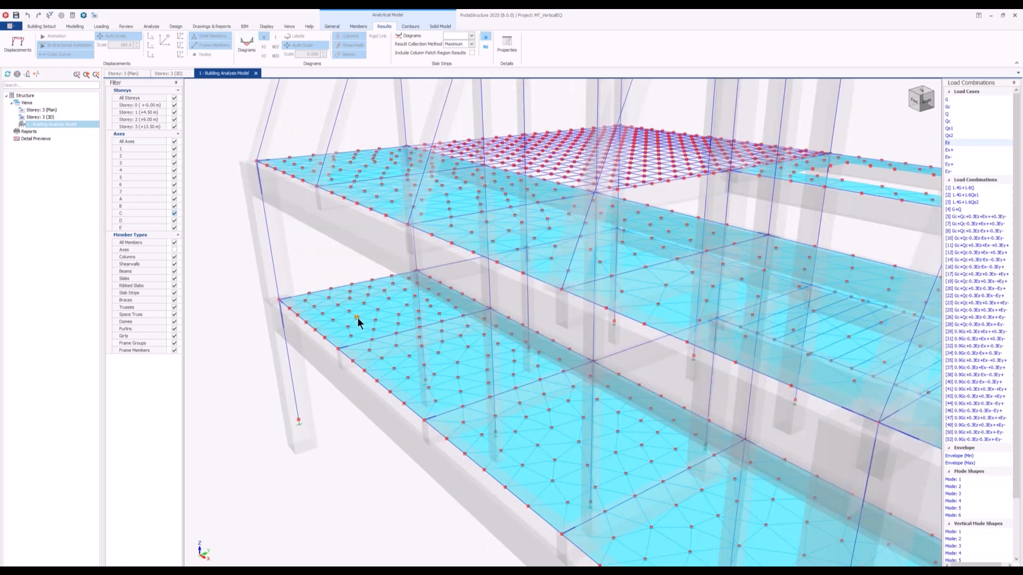
left_click(356, 317)
left_click(507, 44)
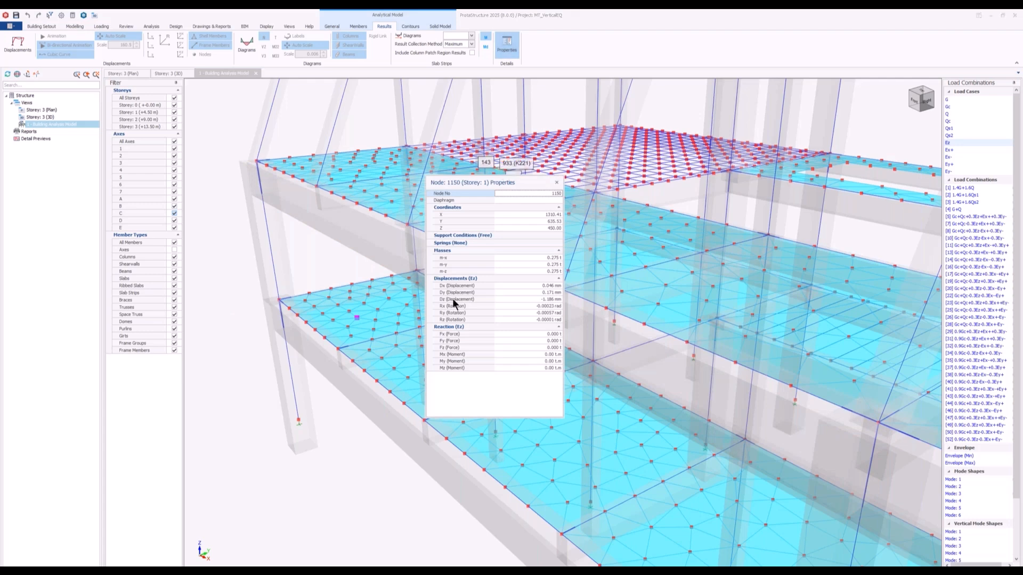
left_click_drag(468, 179, 559, 191)
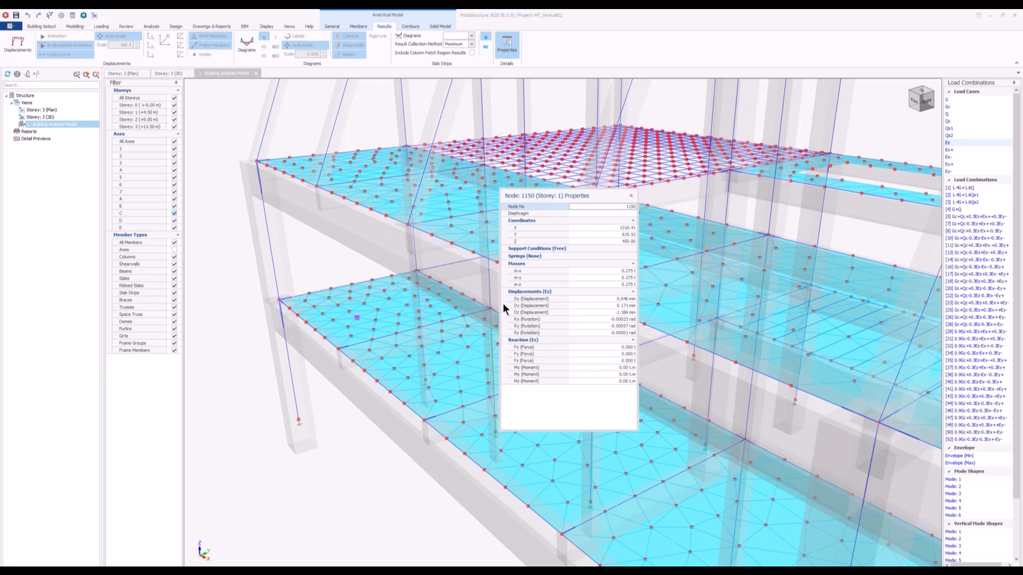
left_click(632, 195)
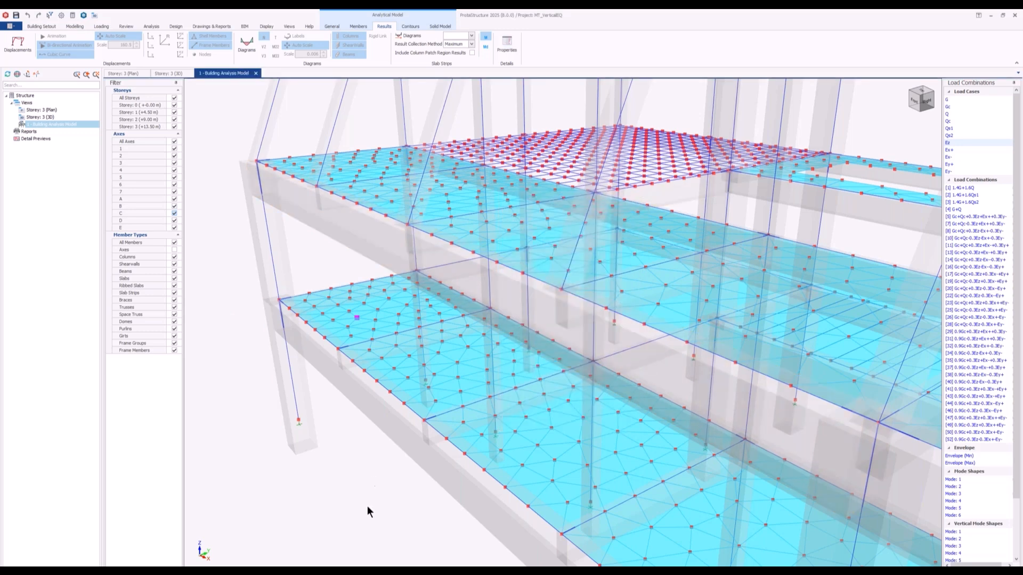
Step: Inspect the Ez displacements of a node in the densely meshed storey 2 slab, and close its properties
middle_click_drag(367, 506, 388, 453)
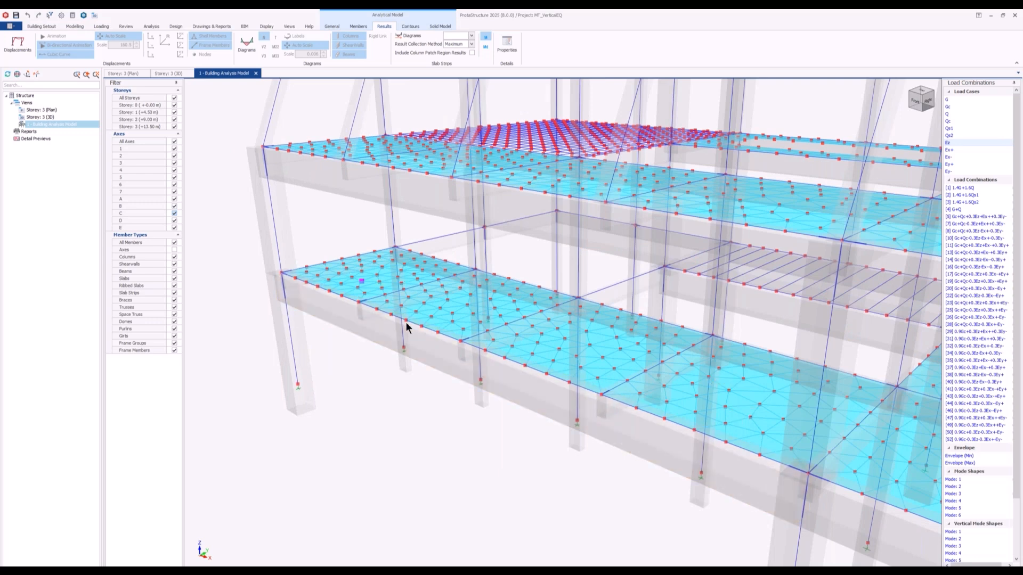
middle_click_drag(426, 387, 391, 433)
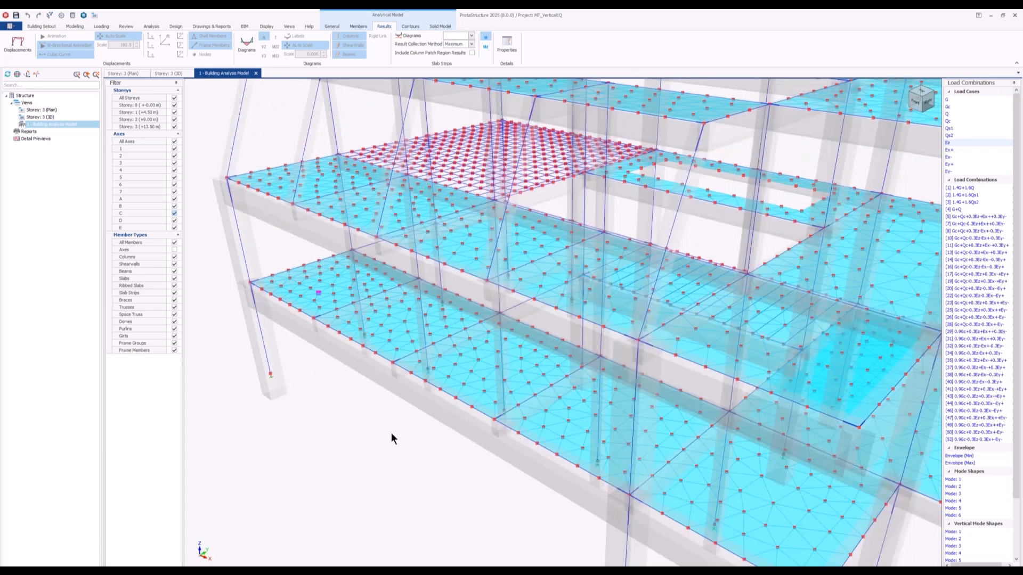
scroll(391, 433, "down", 1)
right_click(452, 207)
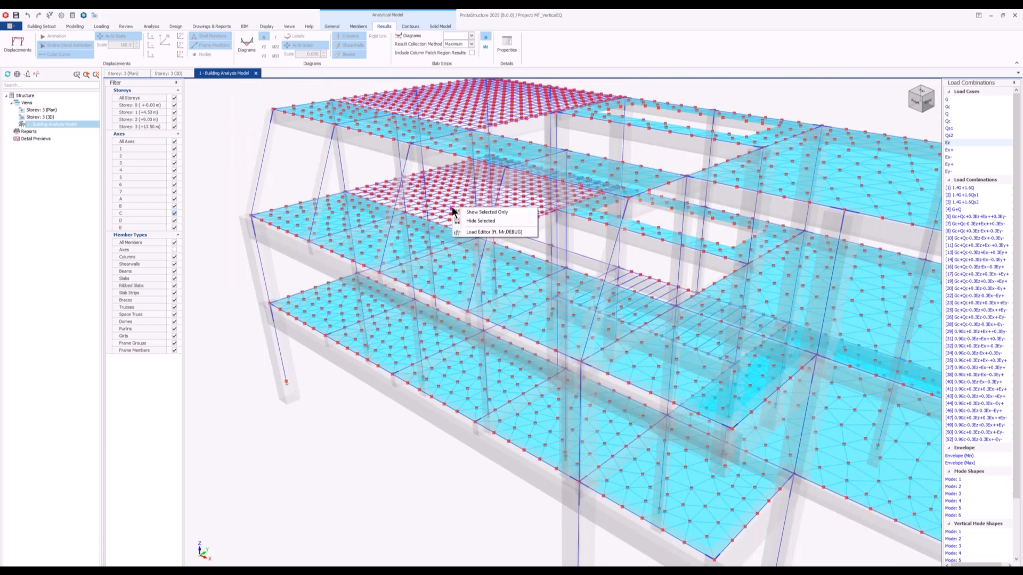
left_click(509, 46)
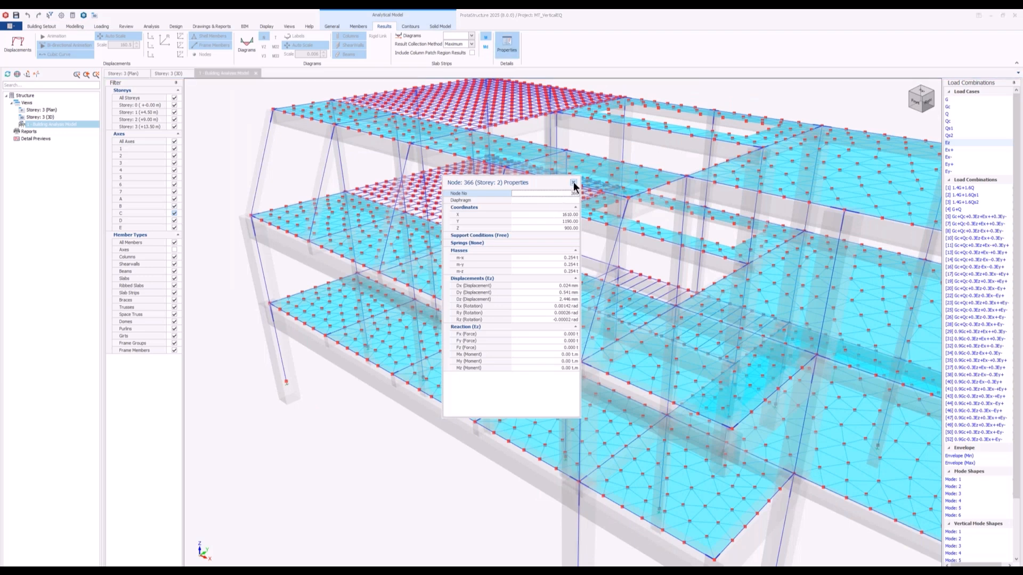
left_click_drag(481, 185, 542, 194)
scroll(439, 210, "up", 3)
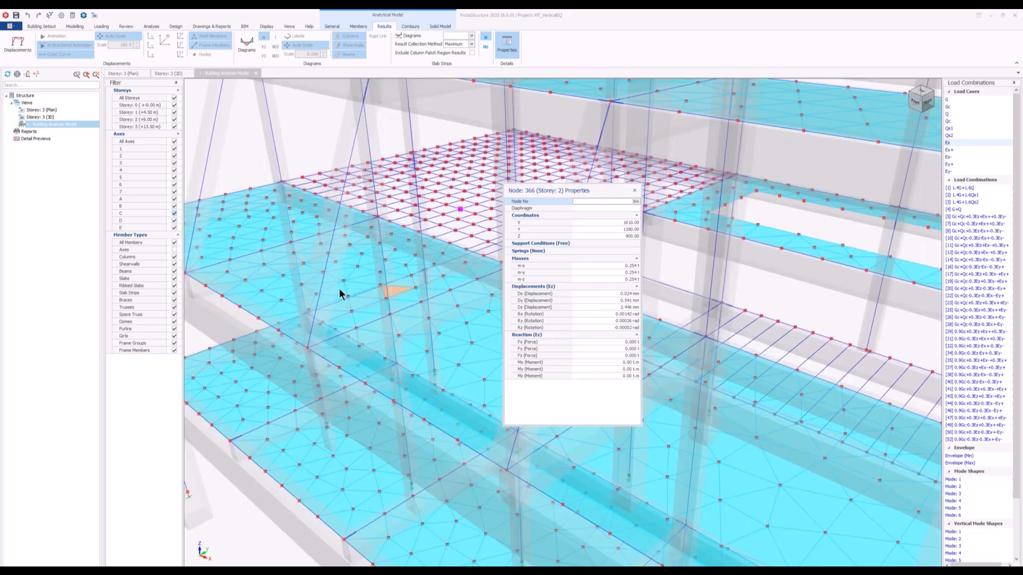
left_click(634, 190)
scroll(651, 338, "down", 3)
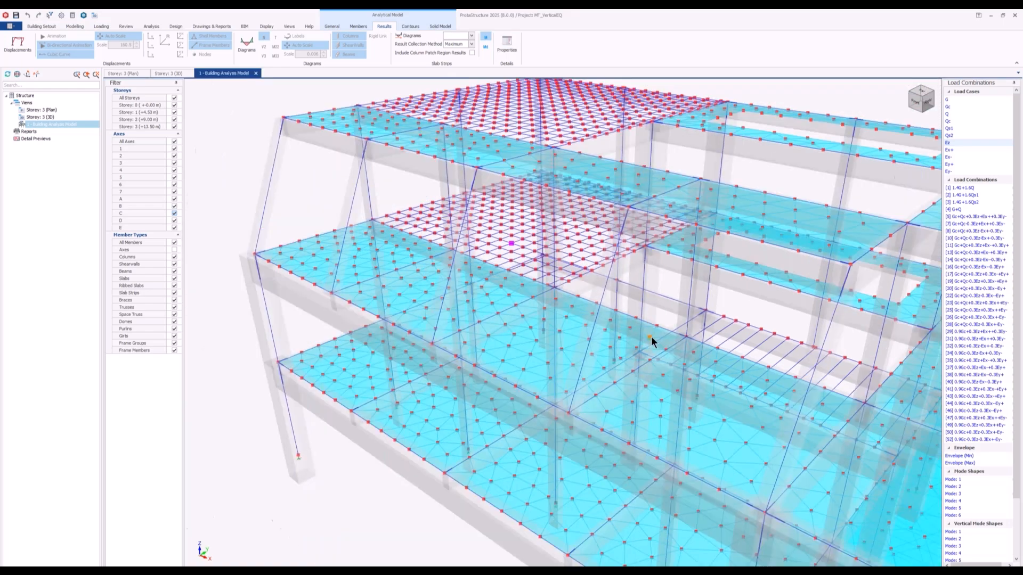
Step: Examine the analytical model's slabs and columns from several angles and close the building analysis model view
scroll(673, 358, "down", 2)
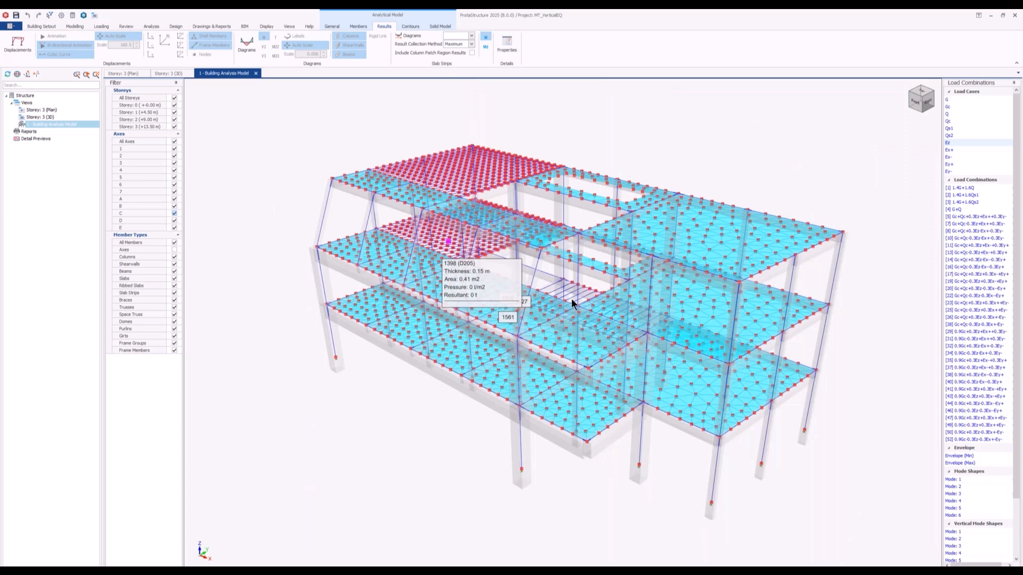
scroll(571, 298, "up", 3)
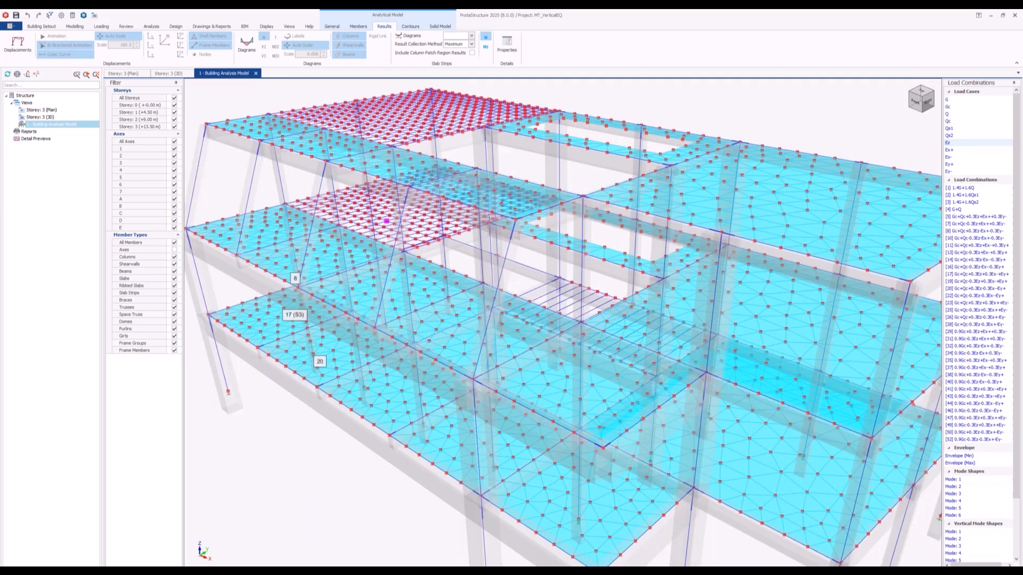
middle_click_drag(473, 365, 429, 360, "shift")
middle_click_drag(273, 431, 313, 366, "shift")
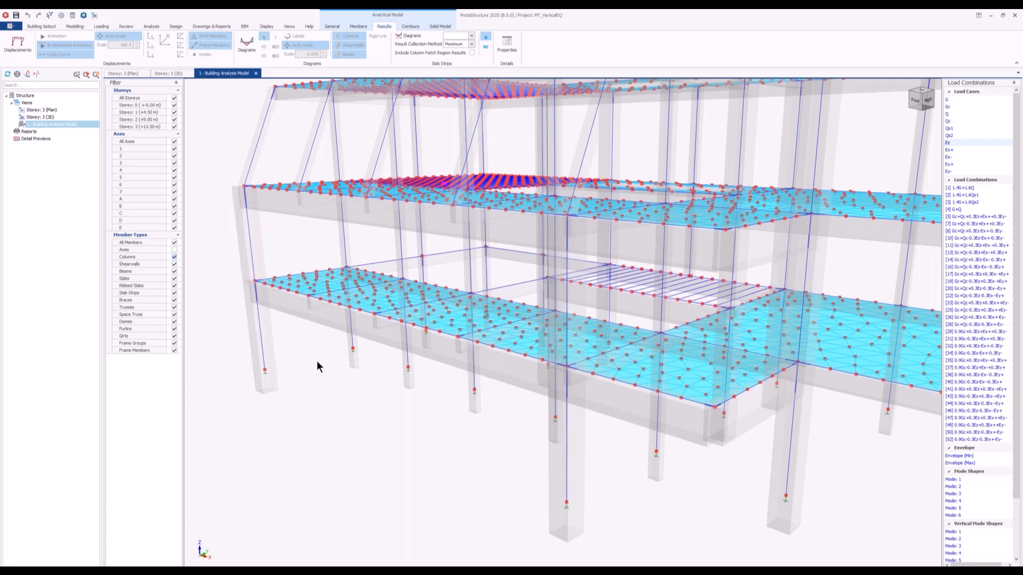
middle_click_drag(328, 395, 322, 423)
left_click(256, 73)
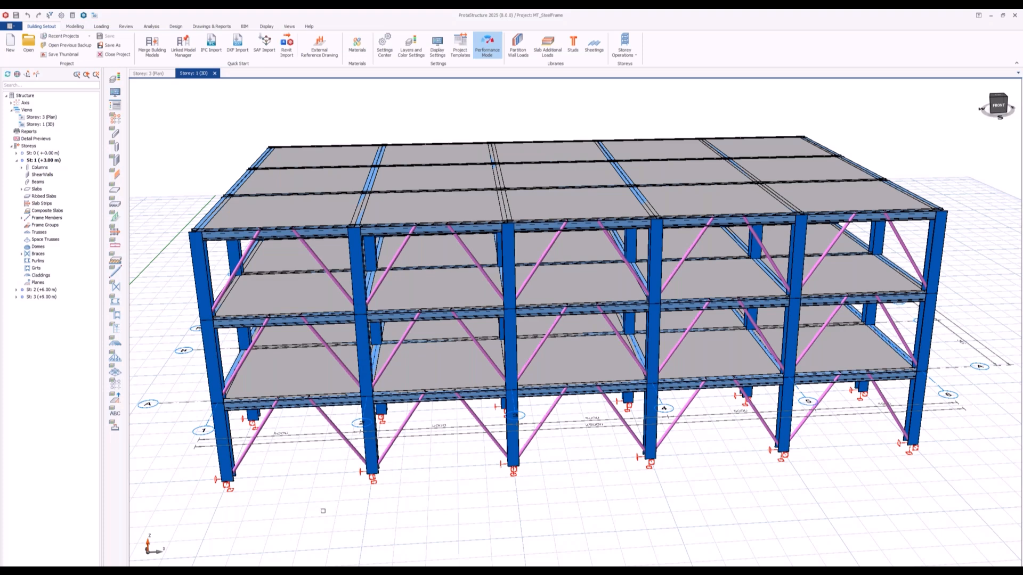
Step: Open the steel member design for the storey 2 front-facade beam between axes 1 and 2
middle_click_drag(303, 489, 346, 506)
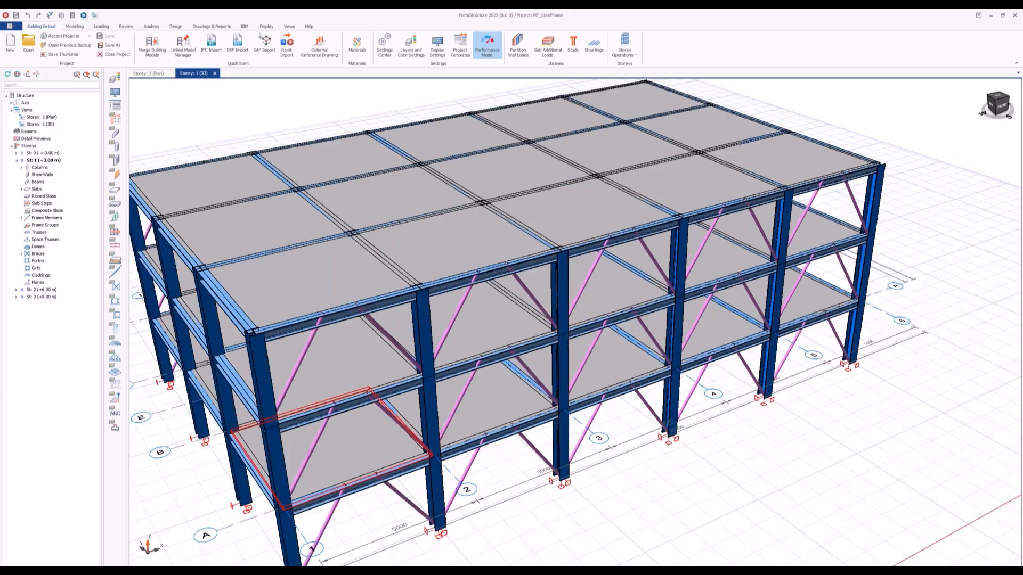
middle_click_drag(344, 442, 349, 400)
scroll(362, 333, "up", 3)
left_click(374, 318)
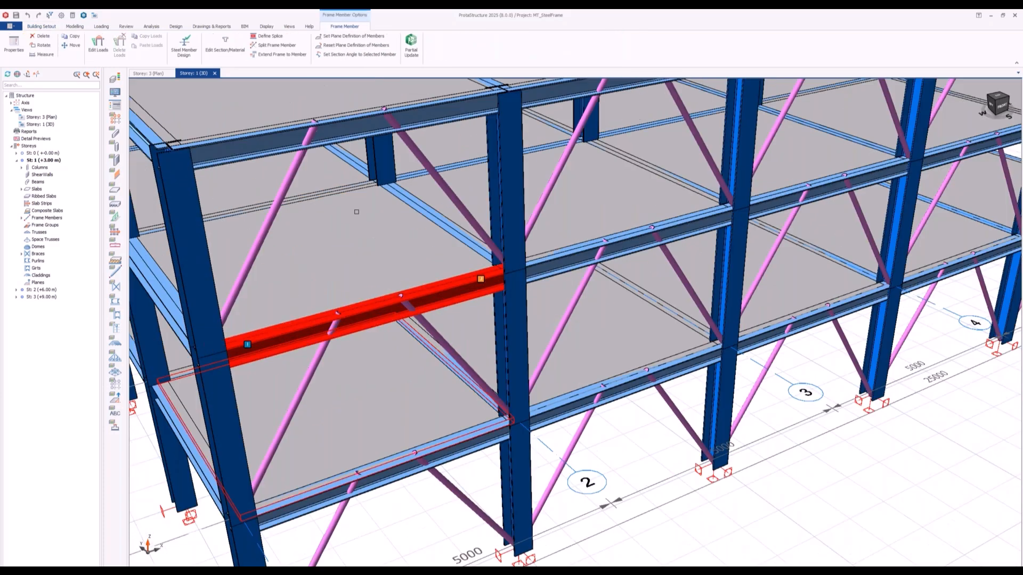
right_click(396, 376)
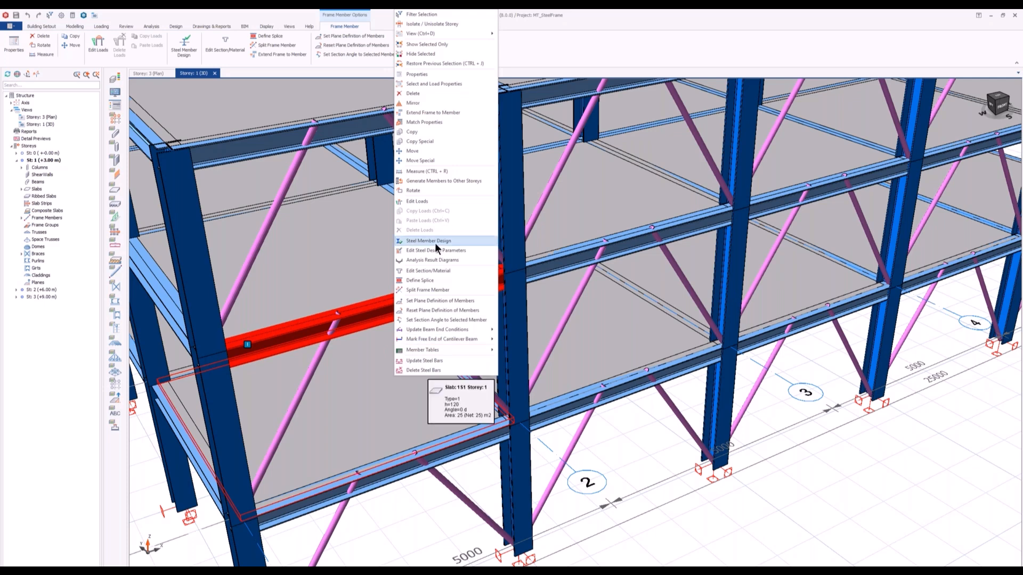
left_click(435, 243)
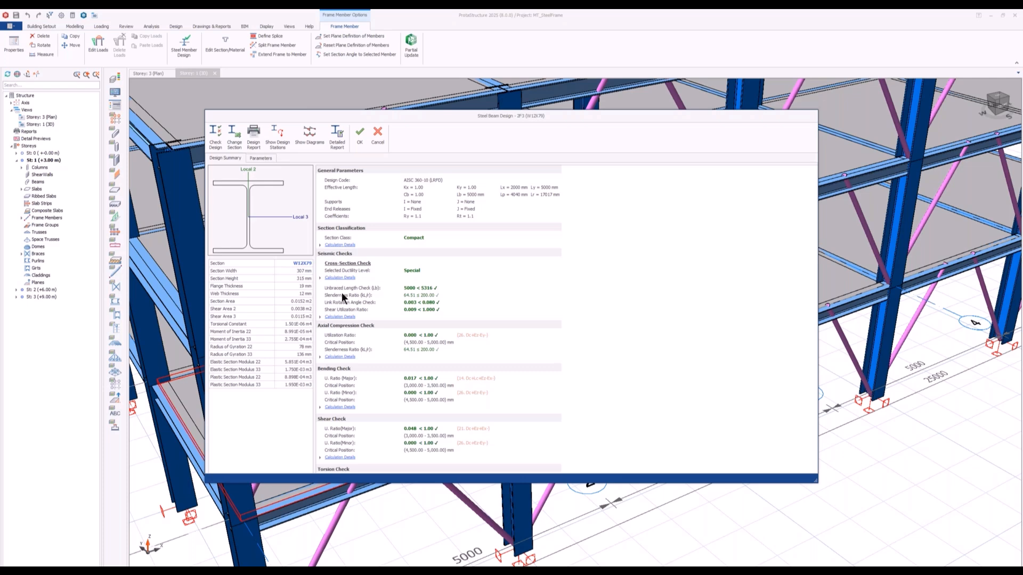
Step: Examine the calculation details of the beam's link resistance and cross-section seismic checks, and dismiss the design results
left_click(346, 317)
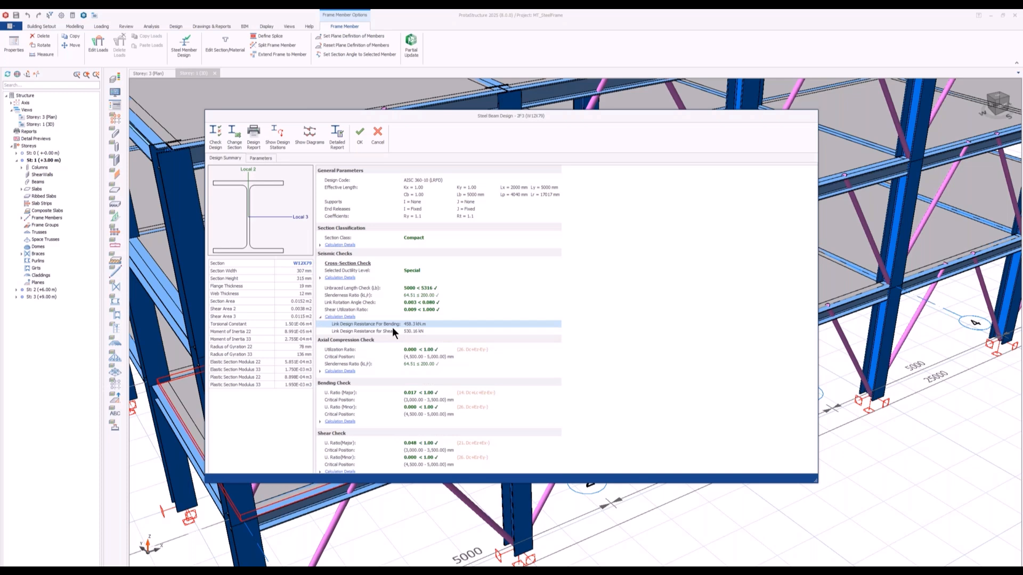
left_click(341, 277)
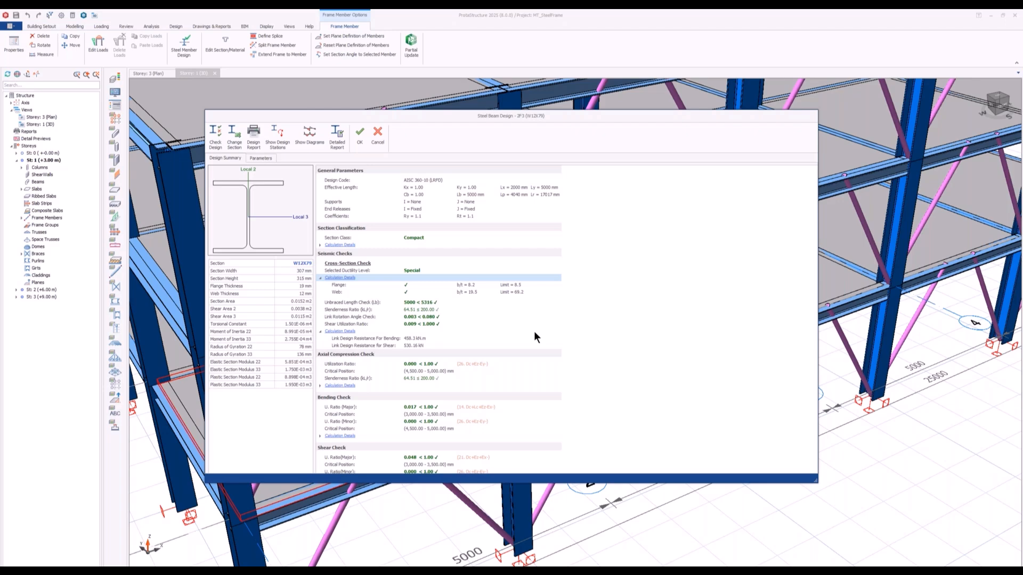
left_click(380, 135)
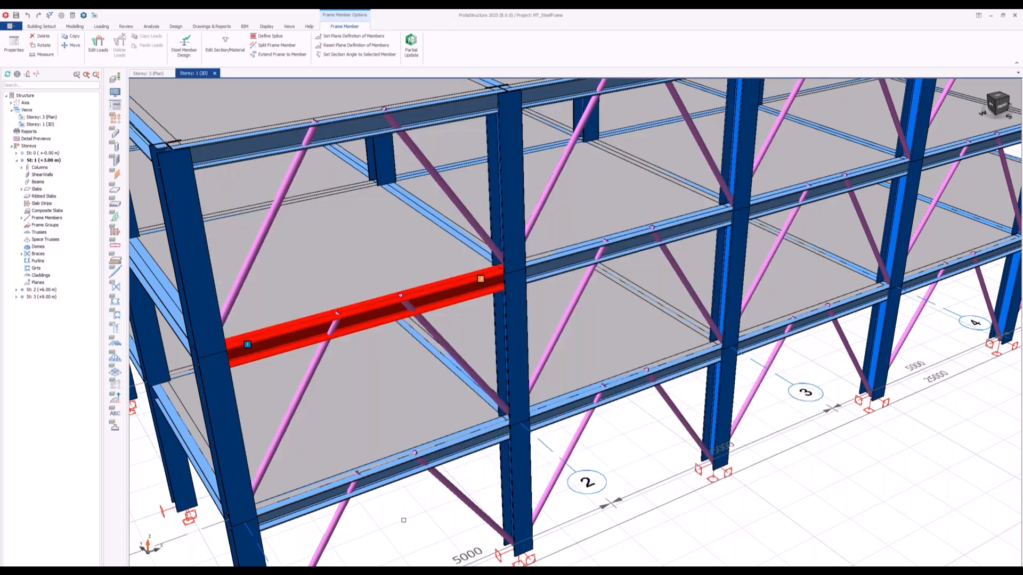
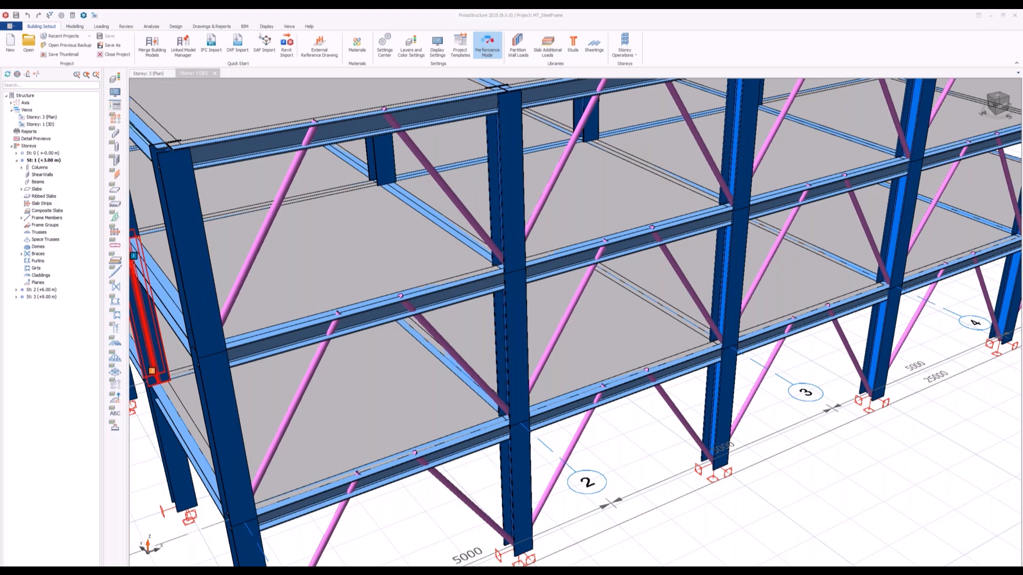
Step: Open the project MT_Commposite_3_R8, view its frame in 3D and display the storey 3 plan
left_click(27, 46)
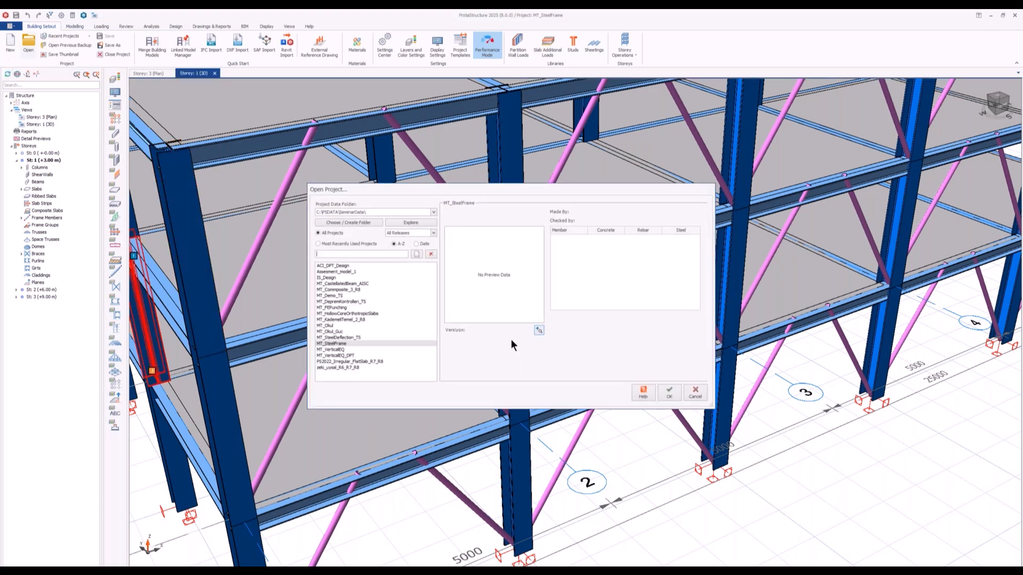
left_click(347, 289)
left_click(666, 394)
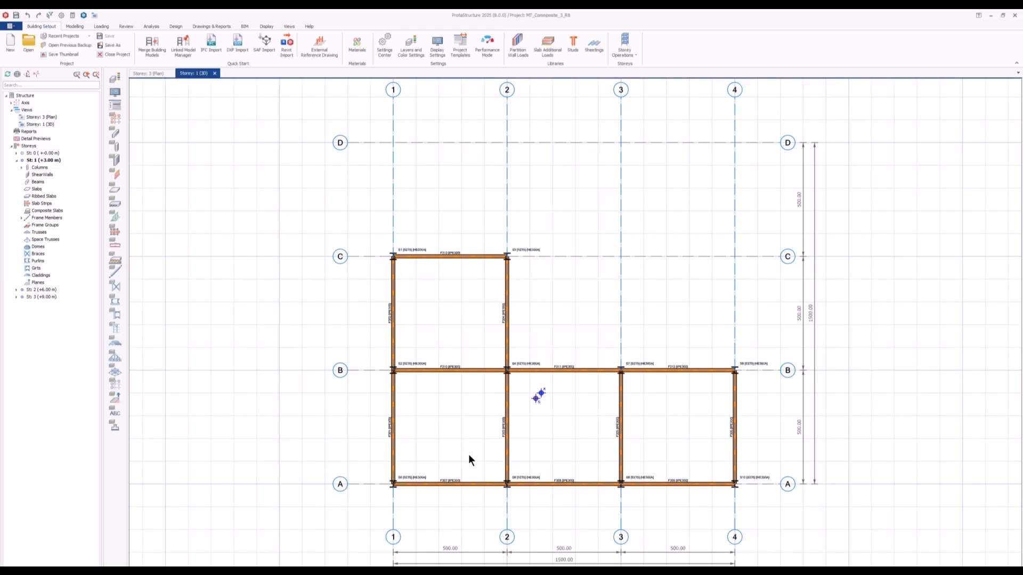
mouse_move(635, 442)
middle_mouse_down()
mouse_move(585, 473)
mouse_move(213, 180)
middle_mouse_up()
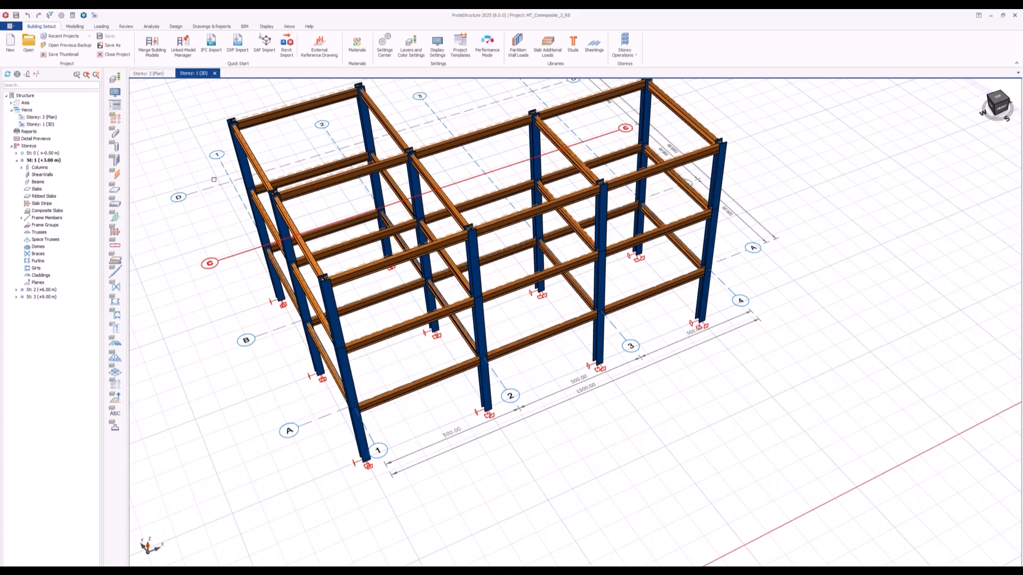
left_click(148, 73)
middle_click_drag(584, 454, 496, 383)
scroll(322, 343, "up", 2)
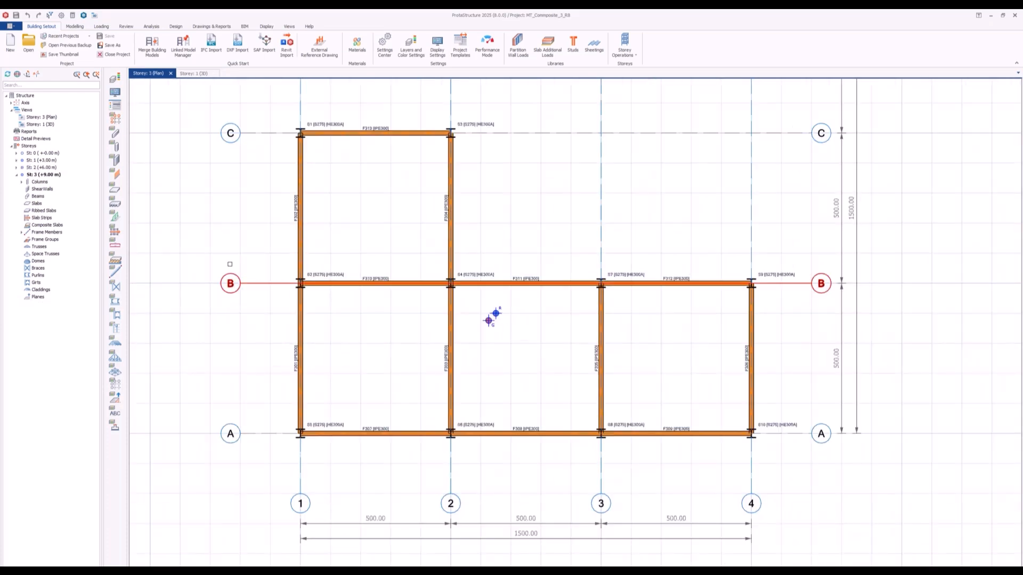
left_click(75, 25)
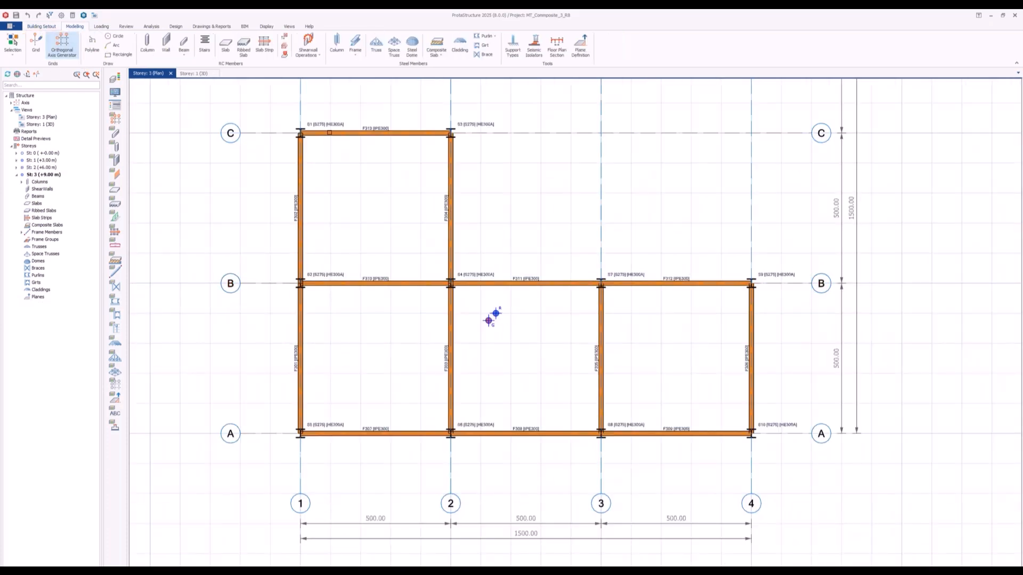
left_click(358, 51)
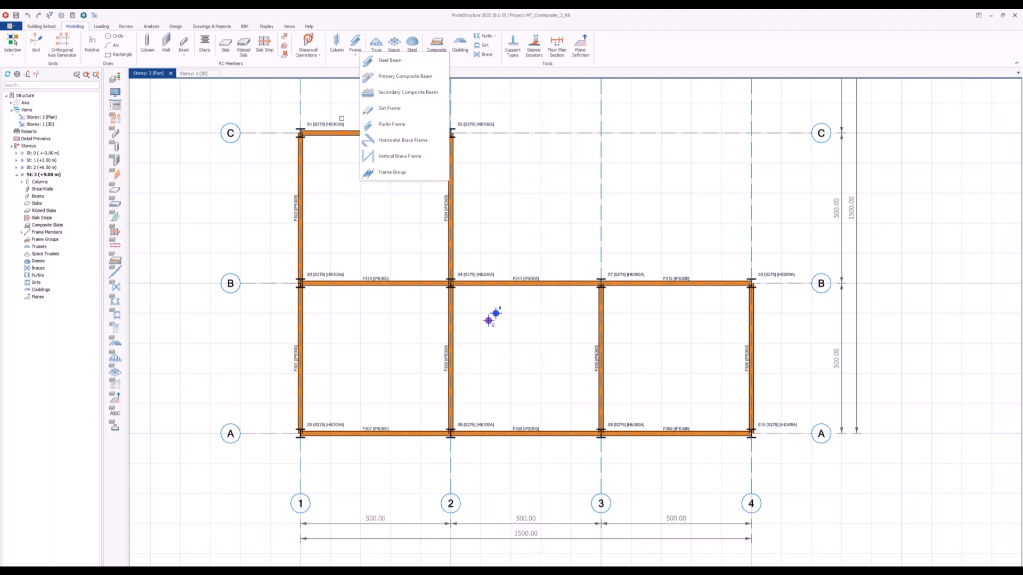
left_click(415, 172)
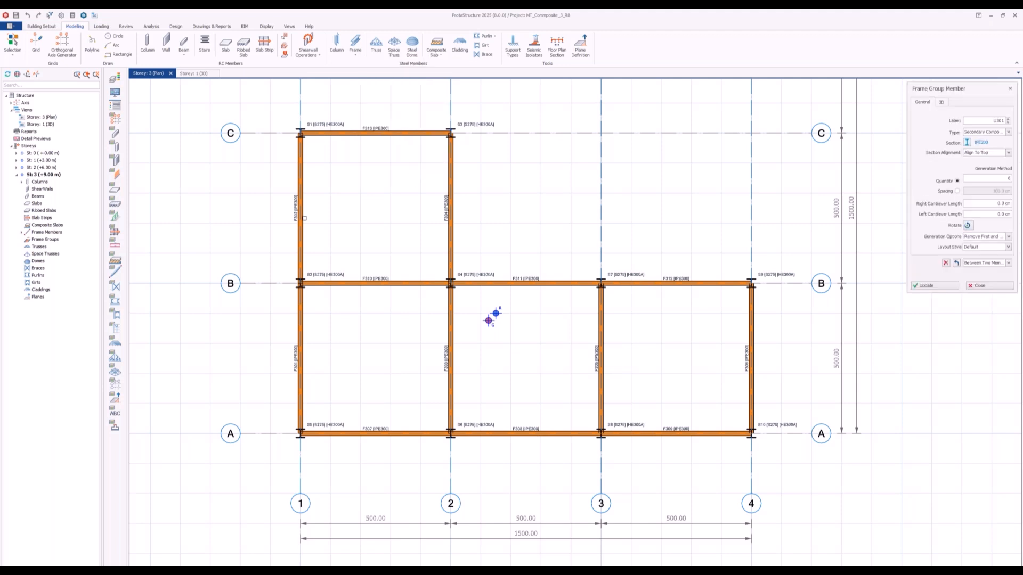
left_click_drag(921, 88, 622, 106)
left_click(655, 150)
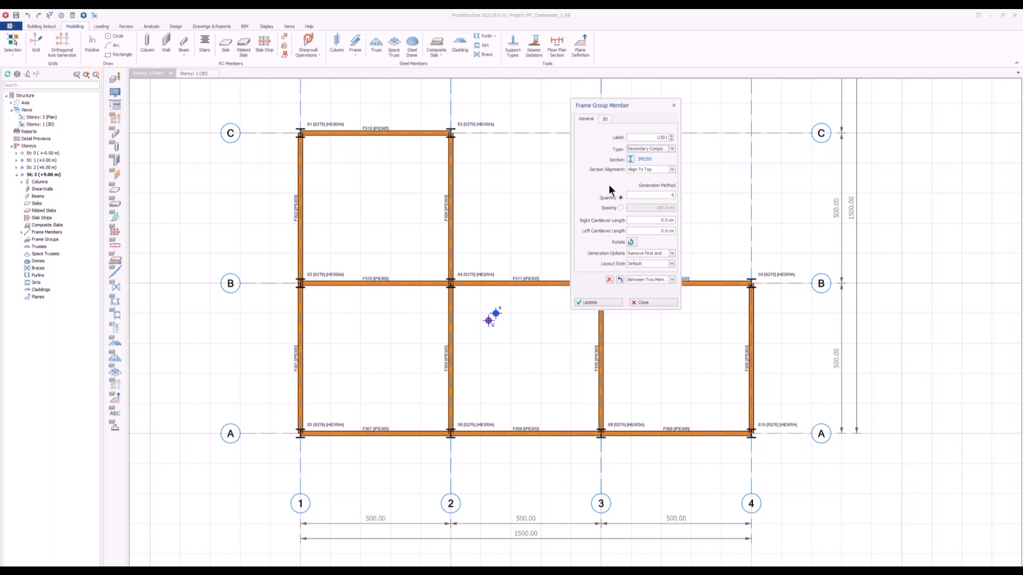
left_click(666, 302)
Step: Make storey 1 active, start a secondary composite frame group and check its IPE200 section definition without changing it
double_click(30, 159)
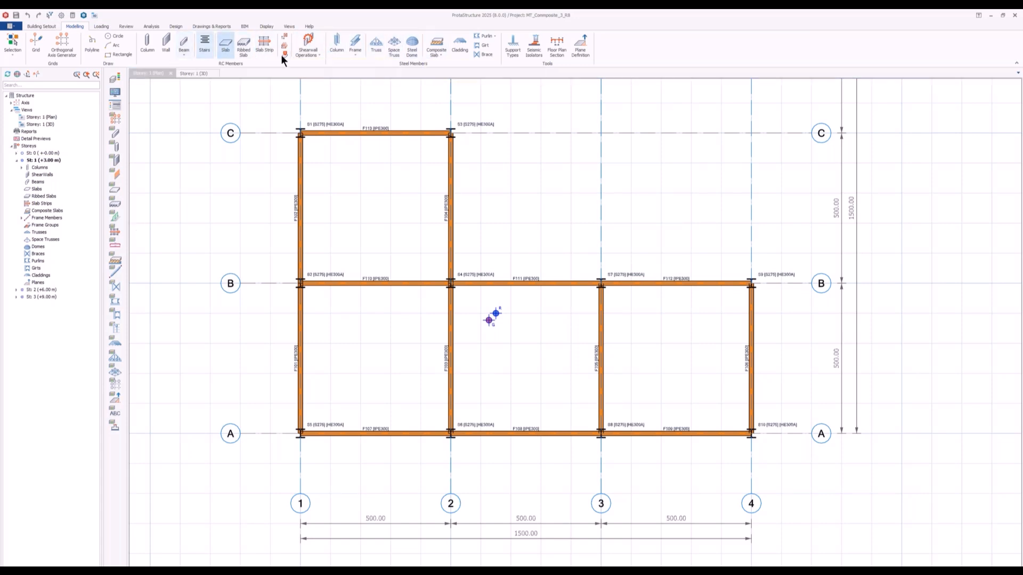
left_click(353, 52)
left_click(384, 171)
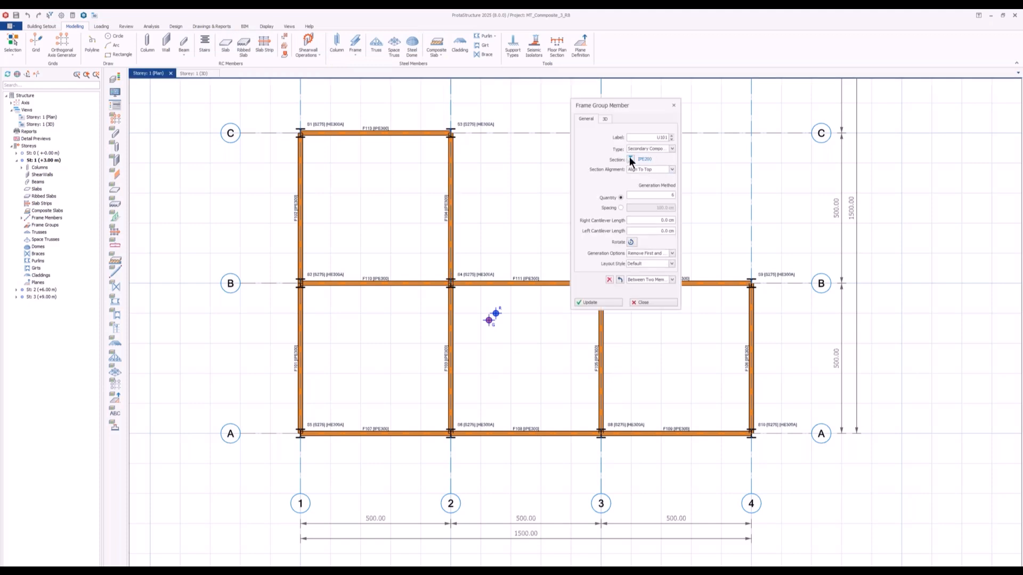
left_click(630, 159)
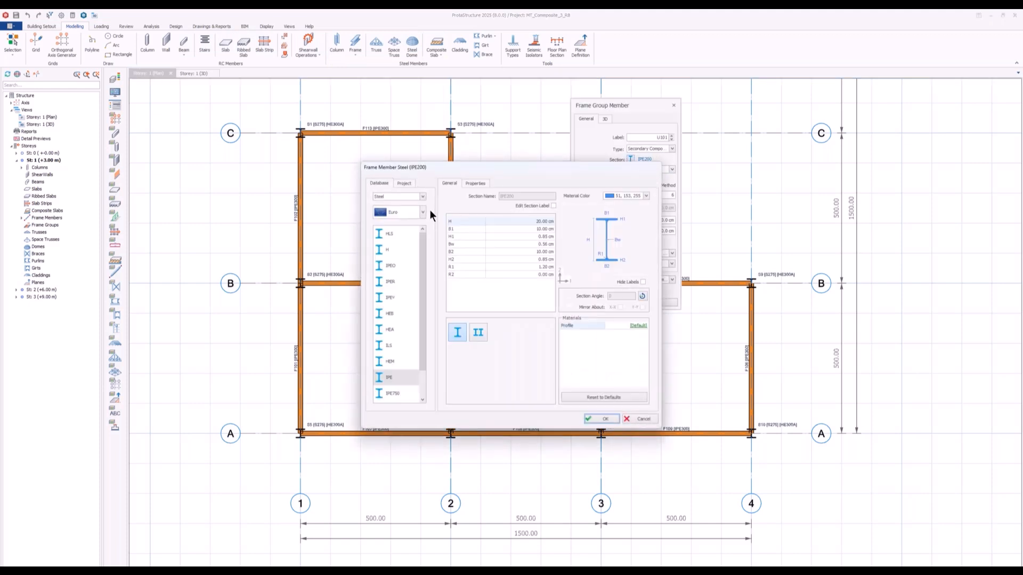
left_click(640, 418)
Step: Insert secondary beam groups by Axis Region in the three bays between axes A and B, plus a rotated group in bay B-C between axes 1 and 2
left_click_drag(637, 109, 684, 60)
left_click(704, 239)
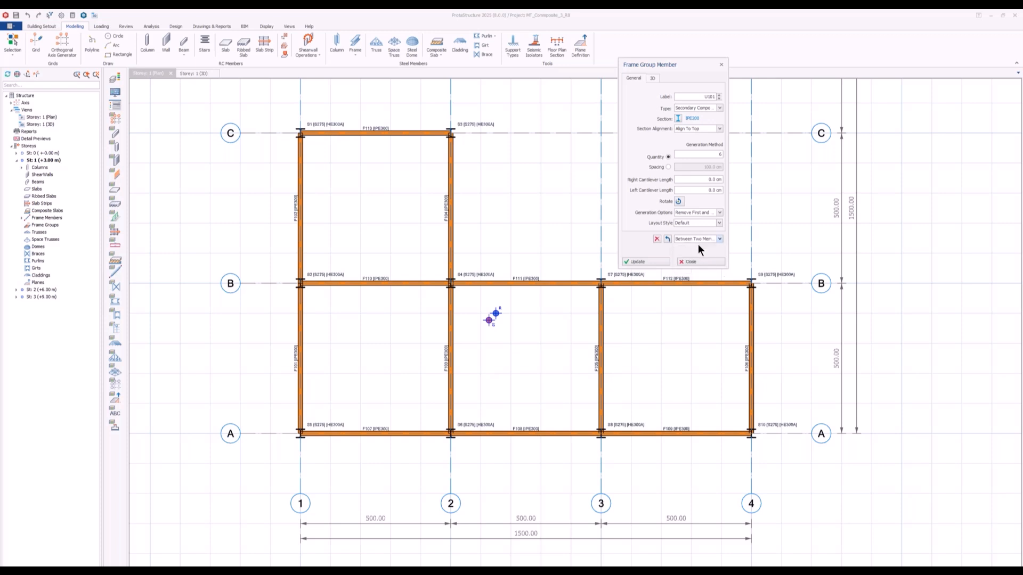
left_click(692, 246)
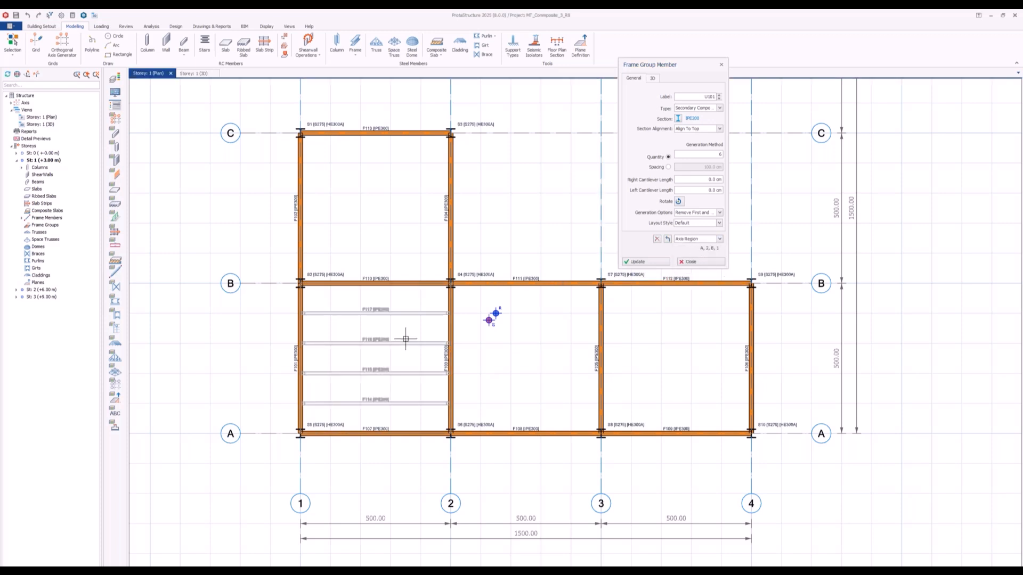
left_click(404, 338)
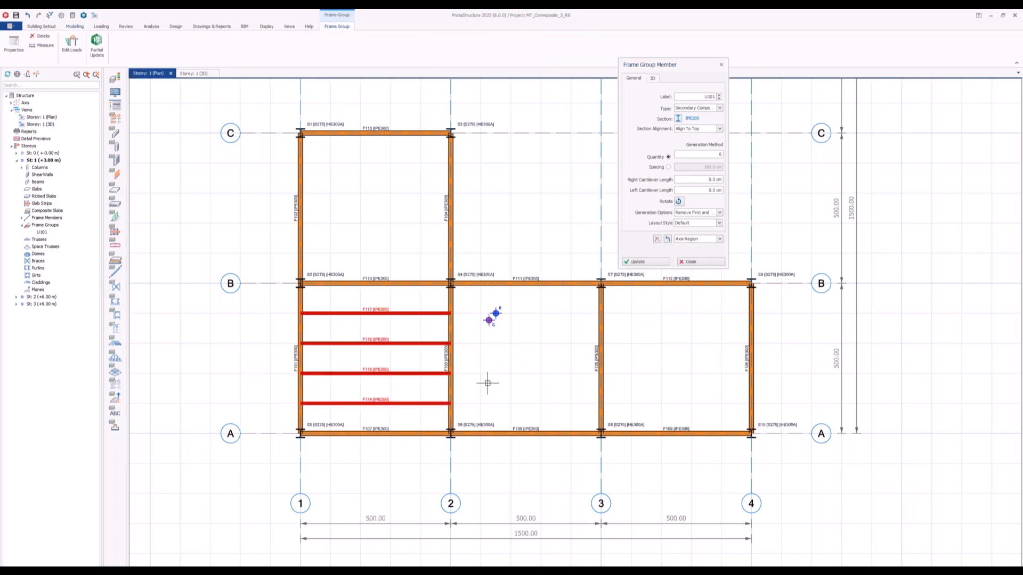
left_click(513, 358)
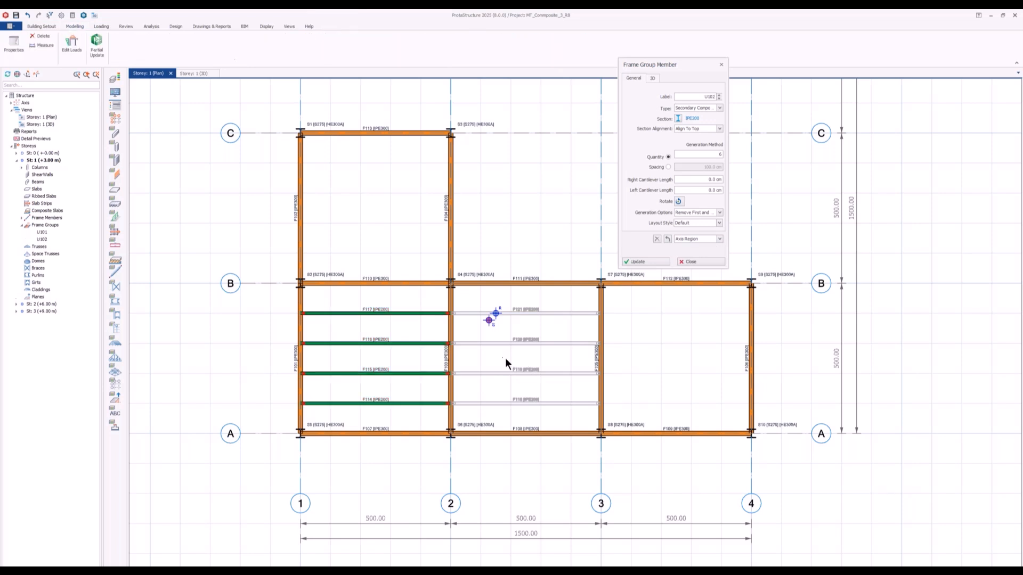
left_click(620, 353)
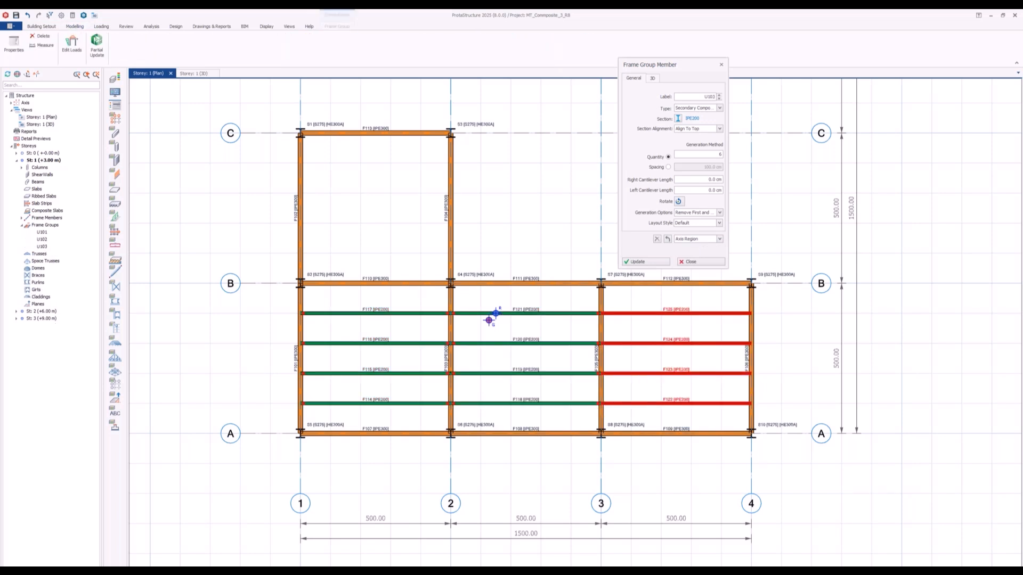
left_click(679, 201)
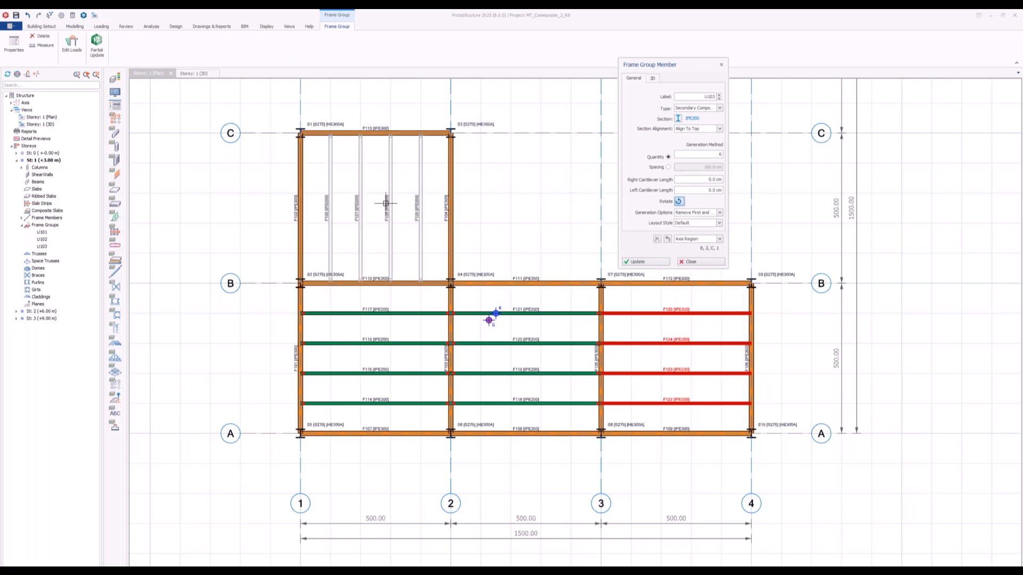
left_click(356, 228)
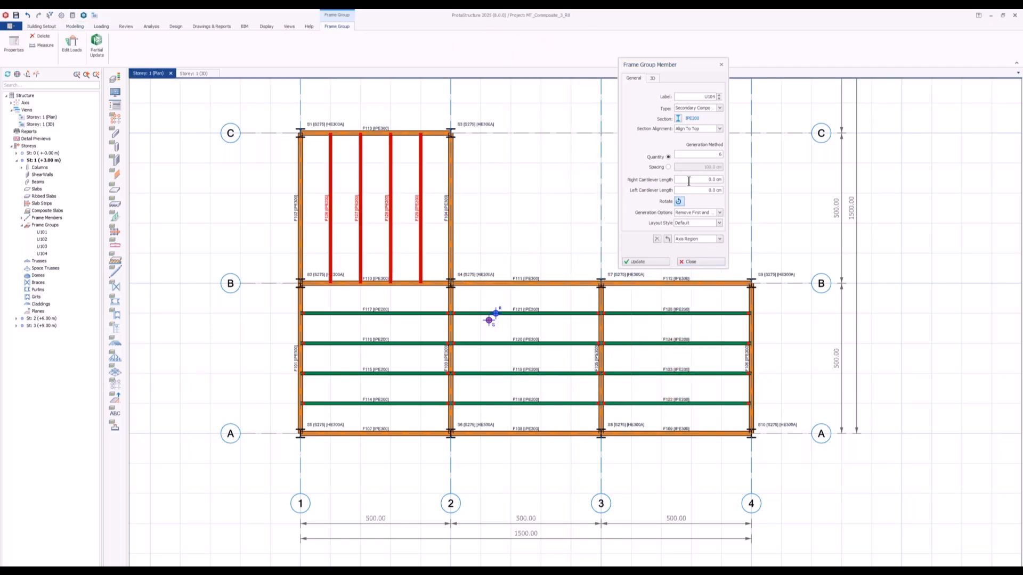
Step: Update the rotated beam group's quantity to 8, and restore it to 6
double_click(694, 154)
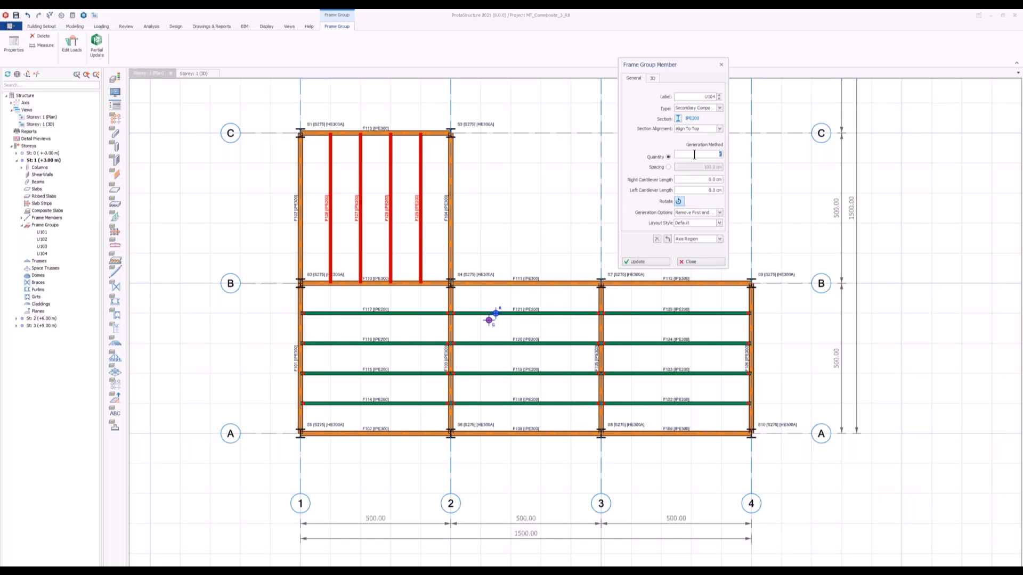
type("4")
left_click(654, 261)
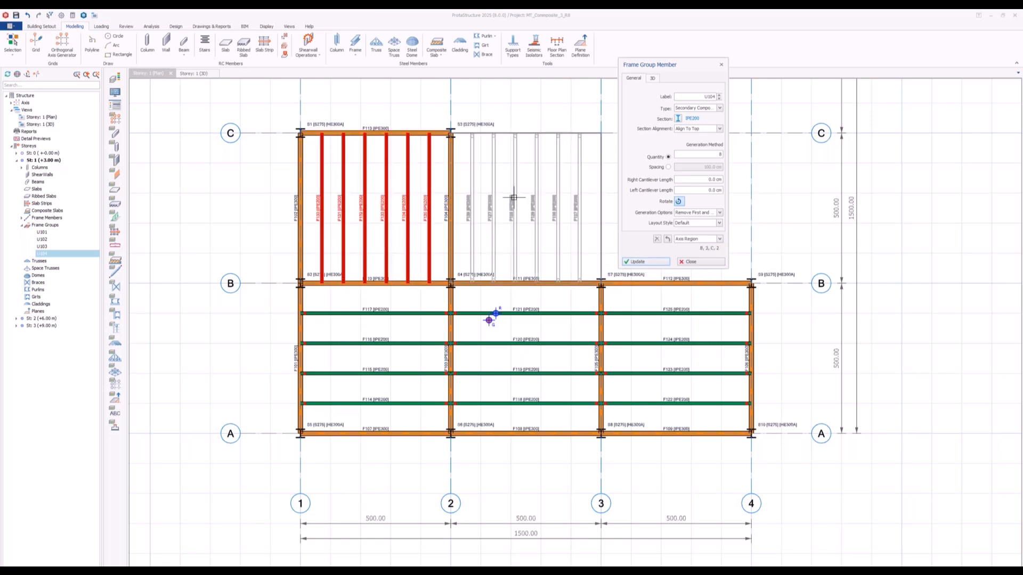
left_click(710, 156)
type("6")
left_click(640, 262)
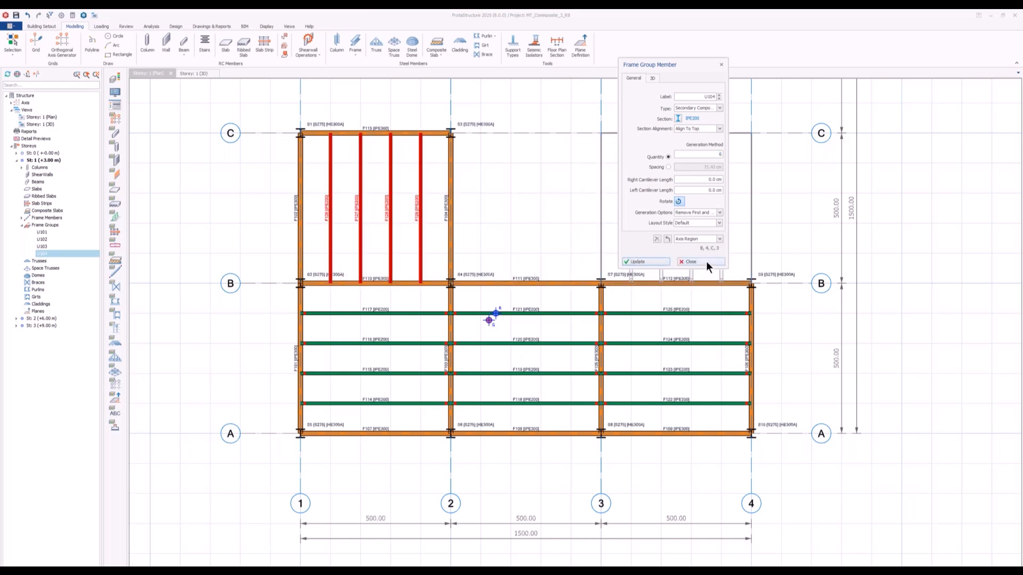
Step: Finish the frame groups and insert a composite slab using two diagonal points from A/1 to B/4, enlarging its properties dialog
left_click(692, 262)
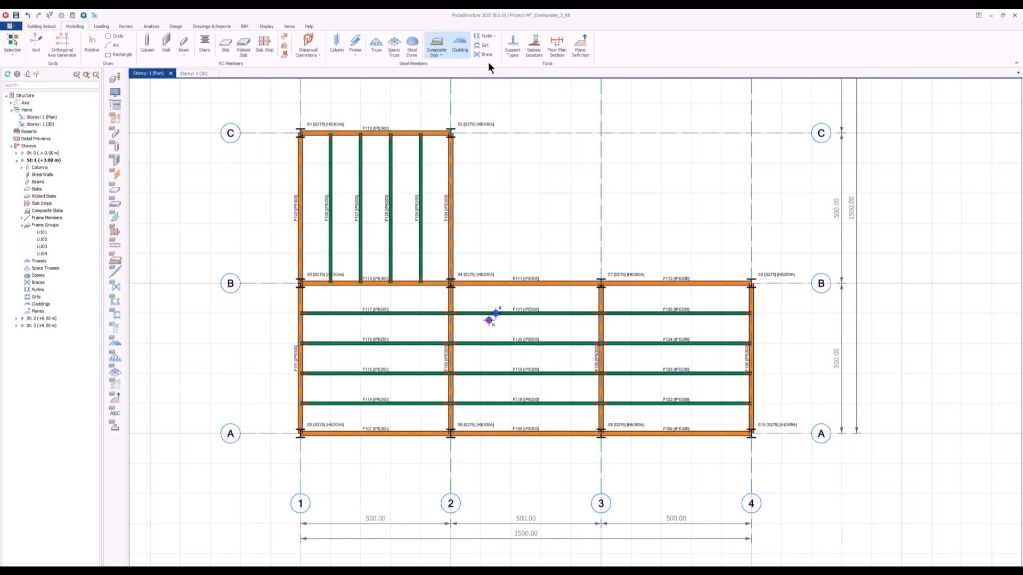
left_click(439, 53)
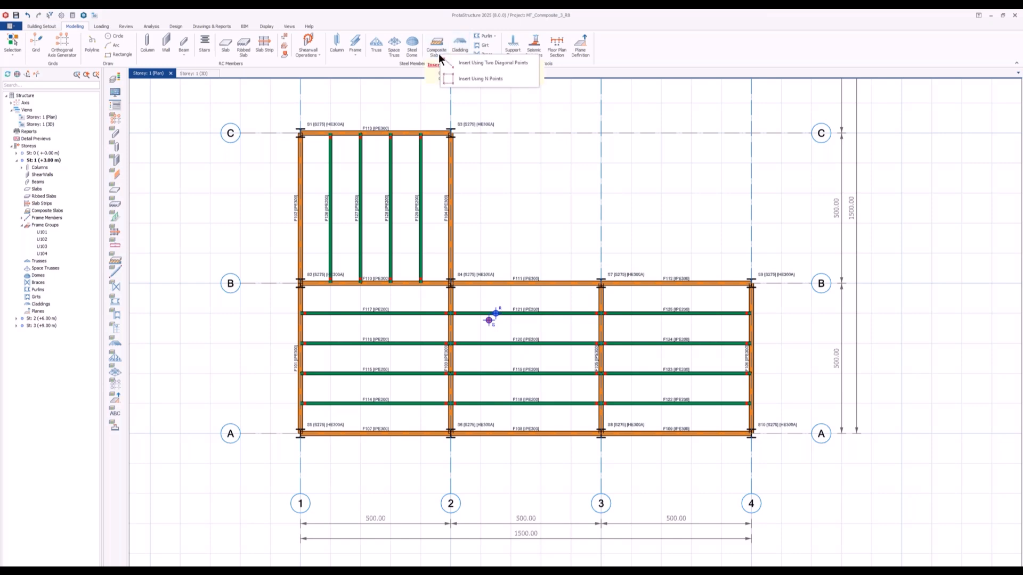
left_click(473, 64)
left_click(300, 433)
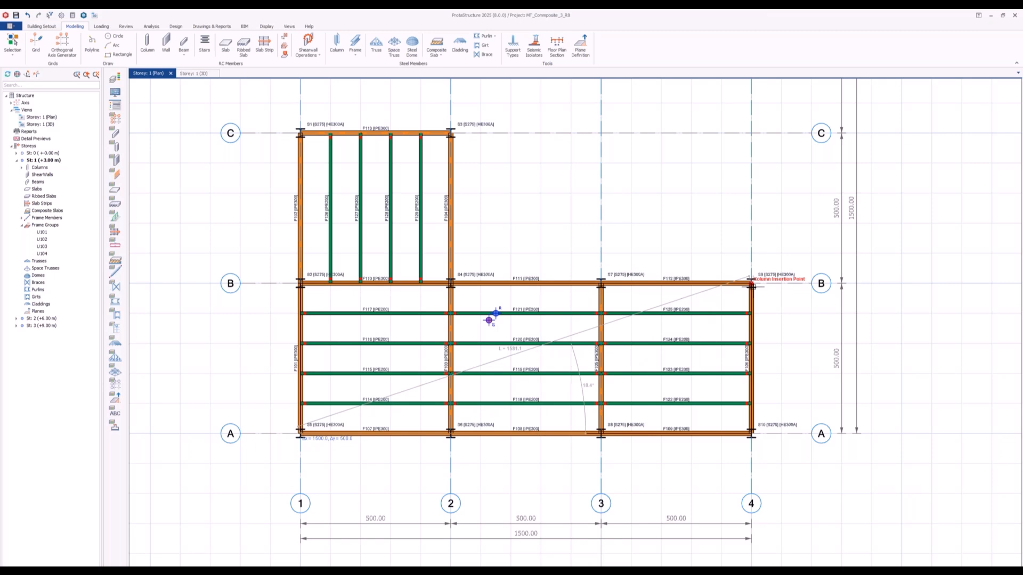
left_click(751, 285)
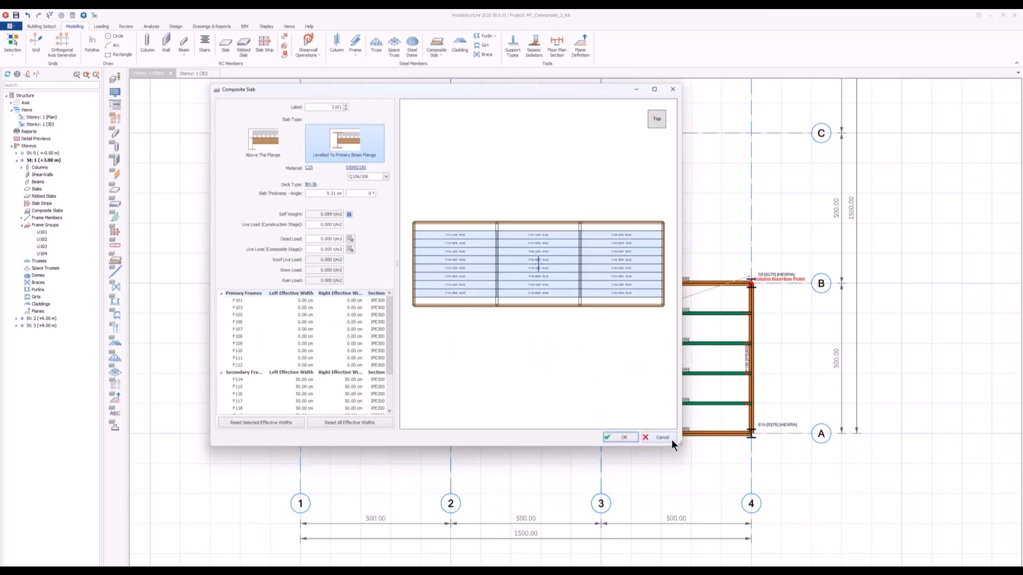
left_click_drag(677, 442, 831, 524)
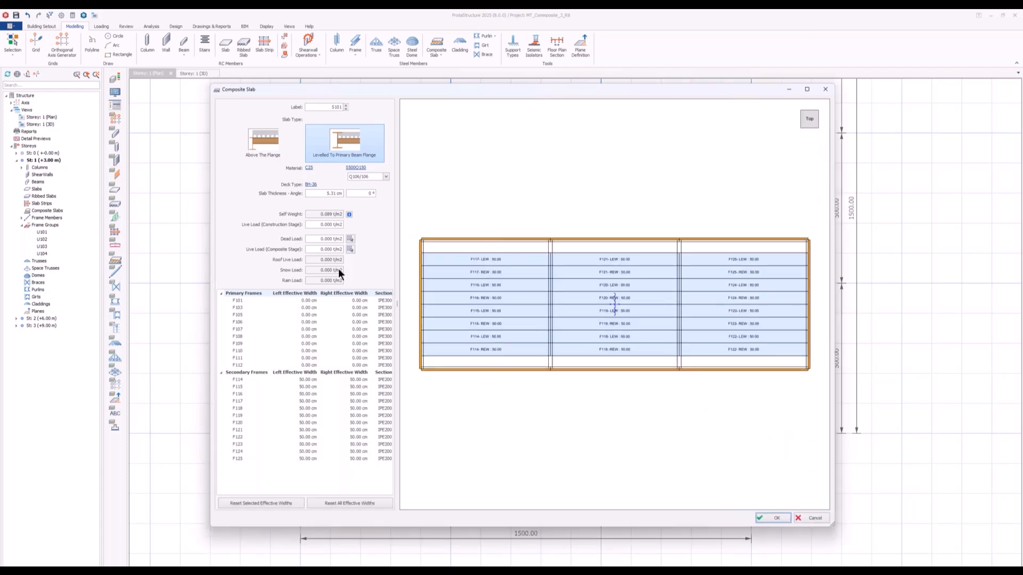
left_click_drag(496, 91, 462, 124)
Step: Set the slab's angle to 90° and its slab type to Above The Flange, comparing it with Levelled To Primary Beam Flange
left_click(327, 225)
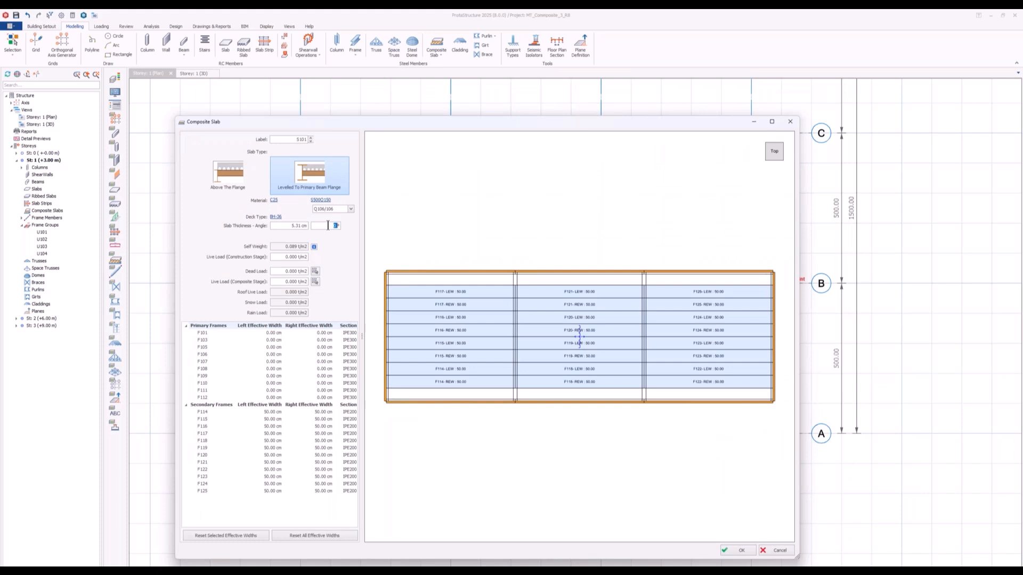
type("90")
left_click(231, 177)
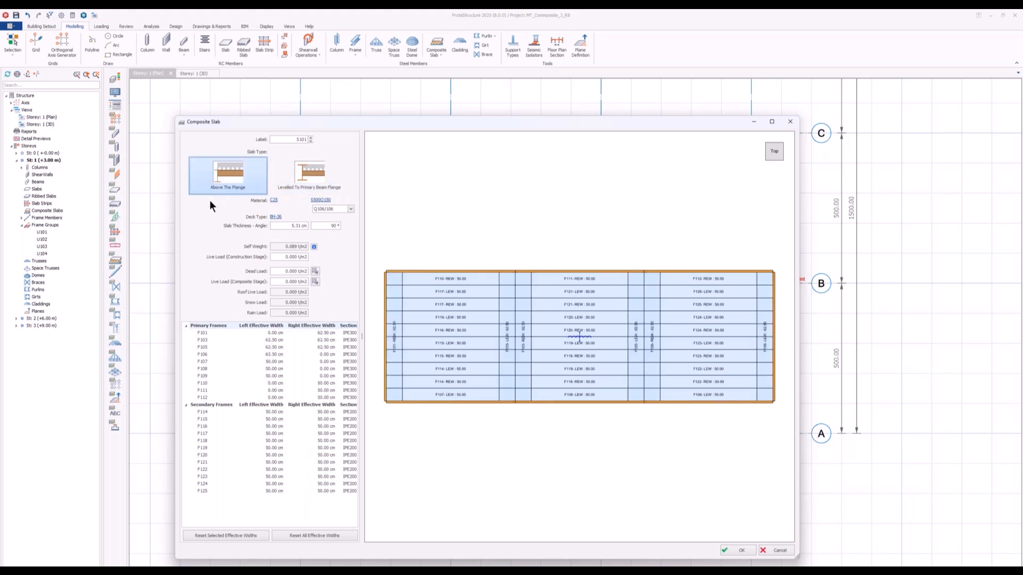
left_click(304, 177)
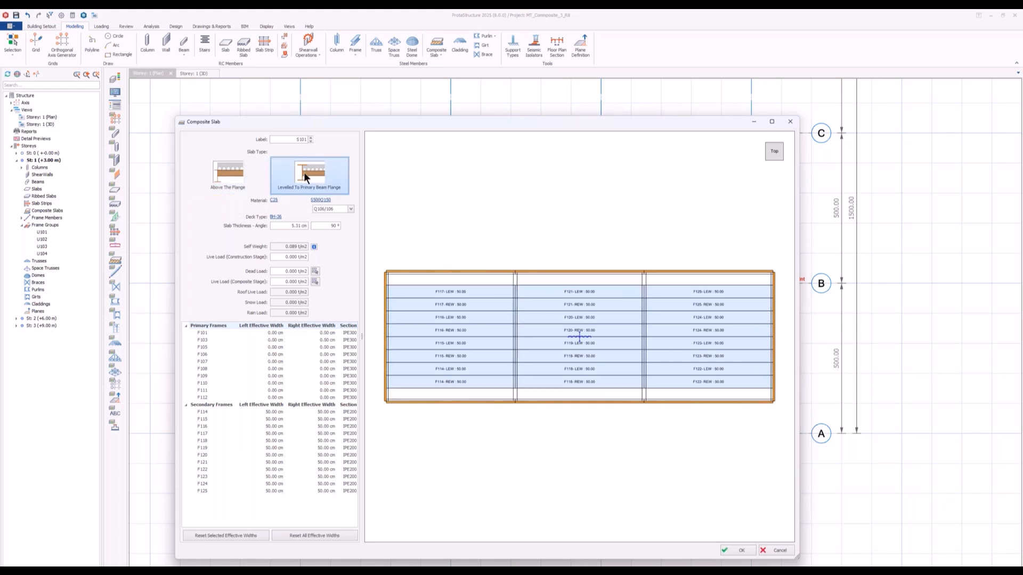
left_click(222, 173)
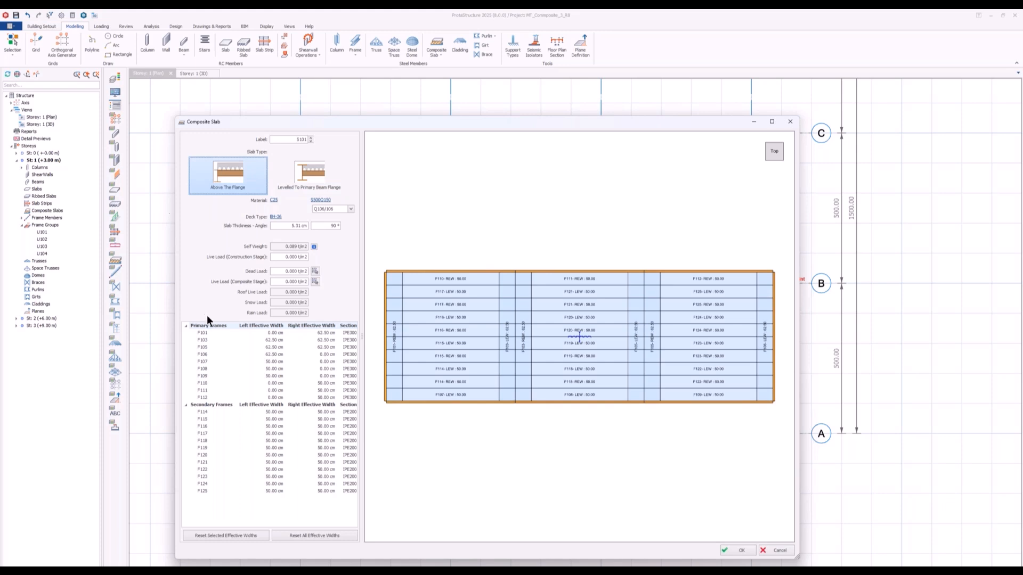
Step: Set the slab thickness to 12 cm and choose BHN-36R from the sheeting library as the deck type
double_click(291, 225)
type("12")
left_click(276, 217)
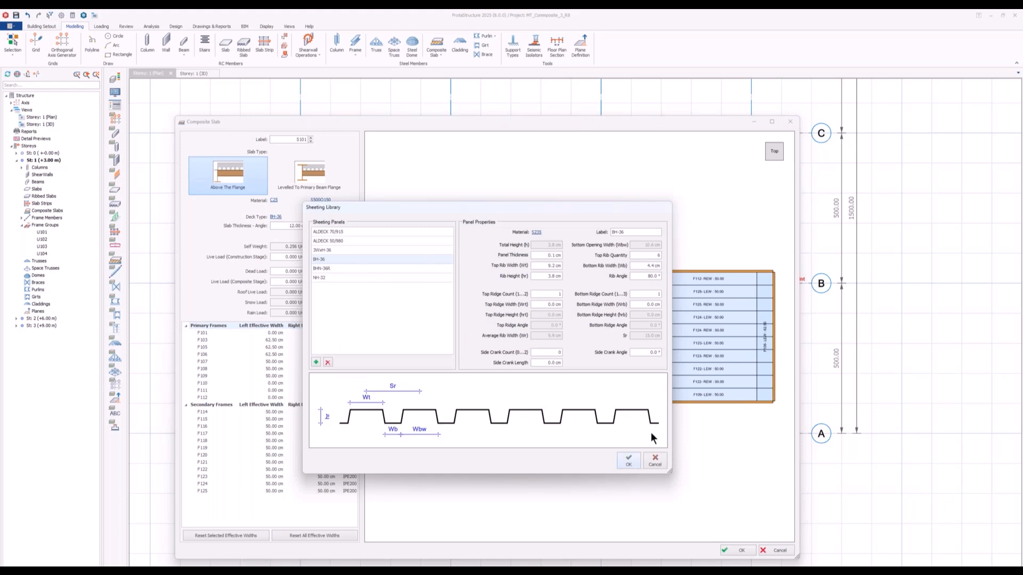
left_click(321, 268)
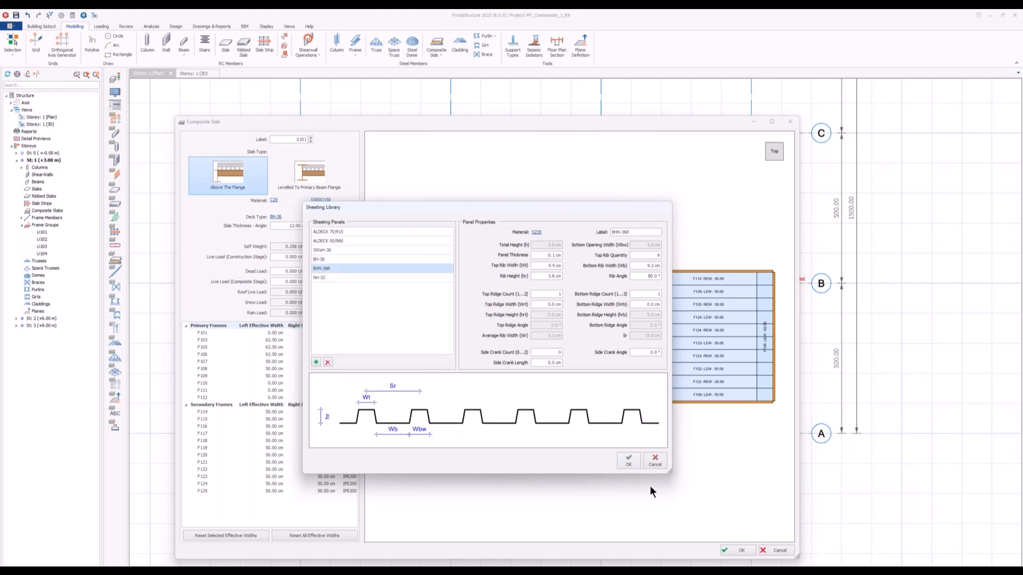
left_click(628, 460)
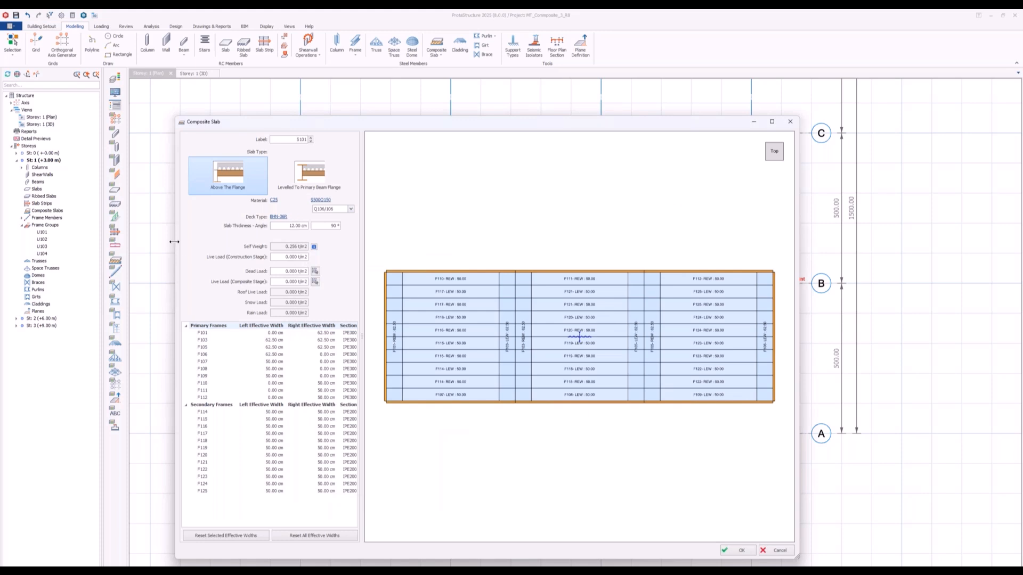
Step: Check the slab's mesh reinforcement material definition without changing it
left_click(320, 201)
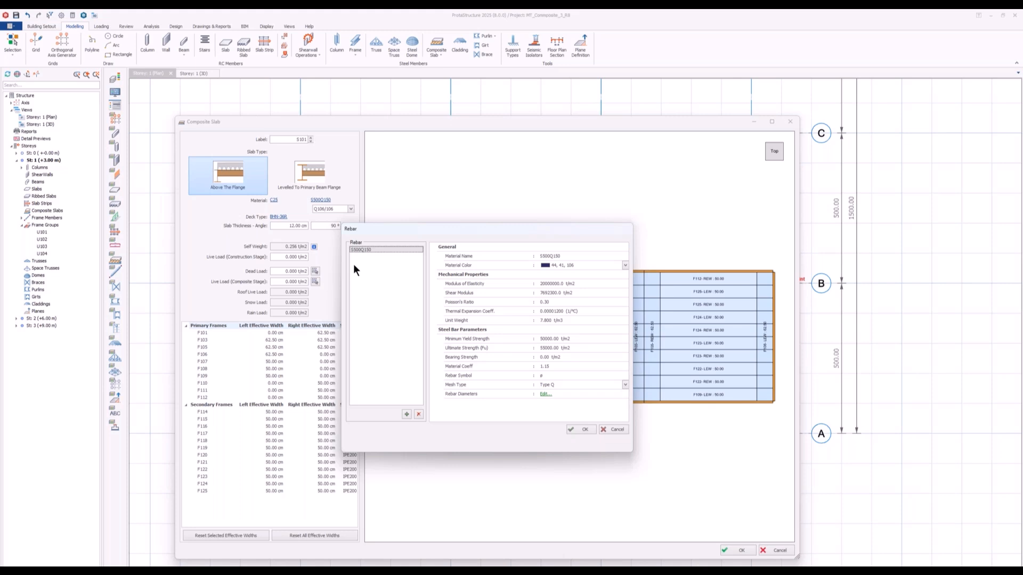
left_click(616, 430)
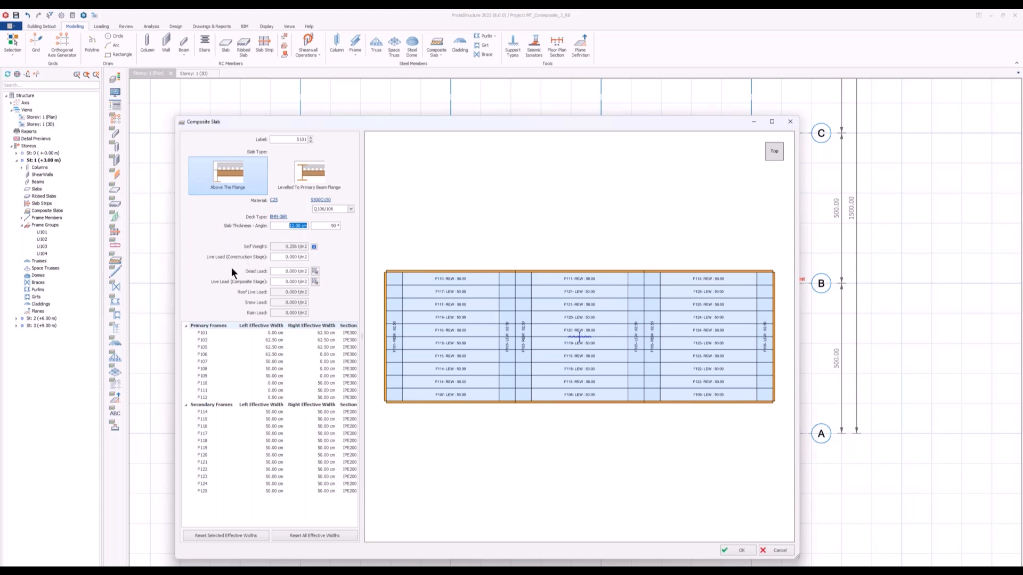
Step: Set the slab's construction-stage live load, dead load and composite-stage live load to 0.1 t/m2 each
left_click(291, 257)
left_click(314, 271)
left_click_drag(290, 271, 300, 271)
type("1")
left_click(315, 281)
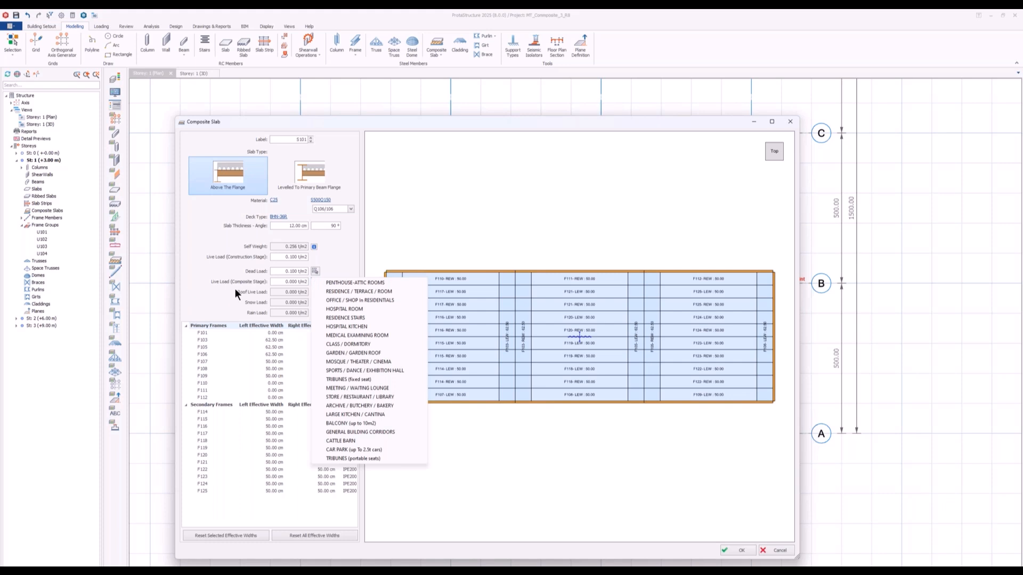
left_click(357, 292)
left_click_drag(290, 282, 293, 282)
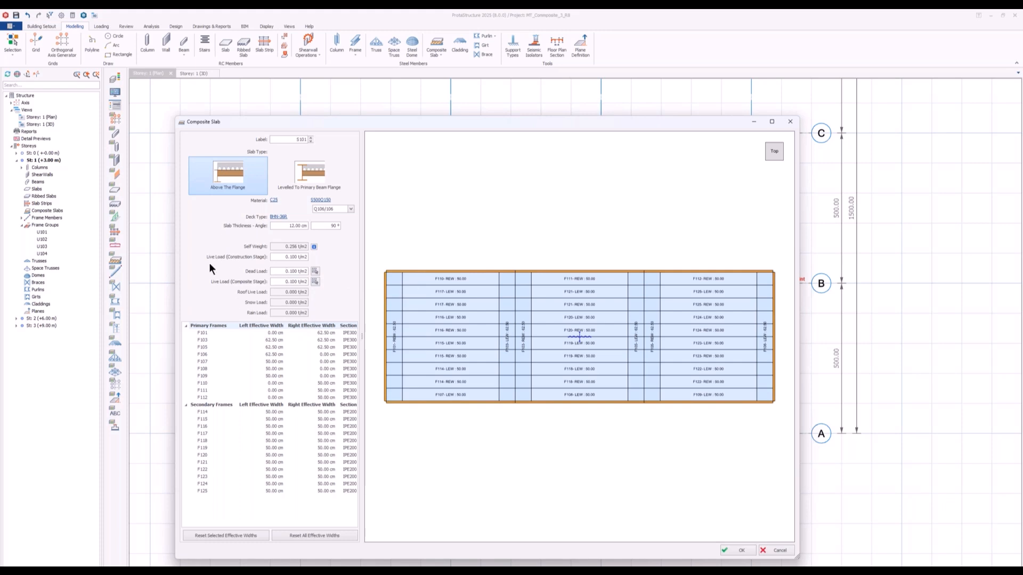
Step: Inspect the effective widths in the slab's 3D preview and accept the composite slab
mouse_move(314, 246)
left_click_drag(472, 344, 499, 322)
scroll(424, 365, "up", 2)
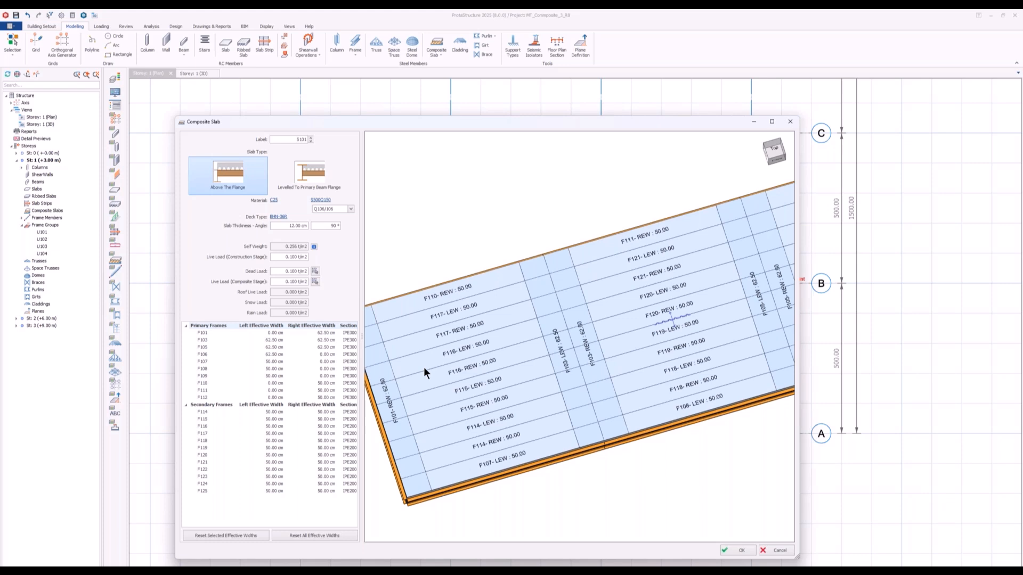
left_click(740, 550)
Step: Insert a second composite slab from B/1 to C/2 with its angle set to 0°
left_click(300, 283)
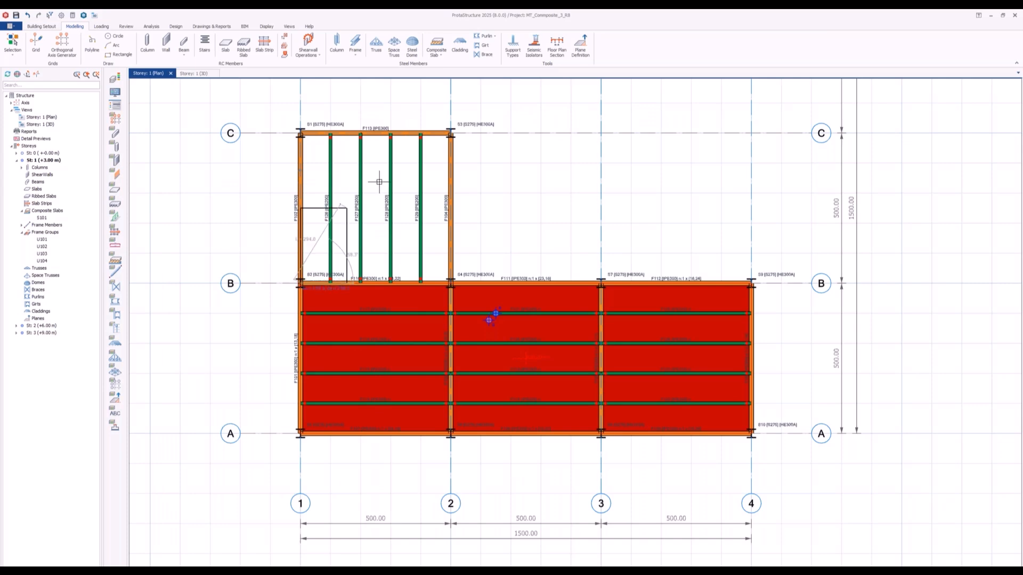
left_click(451, 133)
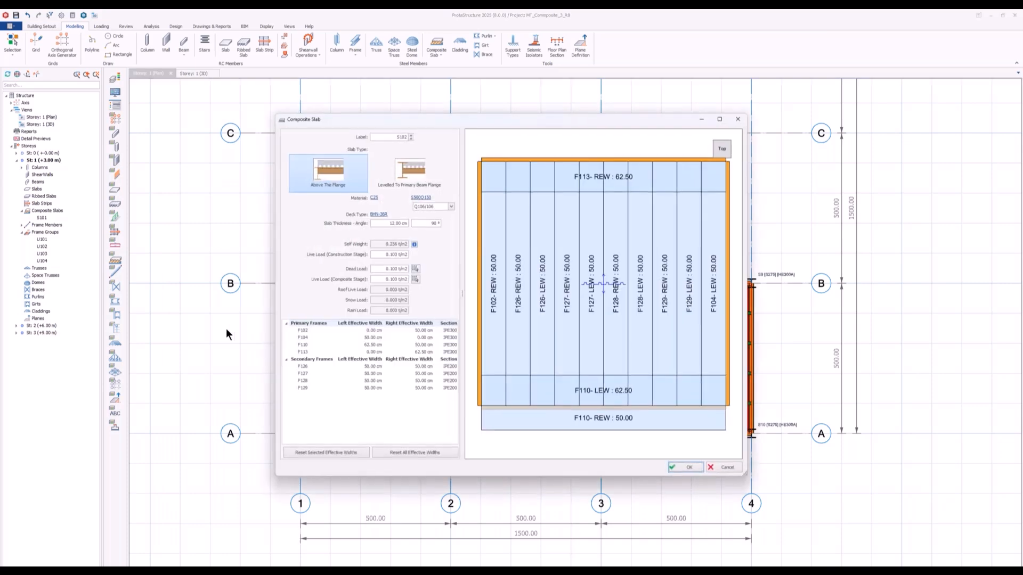
double_click(434, 224)
type("0")
left_click(691, 468)
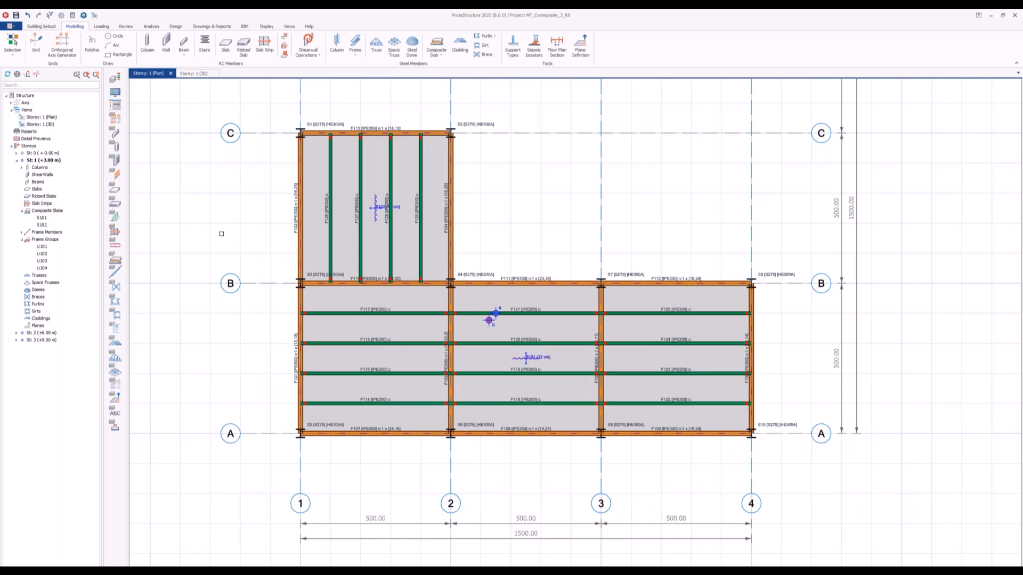
Step: Display the structure in the storey 1 3D view, seen from the front
left_click(190, 72)
middle_click_drag(575, 325, 496, 426)
left_click_drag(233, 247, 813, 344)
right_click(210, 156)
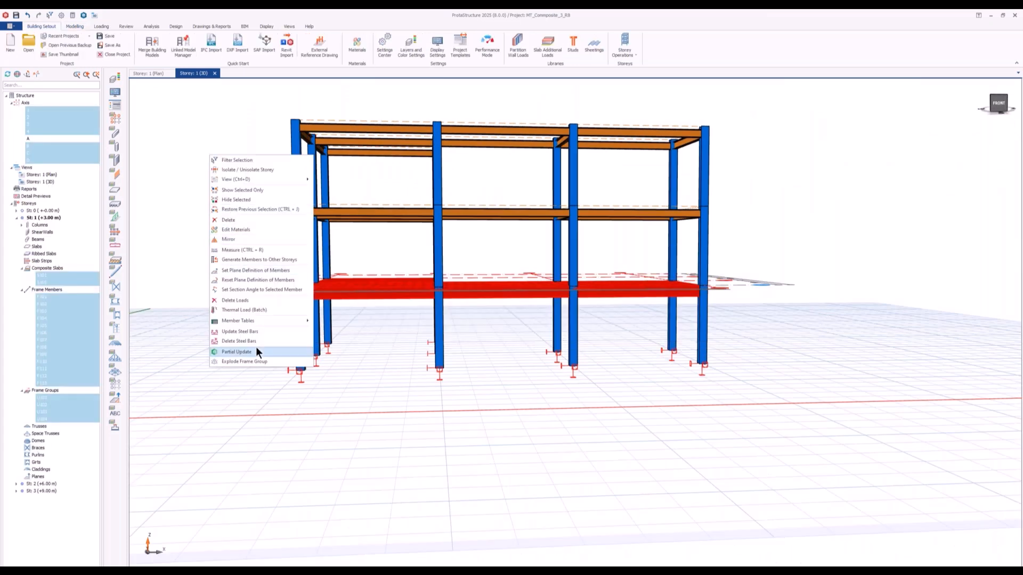
left_click(253, 260)
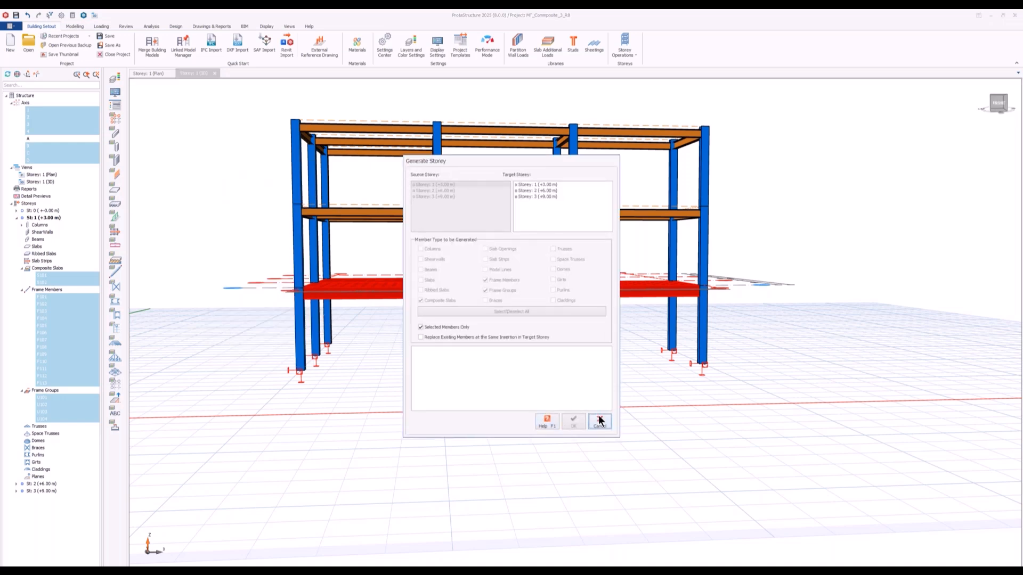
left_click(599, 420)
Step: Select the whole model and filter the selection down to the storey 1 composite slabs and frame groups
left_click_drag(223, 101, 872, 515)
right_click(218, 259)
left_click(241, 261)
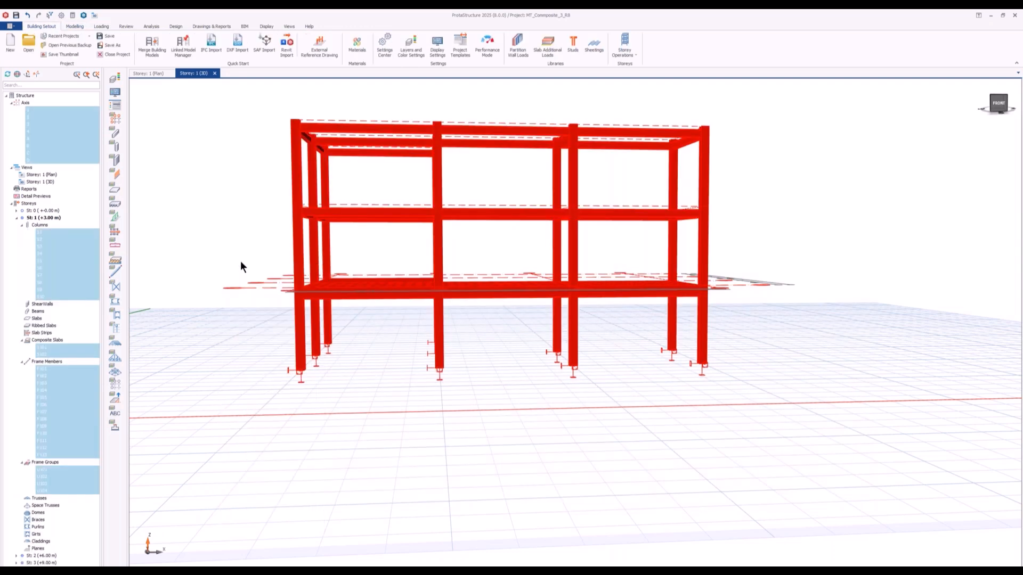
left_click_drag(417, 220, 493, 353)
left_click(434, 371)
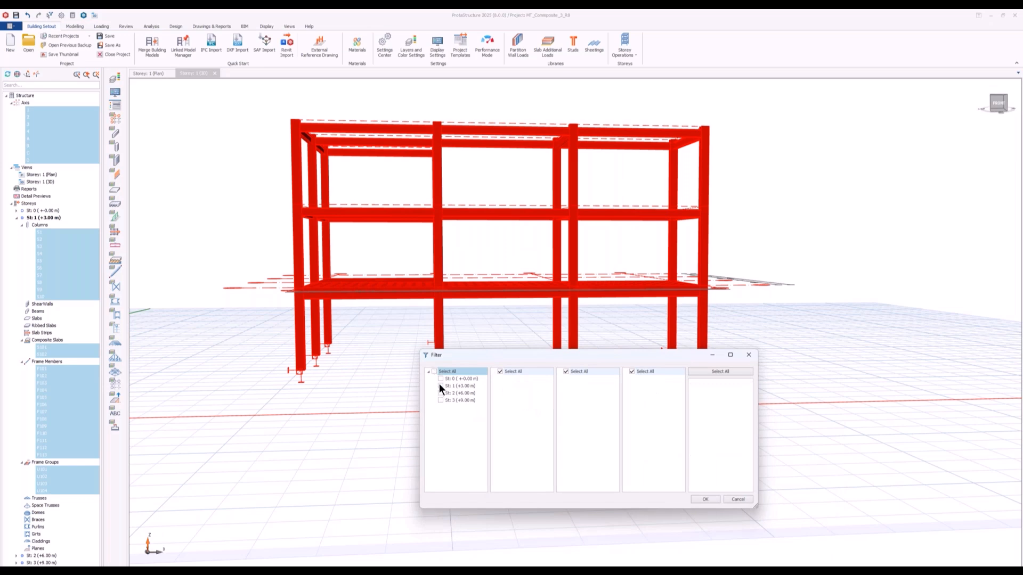
left_click(440, 386)
left_click_drag(471, 355, 389, 373)
left_click(441, 385)
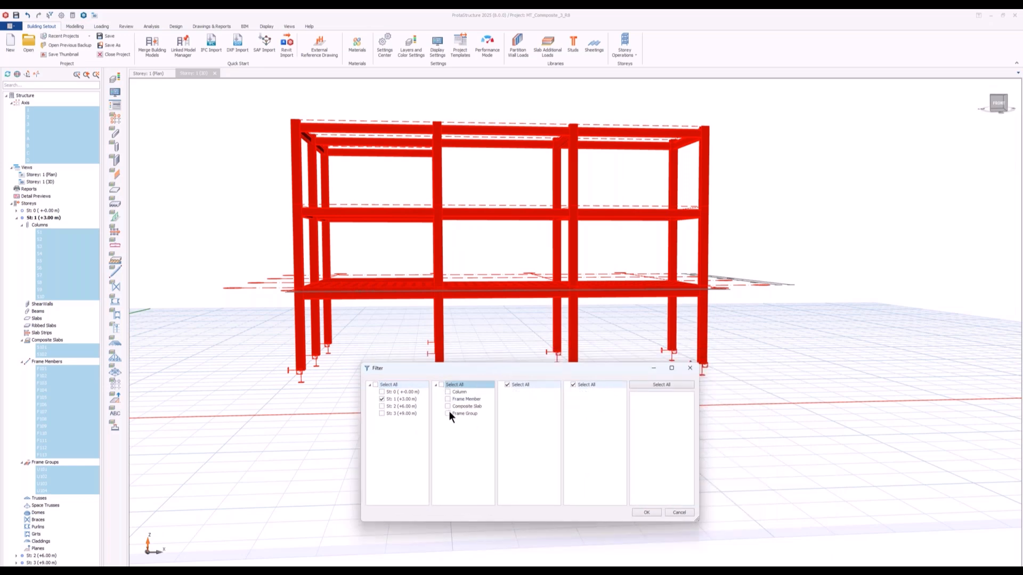
left_click(447, 414)
left_click(448, 407)
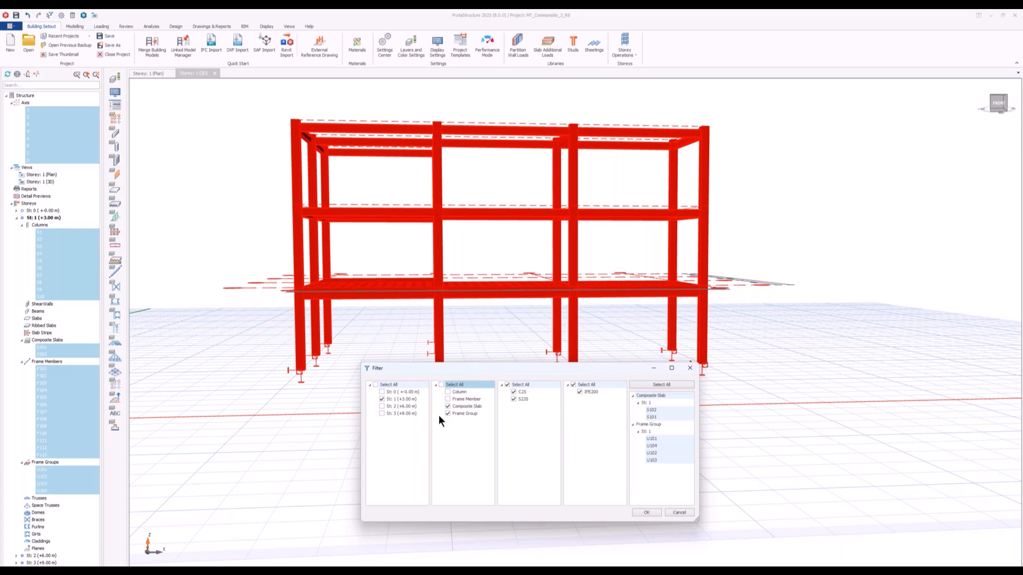
left_click(643, 512)
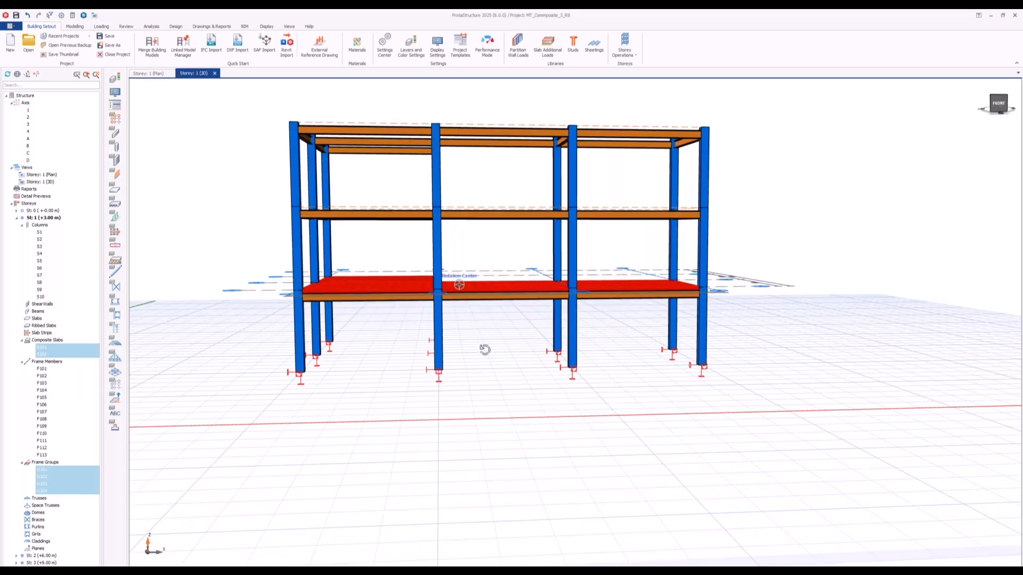
Step: Generate the selected composite slabs and frame groups on Storey 2 and Storey 3, using the selected members only
middle_click_drag(484, 349, 487, 373)
scroll(488, 341, "up", 2)
scroll(488, 342, "down", 1)
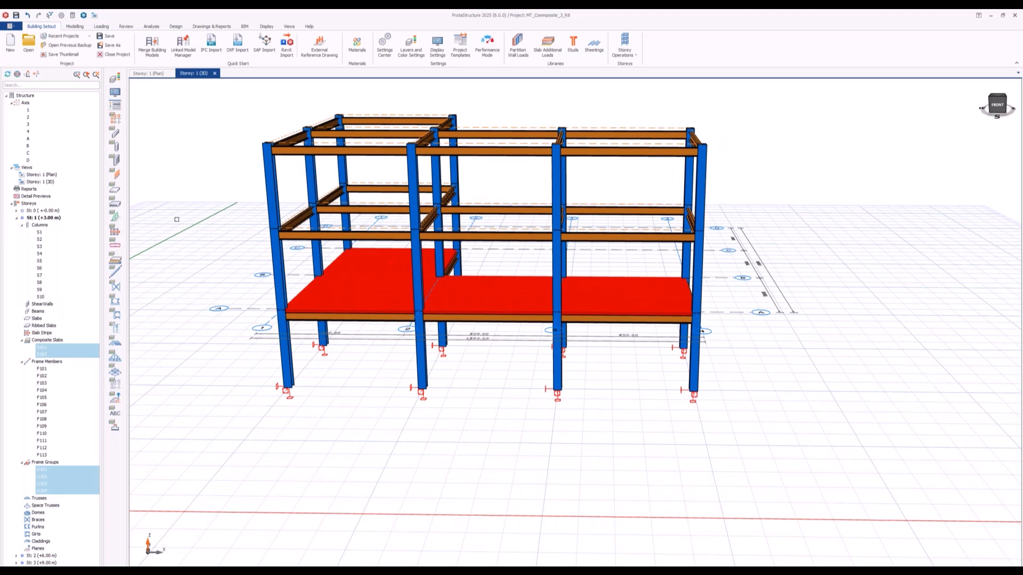
right_click(178, 218)
left_click(211, 327)
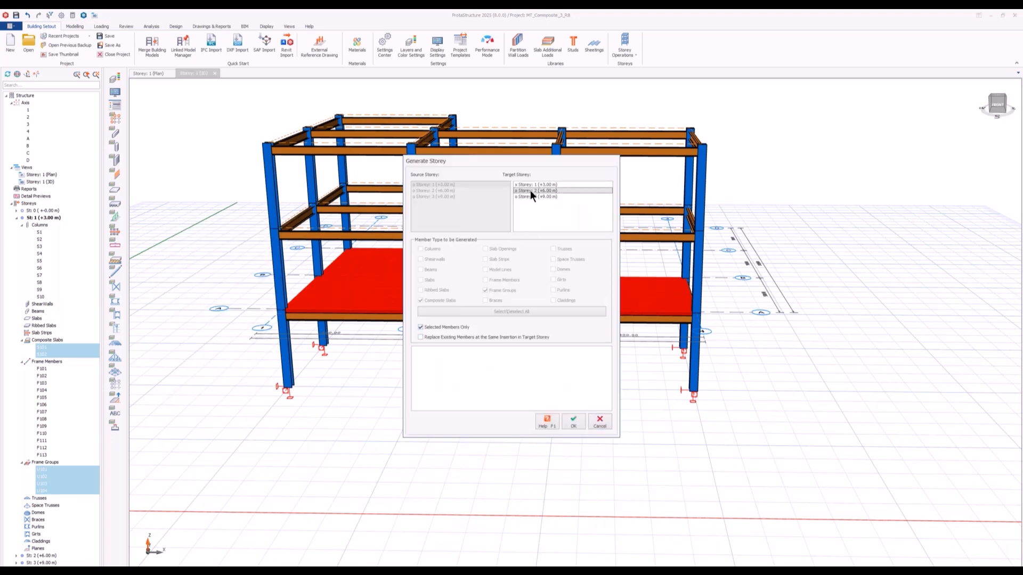
left_click(533, 197)
left_click(573, 424)
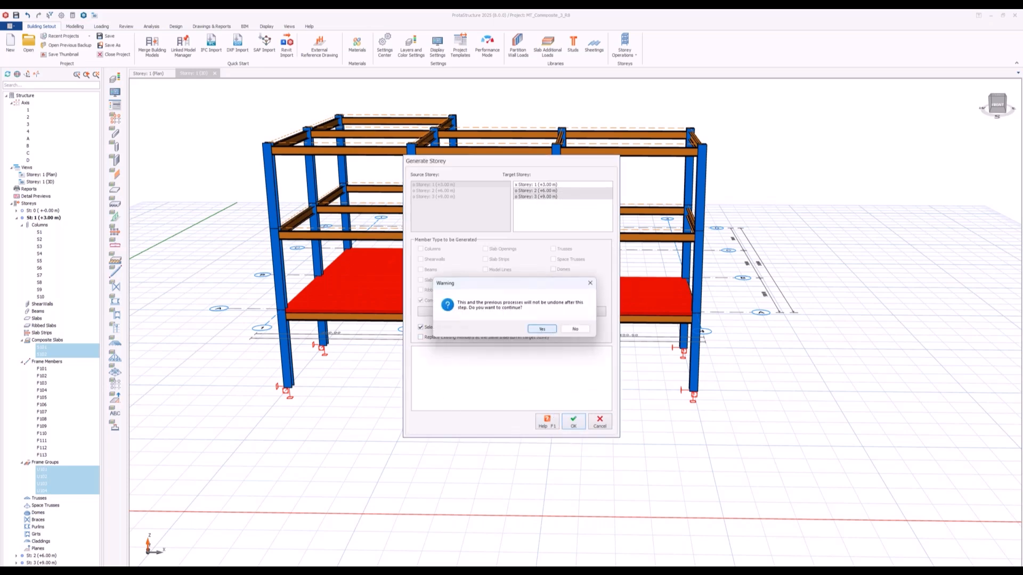
left_click(541, 330)
left_click(599, 421)
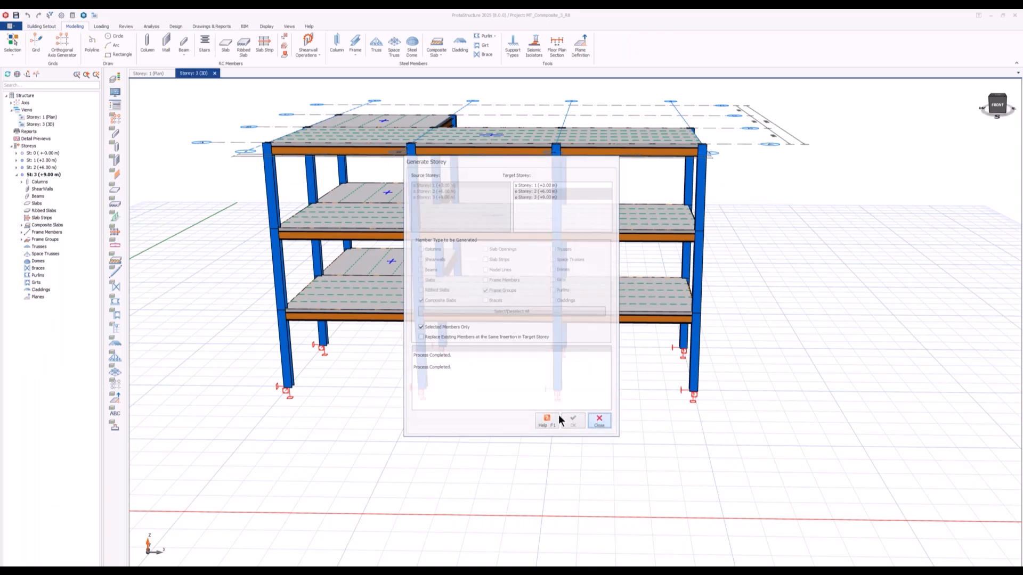
Step: Examine how the storey 3 primary beams, secondary beam groups and composite slabs meet, from above and from below
middle_click_drag(350, 439, 373, 448)
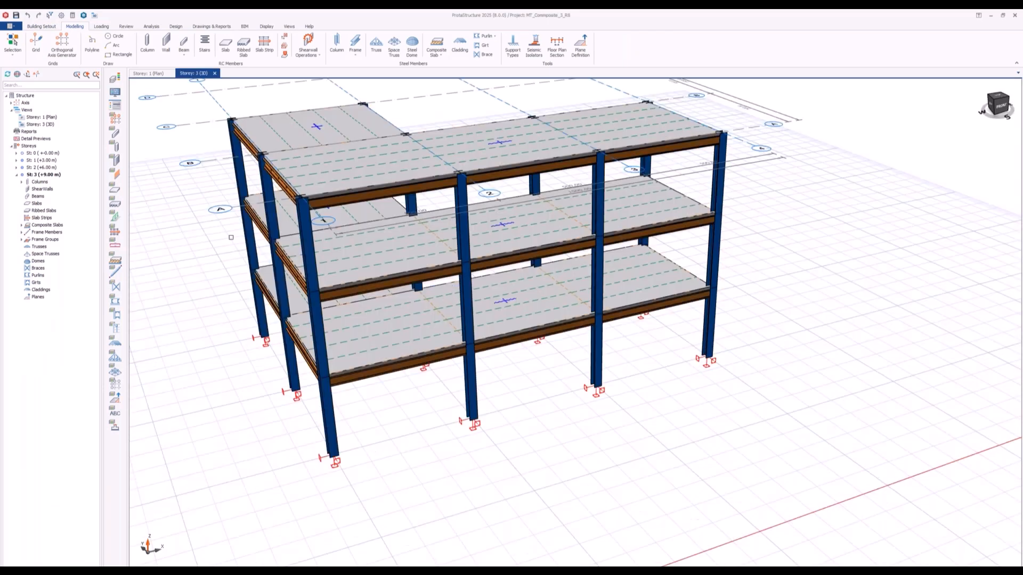
scroll(319, 229, "up", 5)
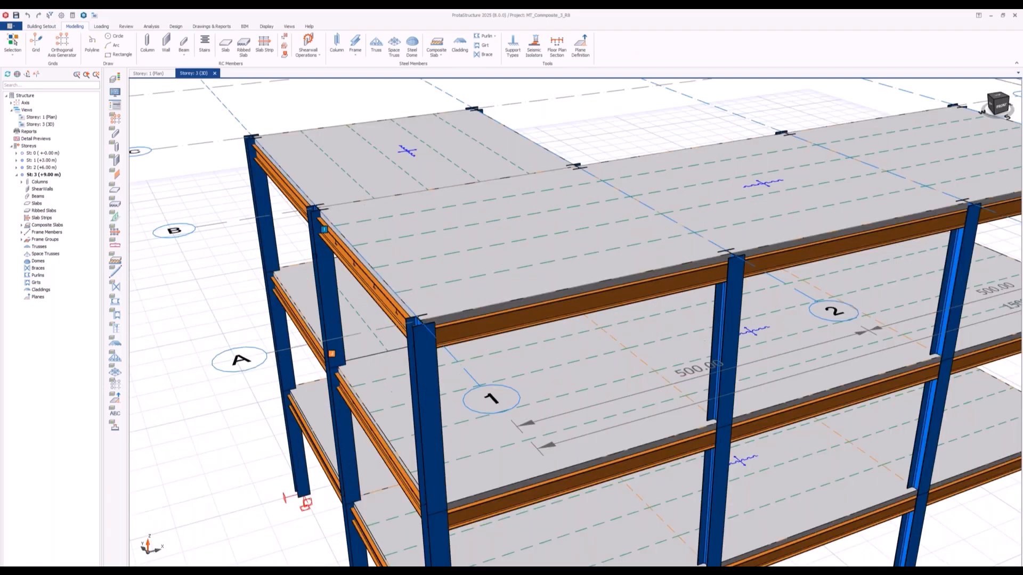
scroll(304, 282, "up", 3)
scroll(303, 282, "up", 3)
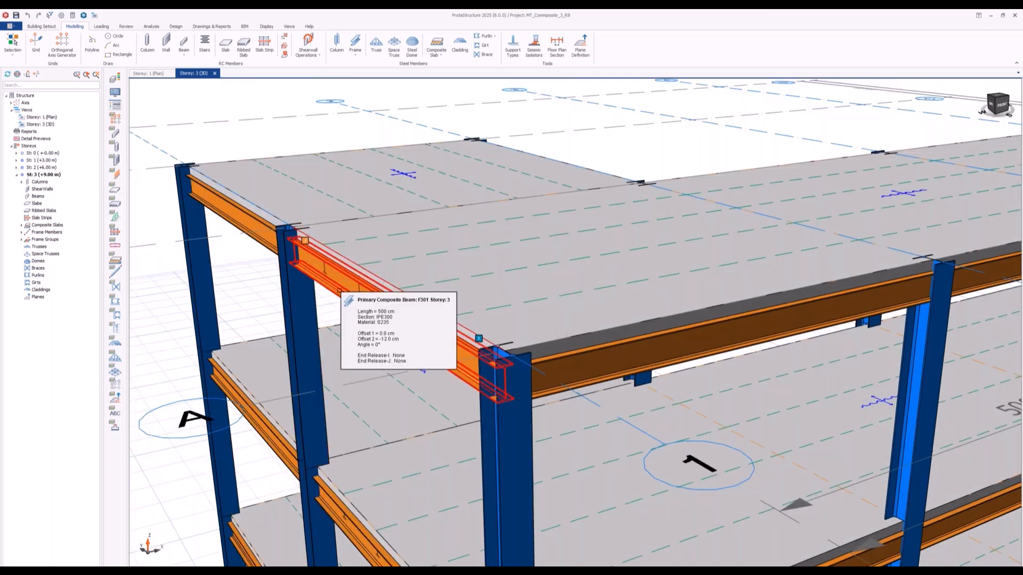
scroll(307, 239, "up", 3)
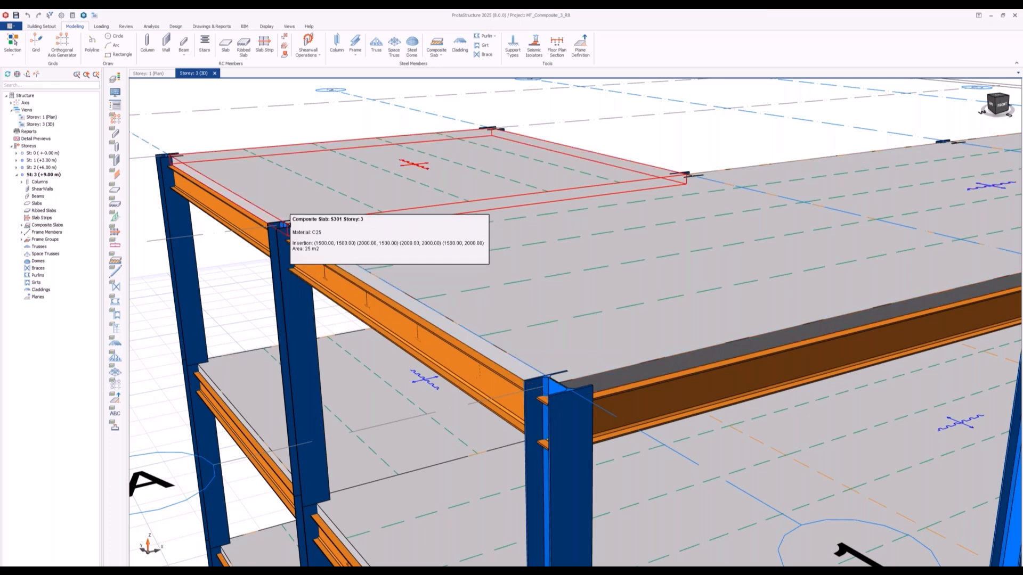
mouse_move(364, 337)
middle_mouse_down()
mouse_move(346, 315)
mouse_move(373, 325)
middle_mouse_up()
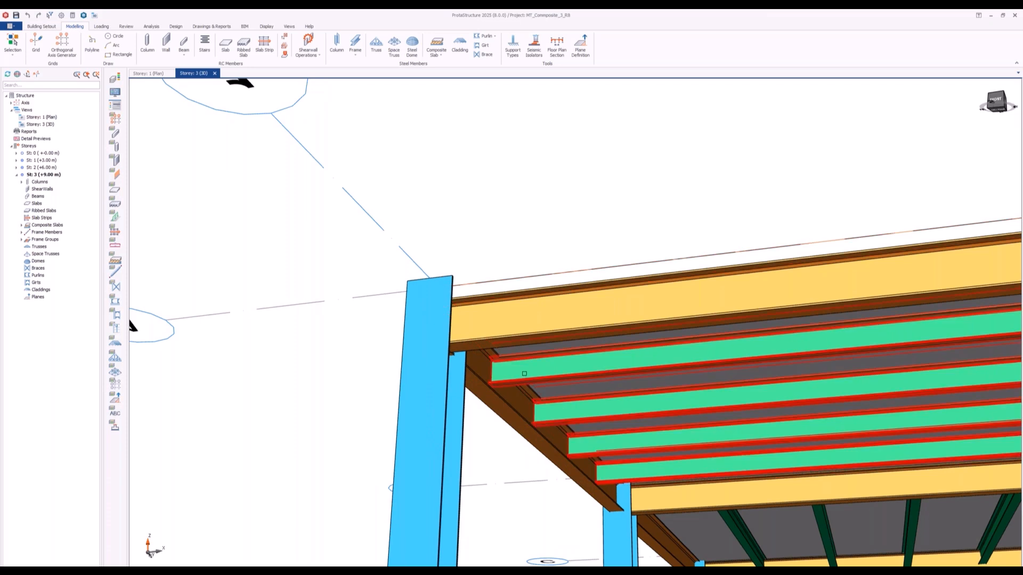
left_click(524, 373)
mouse_move(431, 379)
middle_mouse_down()
mouse_move(420, 386)
mouse_move(501, 410)
middle_mouse_up()
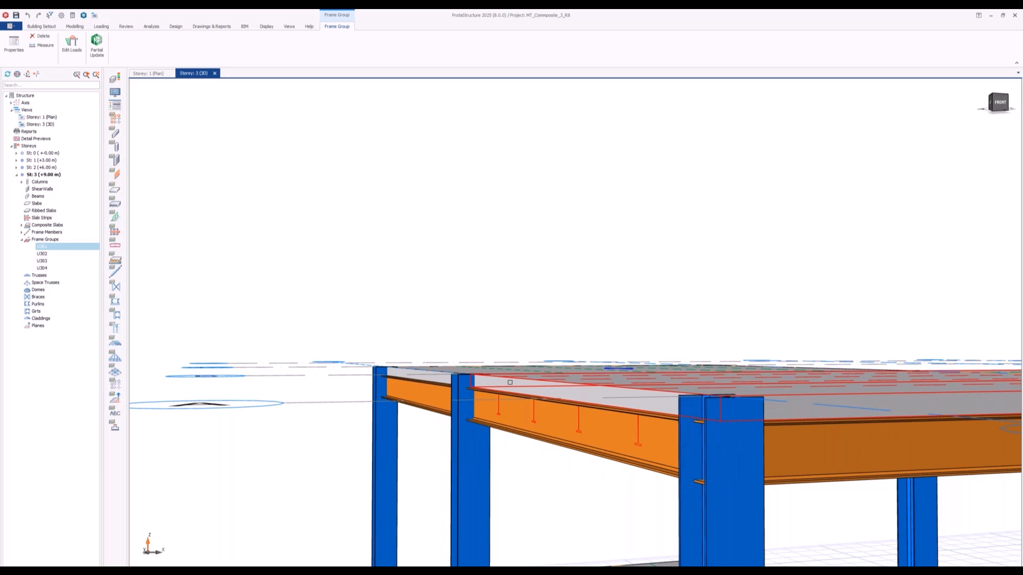
mouse_move(481, 370)
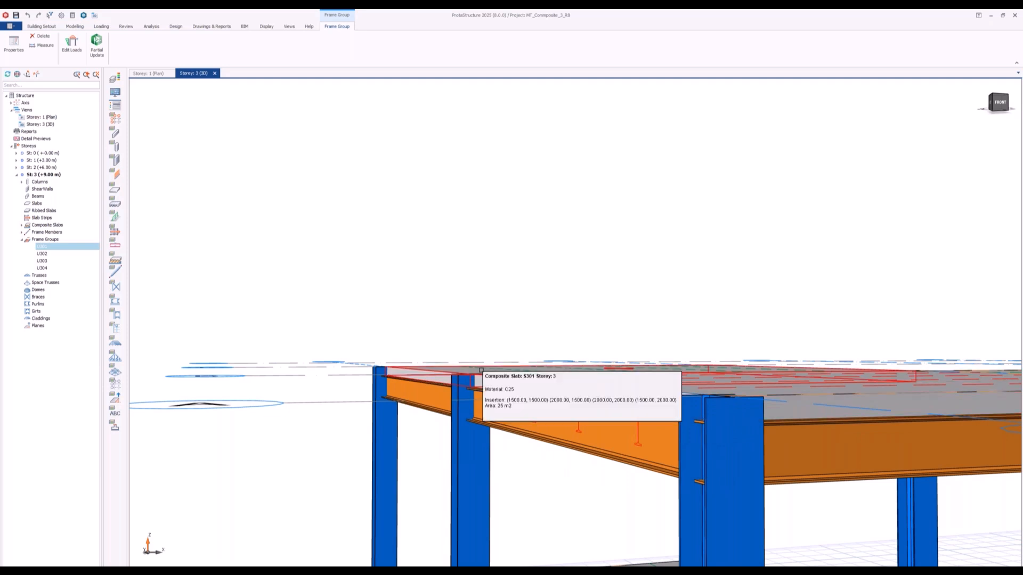
middle_click_drag(503, 425, 466, 389)
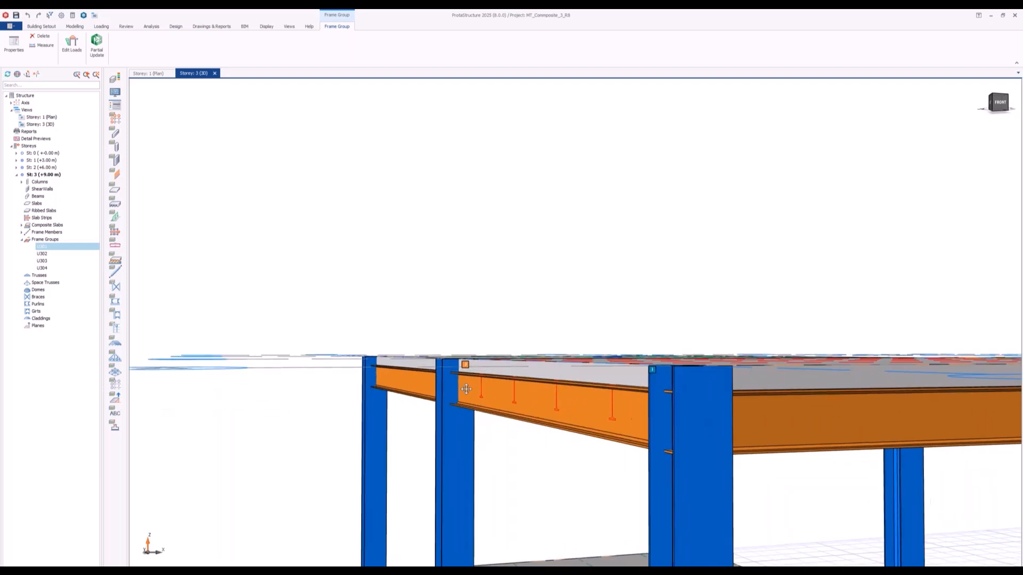
scroll(466, 389, "up", 3)
mouse_move(447, 350)
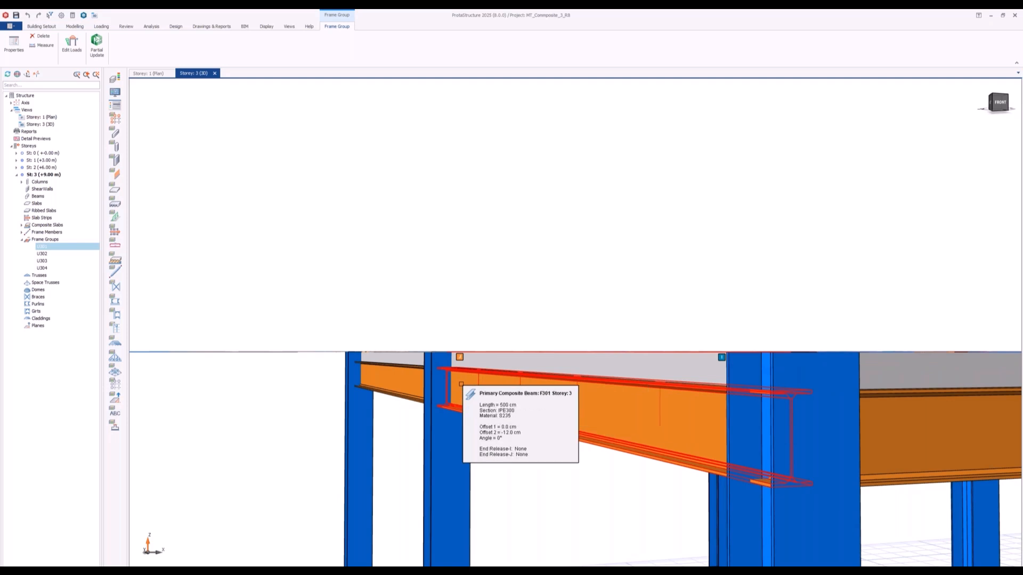
Step: Check the analytical and physical offsets in the 3D properties of storey 3 primary composite beam F301
left_click(462, 384)
right_click(387, 226)
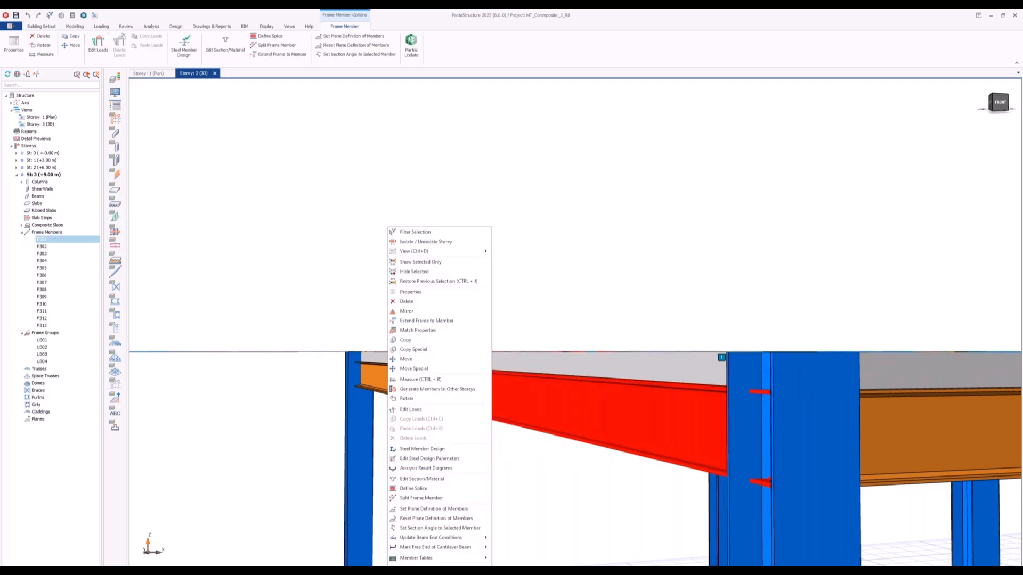
left_click(402, 293)
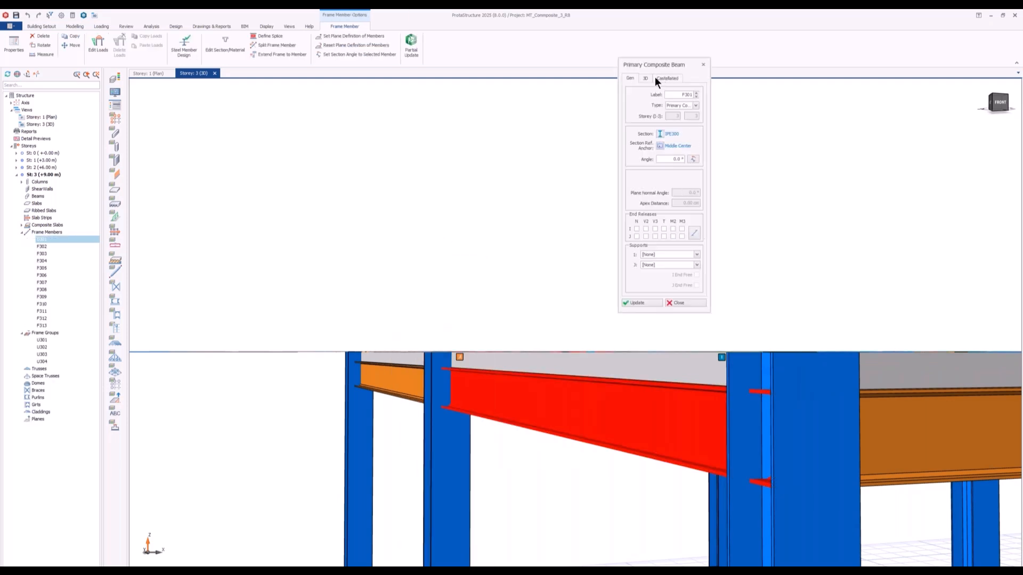
left_click(644, 79)
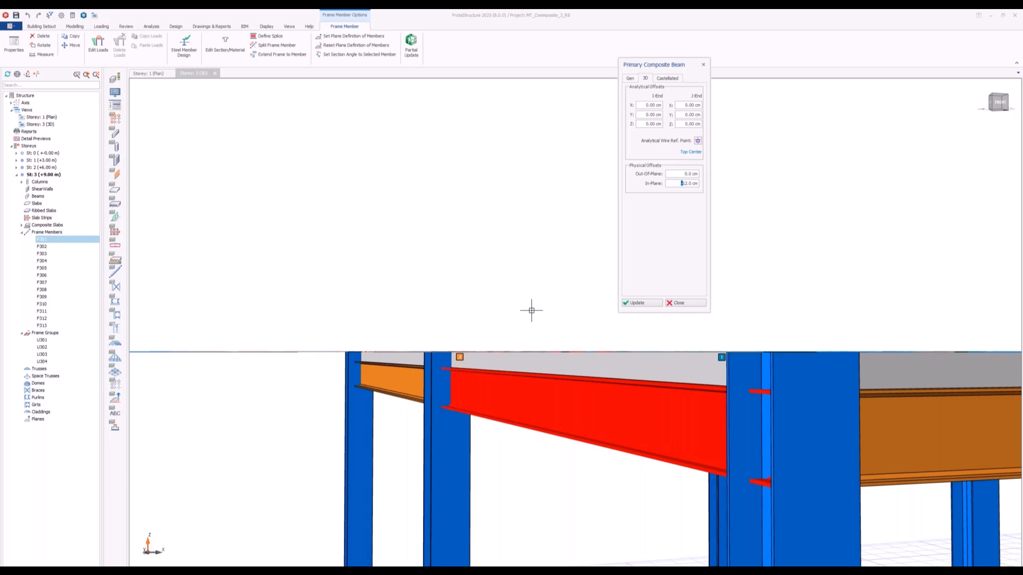
left_click(694, 303)
left_click(515, 268)
middle_click_drag(458, 279, 459, 306)
middle_click_drag(528, 423, 469, 352)
scroll(457, 384, "down", 2)
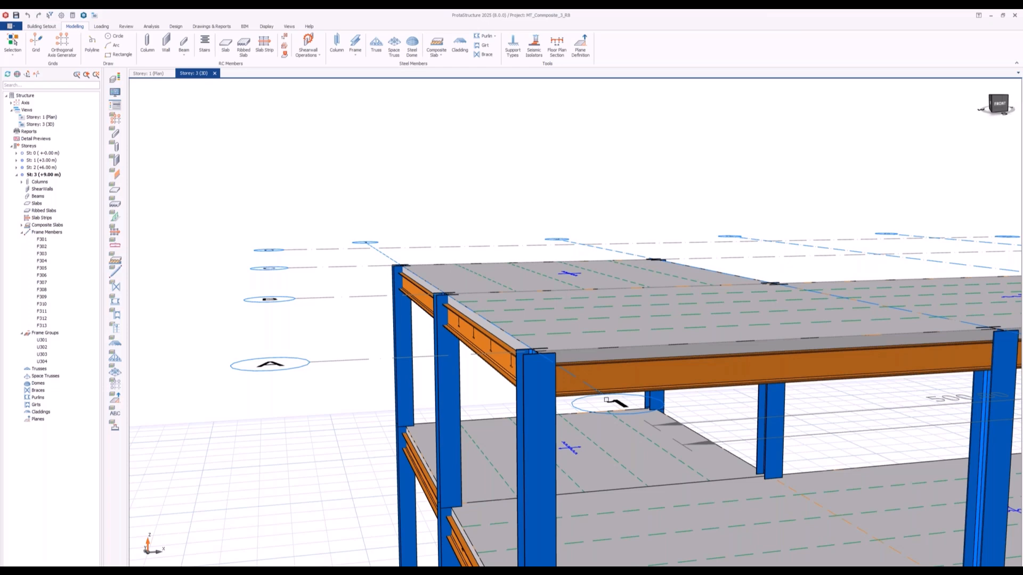
middle_click_drag(609, 402, 543, 355)
Step: Run the building analysis and close its dialog once it completes
left_click(151, 27)
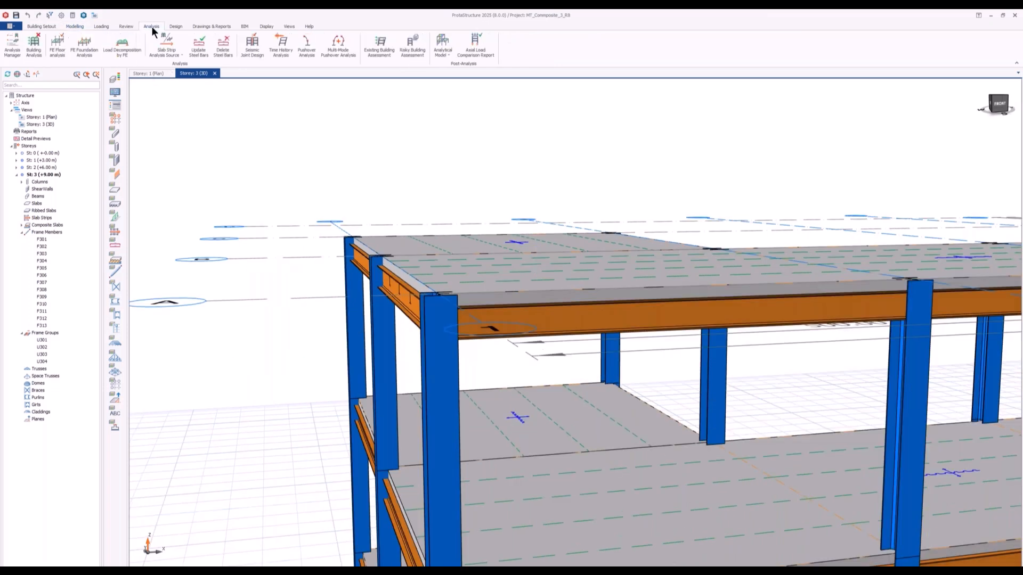
left_click(39, 52)
left_click(484, 174)
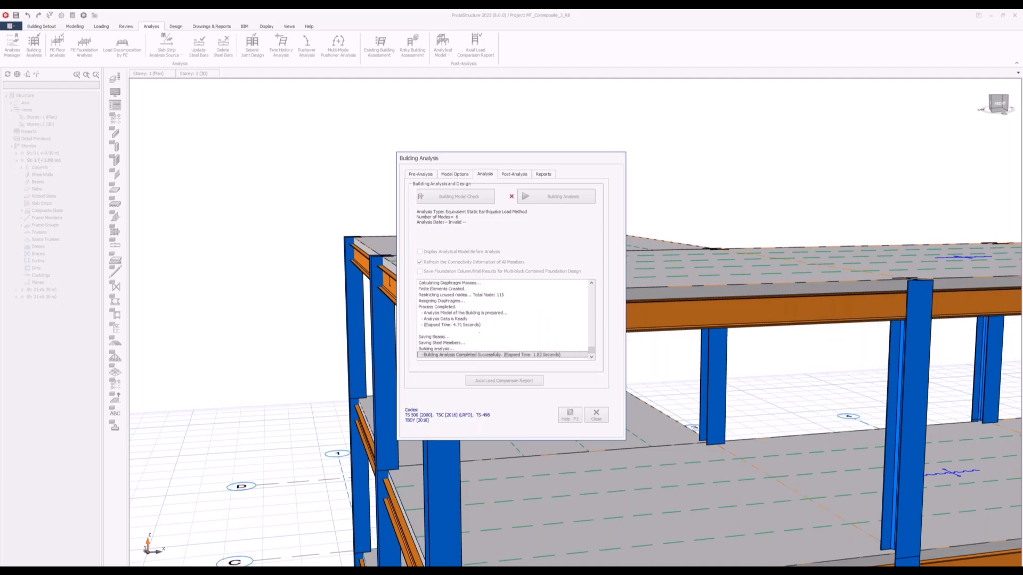
left_click(586, 416)
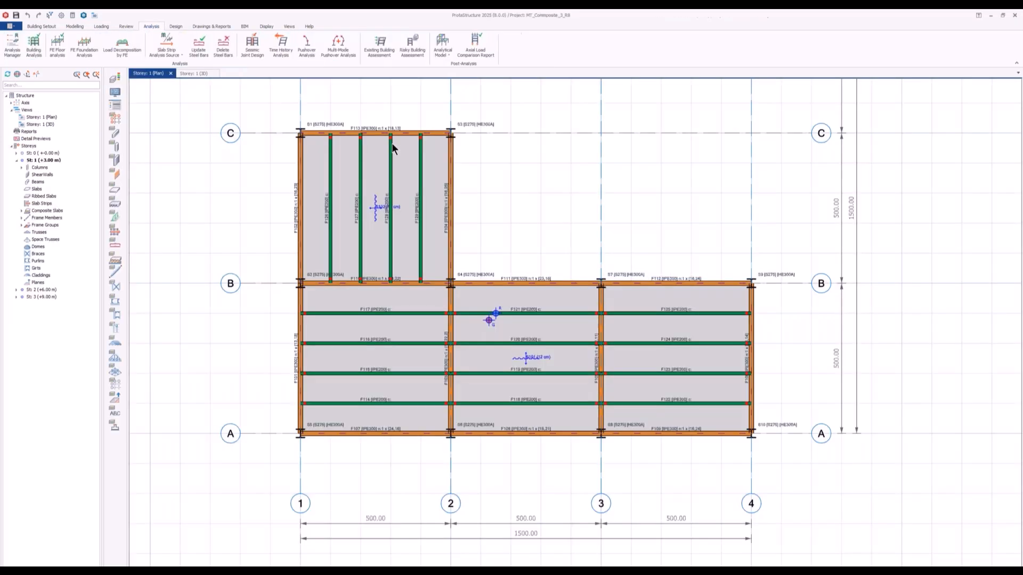
Step: Examine the displaced shape under dead load G in the building analysis model, and close the model view
left_click(448, 49)
left_click(458, 59)
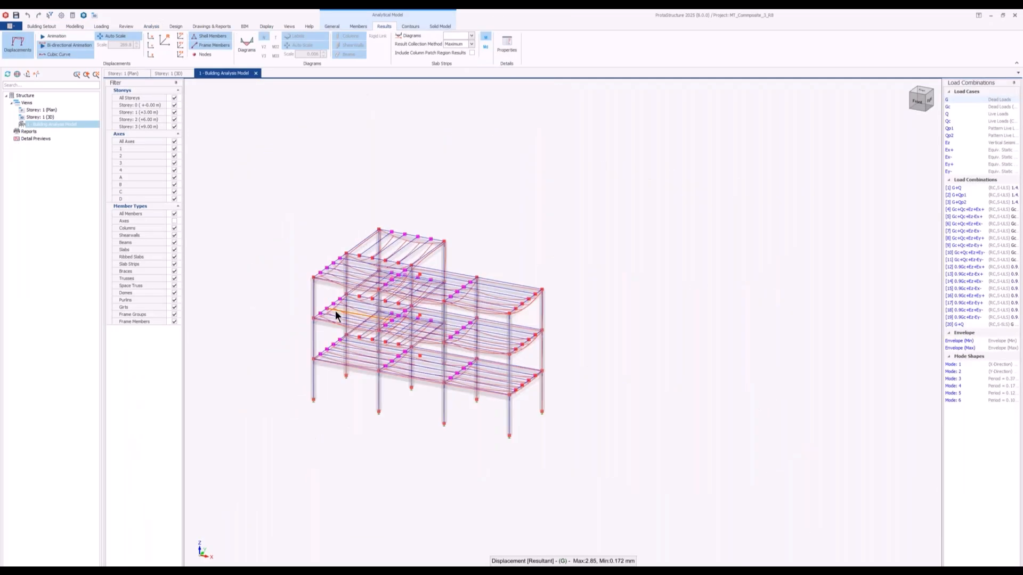
scroll(336, 316, "up", 2)
scroll(335, 315, "up", 2)
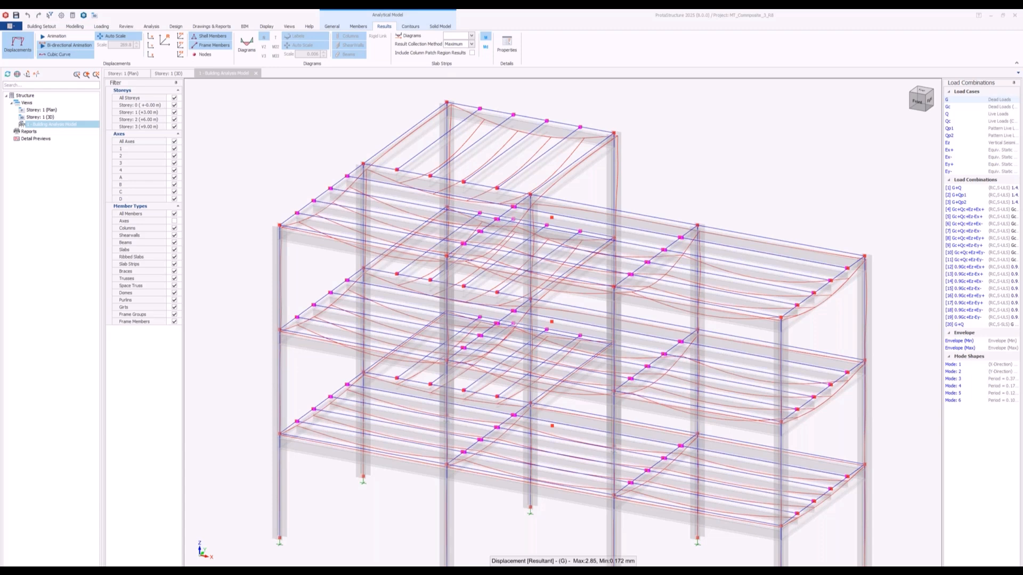
middle_click_drag(420, 338, 235, 226)
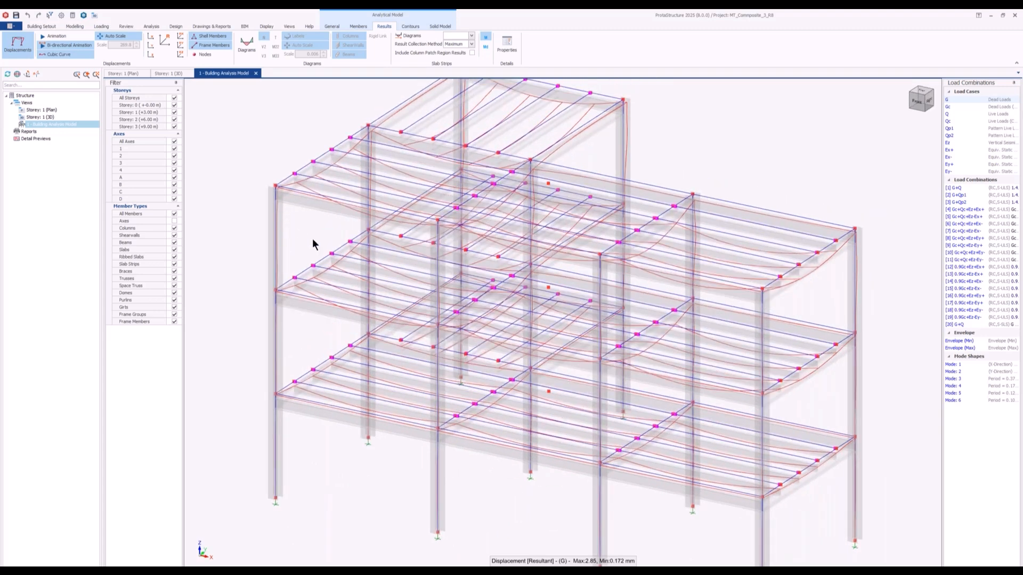
left_click(256, 73)
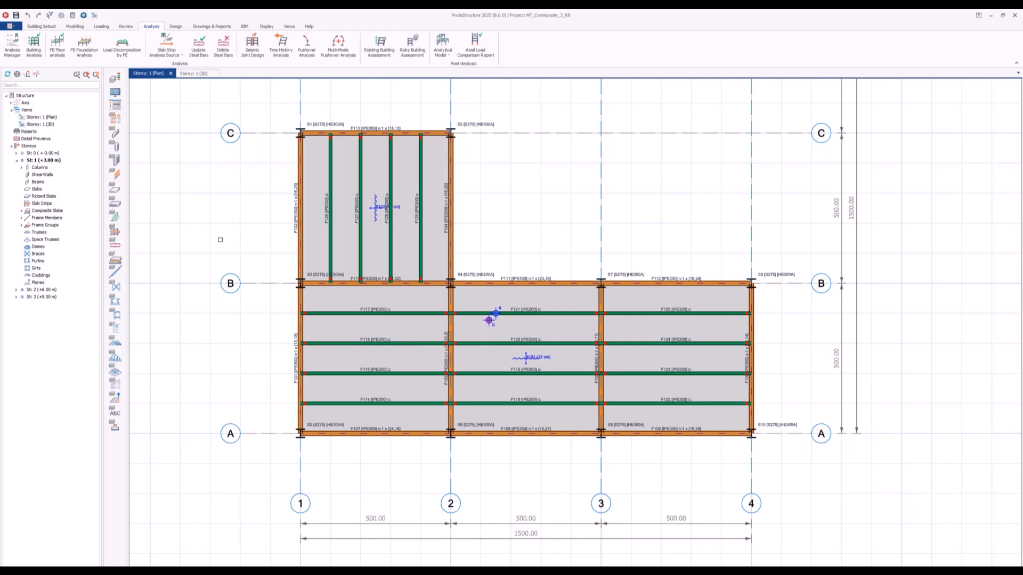
Step: Run the composite beam design check on all members
left_click(213, 26)
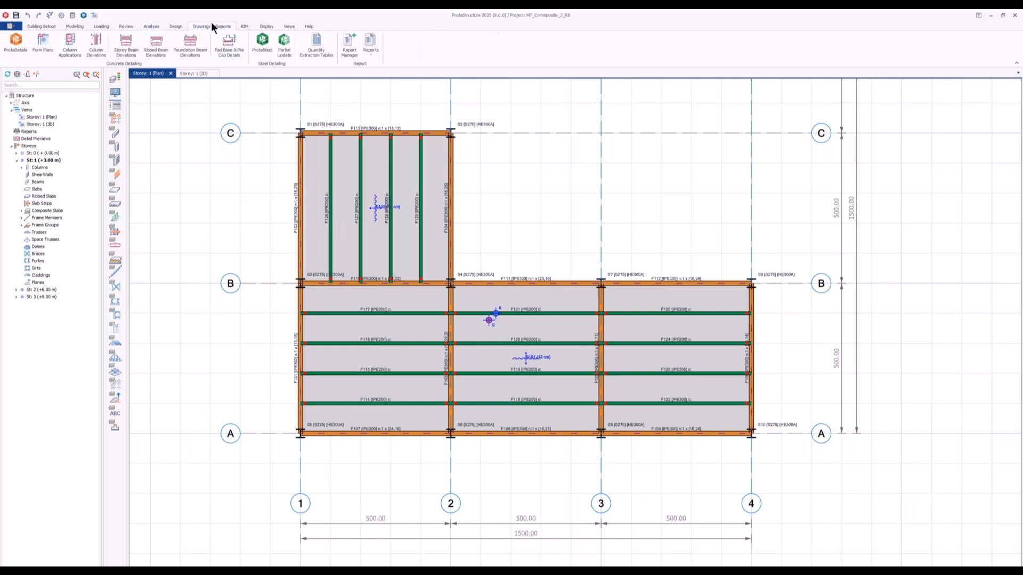
left_click(175, 26)
left_click(506, 47)
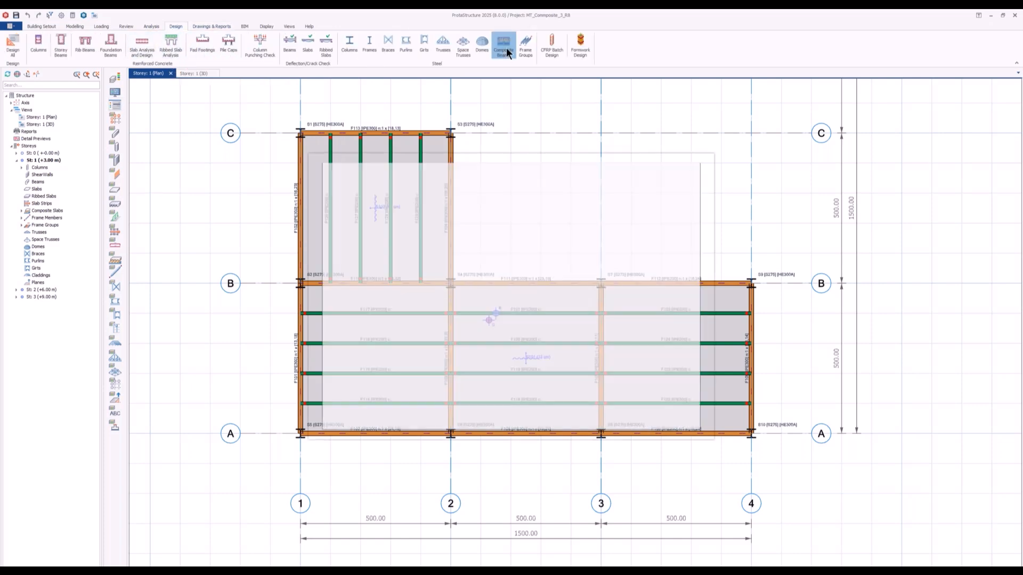
left_click(342, 185)
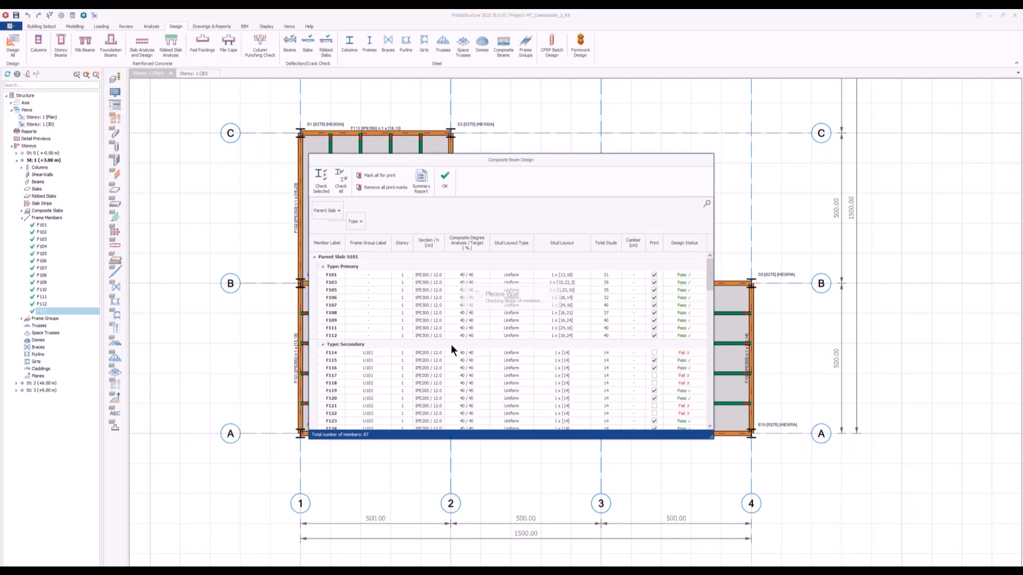
Step: Open the design summary of secondary composite beam F114 and examine its construction-stage major bending check
scroll(334, 317, "down", 2)
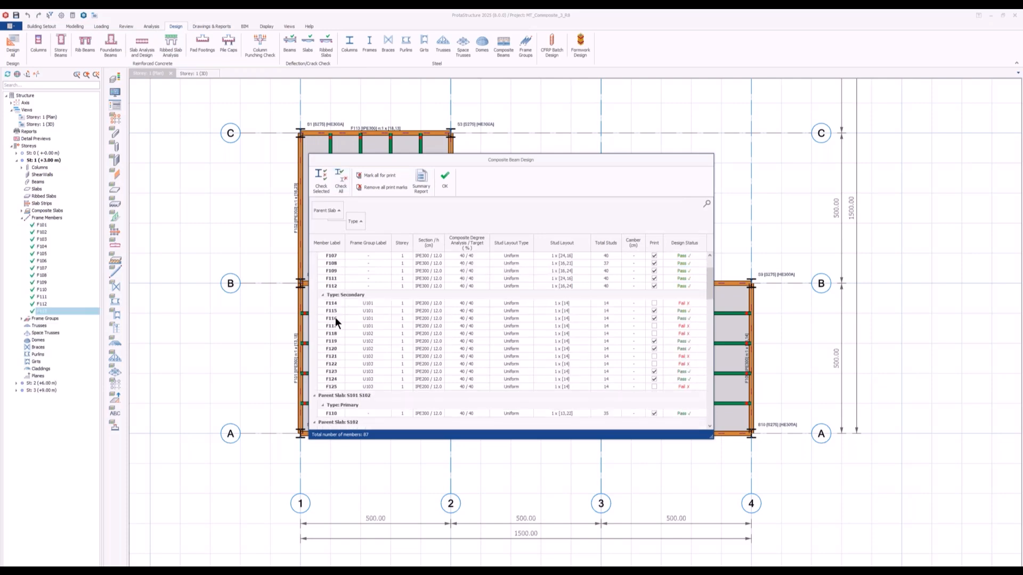
left_click(353, 302)
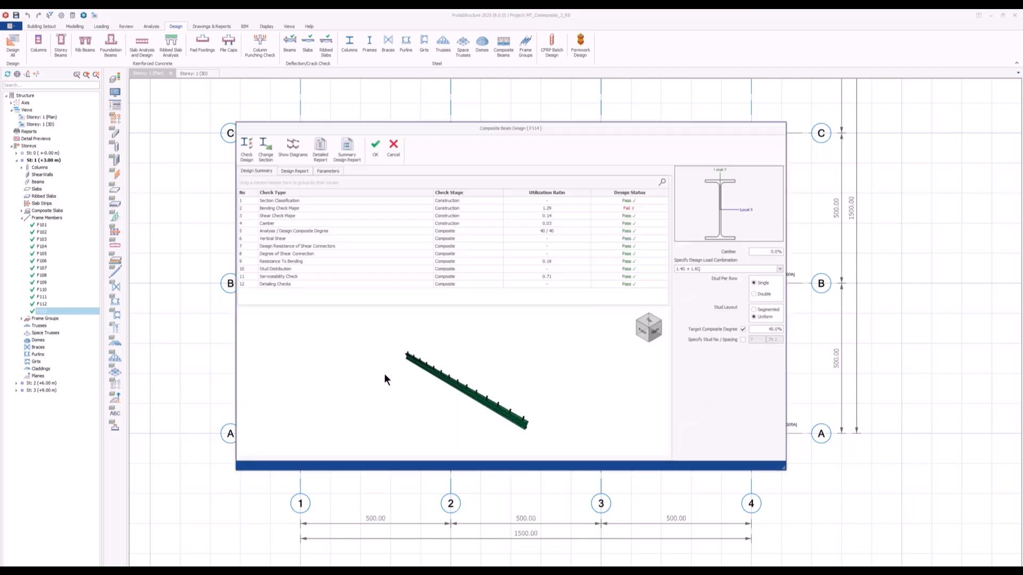
left_click(295, 209)
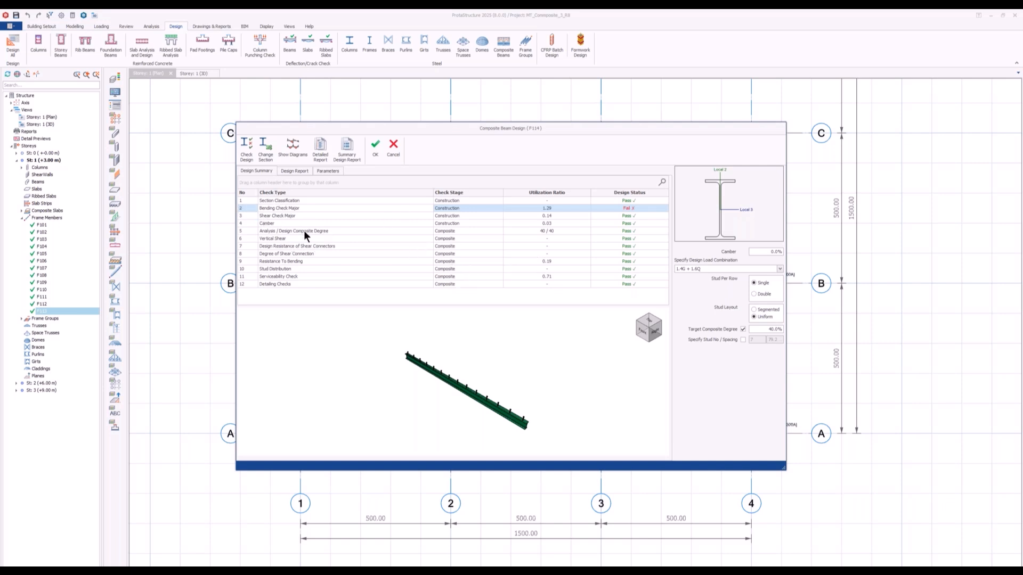
Step: Close the F114 design summary and open the design checks of secondary composite beam F115 to examine its utilization ratios
left_click(392, 152)
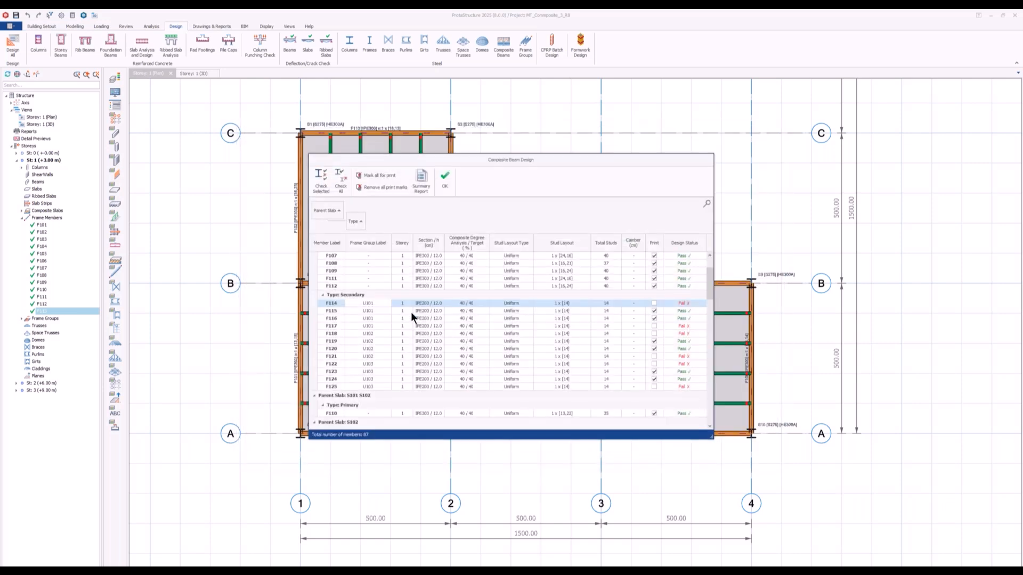
left_click(410, 311)
double_click(411, 311)
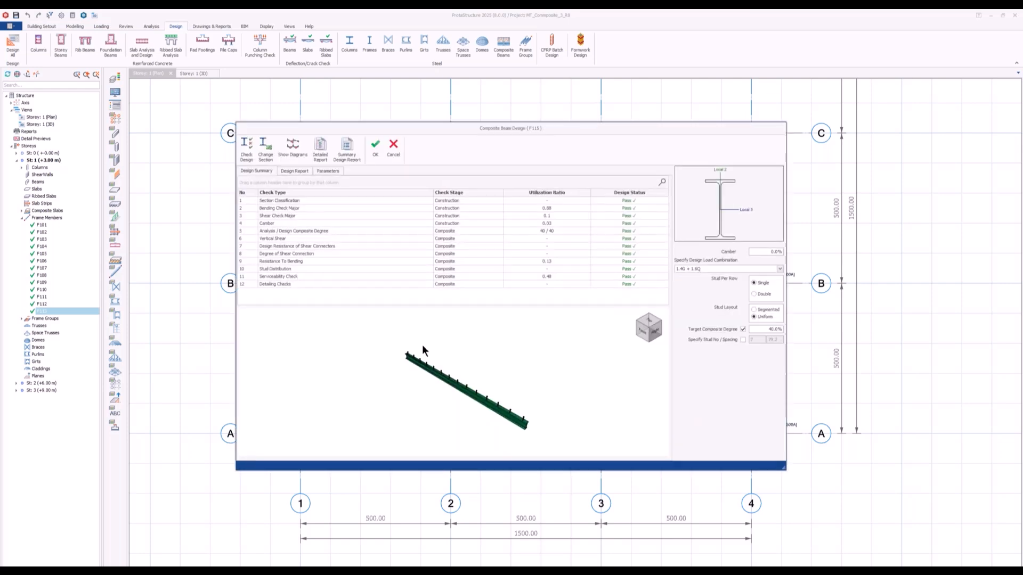
double_click(475, 129)
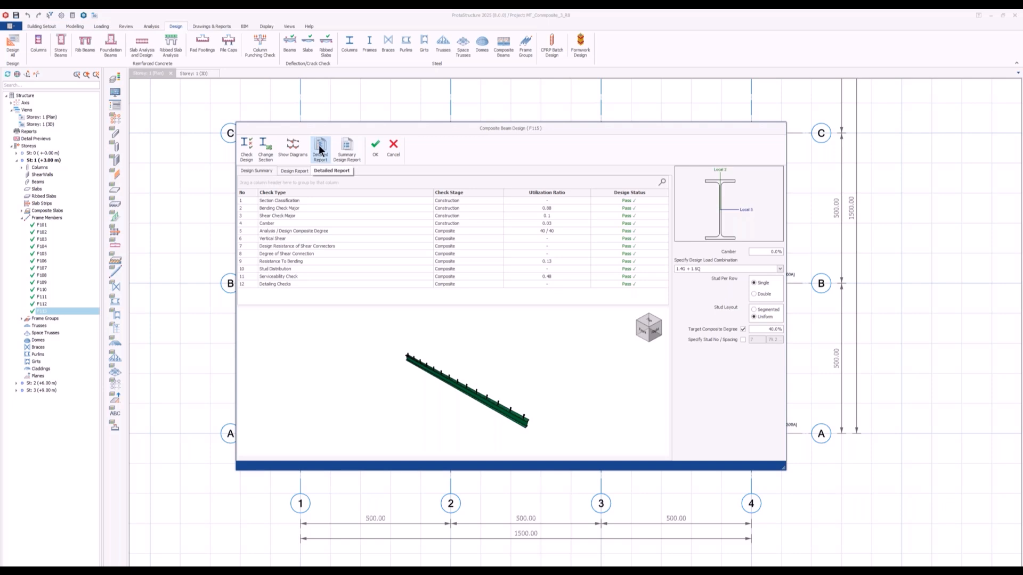
Step: Read the F115 composite design report through its section properties, moment of inertia and stage loads, and cancel the beam design
left_click(288, 170)
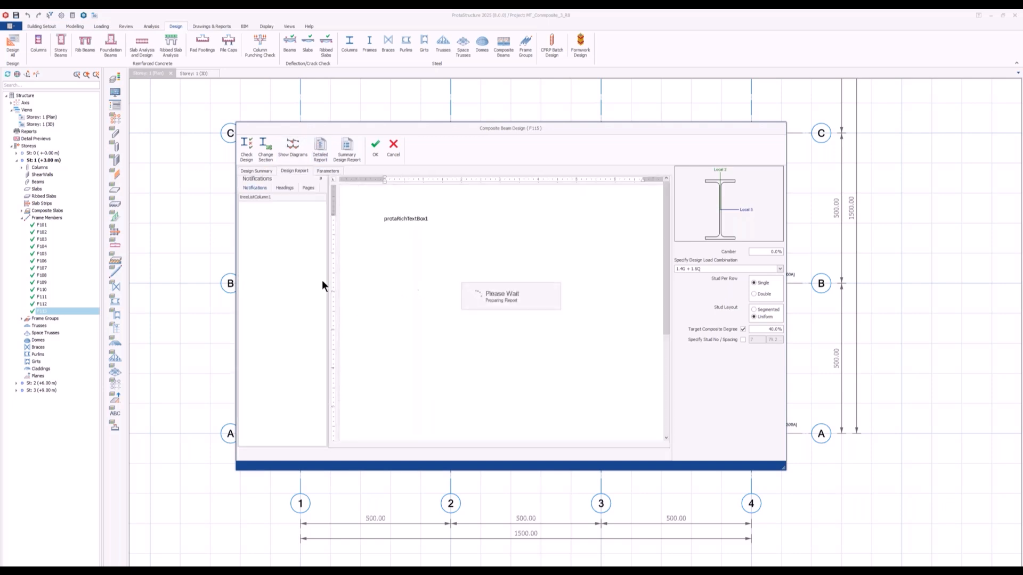
scroll(408, 277, "down", 3)
left_click_drag(456, 127, 476, 43)
left_click_drag(486, 390, 461, 526)
scroll(515, 303, "down", 6)
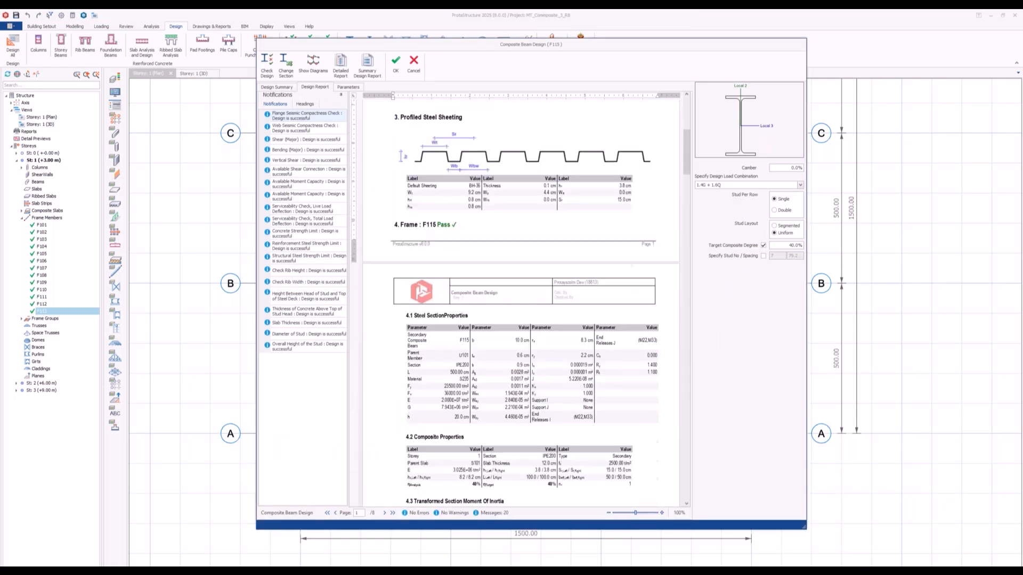
scroll(394, 288, "down", 2)
scroll(467, 312, "down", 2)
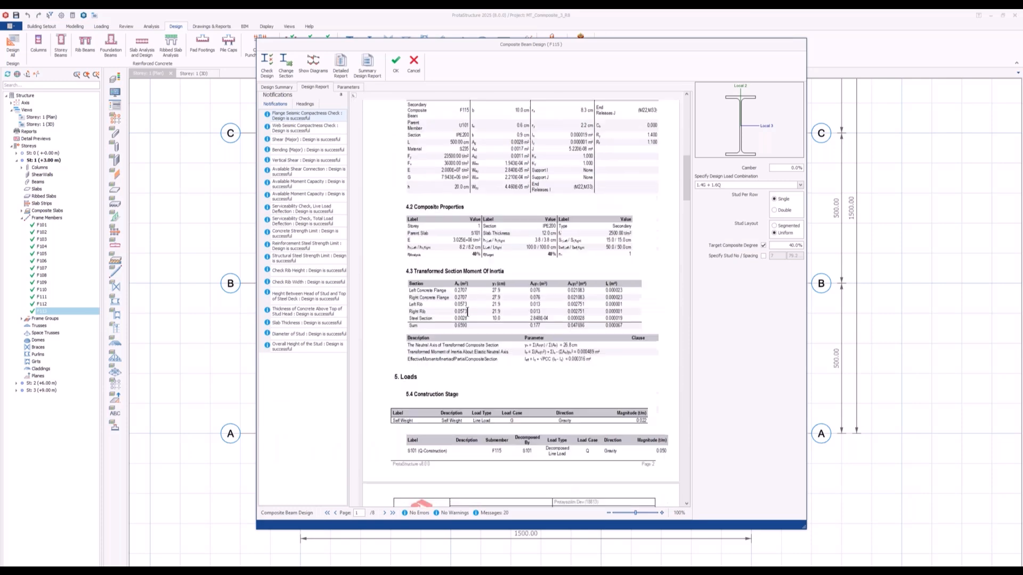
scroll(467, 312, "down", 3)
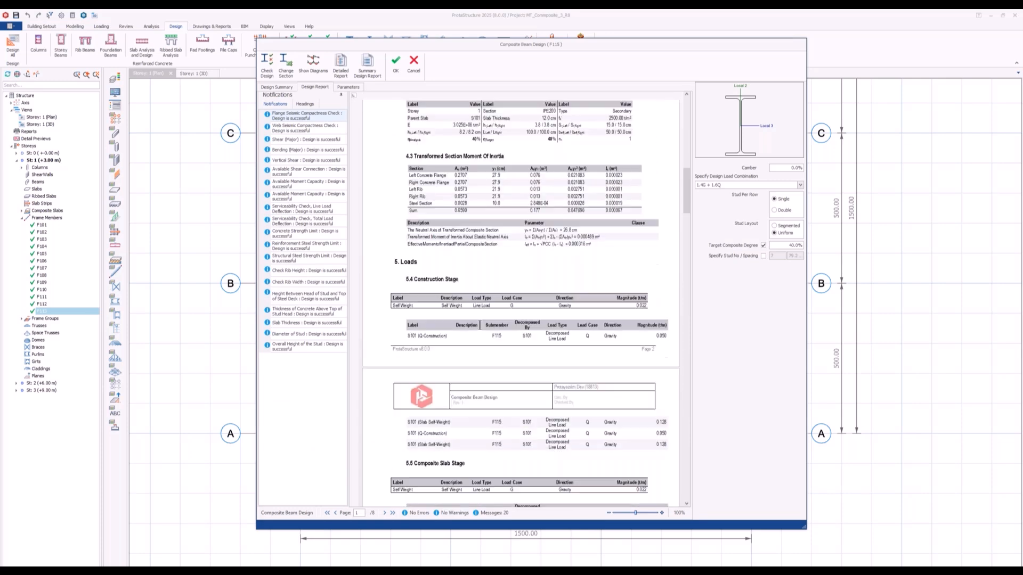
left_click_drag(484, 44, 327, 33)
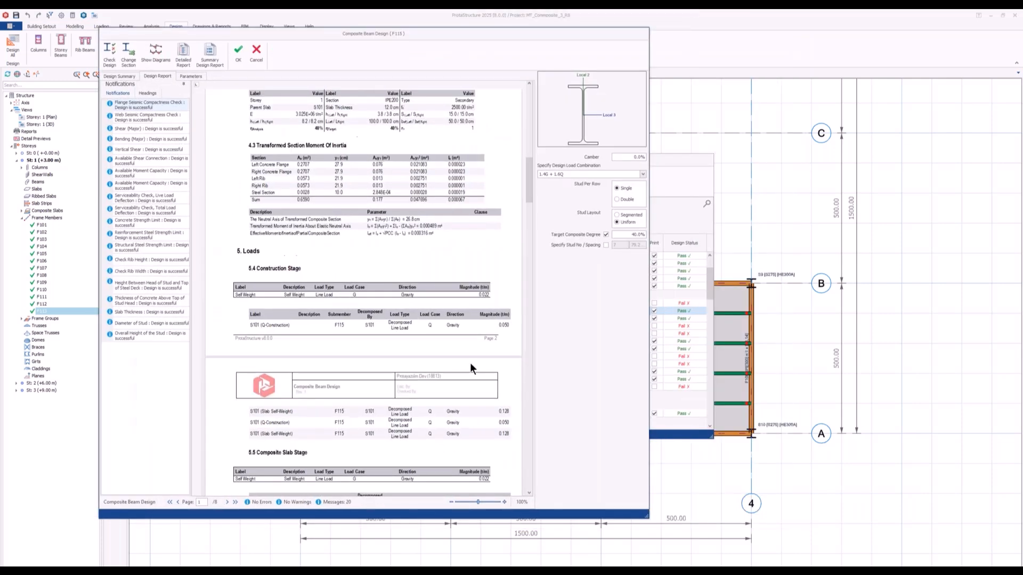
left_click(625, 234)
left_click(256, 57)
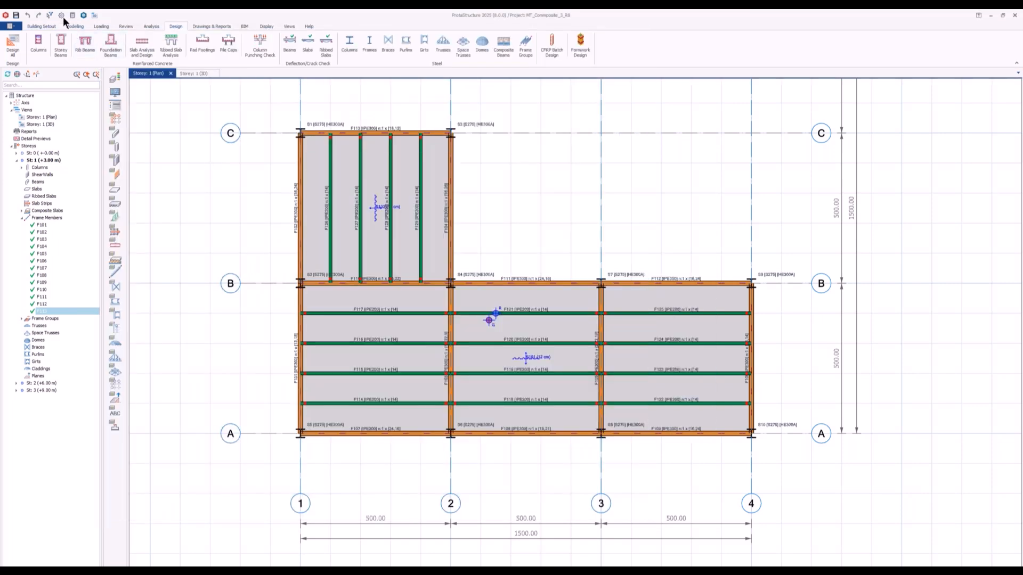
Step: Review the general composite member settings and the stud library behind the default stud, and cancel the project options
left_click(60, 15)
left_click(358, 308)
left_click(601, 193)
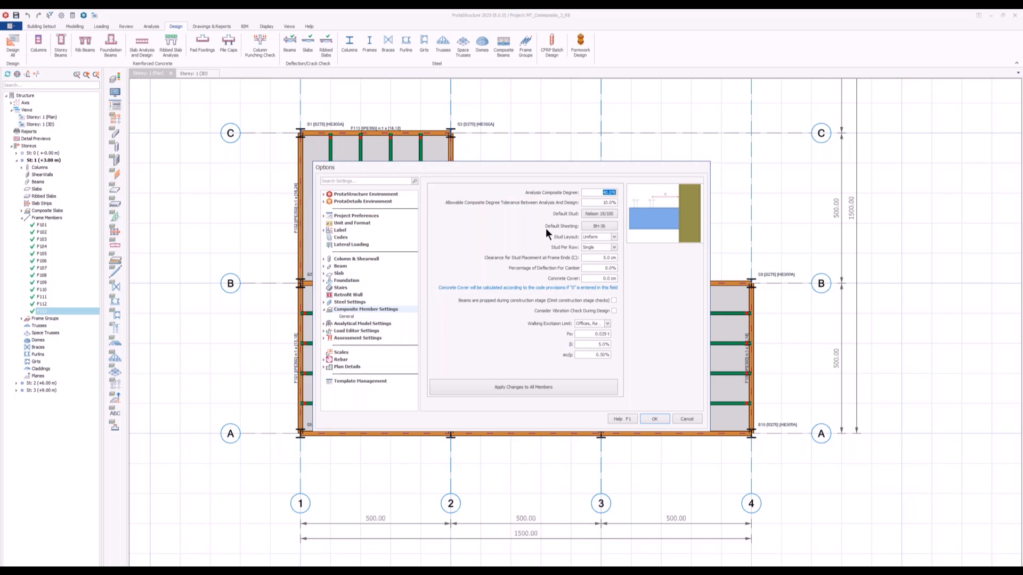
left_click(597, 214)
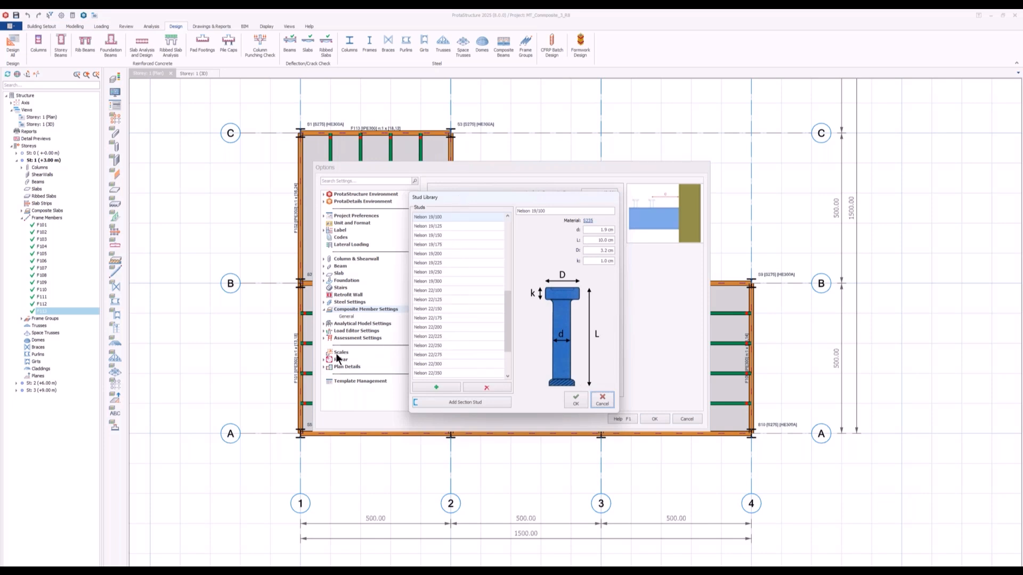
left_click(603, 400)
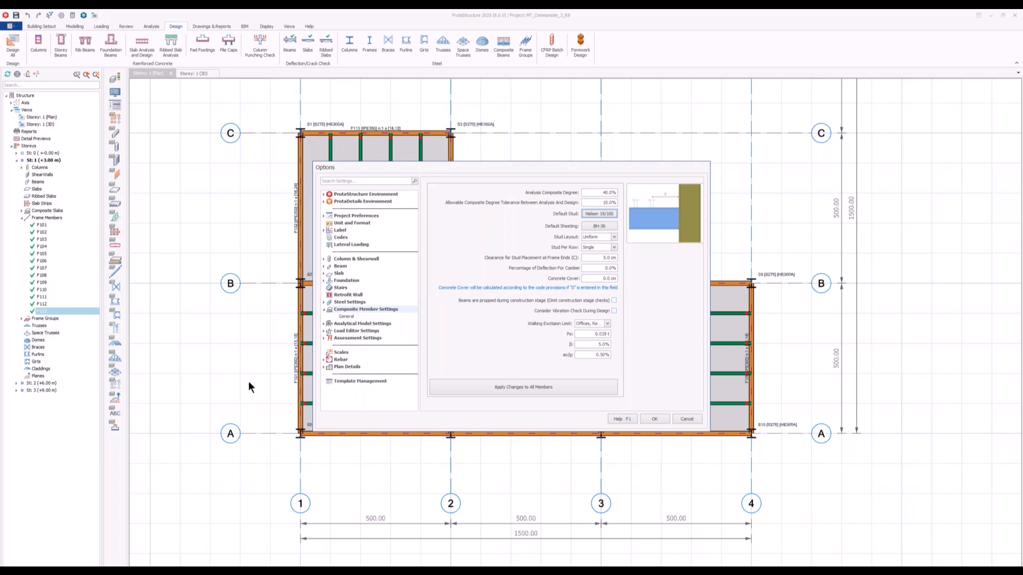
left_click(688, 419)
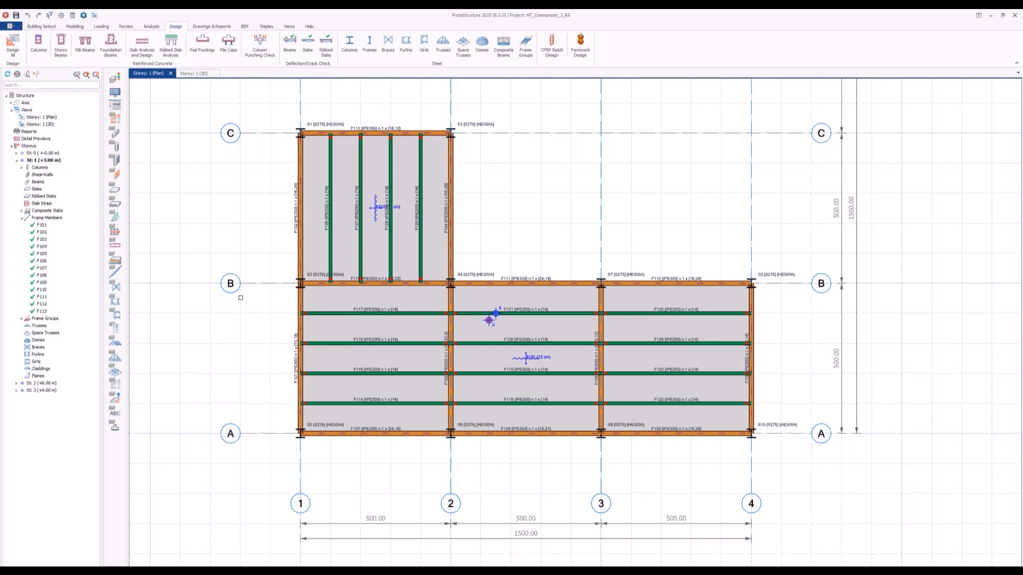
Step: Open the project PS2022_Irregular_FlatSlab_R7_R8 without saving changes to the current project
left_click(41, 26)
left_click(29, 43)
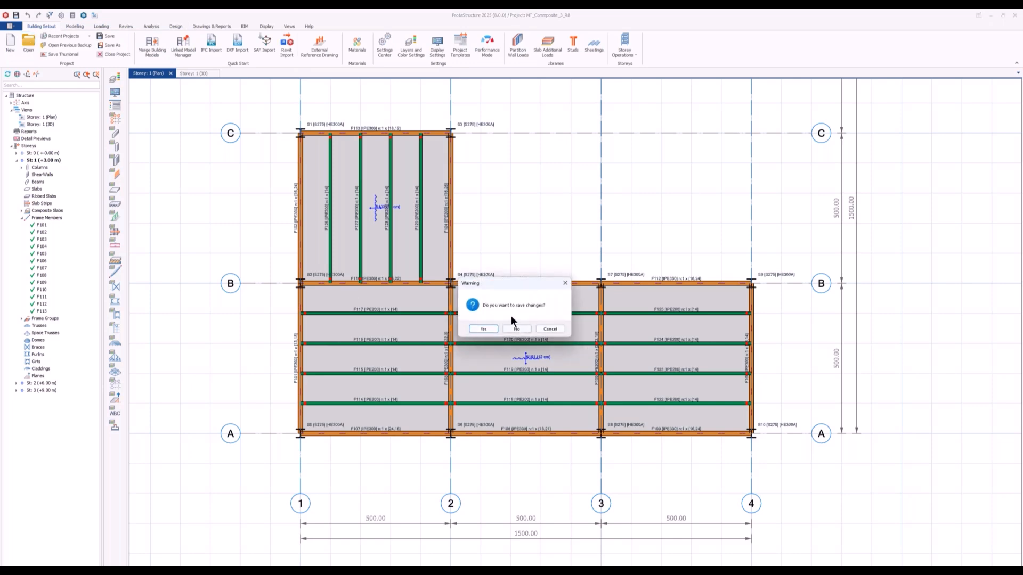
left_click(516, 328)
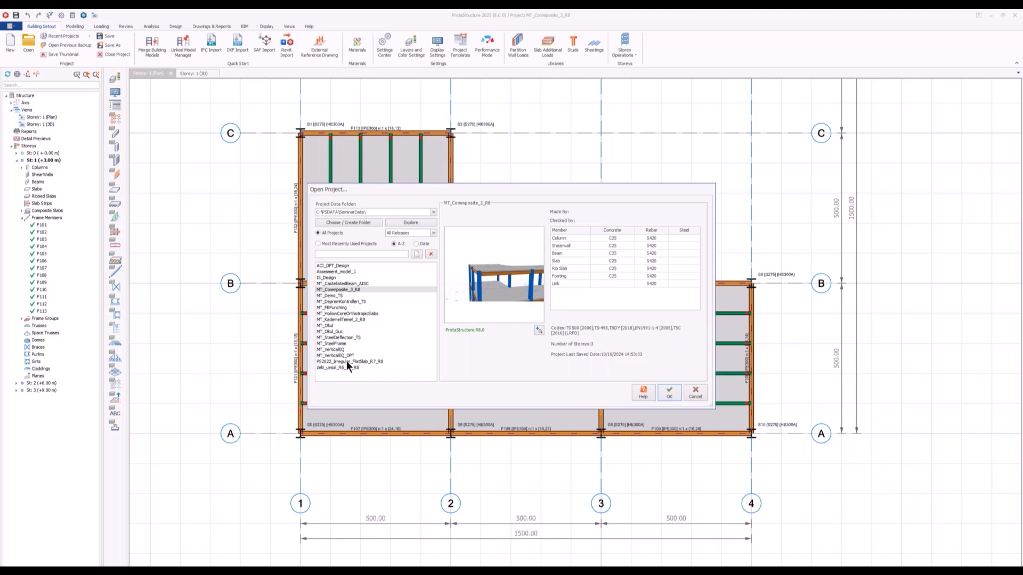
left_click(344, 361)
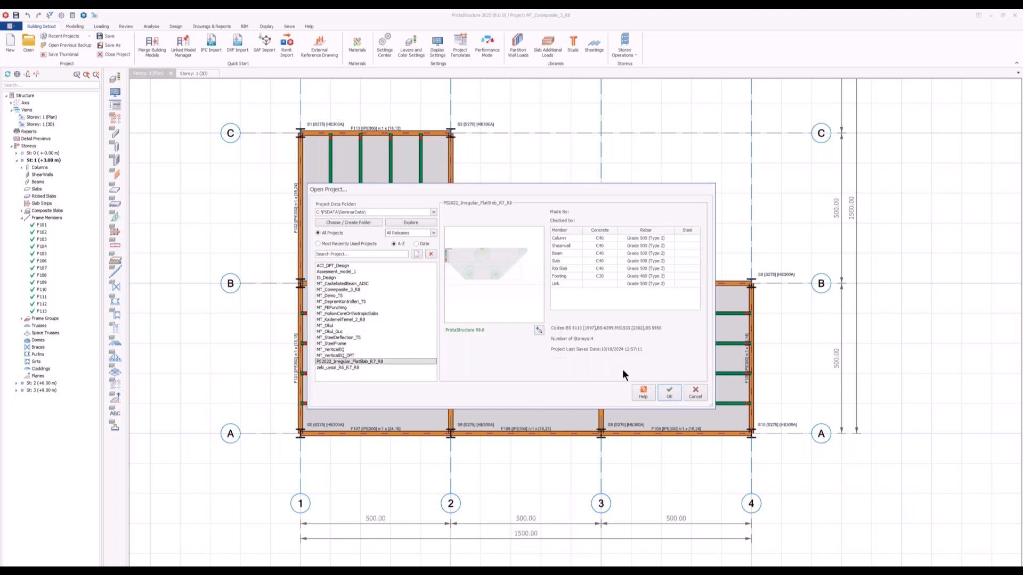
left_click(669, 392)
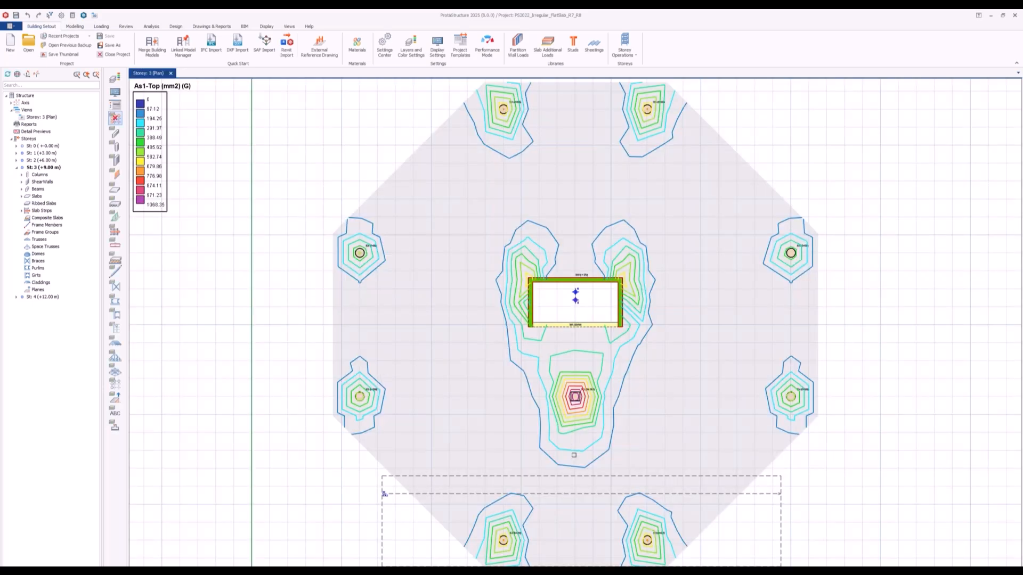
Step: Update the steel bars of the slab strip along the lower edge of the Storey 3 flat slab
middle_click_drag(572, 446, 486, 325)
scroll(306, 414, "up", 2)
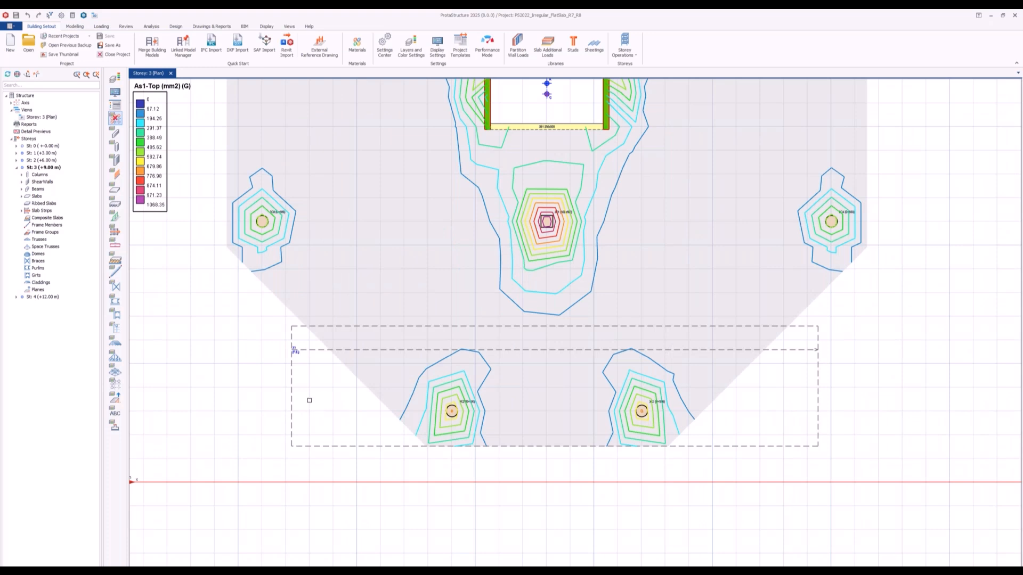
right_click(219, 355)
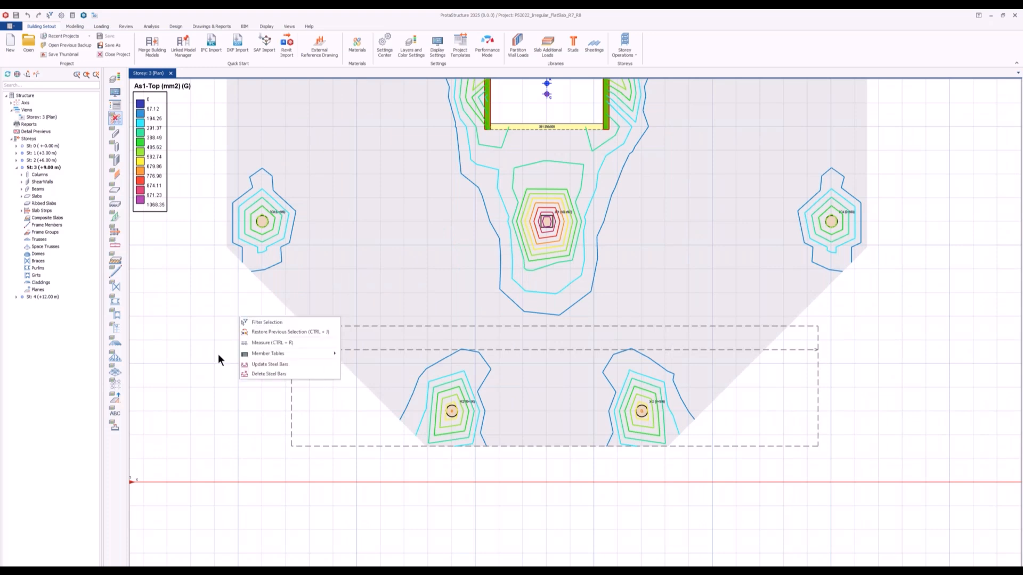
left_click(269, 364)
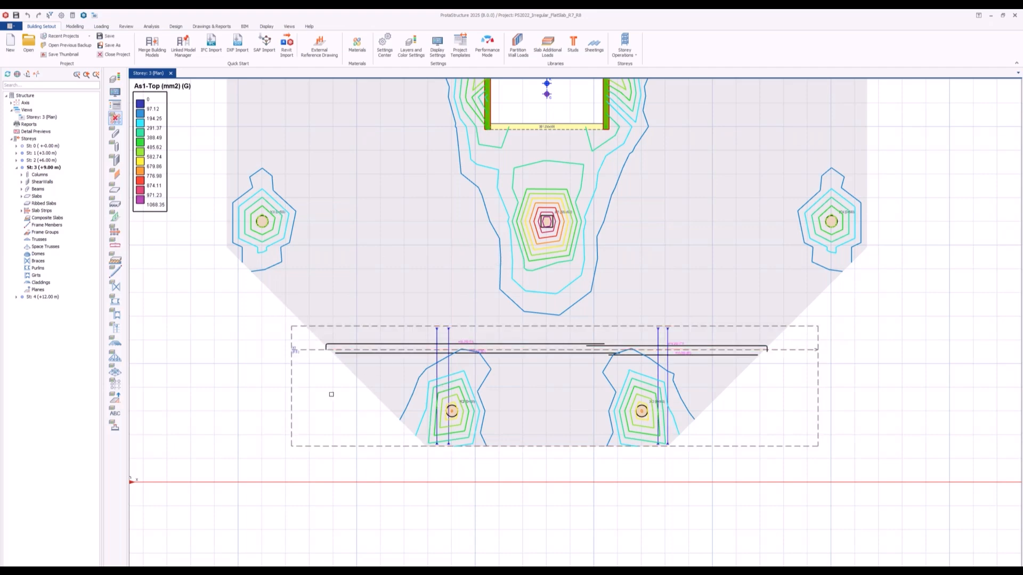
Step: Select slab strip X1 and examine its T1 and B1 steel bars, their labels and the bent bar end at the slab edge
scroll(325, 392, "up", 3)
scroll(281, 390, "down", 2)
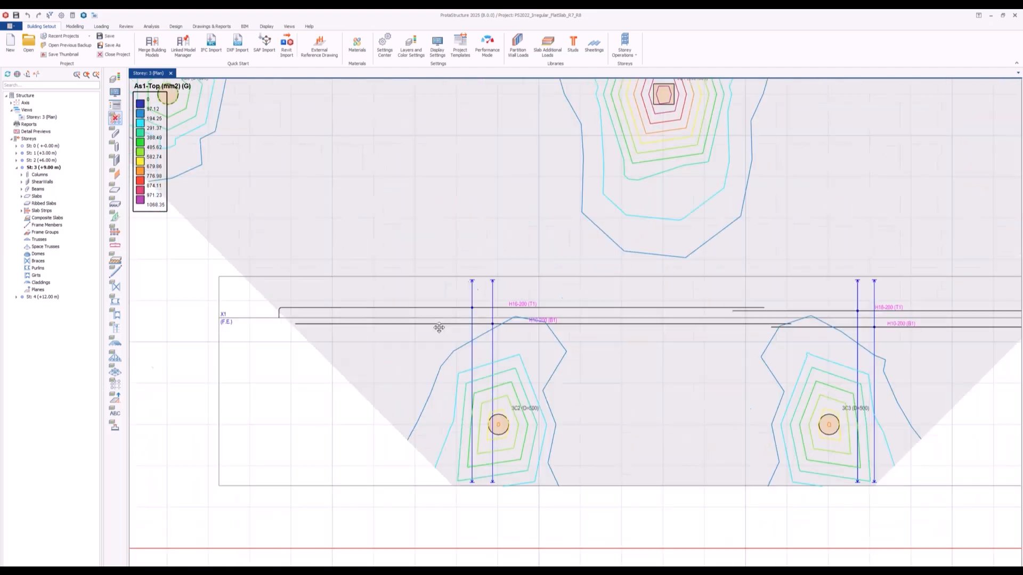
scroll(277, 317, "up", 3)
left_click(278, 317)
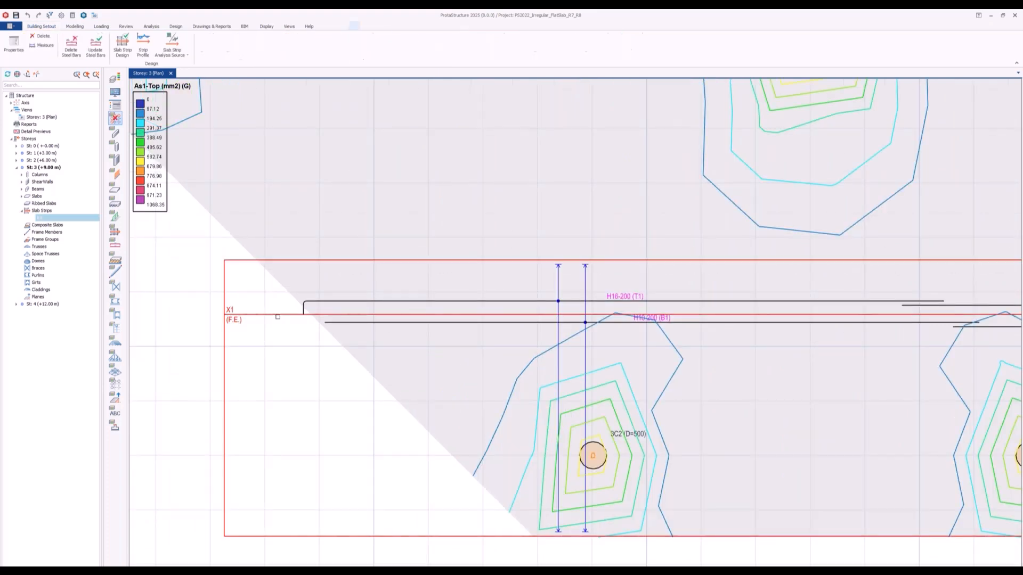
middle_click_drag(532, 413, 318, 412)
middle_click_drag(184, 391, 226, 383)
scroll(500, 261, "up", 2)
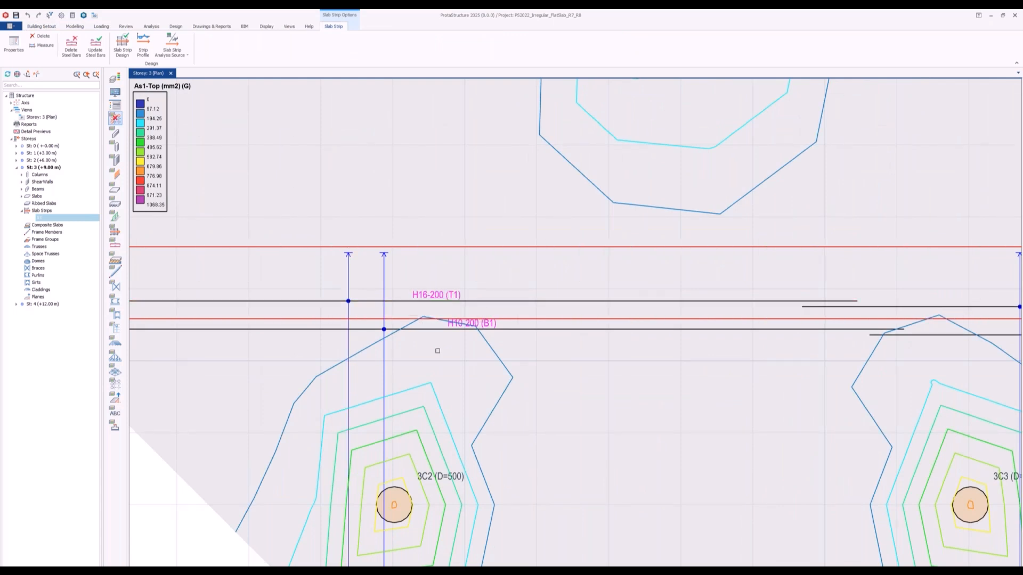
scroll(437, 350, "down", 1)
scroll(297, 324, "down", 1)
scroll(190, 355, "up", 1)
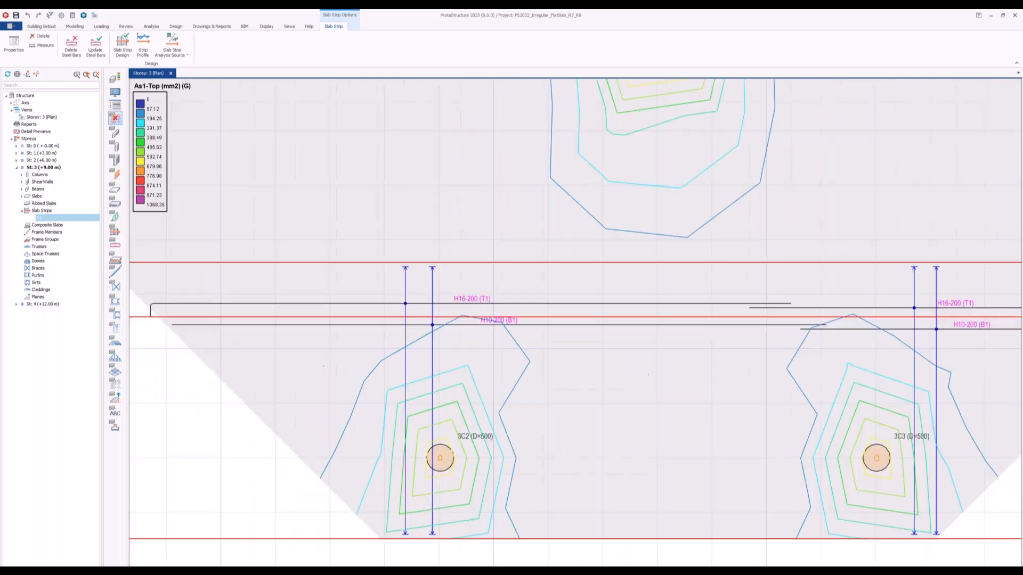
middle_click_drag(189, 354, 329, 348)
scroll(320, 352, "up", 1)
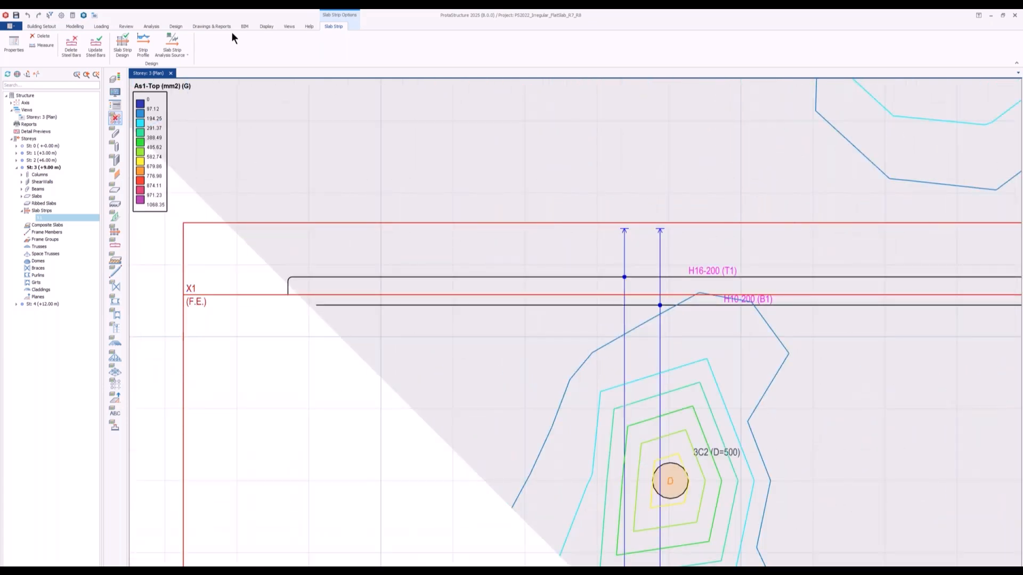
Step: Open the building analysis model and turn off the displacement display
left_click(161, 26)
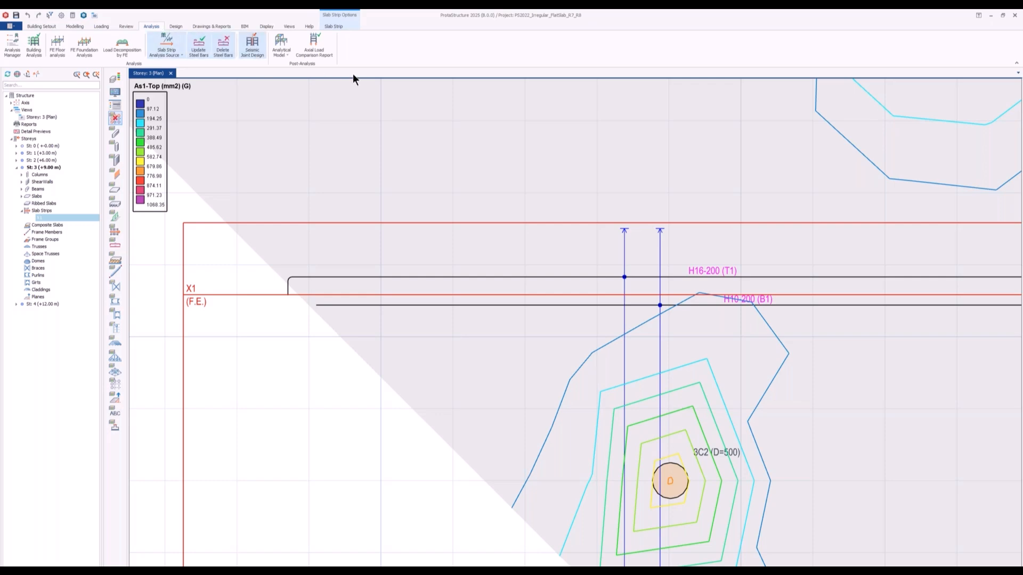
left_click(278, 52)
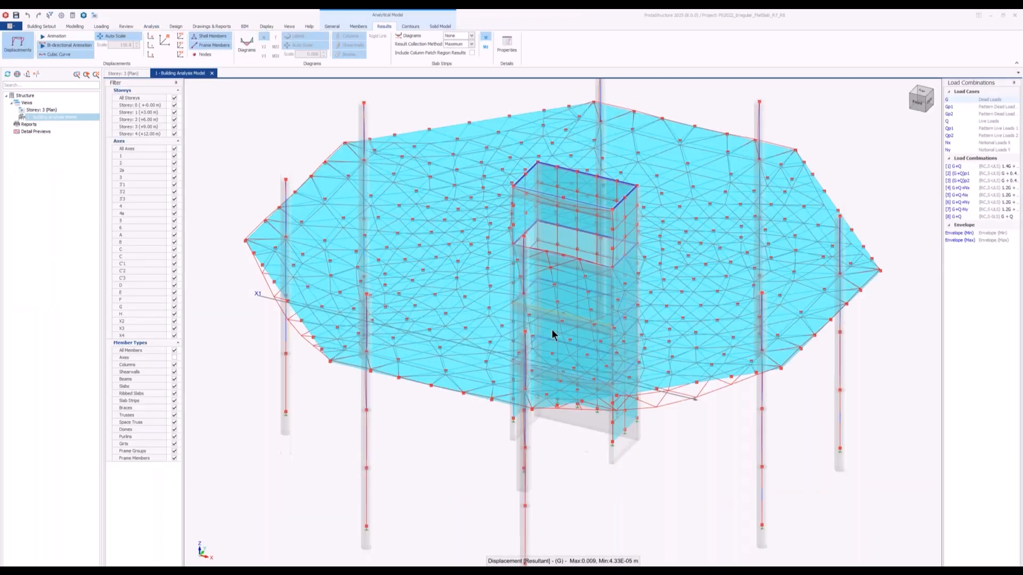
left_click(17, 45)
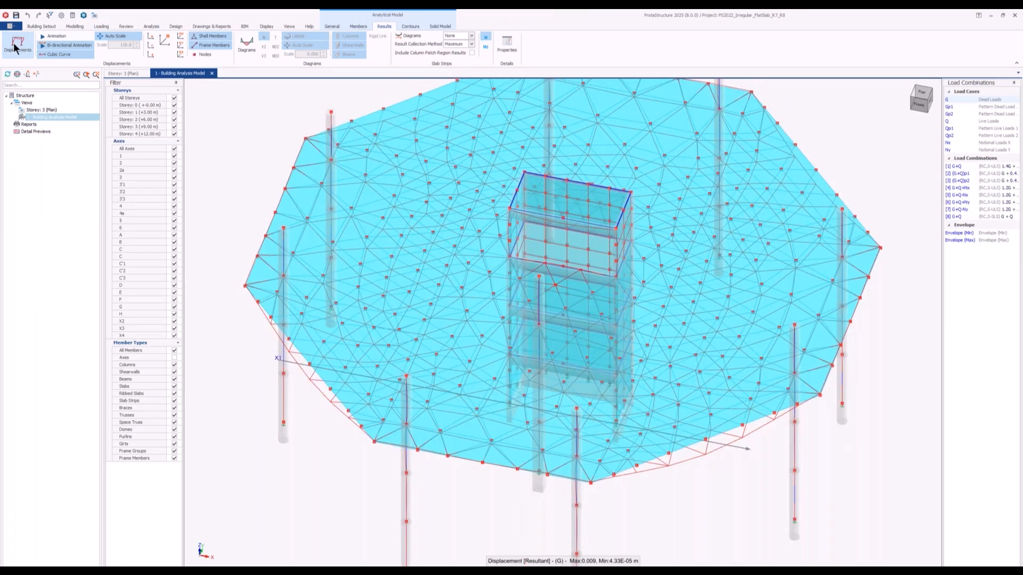
Step: Display the result diagram of Storey 3 slab strip X1 and examine it along the slab edge and over the columns
scroll(371, 365, "up", 5)
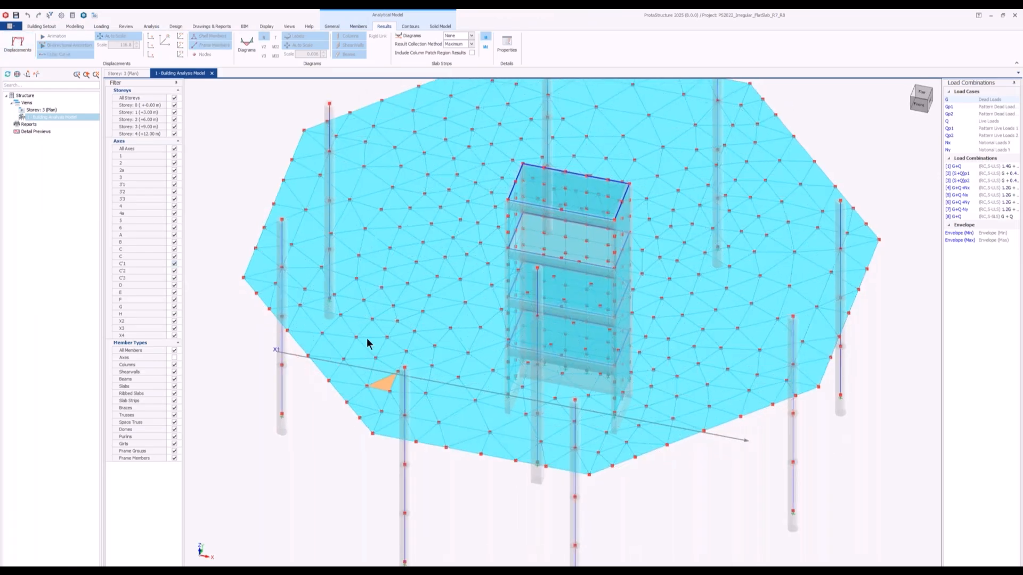
middle_click_drag(369, 378, 385, 372)
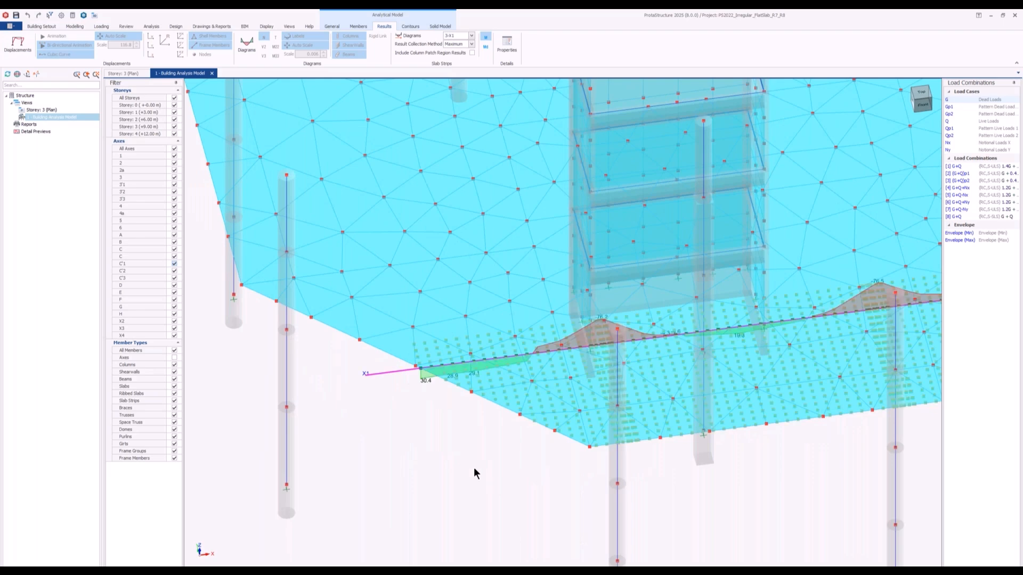
scroll(474, 468, "up", 5)
middle_click_drag(415, 442, 392, 444)
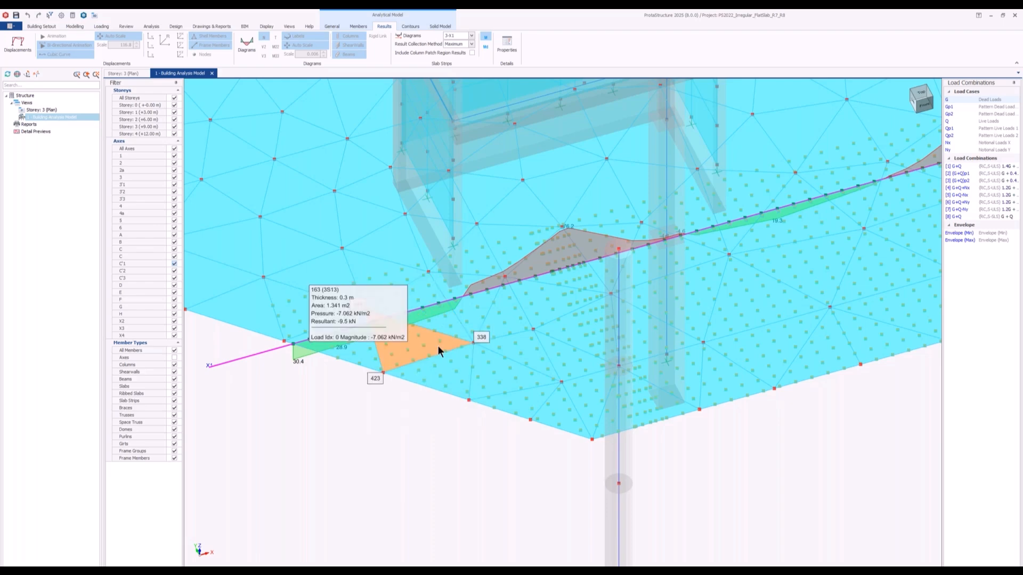
scroll(438, 346, "up", 3)
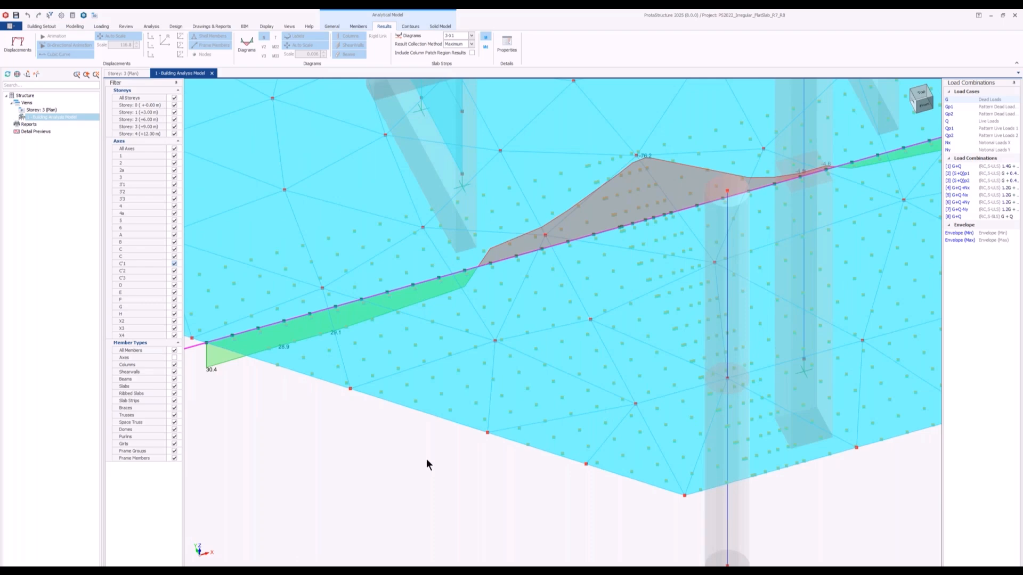
scroll(426, 463, "down", 5)
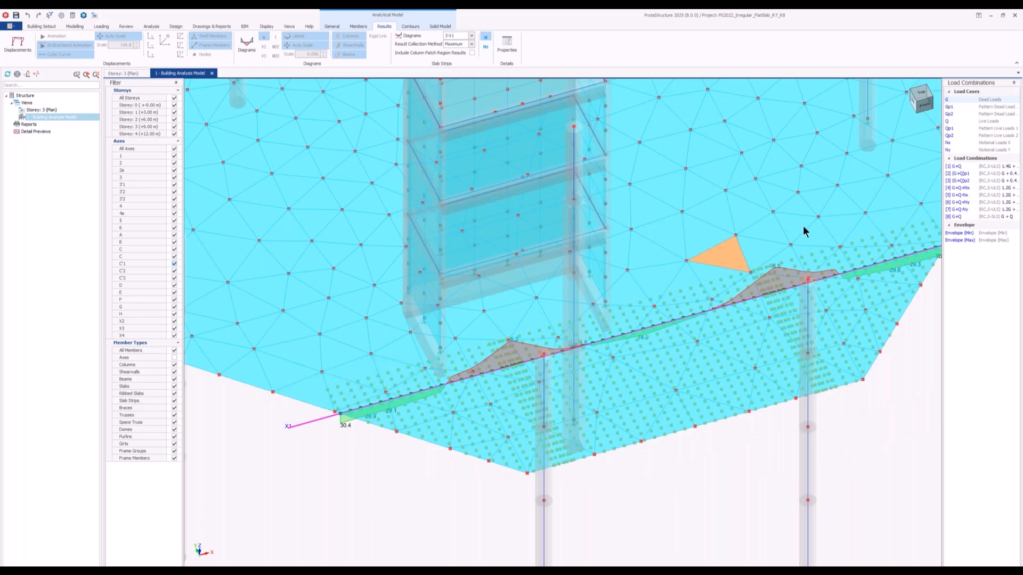
Step: Return to the Storey 3 plan and view the whole of slab strip X1 with its steel bars
left_click(129, 71)
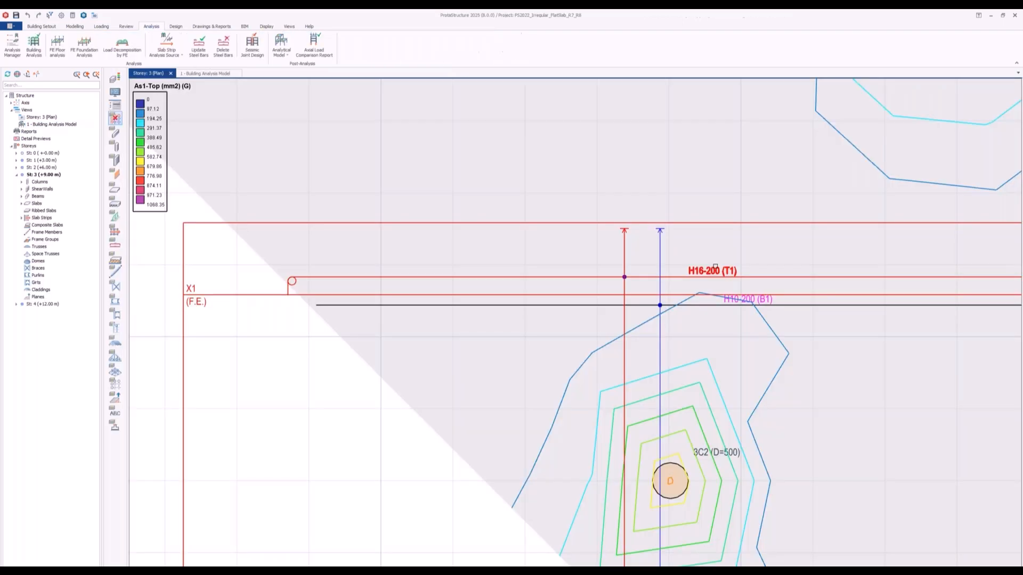
middle_click_drag(630, 412, 621, 405)
scroll(621, 405, "down", 3)
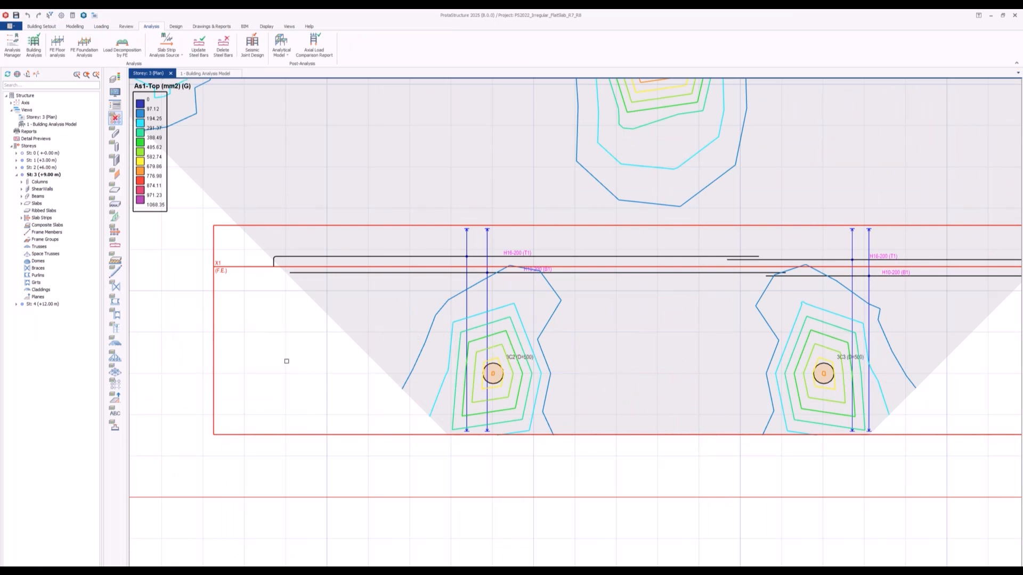
Step: Select columns 3C2 and 3C3 in the Storey 3 plan and open their drop and slab patch panel settings
scroll(602, 351, "down", 4)
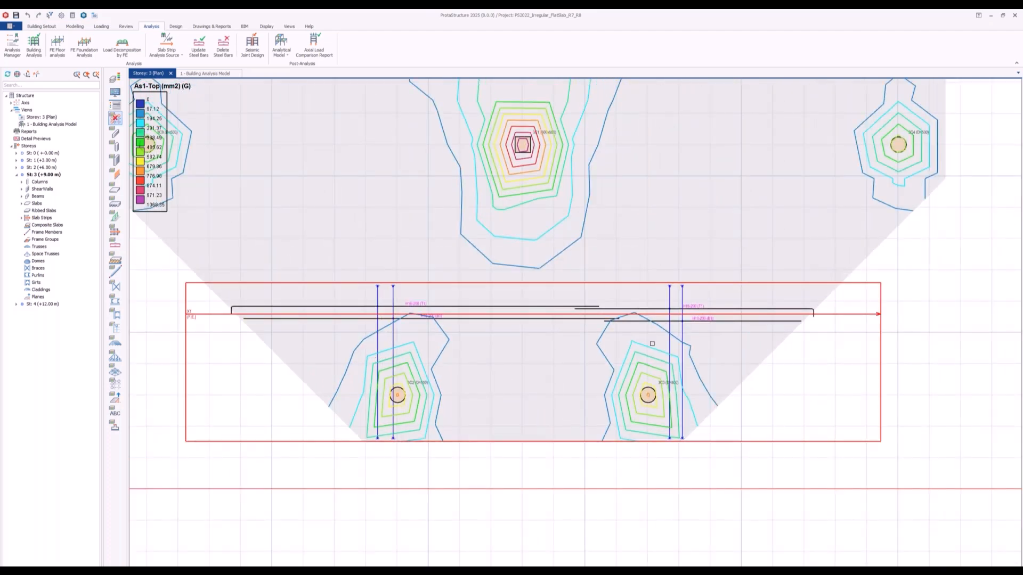
scroll(433, 376, "up", 1)
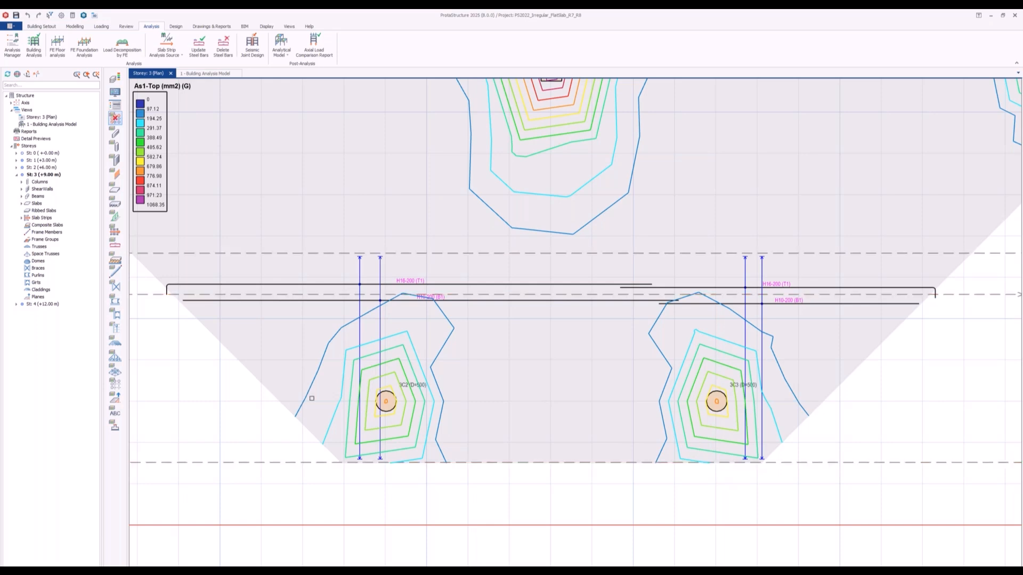
left_click(385, 401)
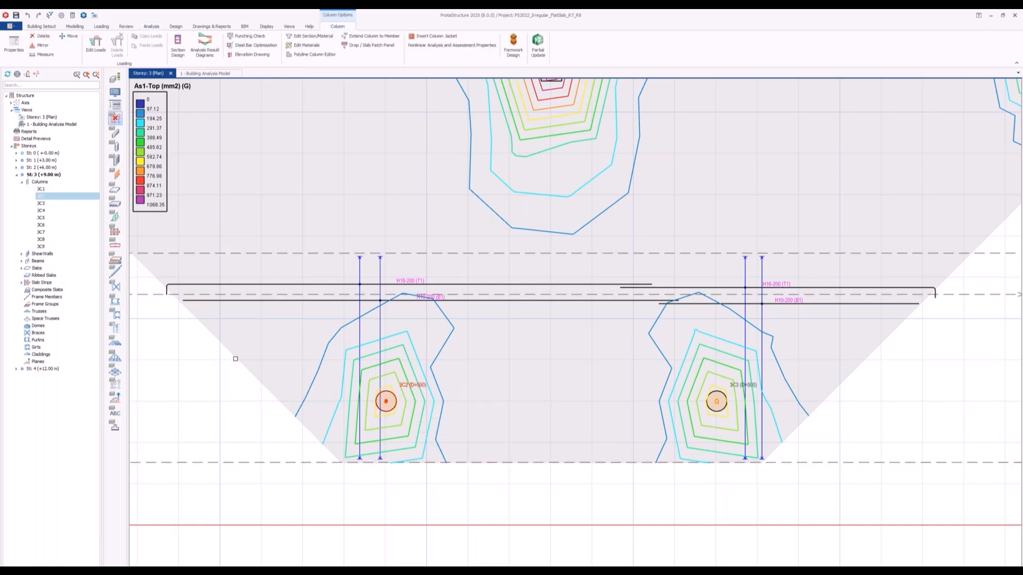
left_click(228, 393)
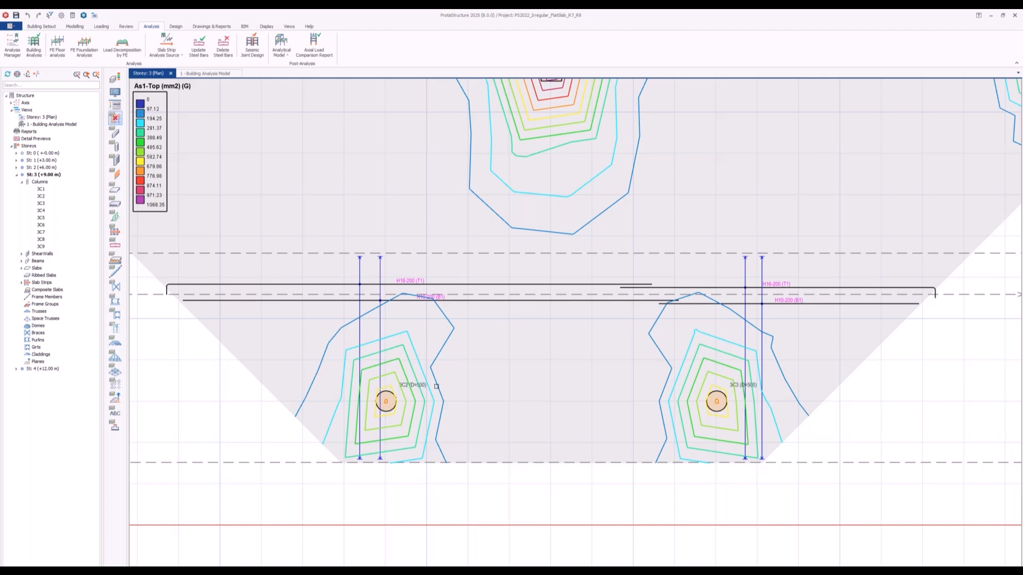
left_click(414, 408)
left_click(735, 386)
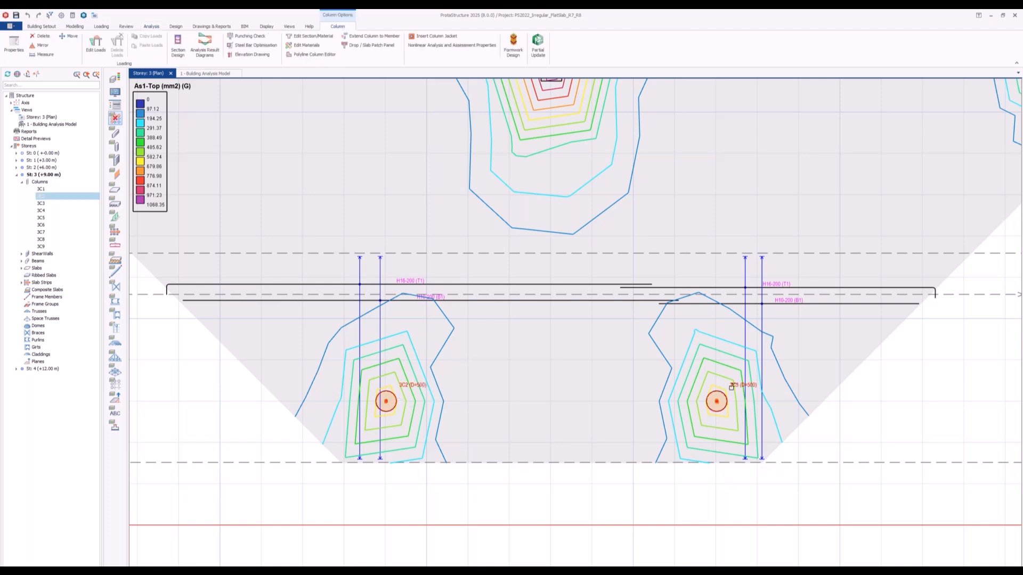
right_click(492, 347)
left_click(521, 247)
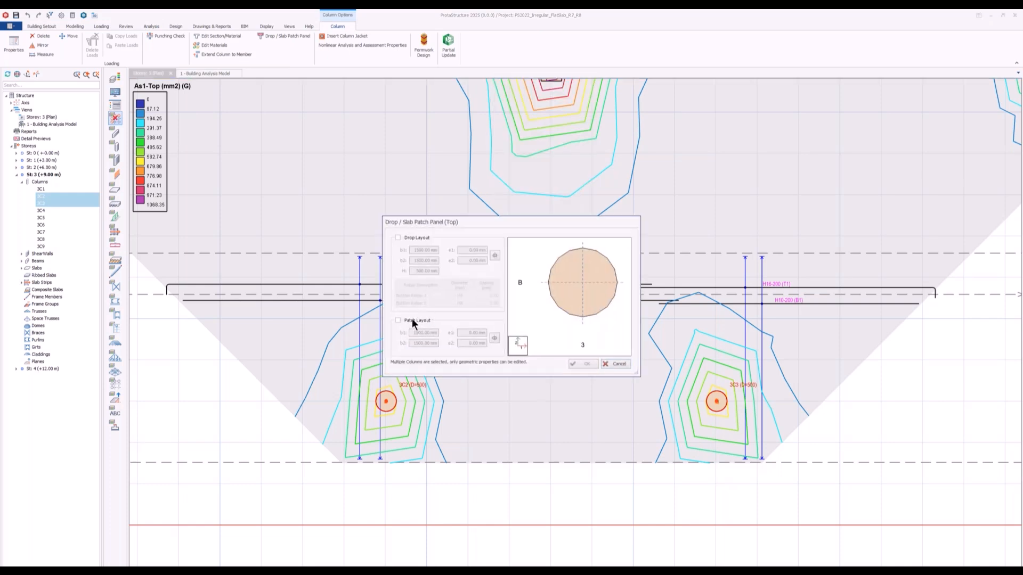
Step: Enable the patch layout for both columns, set b1 and b2 to 3000 mm, and apply it
left_click(411, 319)
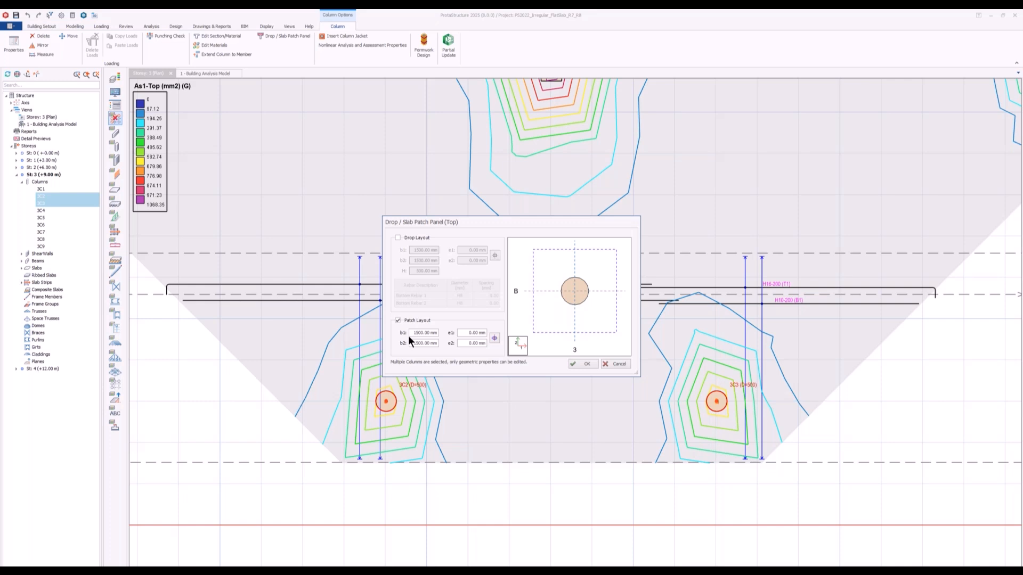
double_click(410, 334)
type("500")
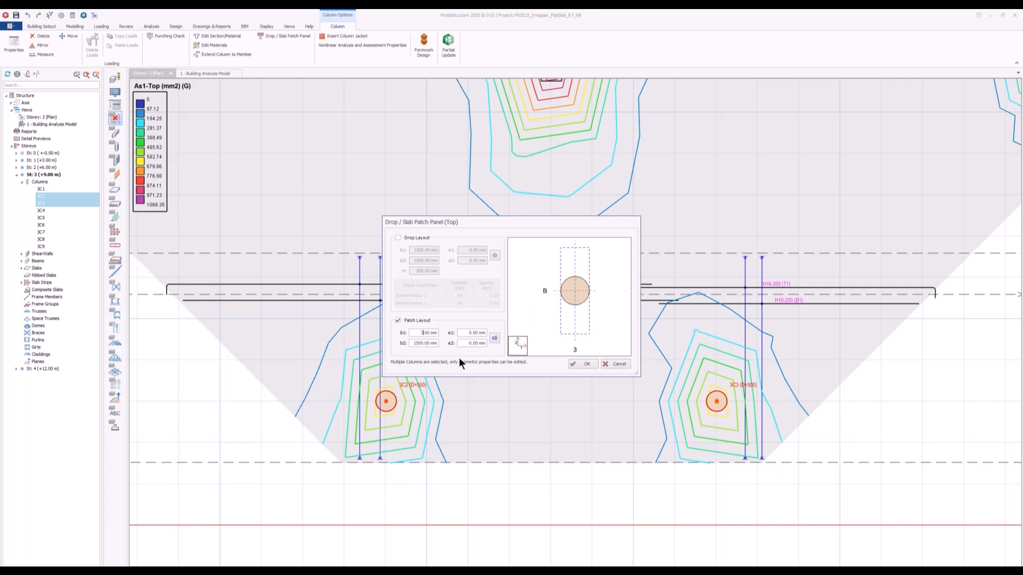
type("000.")
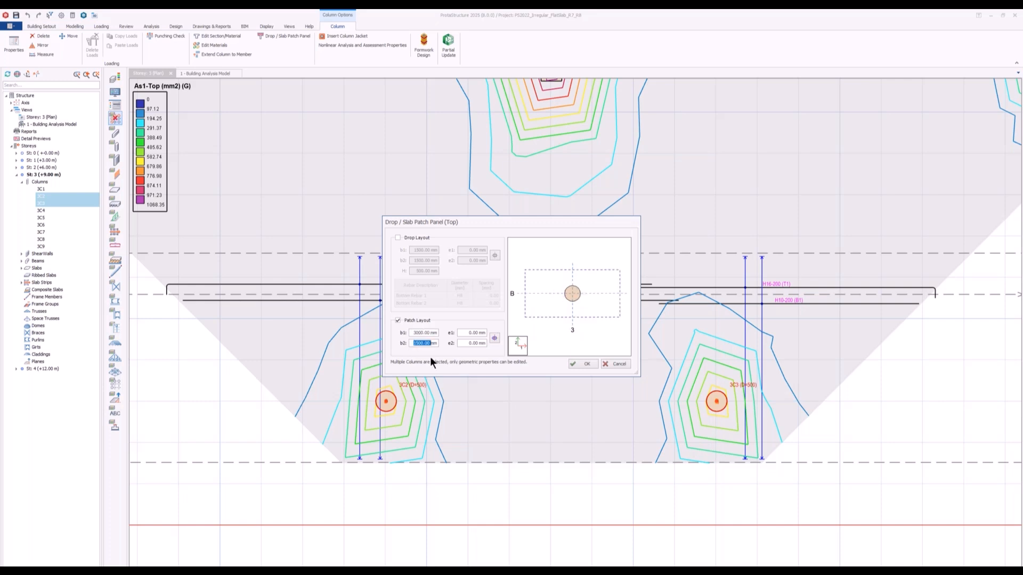
type("3000")
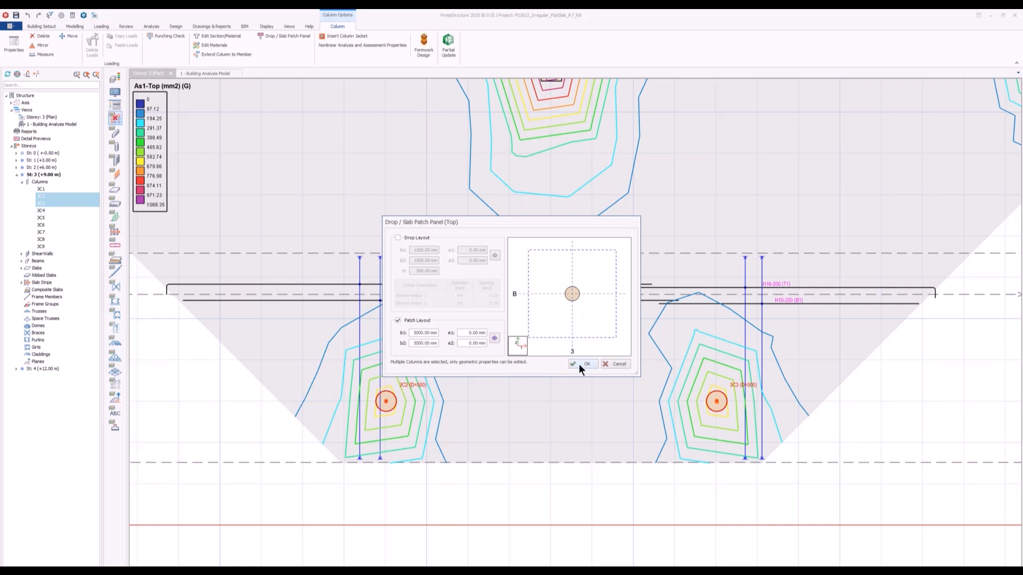
left_click(579, 363)
left_click(520, 436)
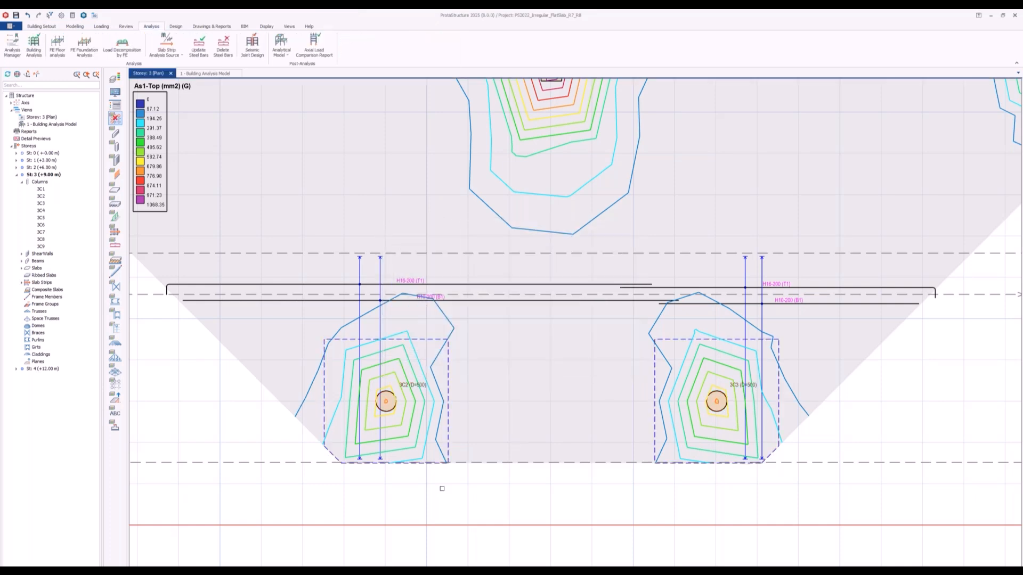
Step: Examine the patch outlines around columns 3C2 and 3C3 and delete the steel bars of the slab strip
scroll(325, 468, "up", 3)
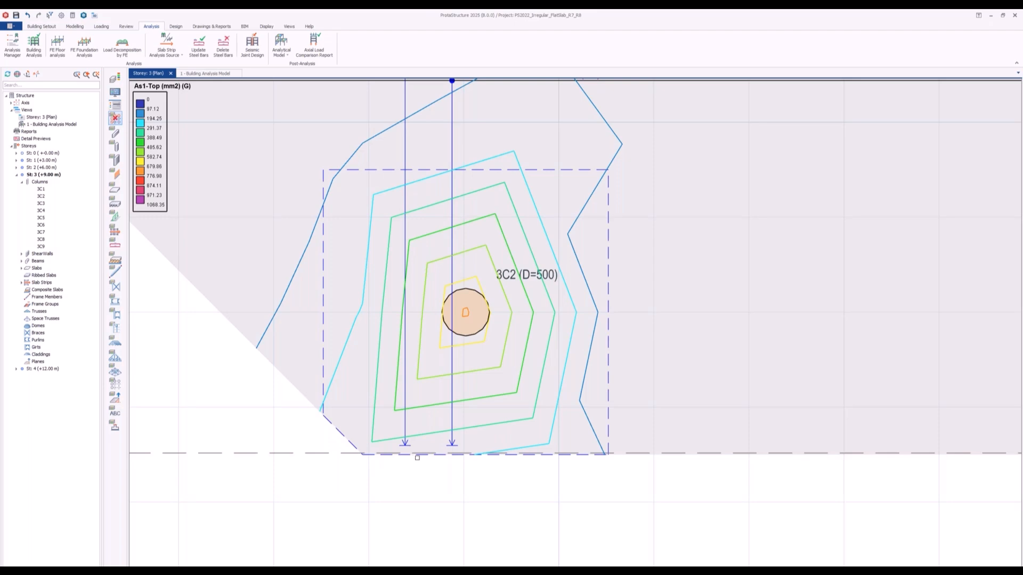
middle_click_drag(417, 458, 313, 425)
scroll(313, 426, "down", 3)
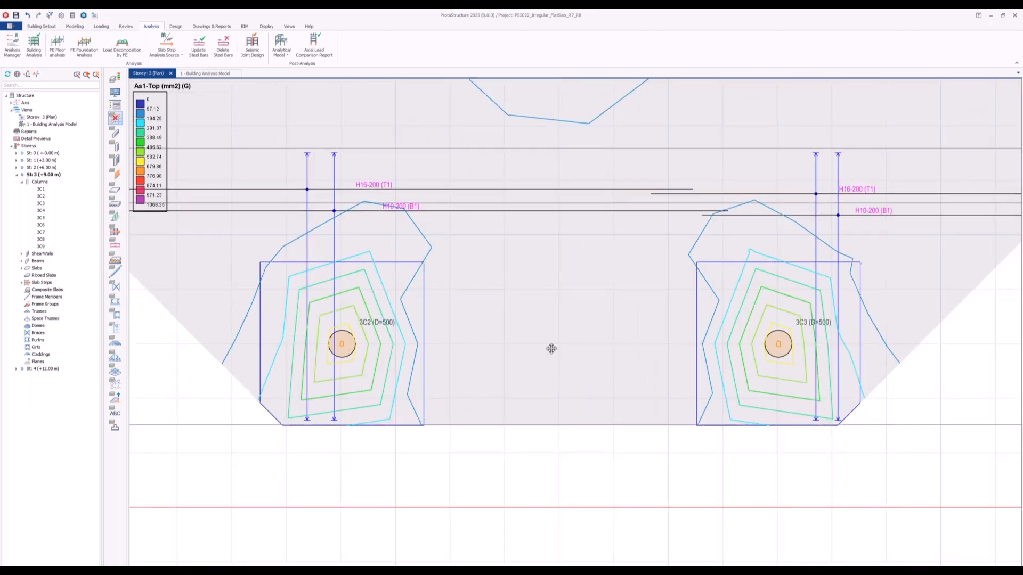
middle_click_drag(551, 349, 520, 365)
scroll(519, 365, "down", 3)
right_click(248, 334)
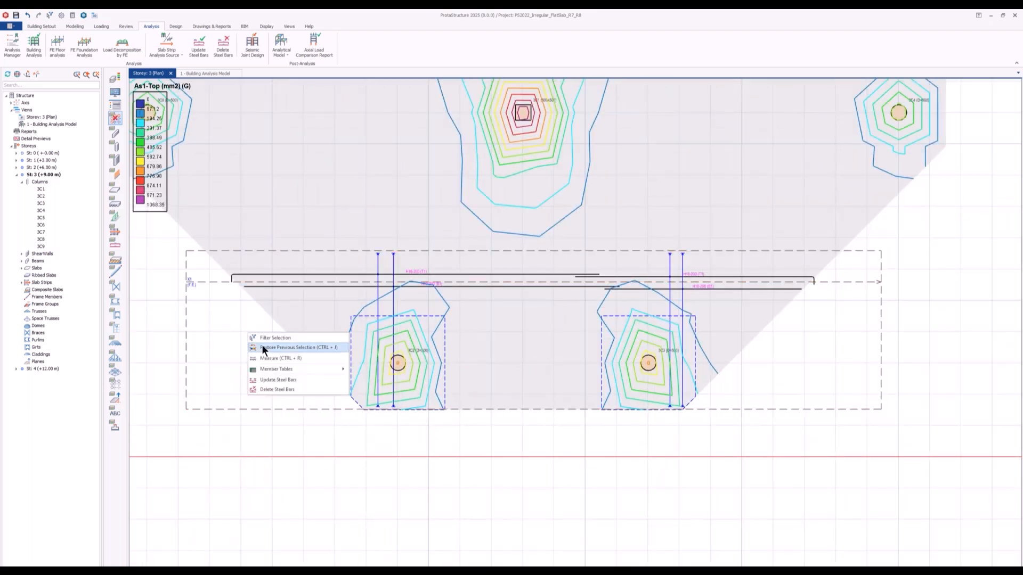
left_click(279, 389)
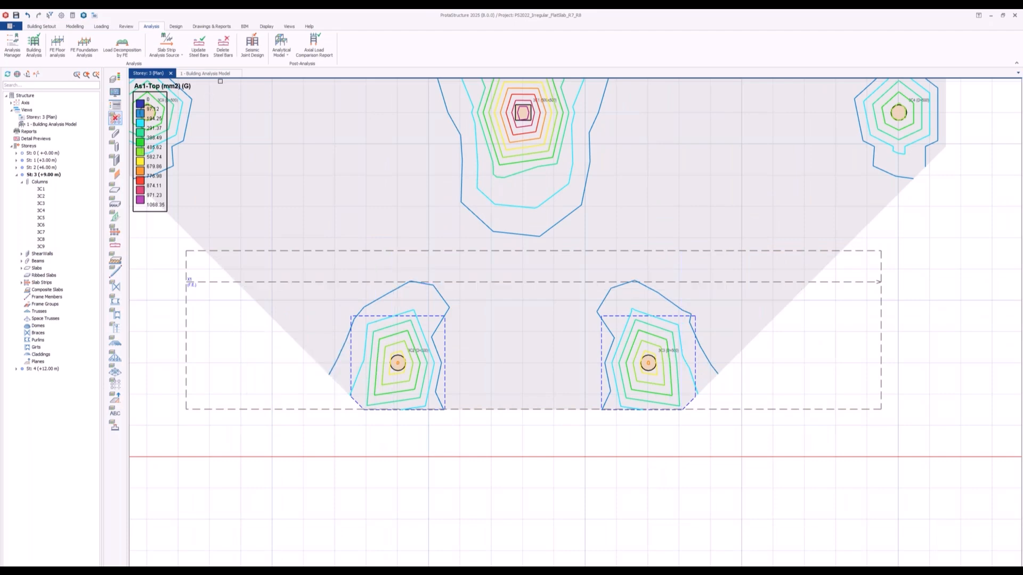
Step: Open the building analysis model and examine the slab strip X1 diagram near the slab edge and columns
left_click(209, 71)
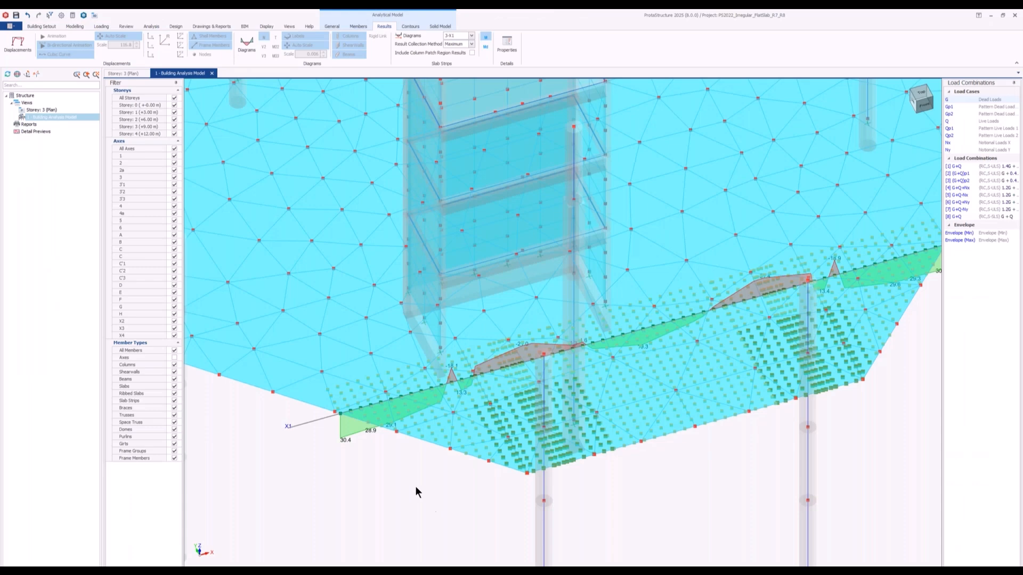
scroll(415, 486, "up", 5)
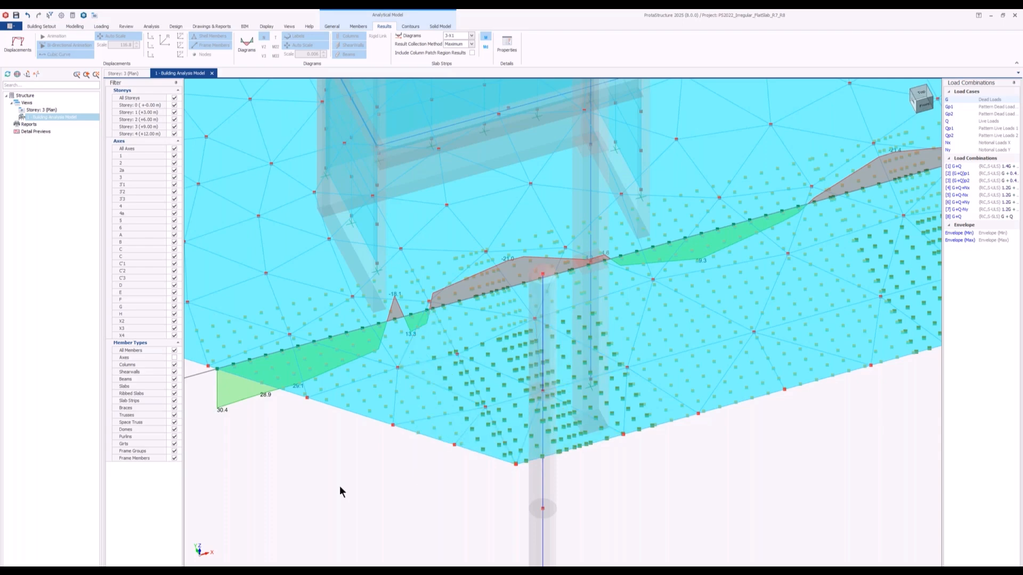
middle_click_drag(342, 486, 412, 473)
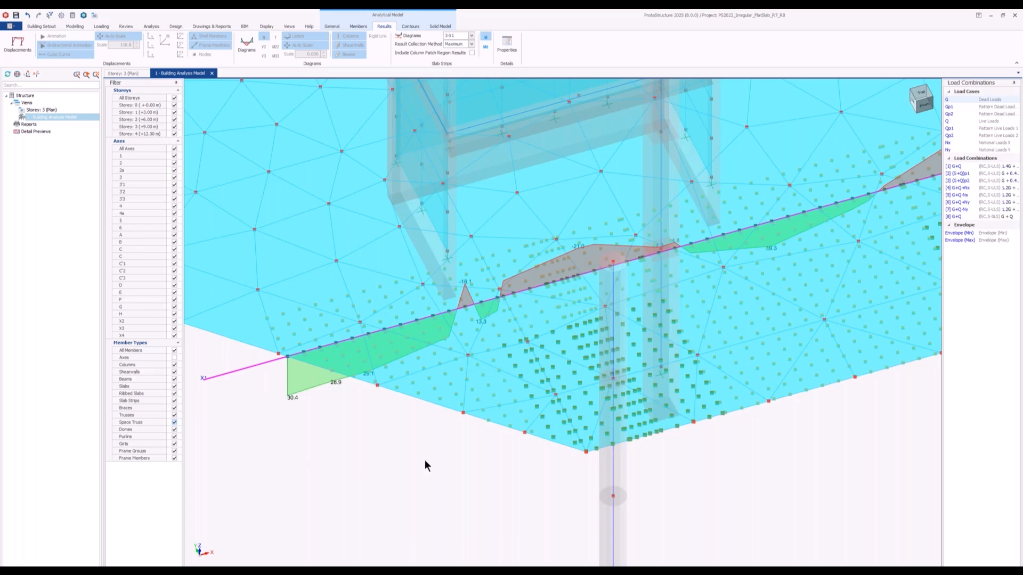
scroll(424, 459, "down", 5)
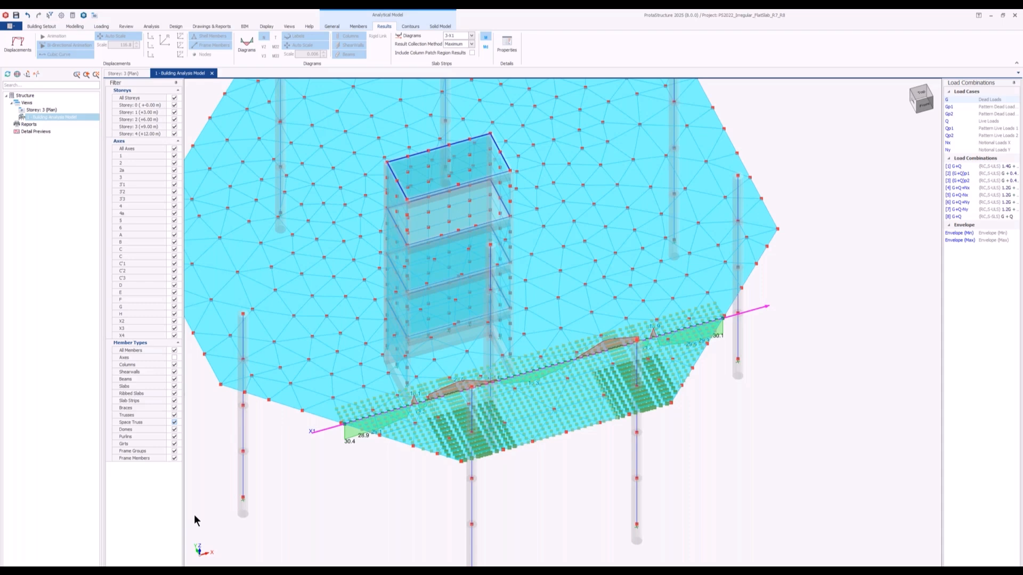
Step: Open the result diagrams of slab strip X1 in an enlarged window and compare them with and without column patch region results
right_click(312, 442)
left_click(352, 465)
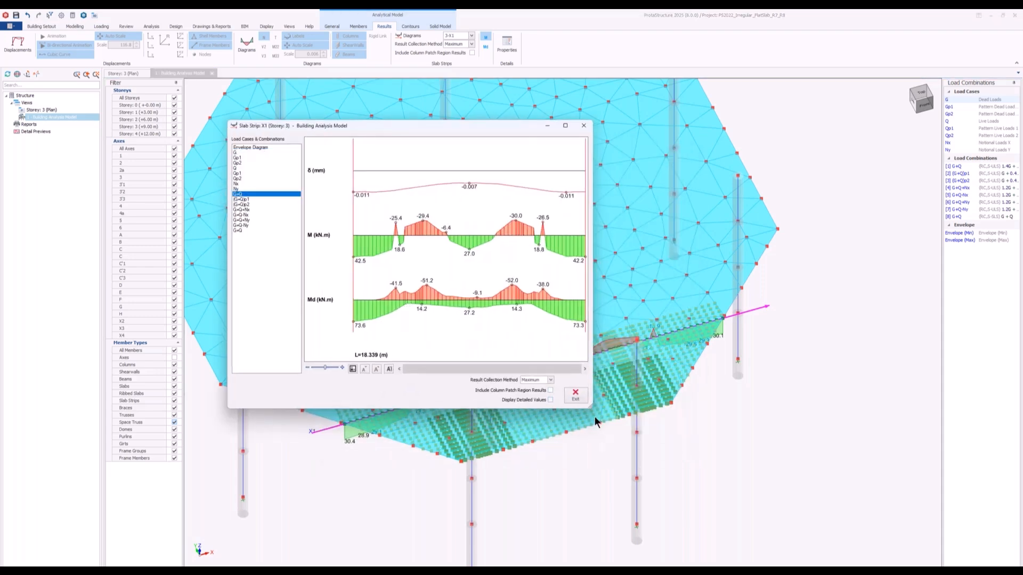
left_click_drag(643, 424, 742, 441)
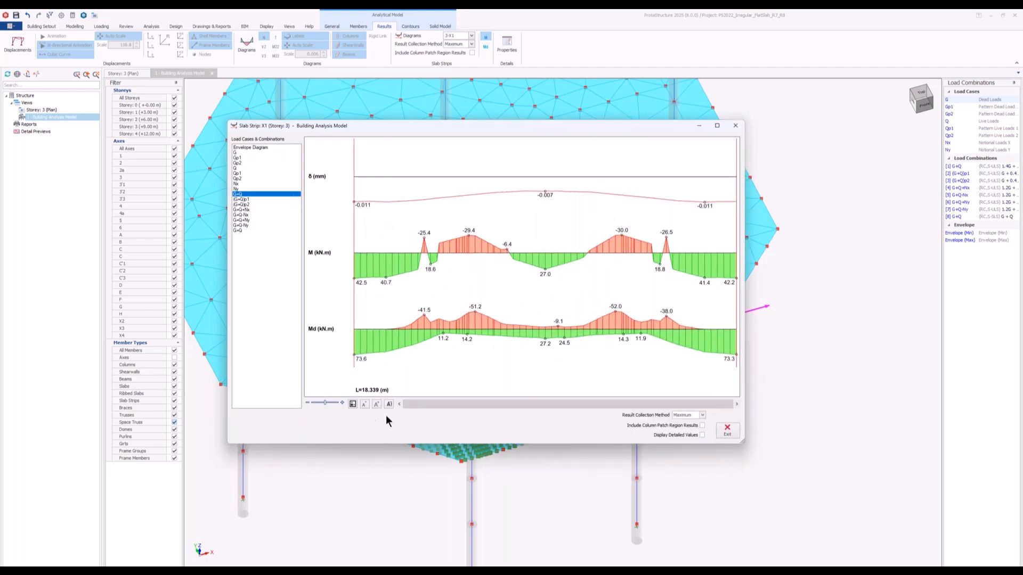
left_click(702, 426)
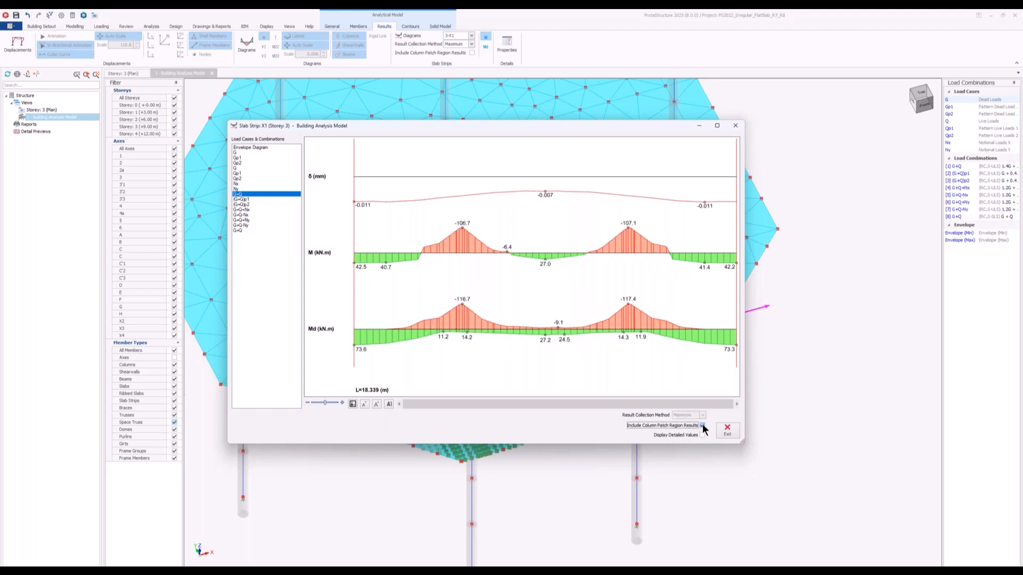
left_click(703, 425)
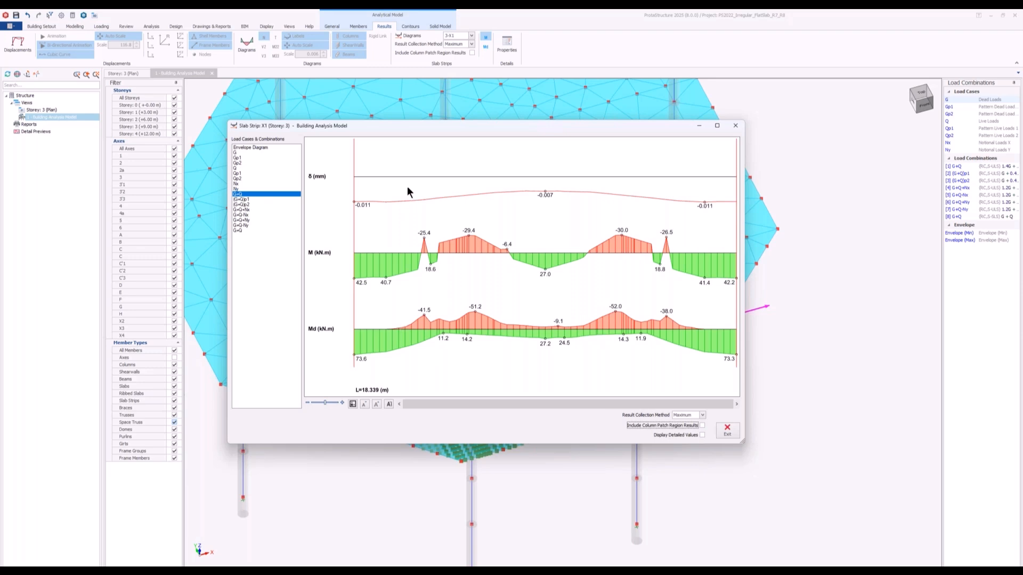
Step: Move the diagram window clear of strip X1, compare the column patch region results once more, and close the diagrams
left_click_drag(428, 130, 629, 65)
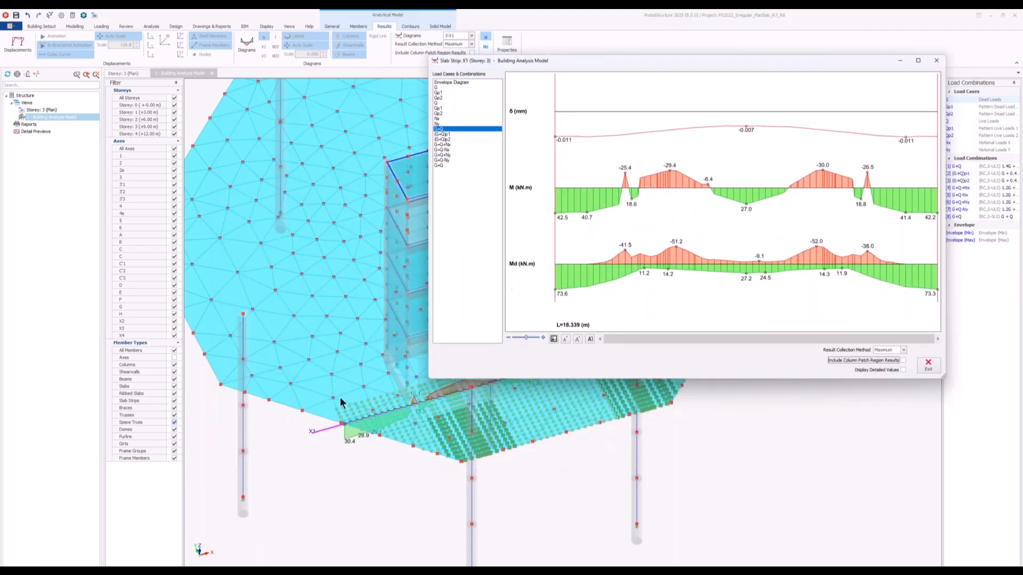
left_click(903, 361)
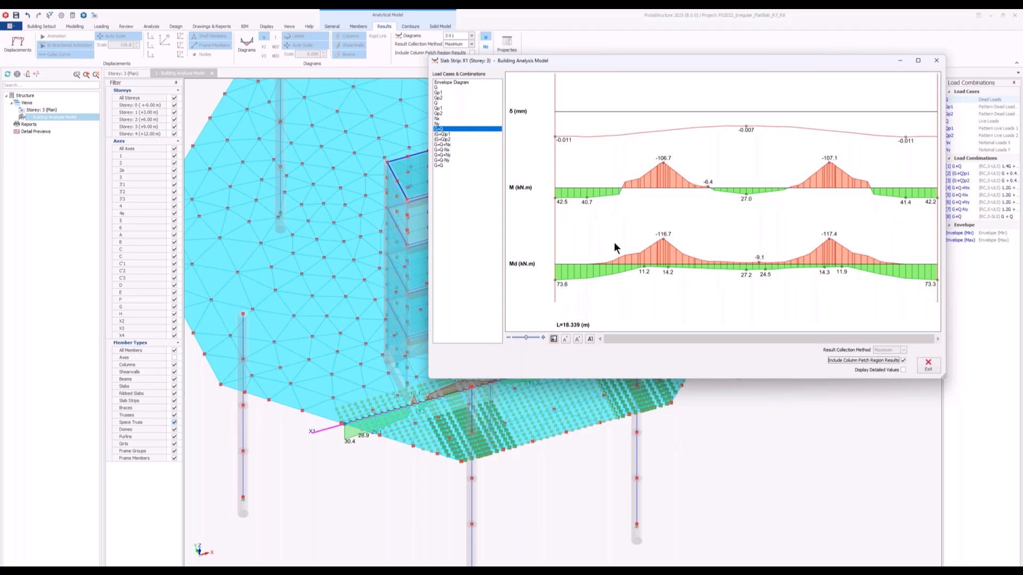
left_click(903, 360)
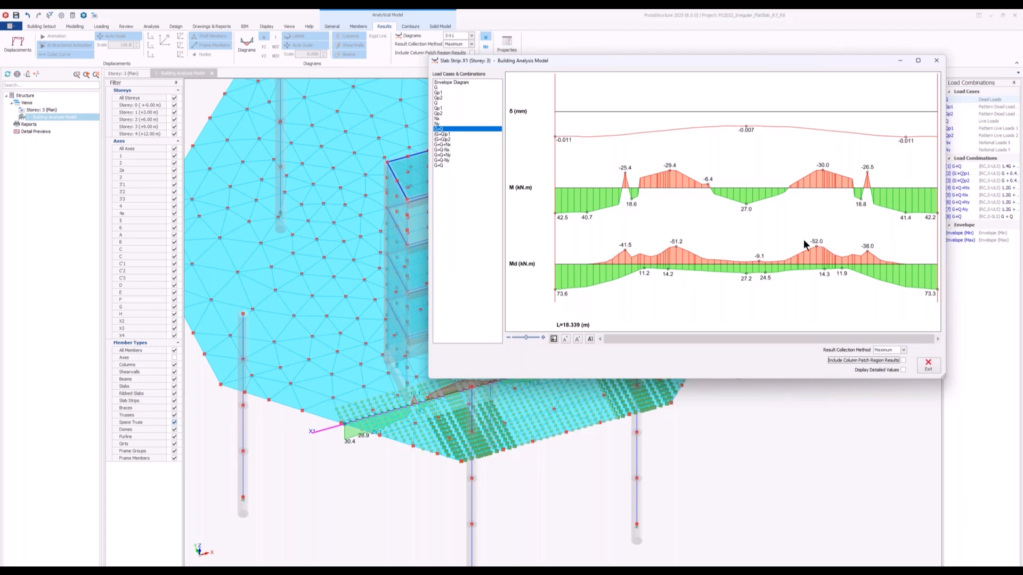
left_click(927, 367)
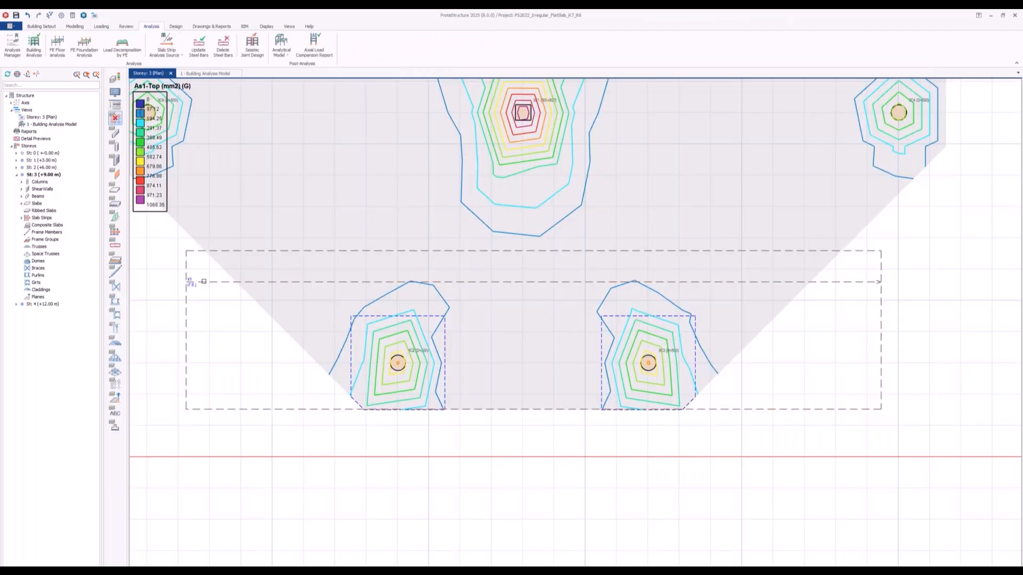
Step: Update the steel bars in the Storey 3 plan and examine the strip bars and the patch bars over columns 3C2 and 3C3
right_click(214, 319)
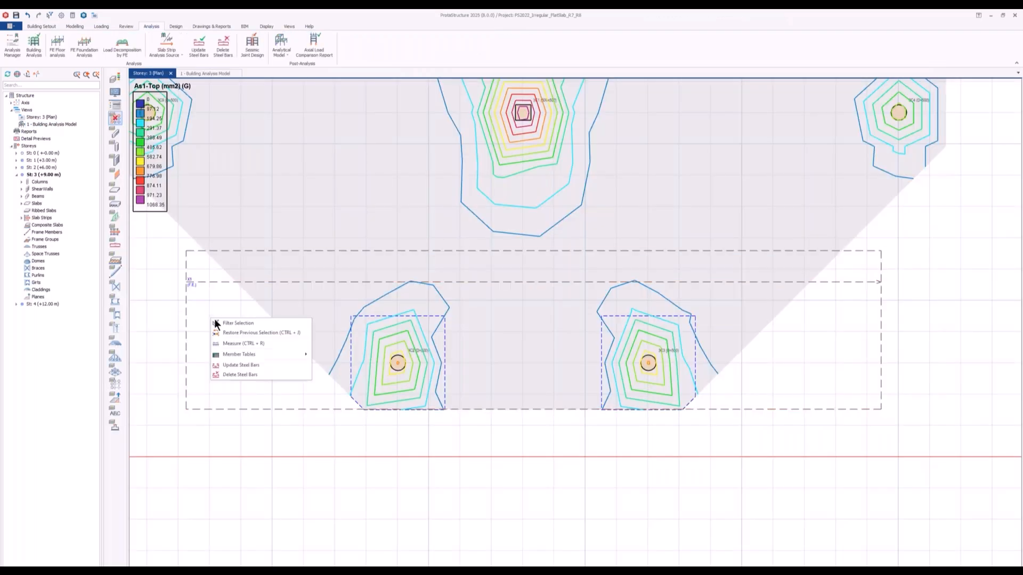
left_click(247, 365)
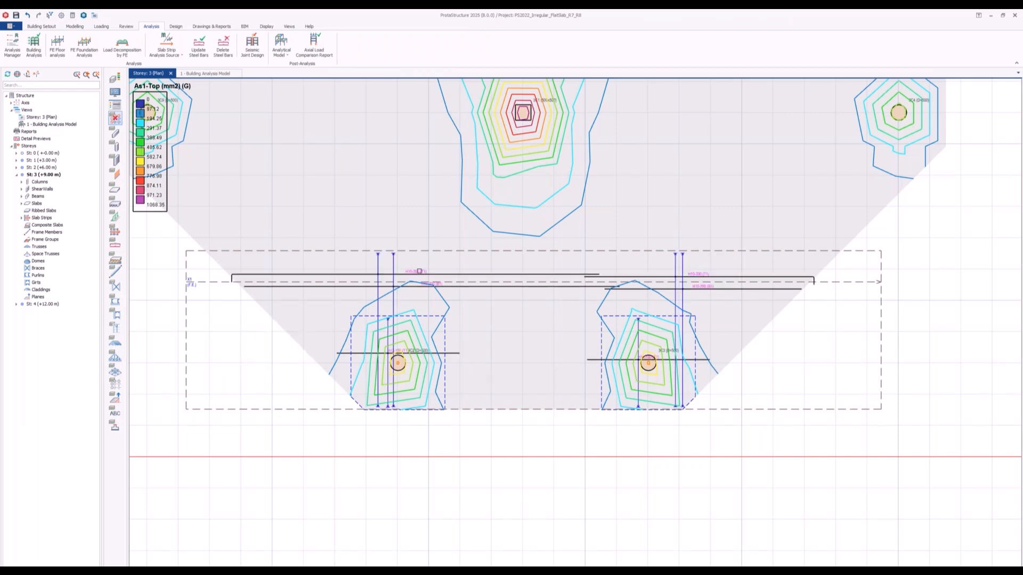
scroll(349, 339, "up", 5)
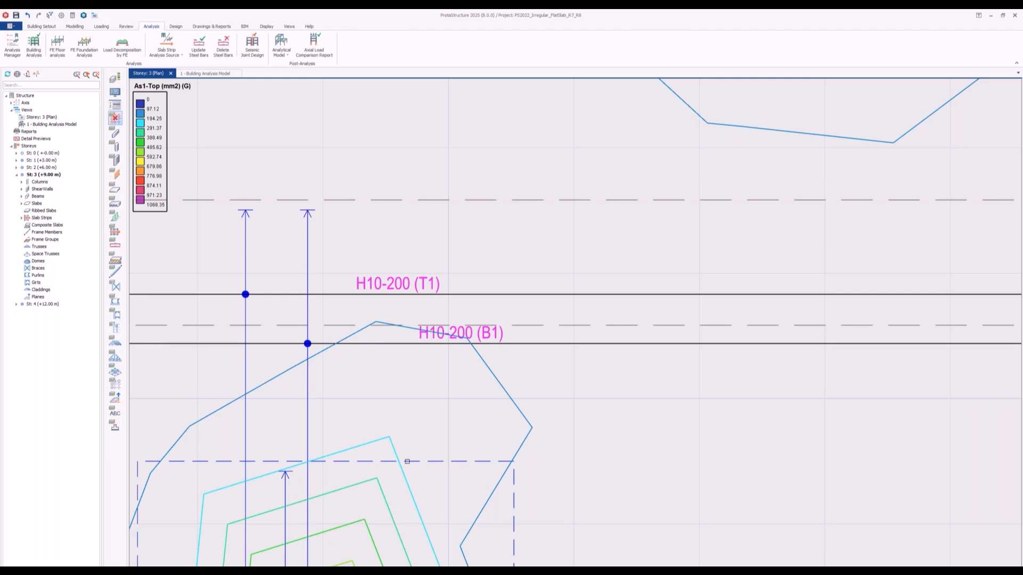
middle_click_drag(445, 485, 409, 242)
middle_click_drag(328, 424, 379, 345)
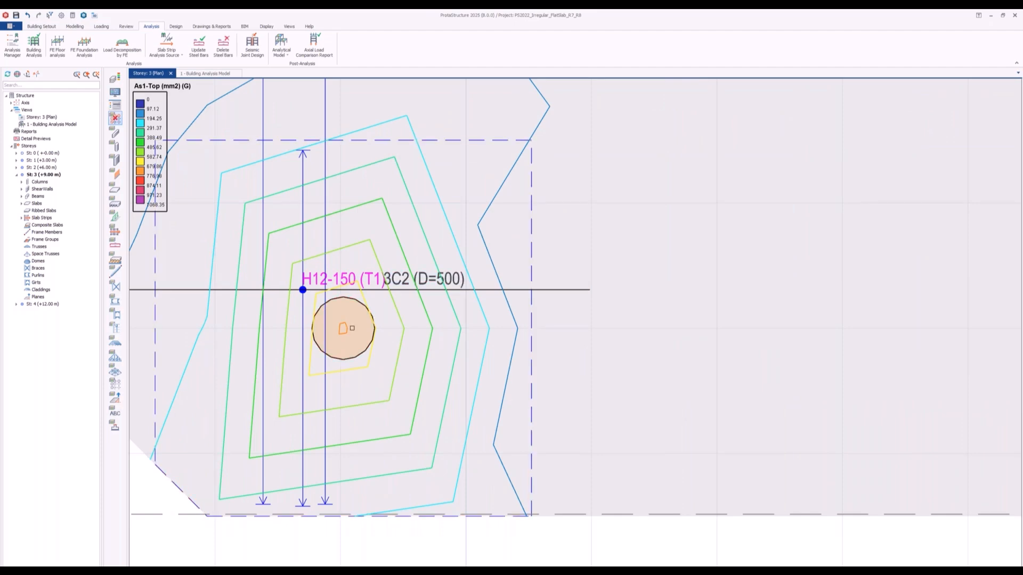
scroll(598, 413, "down", 2)
scroll(580, 374, "down", 3)
scroll(580, 373, "up", 2)
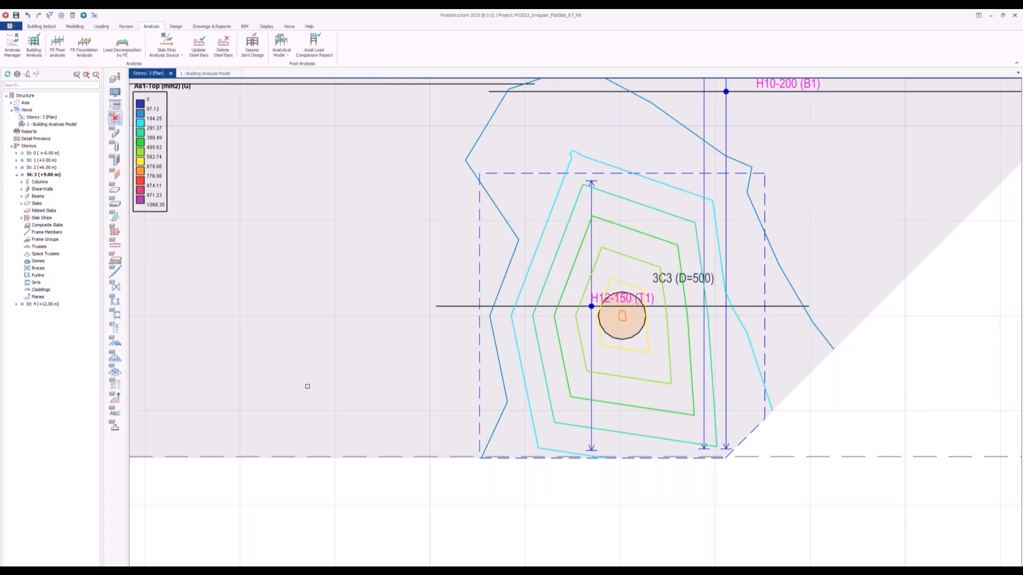
scroll(308, 385, "down", 4)
middle_click_drag(296, 376, 431, 368)
Step: Open the interactive slab analysis and design of slab strip X1
left_click(175, 26)
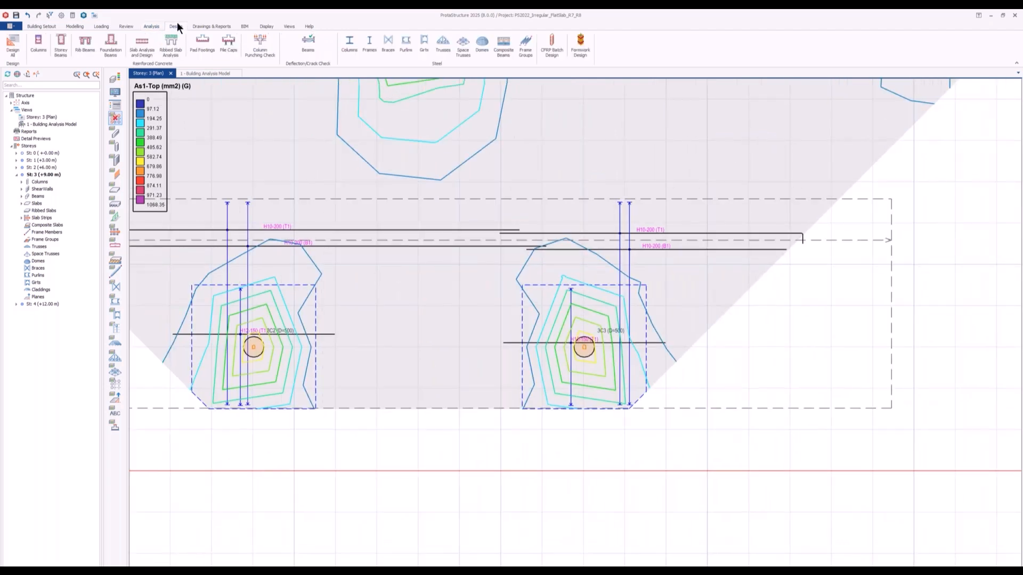
left_click(139, 53)
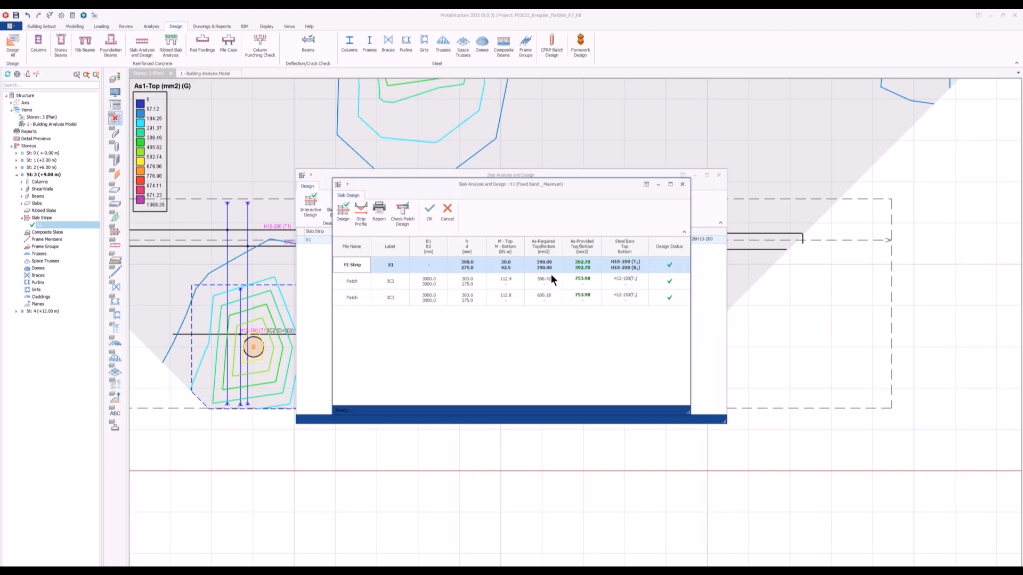
Step: Try H8/200 for strip X1's top and bottom steel bars and restore both to H10/200
left_click(620, 262)
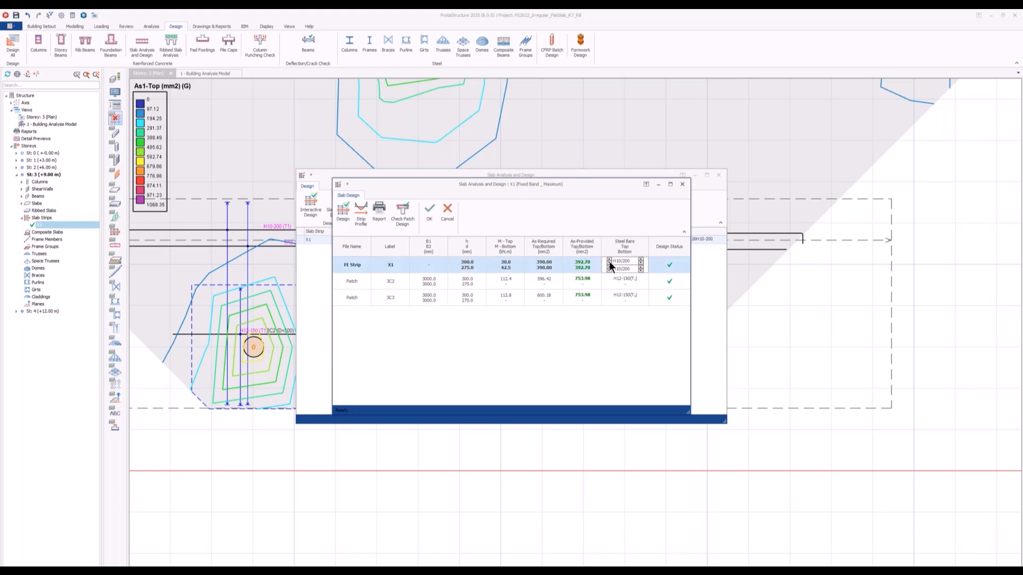
left_click(608, 262)
left_click(608, 270)
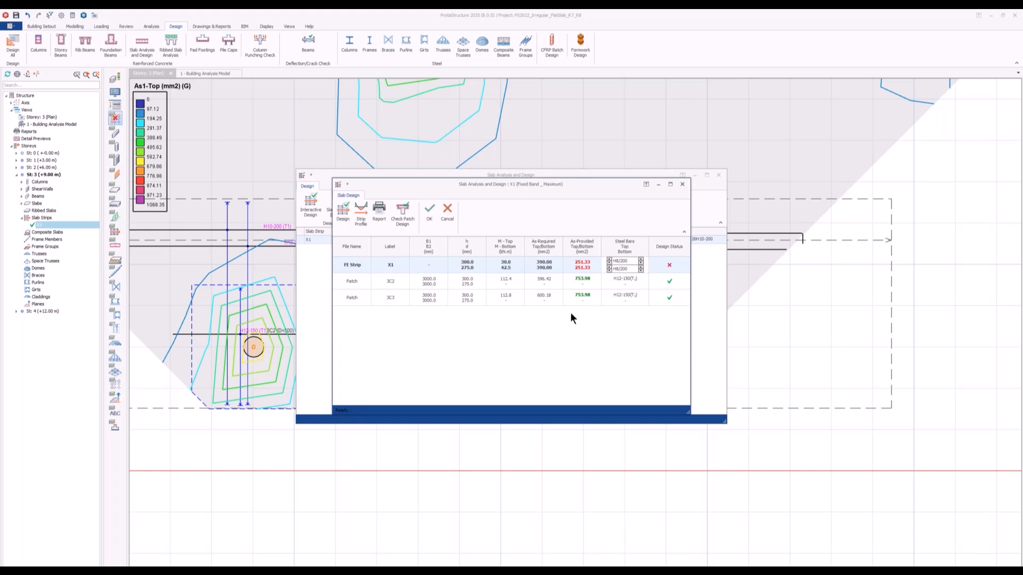
left_click(608, 258)
left_click(609, 265)
left_click(567, 276)
Step: Try H16/150 top bars for the column 3C2 patch, restore H12/150, and open the 3C3 patch bars for editing
left_click(619, 281)
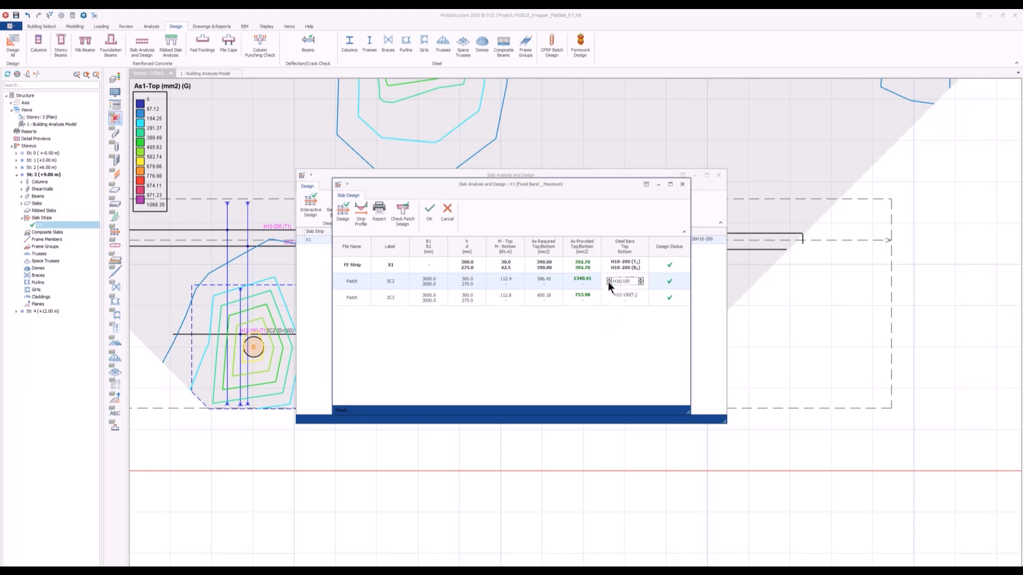
left_click(608, 283)
left_click(608, 282)
left_click(625, 303)
left_click(602, 339)
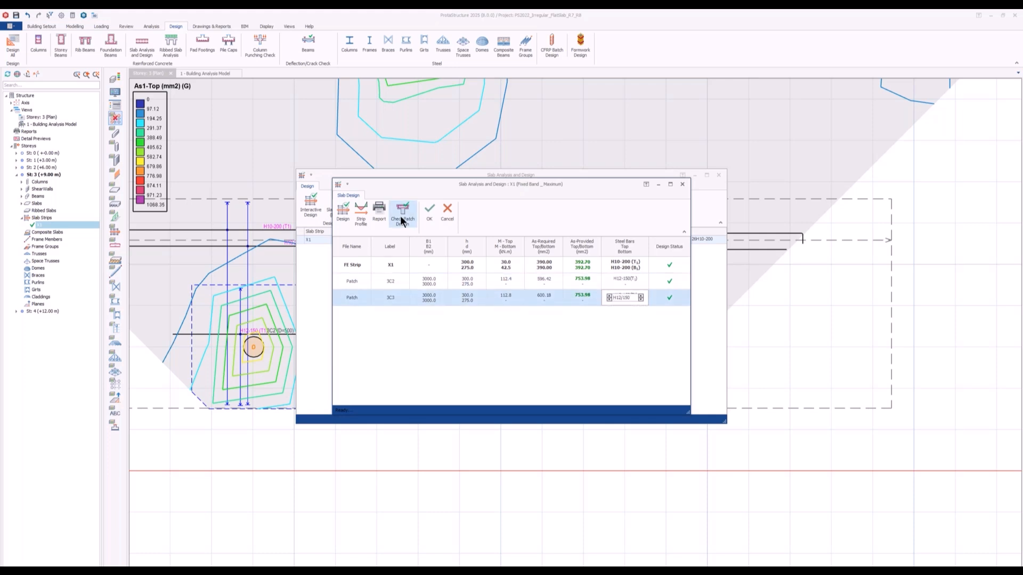
Step: Generate the slab reinforcement design report for strip X1 and its column patches
left_click(379, 210)
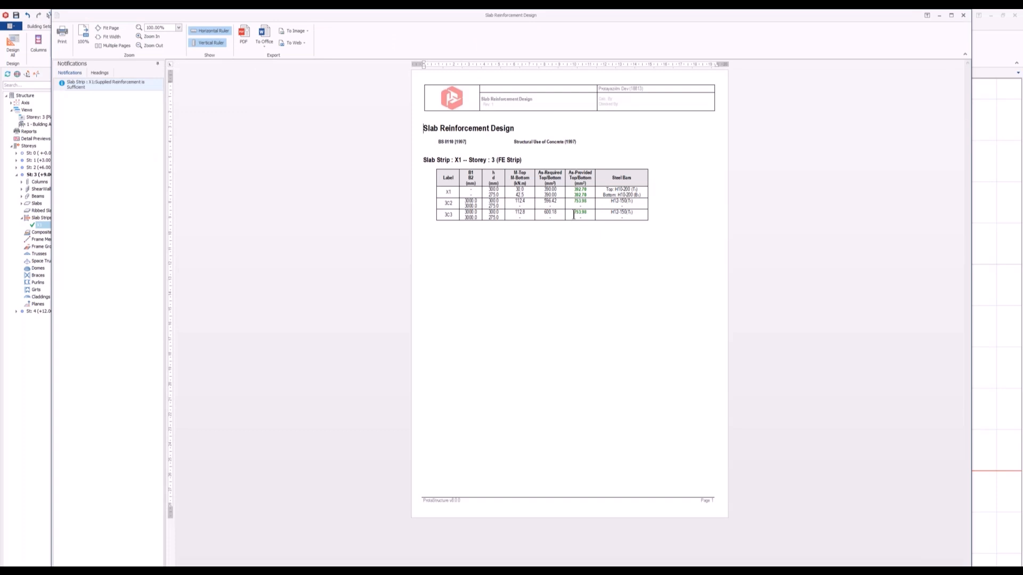
Step: Examine the reinforcement report for slab strip X1 on storey 3, and close it together with the slab analysis and design windows
scroll(574, 220, "up", 5, "ctrl")
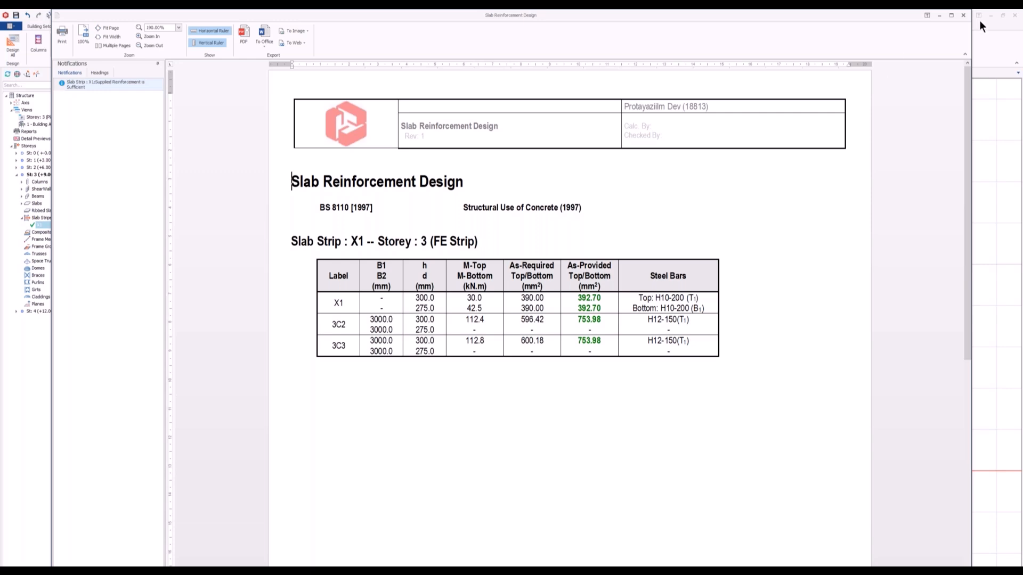
left_click(963, 16)
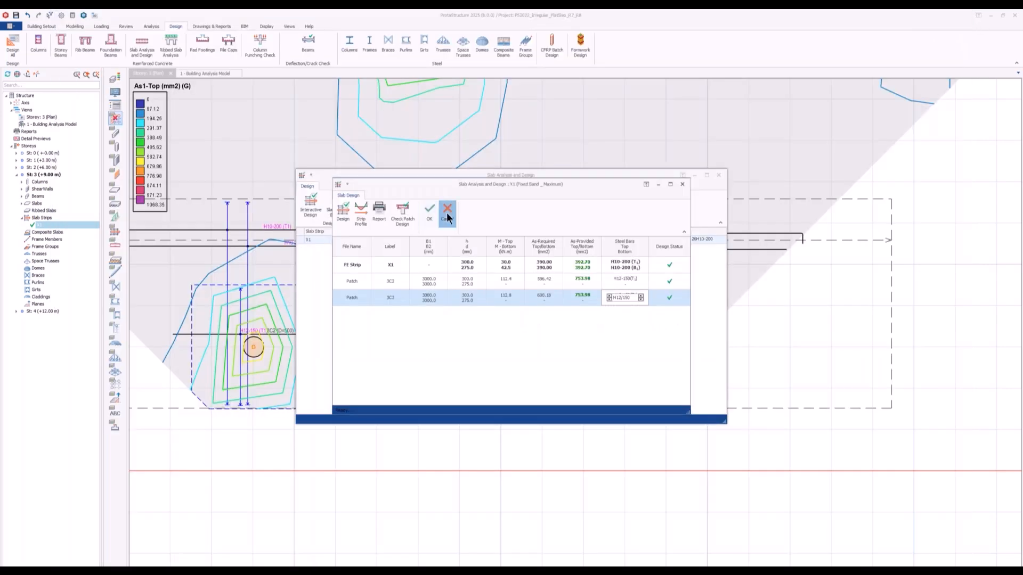
left_click(719, 175)
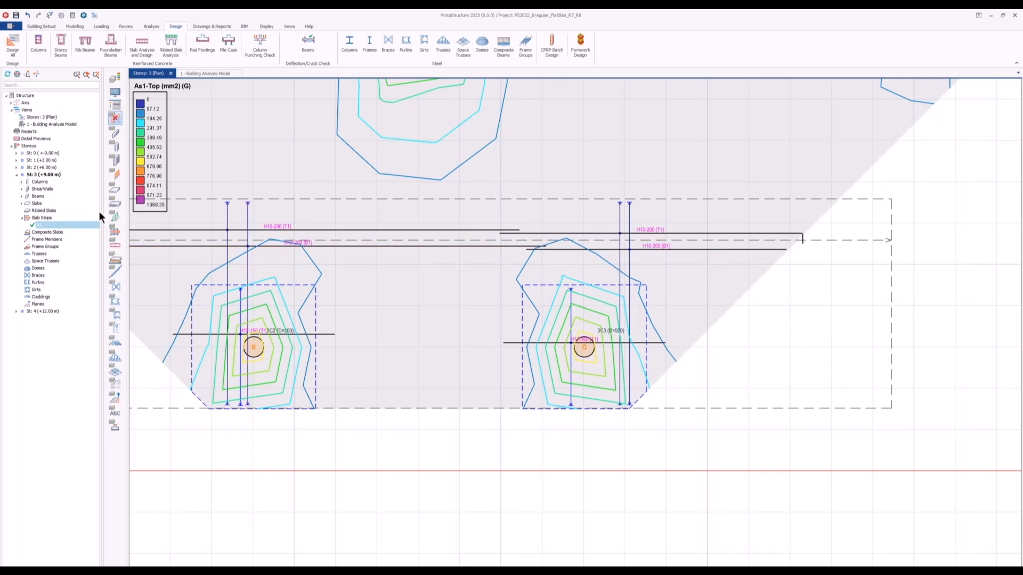
Step: Open the project MT_SteelDeflection_TS from the project data folder
left_click(45, 25)
left_click(29, 44)
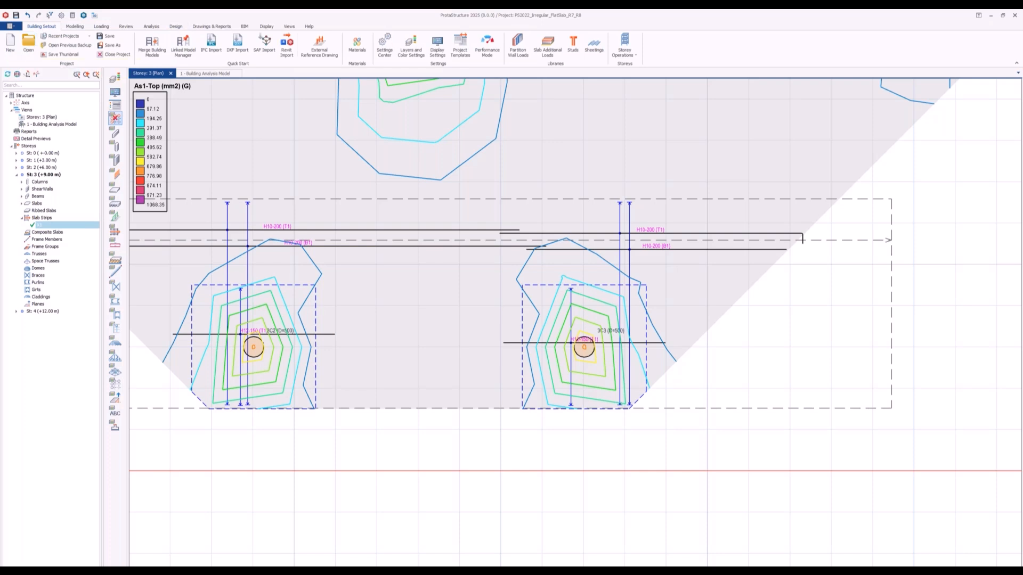
left_click(523, 329)
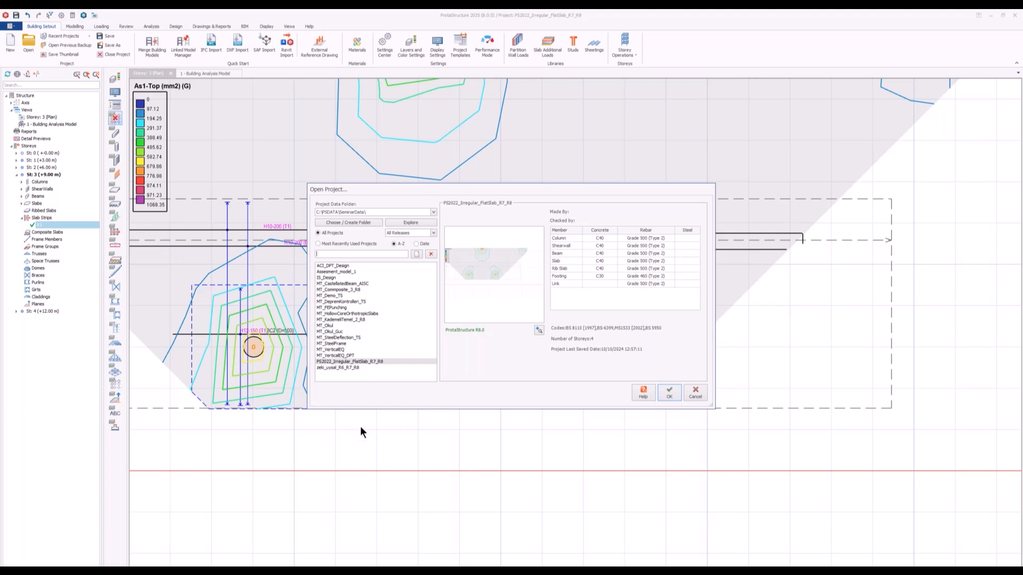
left_click(346, 337)
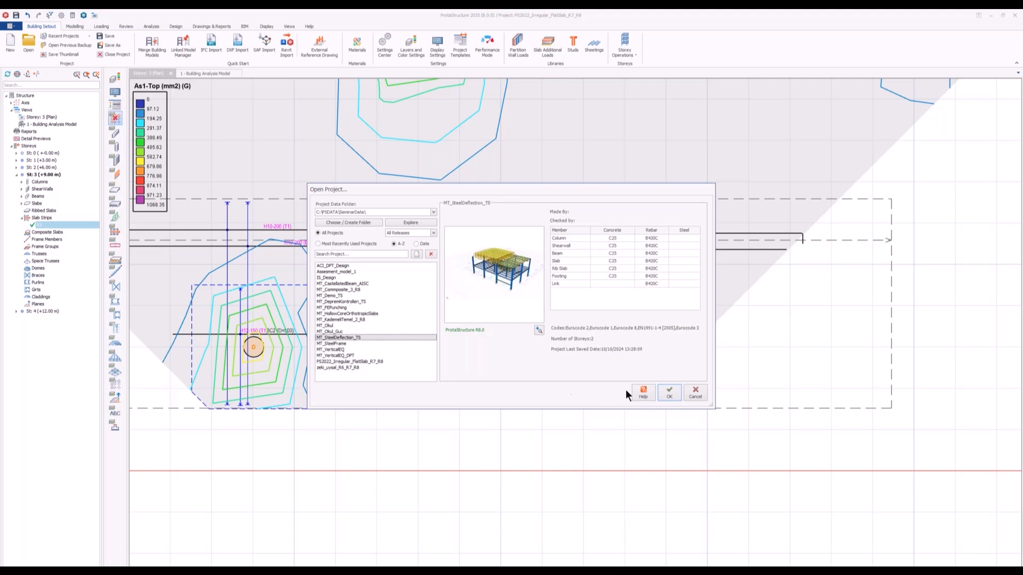
left_click(675, 392)
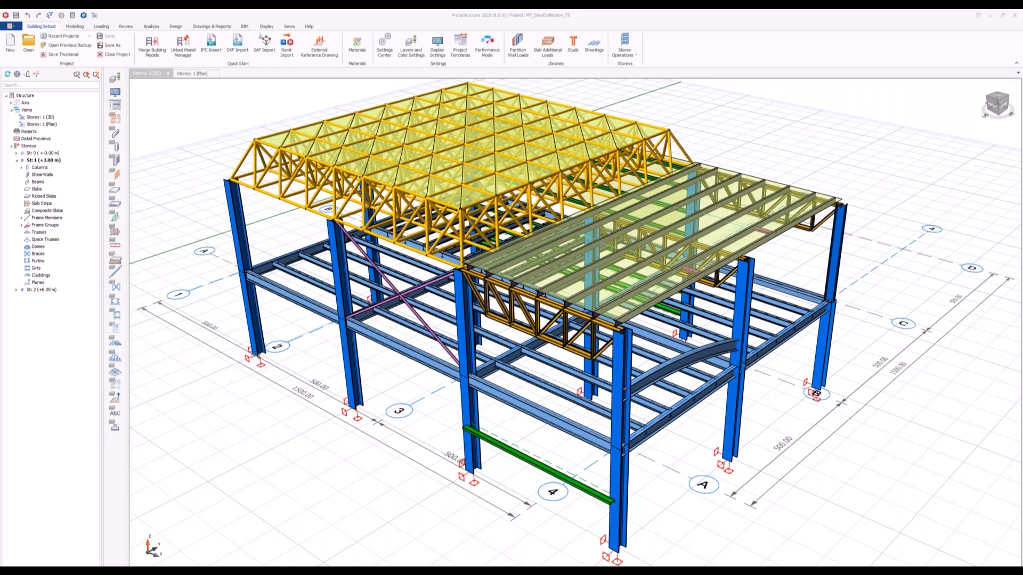
left_click(581, 345)
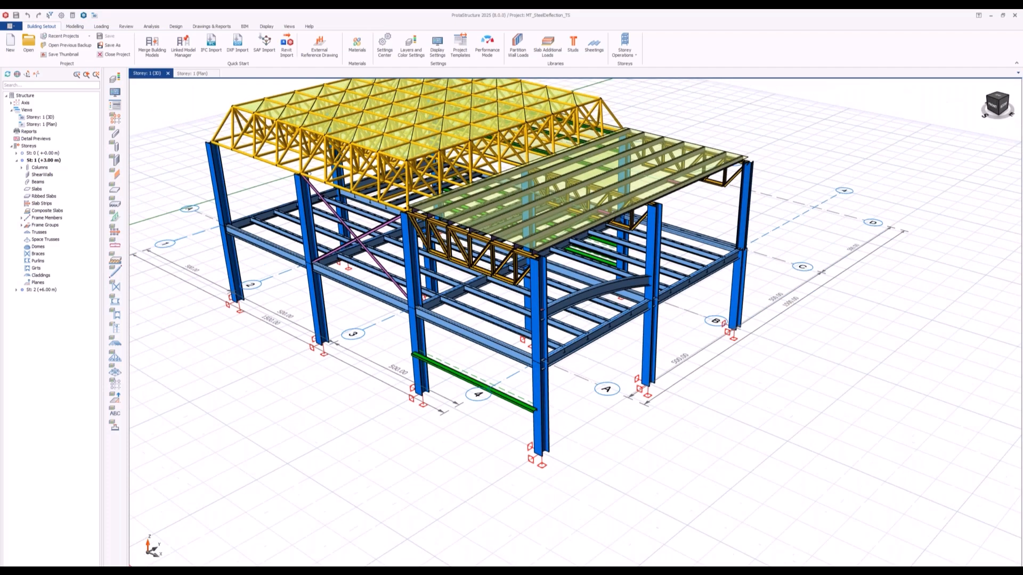
Step: Open the Load Combination Editor and look through the ULS_Steel, SLS_RC and SLS_Steel combination groups
middle_click_drag(307, 428, 417, 401)
scroll(417, 401, "up", 1)
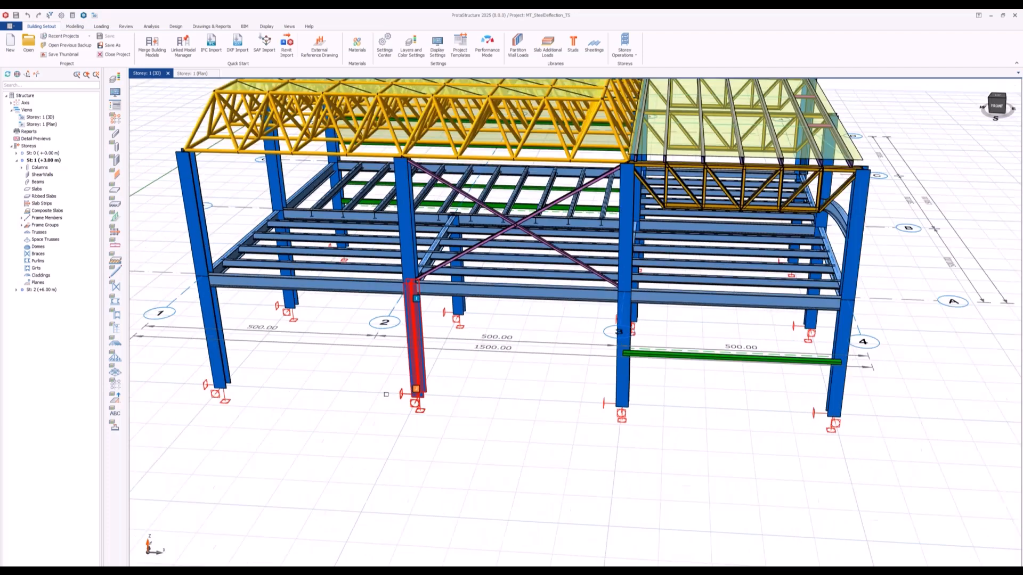
key("Escape")
left_click(101, 26)
left_click(19, 53)
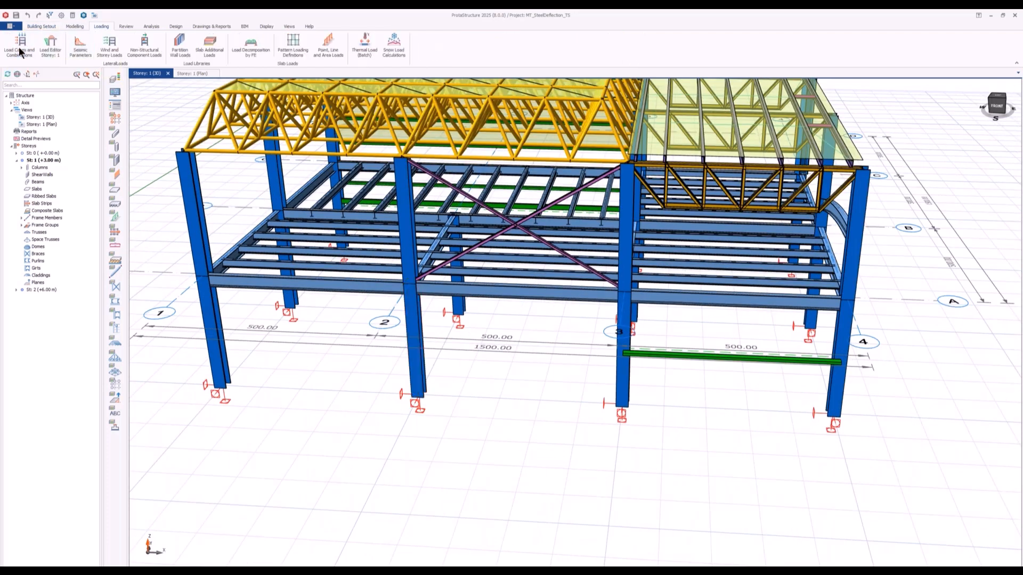
left_click(355, 151)
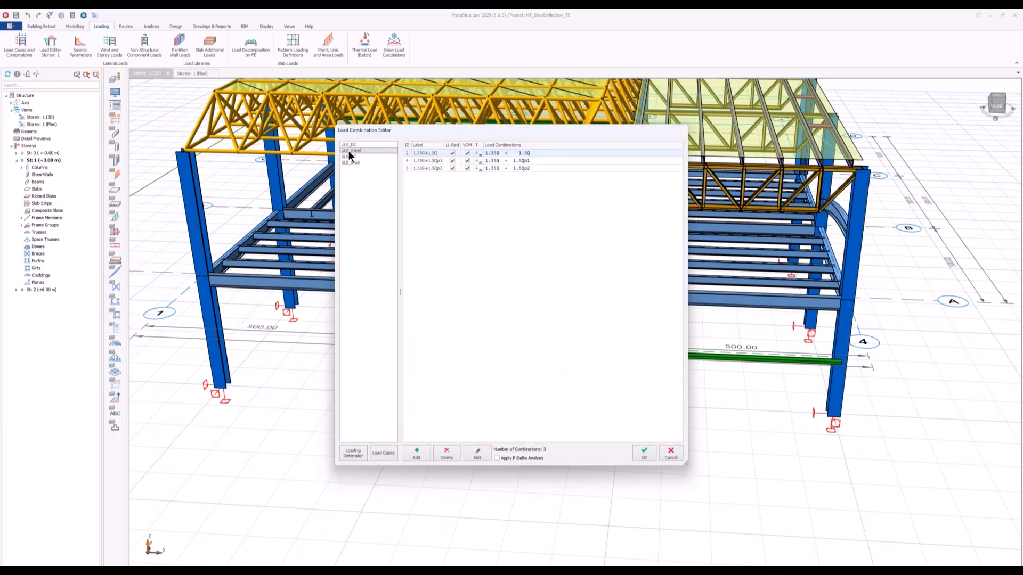
left_click(351, 156)
left_click(353, 163)
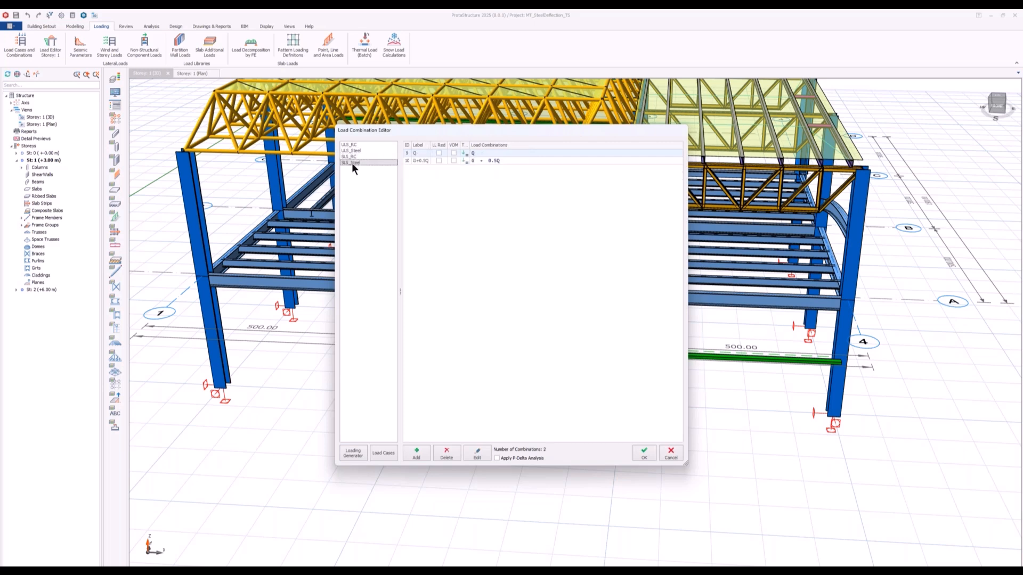
Step: Compare the load combinations listed for reinforced concrete and steel in the ULS and SLS groups
left_click(360, 143)
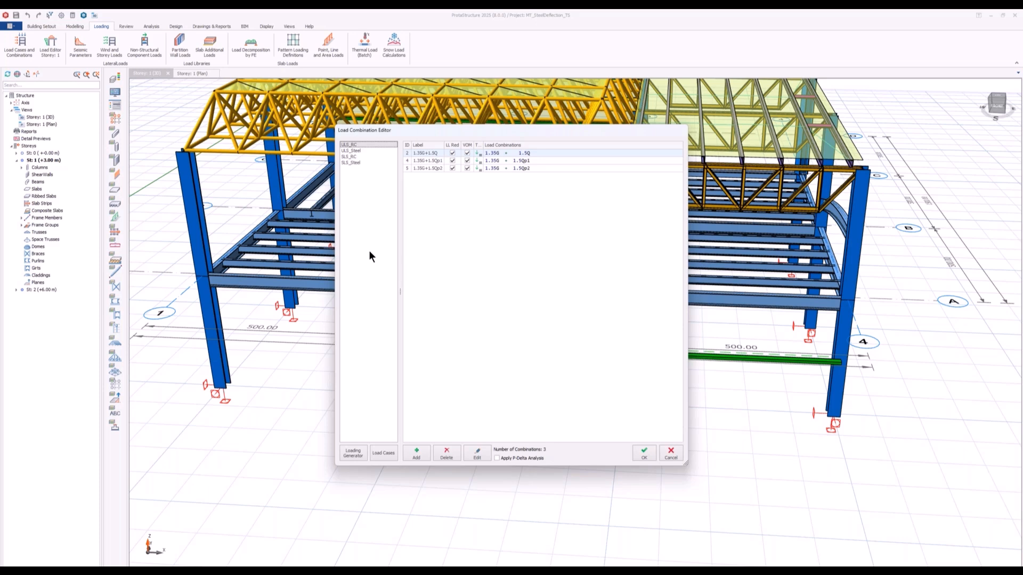
left_click(424, 160)
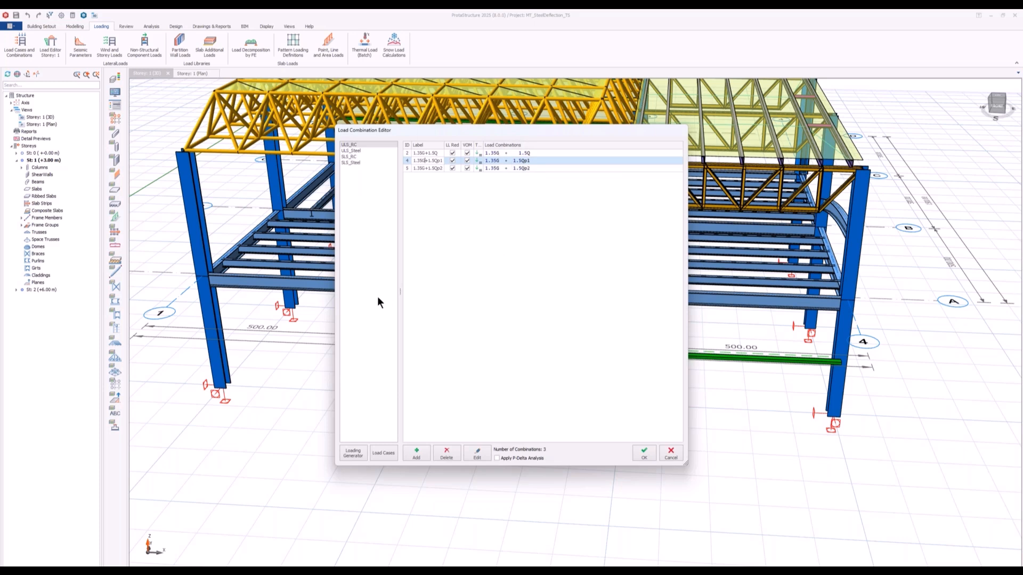
left_click(357, 156)
left_click(356, 162)
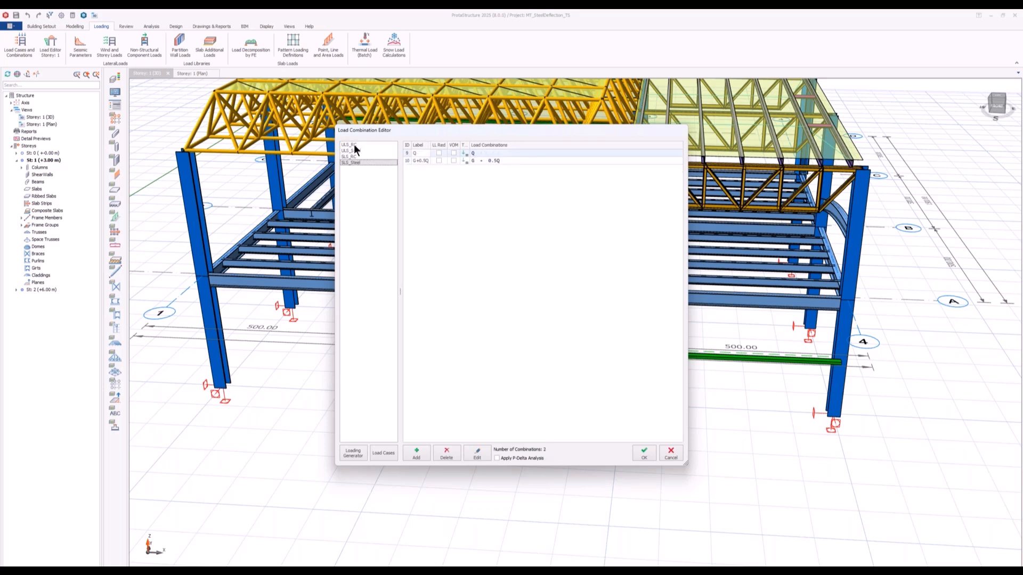
left_click(354, 145)
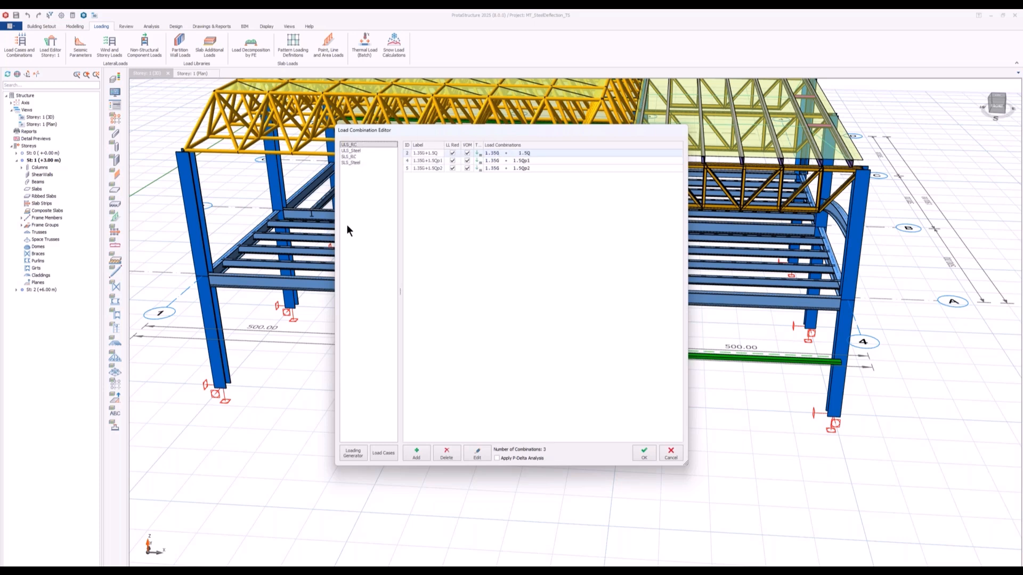
left_click(354, 151)
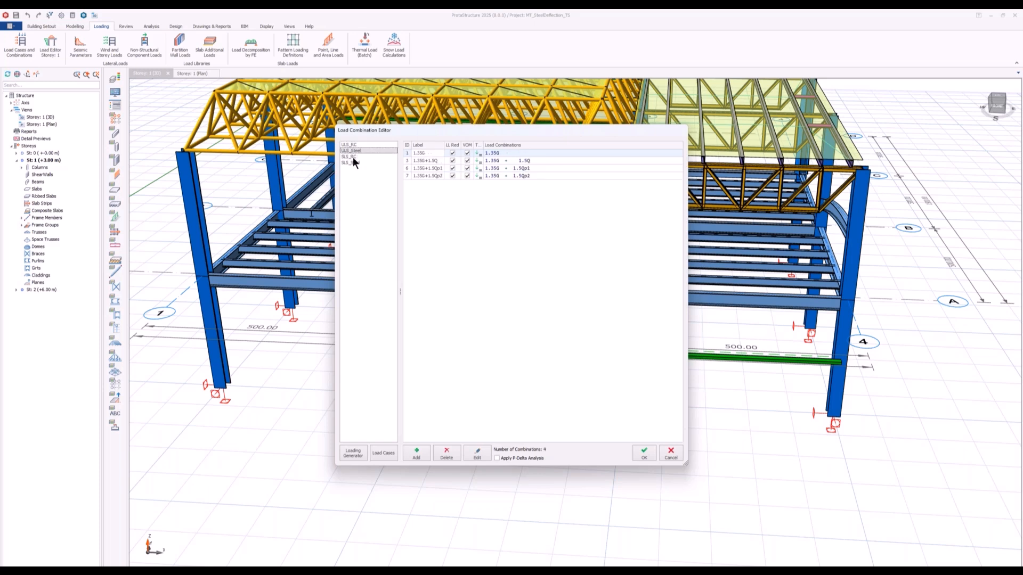
left_click(352, 157)
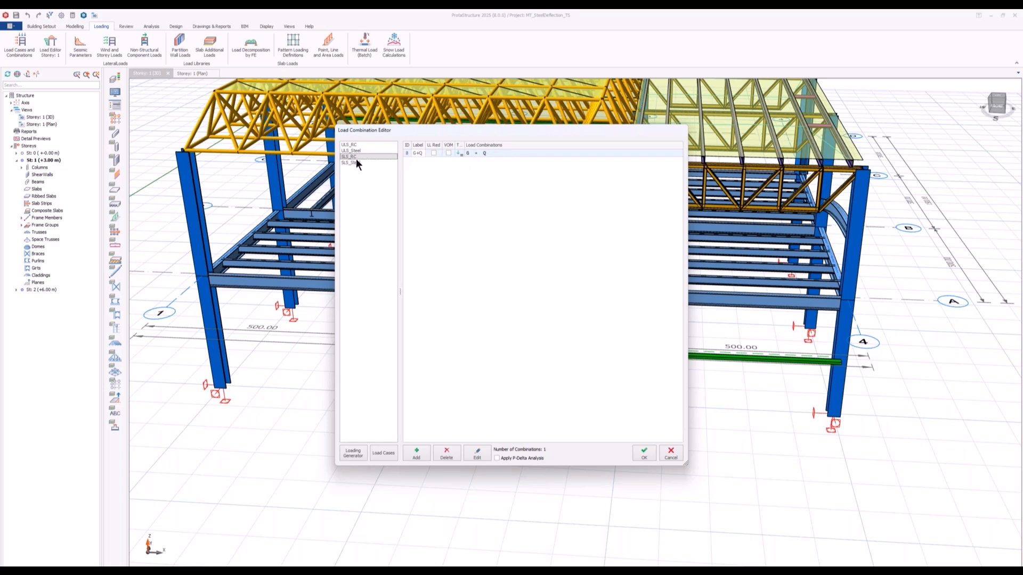
left_click(355, 162)
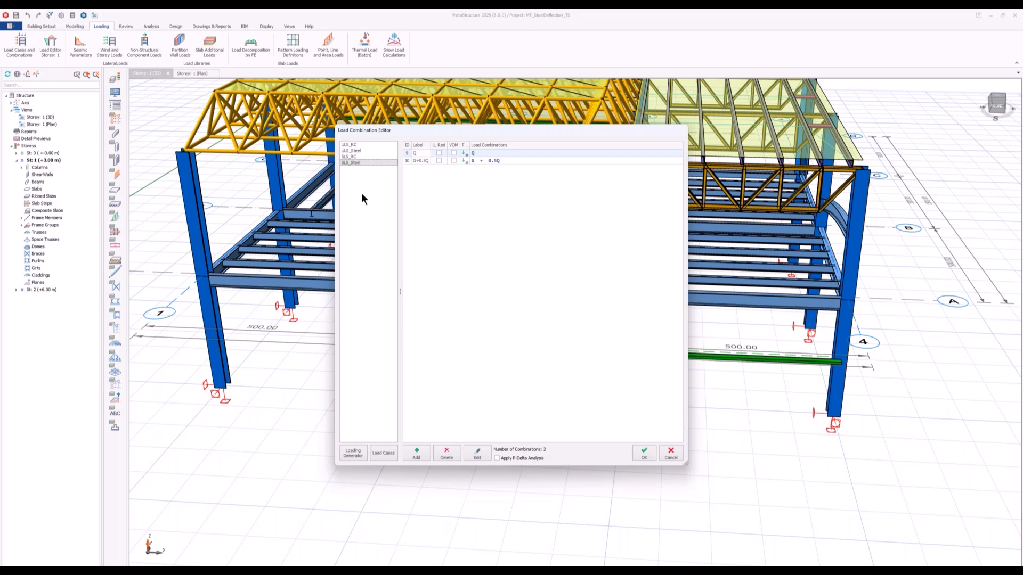
left_click(350, 156)
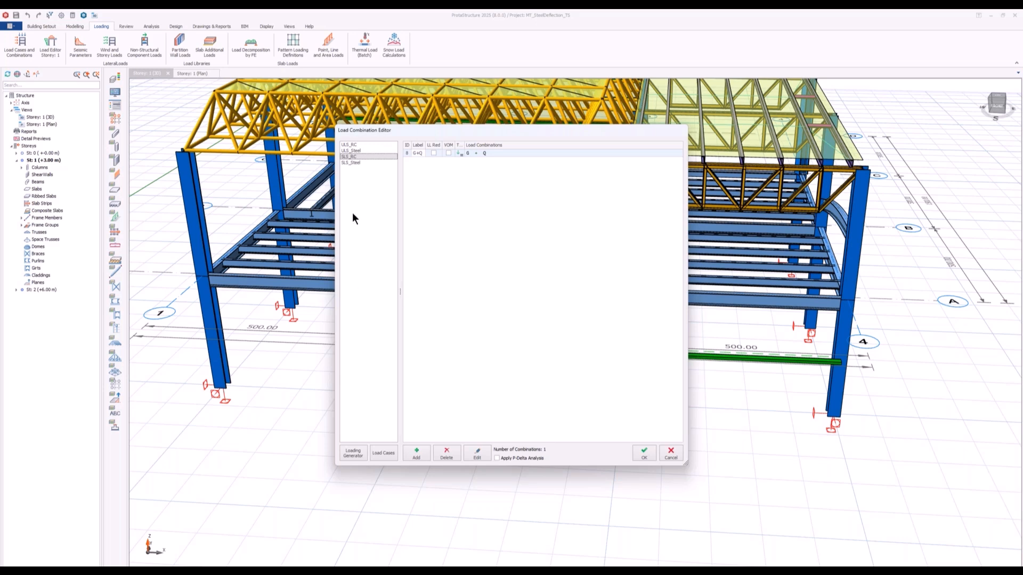
left_click(354, 454)
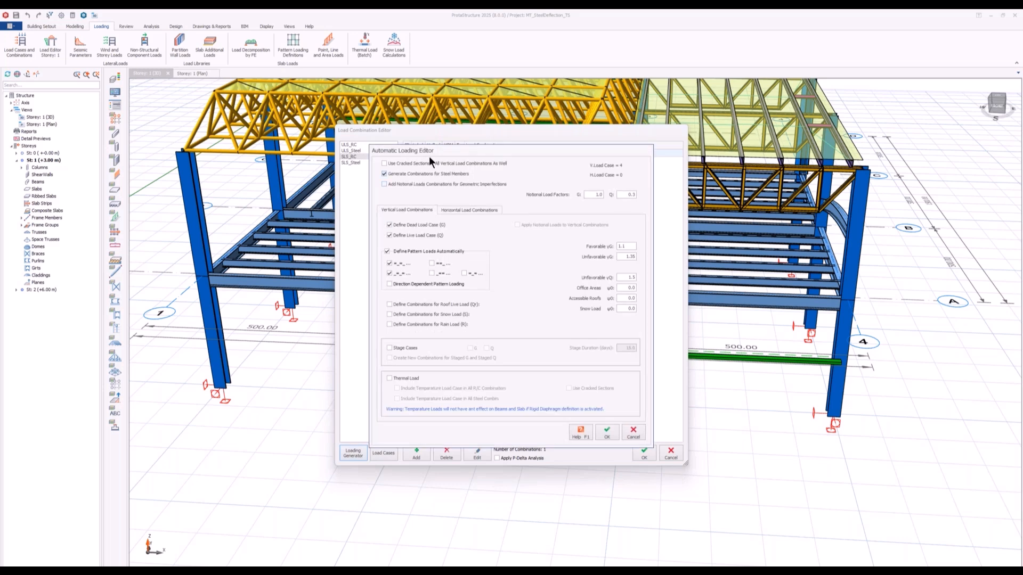
left_click_drag(426, 151, 354, 152)
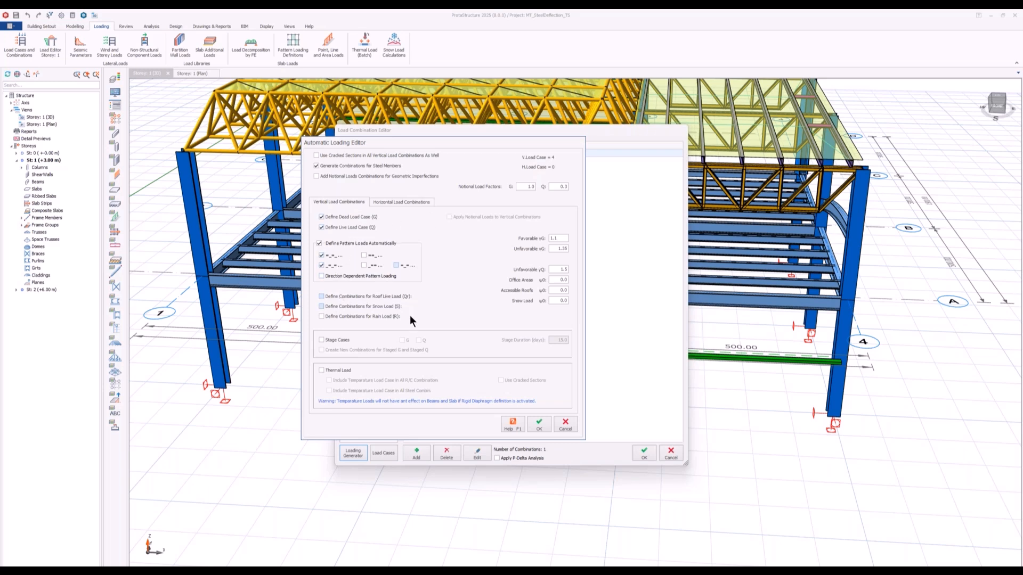
left_click(319, 244)
left_click(321, 340)
left_click(321, 370)
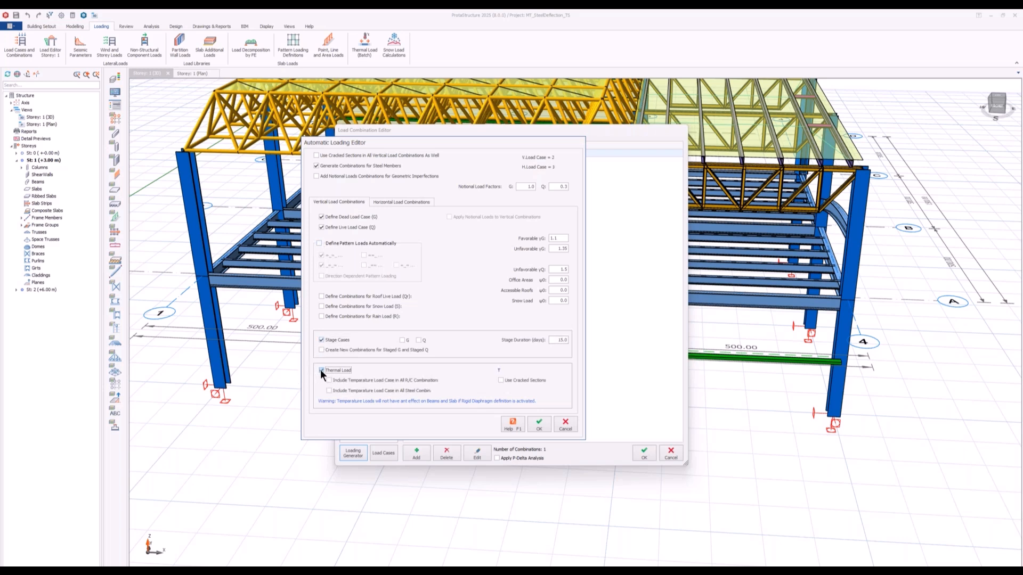
left_click(388, 201)
left_click(323, 220)
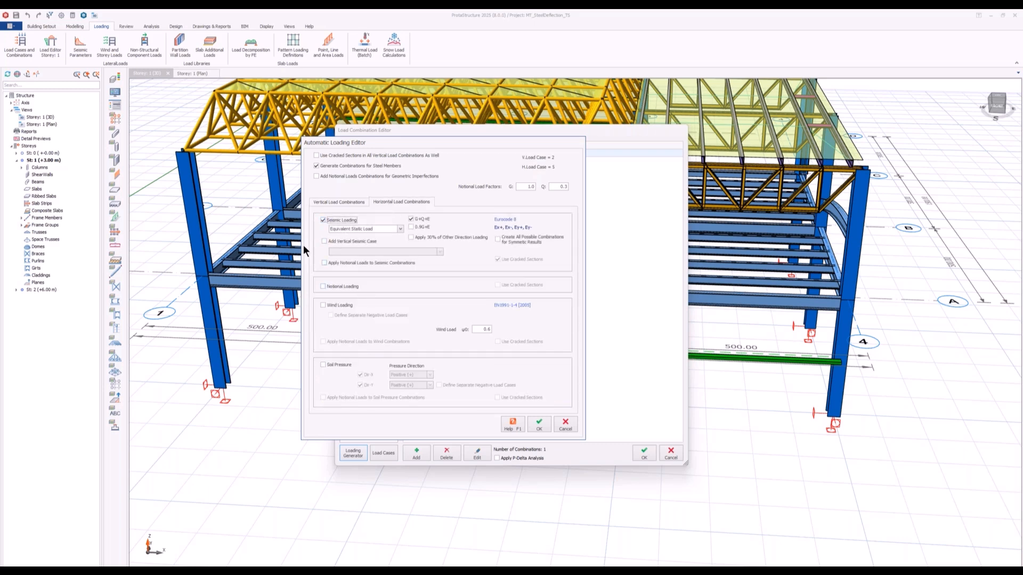
left_click(322, 286)
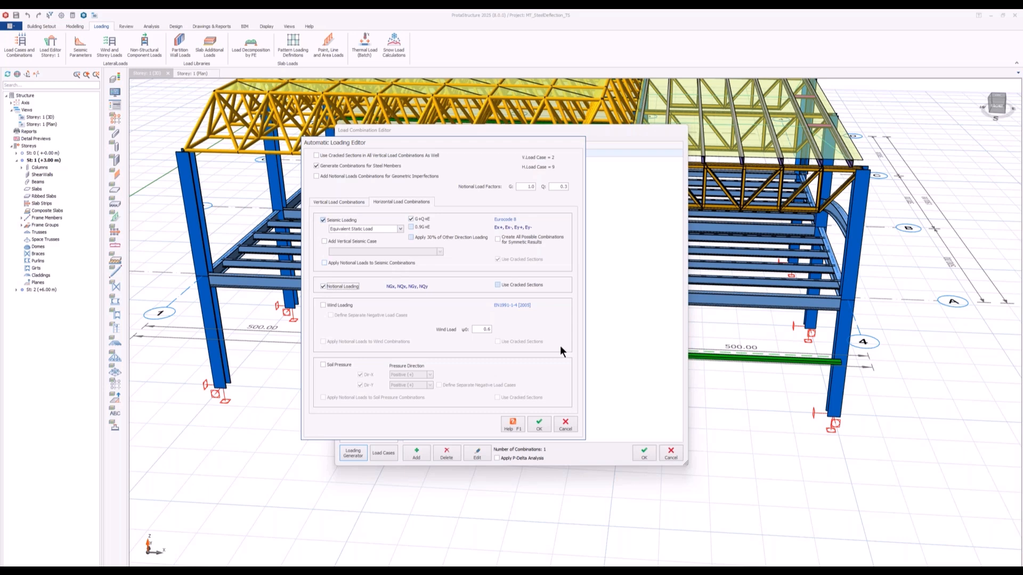
left_click(566, 425)
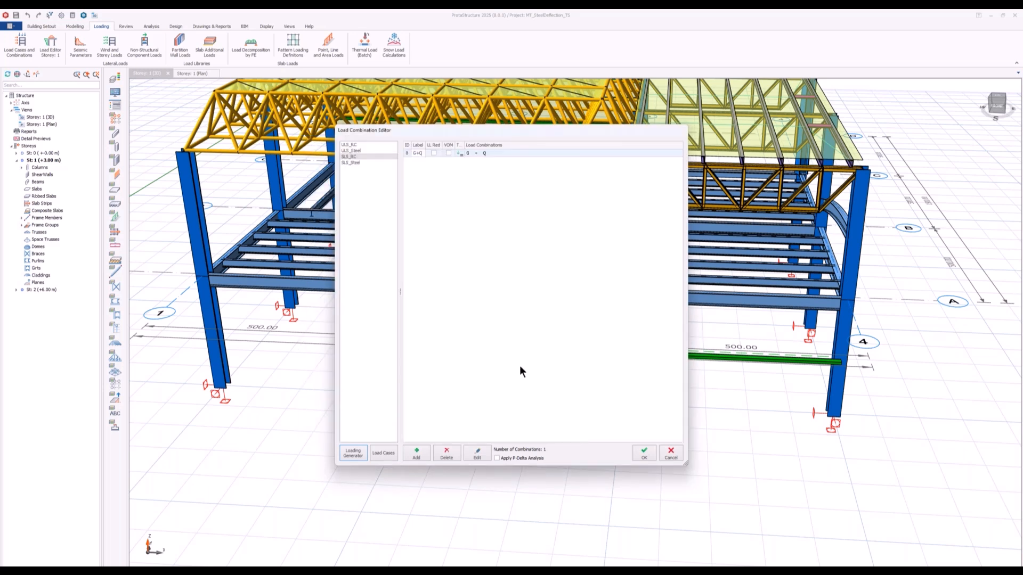
Step: Review the combinations of the ULS_RC, ULS_Steel, SLS_RC and SLS_Steel groups again, ending on SLS_Steel
left_click(353, 162)
left_click(354, 151)
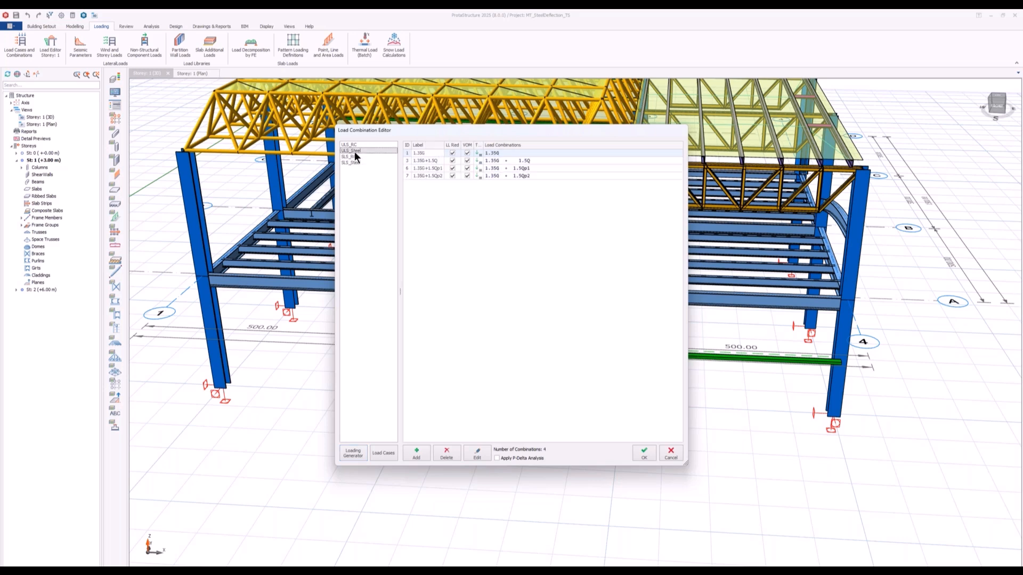
left_click(357, 144)
left_click(357, 151)
left_click(351, 145)
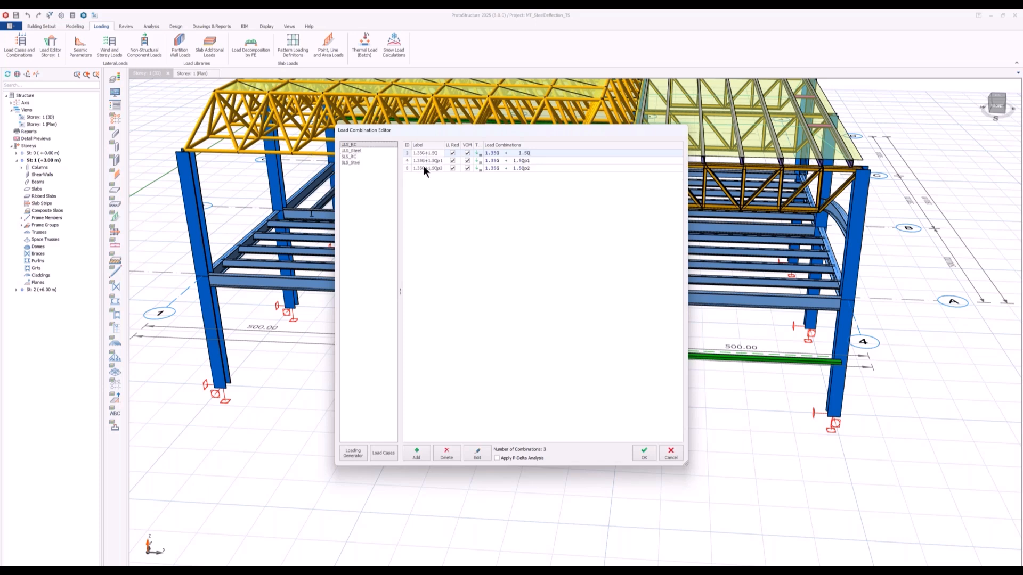
left_click(351, 157)
left_click(352, 162)
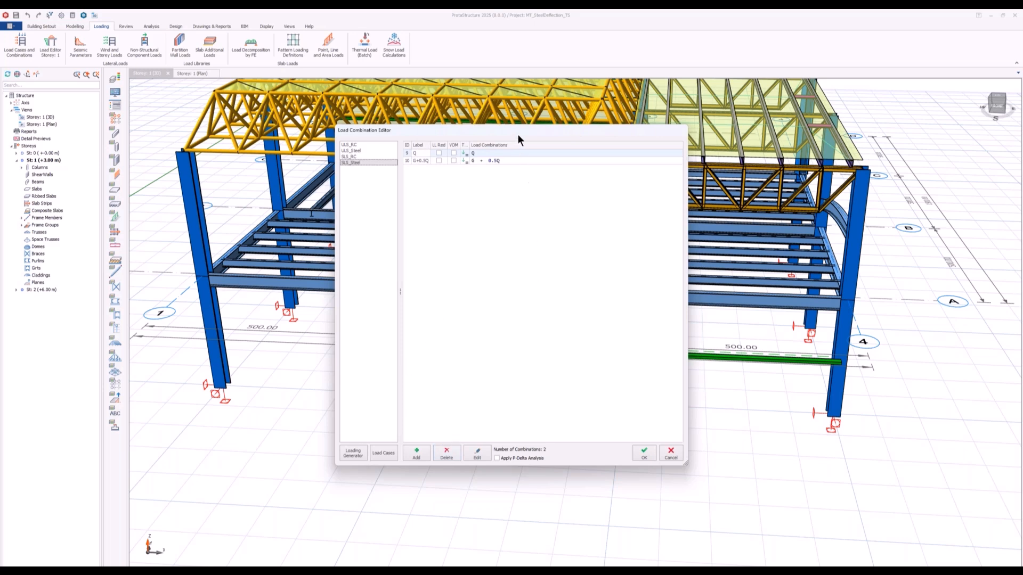
Step: Add a user defined vertical load case labelled G1 with the storey mass calculation option included
left_click_drag(516, 131, 448, 144)
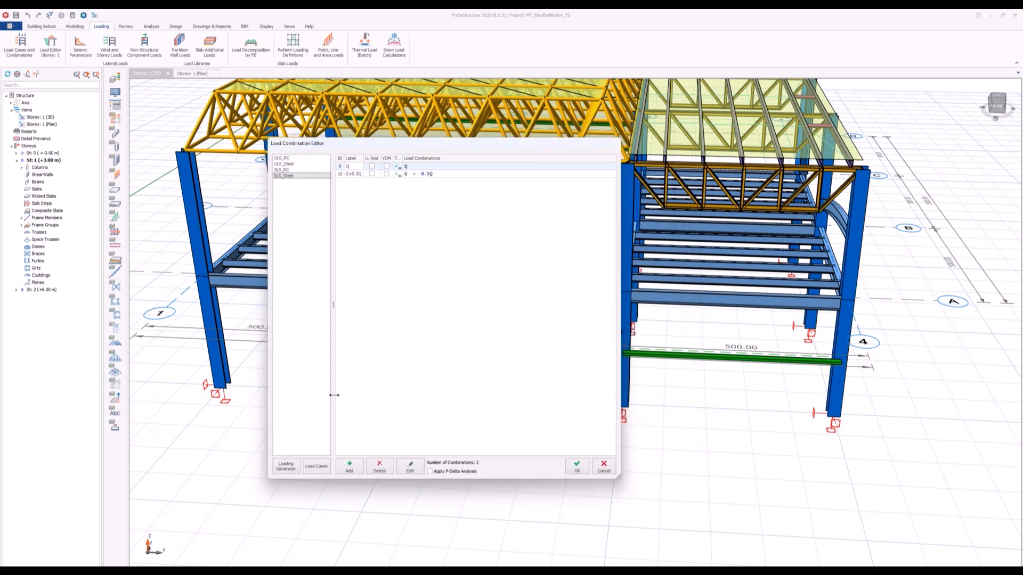
left_click(318, 466)
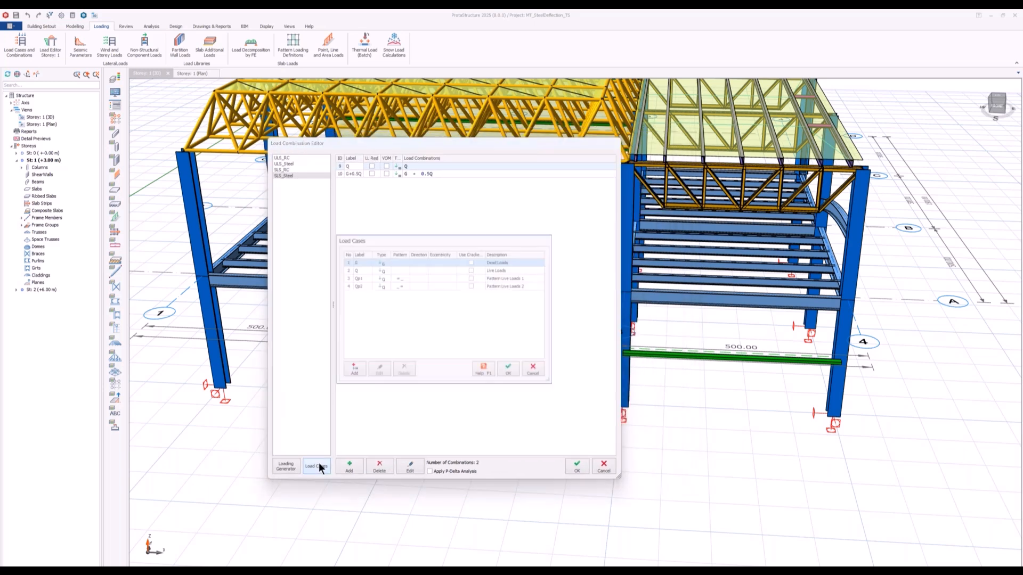
left_click_drag(390, 237, 405, 205)
left_click(363, 341)
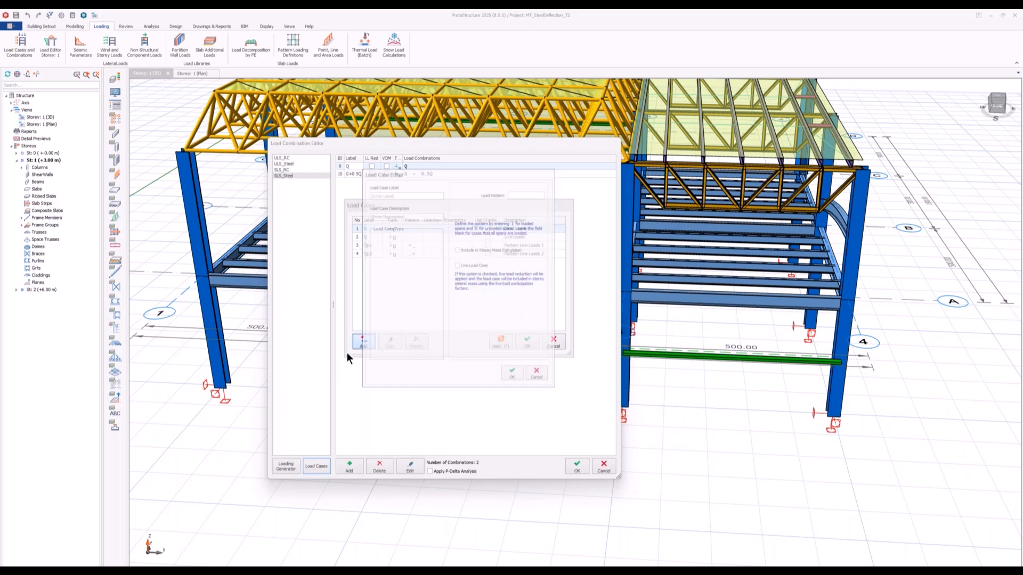
type("G")
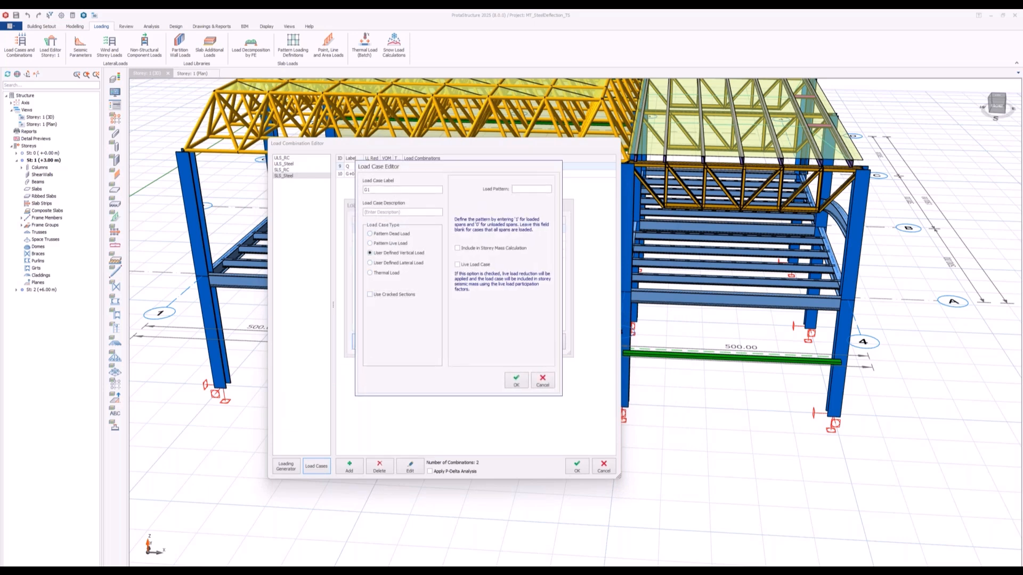
type("1")
left_click_drag(408, 167, 395, 202)
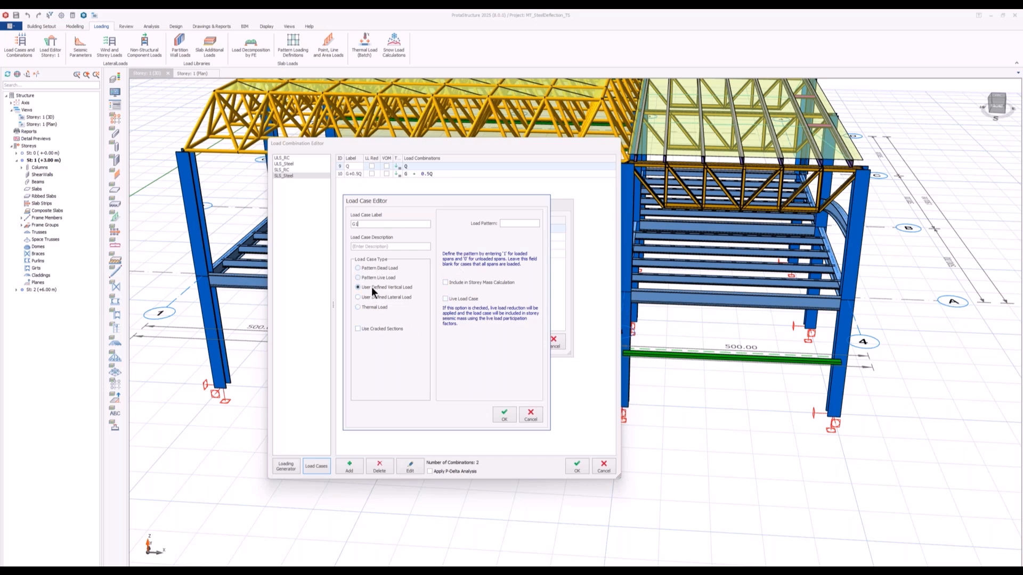
left_click(483, 282)
left_click(503, 414)
Step: Add a user defined vertical load case labelled Q1 included in the storey mass calculation and accept the load case list
left_click(360, 346)
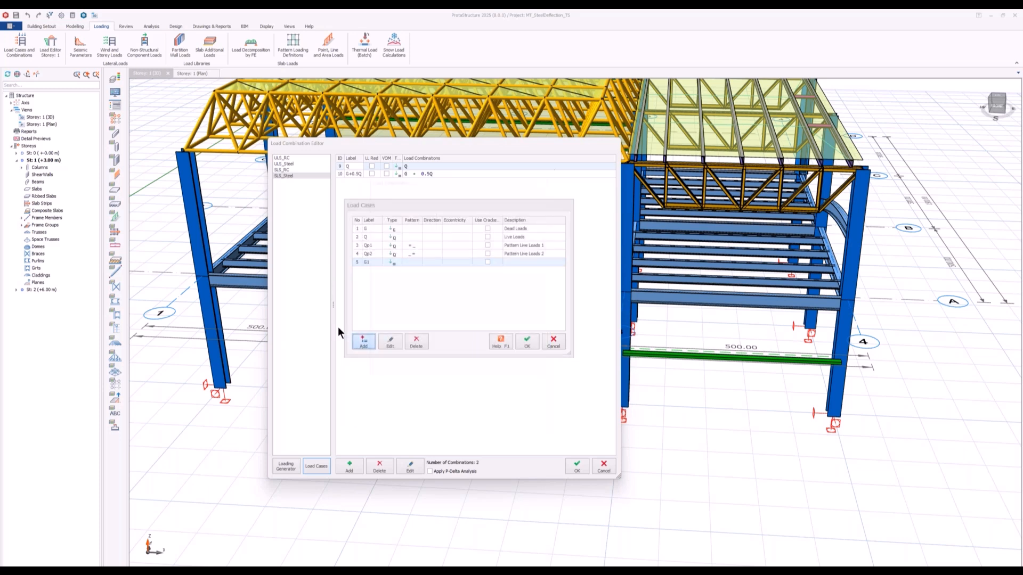
left_click(385, 189)
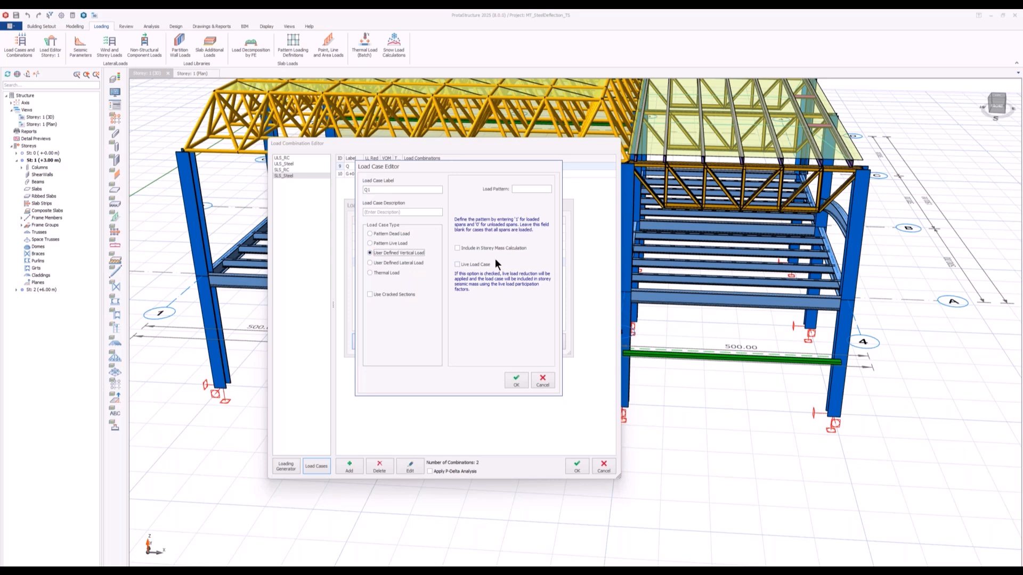
left_click(457, 249)
left_click(505, 380)
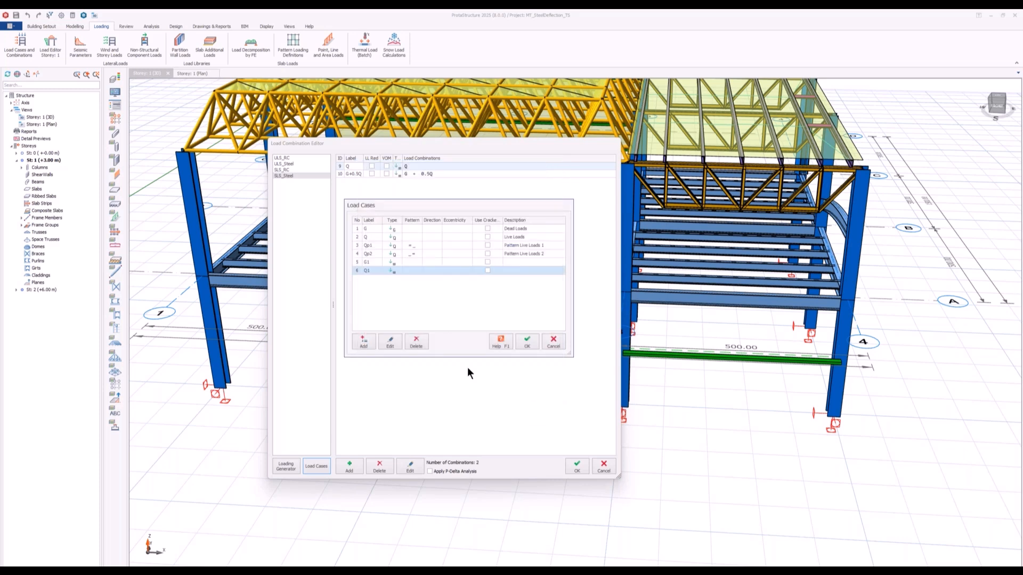
left_click(527, 340)
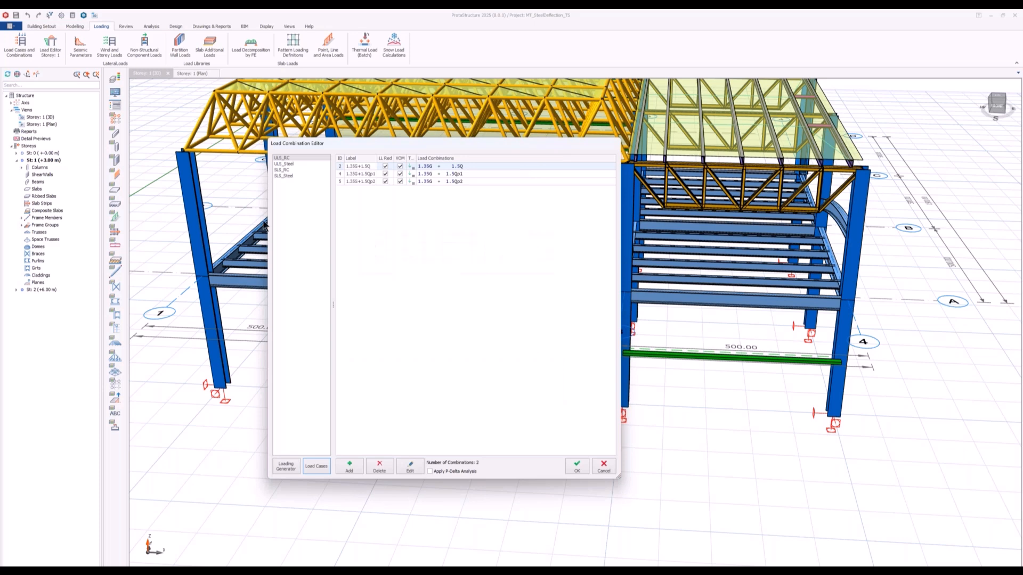
Step: Add a load combination labelled G1+0.5Q1 to the SLS_Steel group and open its load factors
left_click(284, 176)
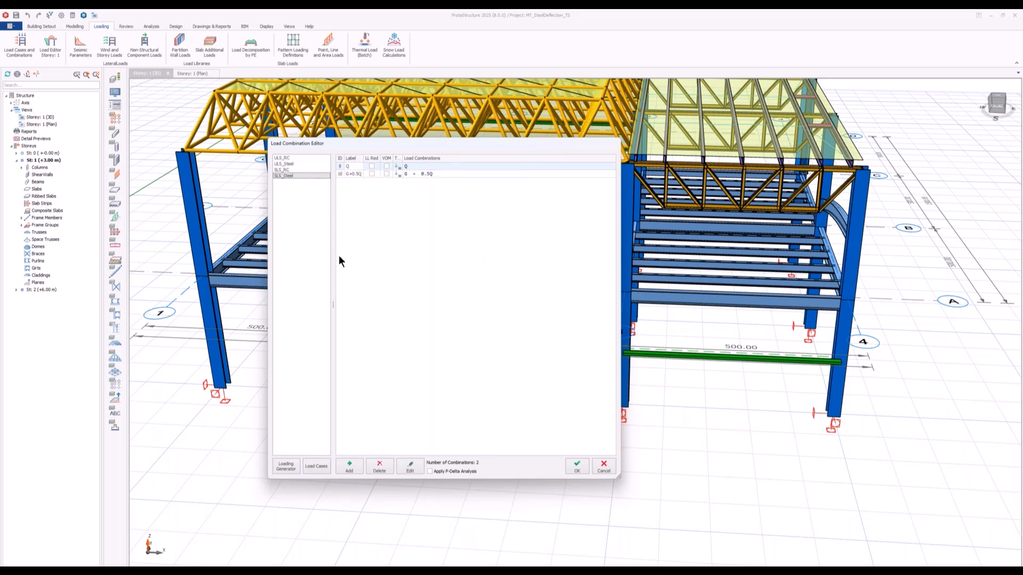
left_click(349, 467)
double_click(353, 183)
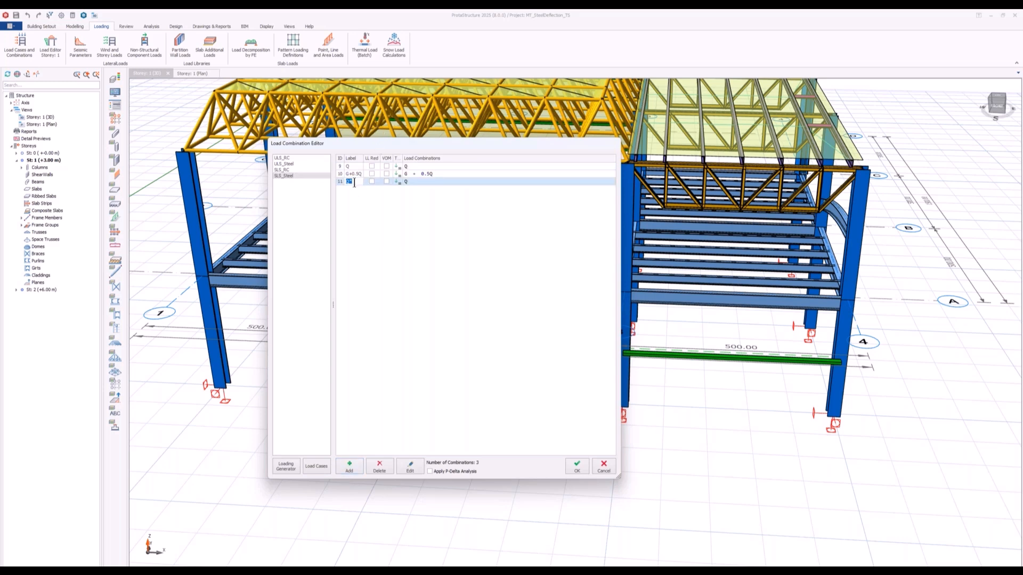
type("G1+0.5Q1")
double_click(417, 181)
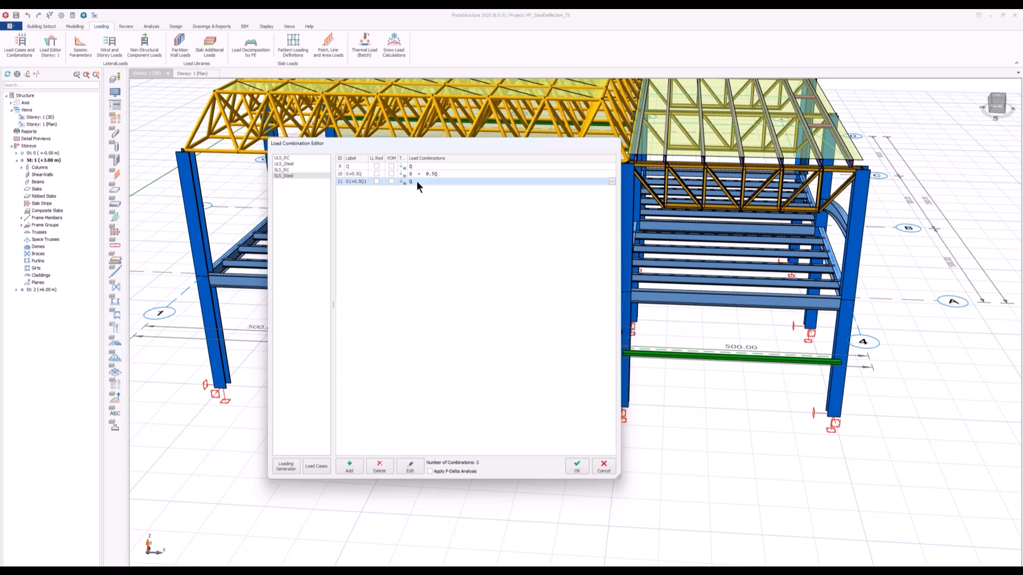
Step: Set the G1+0.5Q1 combination's factors to 0 for Q, 1 for G1 and 0.5 for Q1
left_click(555, 303)
type("1")
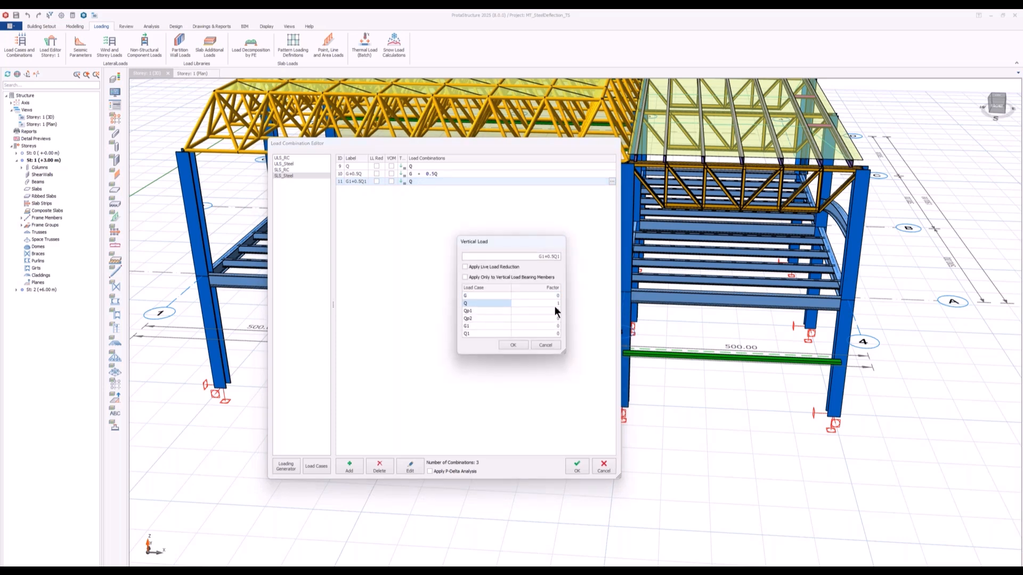
left_click(557, 325)
type("1")
left_click(540, 332)
left_click(554, 326)
left_click(554, 334)
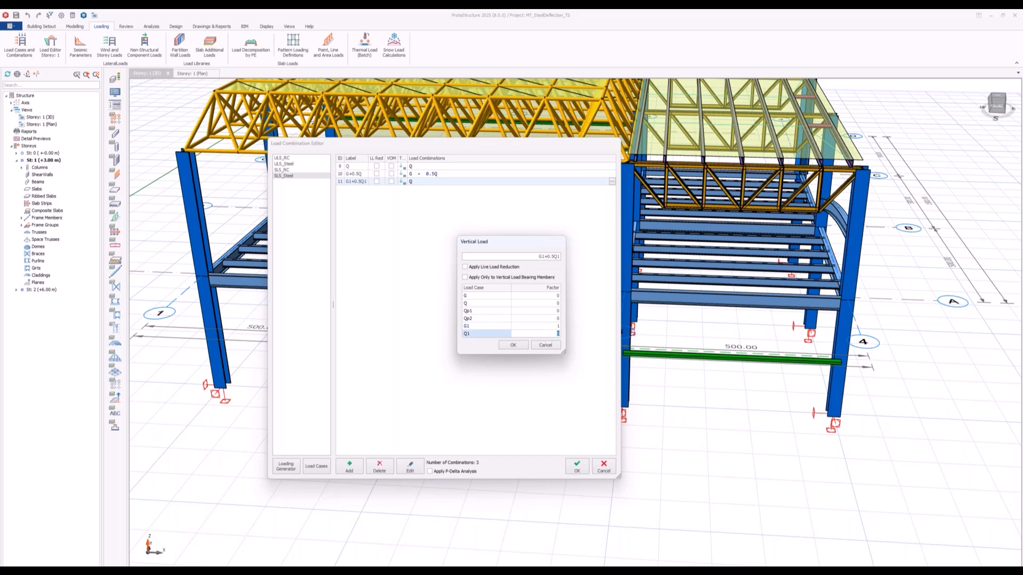
left_click(514, 346)
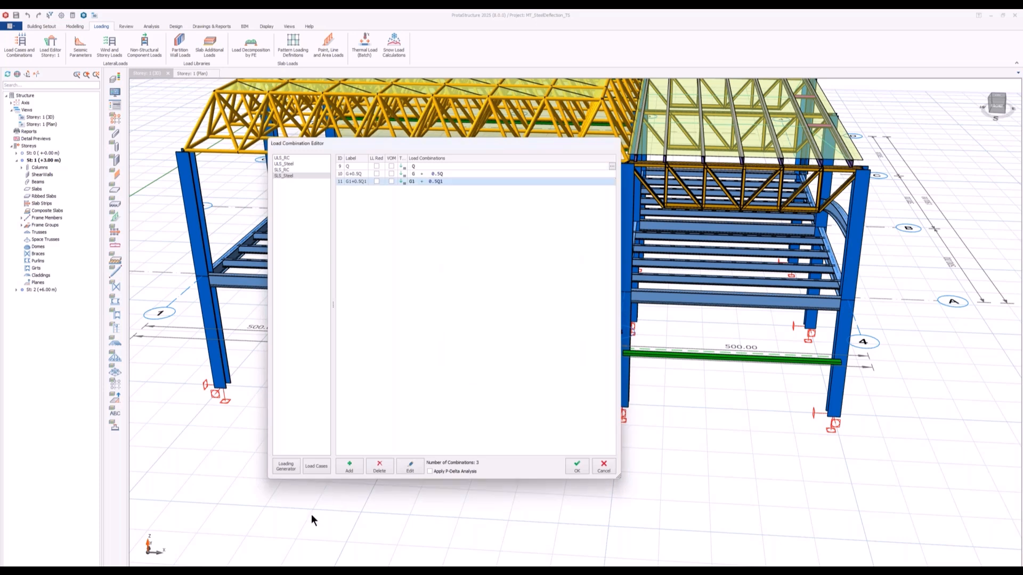
Step: Add an SLS_Steel combination labelled Q1 containing only load case Q1 with factor 1, and save the load combinations
left_click(350, 467)
left_click(357, 189)
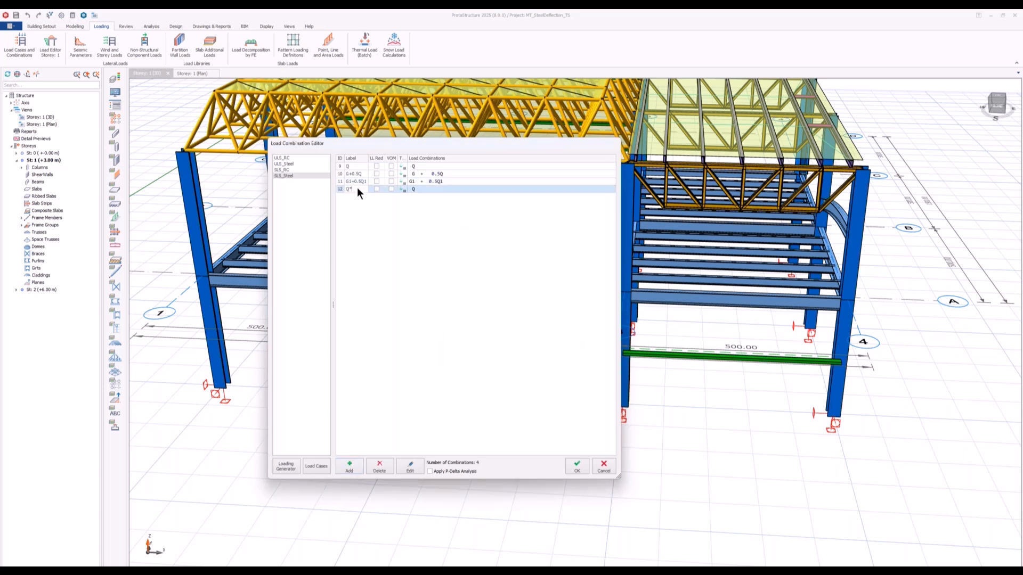
type("Q1")
double_click(415, 189)
left_click(550, 303)
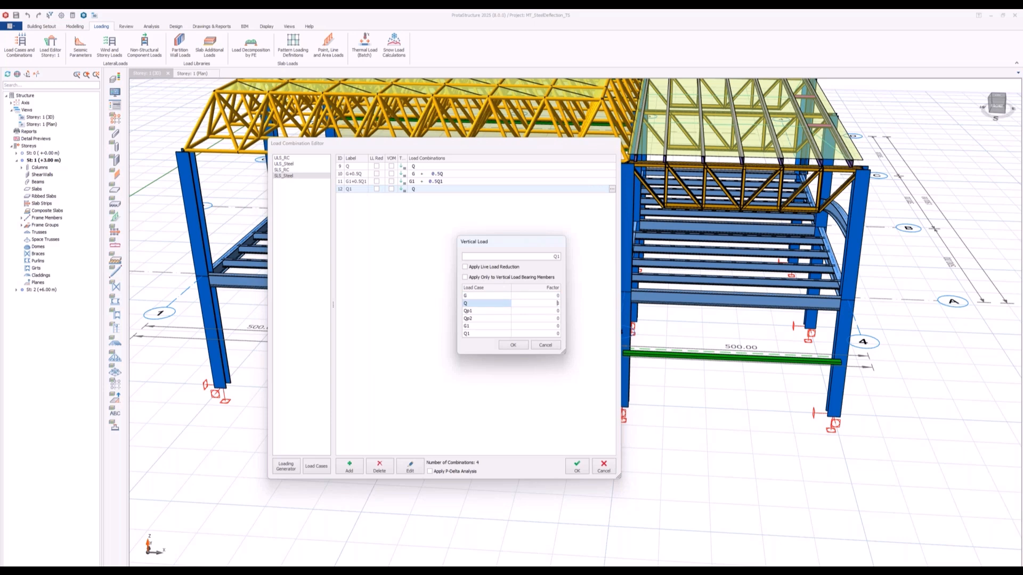
left_click(543, 316)
left_click(541, 335)
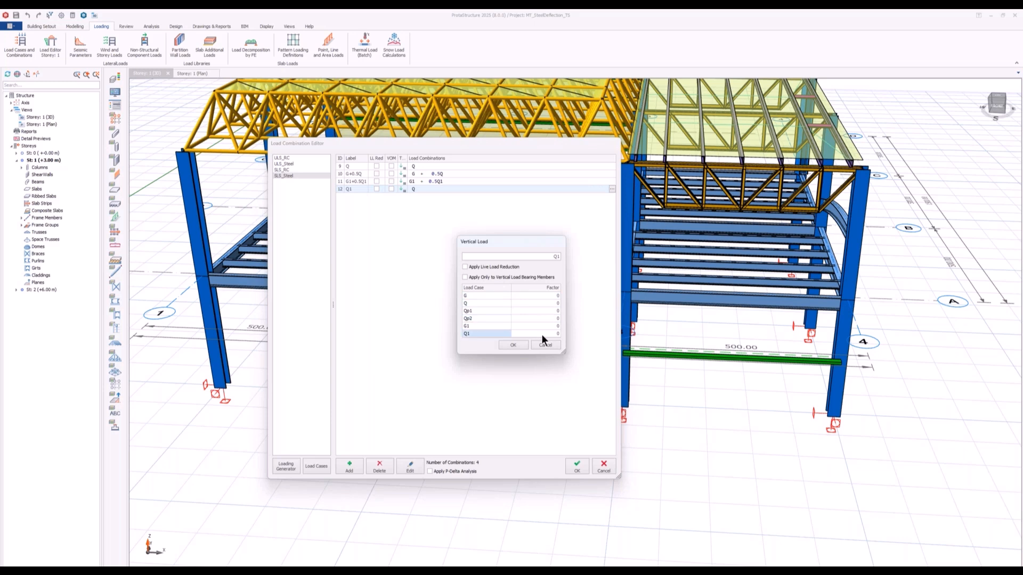
left_click(514, 345)
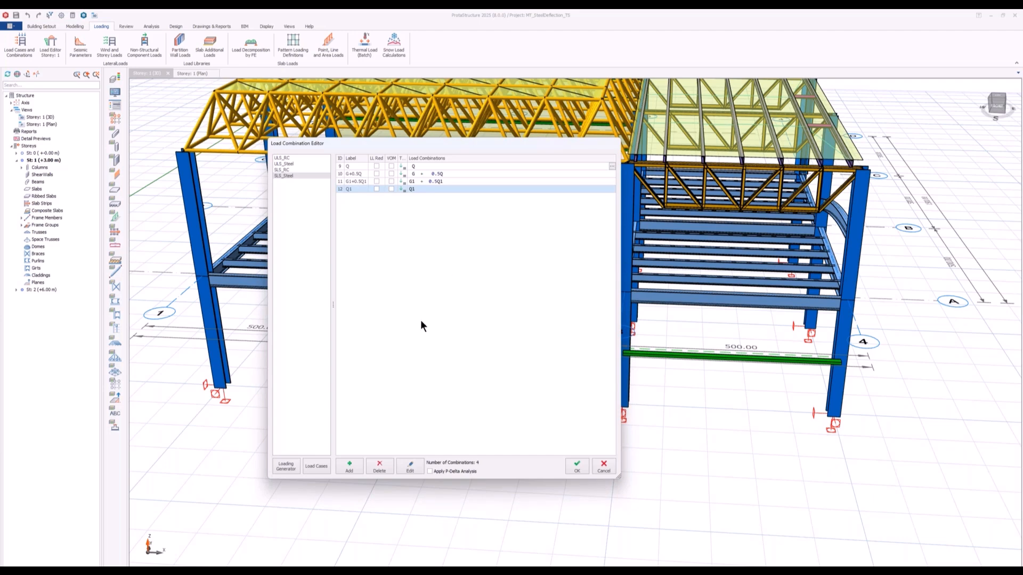
left_click(577, 466)
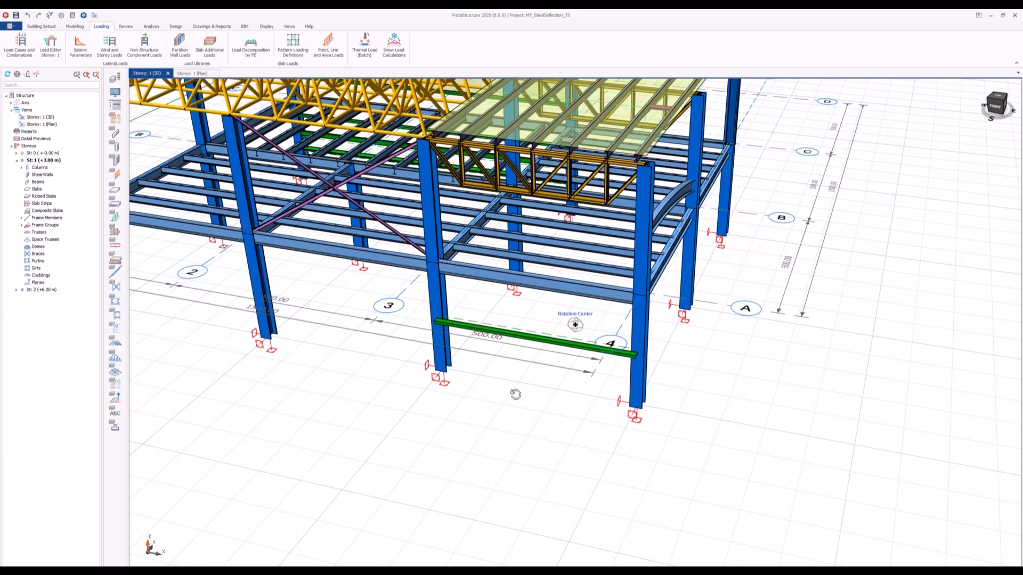
Step: Open the load editor for frame member F136, the low beam between axes 3 and 4, and enlarge its window
left_click(611, 344)
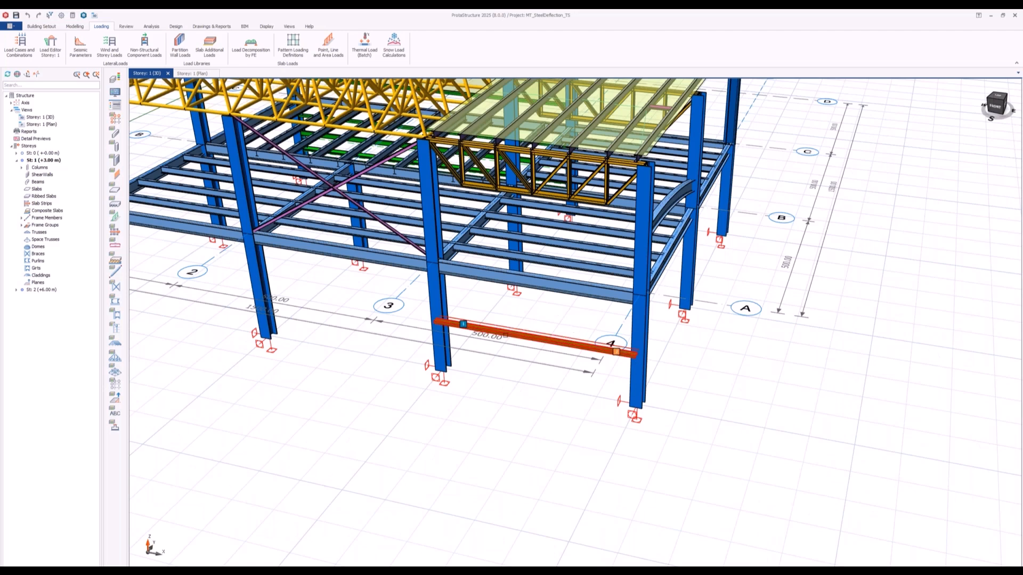
scroll(508, 348, "up", 3)
right_click(464, 319)
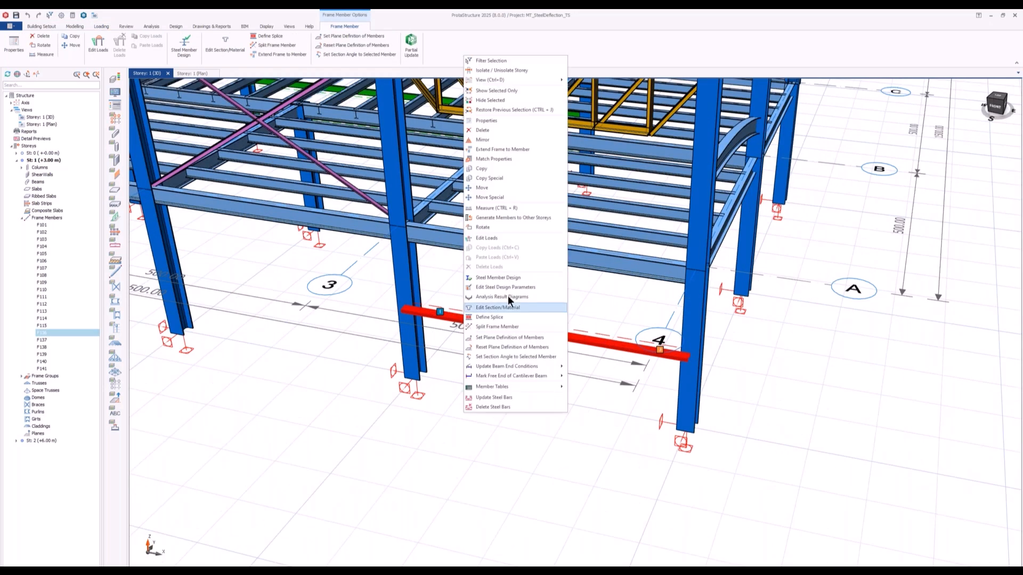
left_click(505, 236)
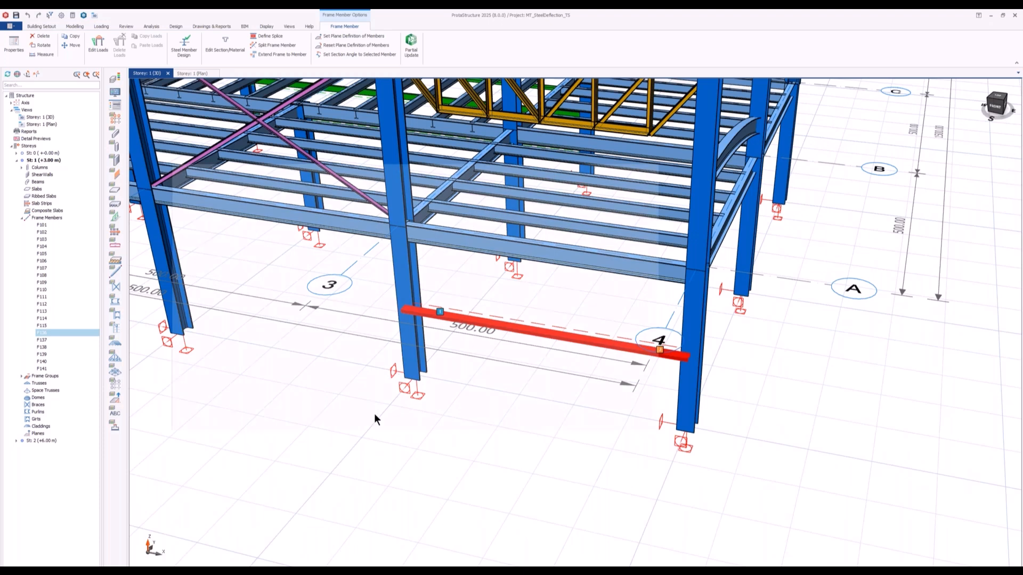
middle_click_drag(373, 349, 452, 349)
left_click_drag(461, 152, 461, 95)
left_click_drag(737, 433, 789, 487)
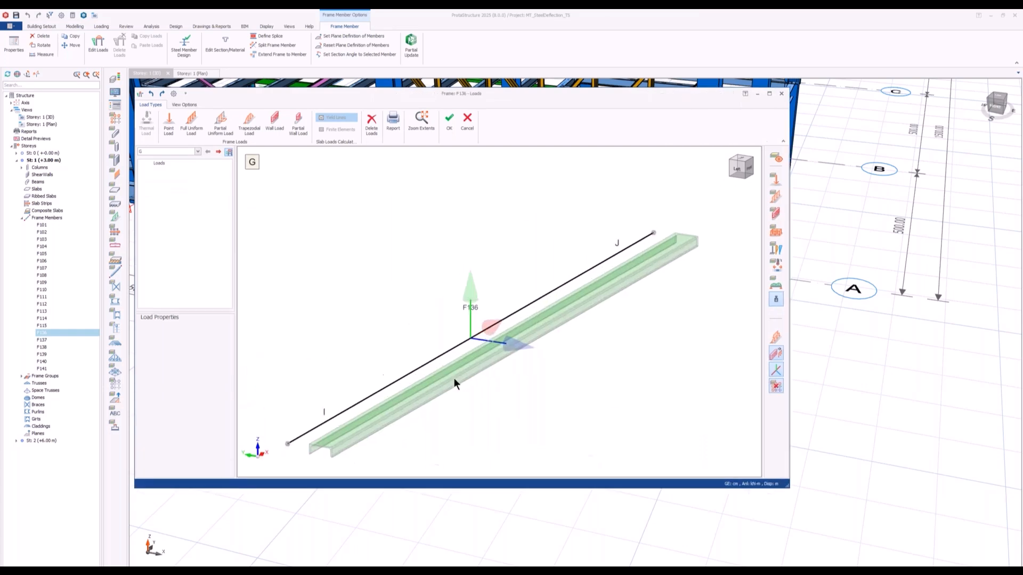
Step: Assign a full uniform gravity load of 1 kN/m to frame member F136 under load case G1
left_click(158, 151)
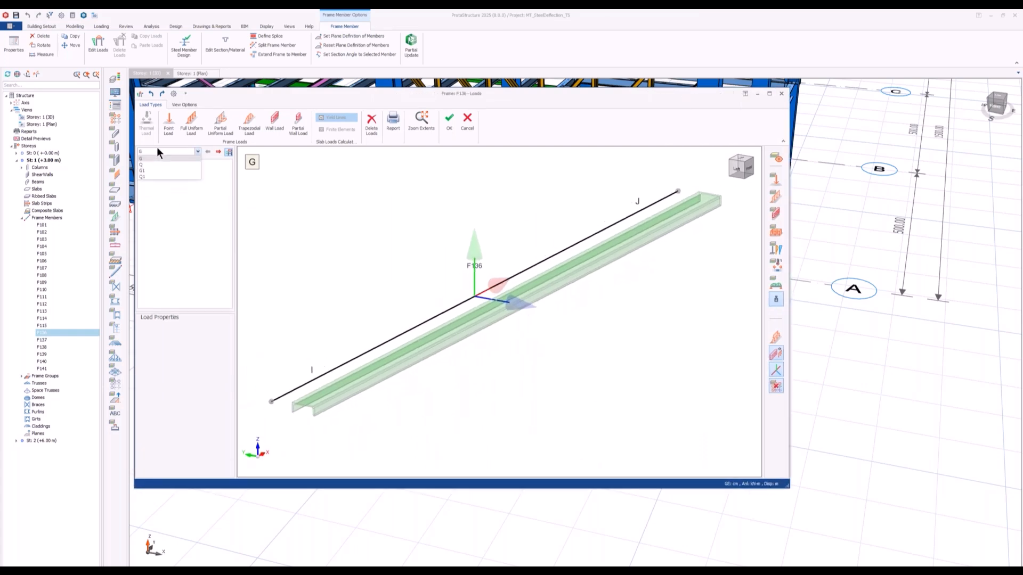
left_click(149, 170)
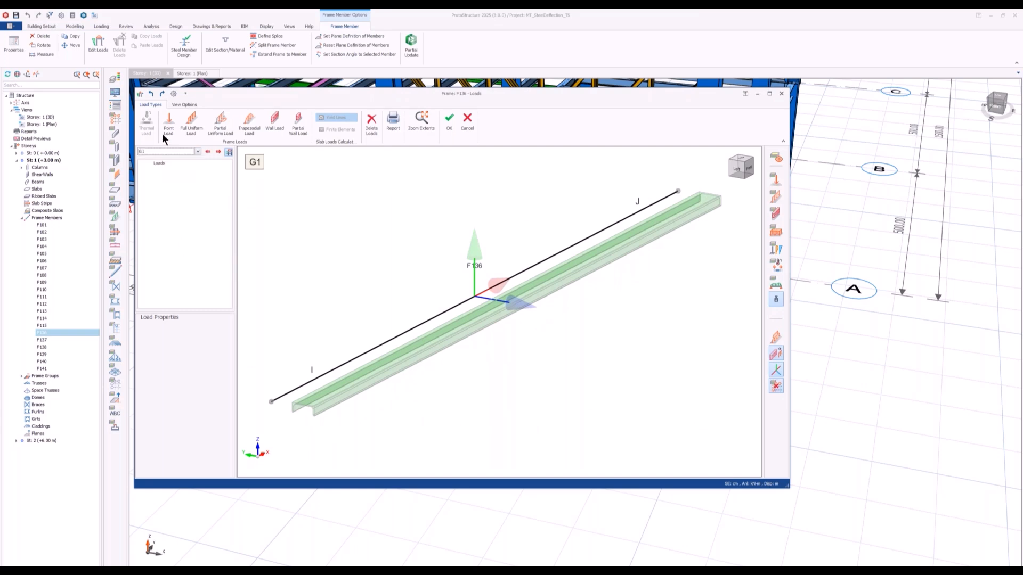
left_click(190, 125)
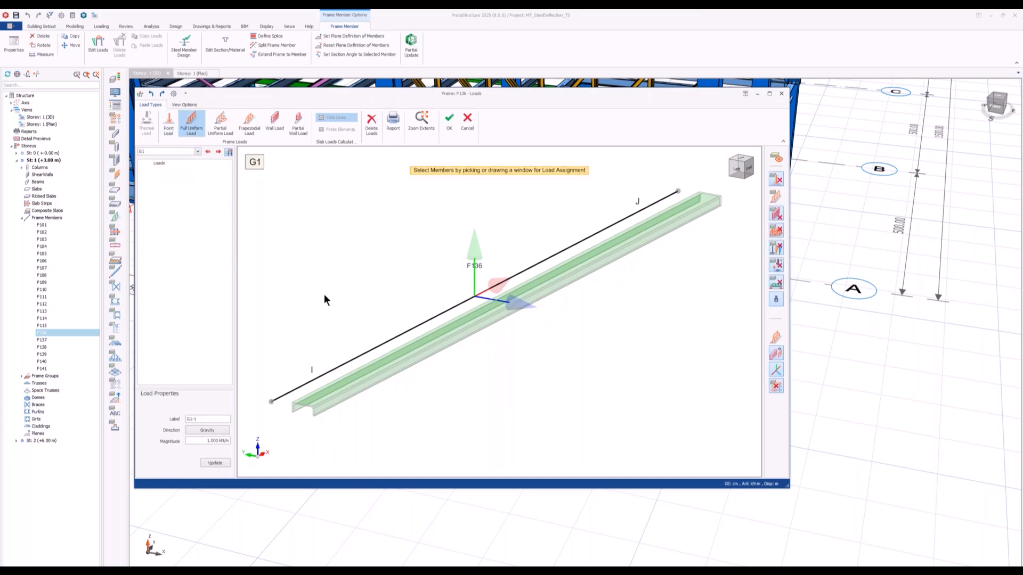
left_click(222, 427)
left_click(165, 446)
left_click(394, 365)
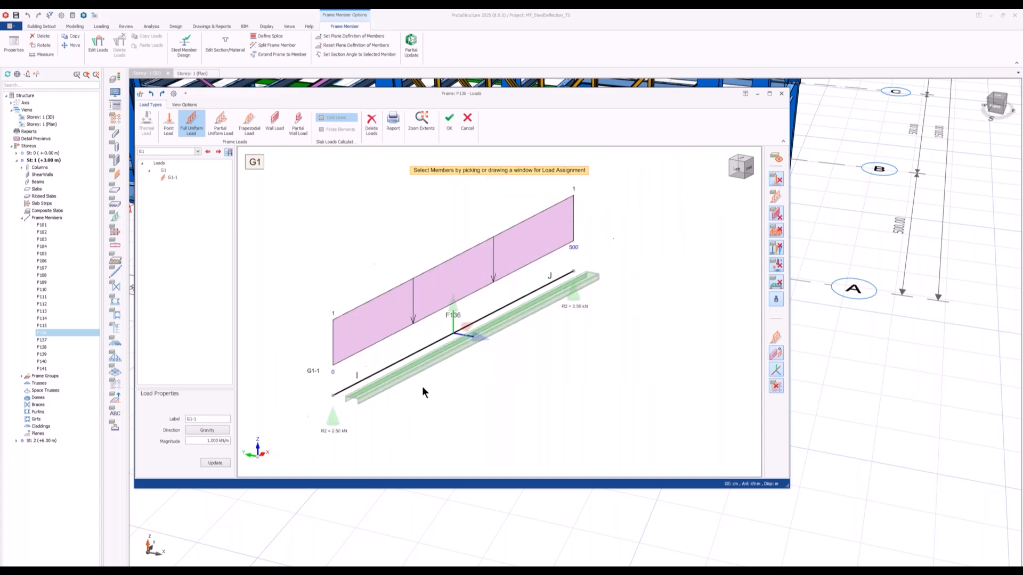
scroll(424, 385, "down", 1)
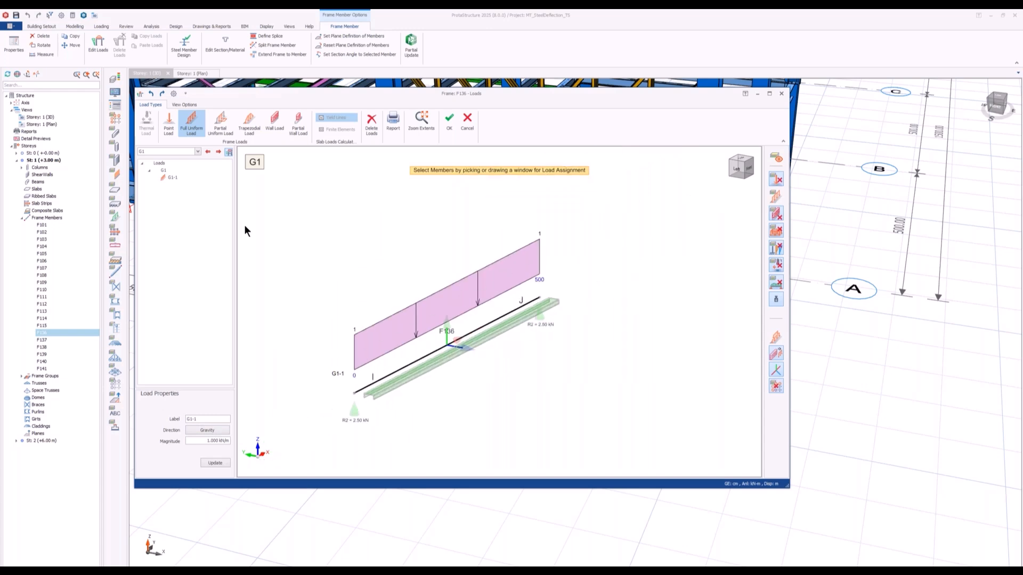
Step: Start a trapezoidal load under load case Q1 with Insertion enabled, choosing the flat-topped trapezoid shape in the Load Generator
left_click(157, 152)
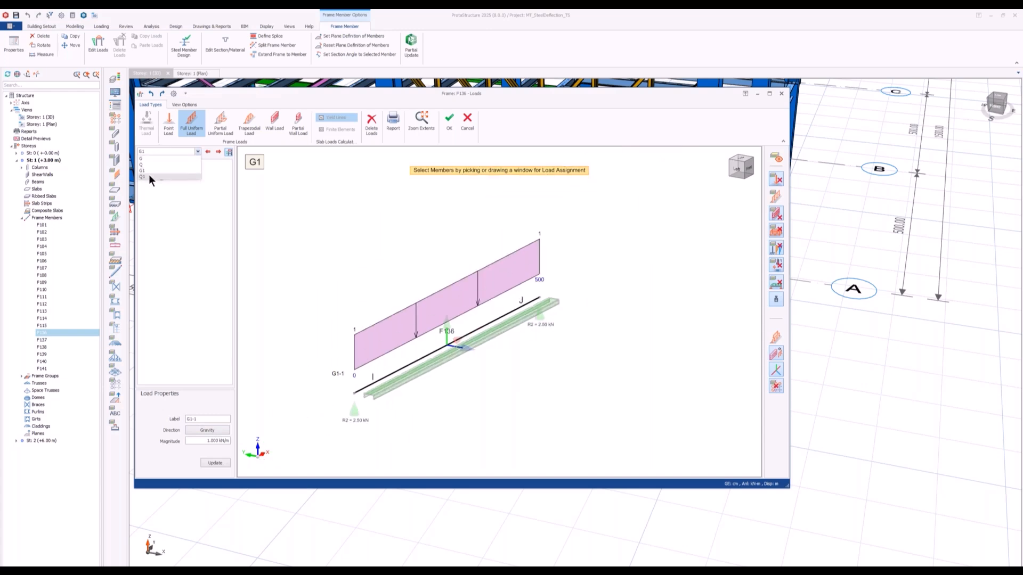
left_click(148, 174)
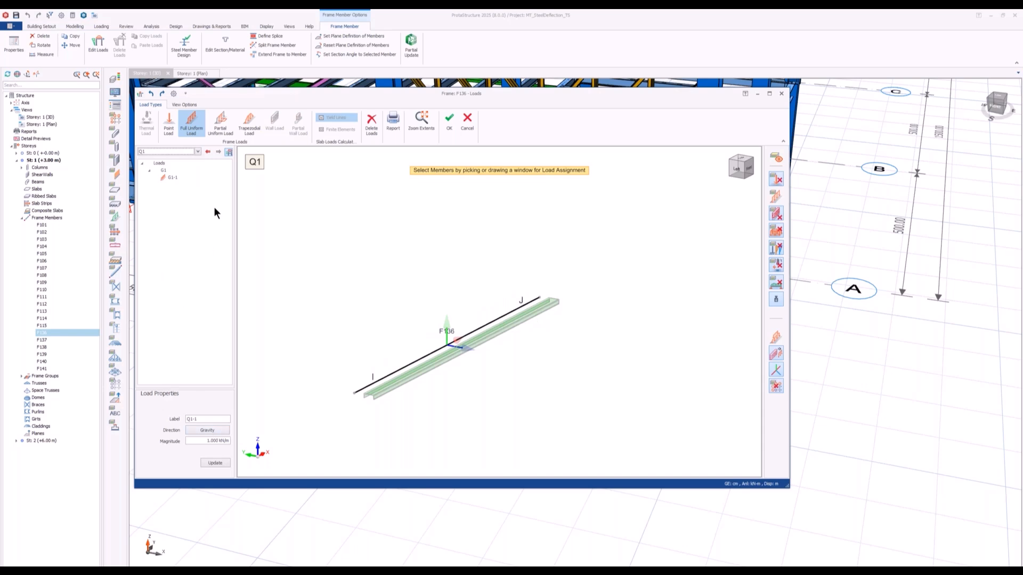
left_click(253, 127)
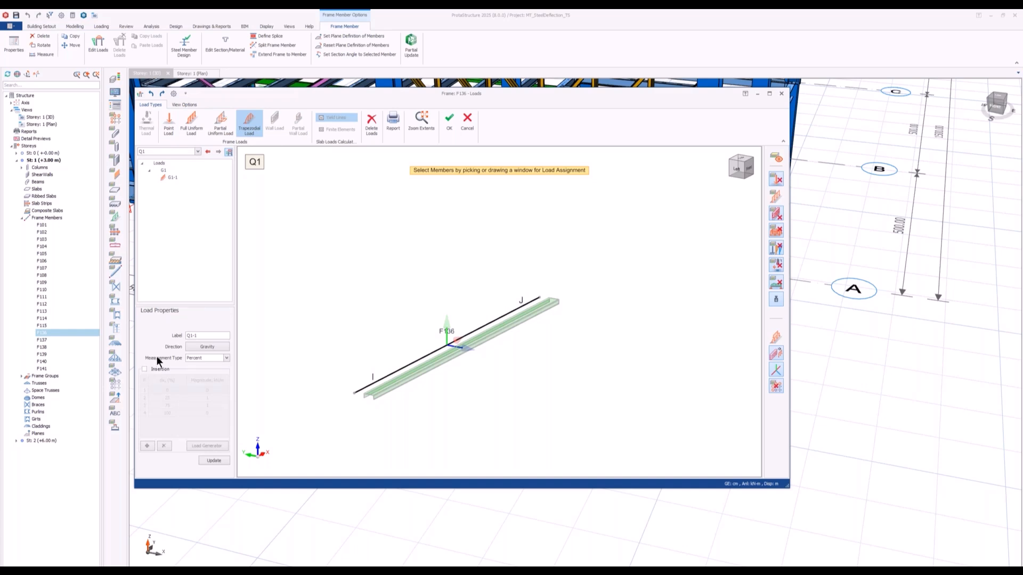
left_click(146, 368)
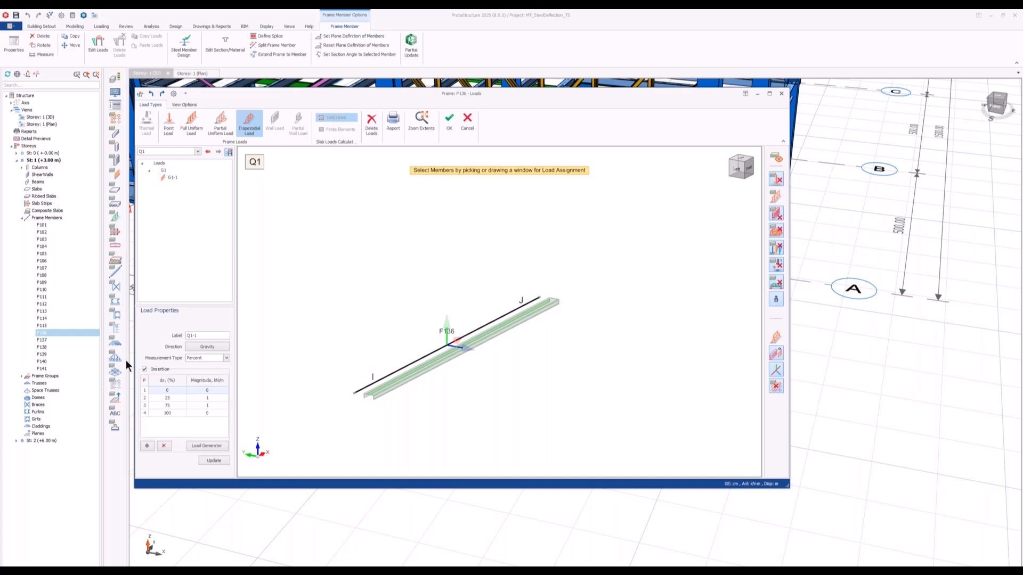
left_click(201, 446)
left_click_drag(182, 333, 287, 167)
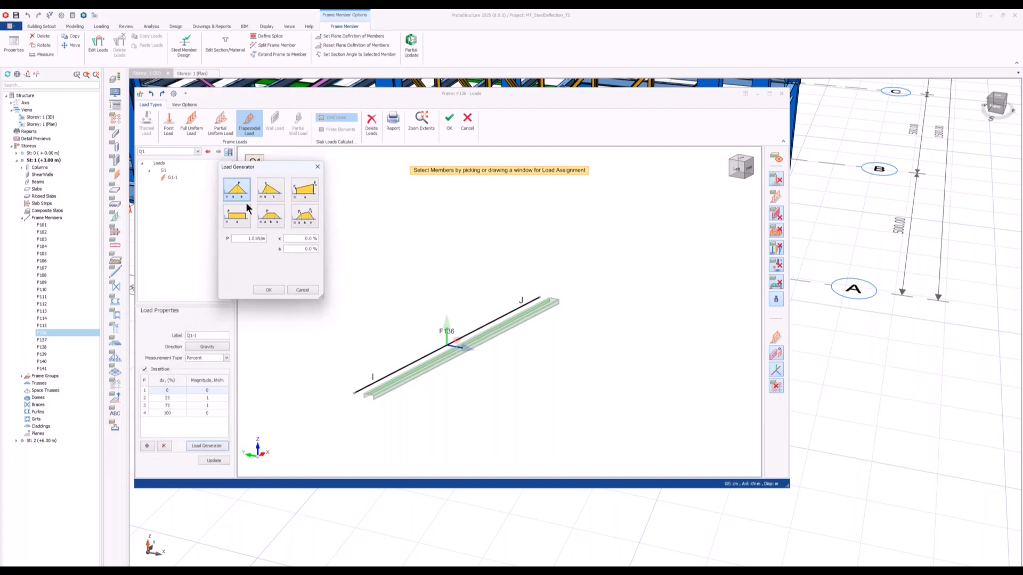
left_click(273, 218)
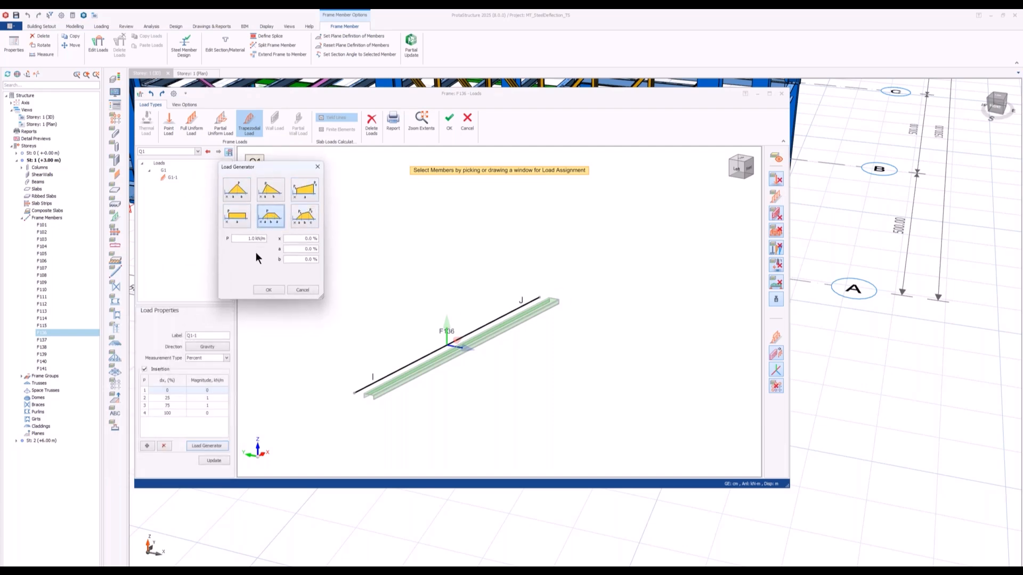
Step: Generate the trapezoid with P 0.5 kN/m, x 10 %, a 10 % and b 80 %, and assign it to member F136
left_click_drag(247, 238, 262, 239)
type("6")
double_click(293, 240)
type("10")
key("Tab")
type("10")
double_click(304, 259)
type("80")
left_click(269, 290)
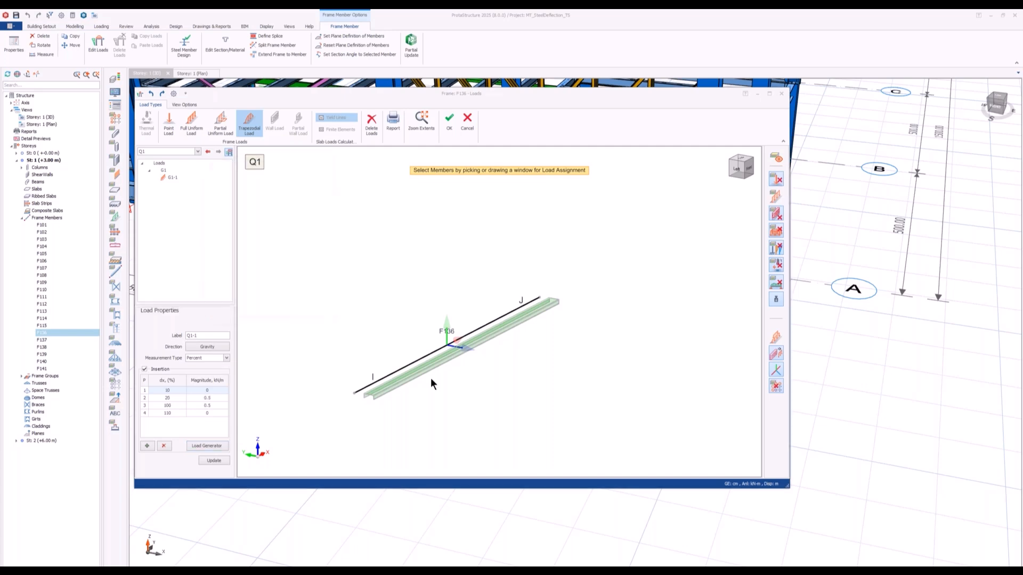
middle_click_drag(519, 394, 477, 374)
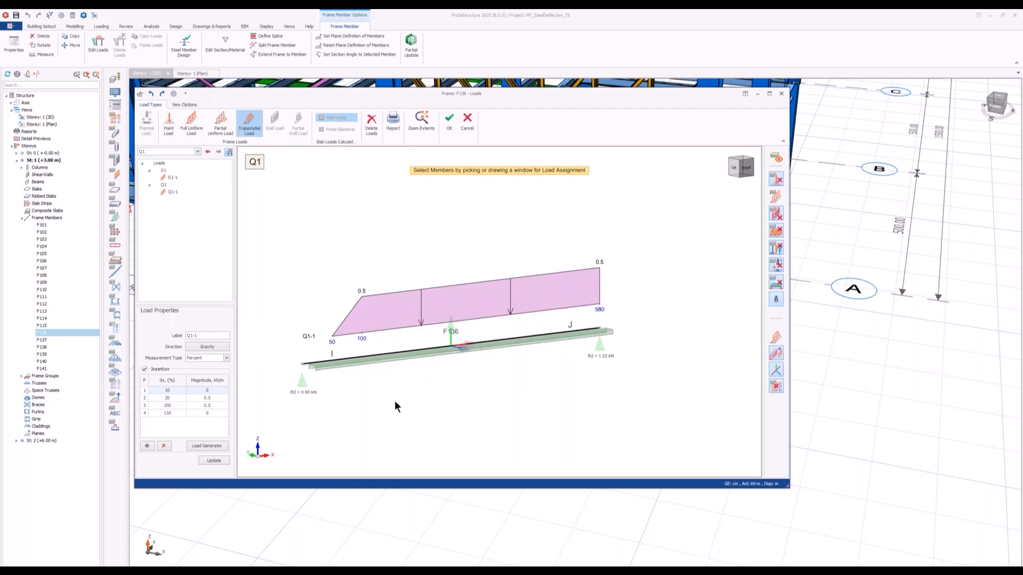
Step: Set the third point of the Q1 trapezoidal load on F136 to 60 % and update the load
key("Escape")
left_click(379, 326)
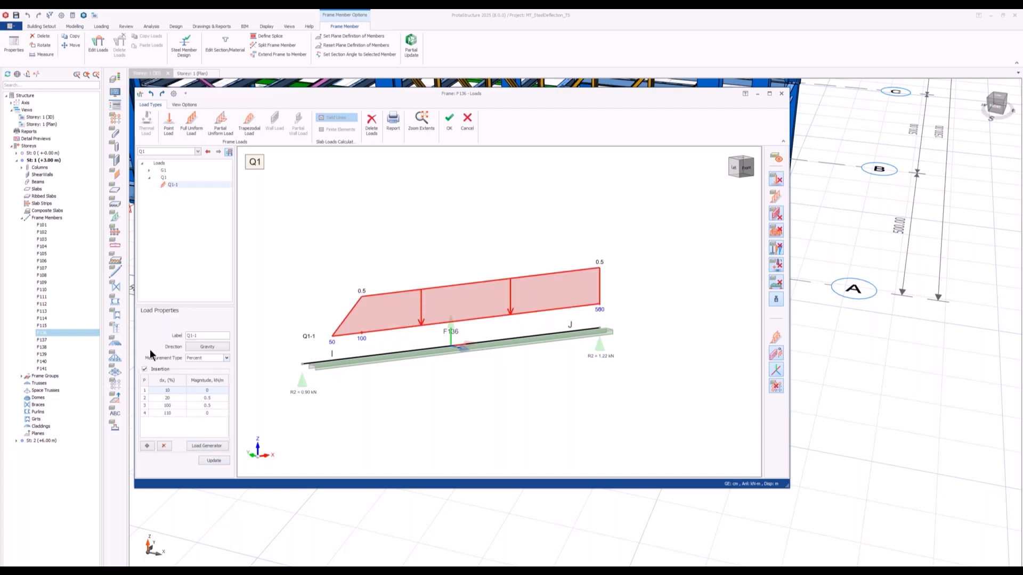
left_click(167, 406)
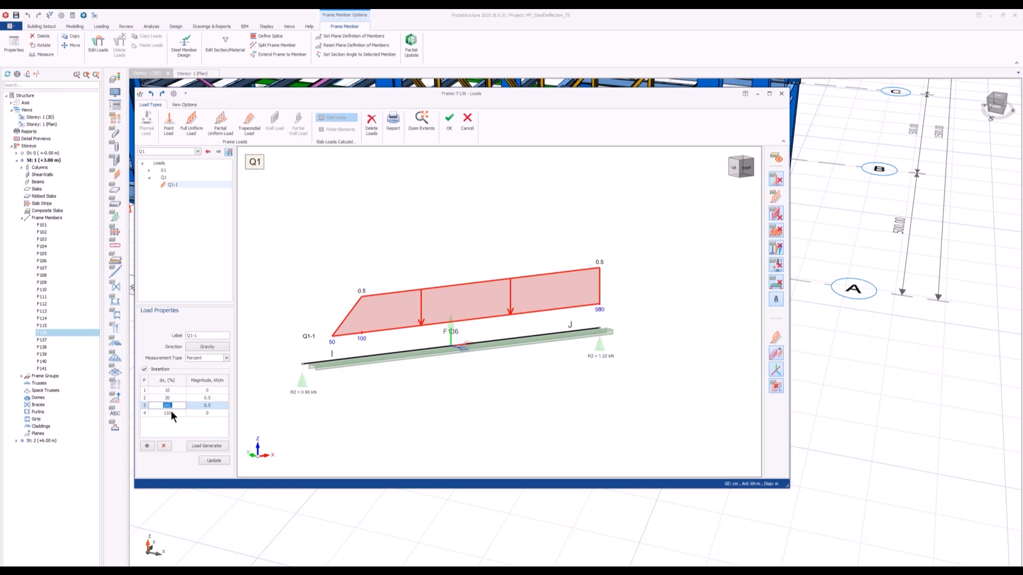
type("60")
left_click(214, 460)
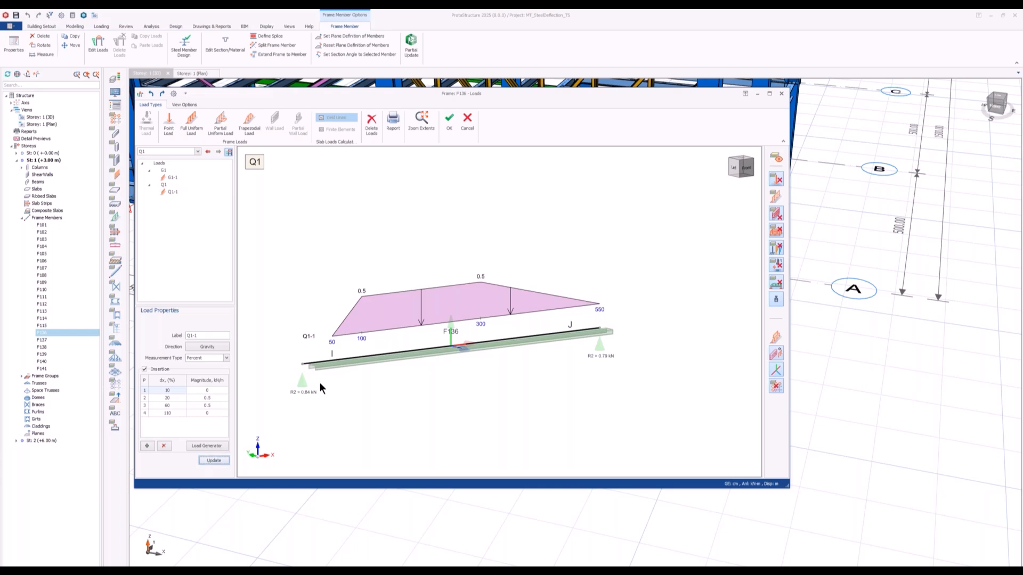
Step: Accept the G1 and Q1 loads assigned to frame member F136 and clear the member selection
middle_click_drag(508, 346, 478, 346)
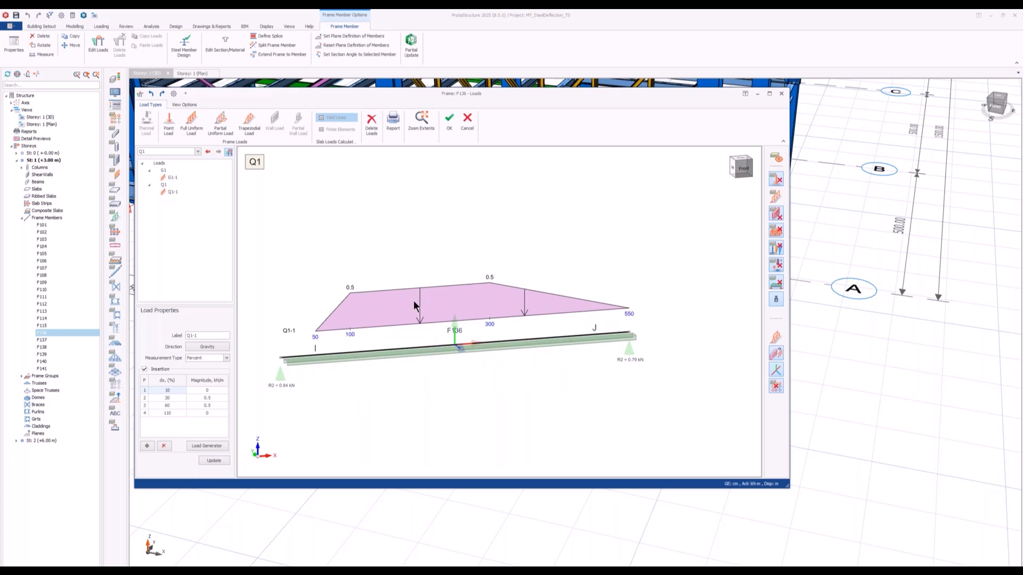
left_click(449, 120)
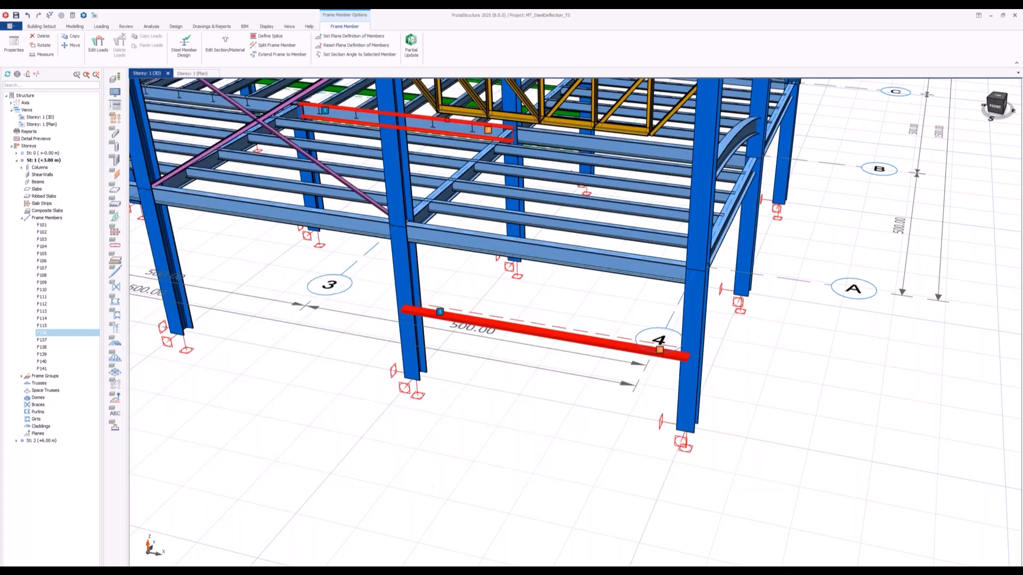
key("Escape")
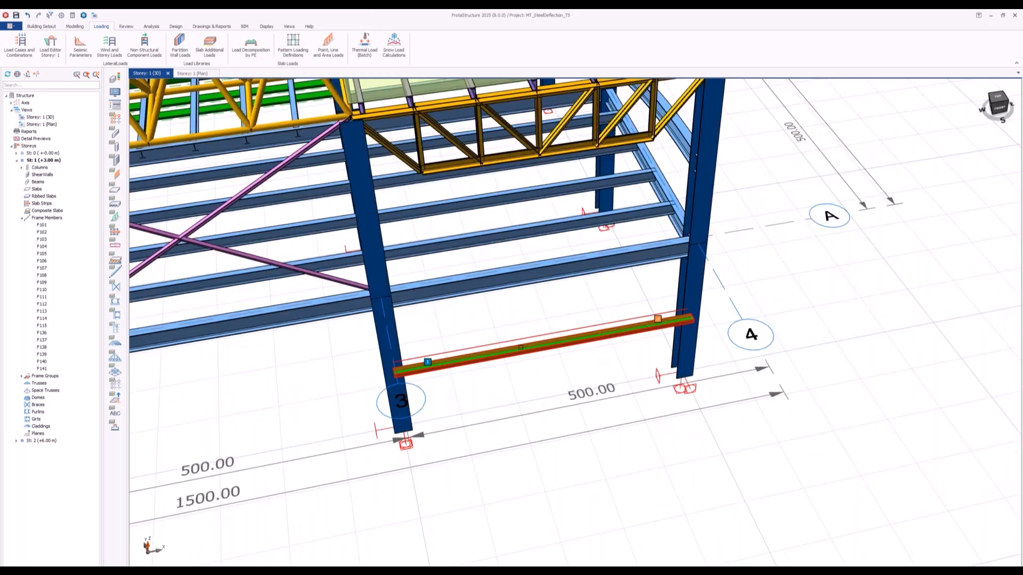
Step: Run the building analysis with no batch design options enabled and close the analysis dialog once it is done
mouse_move(521, 347)
left_click(151, 26)
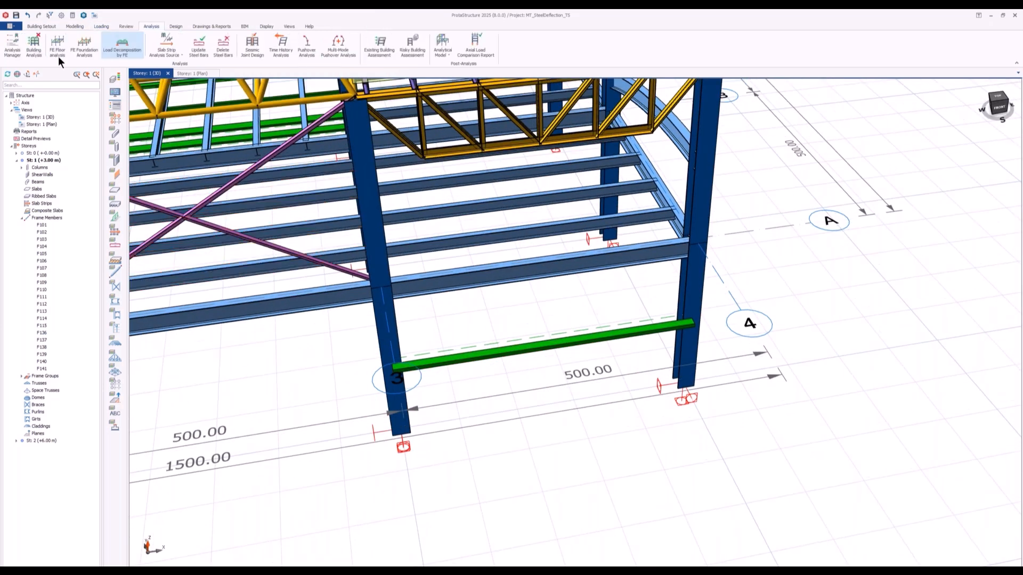
left_click(28, 43)
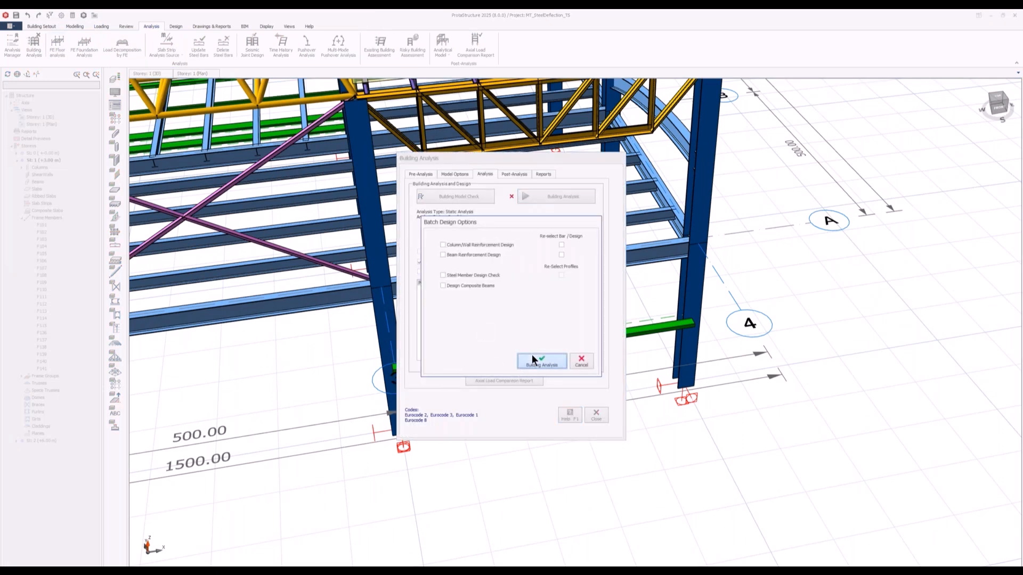
left_click(531, 354)
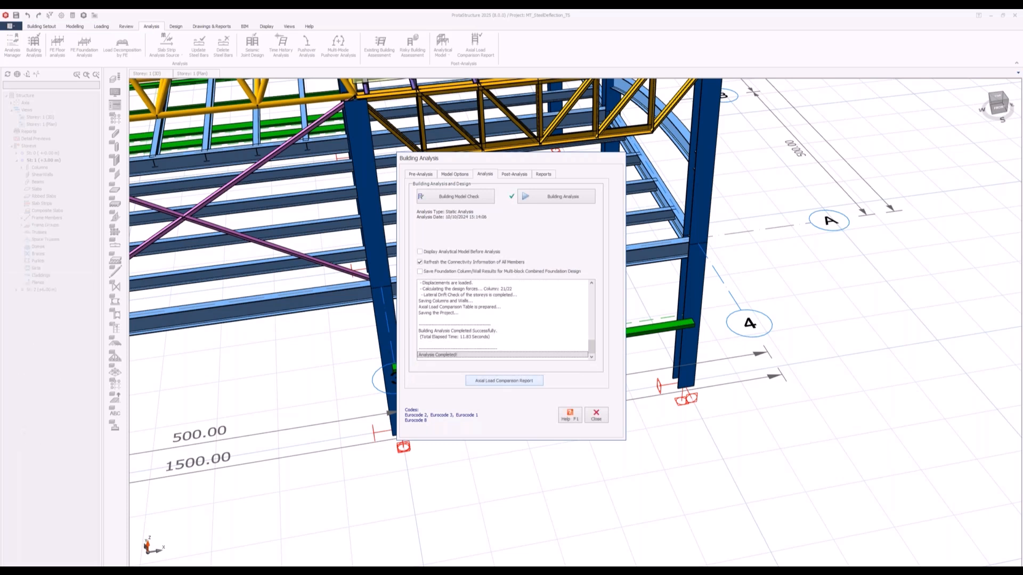
left_click(596, 415)
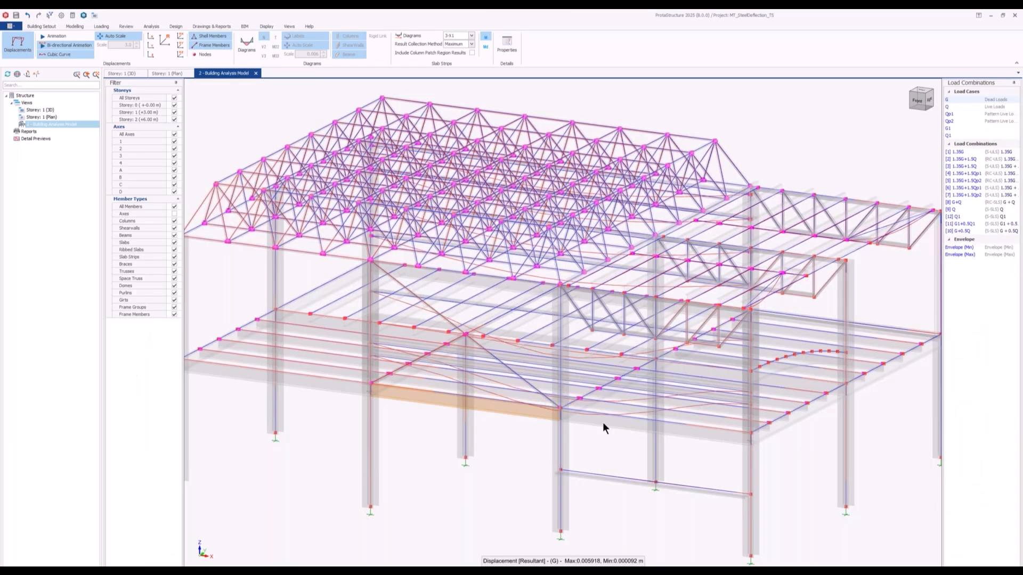
Step: Show the G1 displacements and frame loads in the building analysis model, focusing on member F136
scroll(557, 311, "up", 3)
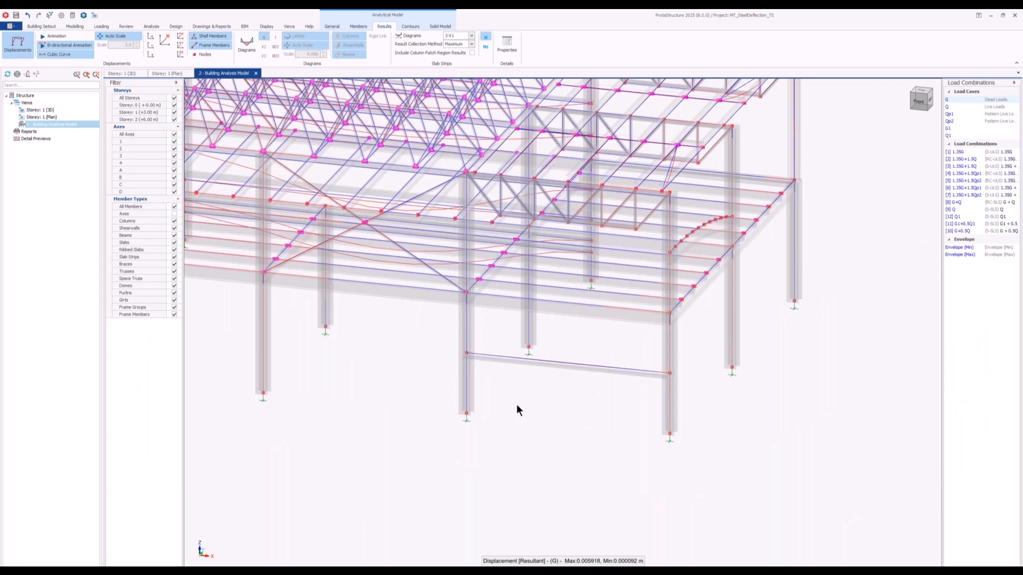
middle_click_drag(517, 404, 523, 418)
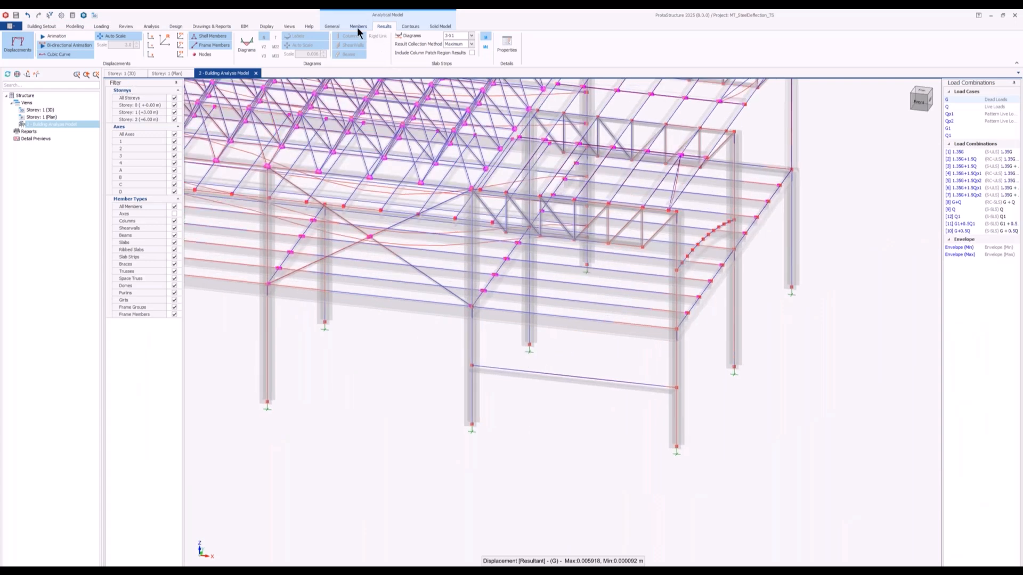
left_click(948, 128)
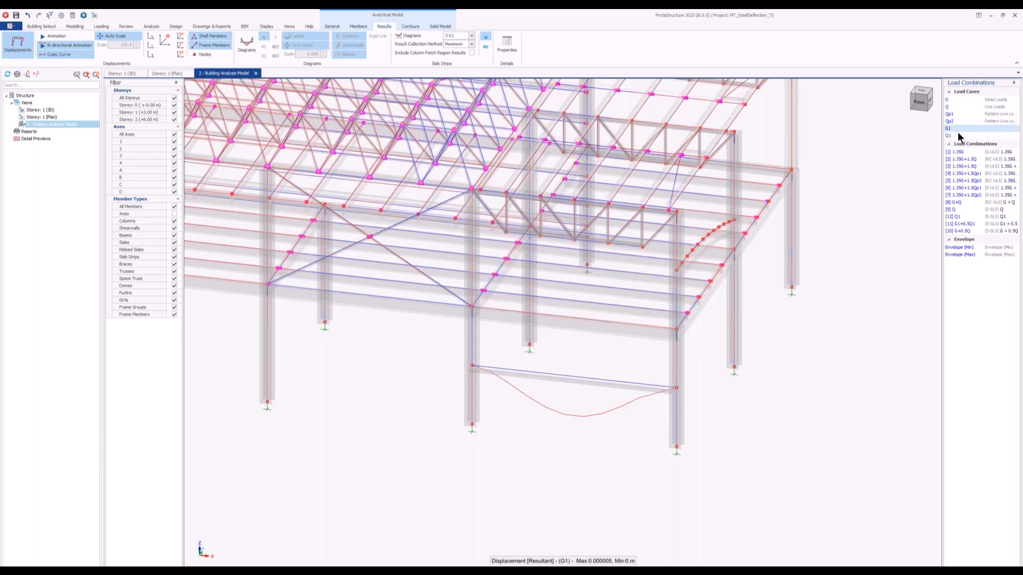
left_click(358, 26)
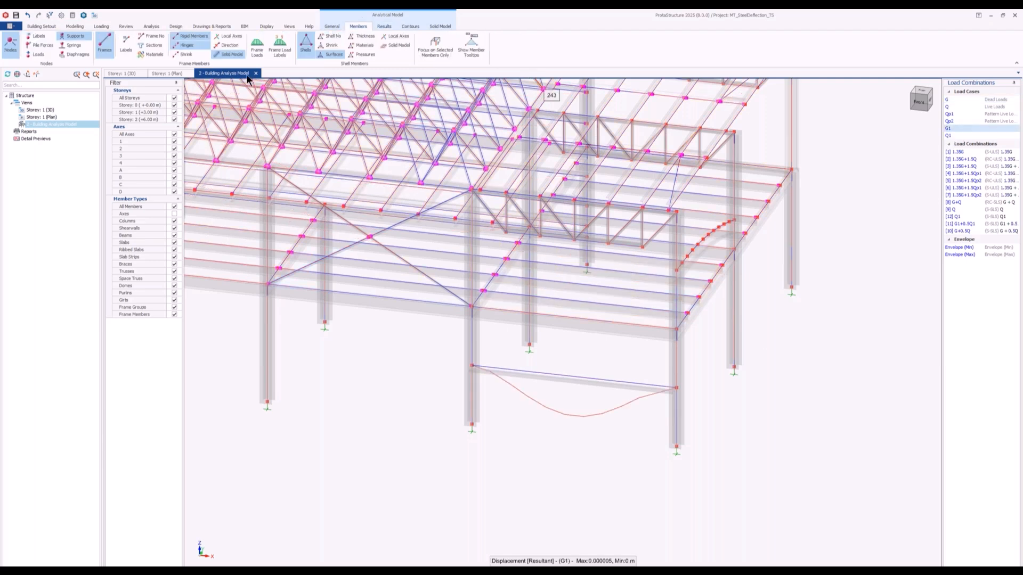
left_click(256, 46)
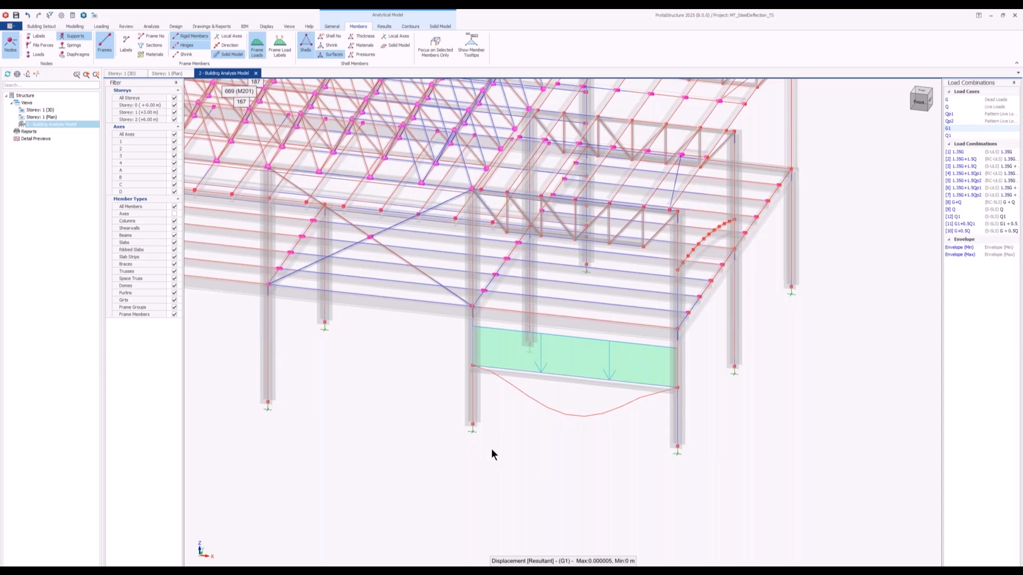
scroll(493, 455, "up", 5)
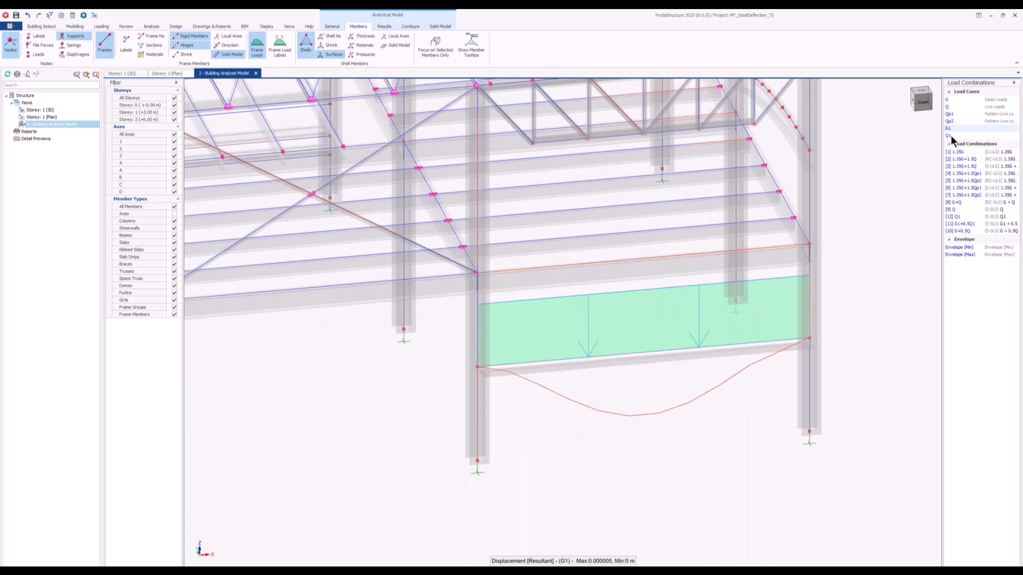
Step: Inspect the frame loads for load cases Q1 and G in the analysis model, and close that model view
left_click(951, 137)
middle_click_drag(593, 401, 527, 354)
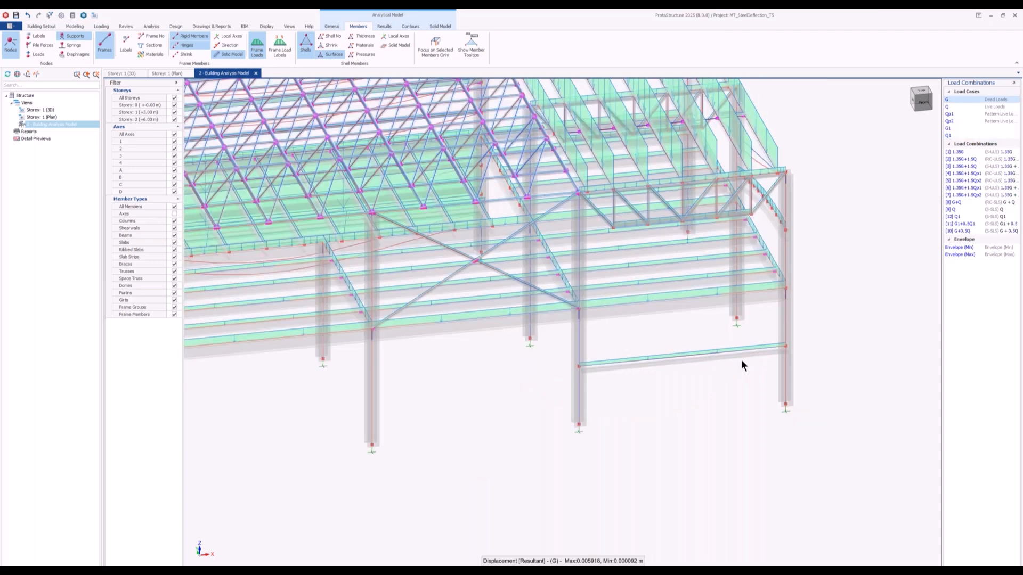
middle_click_drag(712, 378, 675, 372)
scroll(674, 372, "down", 2)
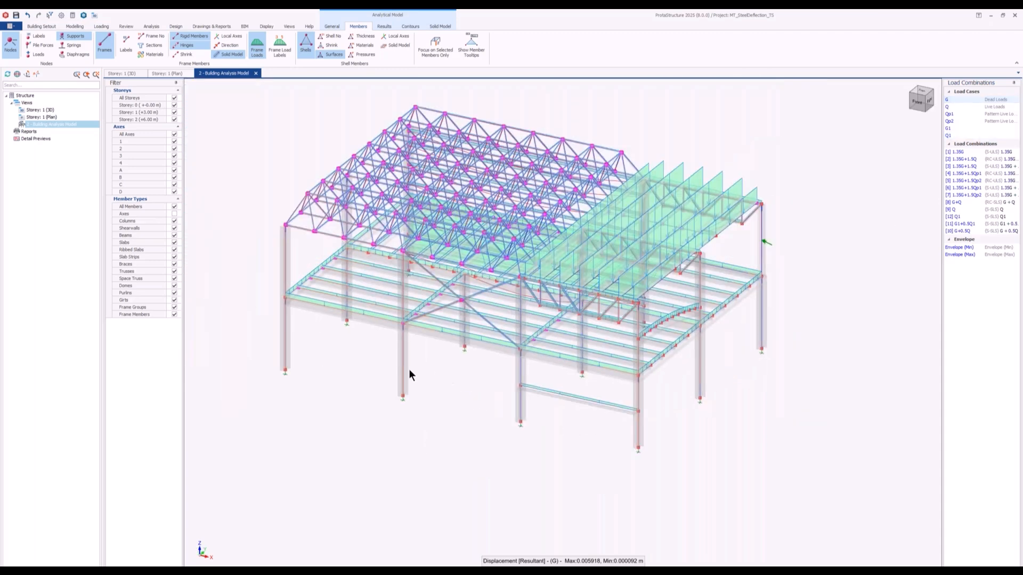
middle_click_drag(430, 418, 300, 244)
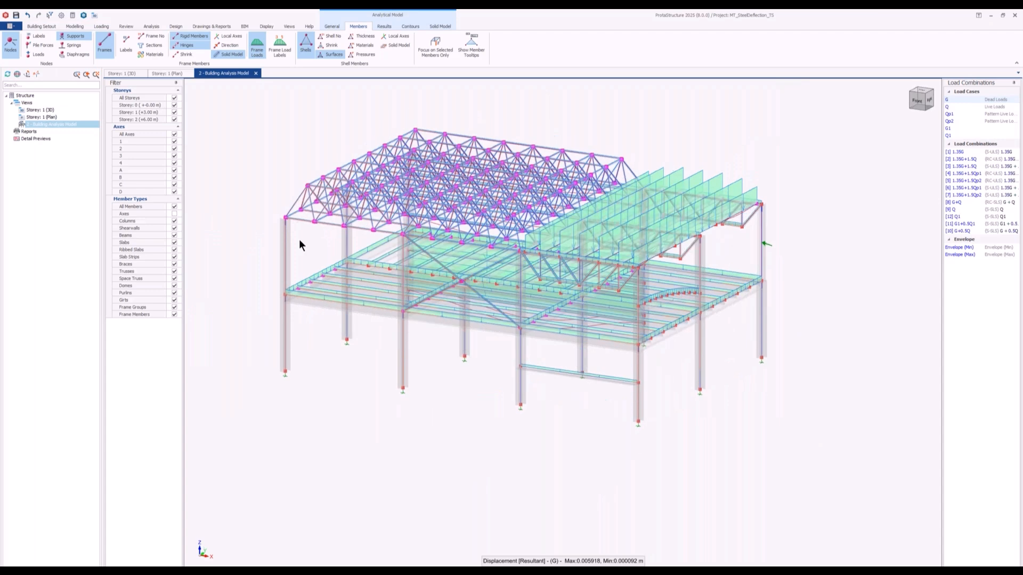
scroll(299, 239, "up", 5)
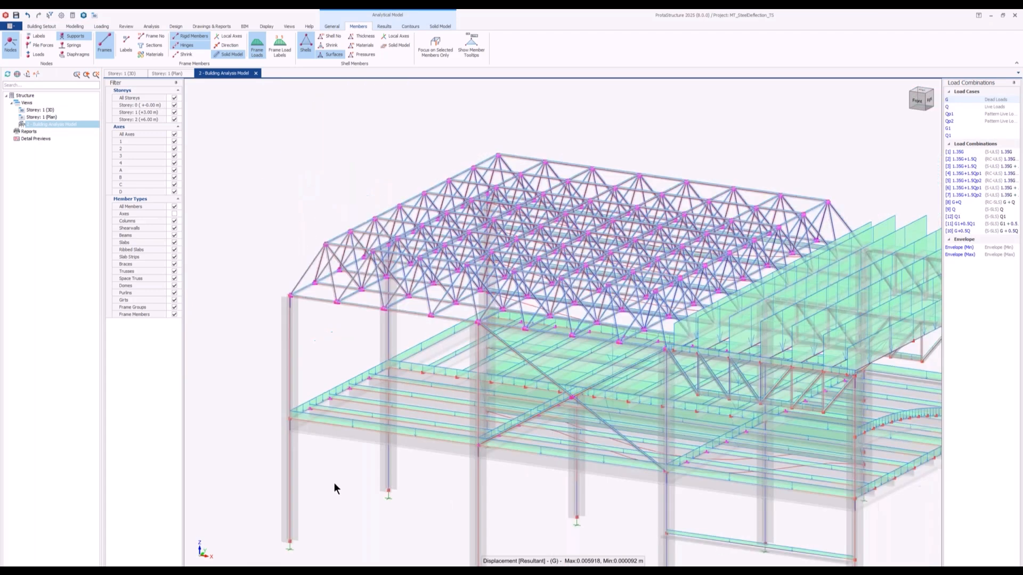
middle_click_drag(334, 484, 341, 430)
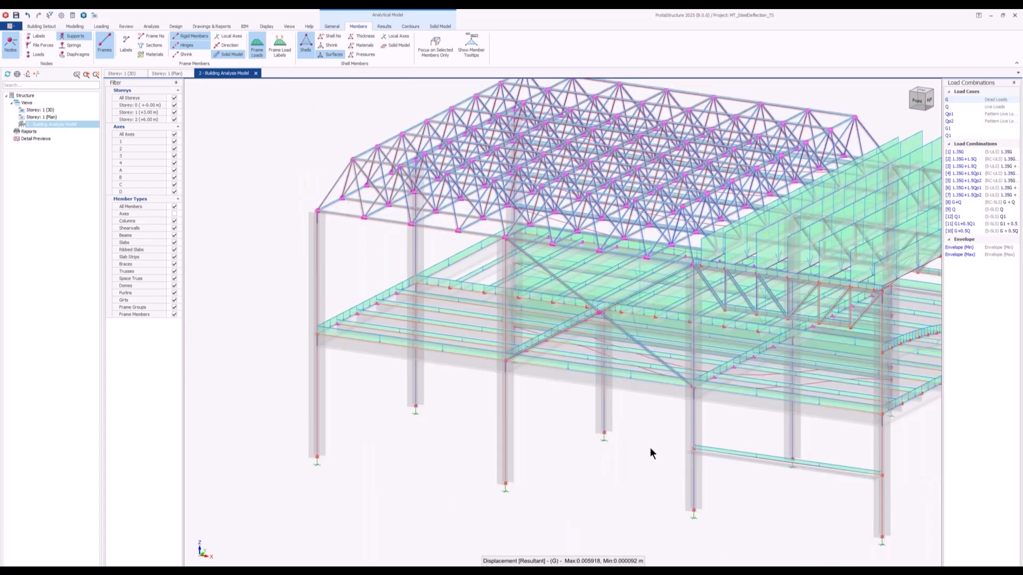
middle_click_drag(623, 428, 413, 361)
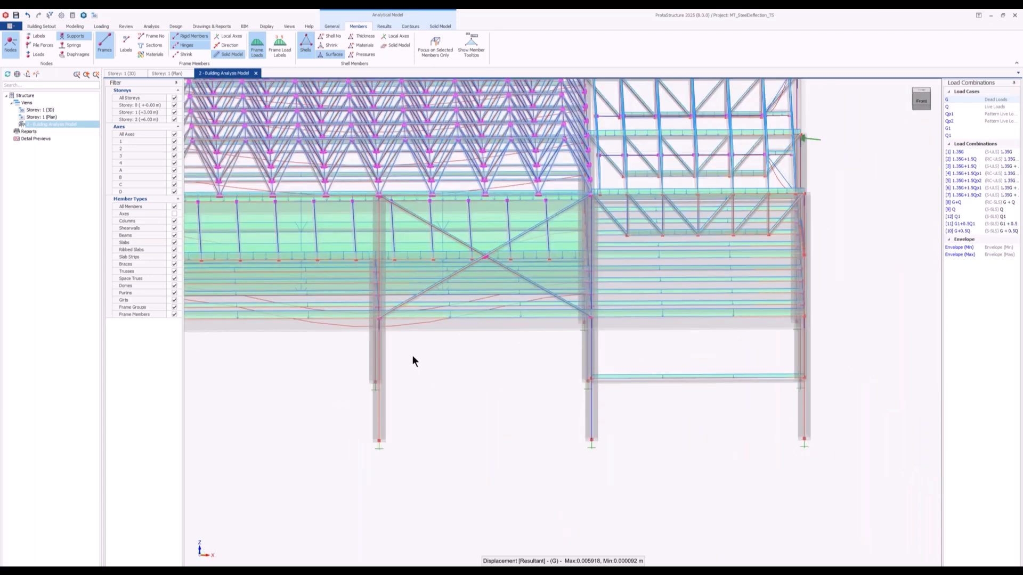
left_click(256, 73)
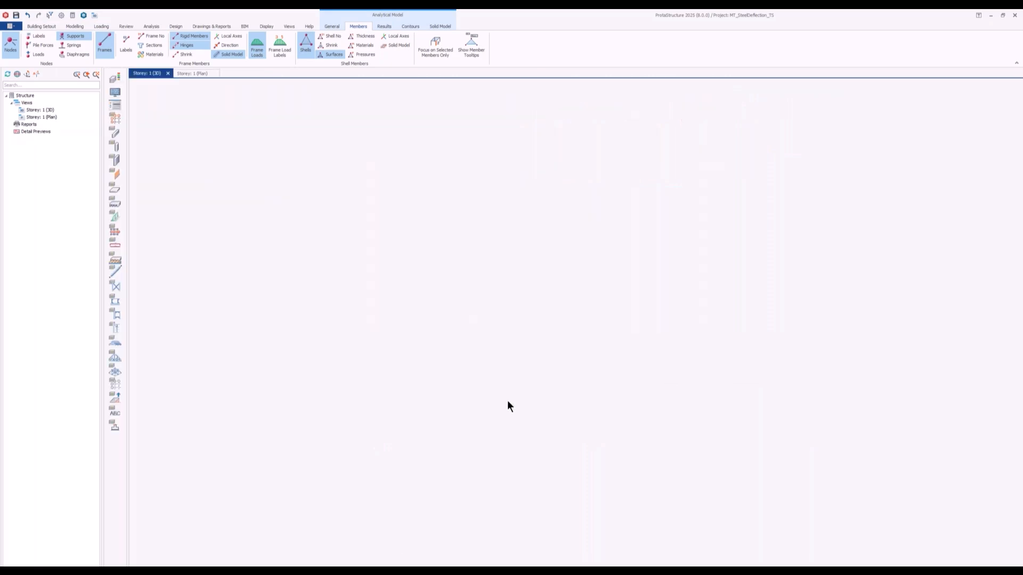
Step: Open the steel member design check for frame member F136 between axes 3 and 4
scroll(594, 468, "down", 3)
middle_click_drag(576, 464, 503, 405)
left_click(513, 335)
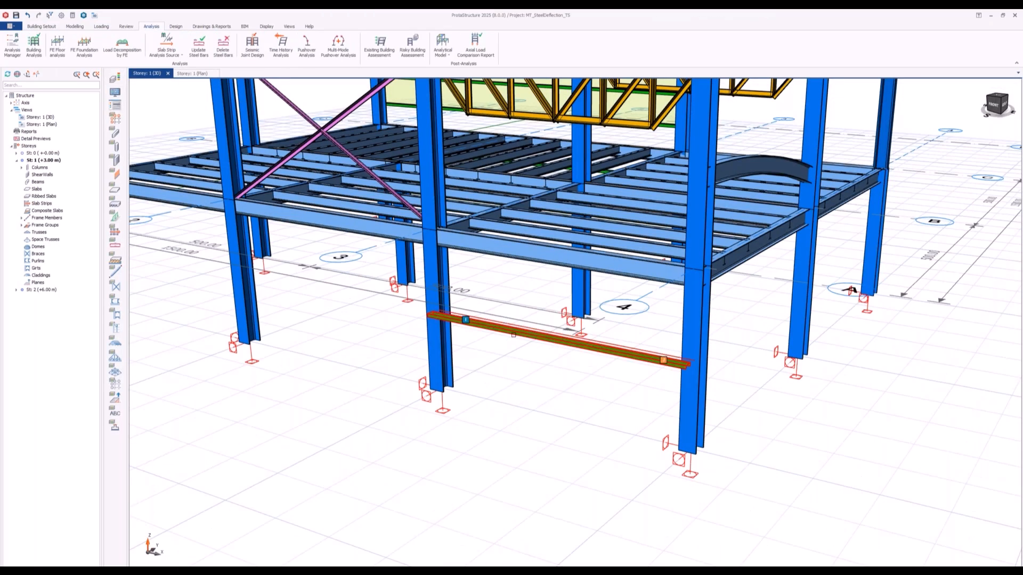
left_click(514, 335)
right_click(486, 386)
left_click(509, 250)
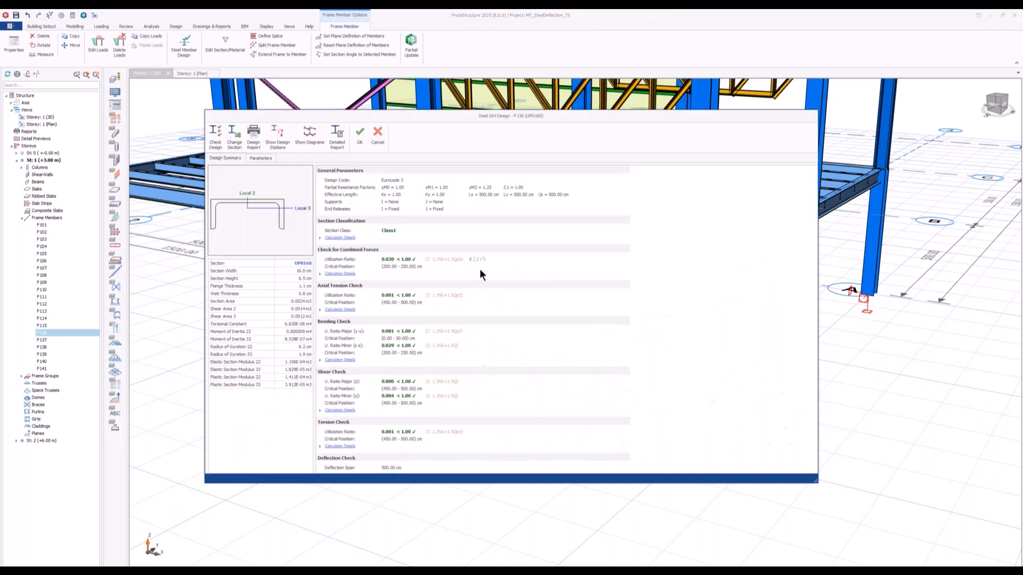
Step: Enlarge the F136 design summary, review the deflection checks for combinations G1+0.5Q1 and Q1, and close it without applying changes
left_click_drag(418, 114, 412, 68)
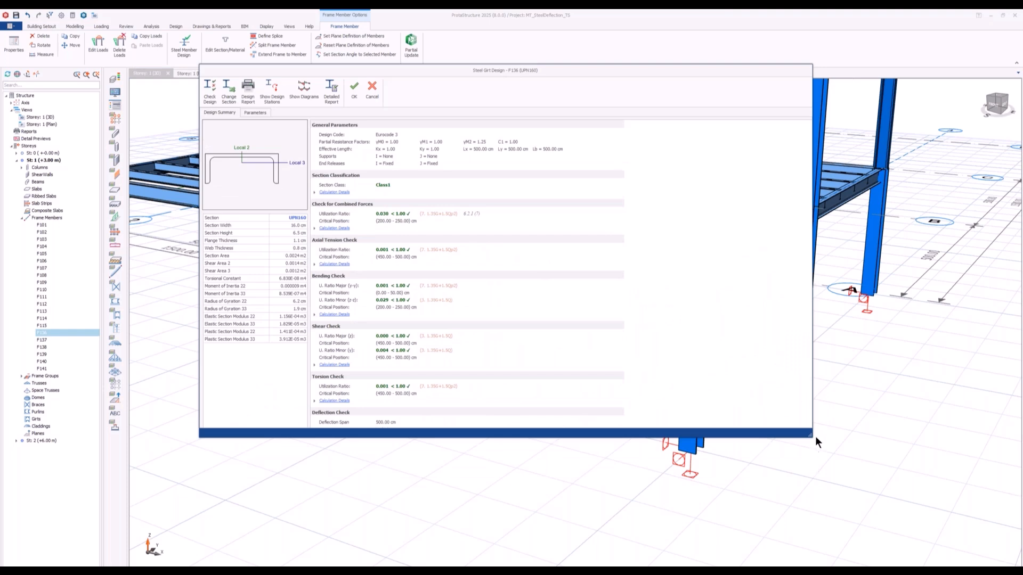
left_click_drag(811, 438, 765, 531)
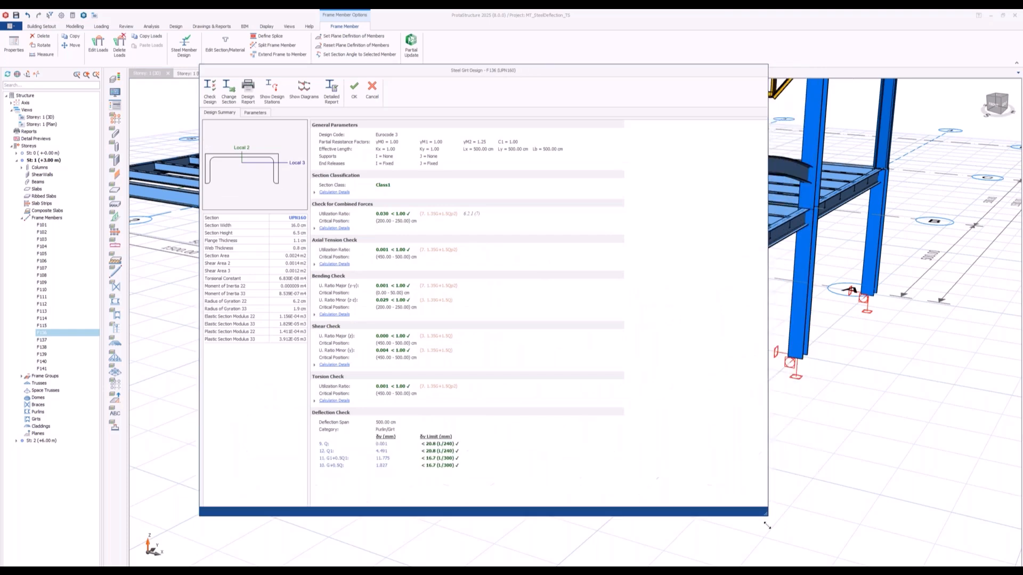
left_click(330, 457)
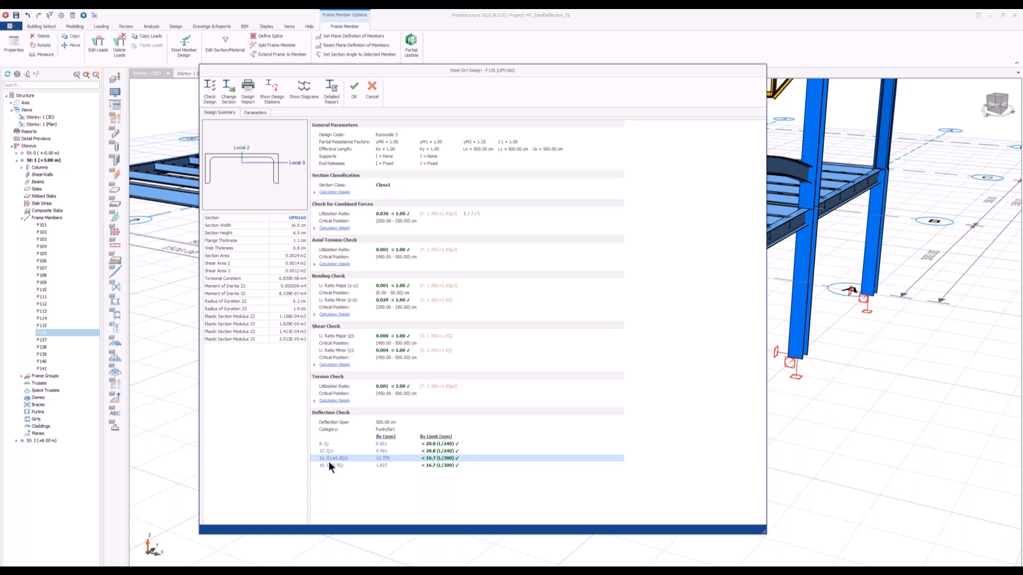
left_click(332, 451)
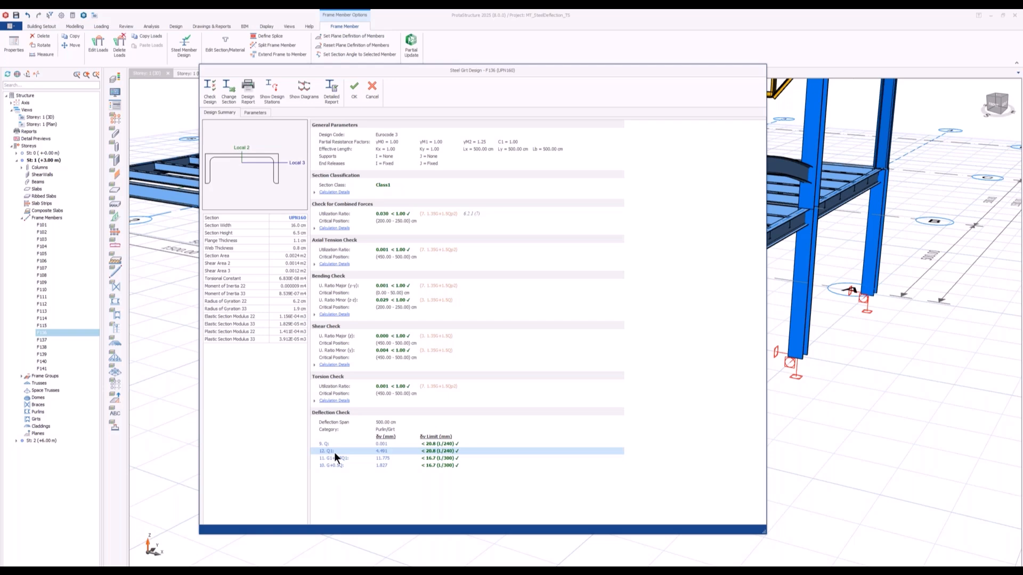
left_click(371, 92)
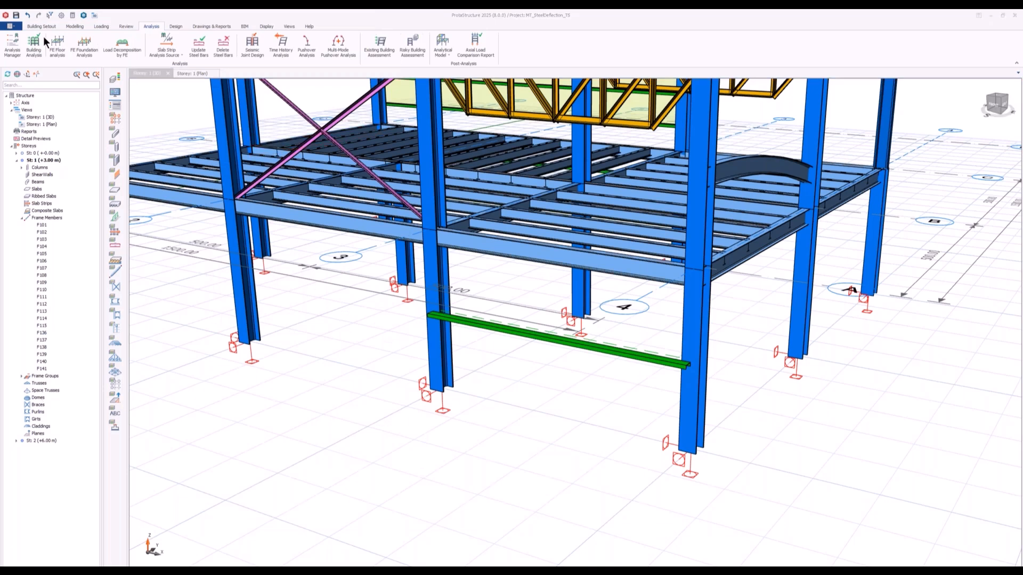
Step: Open the MT_CastellatedBeam_AISC project without saving changes to the current project
left_click(31, 46)
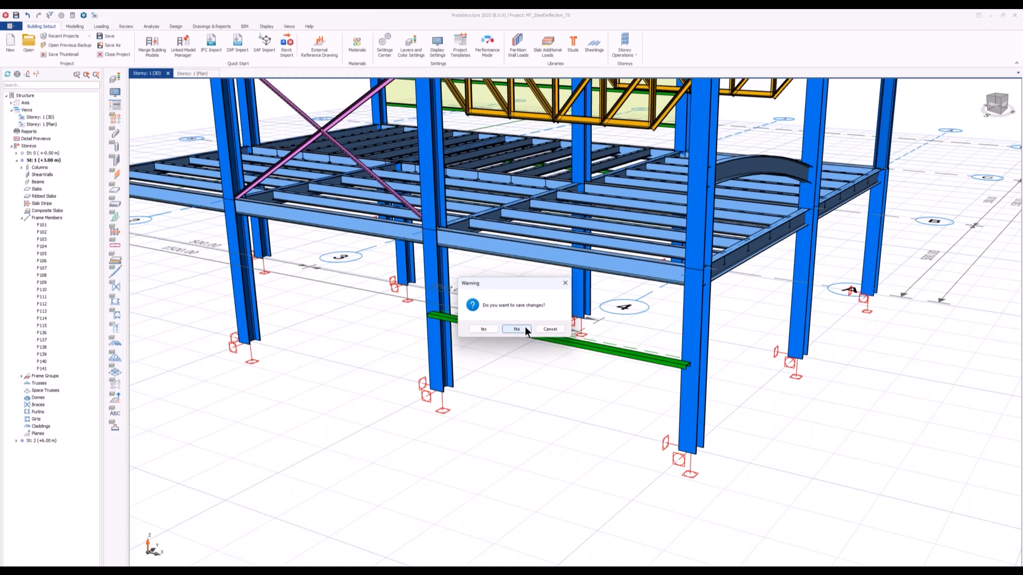
left_click(525, 327)
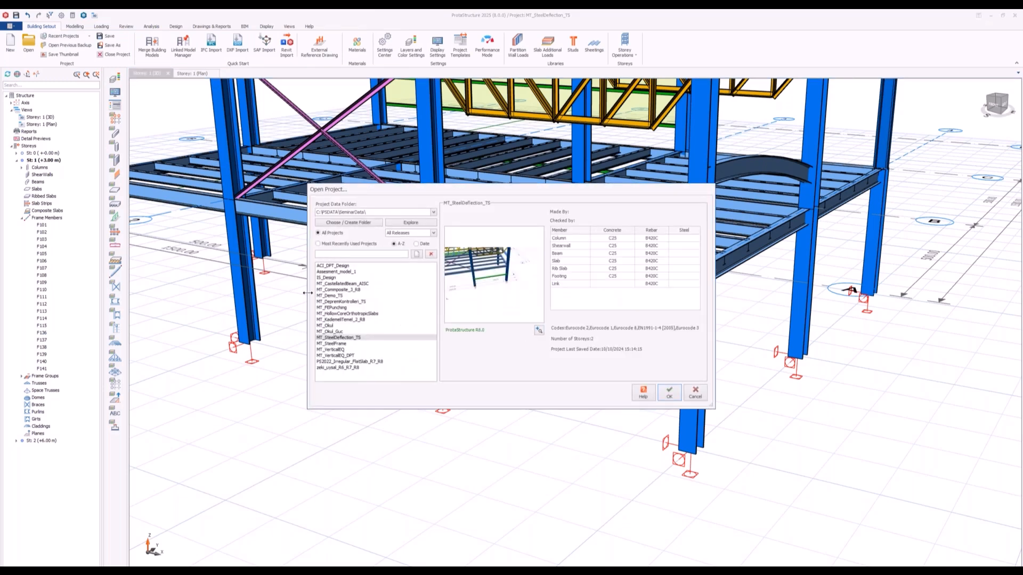
left_click(360, 278)
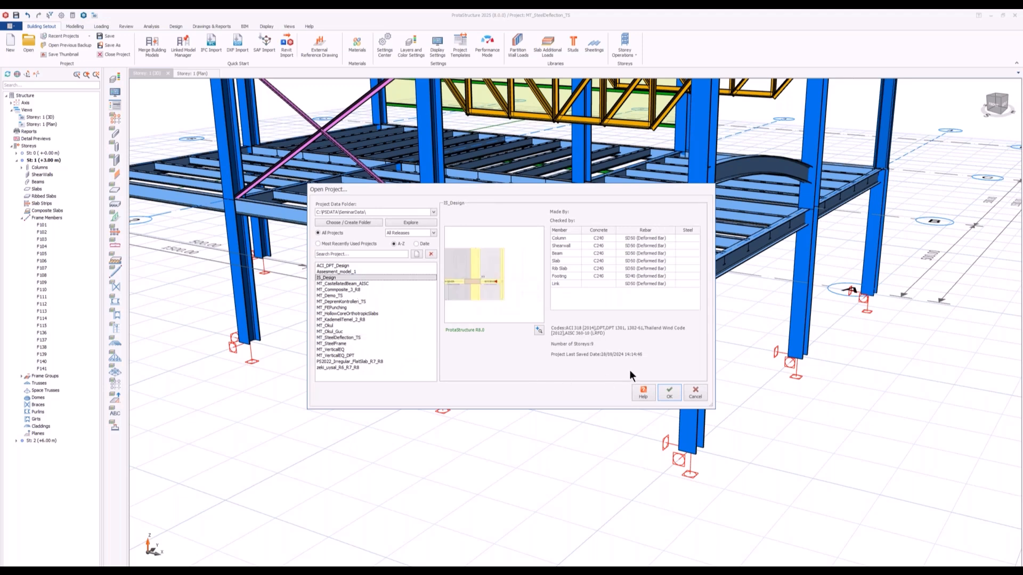
left_click(358, 283)
left_click(667, 395)
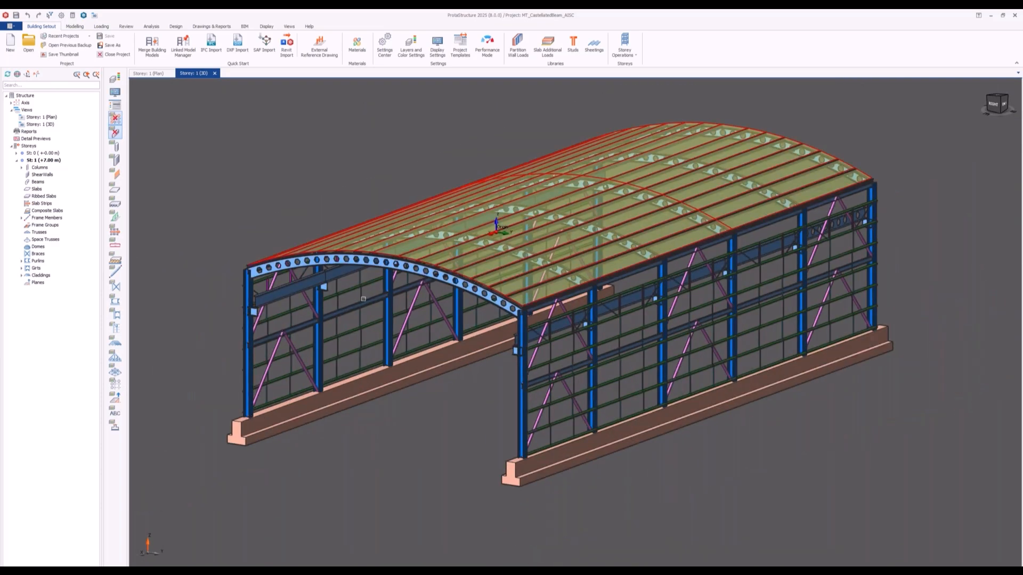
Step: Select the curved castellated roof beam at the open end of the building for a closer look
scroll(242, 330, "up", 5)
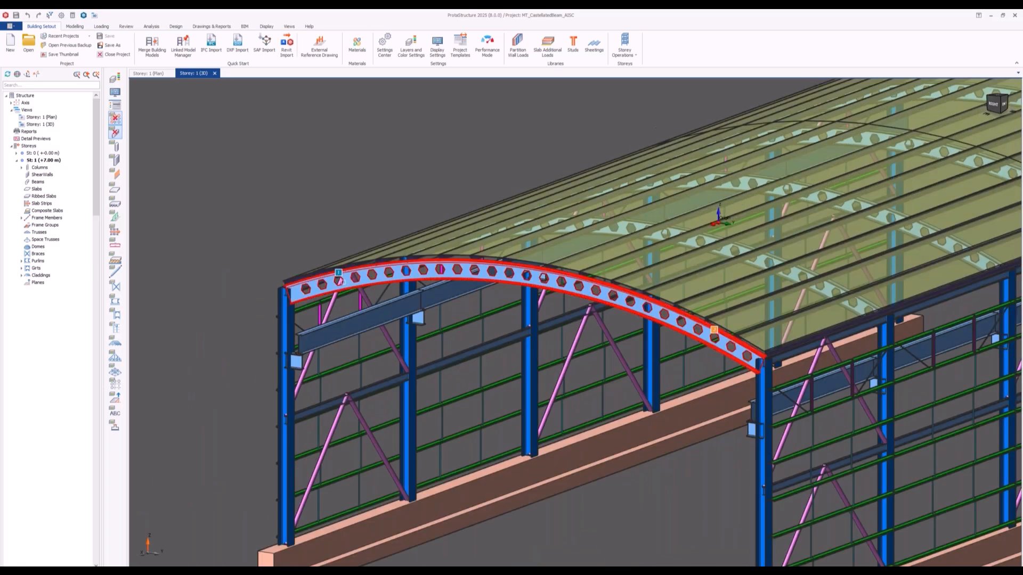
left_click(353, 281)
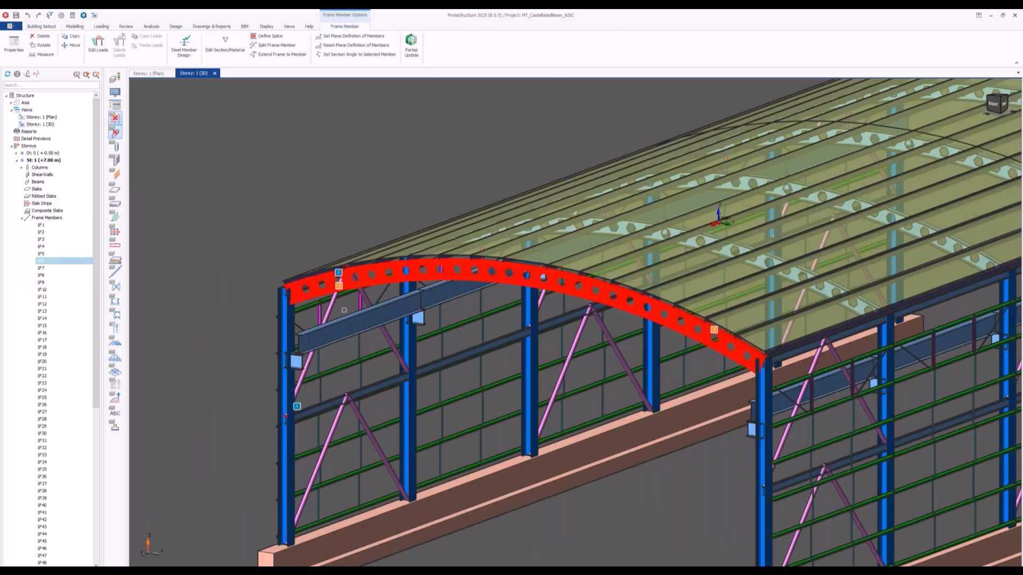
middle_click_drag(338, 286, 349, 322)
scroll(308, 239, "up", 4)
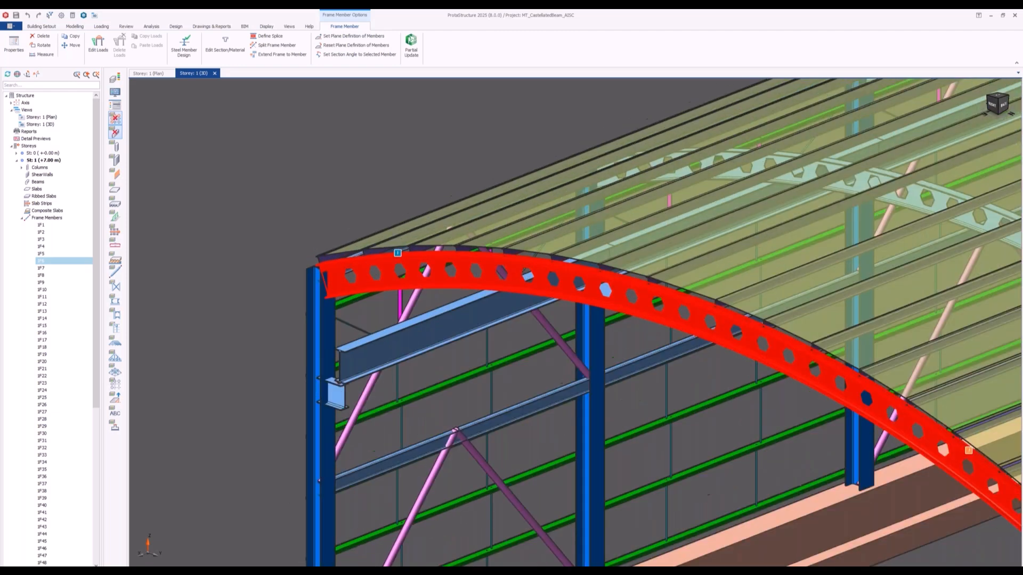
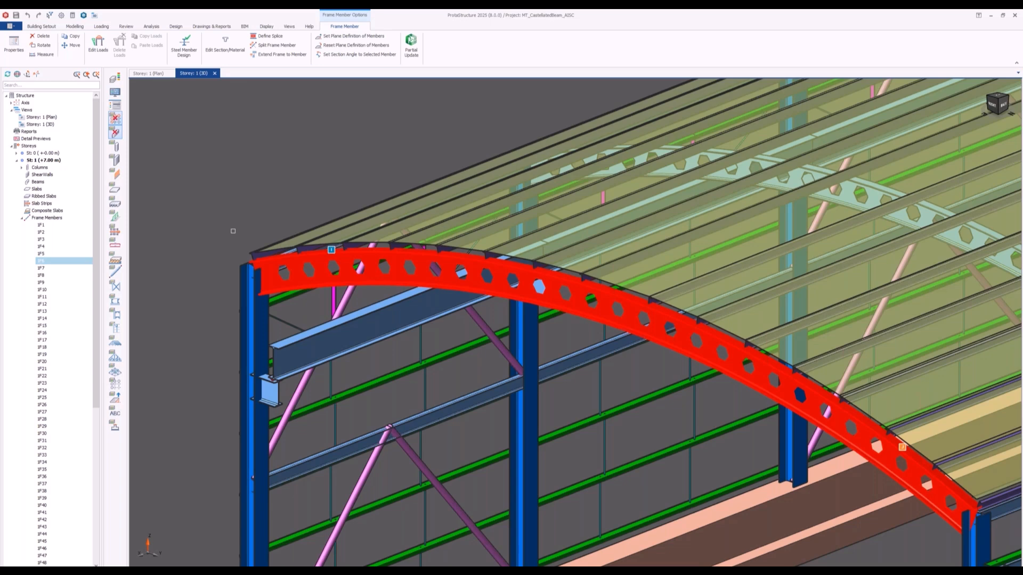
Step: Open the curved castellated beam's properties, show its castellation settings, and keep the opening shape type Hexagonal
right_click(248, 181)
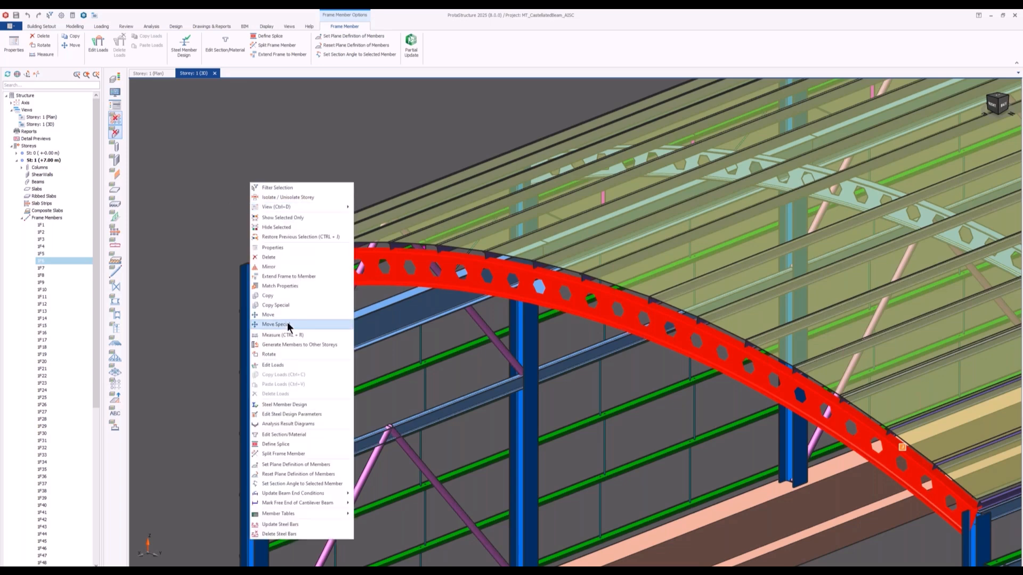
left_click(286, 246)
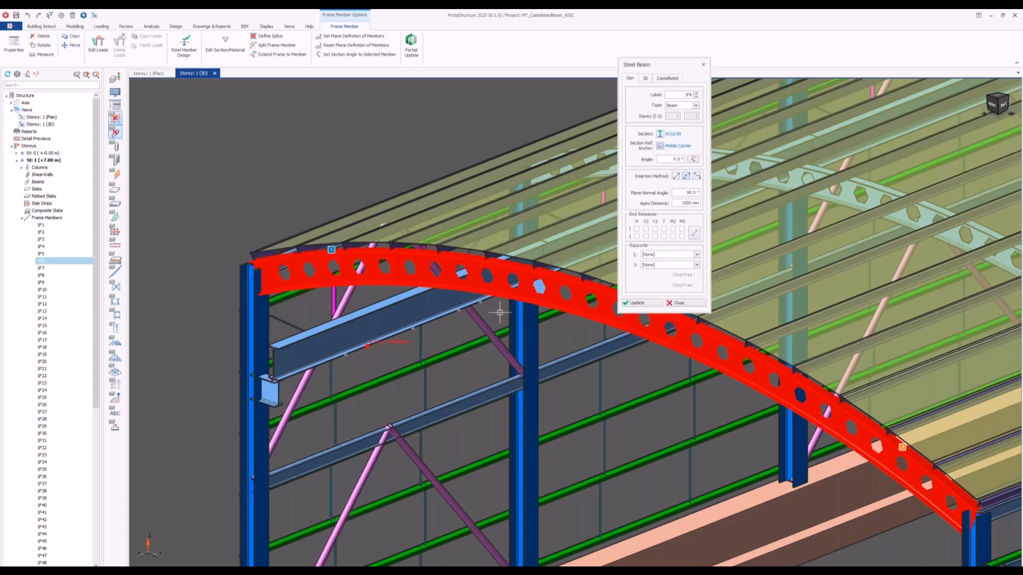
left_click_drag(676, 64, 506, 181)
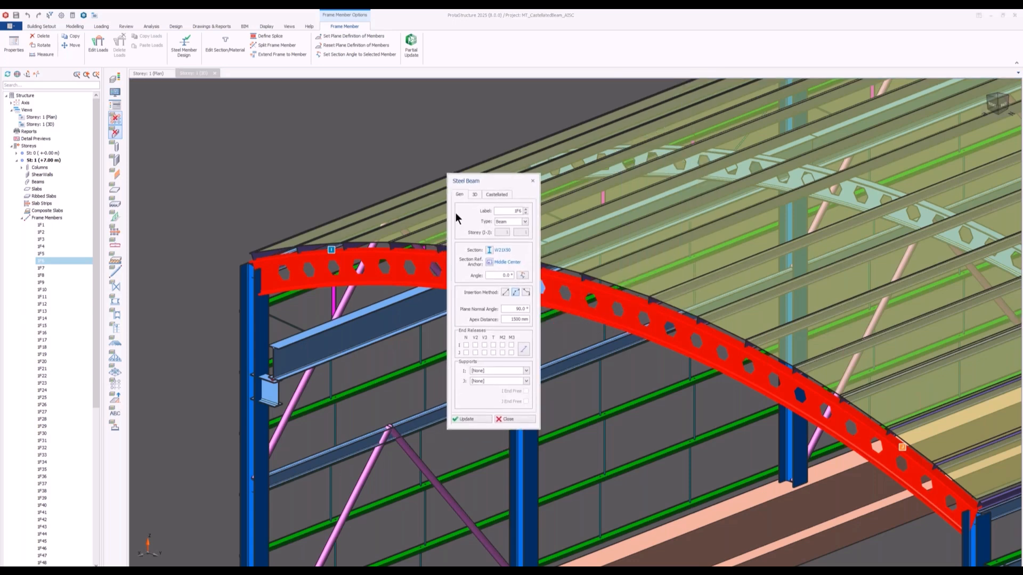
left_click(496, 195)
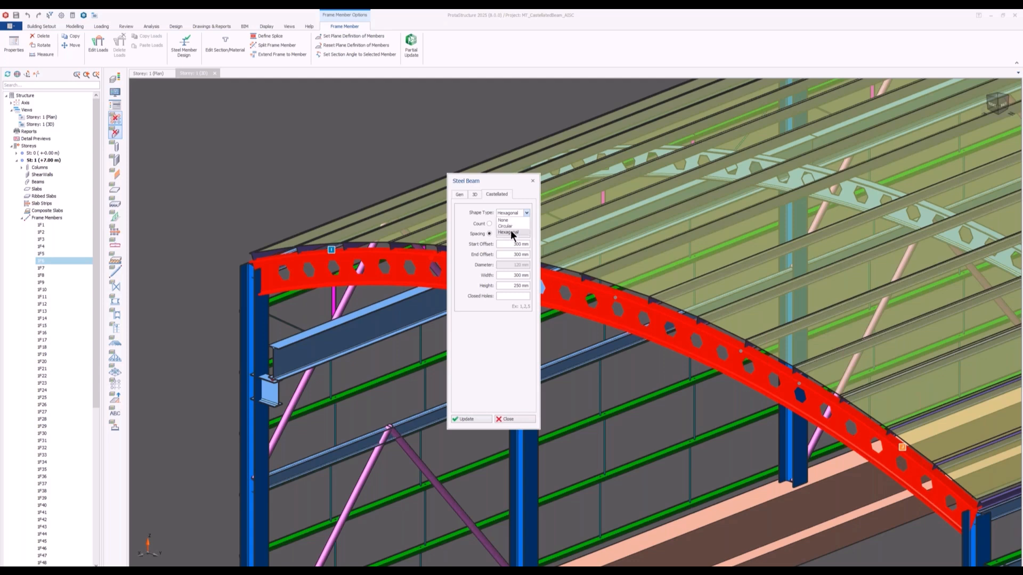
left_click(510, 232)
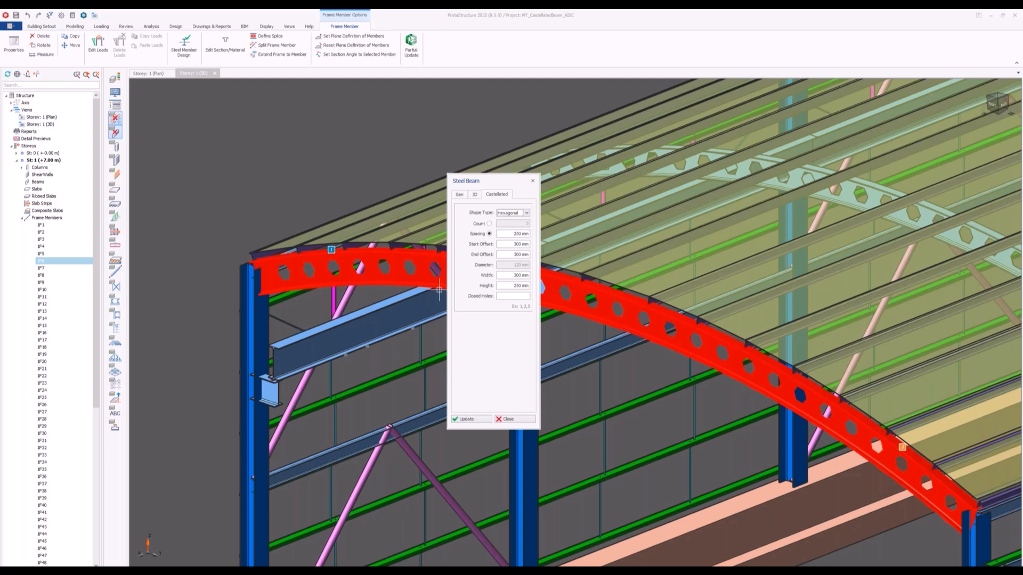
Step: Review the hole spacing, start and end offsets, width, height and closed-hole settings, then close the beam properties unchanged and deselect the beam
double_click(517, 233)
key("Tab")
key("Tab")
key("Tab")
key("Tab")
key("Tab")
left_click(508, 419)
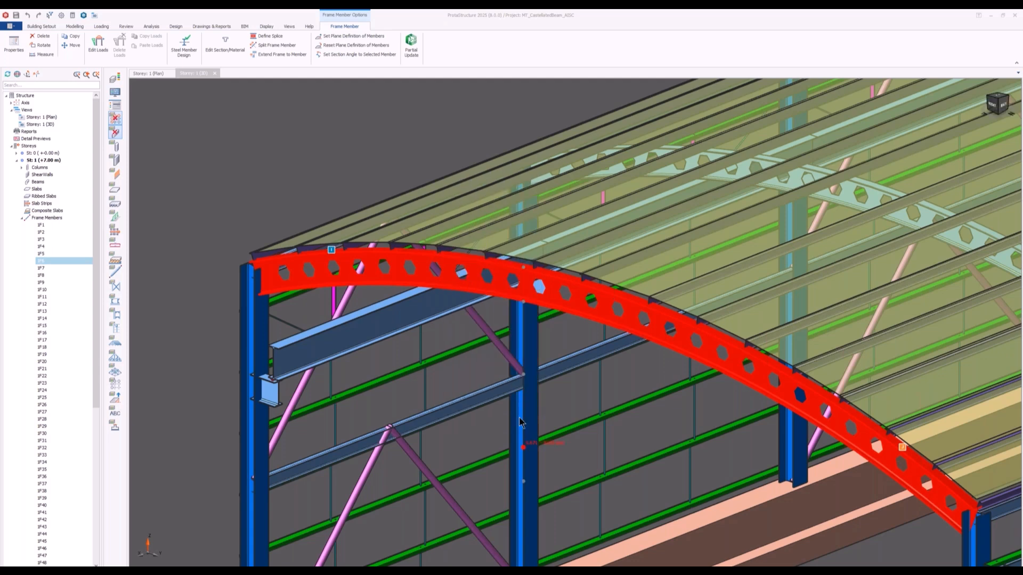
key("Escape")
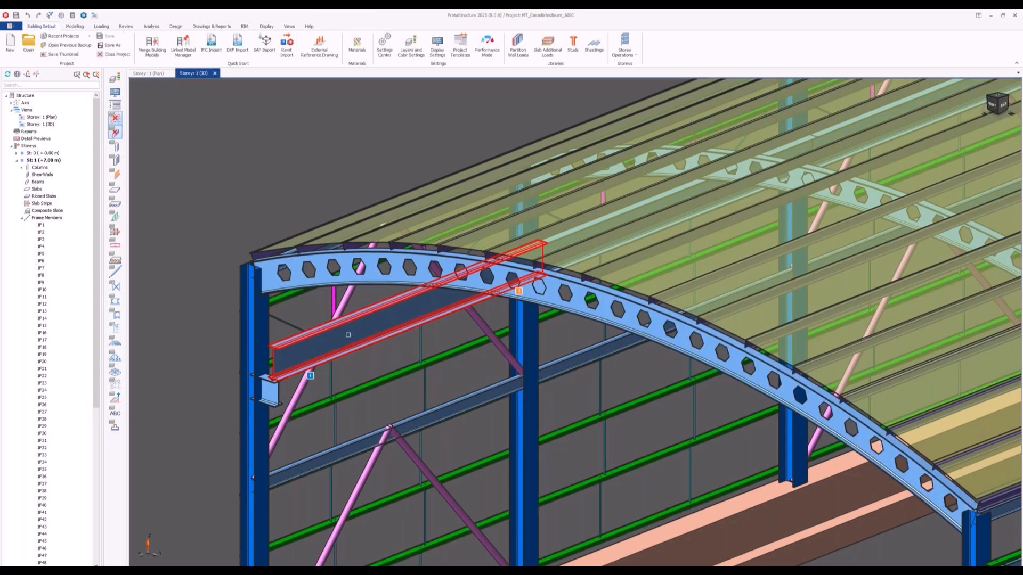
Step: Open the steel member design for the curved castellated roof beam and enlarge its design summary to show more checks
left_click(349, 269)
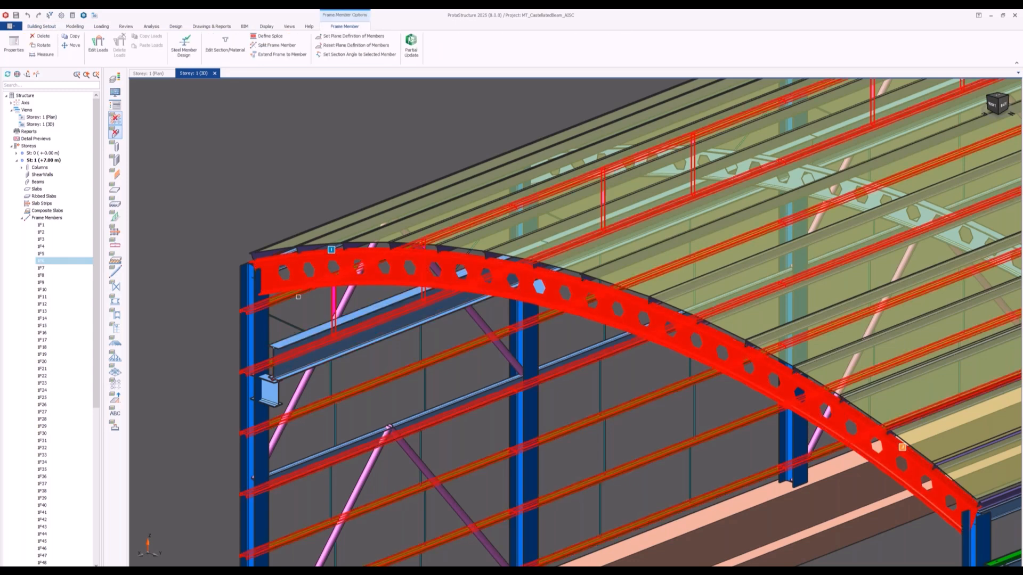
right_click(295, 180)
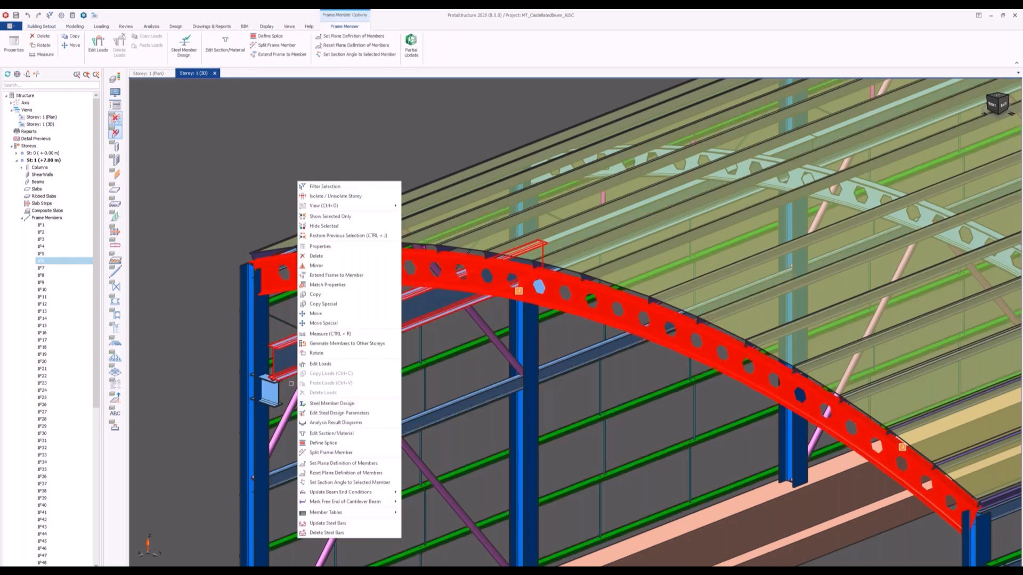
left_click(283, 367)
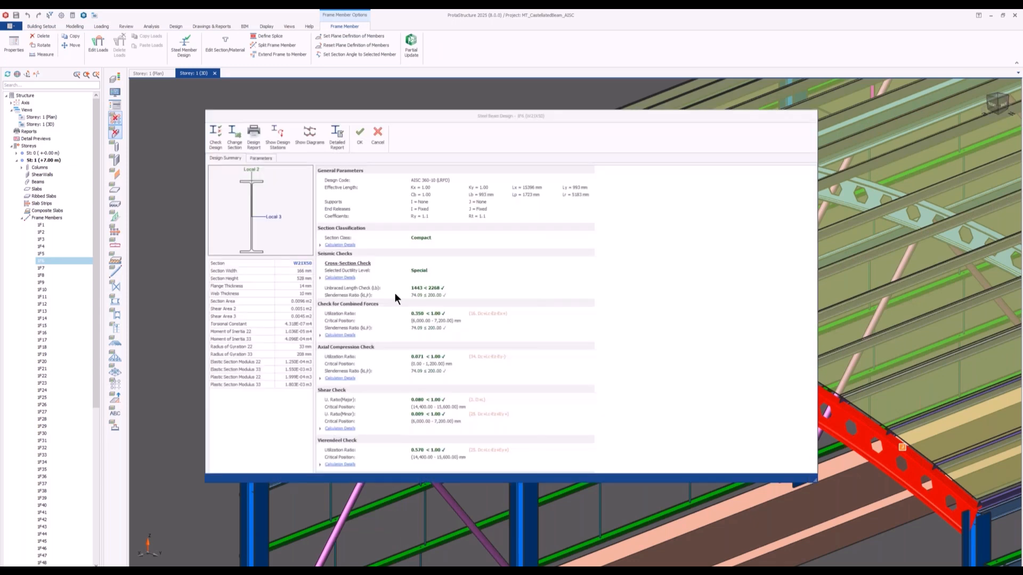
left_click_drag(461, 114, 449, 72)
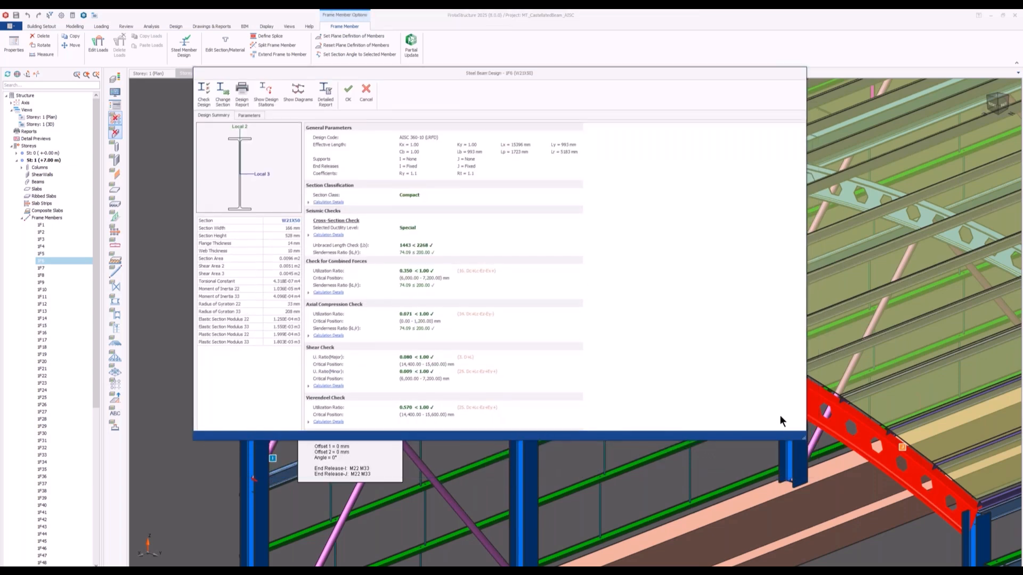
left_click_drag(800, 436, 707, 525)
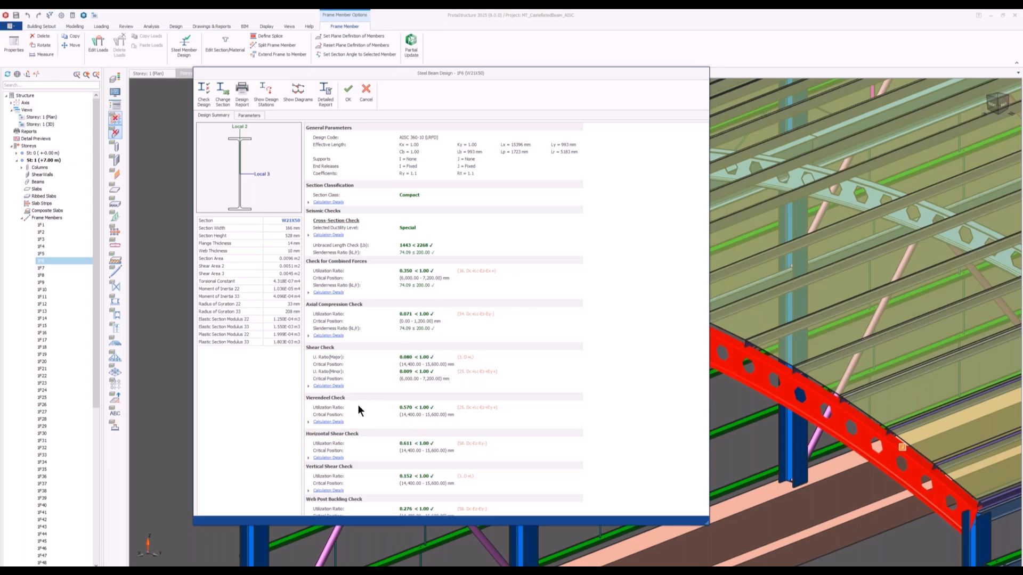
Step: Expand and examine the calculation details of the Vierendeel, horizontal shear, vertical shear and web post buckling checks
scroll(356, 404, "down", 3)
left_click(319, 346)
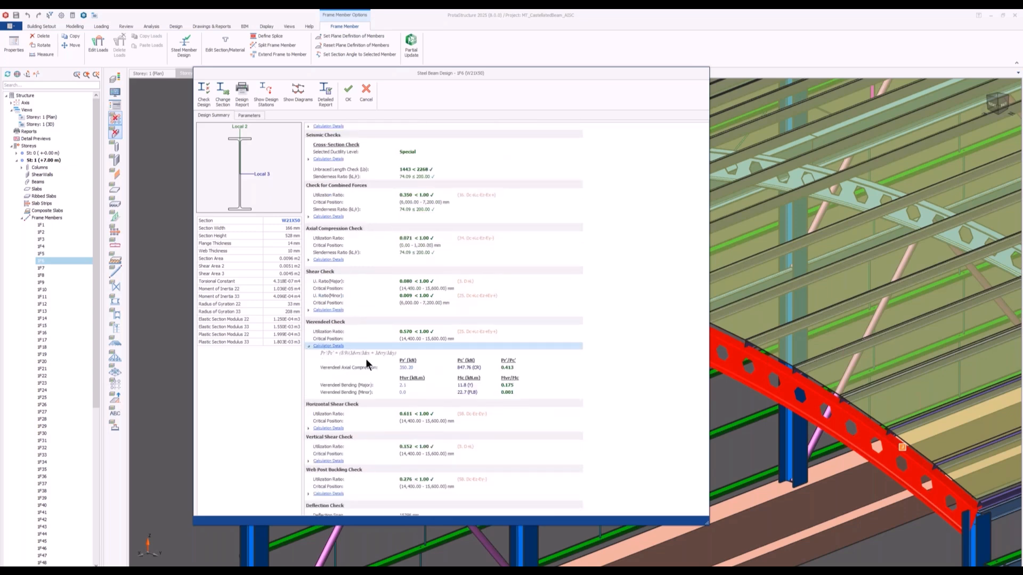
scroll(365, 359, "down", 2)
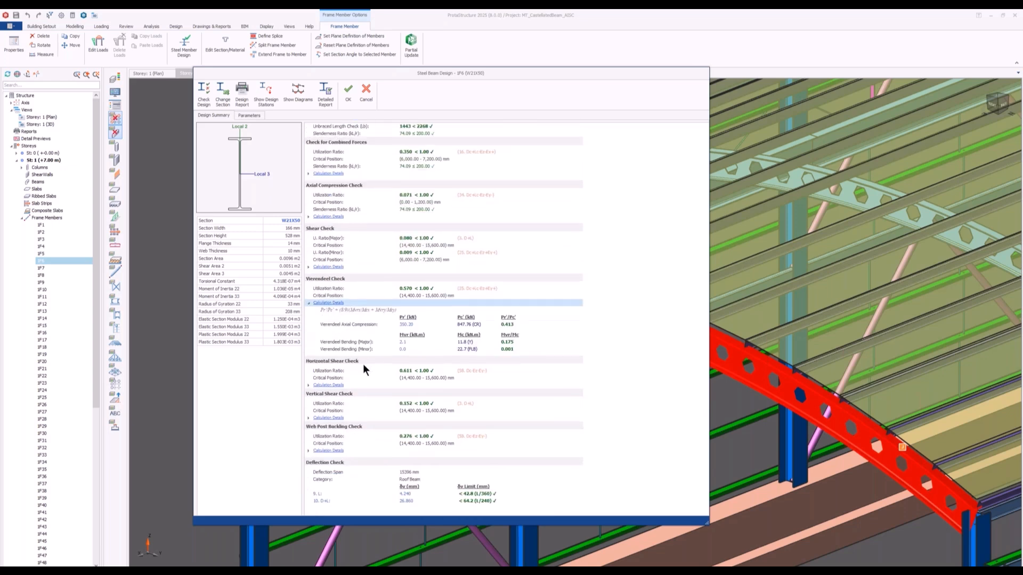
left_click(327, 385)
scroll(343, 381, "down", 1)
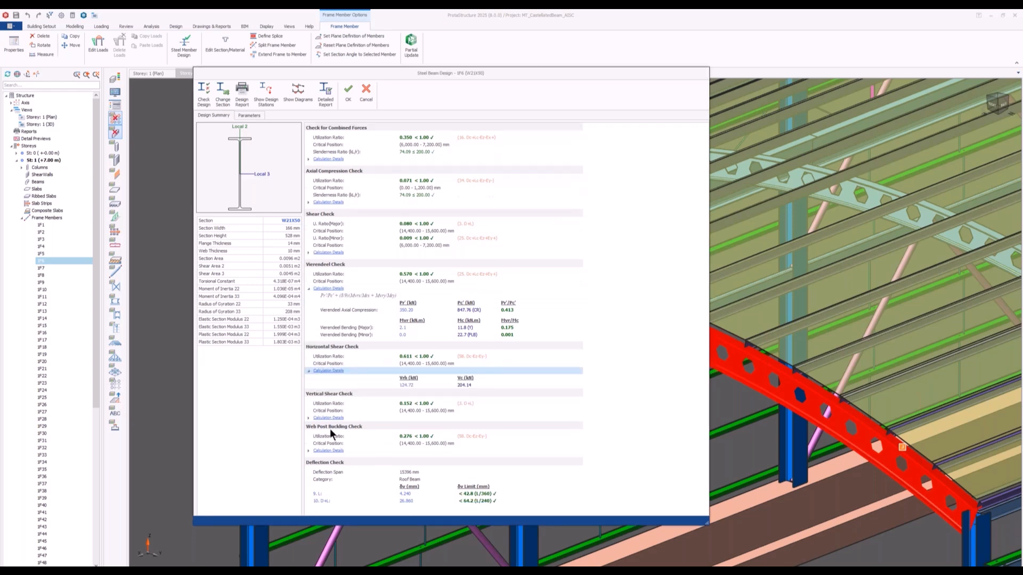
left_click(330, 417)
scroll(367, 436, "down", 1)
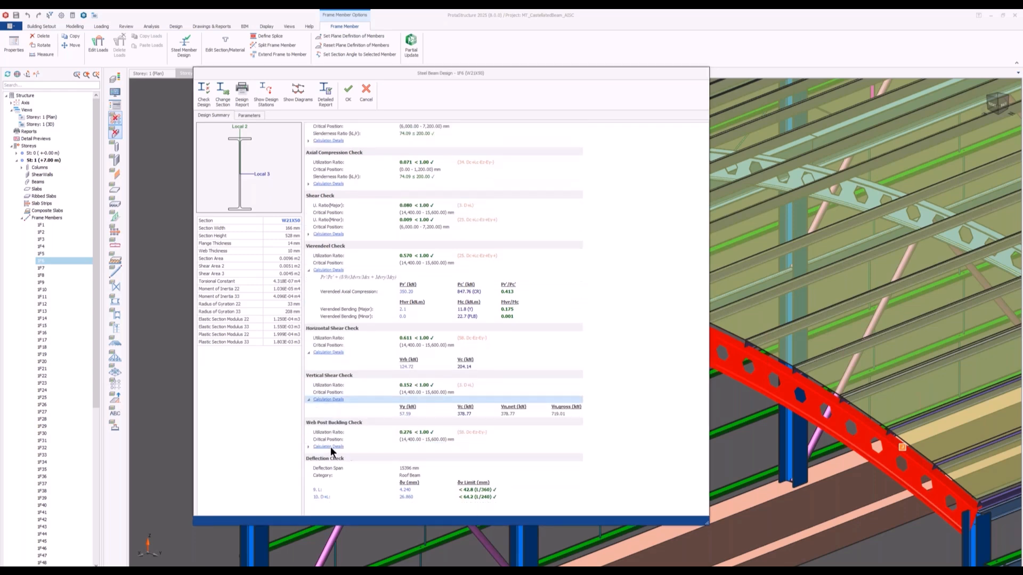
left_click(329, 447)
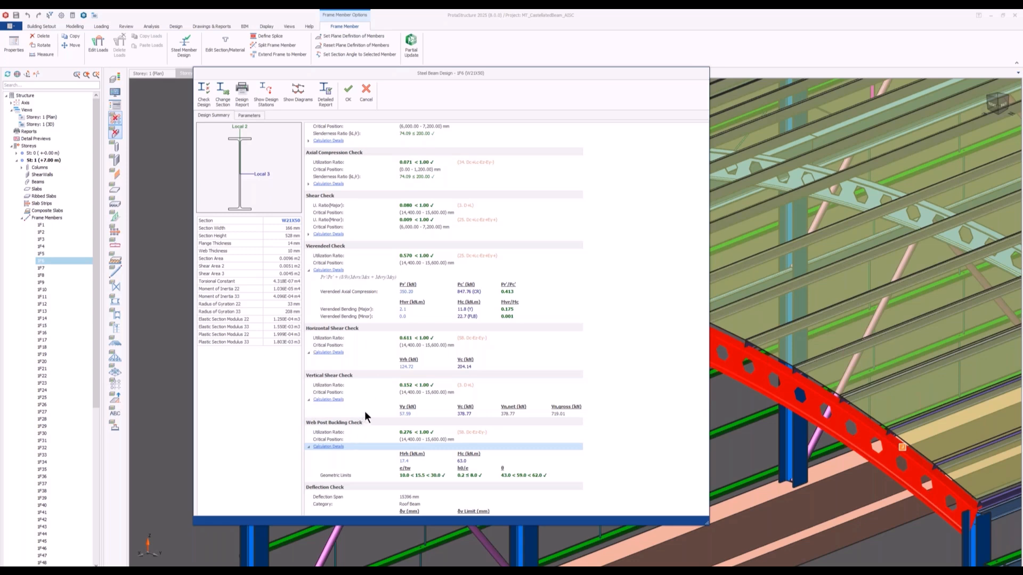
scroll(364, 412, "down", 1)
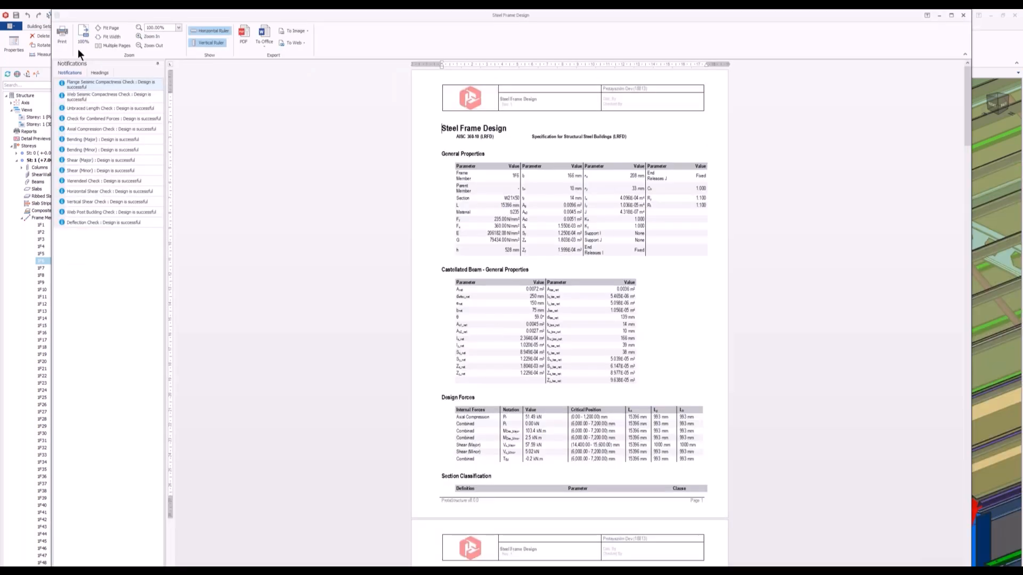
Step: Examine the Vierendeel Check section of the beam's detailed design report at 200% zoom, then close the report
left_click(98, 73)
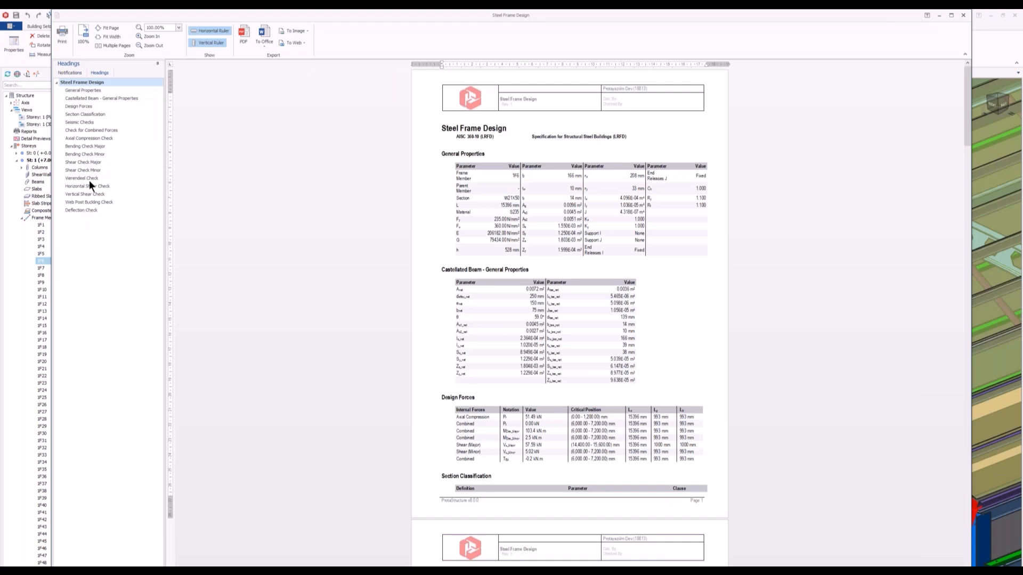
left_click(85, 178)
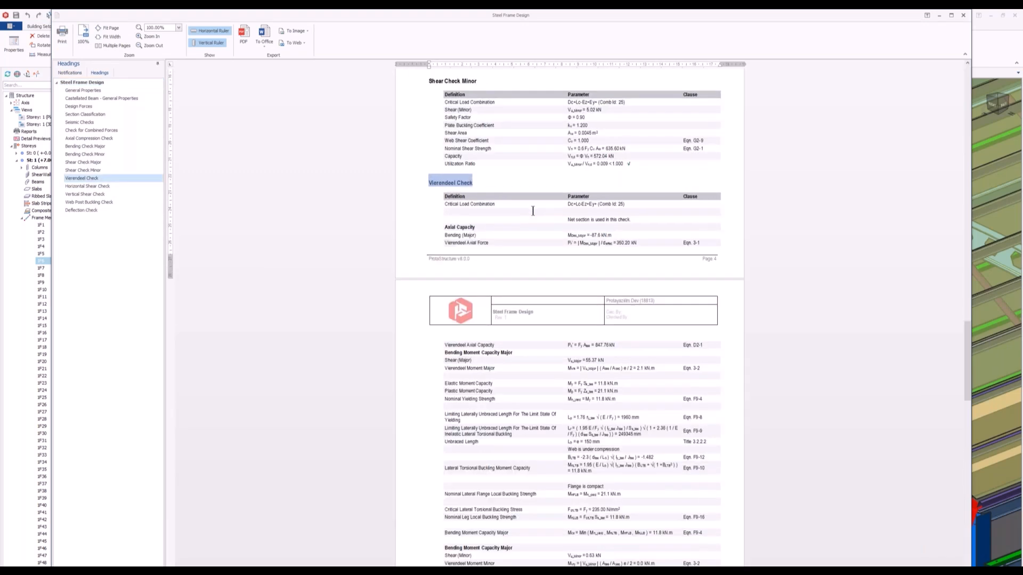
scroll(533, 211, "up", 5, "ctrl")
scroll(508, 325, "down", 2)
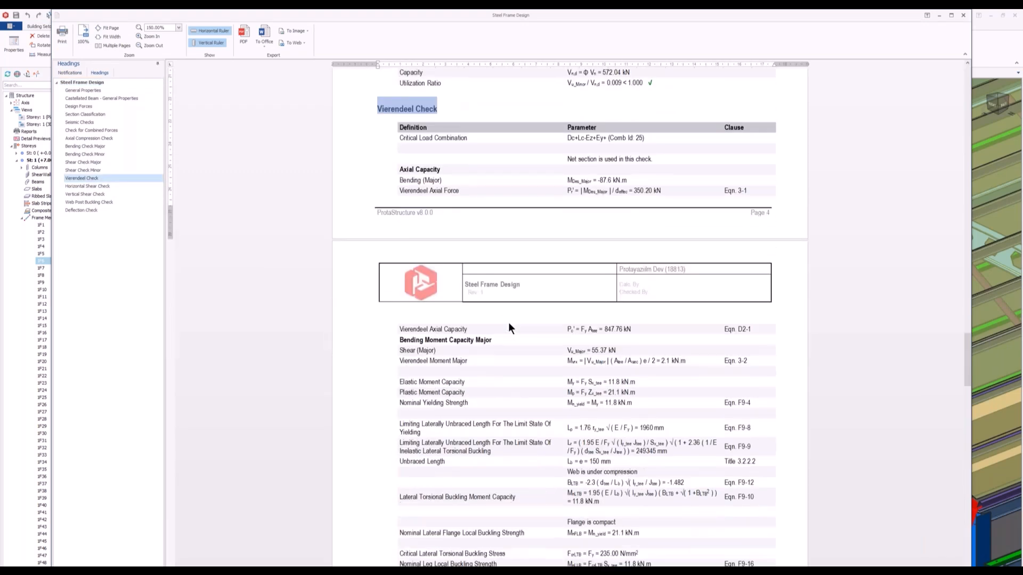
scroll(515, 308, "up", 5, "ctrl")
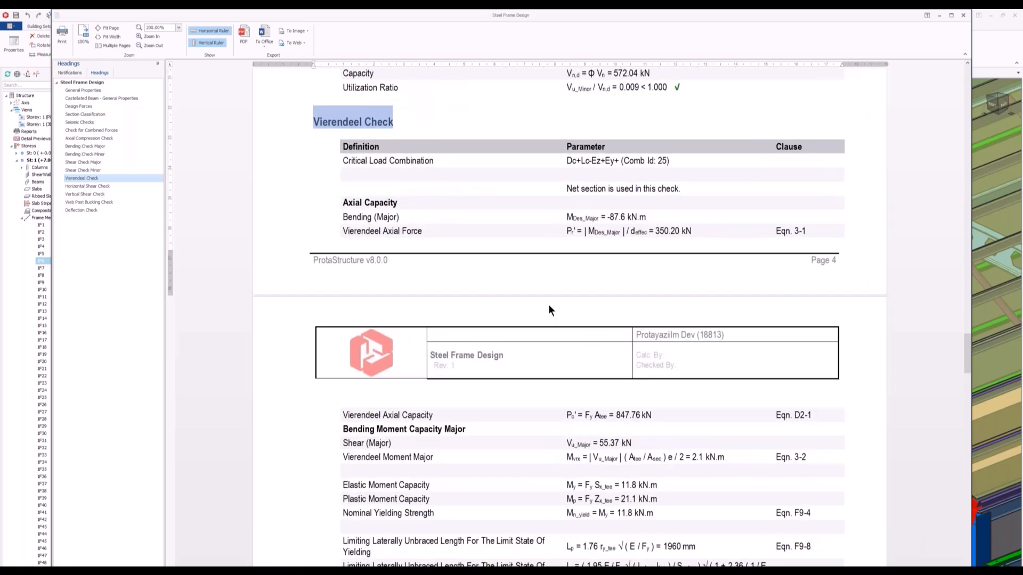
scroll(548, 304, "down", 5)
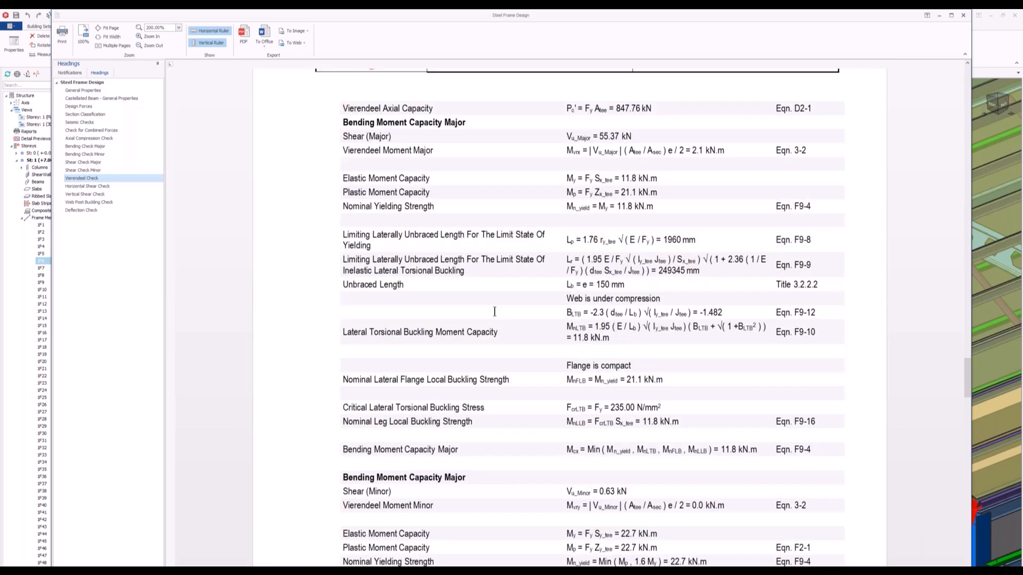
scroll(494, 311, "down", 4)
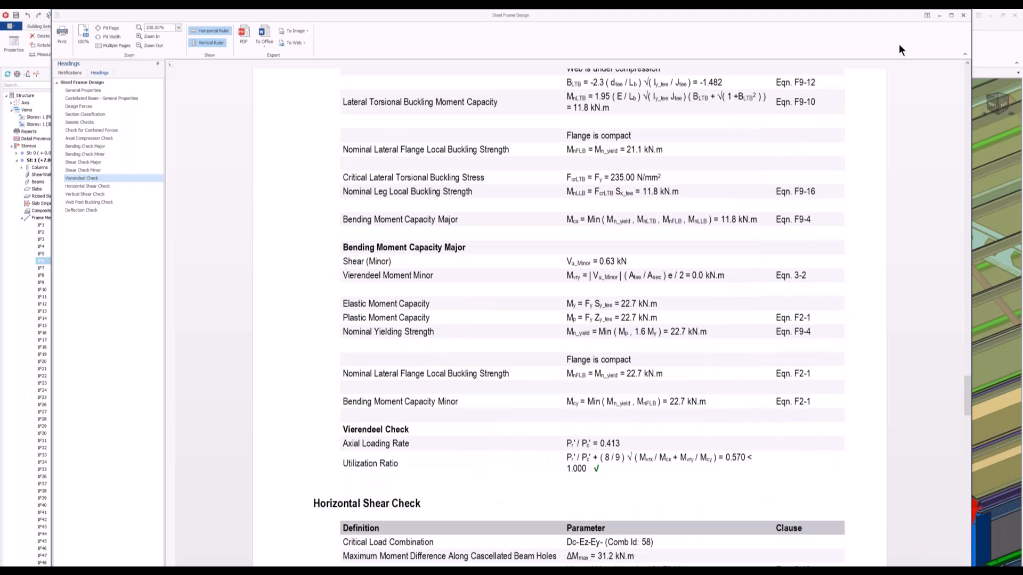
left_click(962, 16)
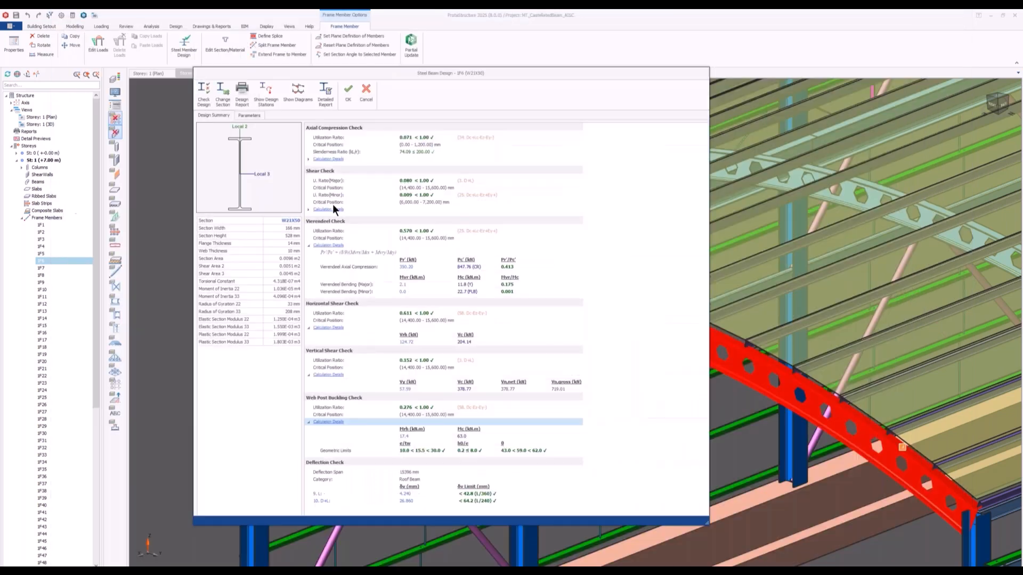
Step: Cancel the beam design check without applying changes and deselect the beam to see the whole castellated roof structure
left_click(366, 92)
key("Escape")
middle_click_drag(203, 431, 267, 320)
scroll(267, 320, "down", 1)
scroll(298, 469, "down", 1)
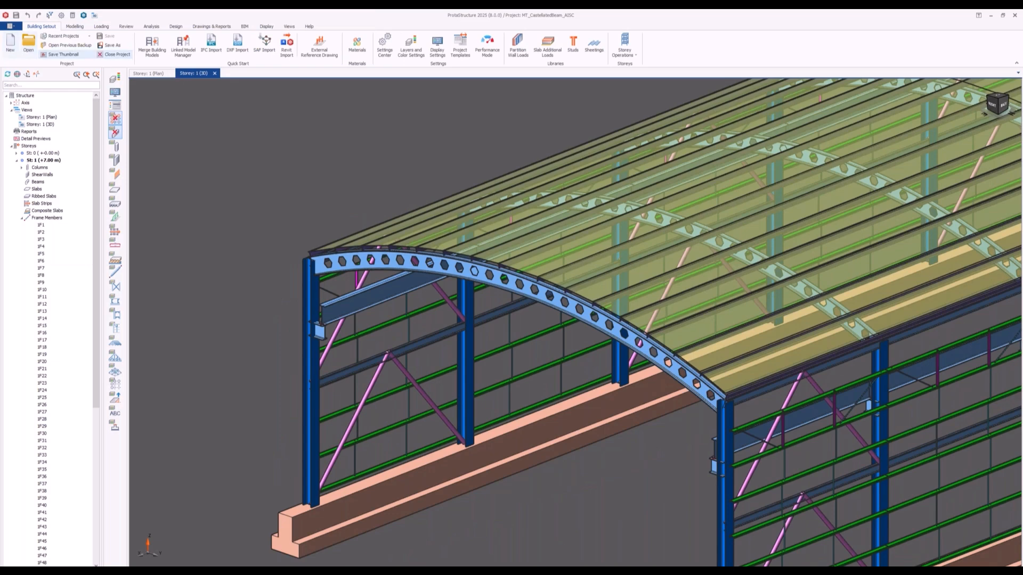
Step: Open the MT_HollowCoreOrthotropicSlabs project
left_click(28, 44)
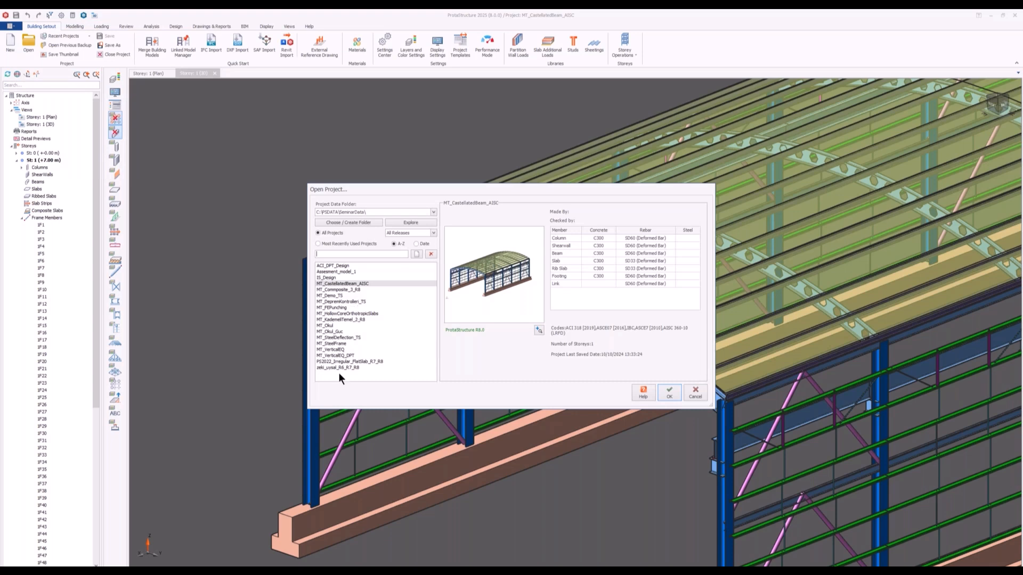
left_click(347, 314)
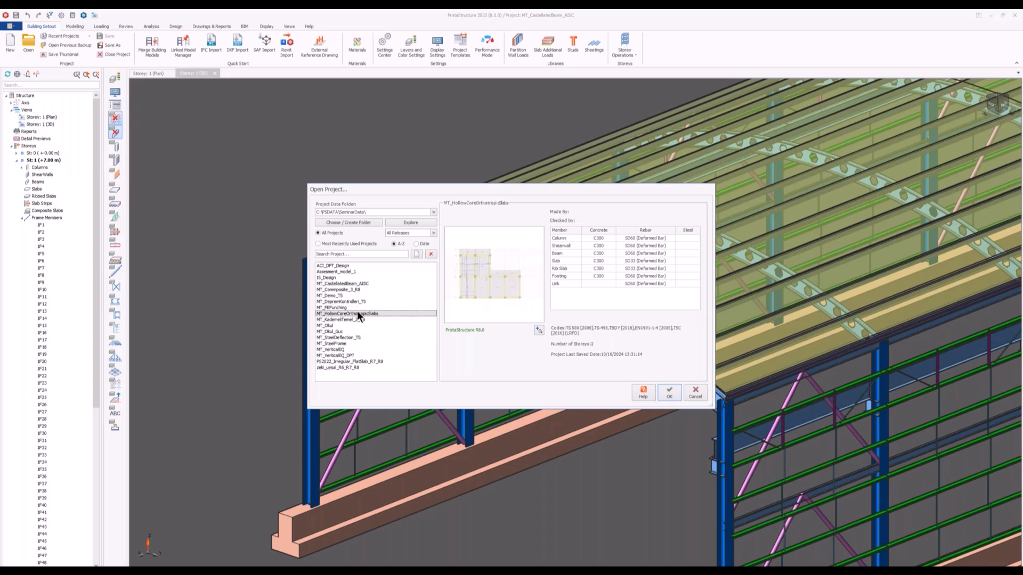
left_click(669, 394)
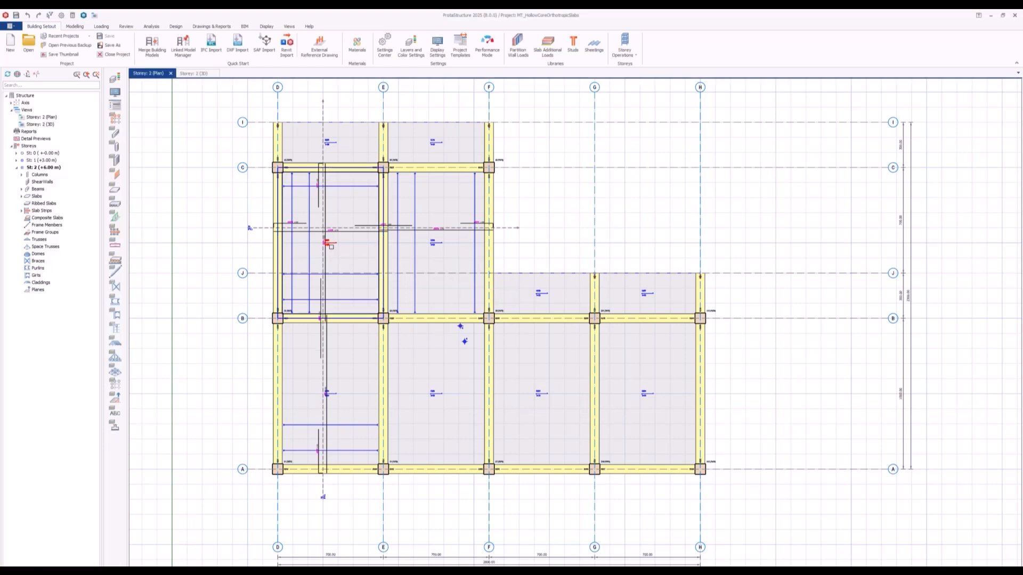
Step: Open the properties of slab D205, between axes D–E and B–C on storey 2
scroll(330, 237, "up", 3)
left_click(346, 226)
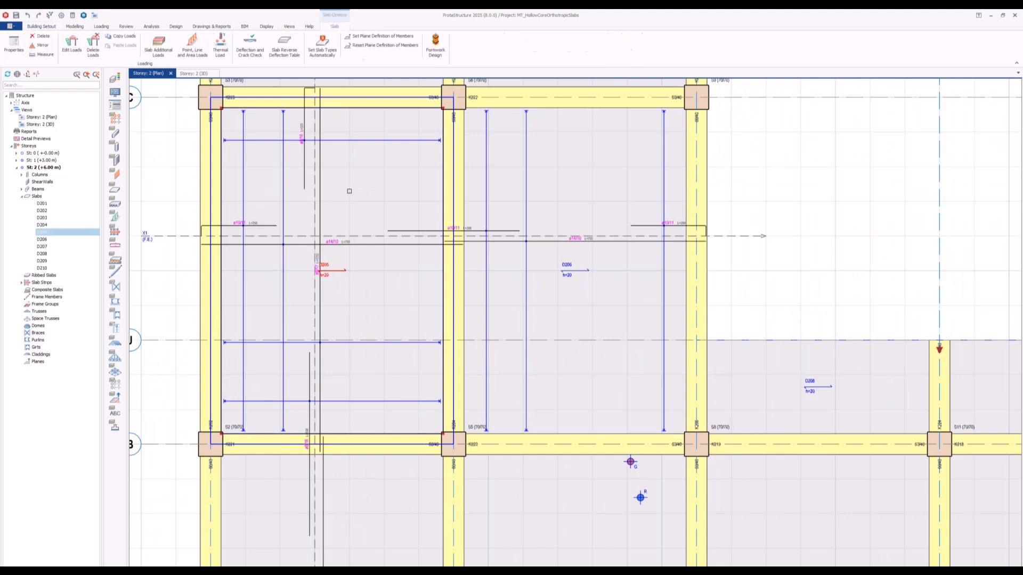
right_click(346, 225)
left_click(381, 236)
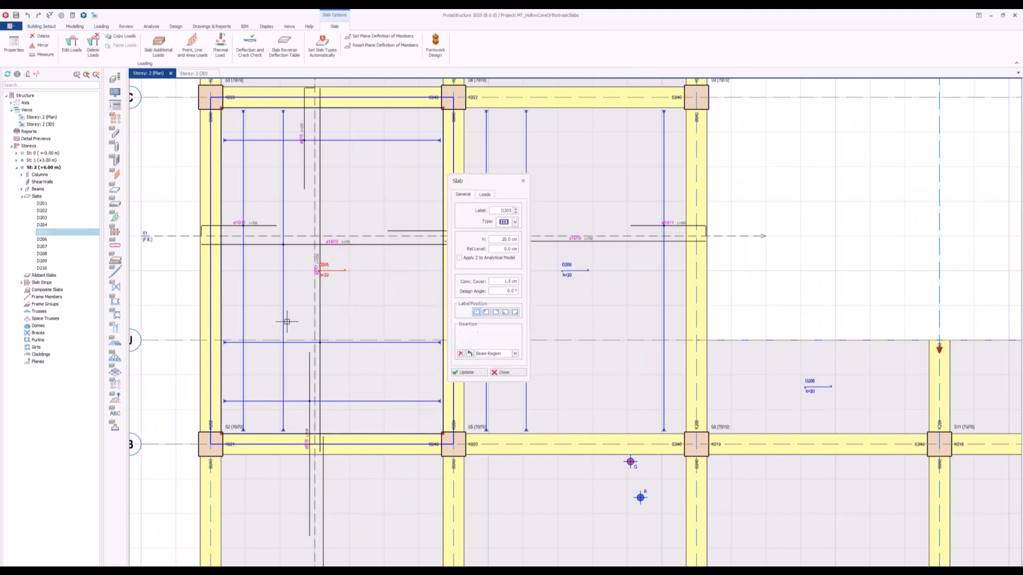
left_click_drag(487, 178, 332, 193)
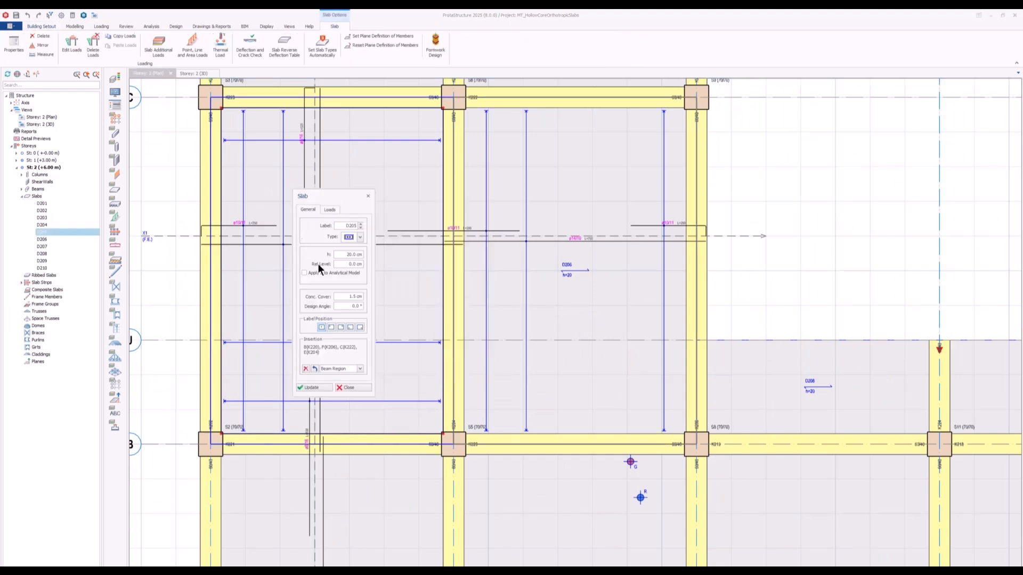
Step: Inspect the slab type options for D205 without changing the type, and examine its design angle setting
left_click(350, 237)
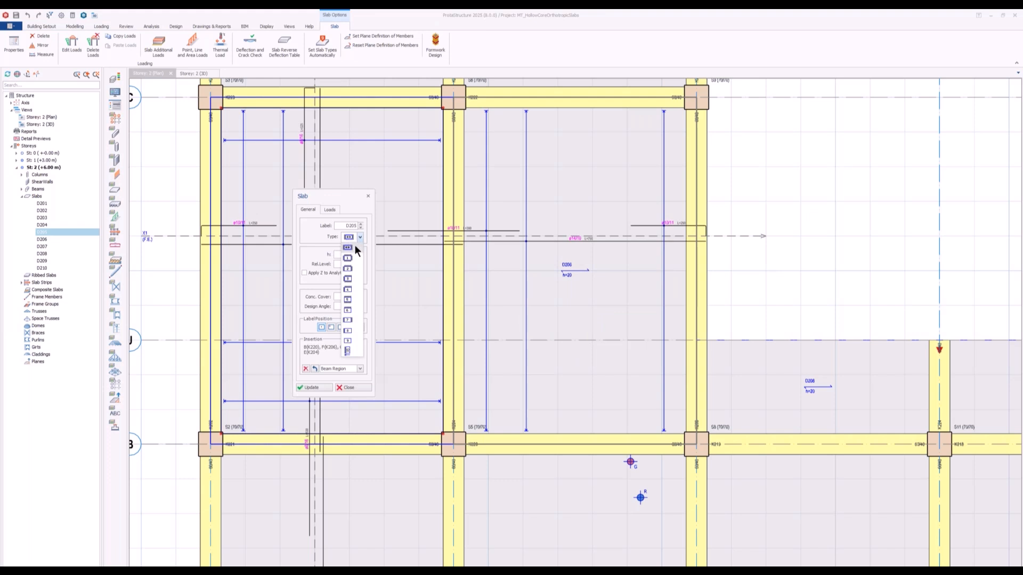
left_click(339, 248)
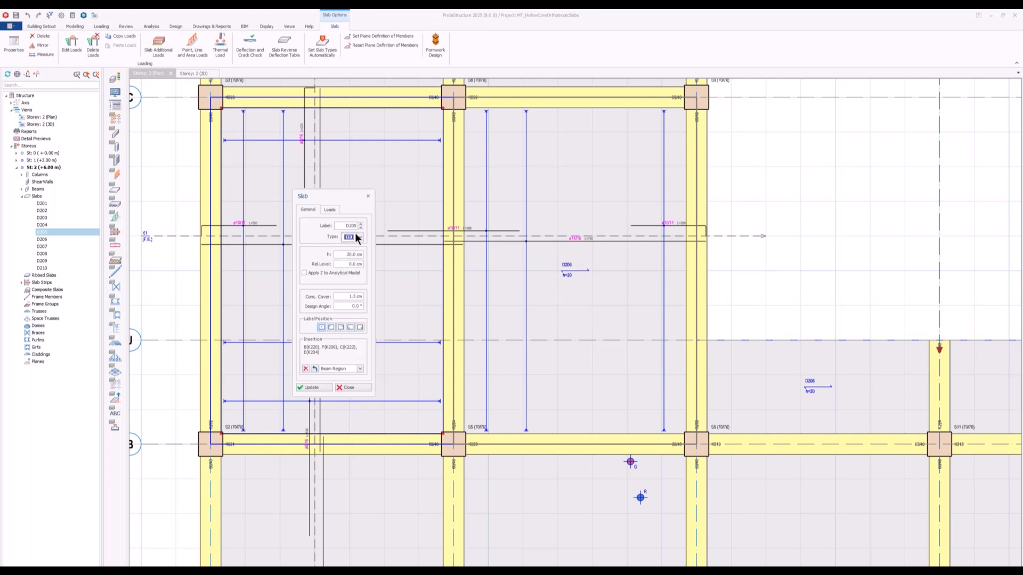
left_click(340, 305)
left_click(258, 258)
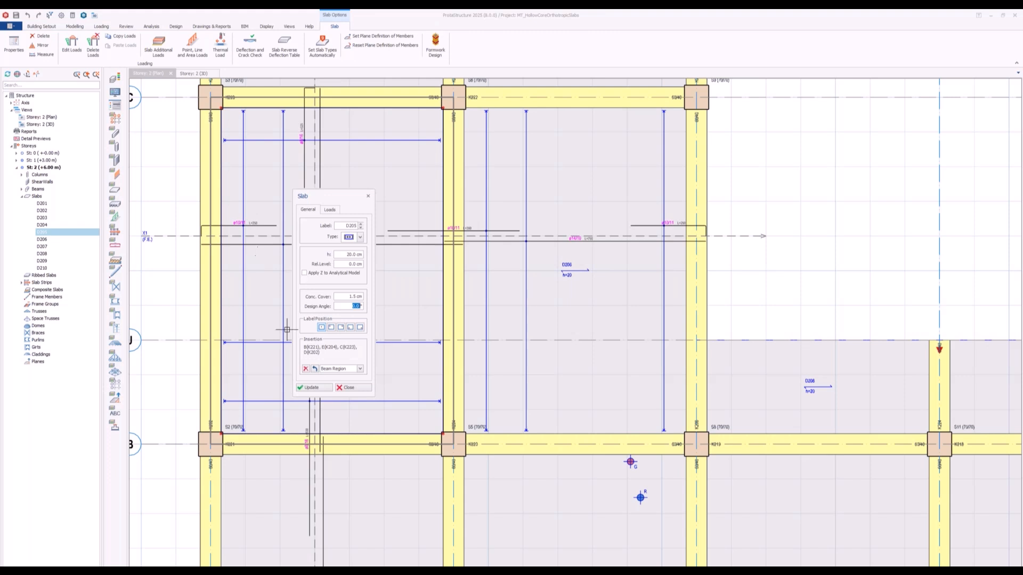
Step: Close D205's properties without changes, and open the building analytical model with the displacement display turned off
left_click(352, 388)
key("Escape")
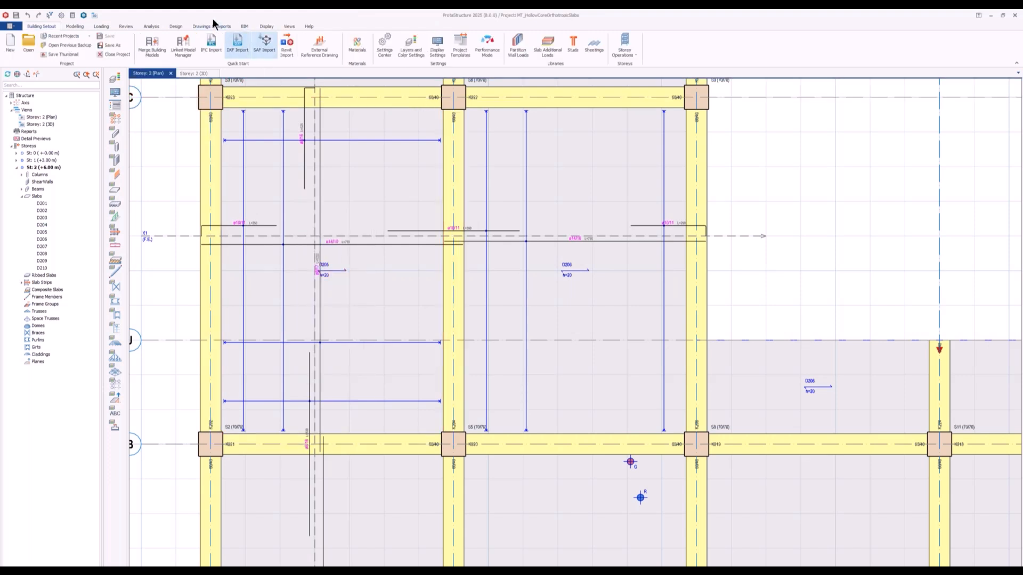
left_click(151, 26)
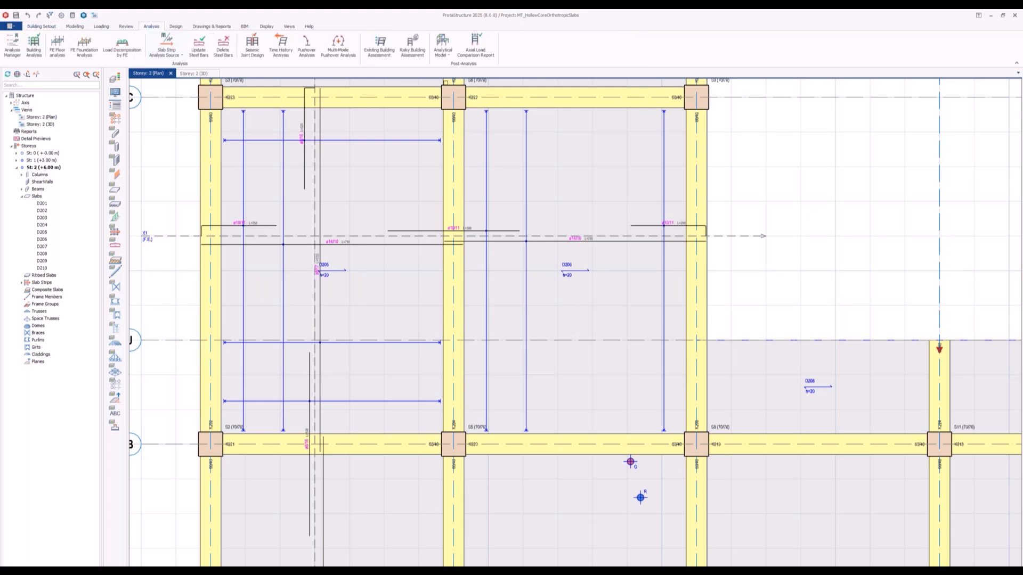
left_click(442, 48)
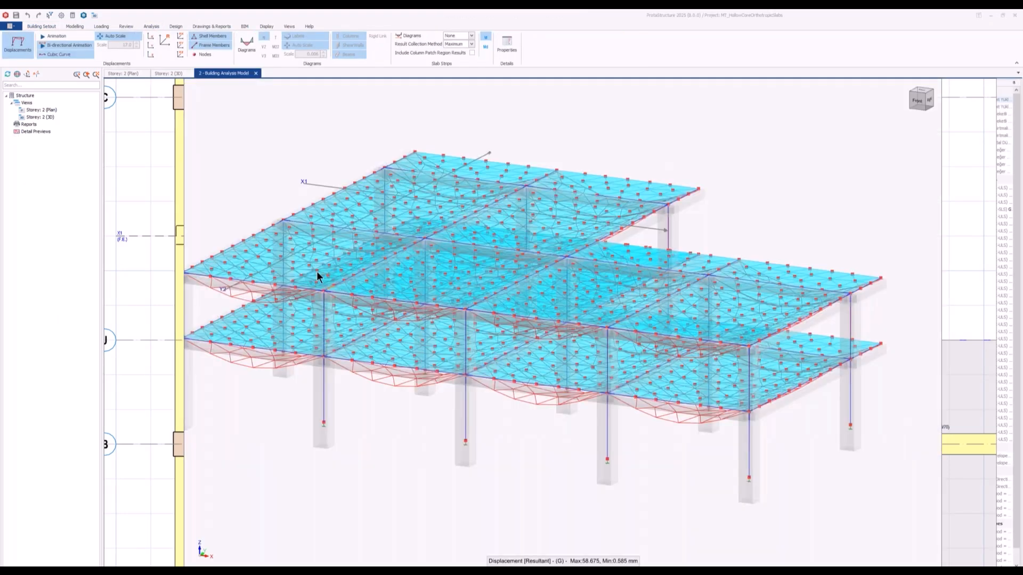
middle_click_drag(452, 345, 364, 380)
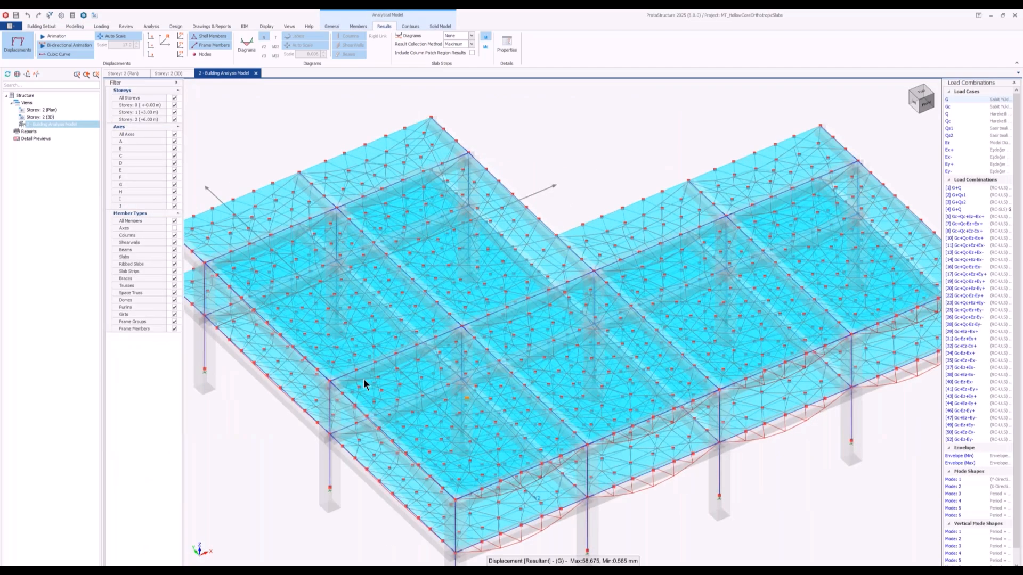
left_click(21, 42)
middle_click_drag(343, 302, 284, 270)
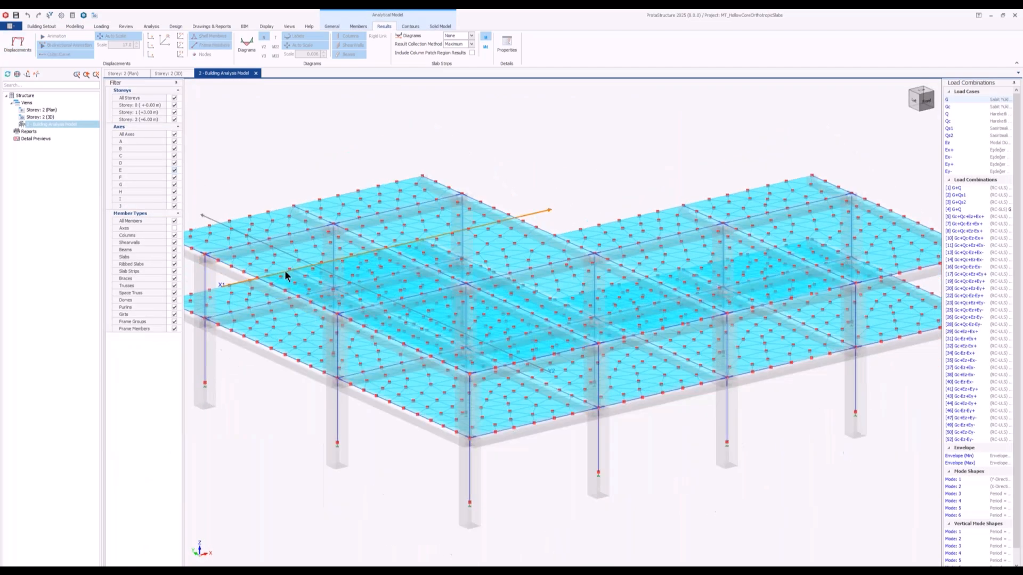
scroll(309, 329, "up", 5)
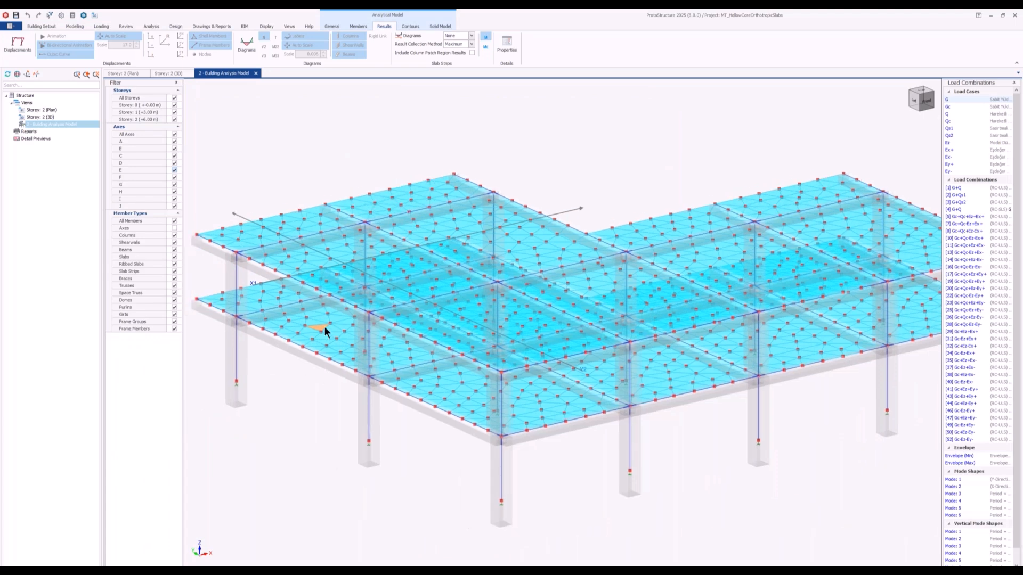
Step: Filter the analytical model to show only storey 2 (+6.00 m)
left_click(174, 99)
left_click(174, 113)
left_click(174, 113)
left_click(174, 119)
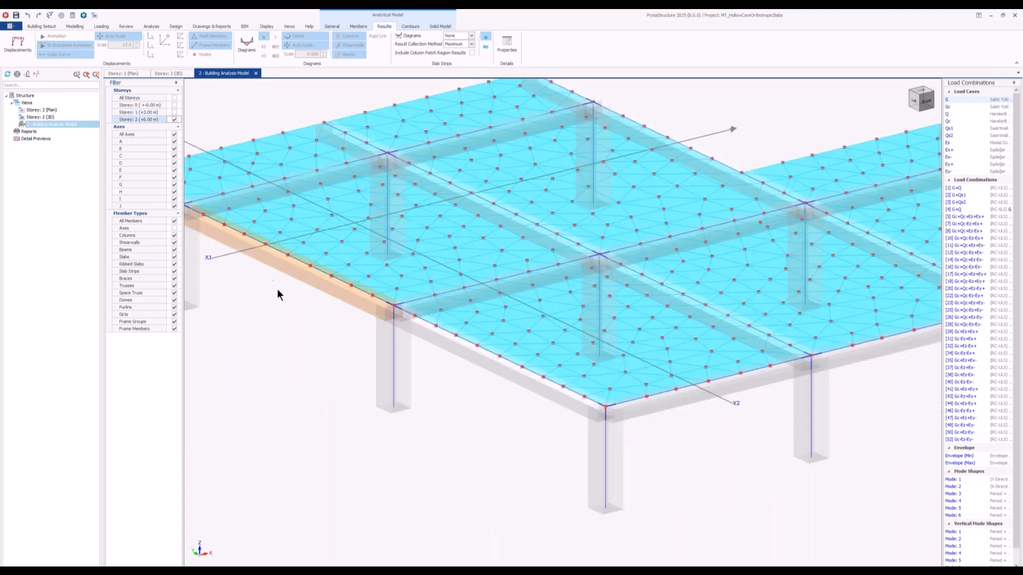
middle_click_drag(278, 289, 315, 334)
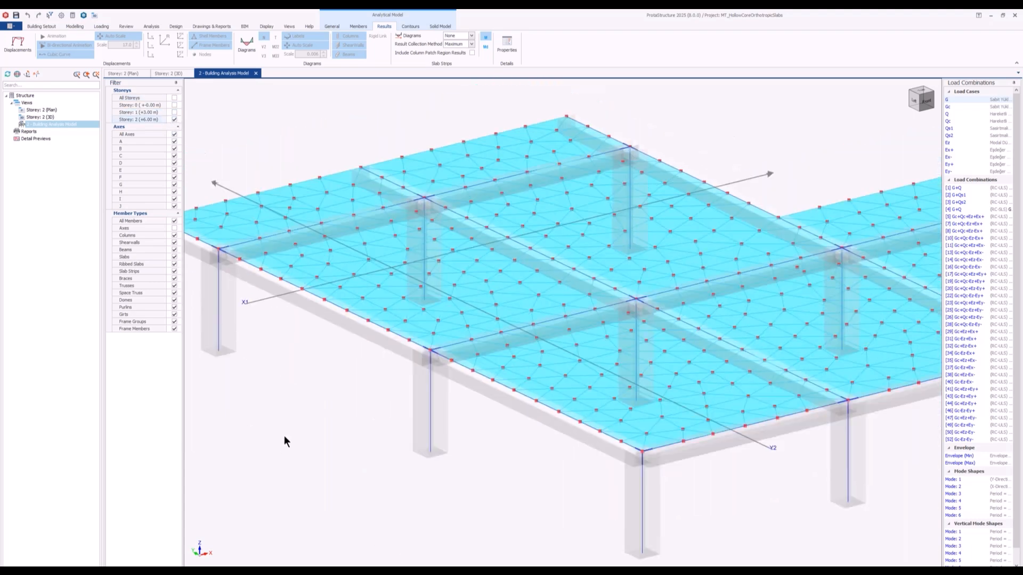
middle_click_drag(287, 439, 317, 477)
scroll(317, 478, "down", 2)
scroll(277, 417, "up", 2)
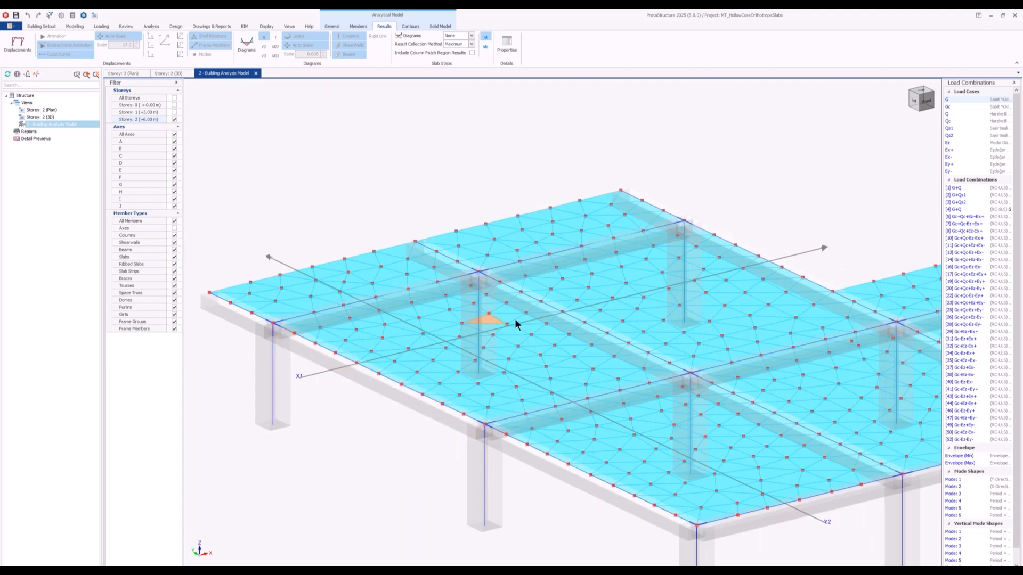
Step: Show the result diagram of slab strip X1 on storey 2 for load case G and examine it up close
left_click(322, 372)
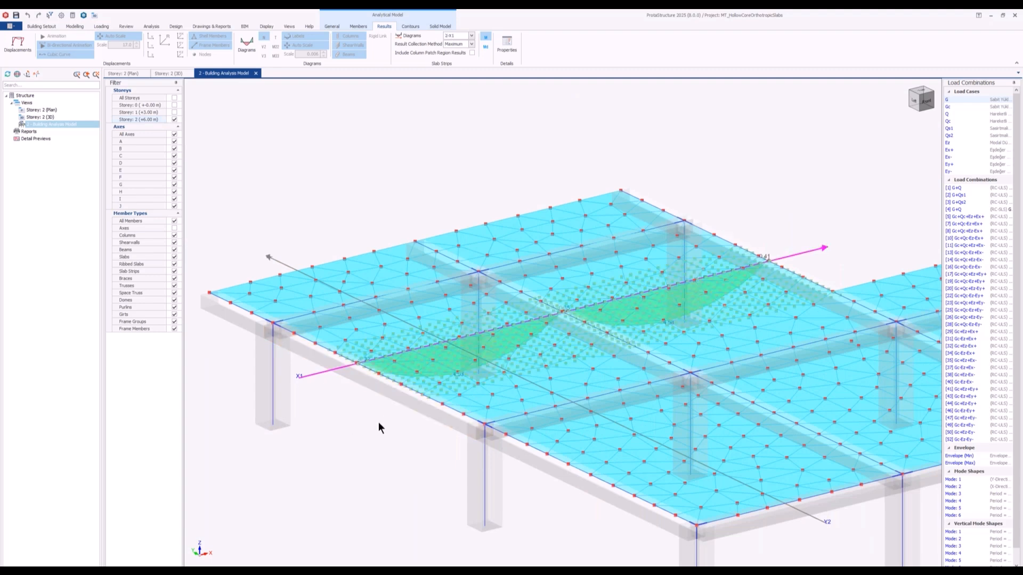
middle_click_drag(378, 422, 424, 340)
scroll(425, 340, "up", 5)
middle_click_drag(427, 385, 518, 387)
middle_click_drag(579, 403, 500, 381)
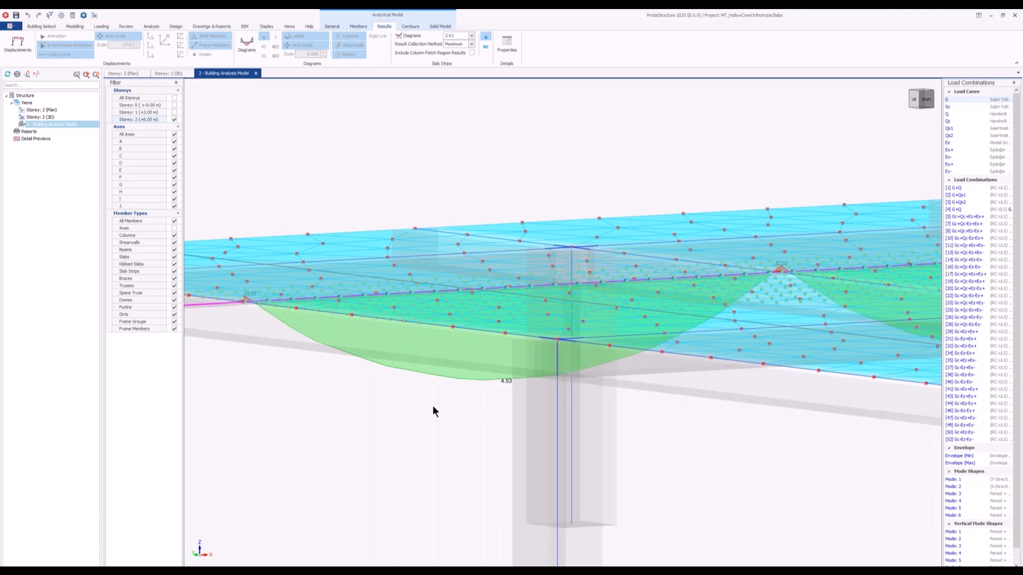
Step: Examine slab strip Y2's detailed deflection and moment diagrams on storey 2, then close them and deselect the strip
scroll(341, 402, "down", 4)
middle_click_drag(322, 421, 329, 447)
left_click(230, 314)
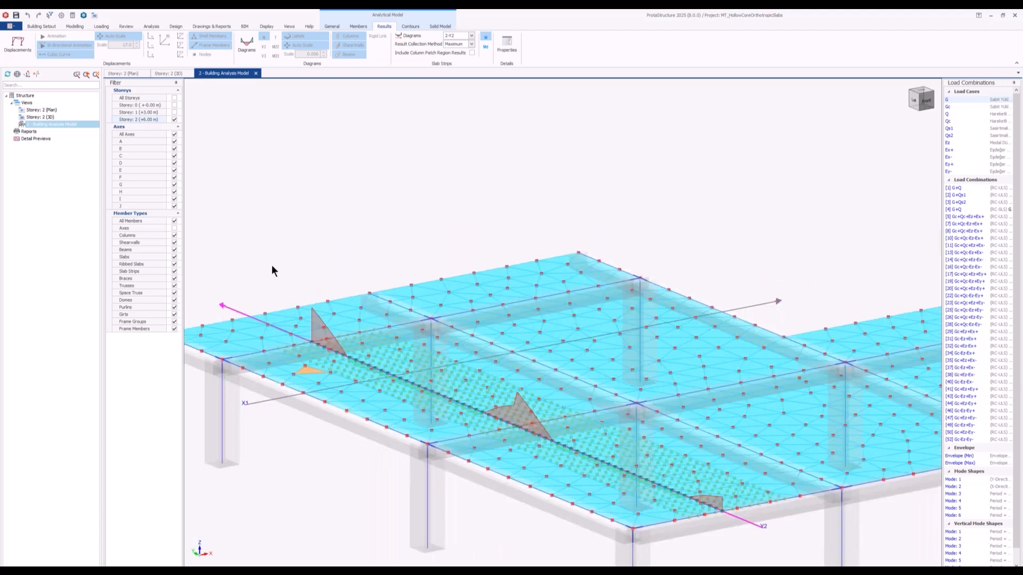
right_click(265, 247)
left_click(300, 267)
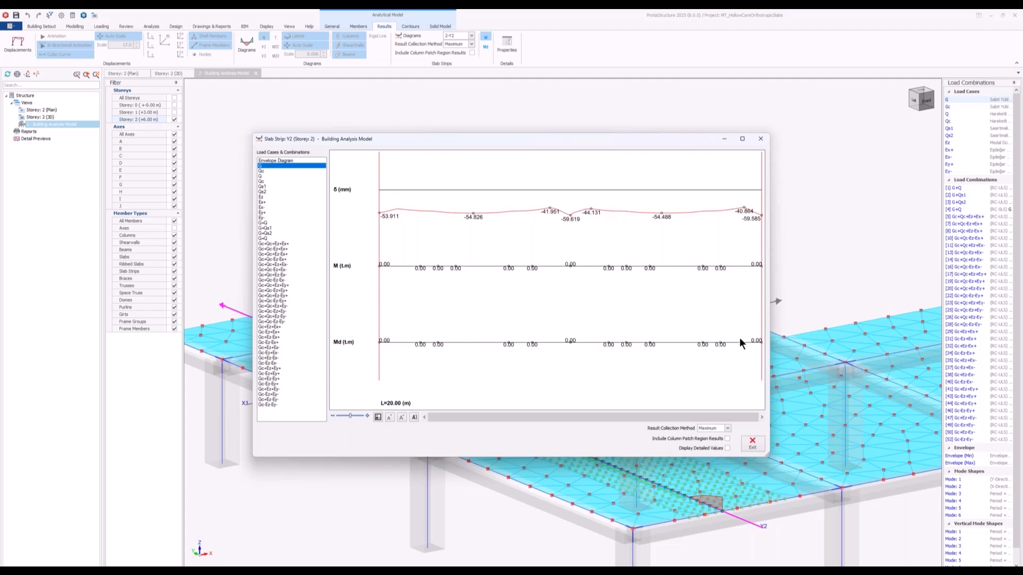
left_click_drag(415, 139, 510, 106)
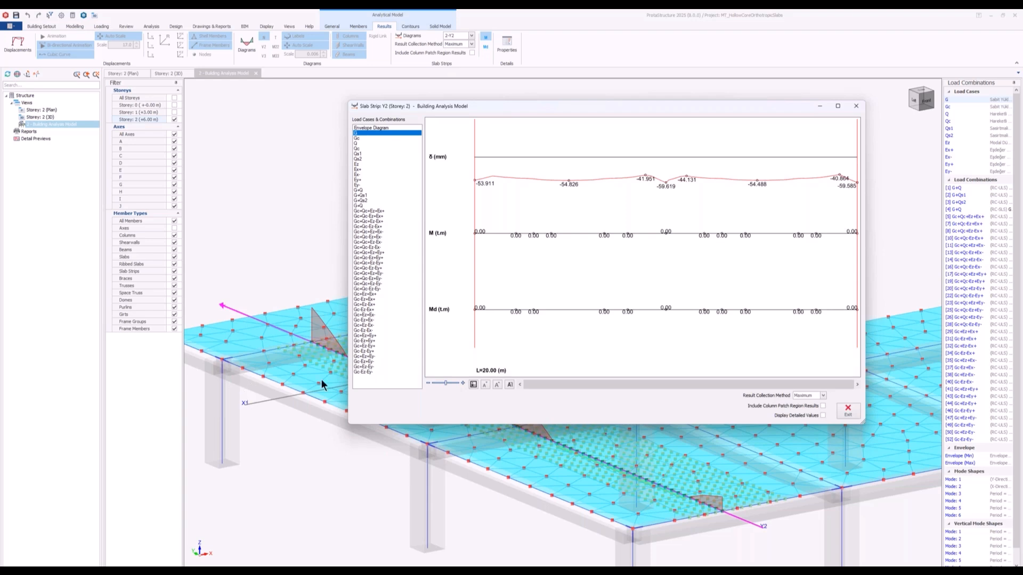
left_click(846, 410)
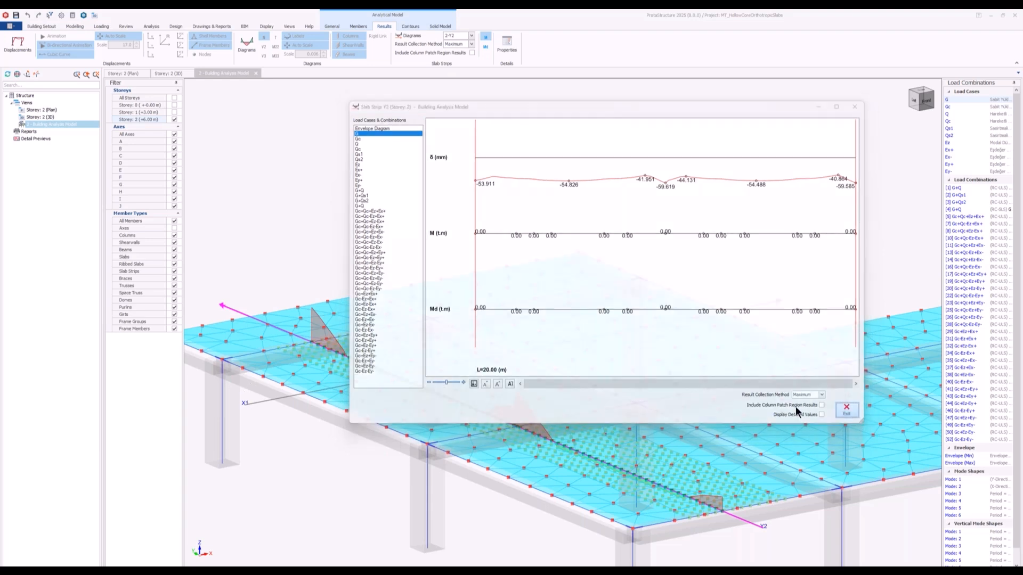
key("Escape")
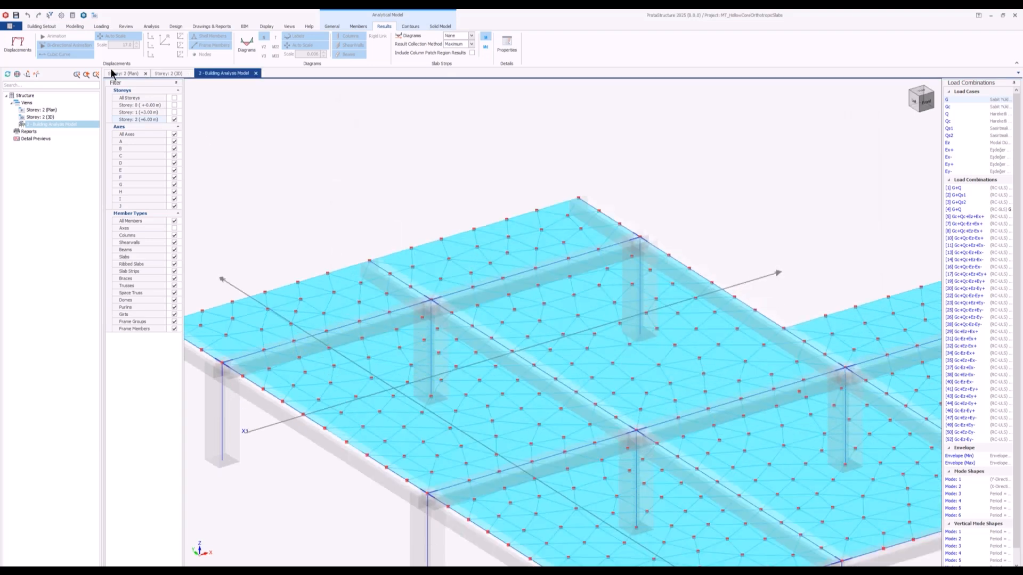
Step: Return to the storey 2 plan and inspect slab D205's load and edge-release settings without changing them
left_click(113, 74)
right_click(338, 264)
left_click(382, 247)
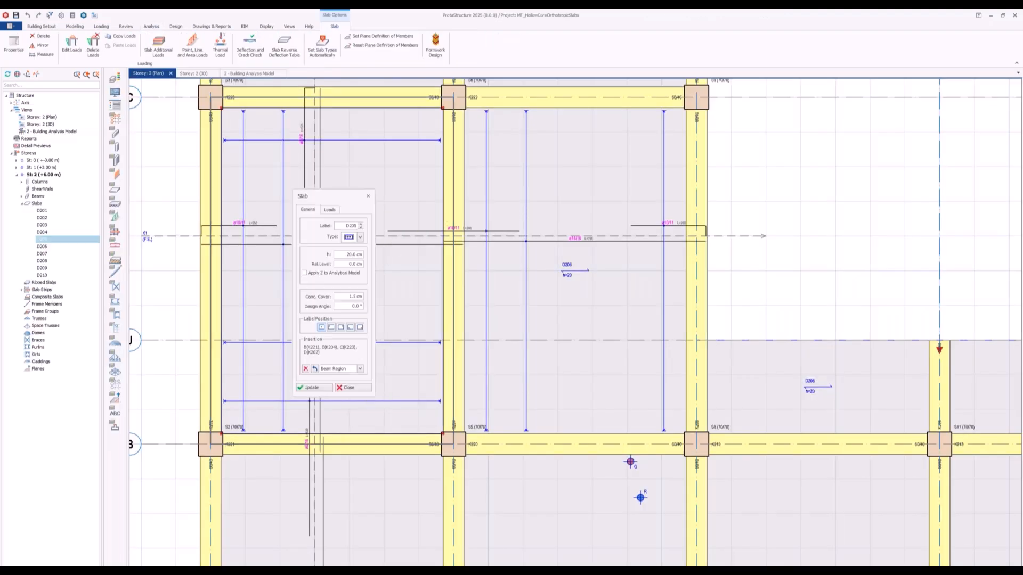
left_click(333, 208)
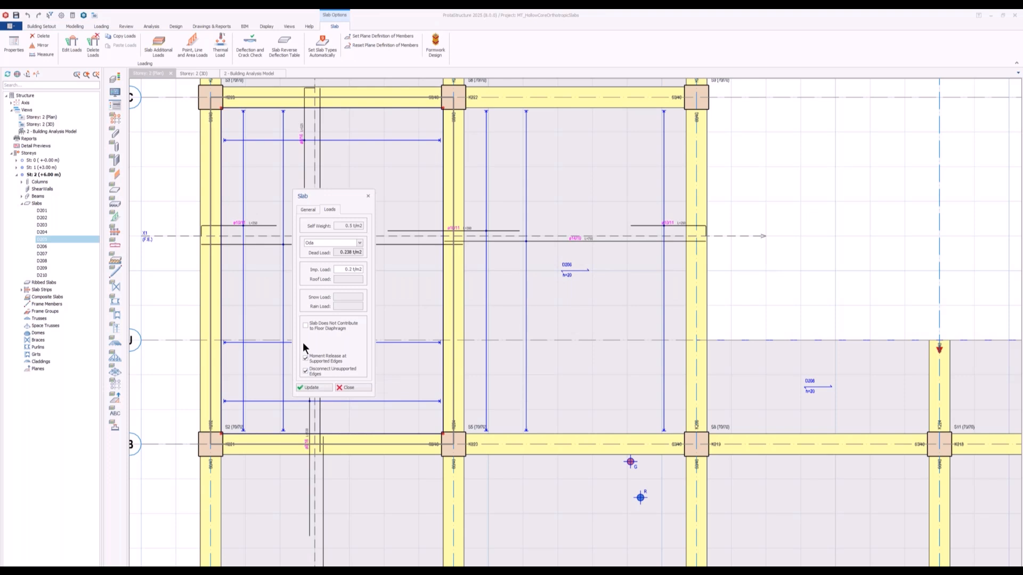
left_click(350, 388)
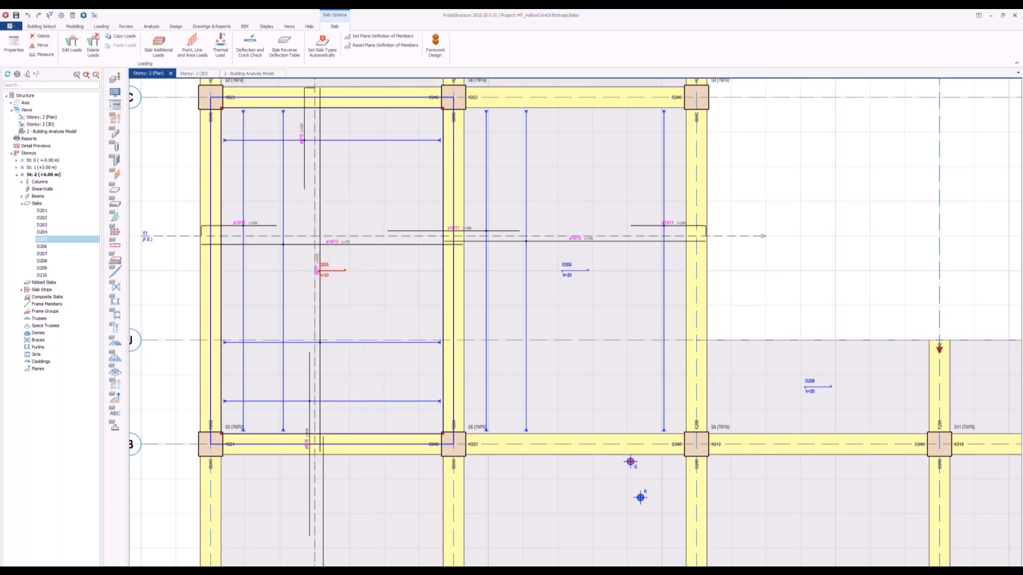
Step: Return to the building analytical model and display the node labels on the storey 2 slab mesh
left_click(247, 73)
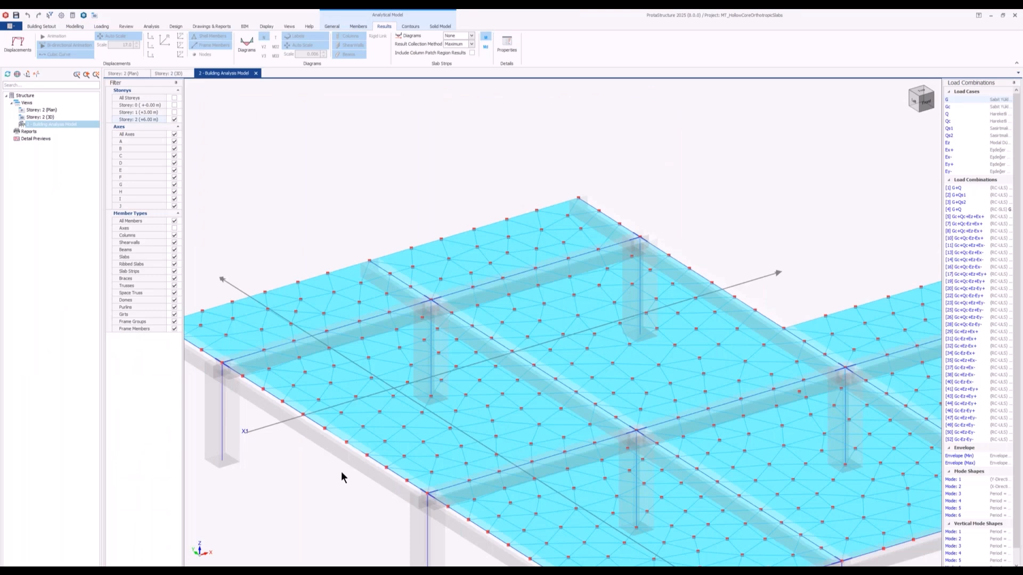
scroll(342, 461, "up", 3)
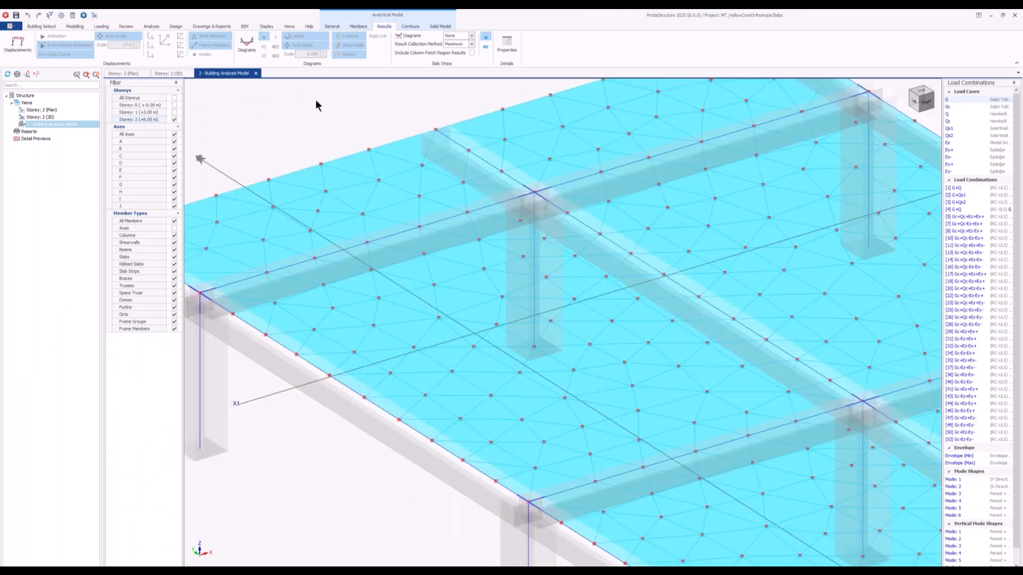
left_click(363, 26)
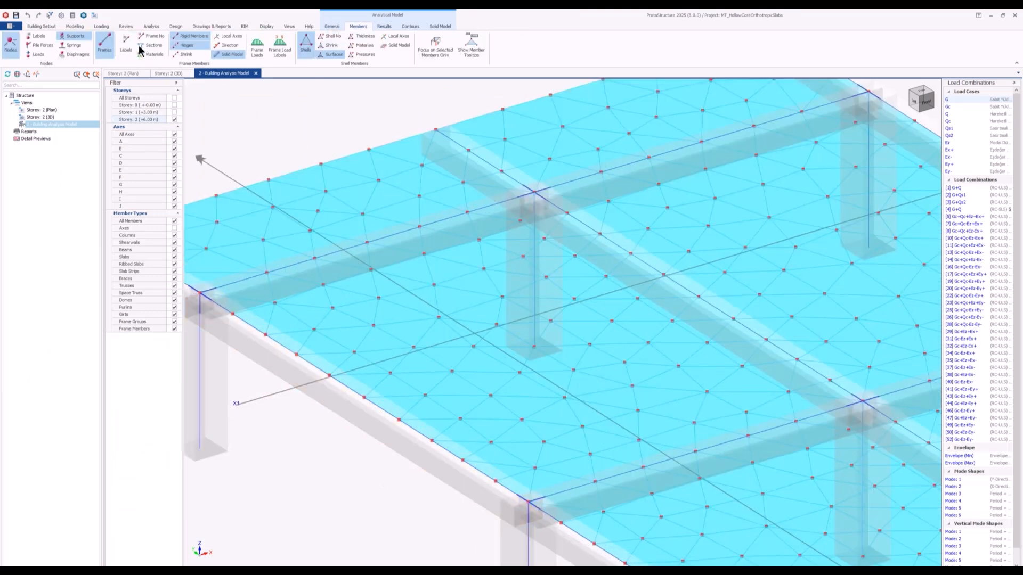
left_click(43, 36)
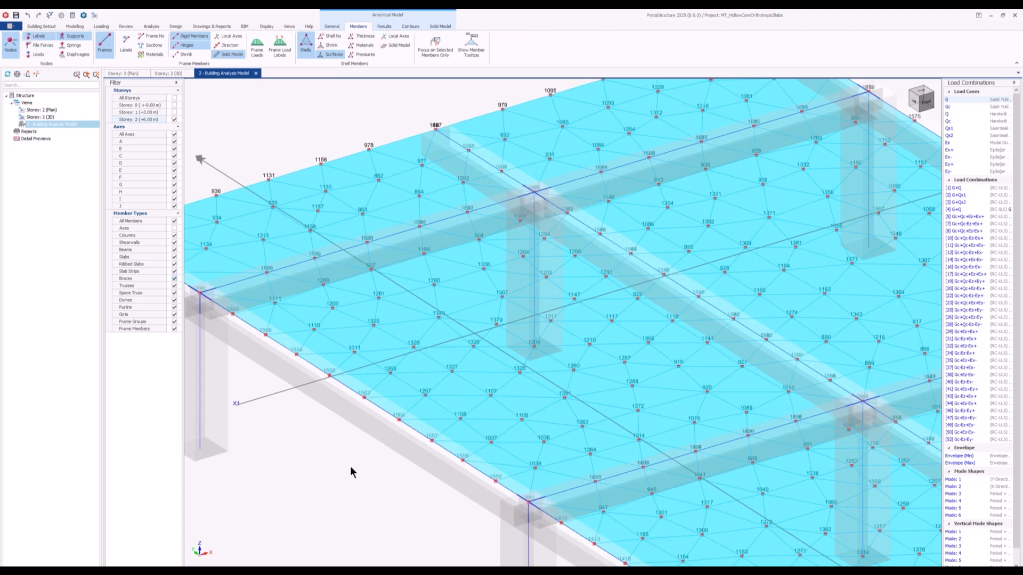
Step: Examine the node numbering along the beams and slab edges around slab D205, then close the analytical model and deselect the slab
middle_click_drag(350, 465, 323, 440)
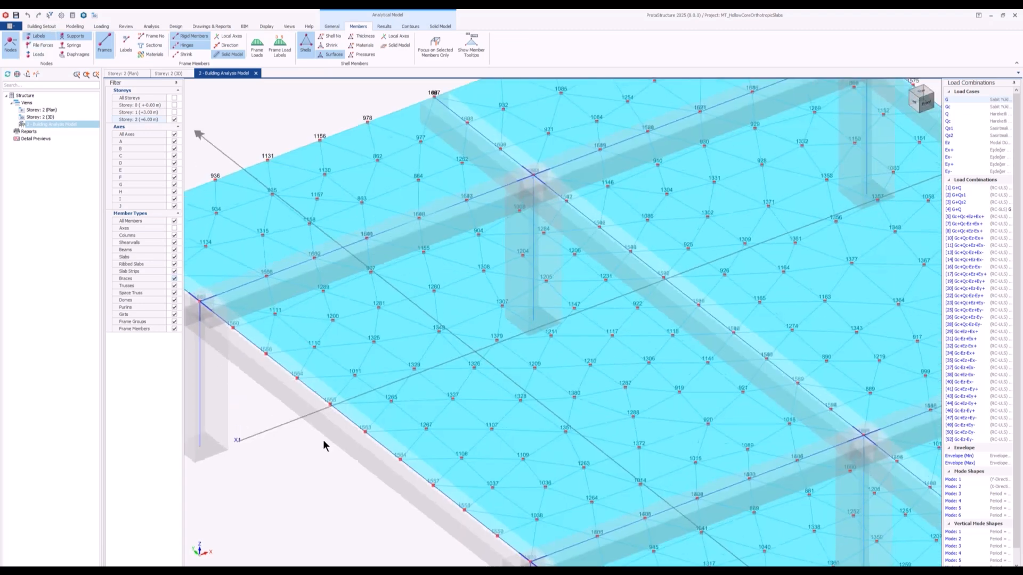
middle_click_drag(311, 334, 332, 347)
scroll(322, 277, "up", 2)
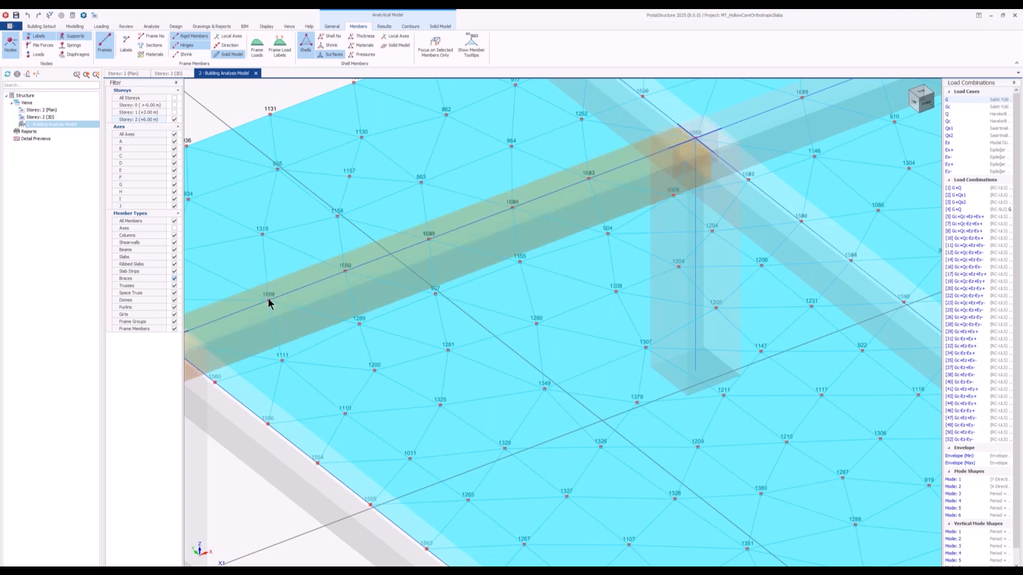
mouse_move(298, 381)
middle_mouse_down()
mouse_move(310, 375)
mouse_move(306, 386)
middle_mouse_up()
middle_click_drag(425, 382, 411, 344)
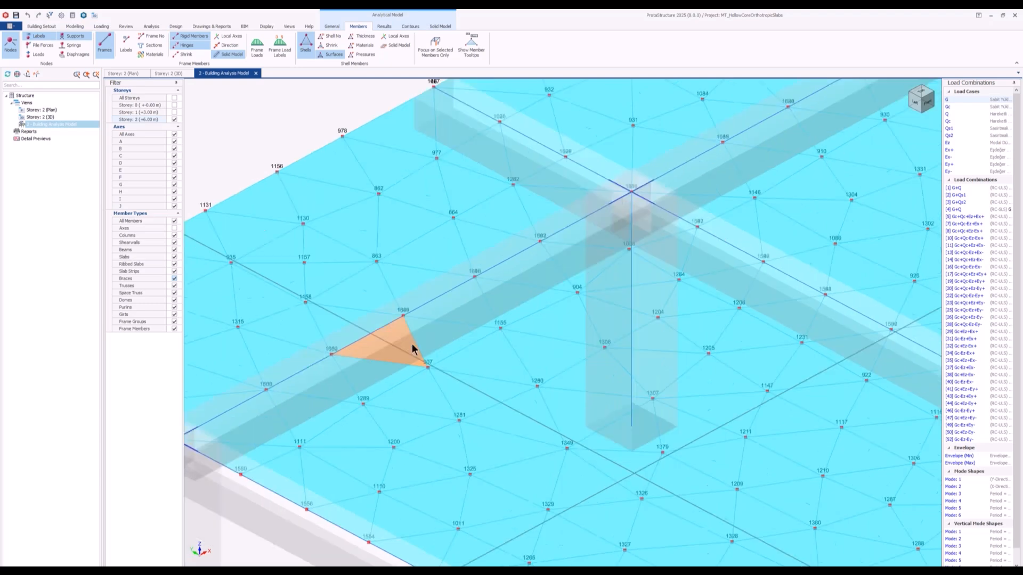
scroll(404, 352, "down", 4)
scroll(538, 353, "up", 4)
middle_click_drag(539, 283, 539, 298)
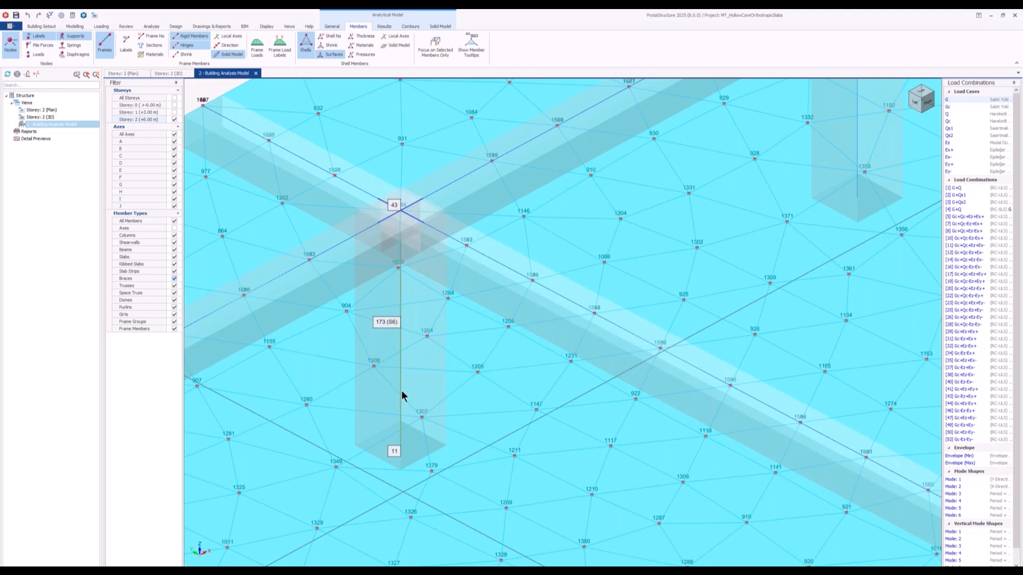
scroll(427, 357, "down", 5)
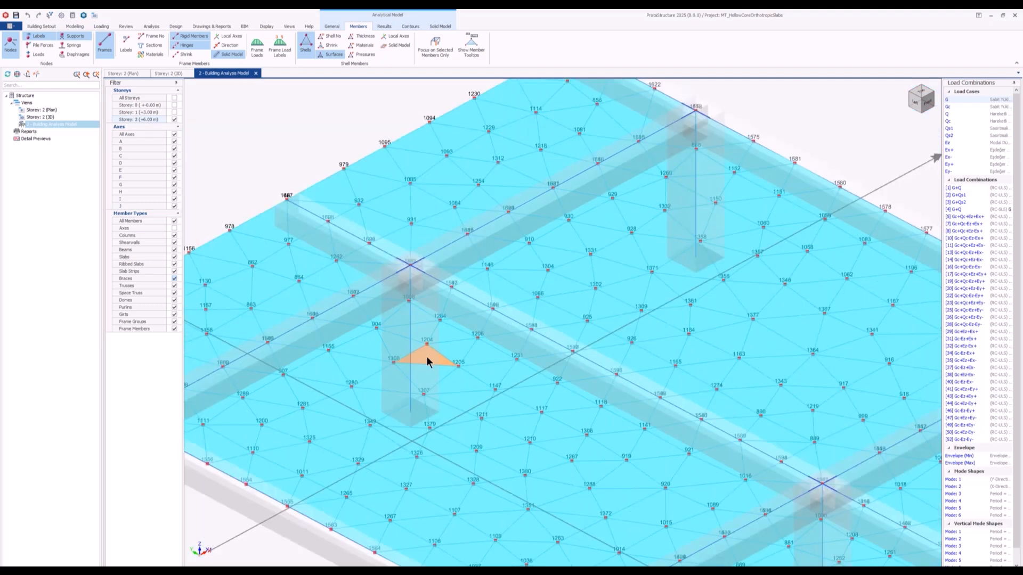
scroll(426, 356, "up", 5)
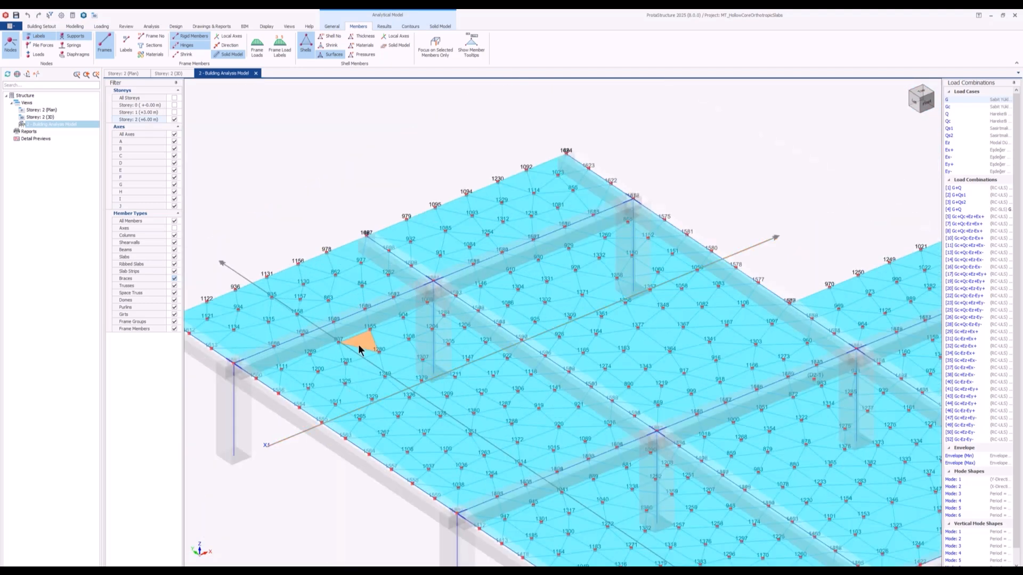
left_click(256, 73)
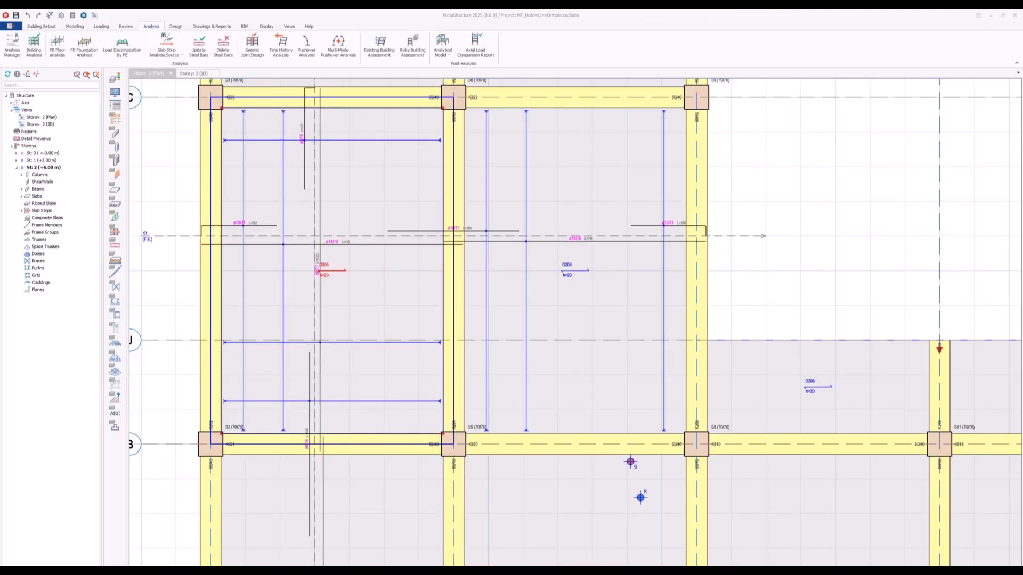
left_click(435, 320)
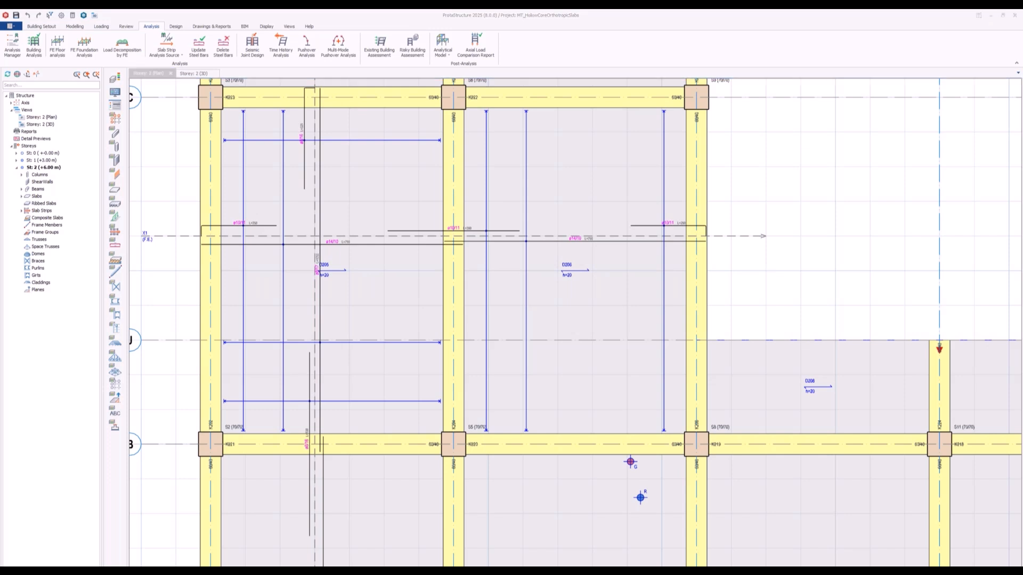
Step: Open the MT_KademeliTemel_2_R8 project without saving the current one, and view its stepped foundation from below in 3D
left_click(41, 26)
left_click(26, 48)
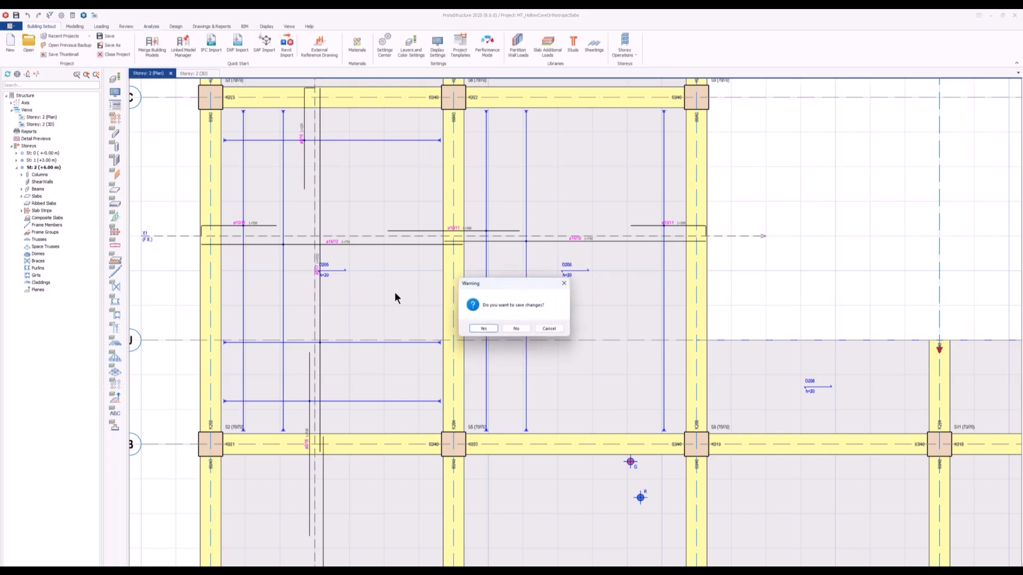
left_click(519, 328)
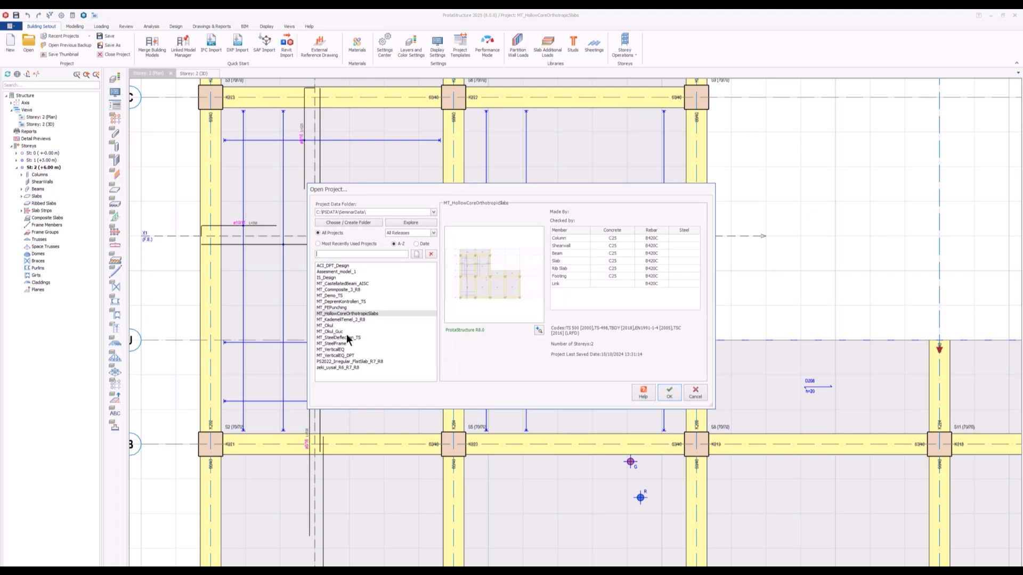
left_click(347, 320)
left_click(670, 392)
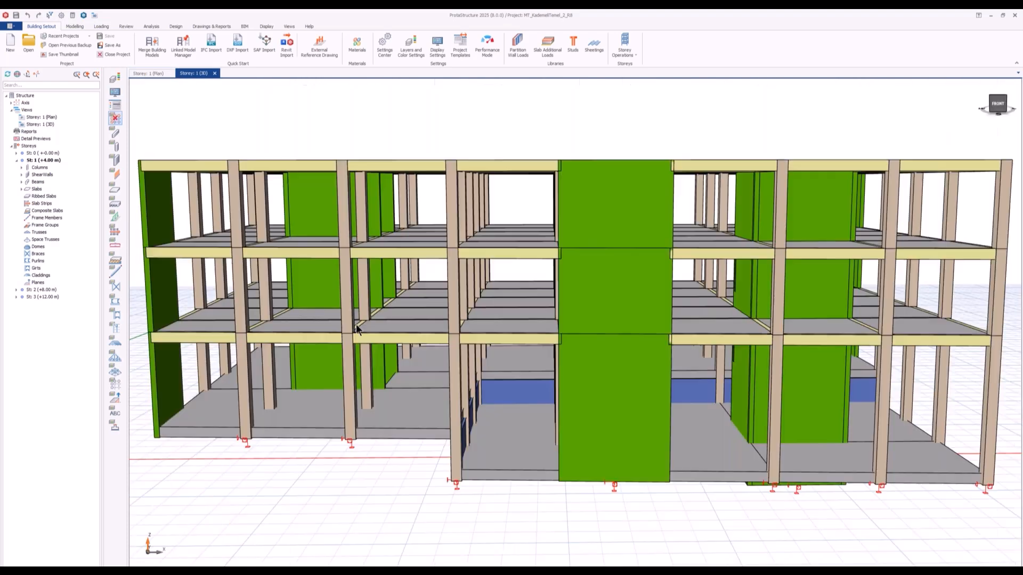
middle_click_drag(641, 423, 563, 351)
mouse_move(631, 435)
middle_mouse_down("shift")
mouse_move(605, 430)
mouse_move(622, 431)
mouse_move(616, 420)
middle_mouse_up("shift")
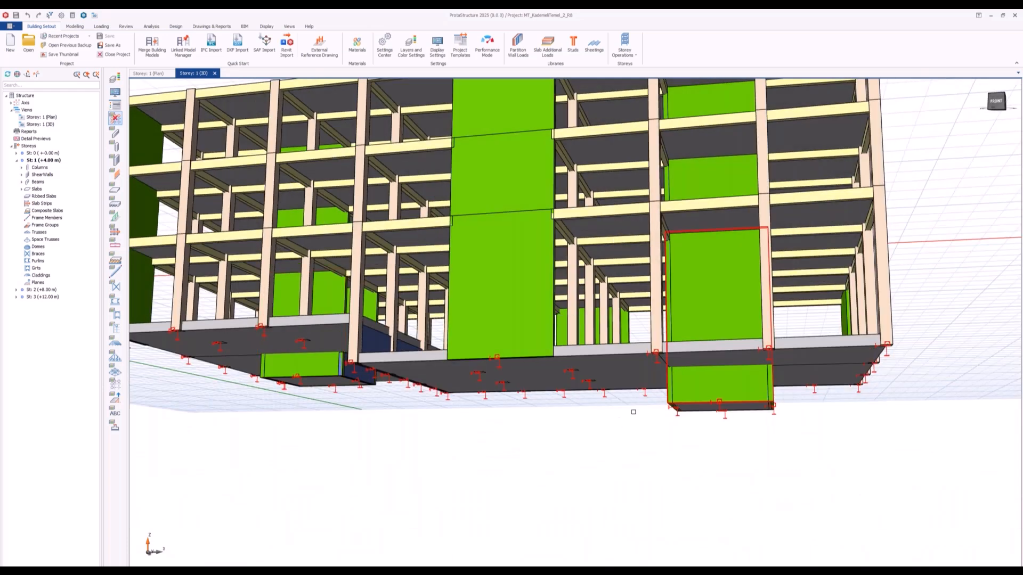
Step: Inspect the thickness and relative level settings of foundation slab DT06 beside the stepped walls, without changing them
middle_click_drag(430, 341, 433, 368, "shift")
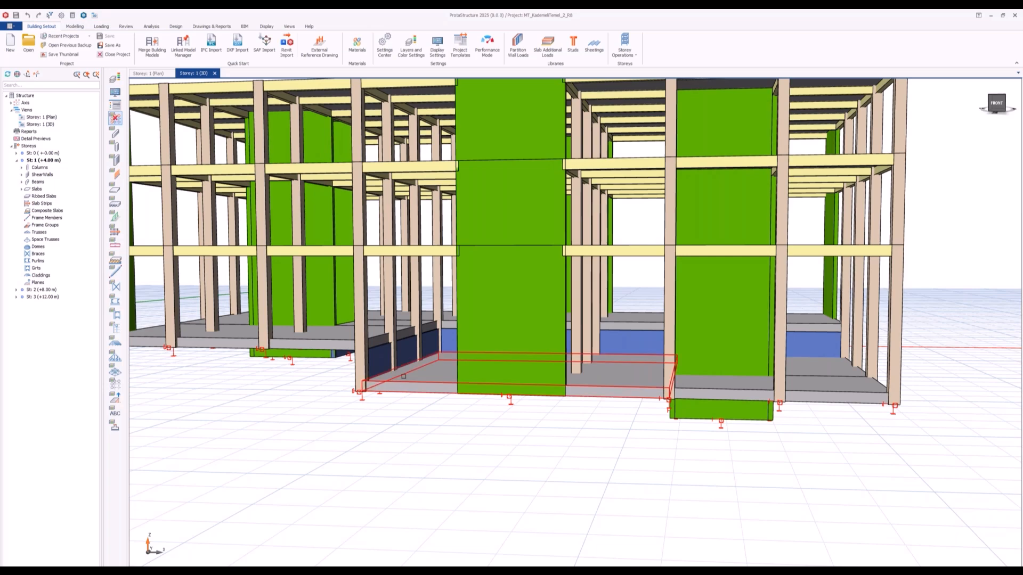
scroll(398, 390, "up", 2)
scroll(421, 377, "up", 2)
left_click(442, 378)
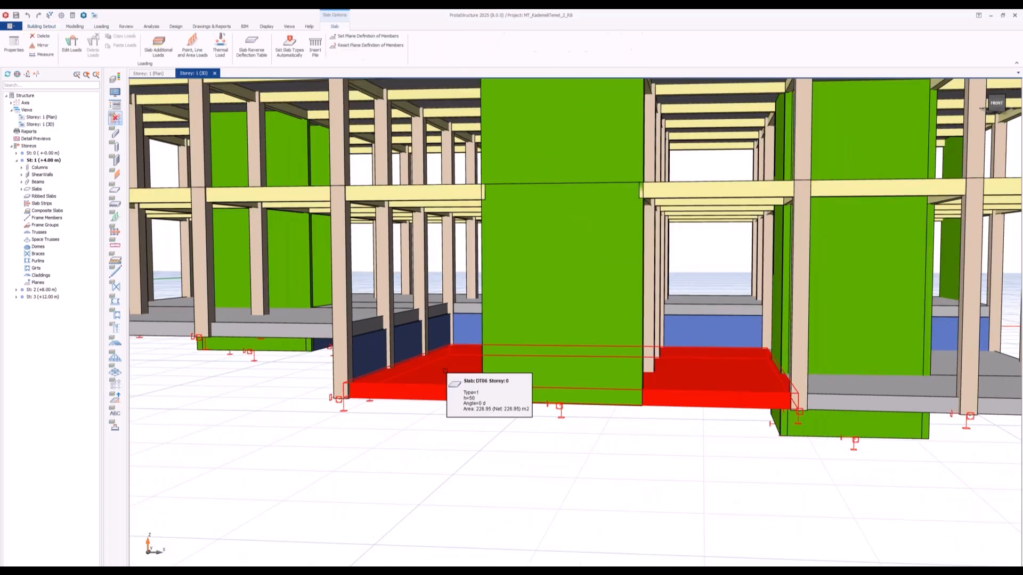
right_click(444, 371)
left_click(468, 435)
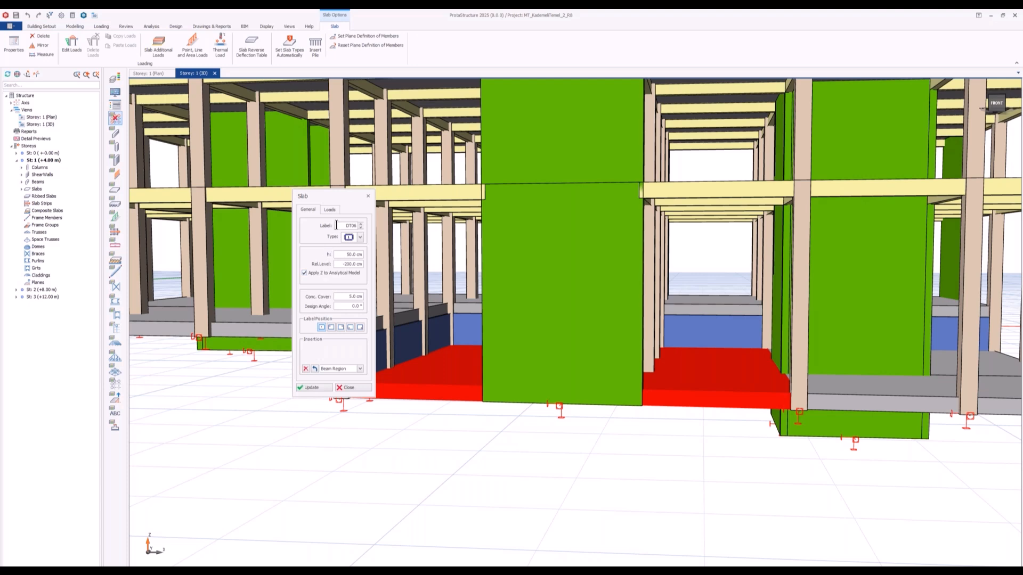
left_click_drag(339, 265, 365, 265)
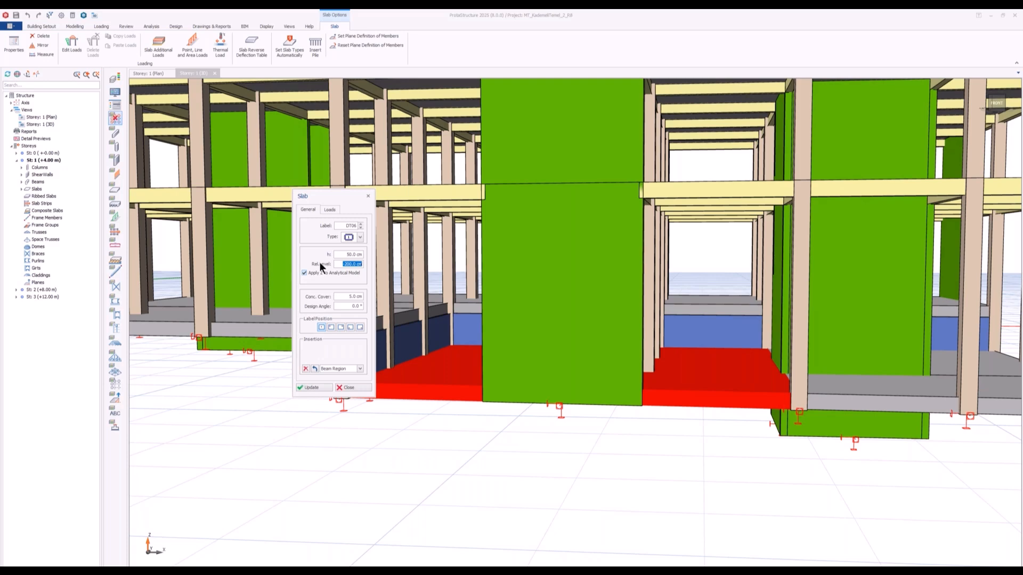
left_click(349, 387)
Step: View the foundation from below, check the relative level of pit slab DT10 without changes, and clear the selection
middle_click_drag(613, 453, 759, 434)
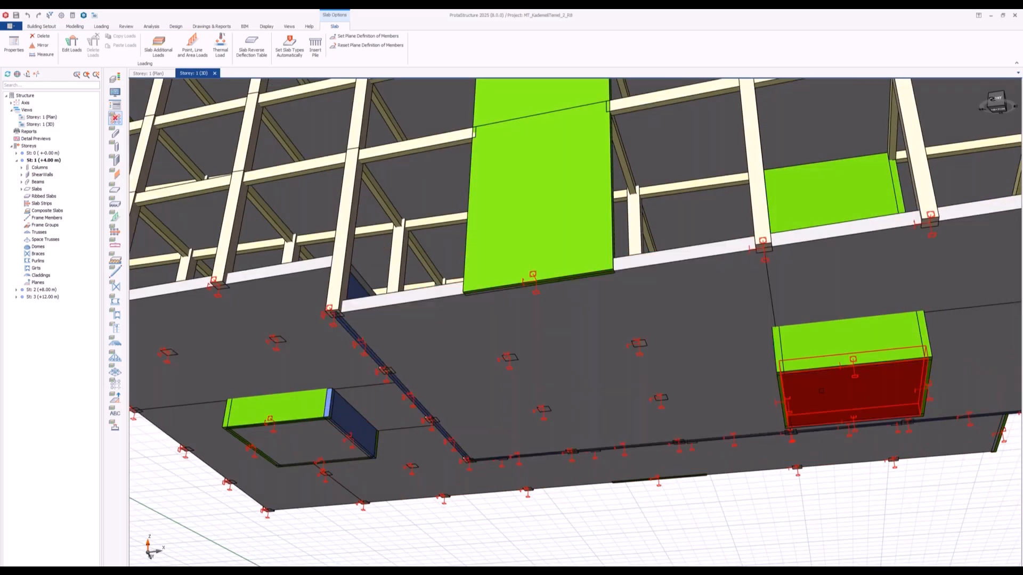
scroll(822, 389, "up", 2)
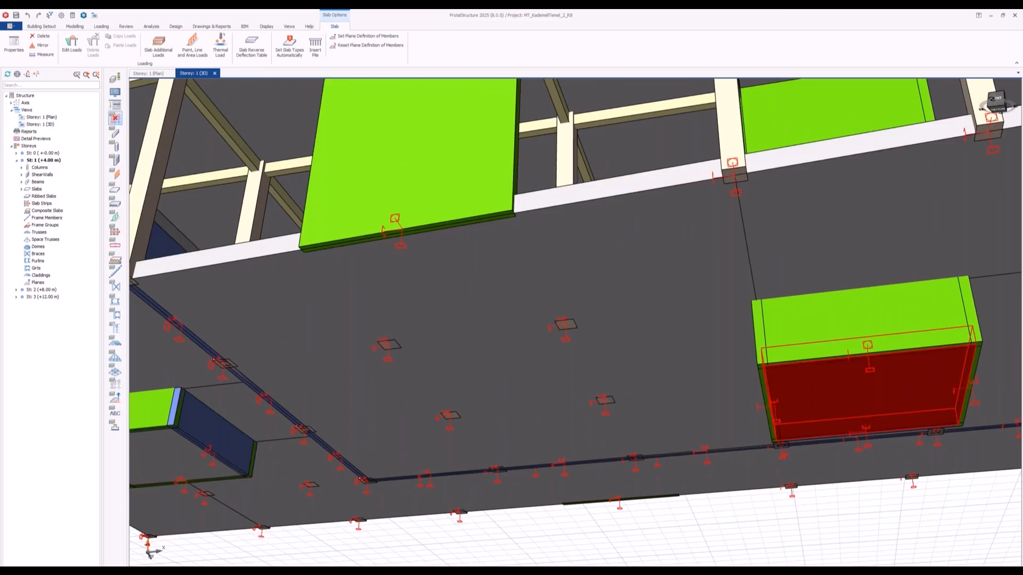
double_click(851, 240)
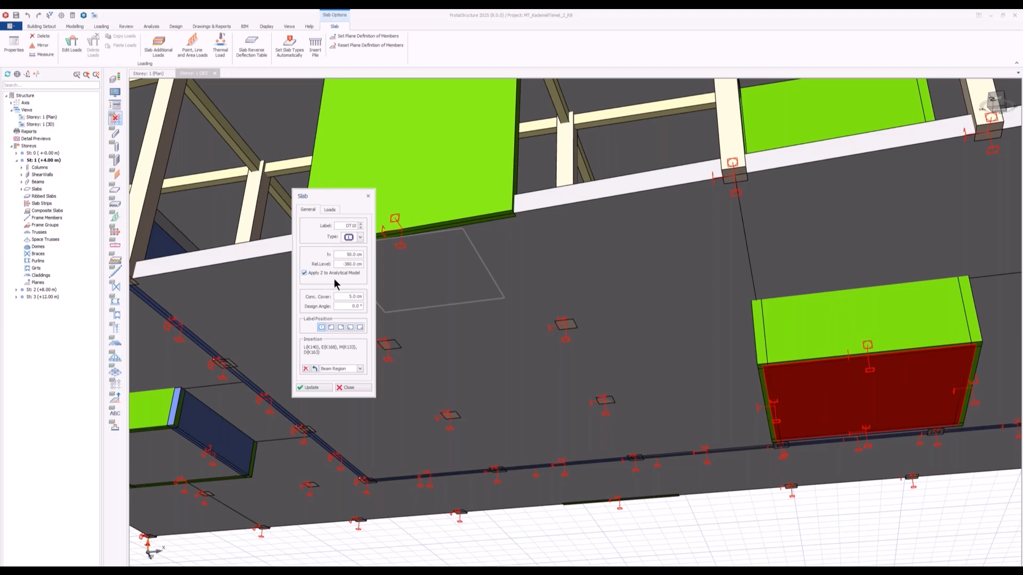
left_click(347, 388)
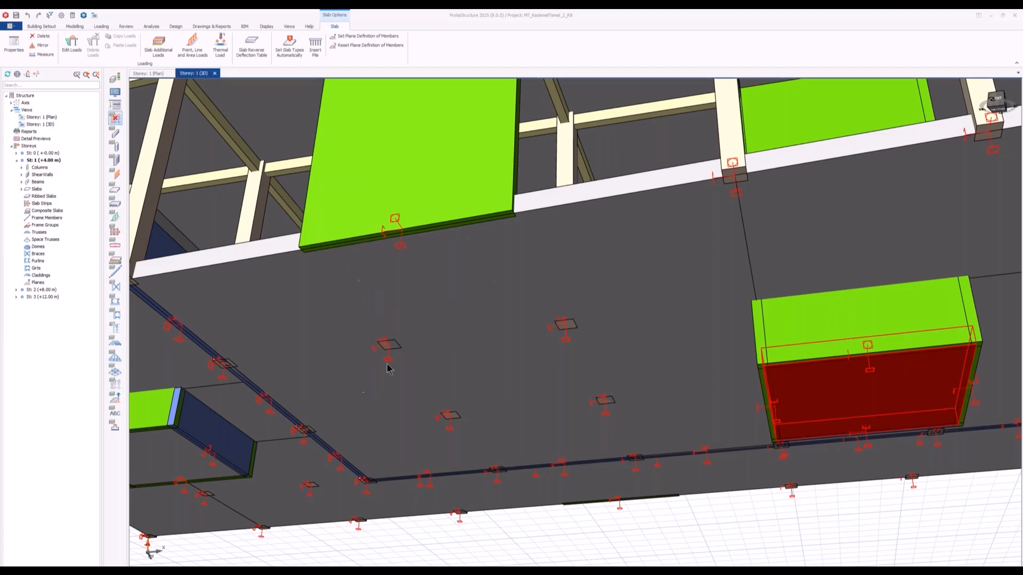
middle_click_drag(463, 297, 460, 354)
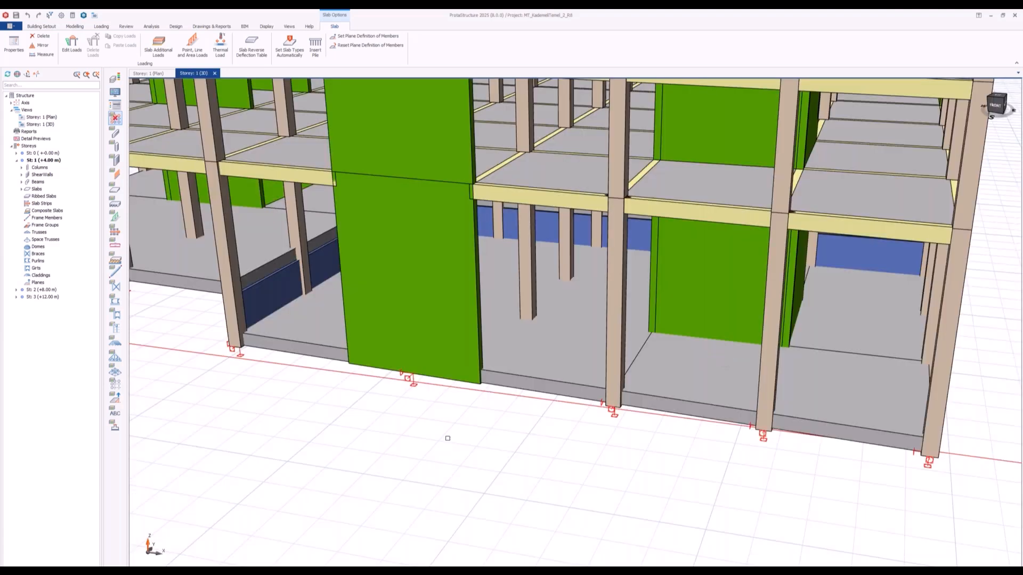
key("Escape")
scroll(451, 405, "down", 2)
middle_click_drag(465, 461, 461, 411)
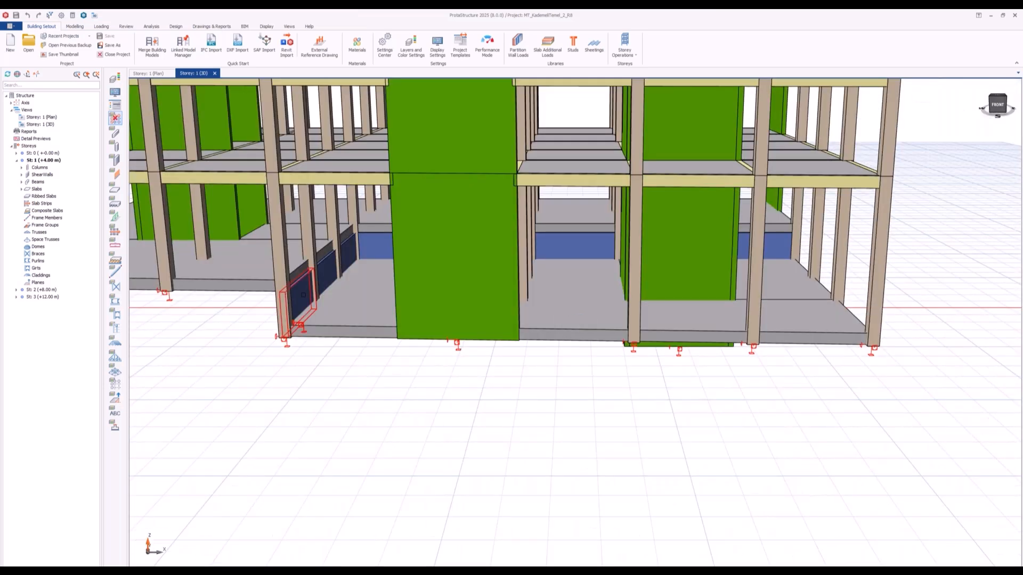
Step: Inspect the top and bottom level offsets and support settings of foundation step wall P12 without changing them
left_click(303, 295)
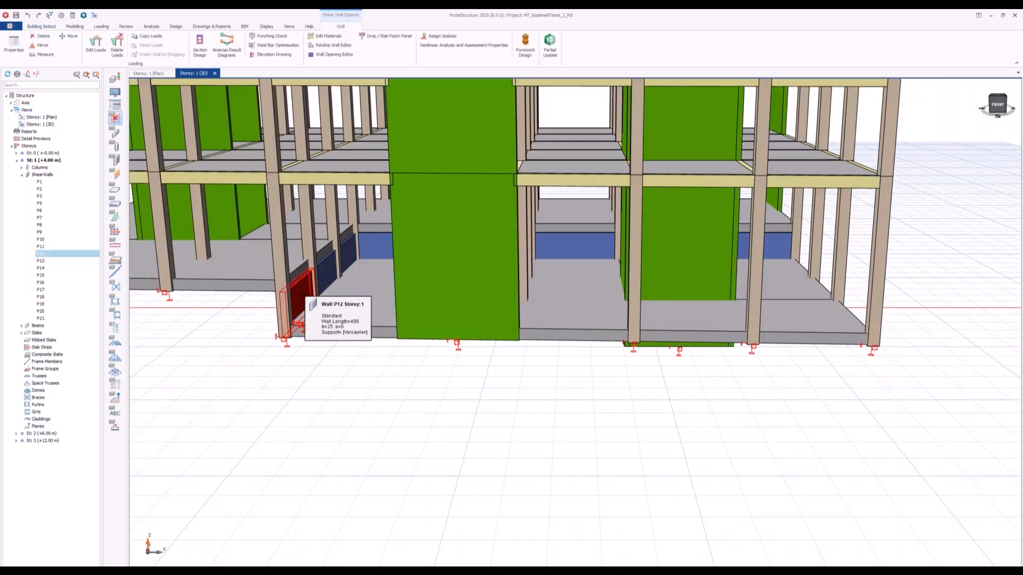
right_click(303, 294)
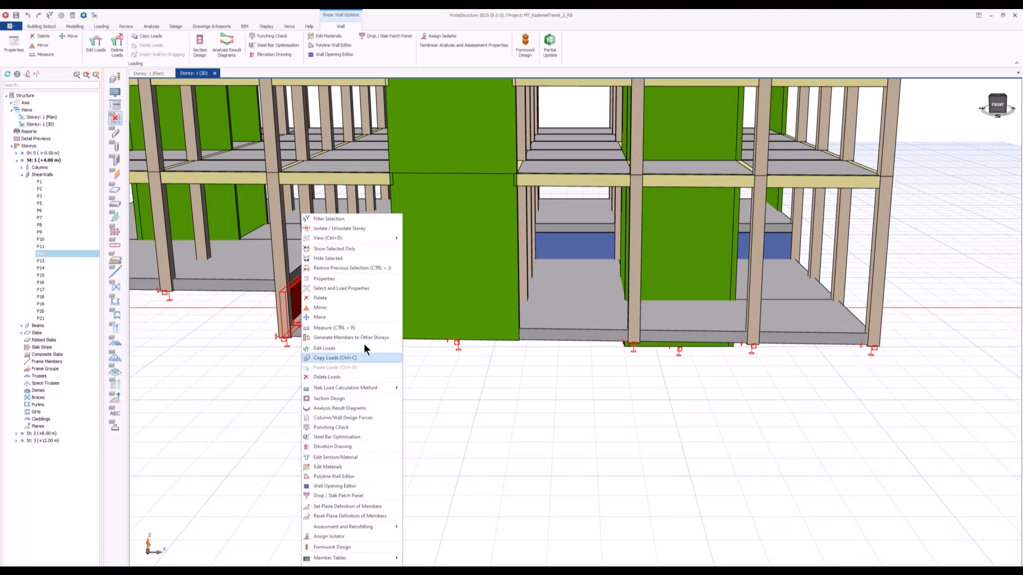
left_click(349, 278)
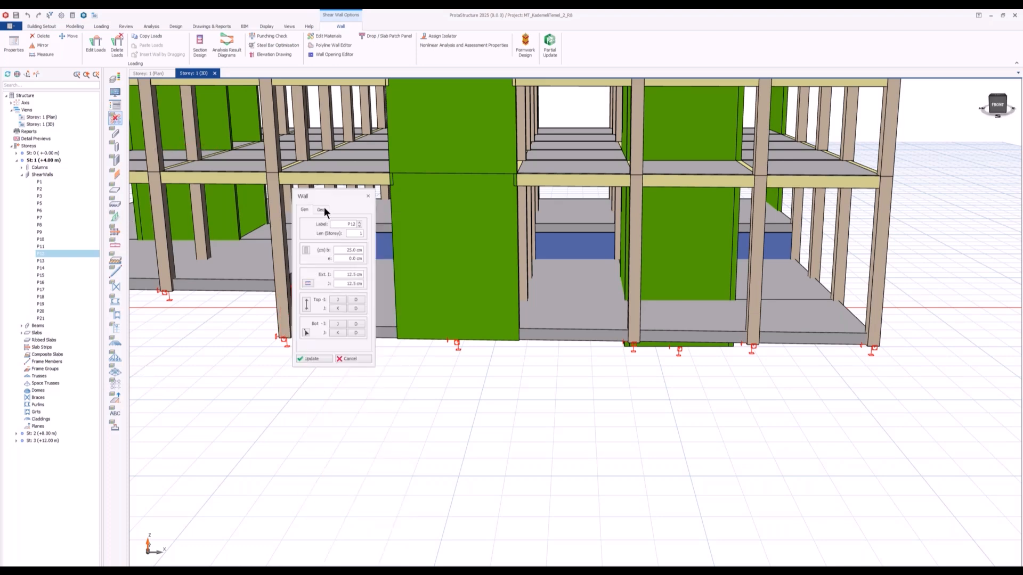
left_click(321, 209)
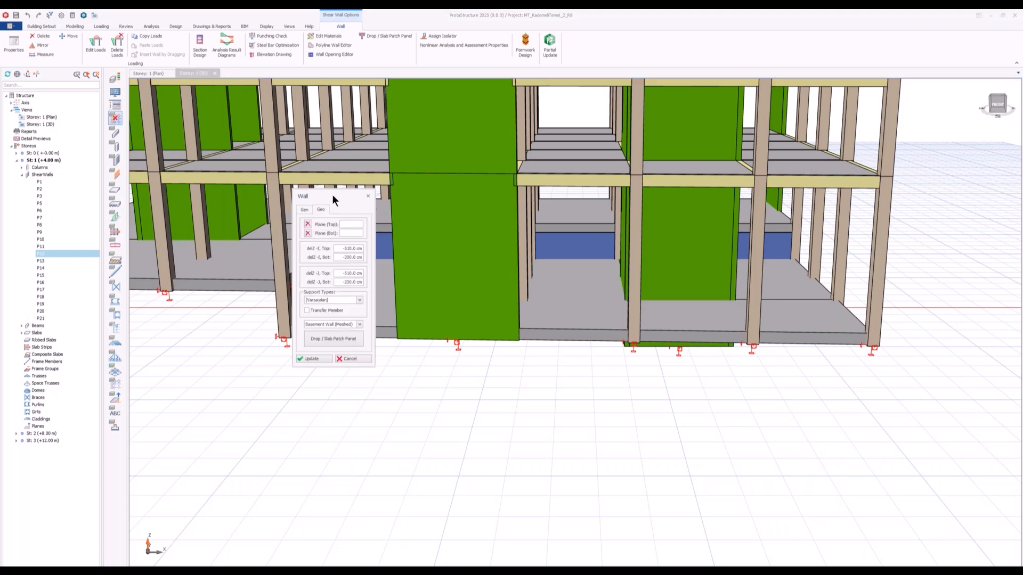
left_click_drag(333, 195, 406, 233)
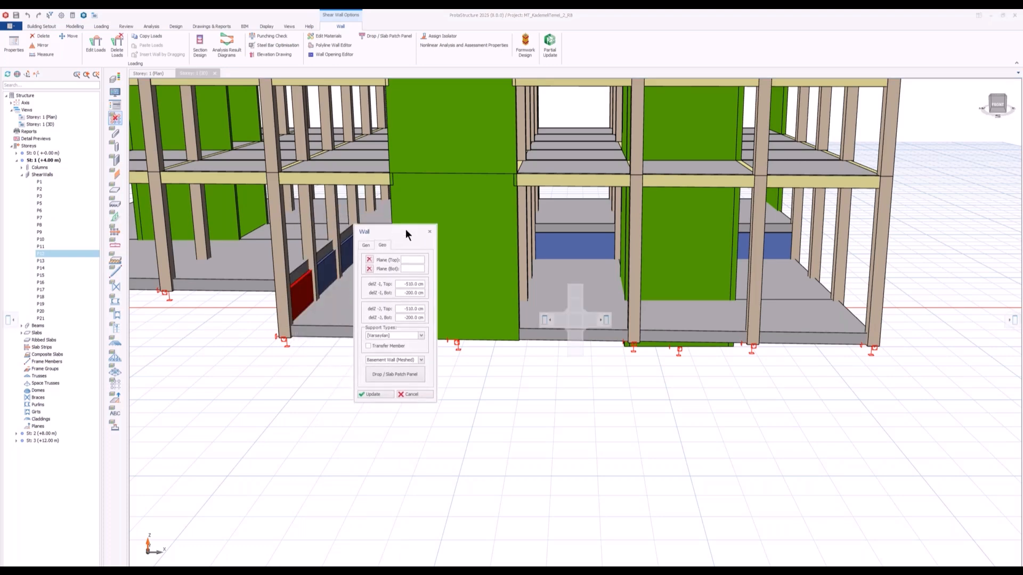
left_click(413, 294)
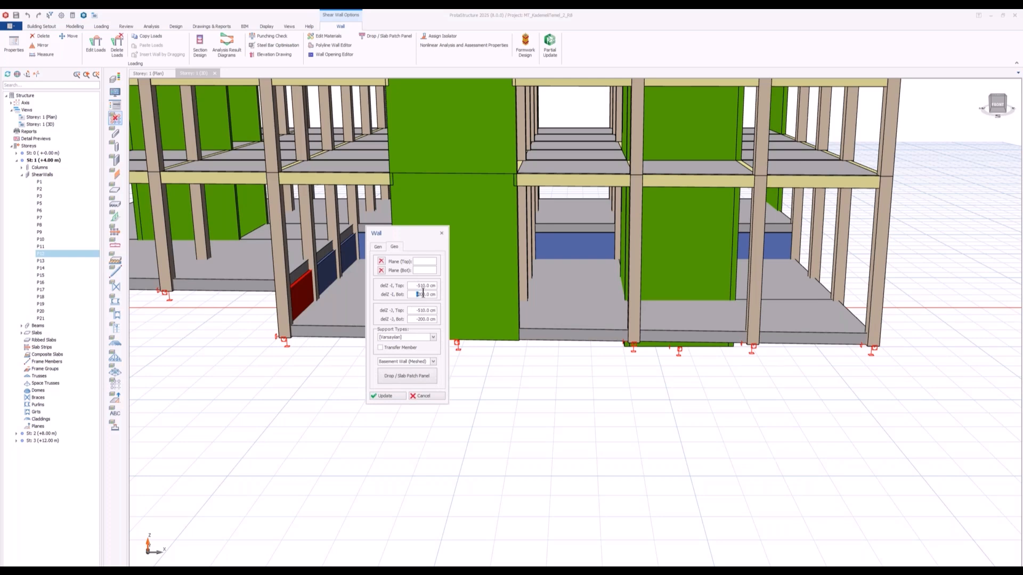
left_click(418, 395)
Step: Inspect the level offsets of the front shear wall extending down into the pit, without changes, and deselect it
middle_click_drag(514, 425, 498, 413)
left_click(650, 352)
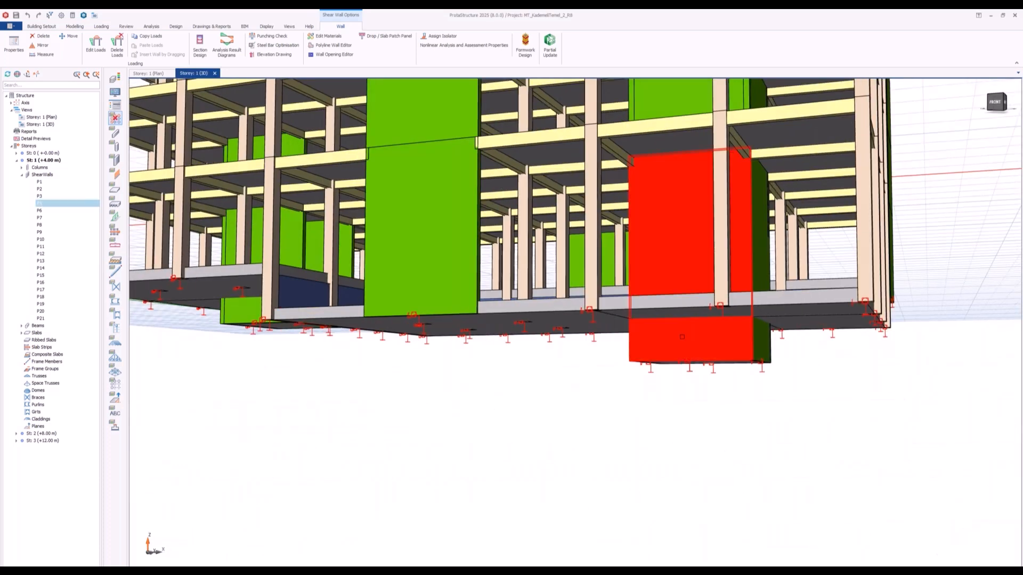
right_click(673, 344)
left_click(710, 84)
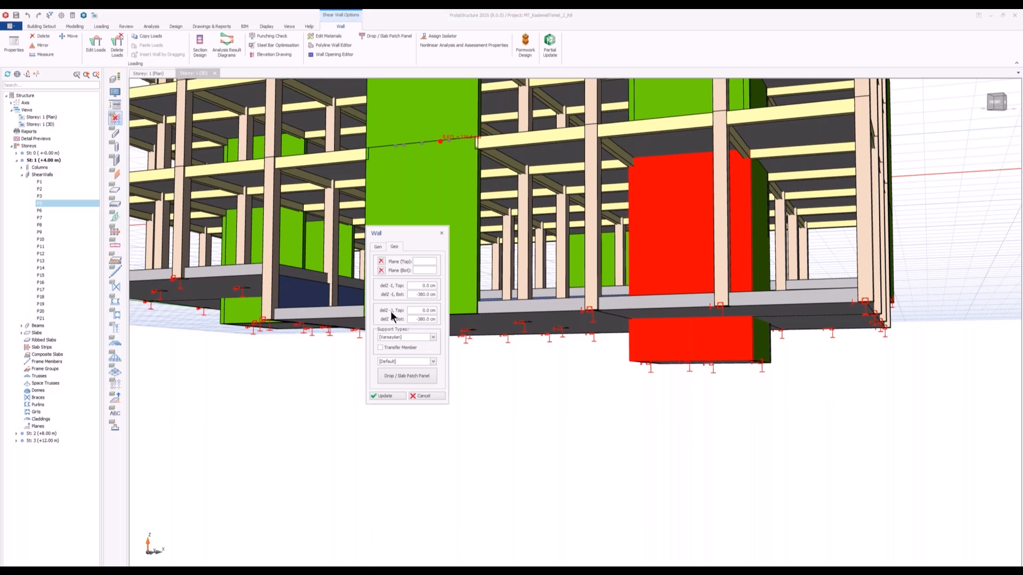
left_click(411, 294)
left_click(424, 394)
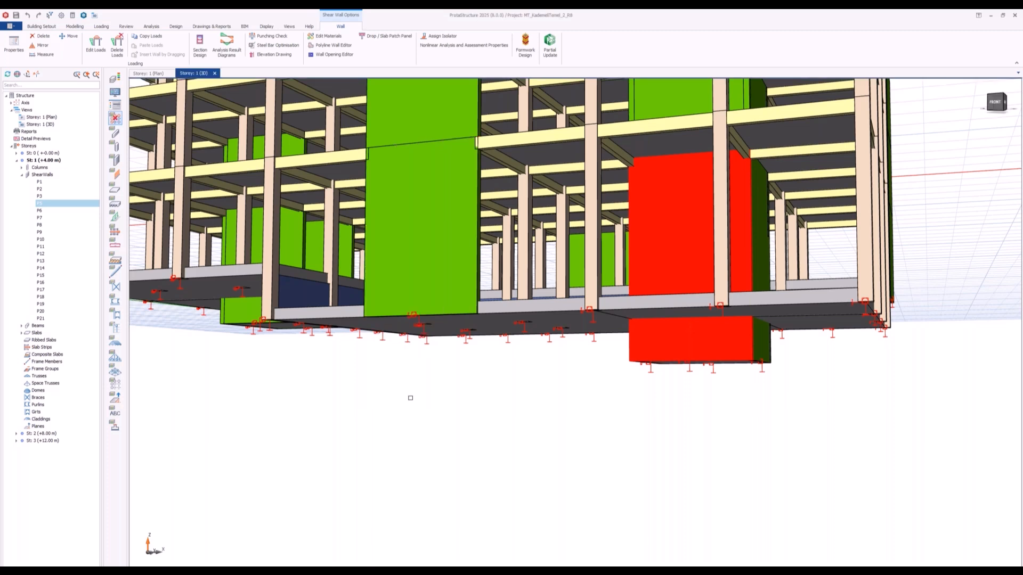
right_click_drag(548, 410, 548, 418)
left_click(383, 450)
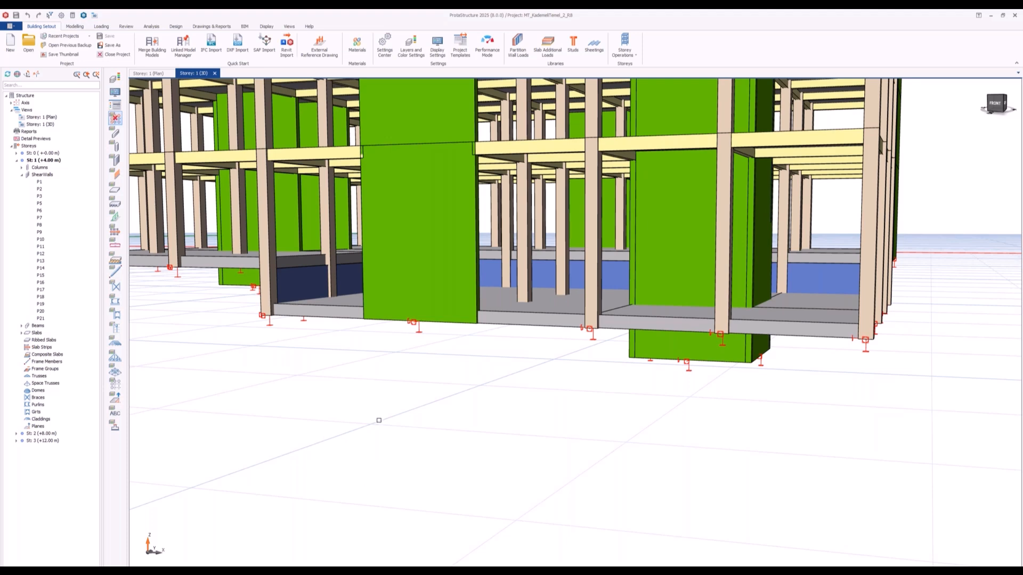
Step: Select the walls along the foundation step one by one to examine how they connect the two slab levels
right_click_drag(575, 324, 575, 325)
middle_click_drag(457, 465, 525, 464)
middle_click_drag(365, 337, 348, 336)
left_click(327, 306)
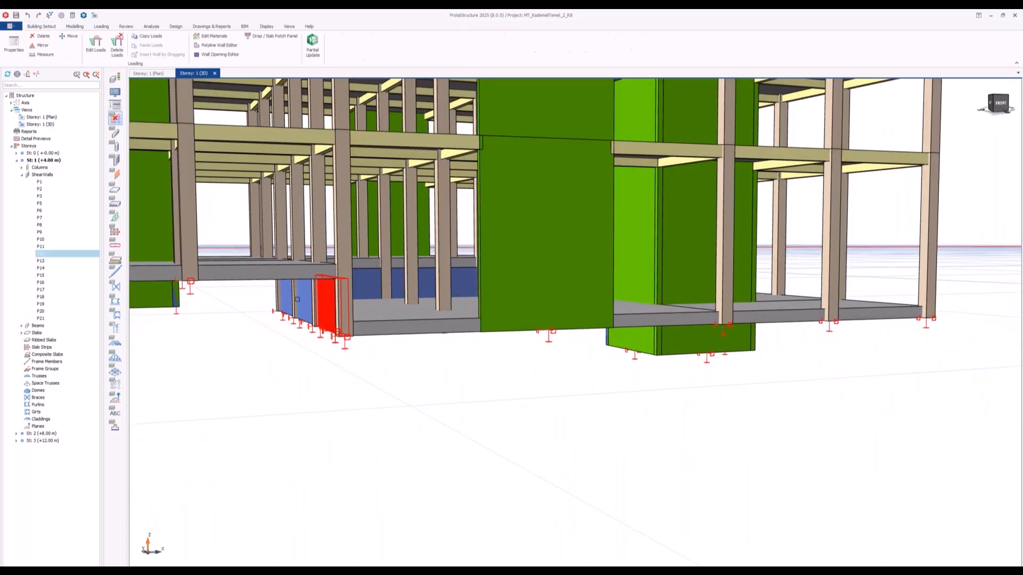
left_click(304, 301)
left_click(286, 295)
Step: Examine the pit walls and the row of step walls from the side and below, and clear the selection
middle_click_drag(691, 372, 548, 374)
left_click(568, 350)
middle_click_drag(591, 402, 565, 332)
middle_click_drag(623, 348, 654, 359)
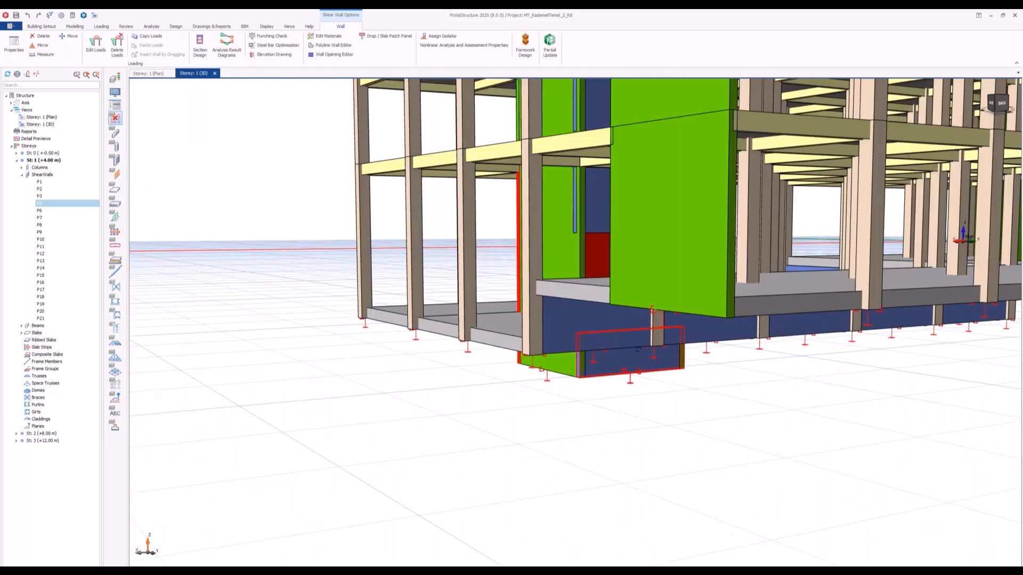
left_click(620, 323)
left_click(703, 329)
middle_click_drag(769, 432, 702, 414)
left_click(730, 304)
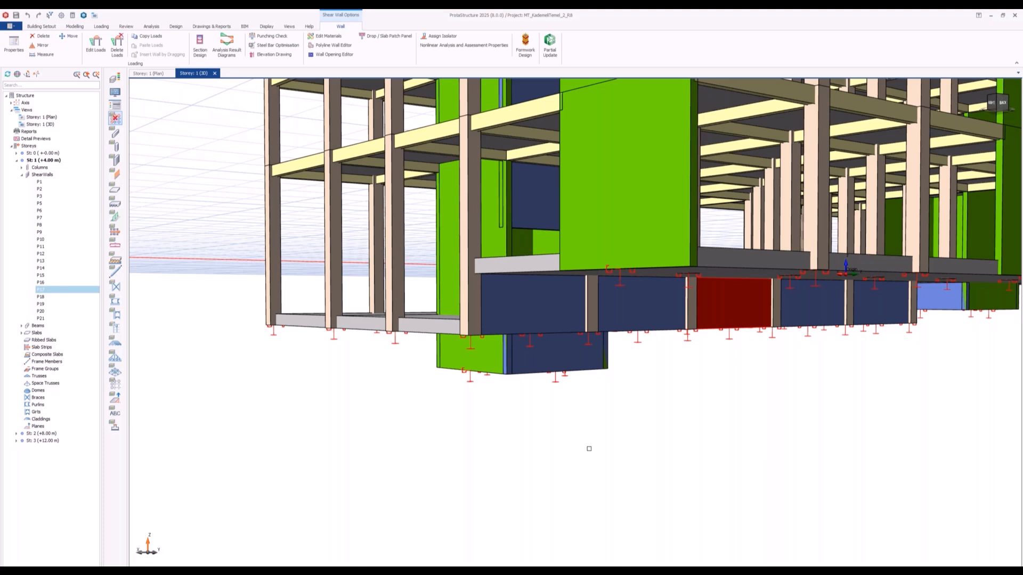
left_click(707, 407)
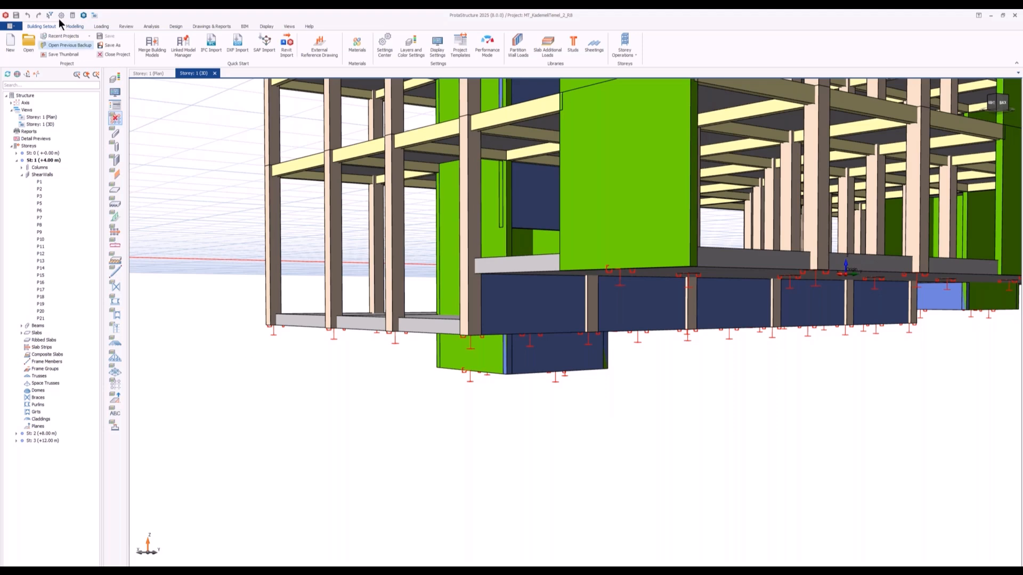
Step: Open the load editor for storey 1 in a maximized window and display its model with transparency
left_click(101, 27)
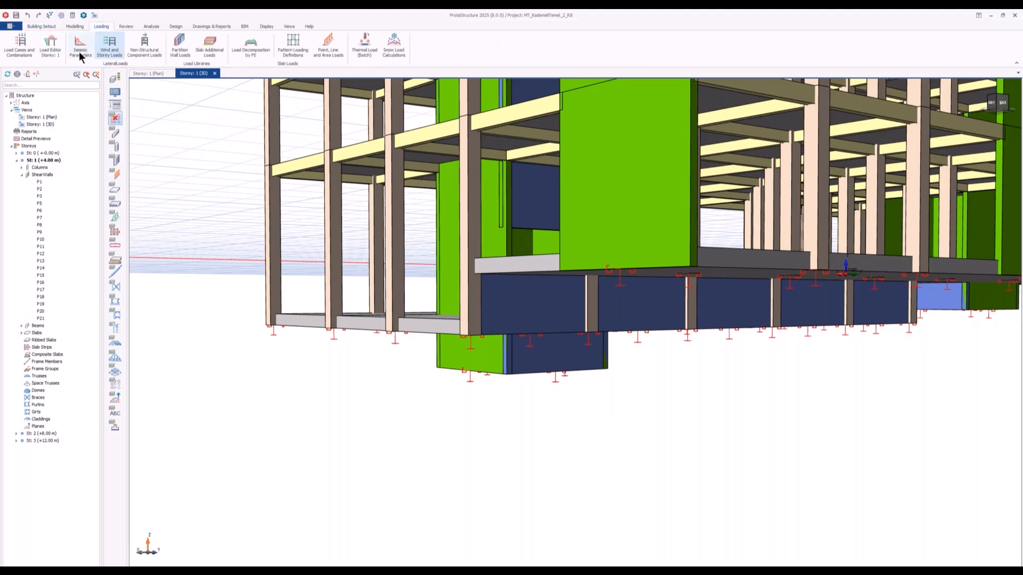
left_click(50, 46)
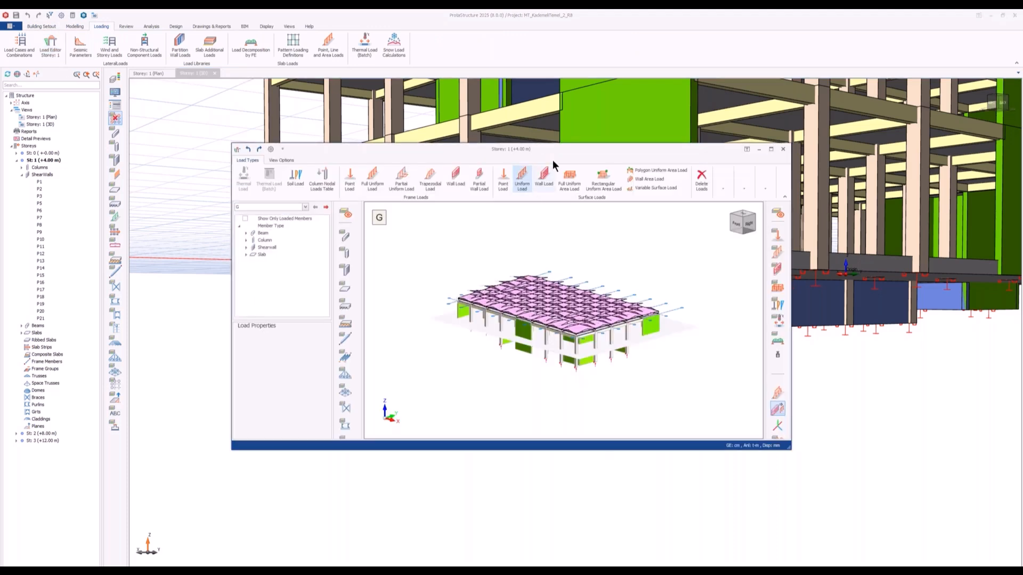
double_click(557, 152)
middle_click_drag(612, 404, 572, 298)
left_click(50, 24)
left_click(57, 48)
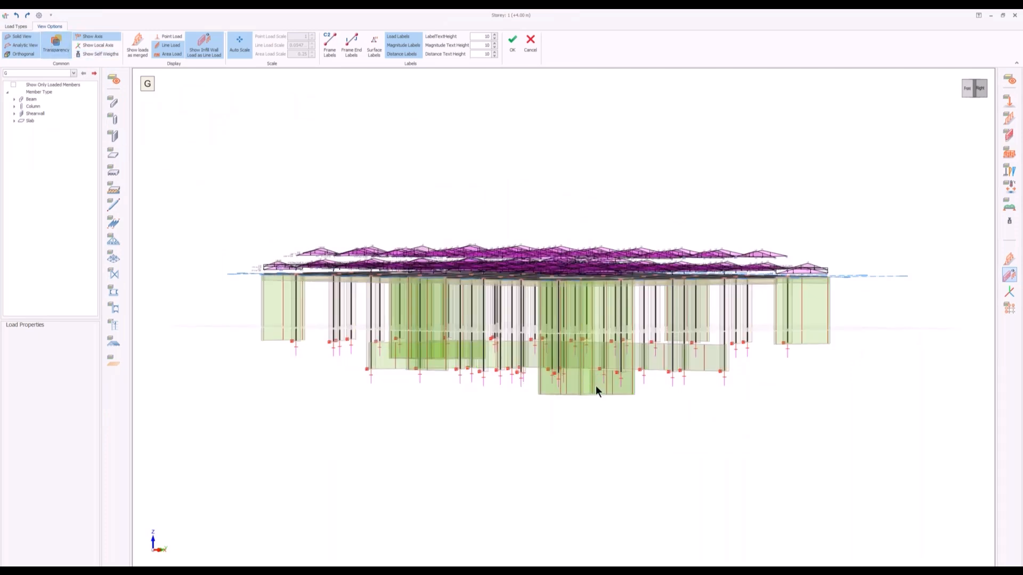
middle_click_drag(595, 389, 590, 376)
Step: Show the Hx load case and inspect the lateral area load on step wall P13
left_click(11, 73)
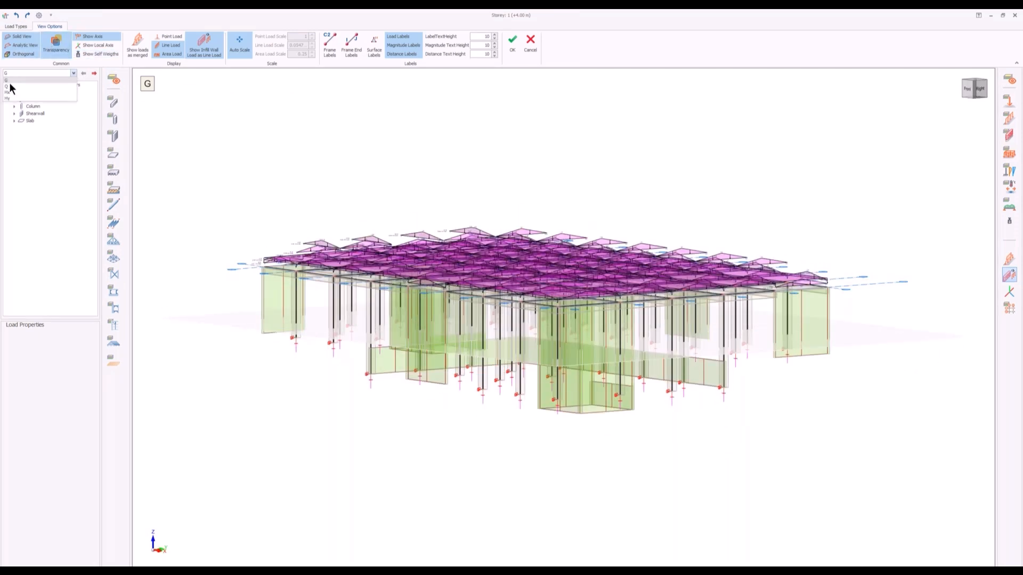
left_click(9, 92)
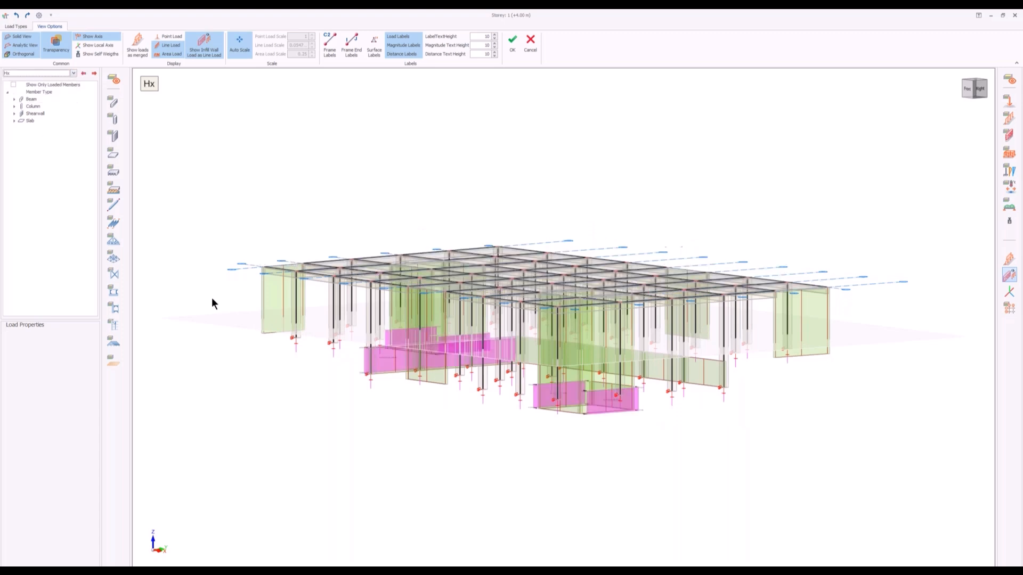
middle_click_drag(334, 403, 434, 317)
scroll(433, 318, "up", 6)
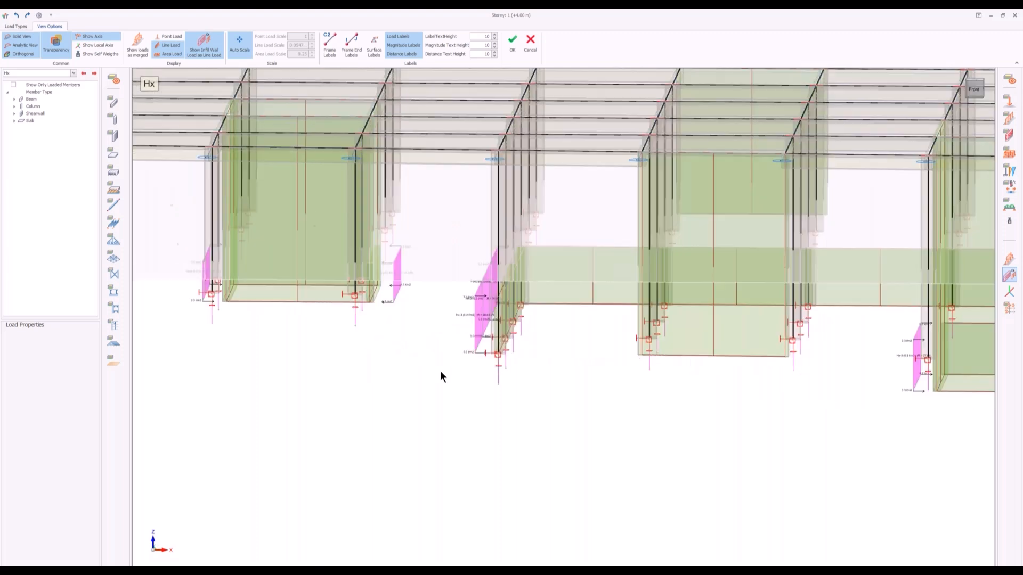
scroll(493, 334, "up", 4)
middle_click_drag(451, 370, 517, 299)
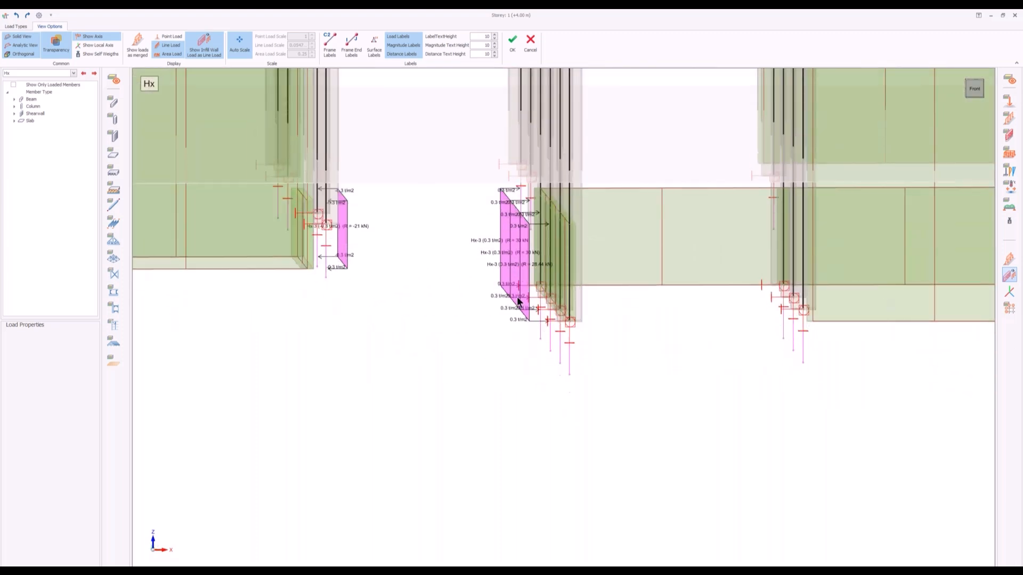
left_click(516, 274)
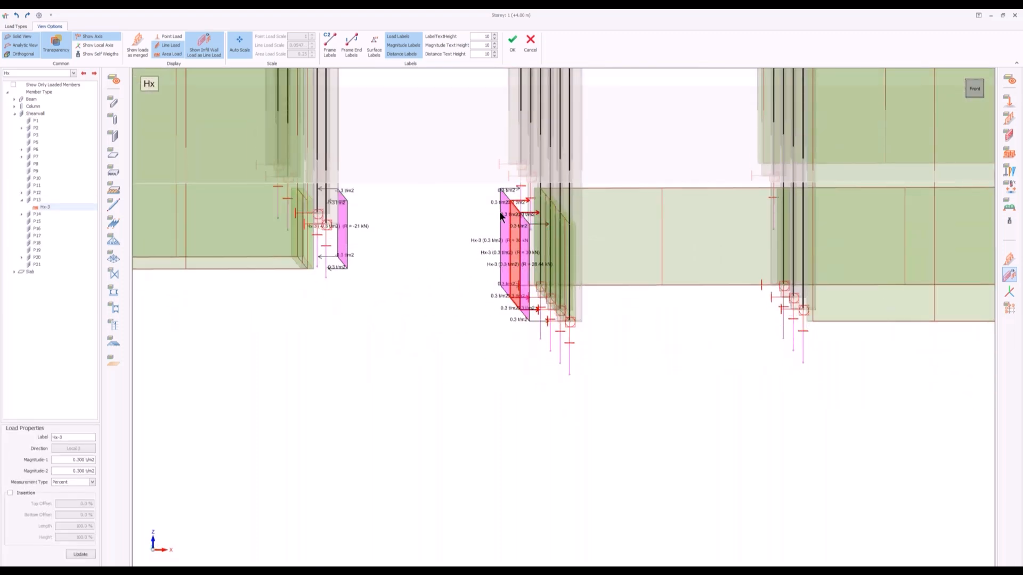
Step: Inspect the Hx lateral area loads along the foundation step walls and on the two opposite walls of the pit
middle_click_drag(664, 289, 375, 305)
scroll(375, 306, "down", 2)
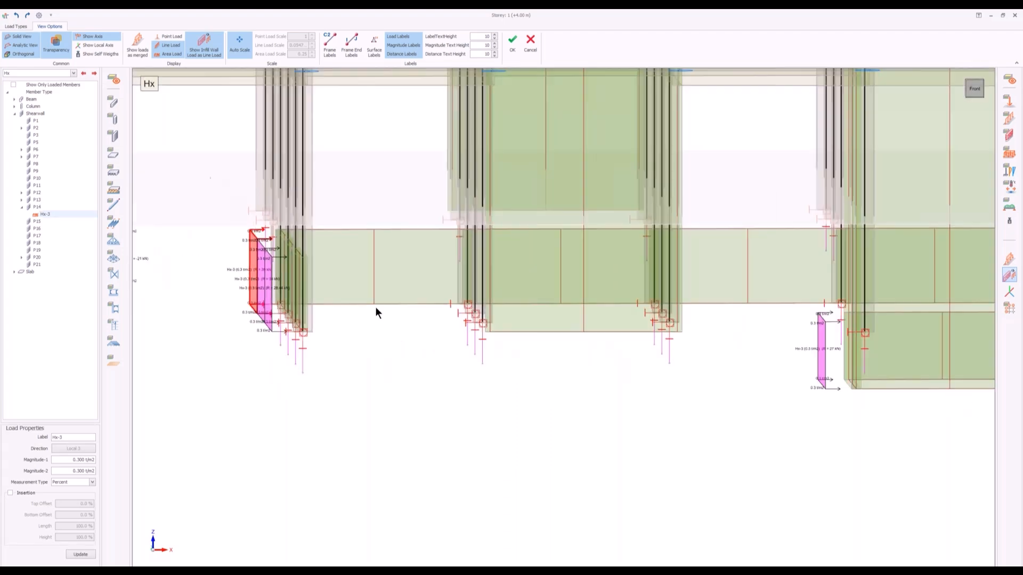
left_click(702, 348)
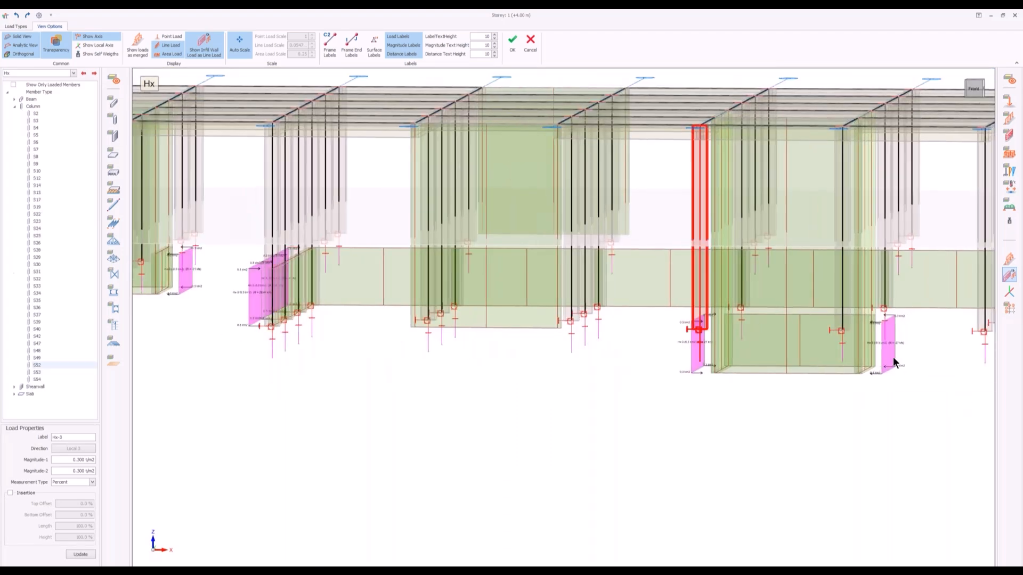
left_click(891, 357)
middle_click_drag(908, 386, 890, 386, "shift")
scroll(775, 365, "up", 3)
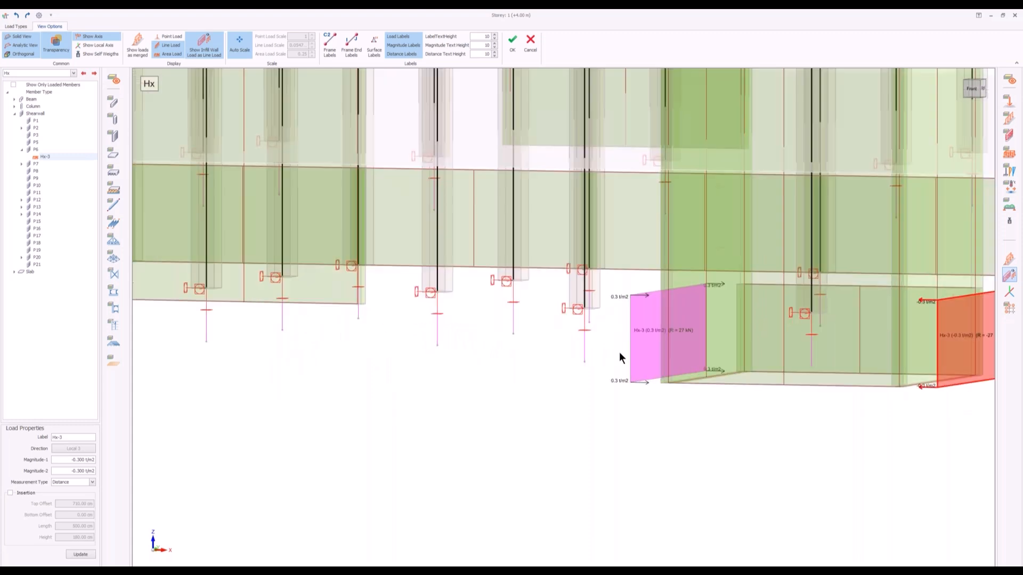
left_click(631, 367)
scroll(622, 372, "down", 4)
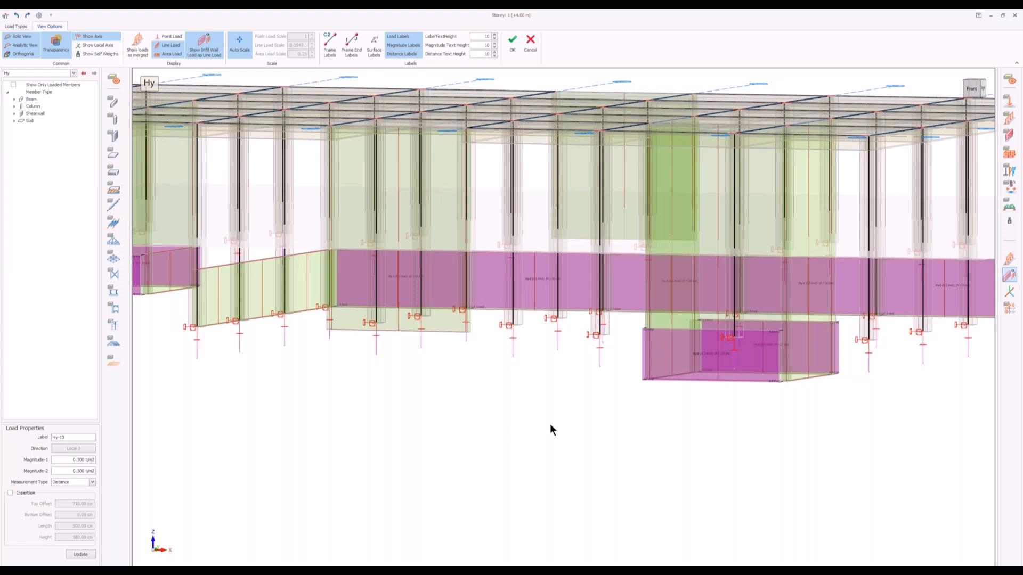
Step: Show the Hy load case, inspect the area loads on the pit walls and long step wall, and cancel the load editor
middle_click_drag(549, 424, 535, 434, "shift")
scroll(536, 434, "down", 4)
middle_click_drag(661, 456, 575, 463, "shift")
scroll(549, 434, "up", 5)
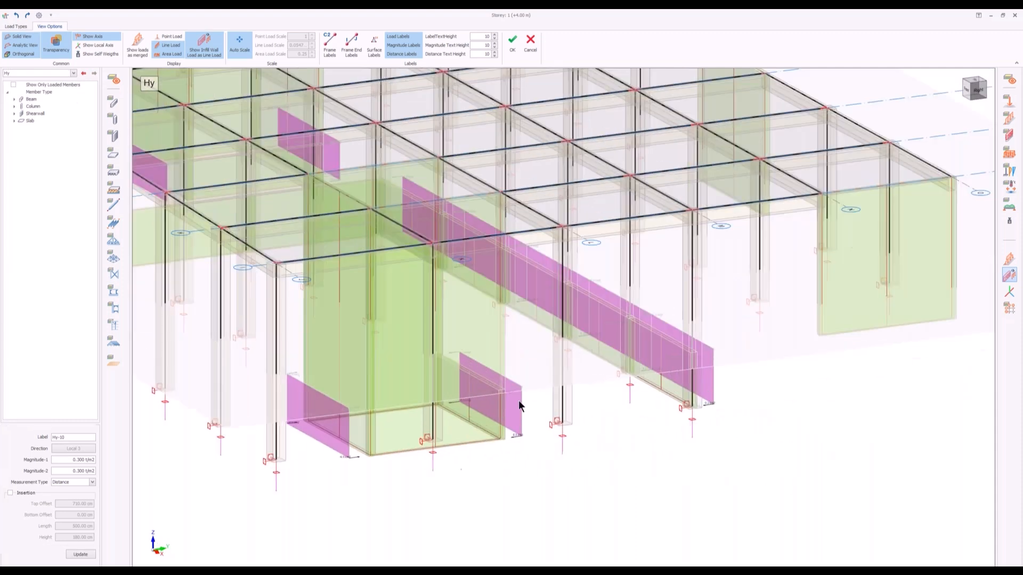
left_click(440, 441)
left_click(324, 436)
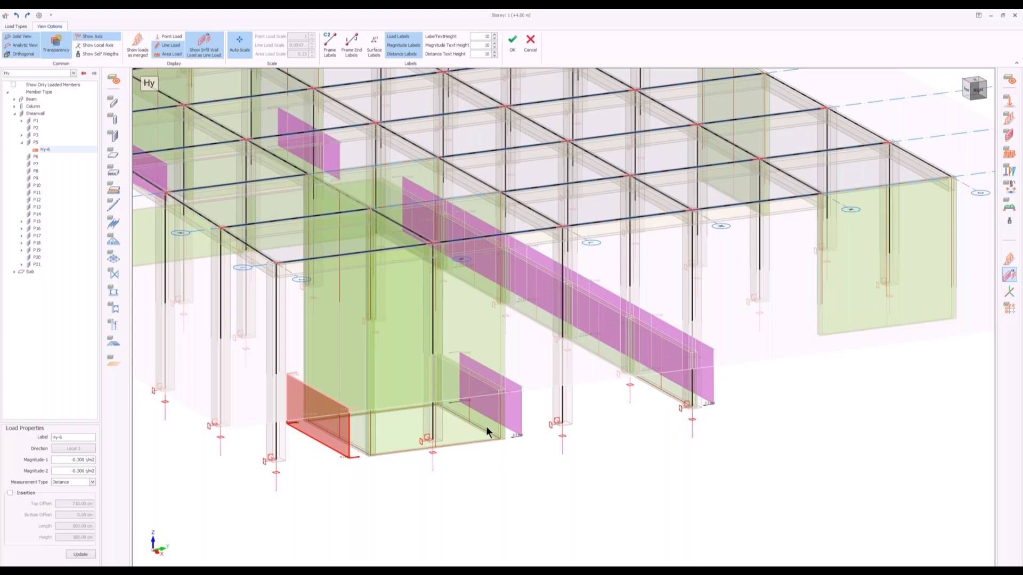
middle_click_drag(653, 483, 554, 474, "shift")
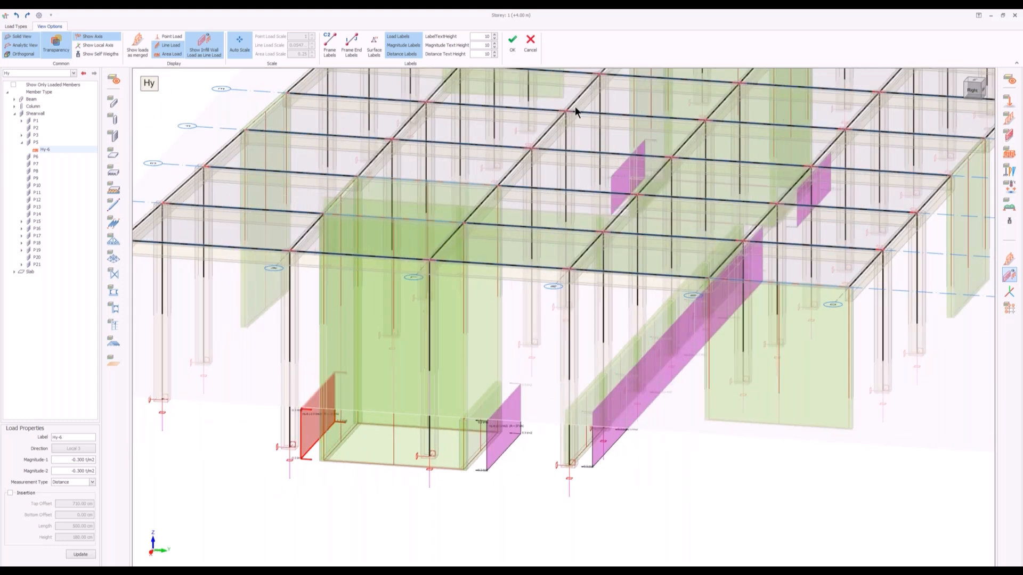
left_click(527, 46)
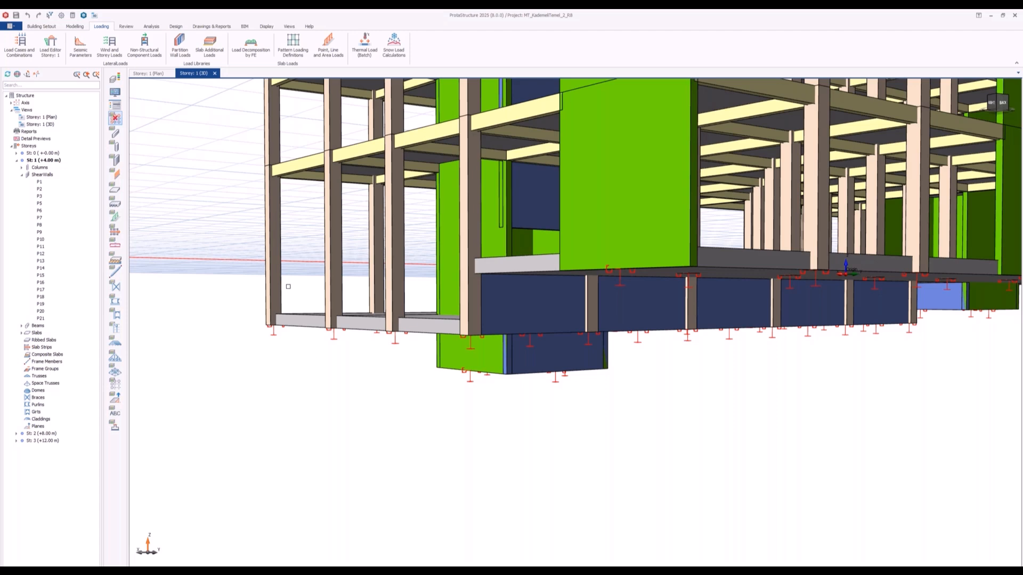
Step: Open the Building Analysis Model of the structure and toggle its orthogonal projection
left_click(152, 27)
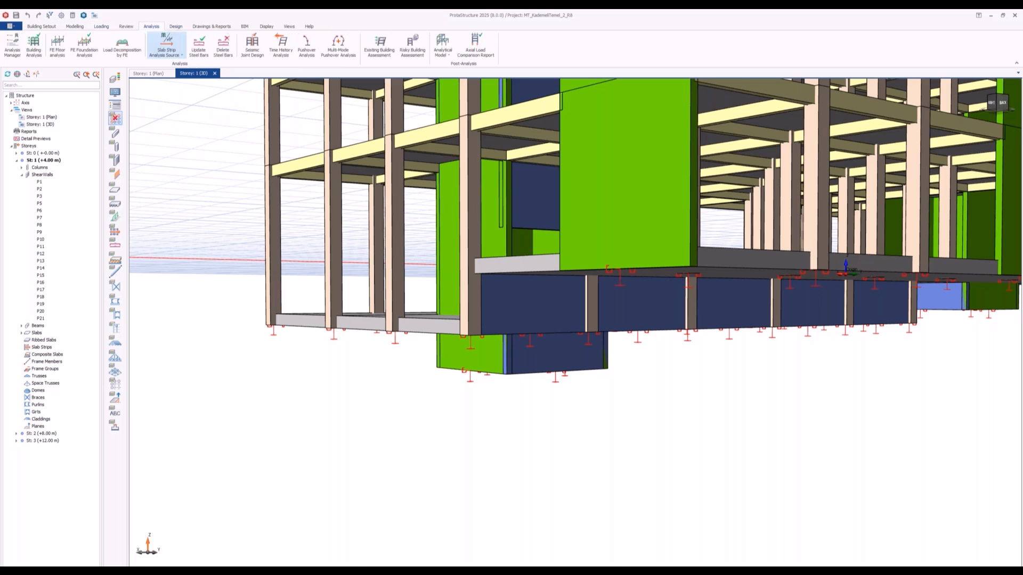
left_click(441, 56)
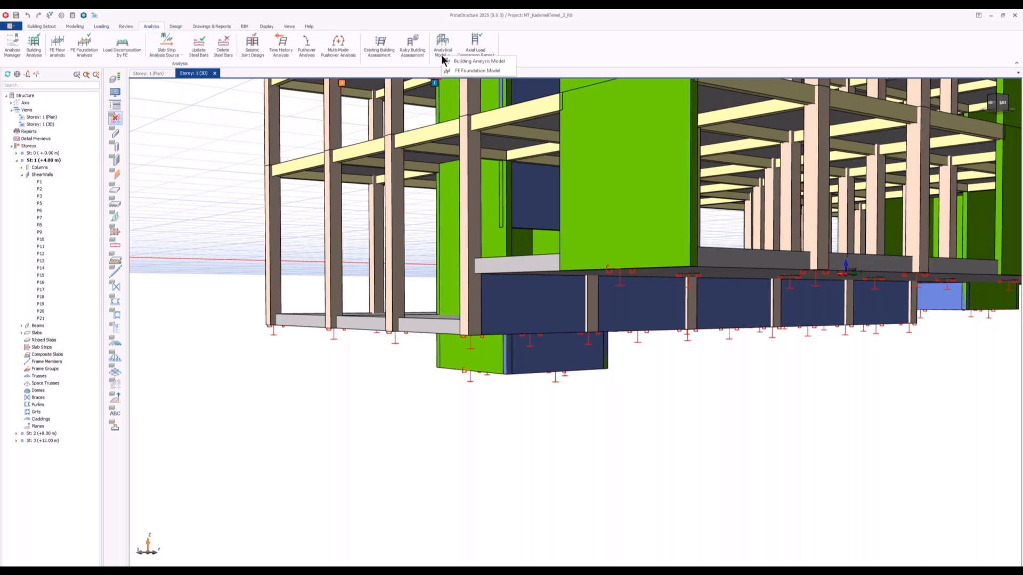
left_click(470, 64)
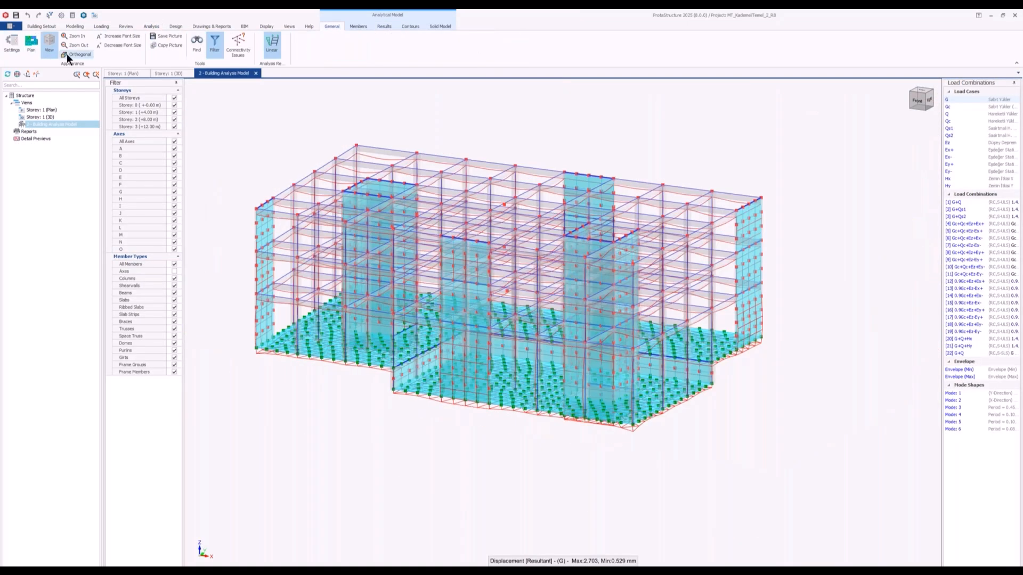
left_click(66, 53)
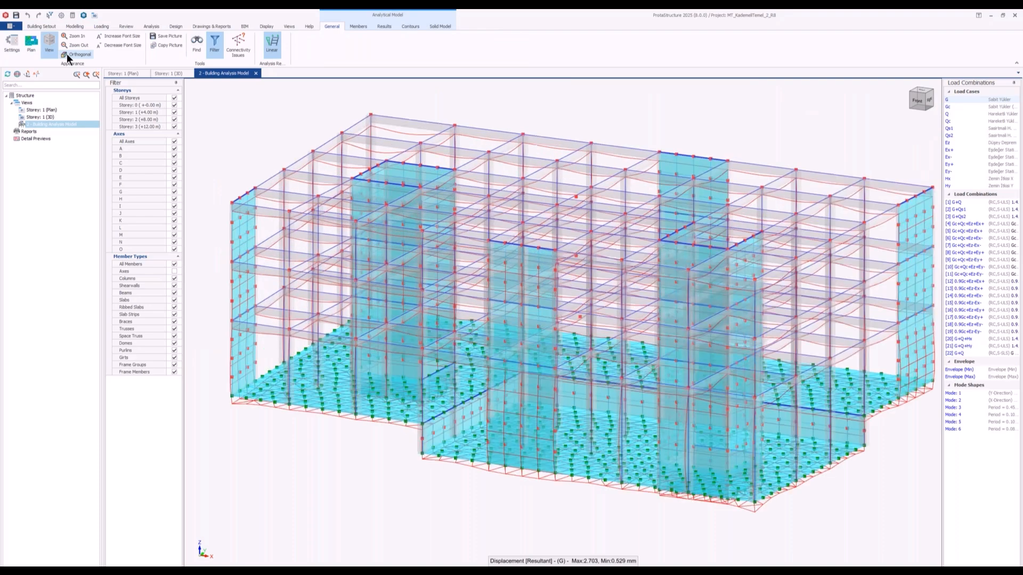
Step: Examine how the step wall and pit shell meshes connect to the raft slabs, and close the Building Analysis Model
middle_click_drag(567, 476, 577, 292)
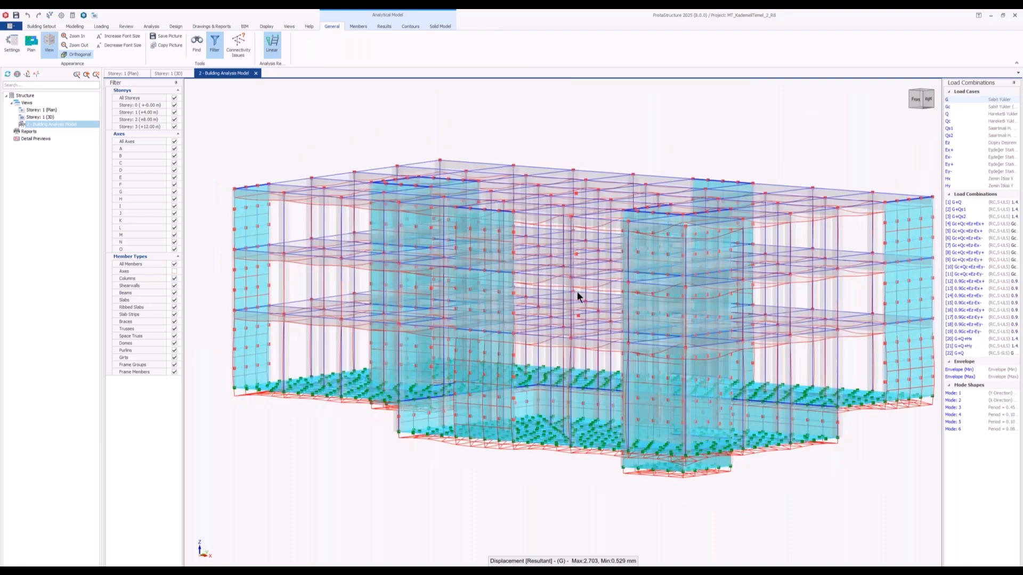
scroll(577, 291, "down", 2)
middle_click_drag(637, 408, 619, 357)
scroll(619, 356, "down", 2)
middle_click_drag(440, 333, 448, 347)
scroll(456, 364, "up", 2)
scroll(456, 363, "up", 3)
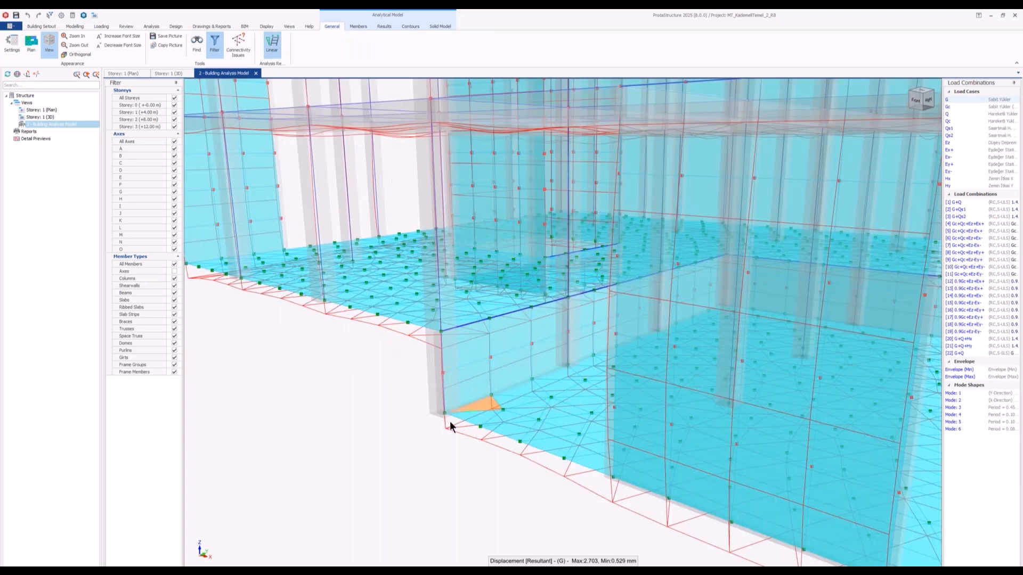
middle_click_drag(523, 402, 532, 414)
scroll(524, 353, "down", 1)
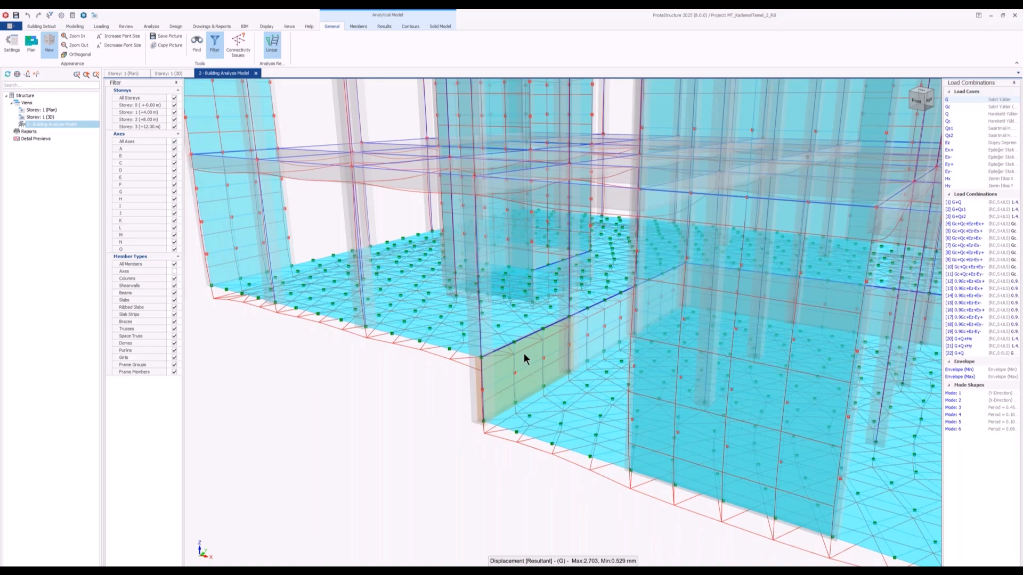
scroll(523, 353, "down", 2)
middle_click_drag(656, 431, 503, 377)
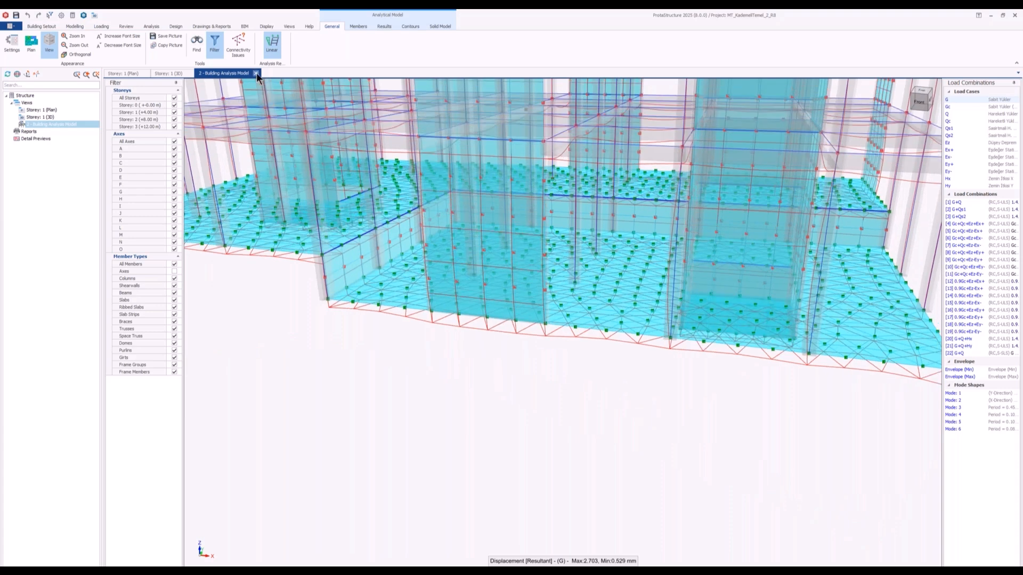
left_click(257, 72)
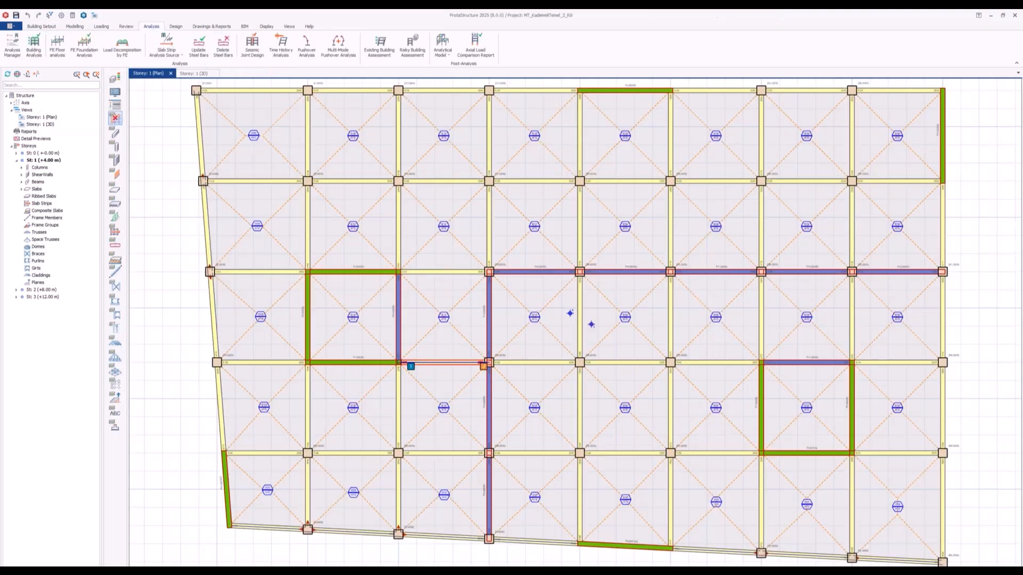
Step: Open the FE Foundation Model to show the finite element mesh of the stepped foundation
left_click(442, 47)
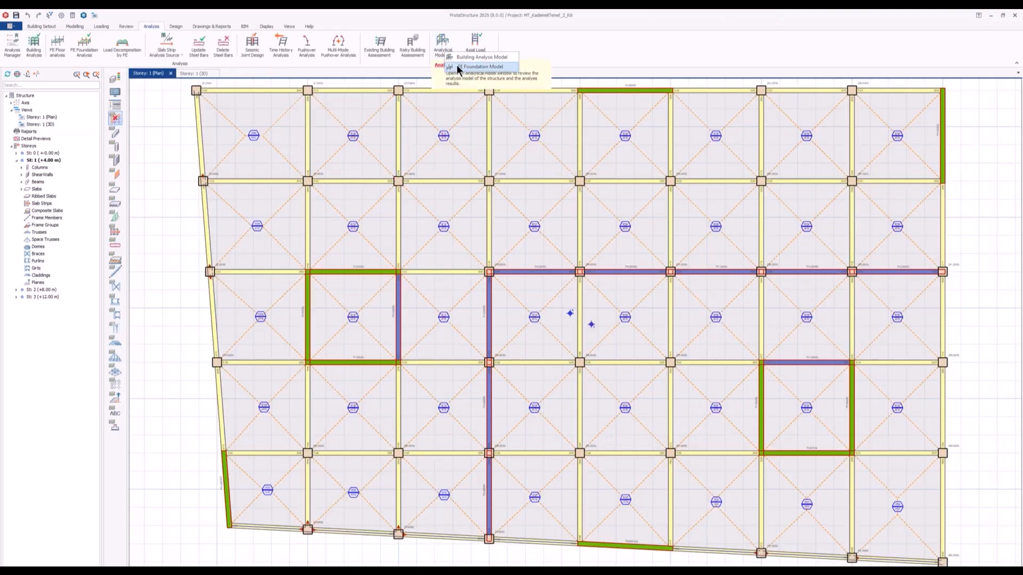
left_click(457, 67)
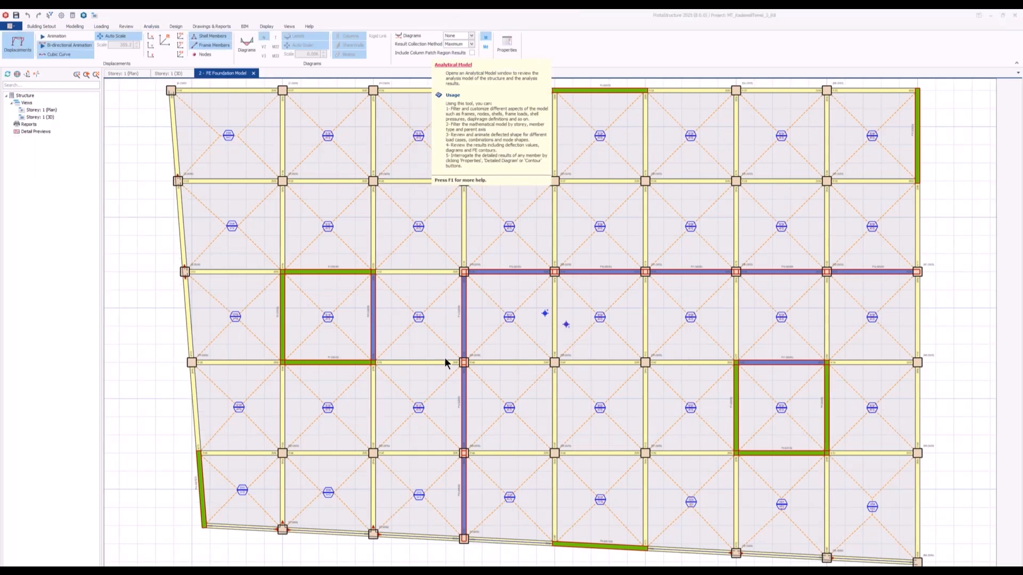
scroll(462, 390, "down", 5)
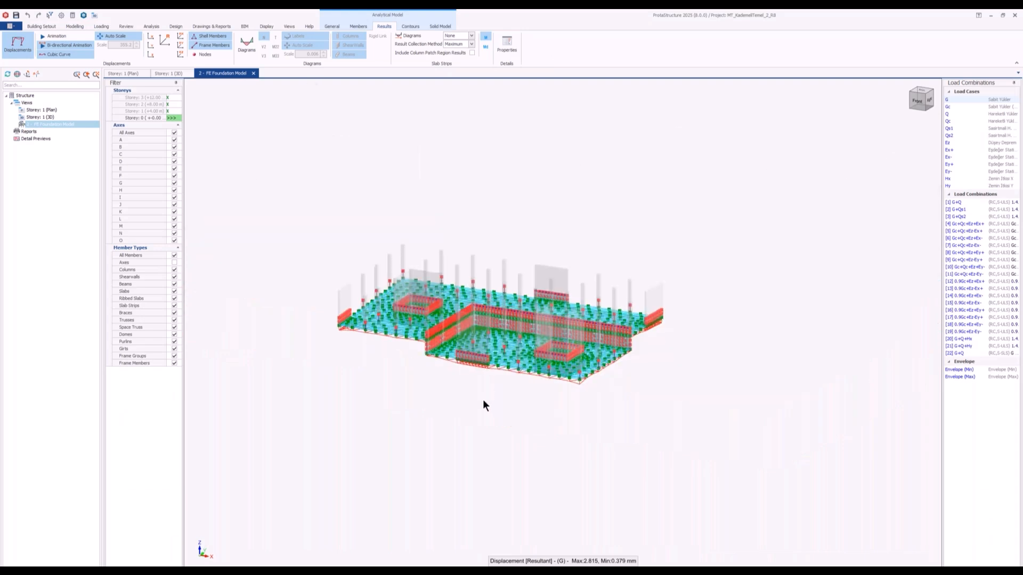
scroll(471, 353, "up", 5)
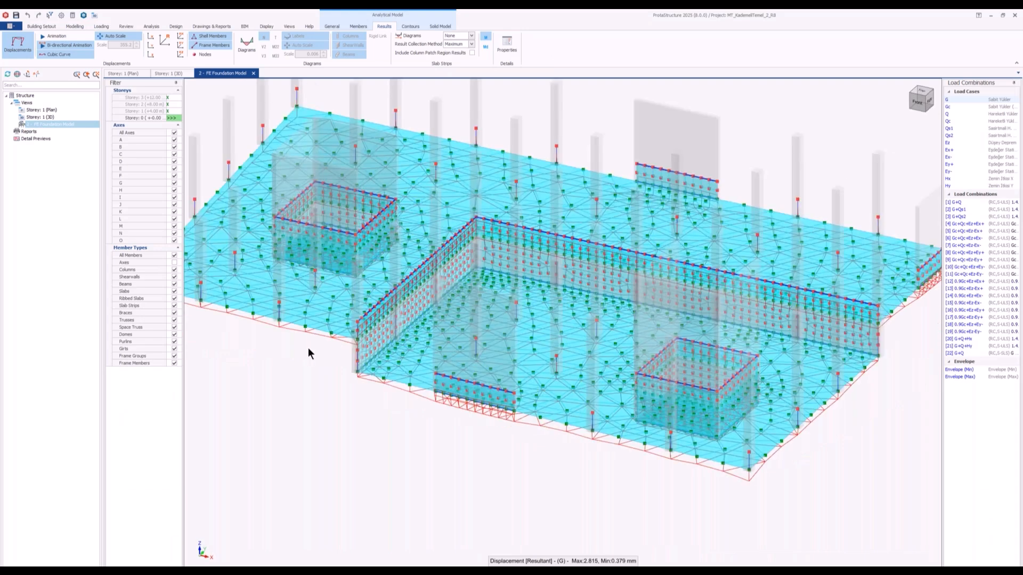
Step: Examine the meshed slab levels, step walls and both pits from above and from the side, and close the FE Foundation Model
middle_click_drag(308, 347, 360, 323)
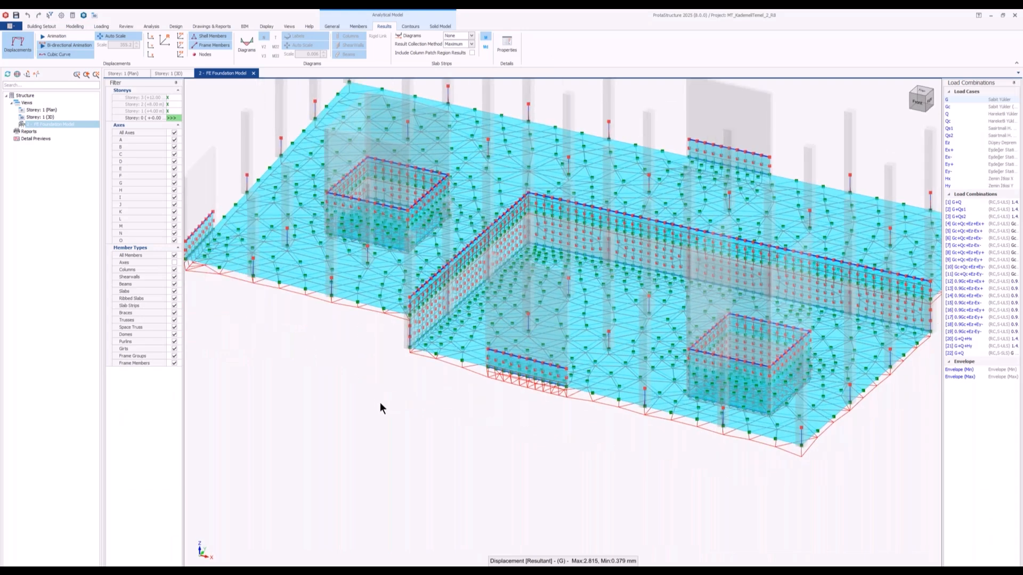
middle_click_drag(379, 402, 329, 348, "shift")
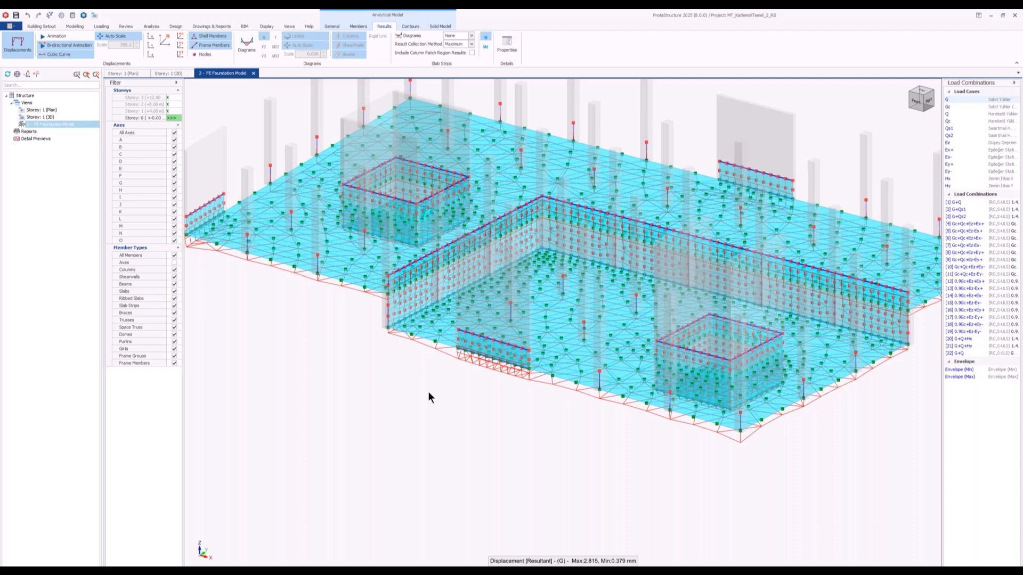
scroll(429, 398, "up", 2)
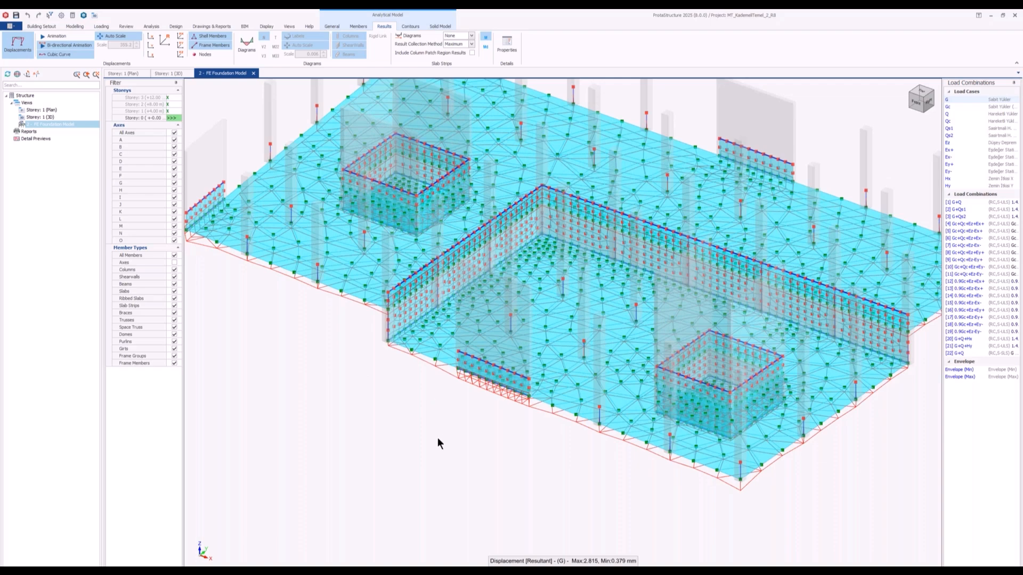
middle_click_drag(439, 433, 441, 414)
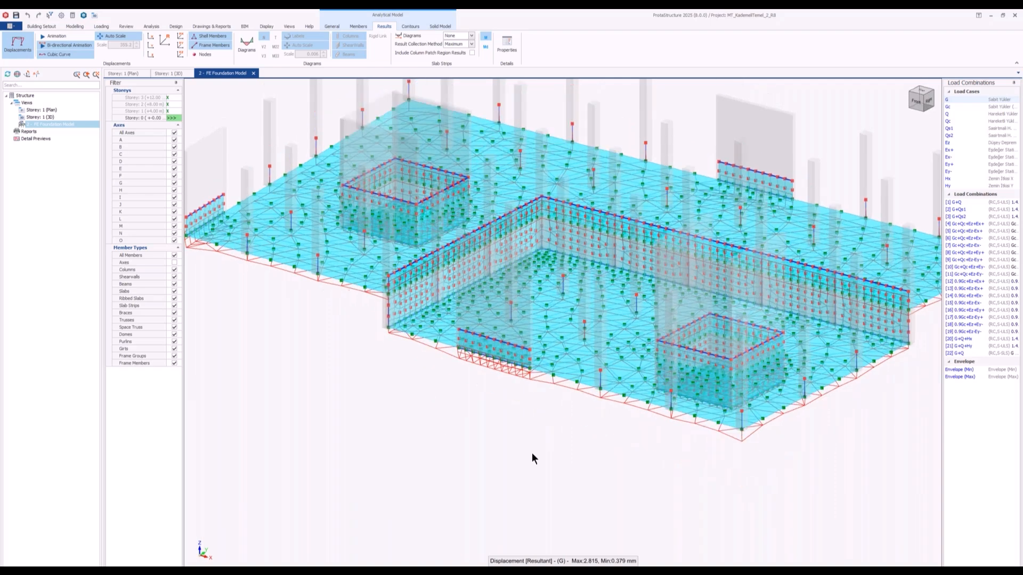
middle_click_drag(531, 453, 341, 290)
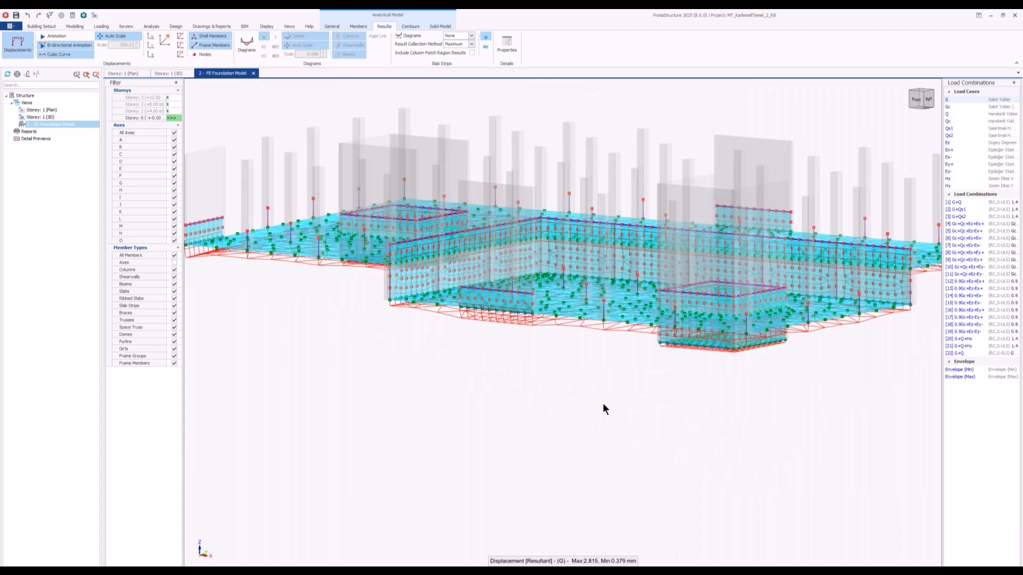
left_click(253, 73)
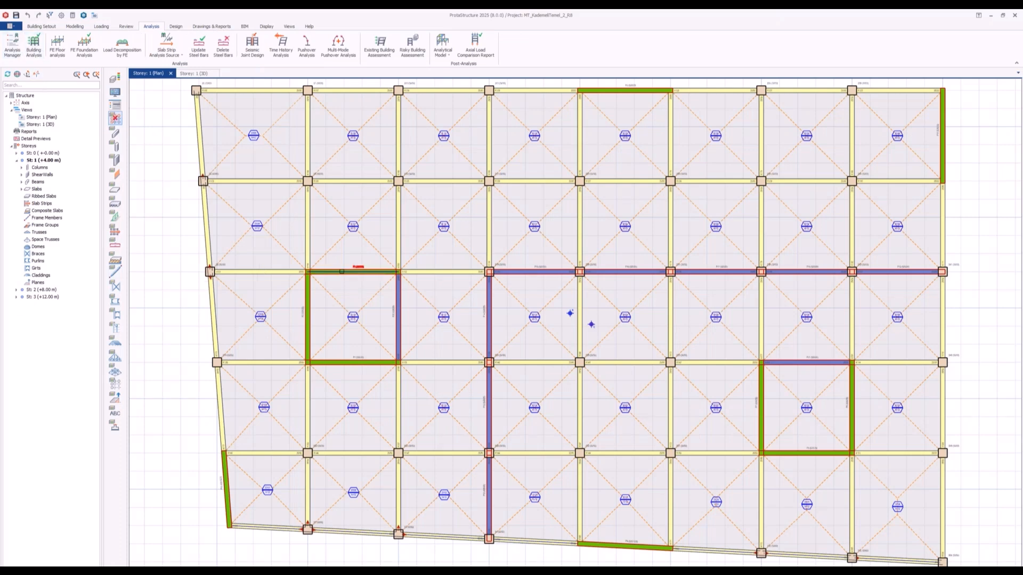
Step: Open the project MT_FEPunching, discarding the changes in the current project
left_click(44, 27)
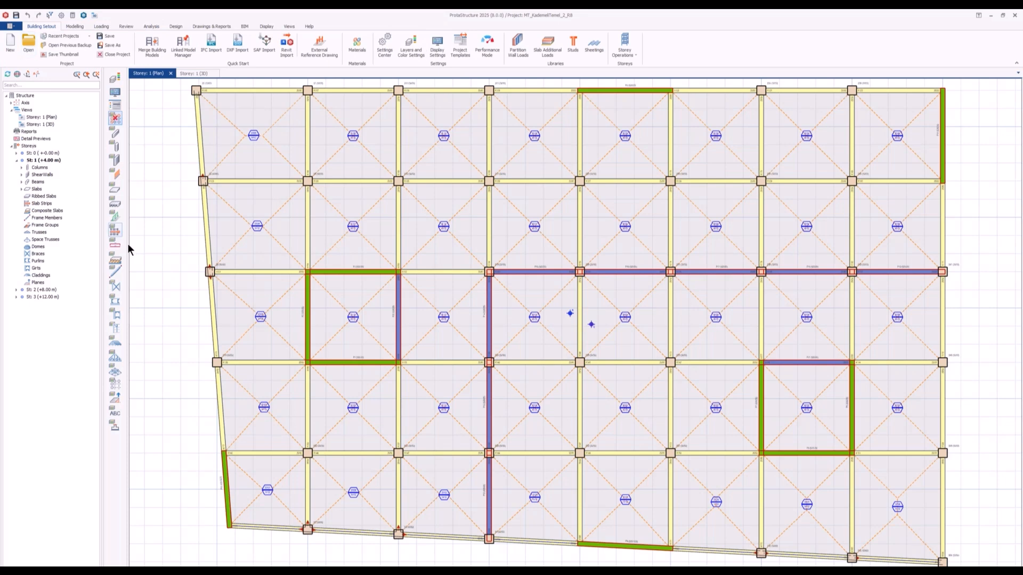
left_click(28, 44)
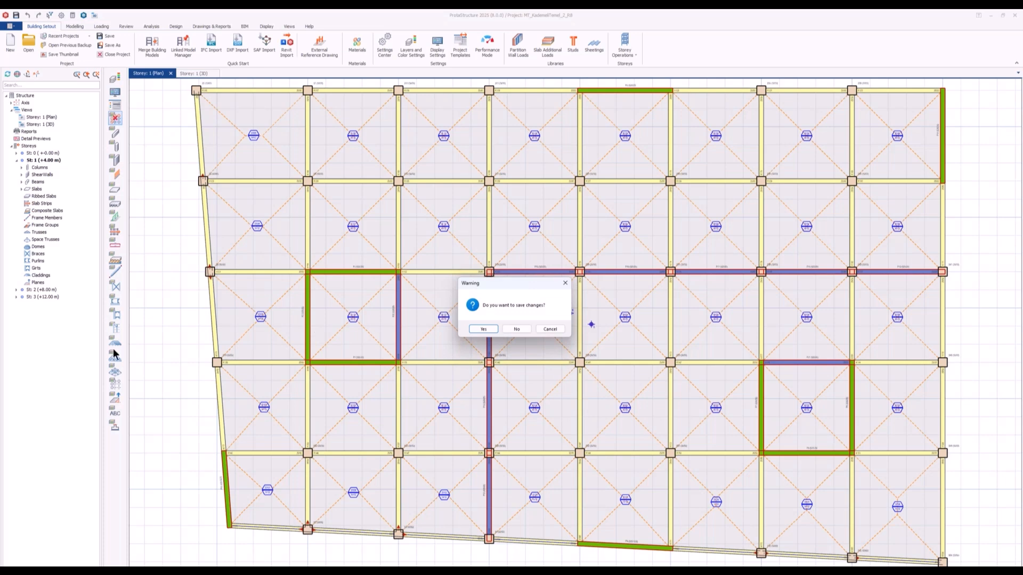
left_click(516, 329)
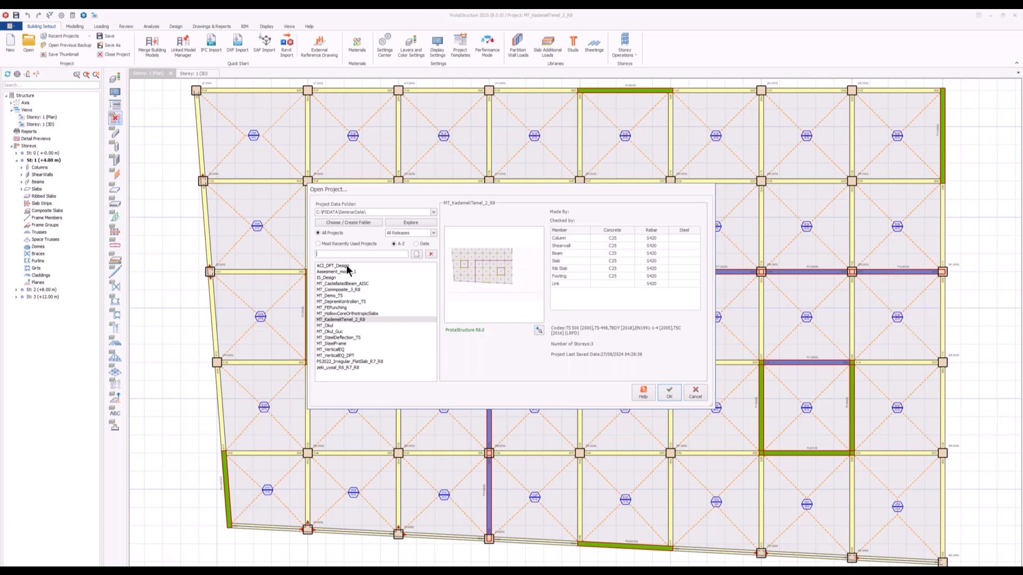
left_click(349, 308)
left_click(670, 392)
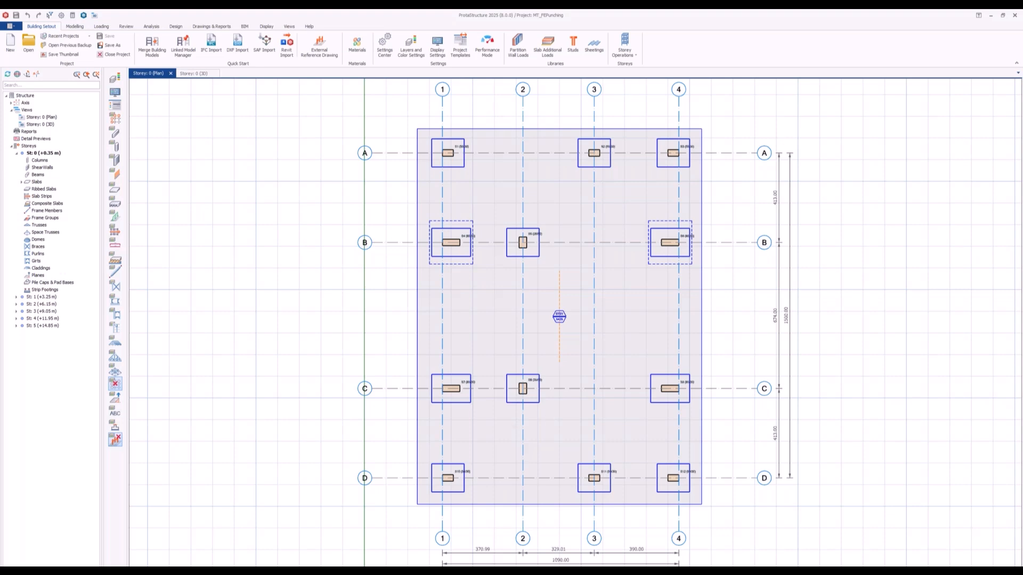
Step: Show the storey 0 3D view to examine the building's raft foundation and column bases
left_click(193, 73)
scroll(378, 436, "up", 3)
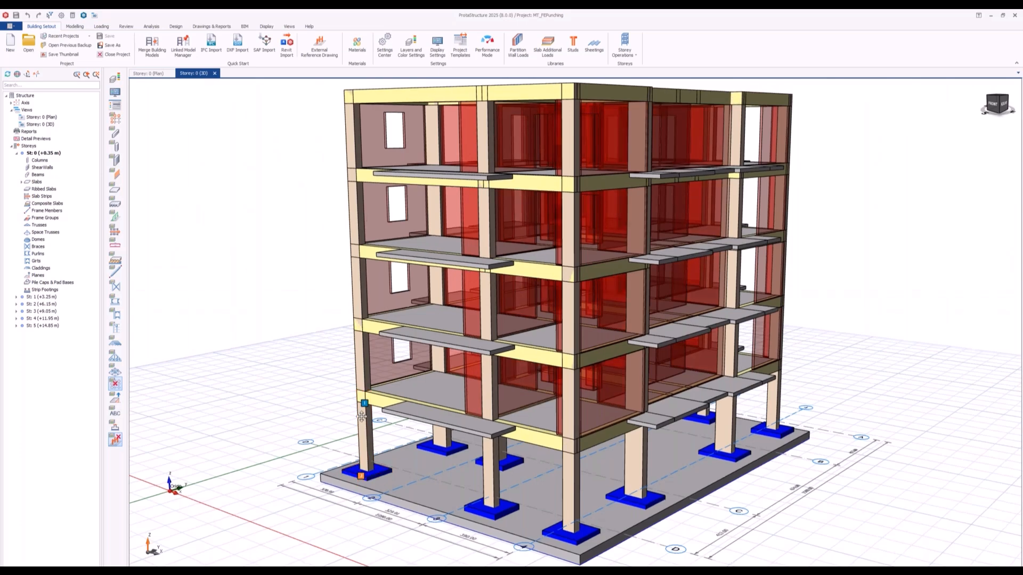
mouse_move(378, 436)
middle_mouse_down()
mouse_move(395, 429)
mouse_move(386, 430)
middle_mouse_up()
scroll(500, 441, "up", 2)
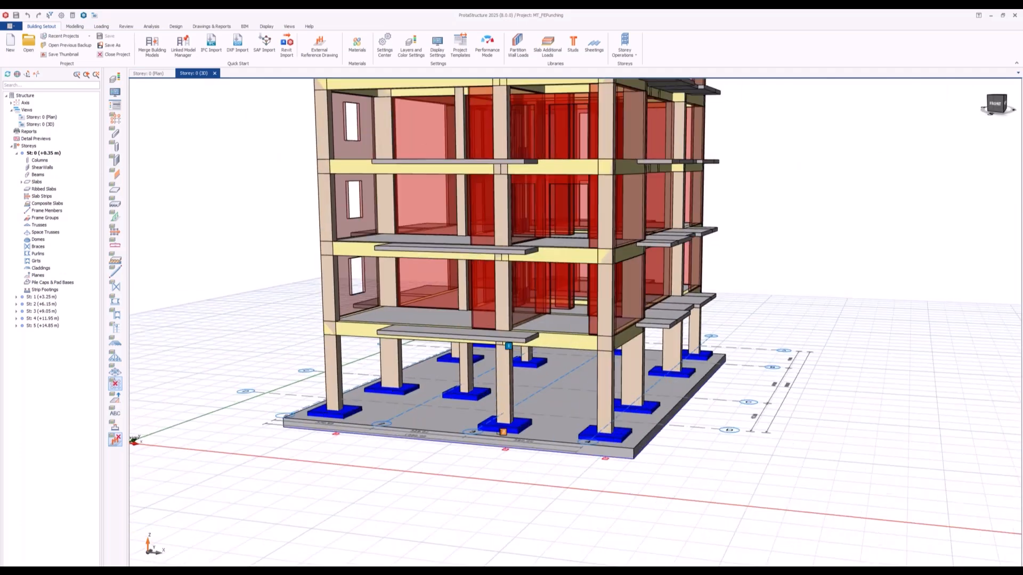
Step: Select the interior columns S8 and S5 standing on the raft one by one to inspect them, and clear the selection
left_click(500, 441)
left_click(459, 392)
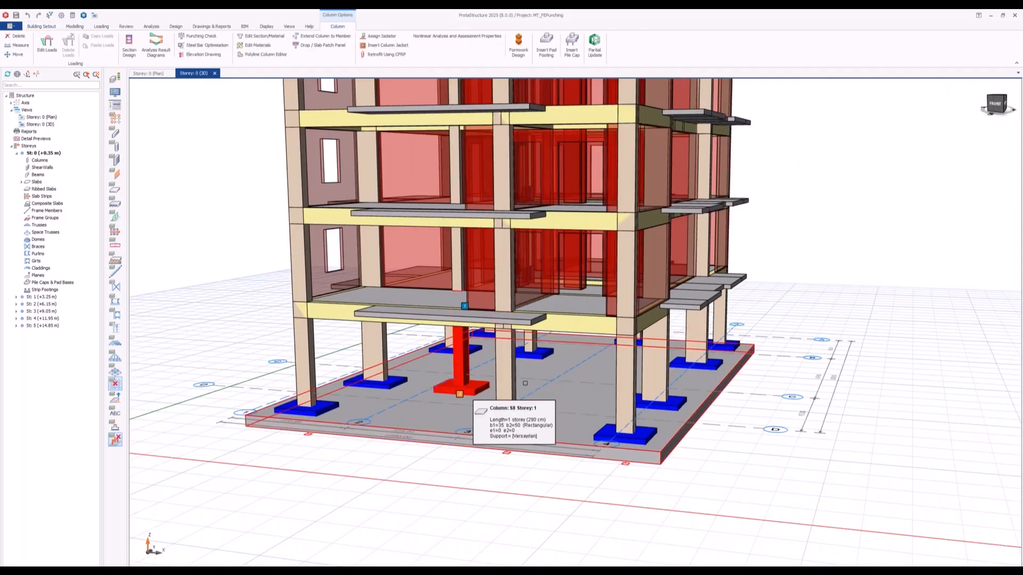
left_click(529, 361)
left_click(393, 418)
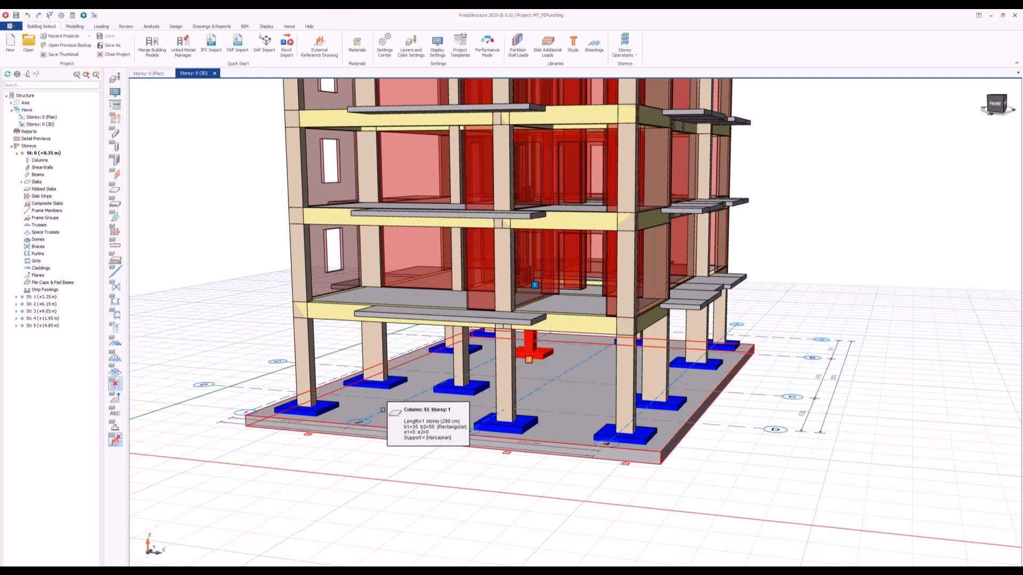
Step: Clear the column selection and show the raft foundation in the storey 0 plan view
key("Escape")
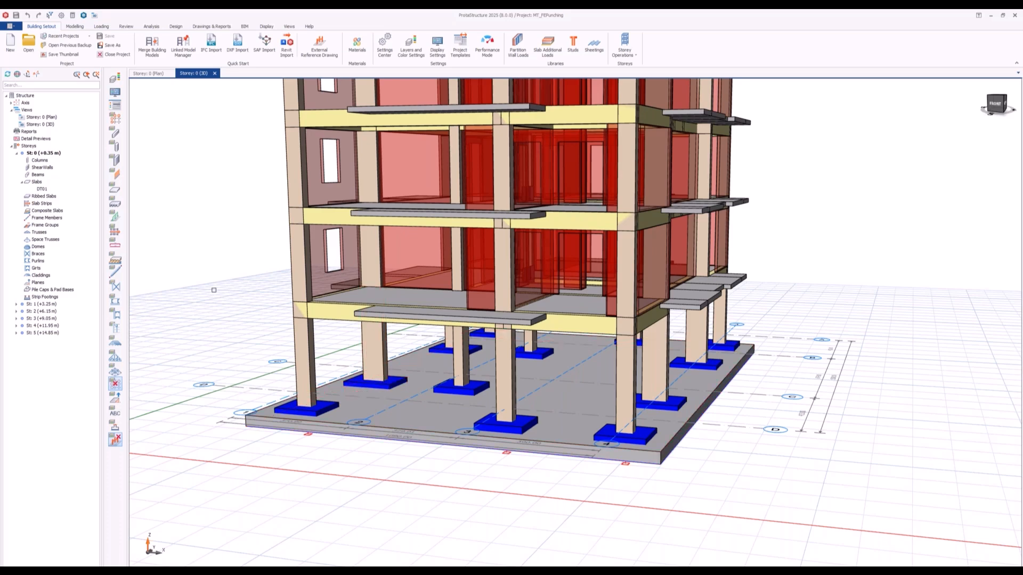
left_click(152, 73)
middle_click_drag(594, 297, 467, 292)
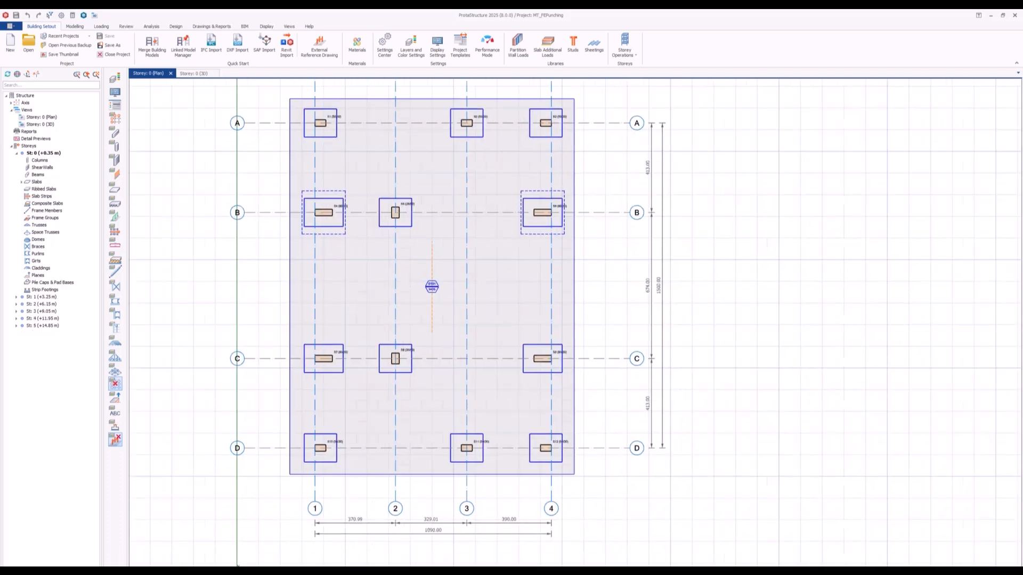
scroll(467, 293, "down", 2)
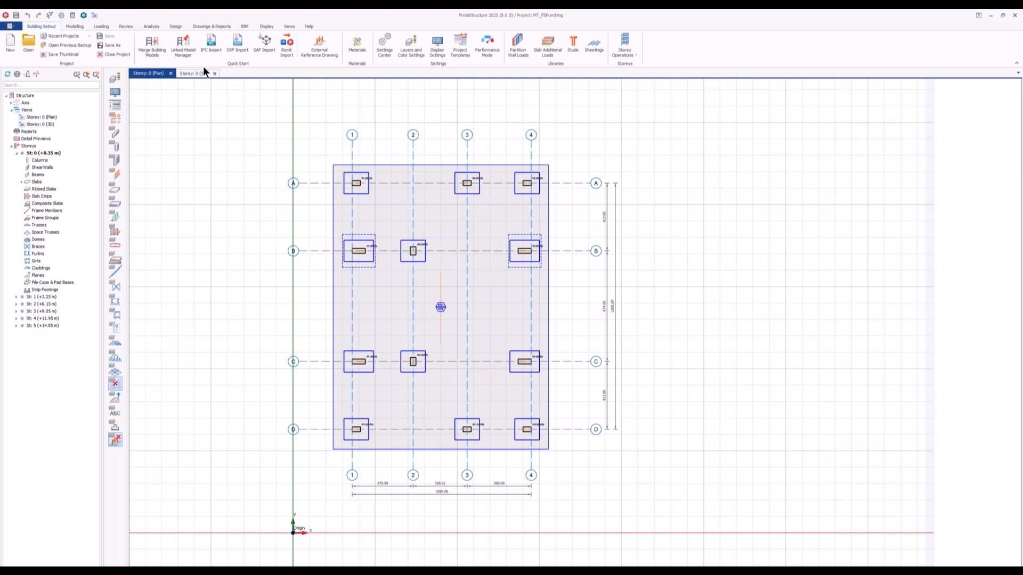
Step: Open the FE Foundation Analysis, close its dialog, and show the FE Foundation Model's analytical results for Envelope (Max)
left_click(153, 27)
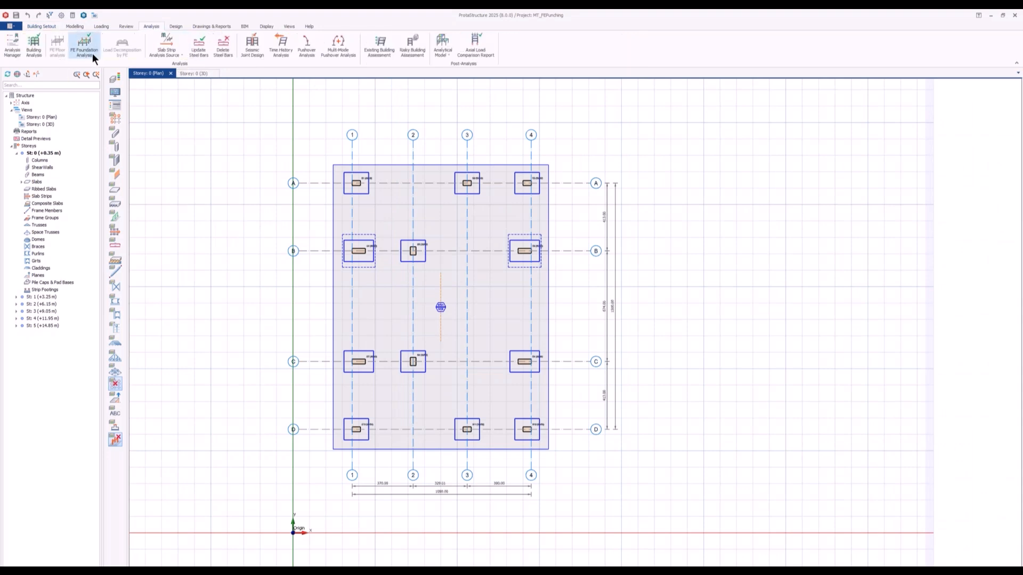
left_click(80, 50)
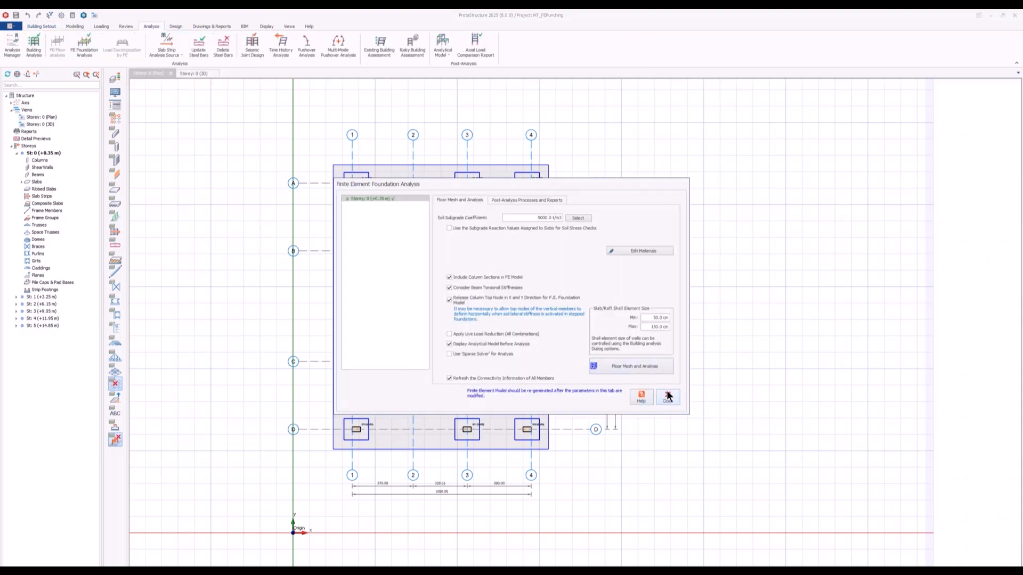
left_click(436, 53)
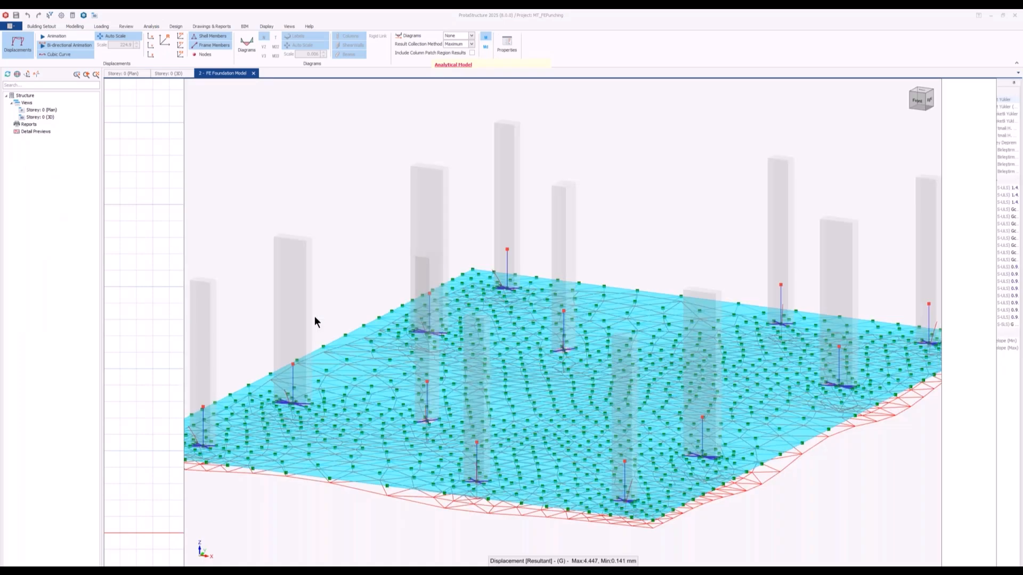
middle_click_drag(518, 312, 518, 270)
left_click(961, 348)
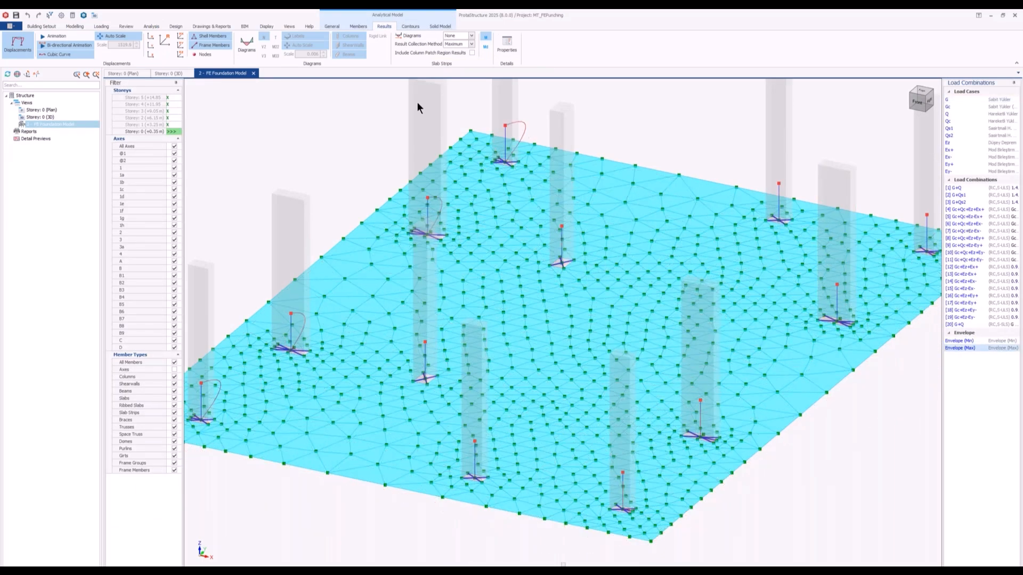
Step: Display the raft's V13 and V23 shear force contours one after the other for Envelope (Max)
left_click(409, 27)
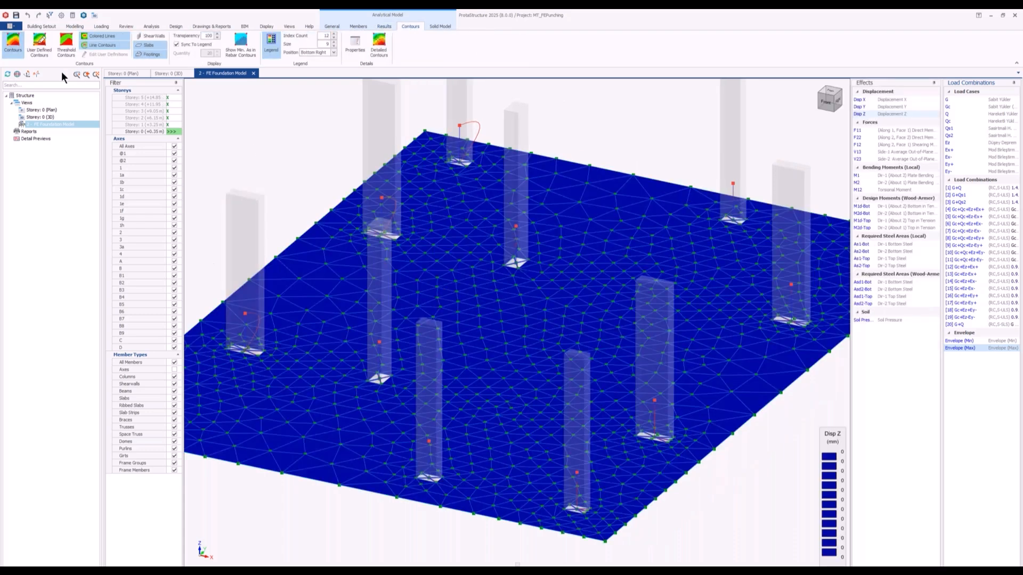
left_click(864, 151)
left_click(861, 158)
mouse_move(559, 269)
middle_mouse_down()
mouse_move(559, 259)
mouse_move(555, 285)
middle_mouse_up()
scroll(555, 285, "down", 2)
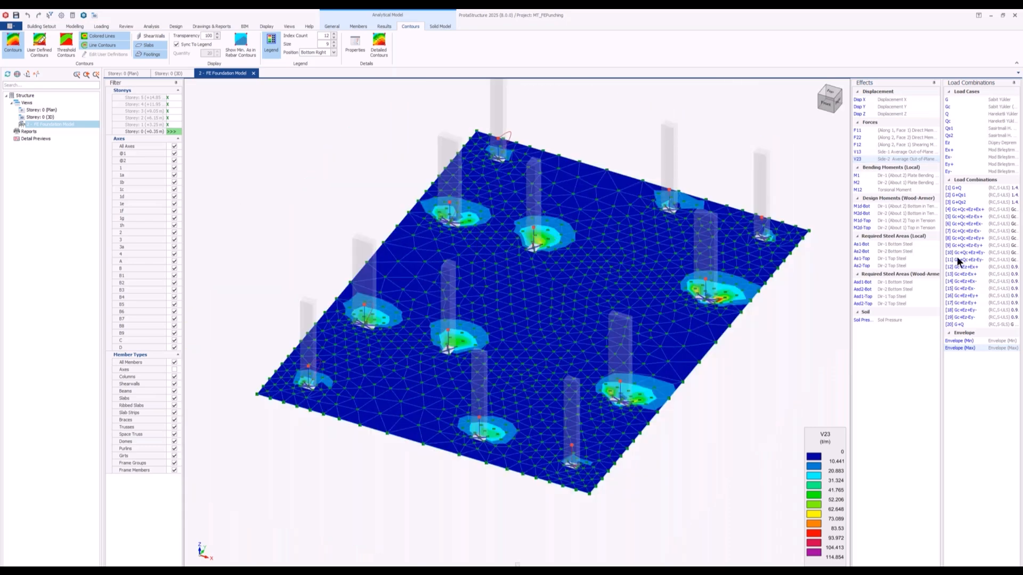
Step: Compare the raft's V13 shear contours under G+Q and Envelope (Max), returning to G+Q for the interior columns
left_click(956, 187)
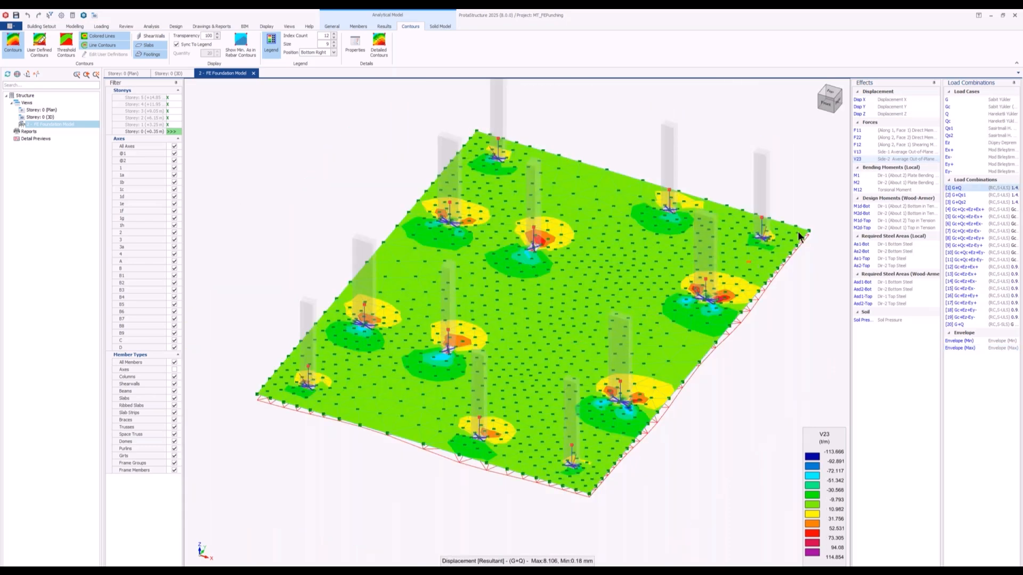
left_click(866, 151)
middle_click_drag(497, 399, 510, 414)
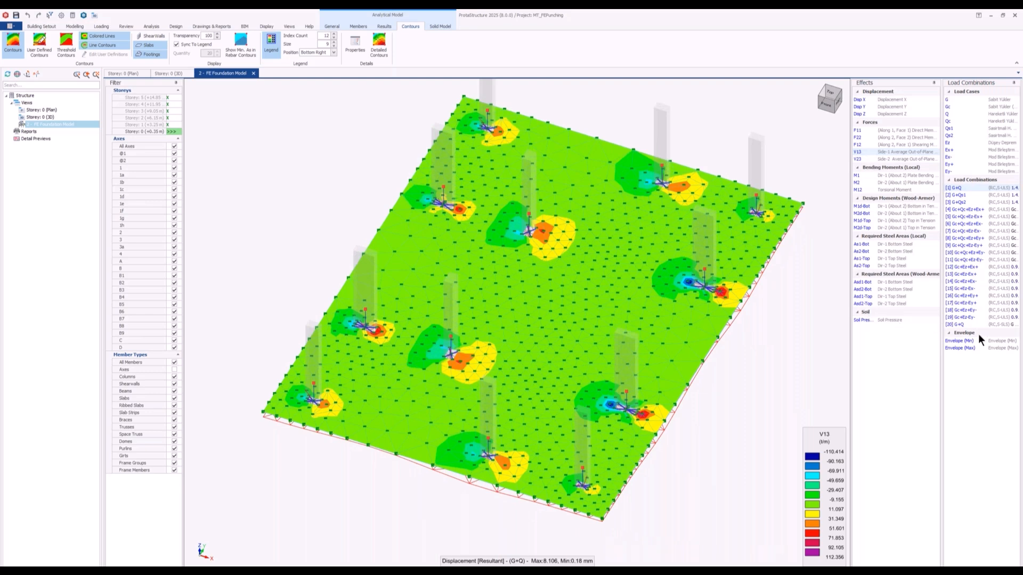
left_click(967, 347)
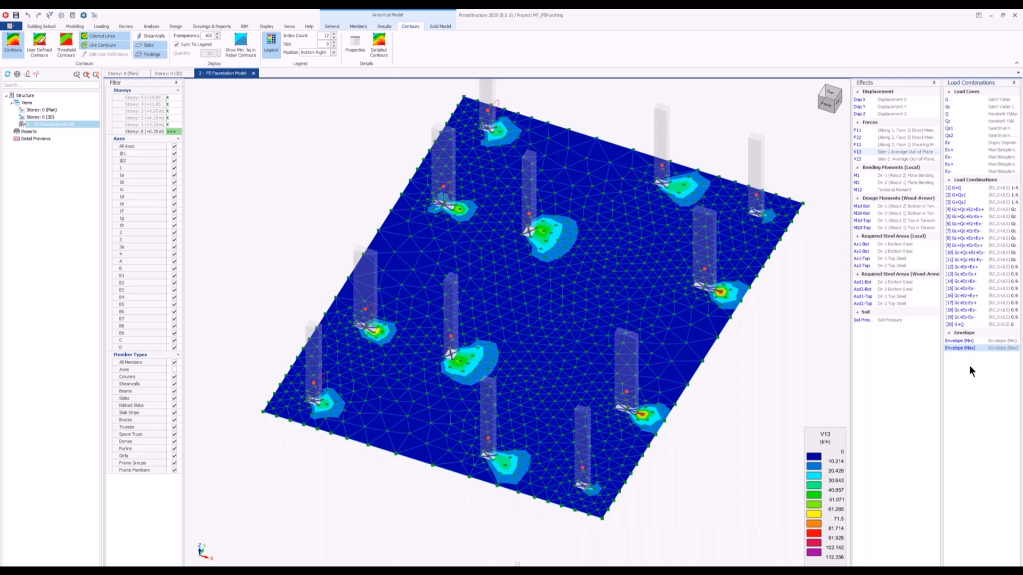
left_click(964, 188)
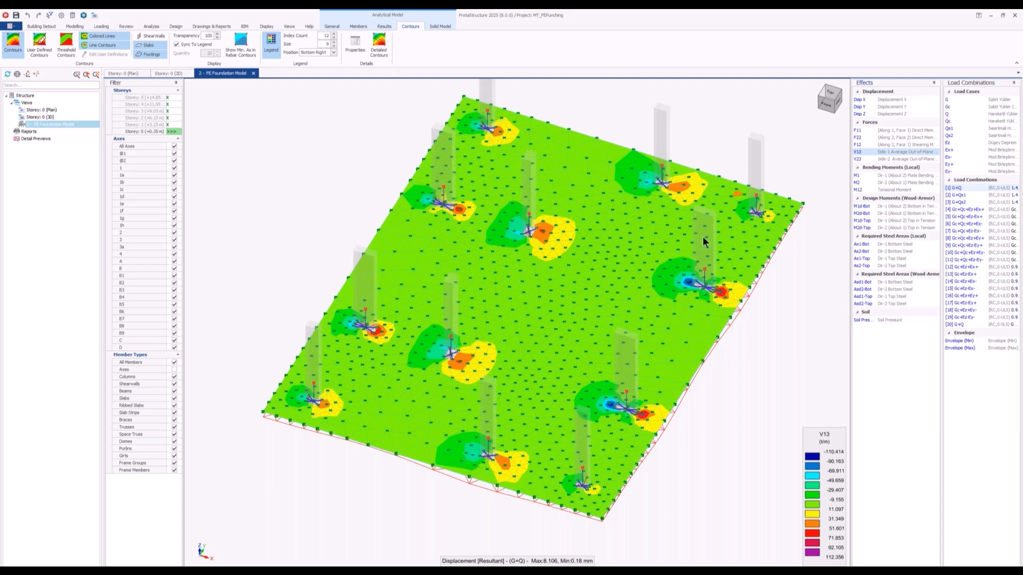
scroll(523, 287, "up", 3)
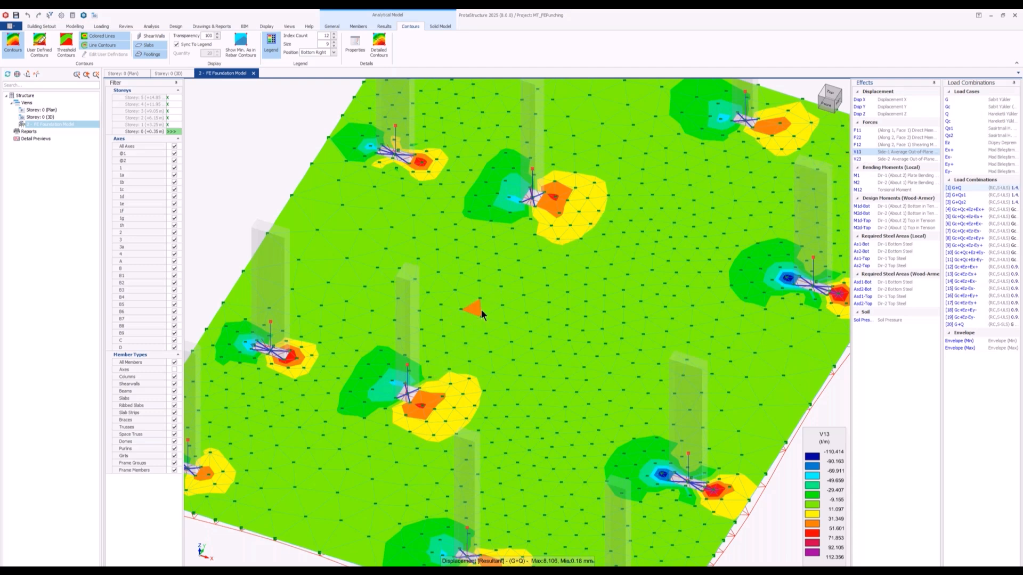
mouse_move(447, 386)
Step: Display the V23 contours for G+Q and examine the shear values in the shell elements beside an interior column base
left_click(860, 158)
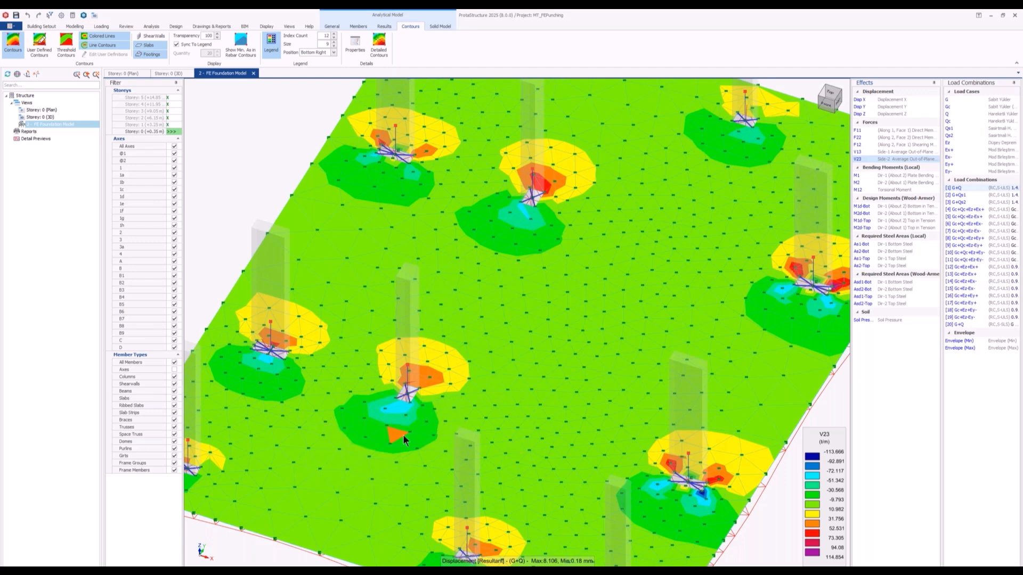
mouse_move(409, 413)
scroll(410, 409, "up", 3)
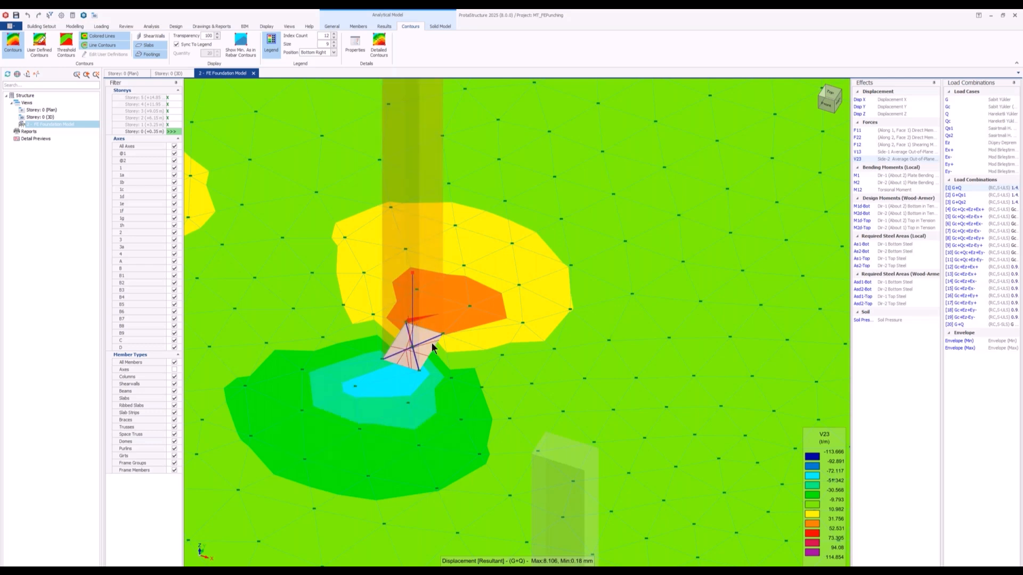
scroll(399, 346, "up", 2)
mouse_move(449, 404)
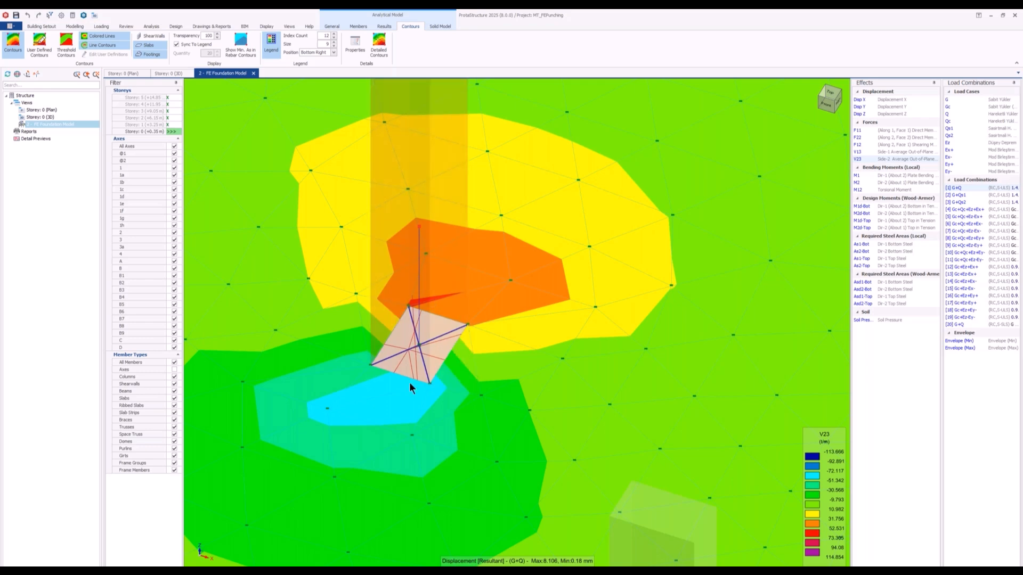
mouse_move(388, 375)
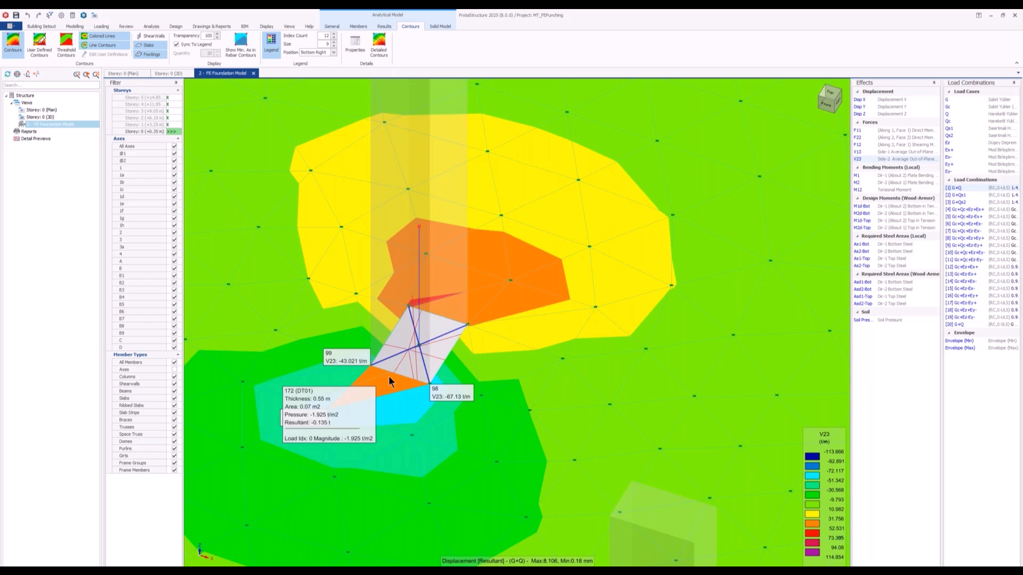
scroll(438, 298, "down", 3)
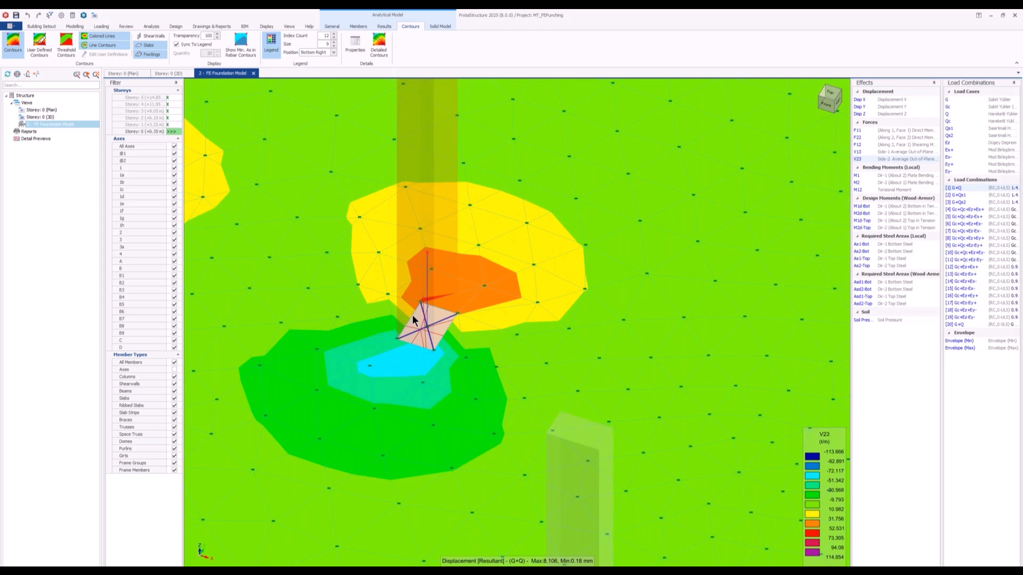
scroll(477, 370, "down", 5)
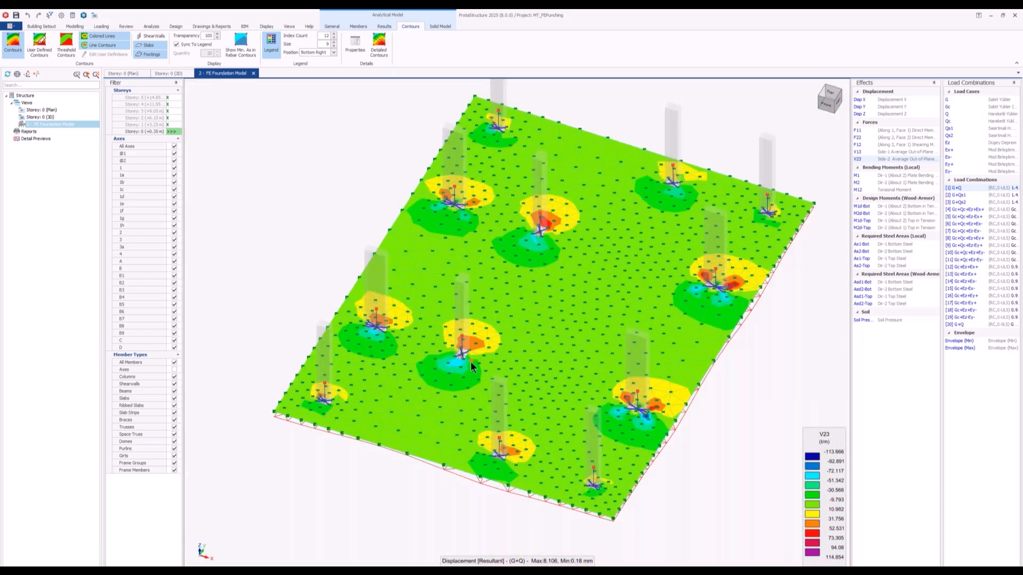
Step: Examine the V23 shear distribution around both interior columns from another angle
middle_click_drag(471, 362, 406, 312)
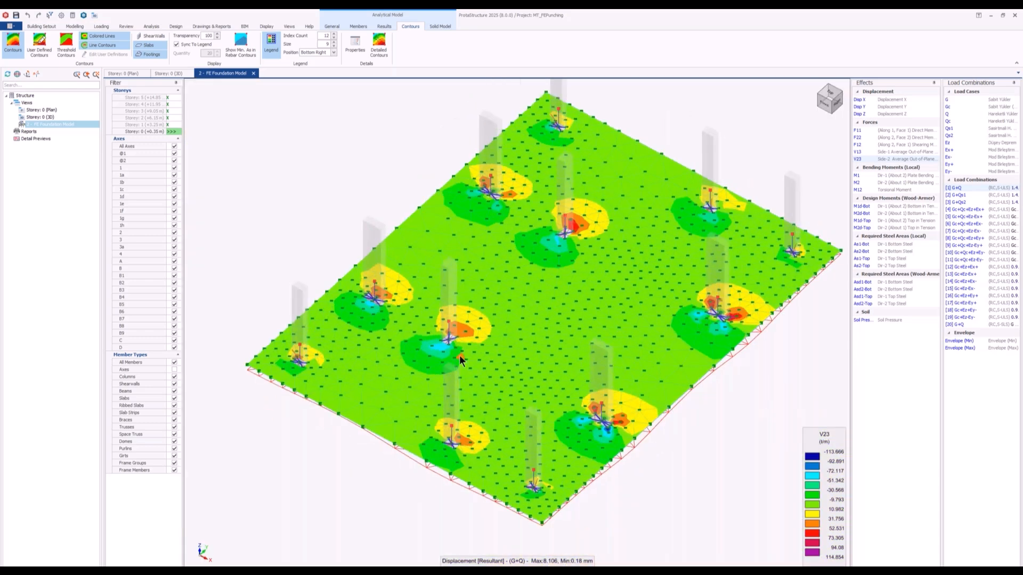
scroll(462, 353, "up", 2)
scroll(433, 345, "up", 2)
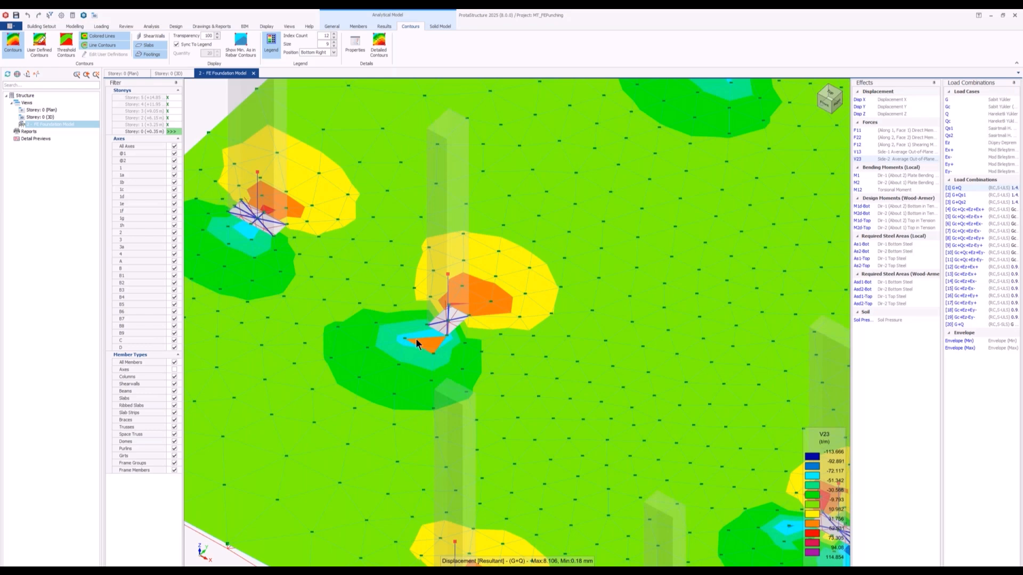
scroll(413, 341, "down", 2)
middle_click_drag(596, 223, 497, 327)
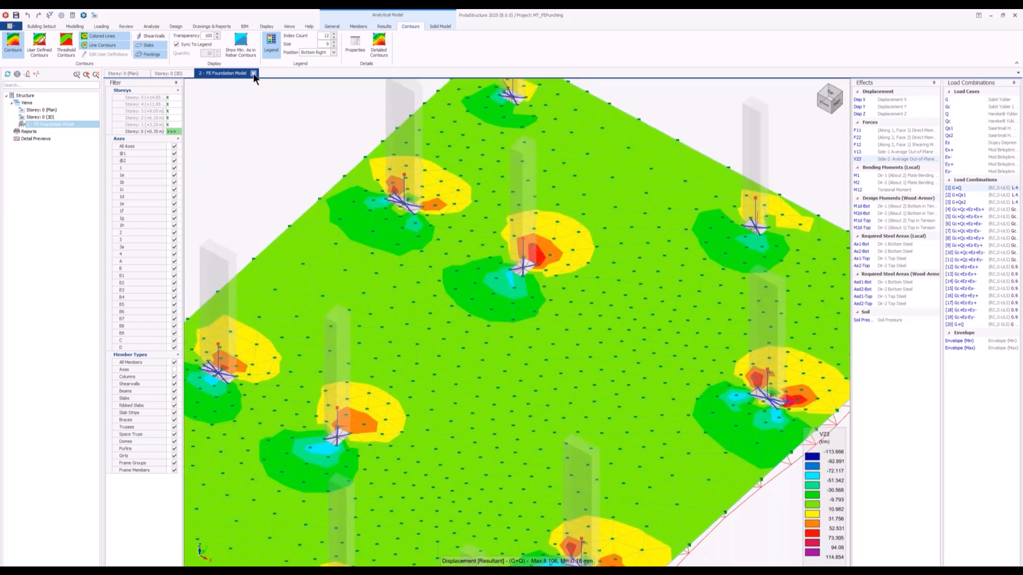
scroll(560, 253, "up", 3)
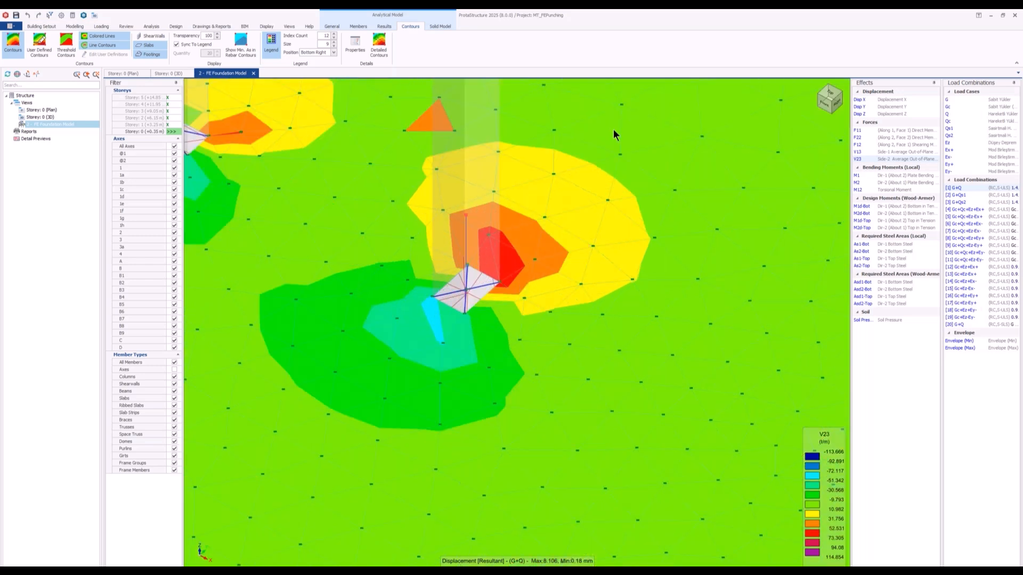
Step: Turn off the contours and displacements in the FE Foundation Model and show the thickness labels of the shell members
left_click(12, 43)
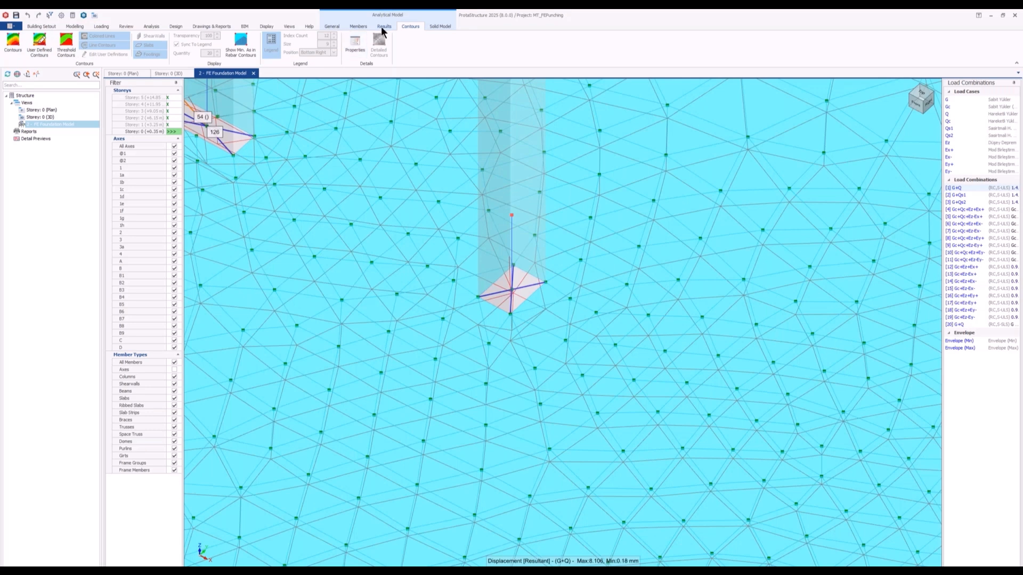
left_click(383, 28)
left_click(14, 45)
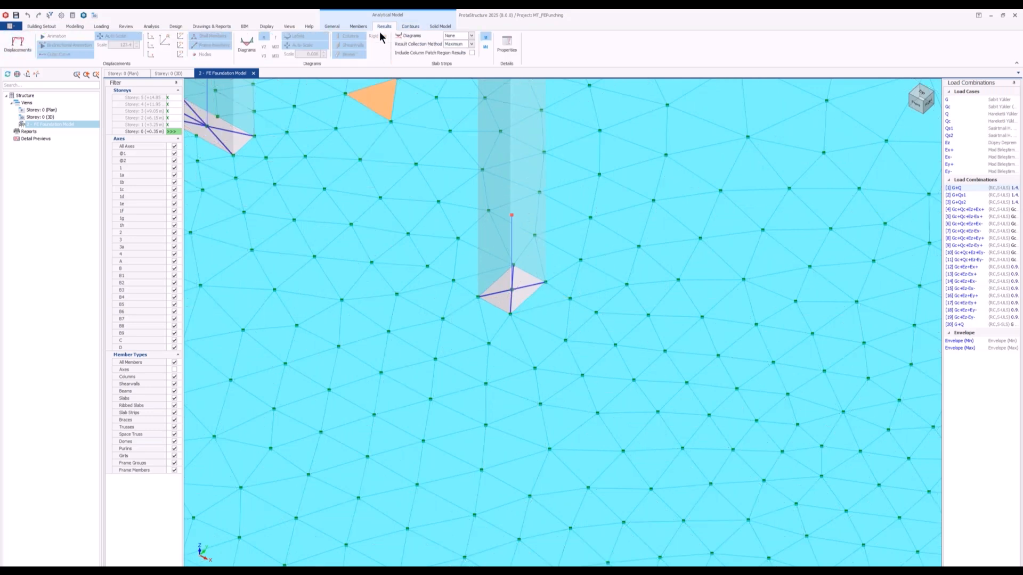
left_click(358, 27)
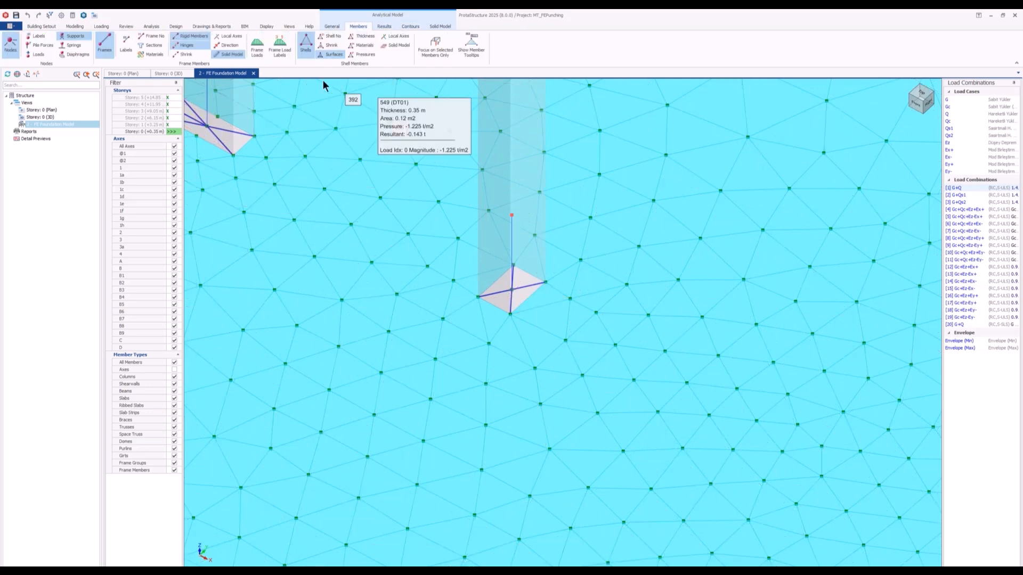
left_click(358, 35)
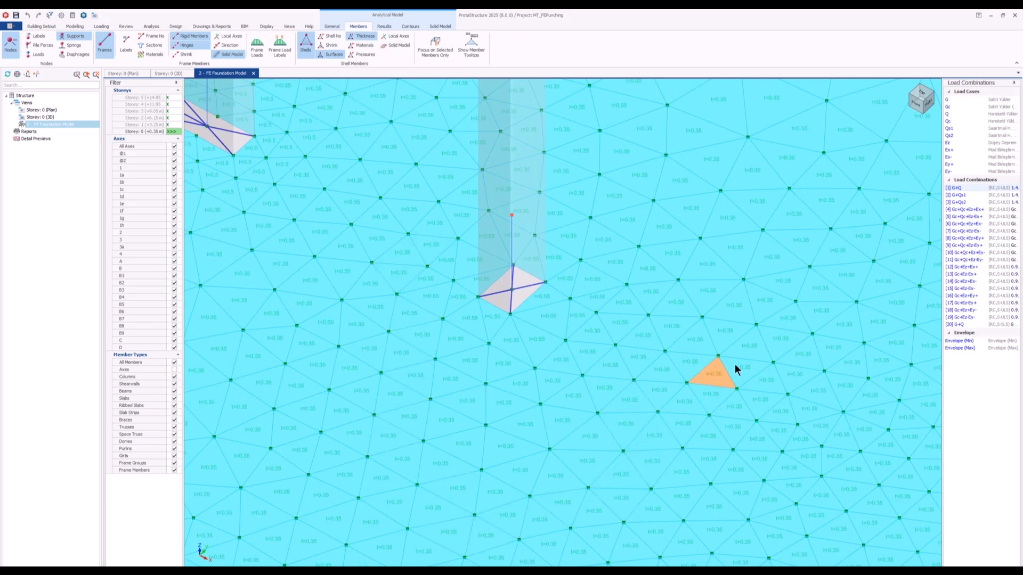
Step: Inspect the shell element thicknesses and element details around the interior column base
scroll(692, 365, "down", 5)
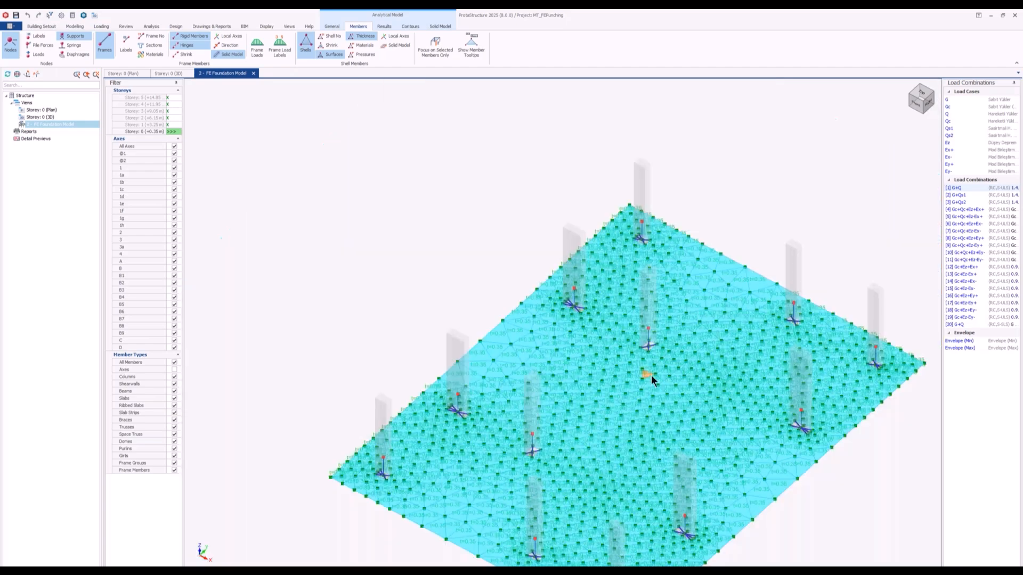
scroll(646, 372, "up", 5)
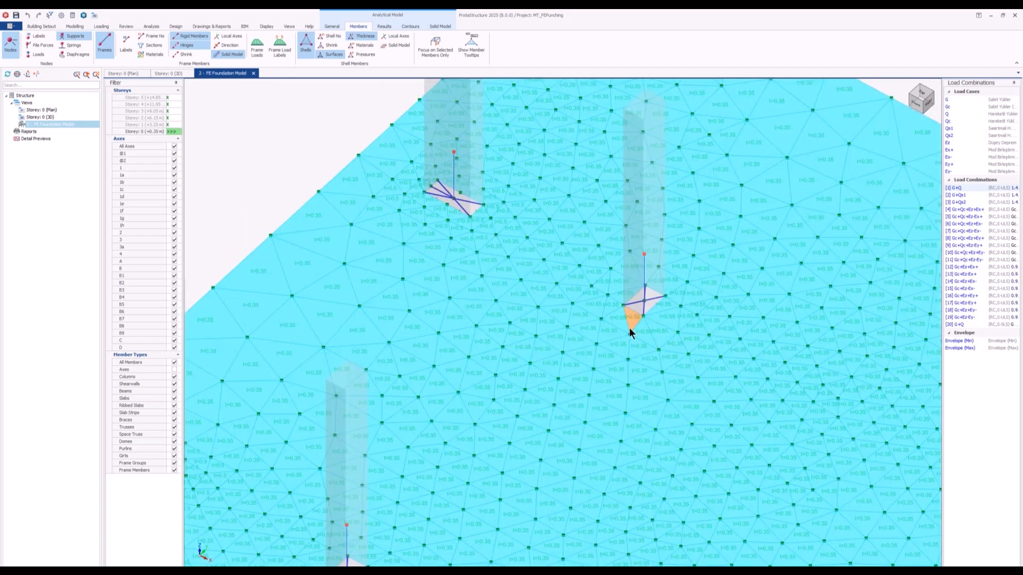
scroll(630, 327, "up", 5)
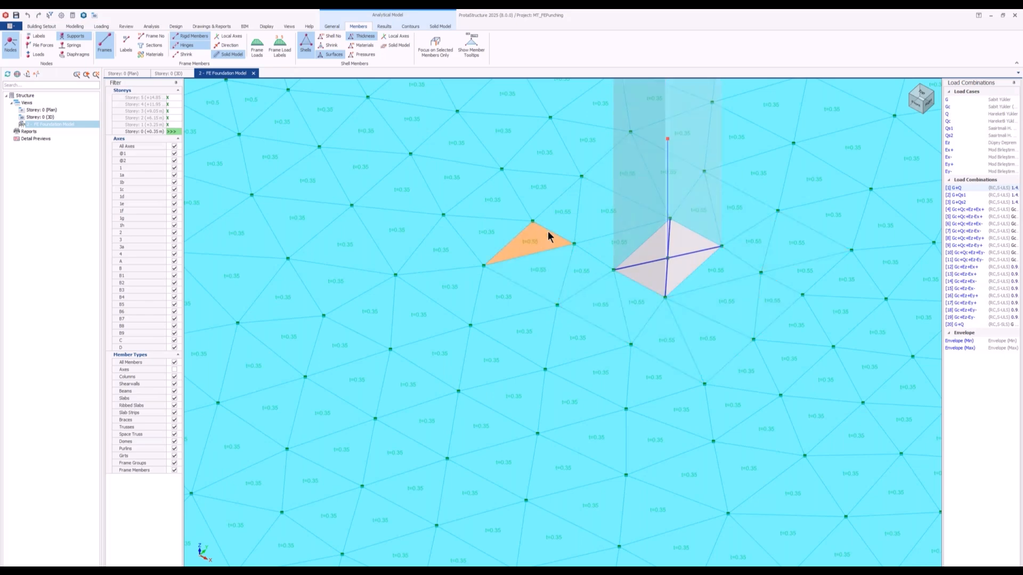
mouse_move(539, 275)
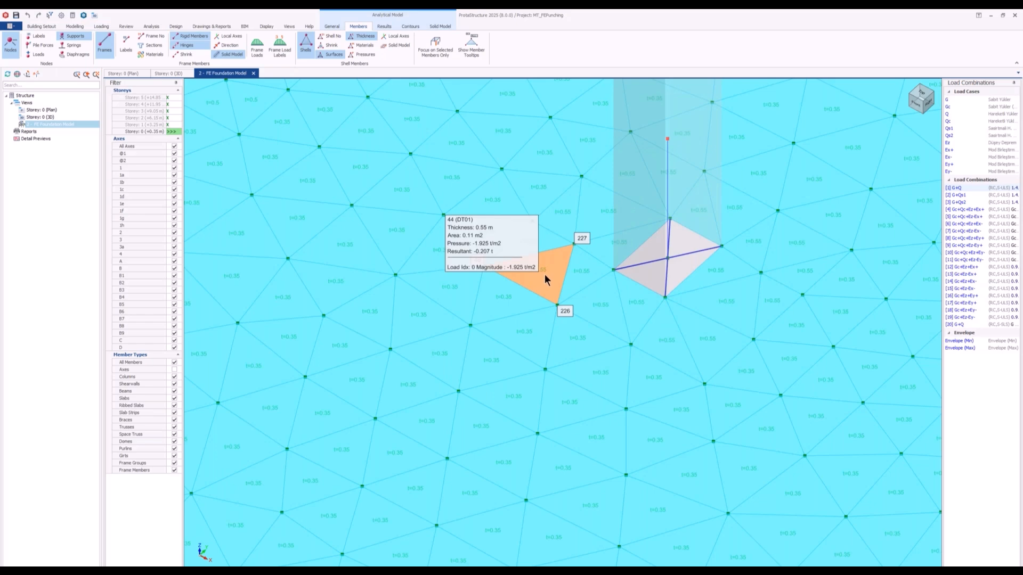
mouse_move(419, 325)
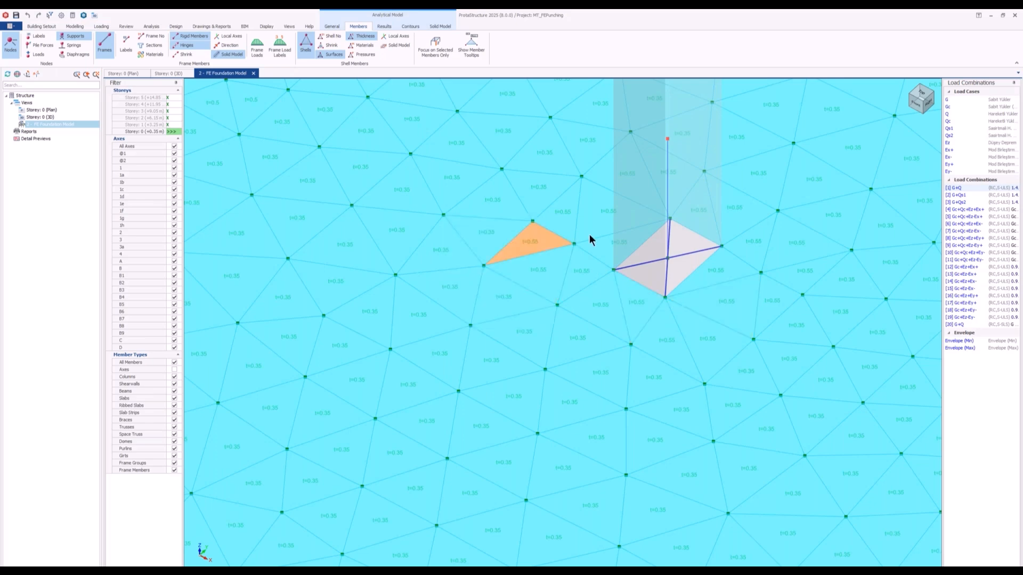
Step: Close the FE Foundation Model and show the V13 contour lines for [1] G+Q in the Storey 0 plan
left_click(253, 73)
middle_click_drag(445, 418, 442, 390)
scroll(441, 388, "down", 2)
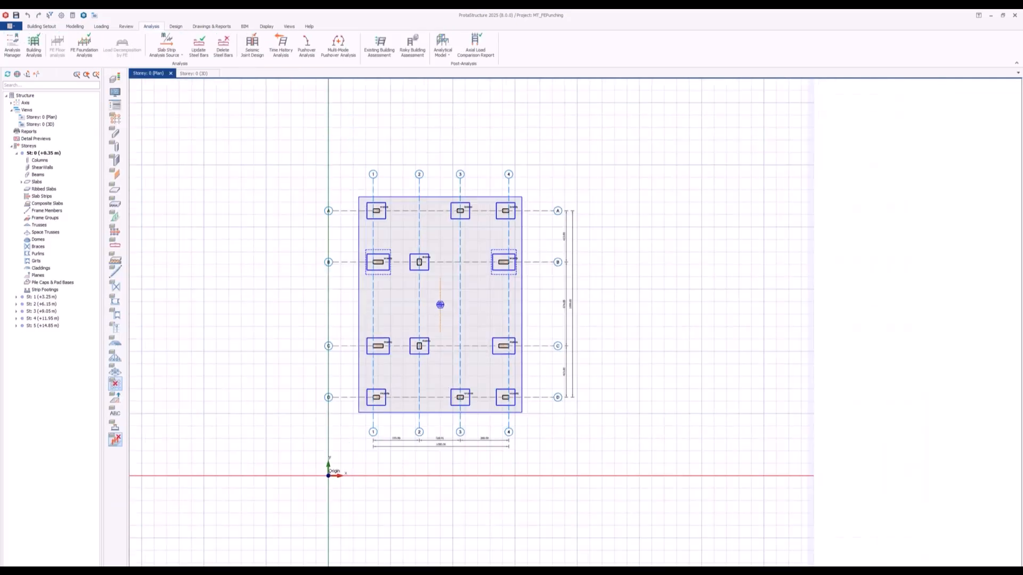
left_click(111, 108)
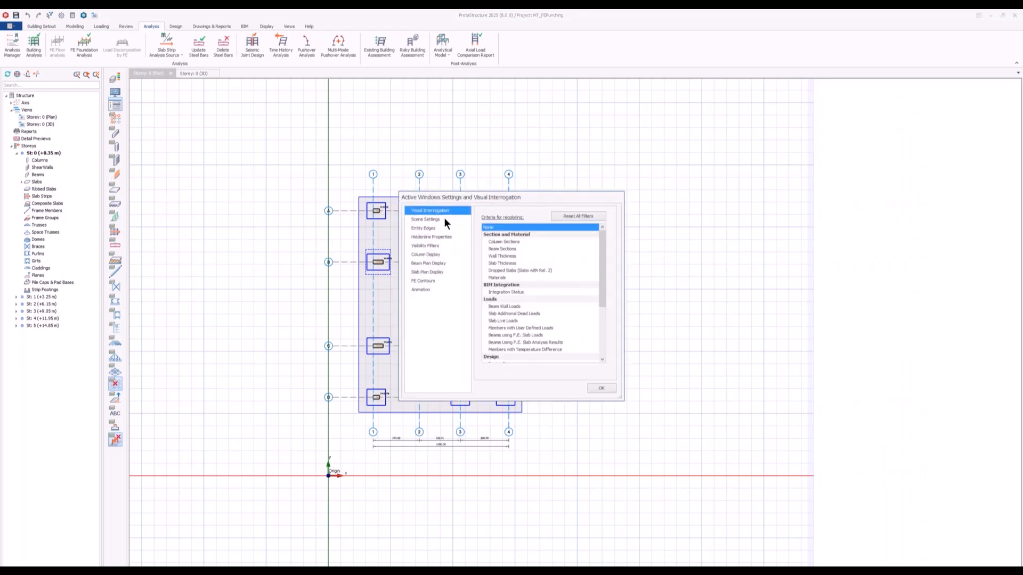
left_click_drag(446, 193, 105, 124)
left_click(78, 212)
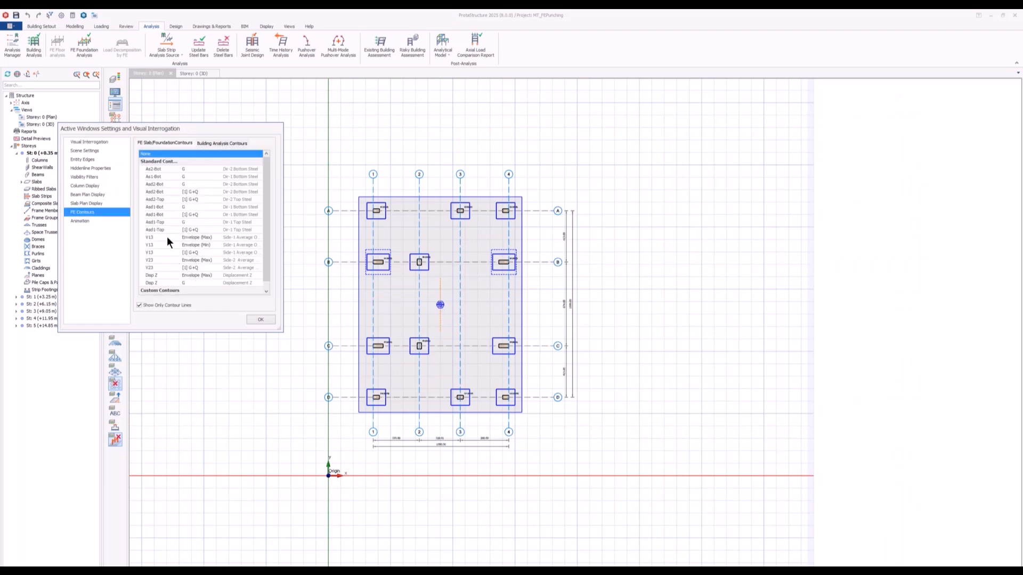
left_click(176, 252)
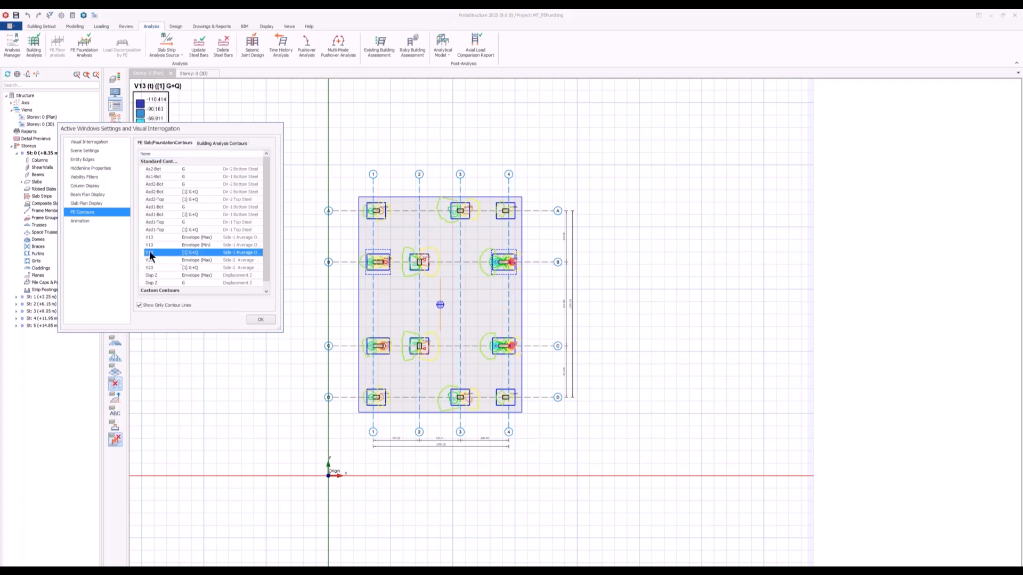
left_click(260, 320)
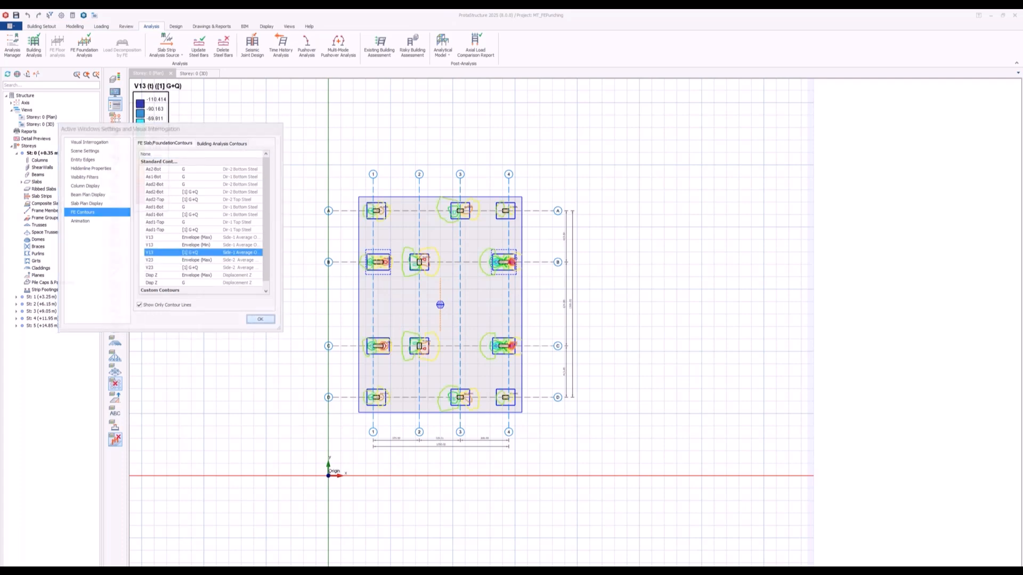
Step: Run the Column Punching Check for the columns on the raft foundation and open its report
scroll(432, 277, "up", 3)
scroll(432, 277, "up", 1)
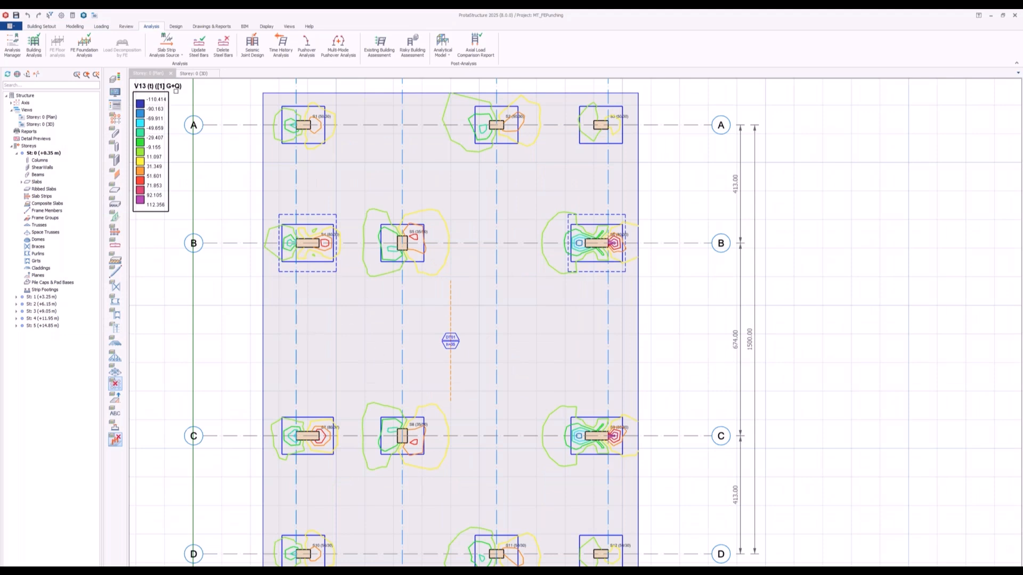
middle_click_drag(429, 481, 433, 366)
scroll(423, 322, "up", 1)
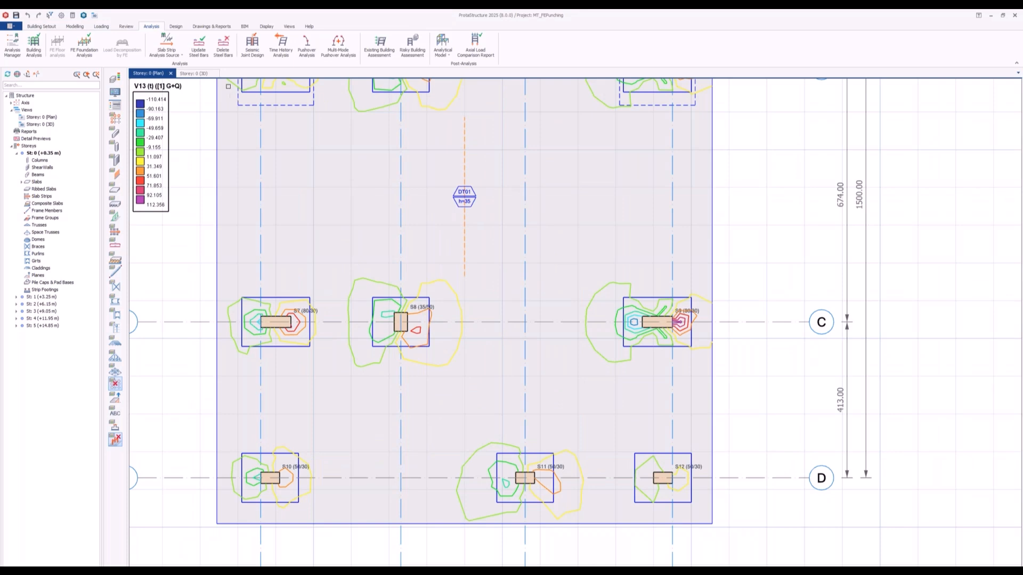
left_click(175, 26)
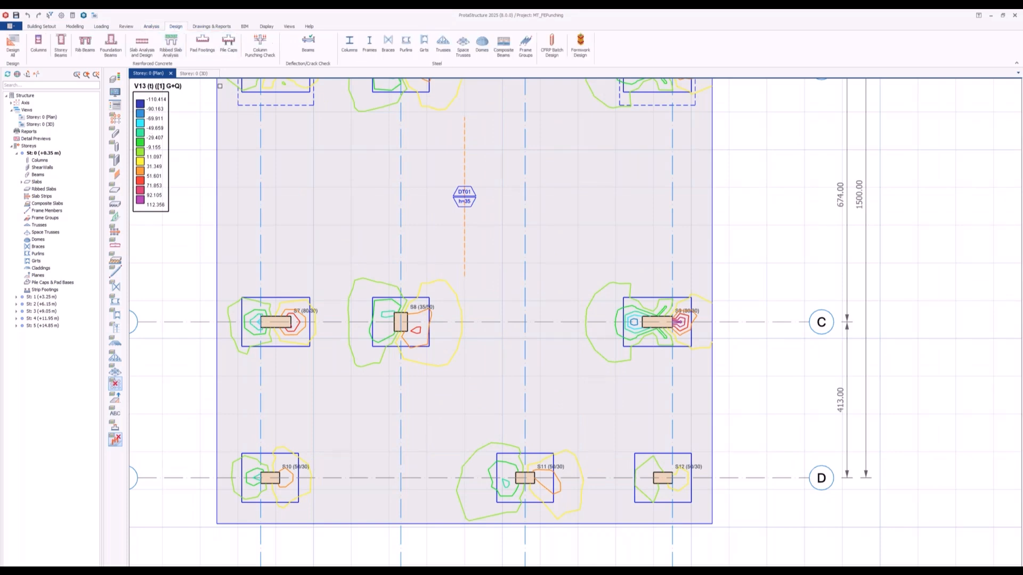
left_click(259, 45)
left_click(620, 394)
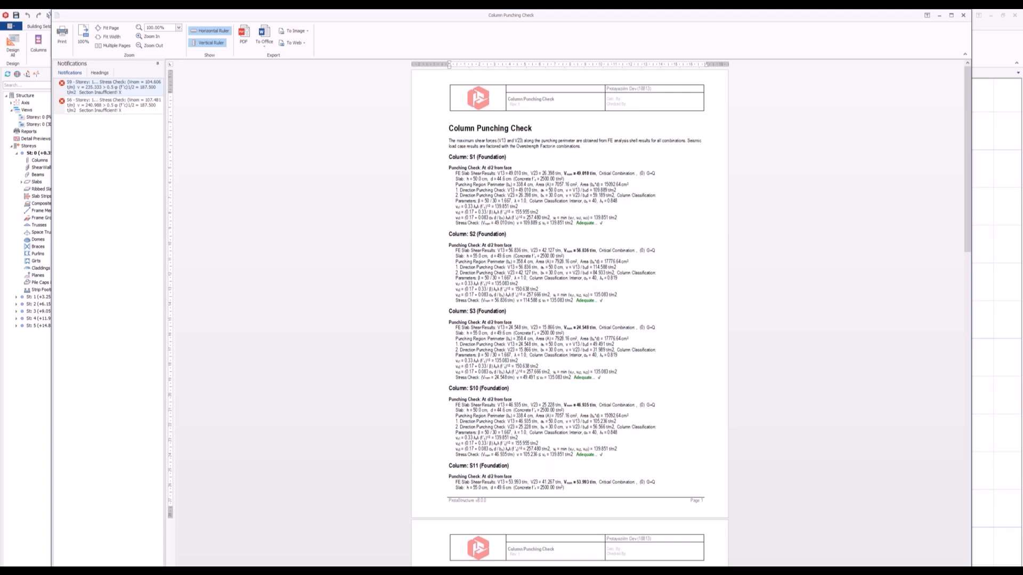
Step: Read the punching check results of the foundation columns in the enlarged report, and close it
scroll(568, 210, "up", 4, "ctrl")
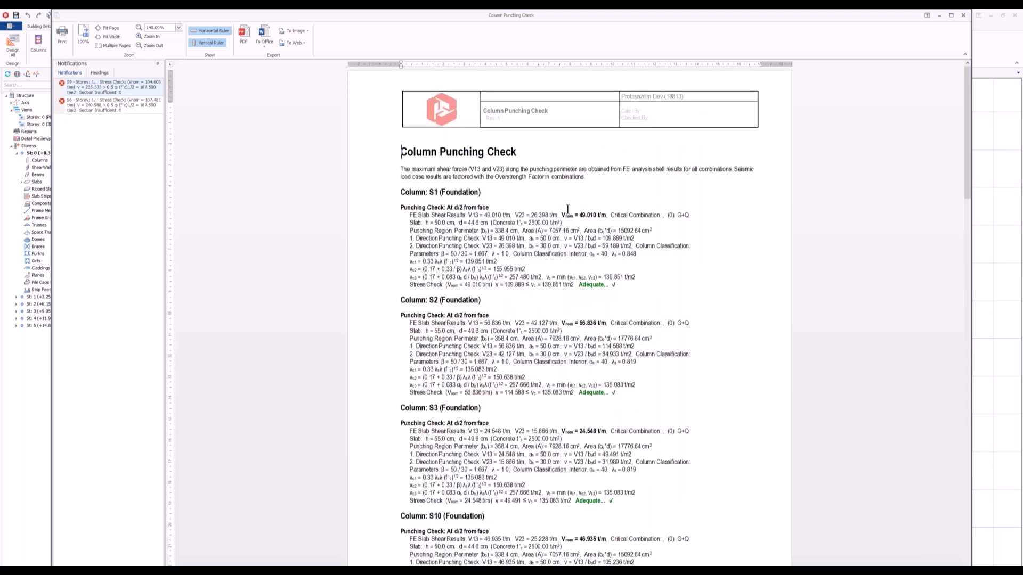
scroll(567, 209, "up", 3, "ctrl")
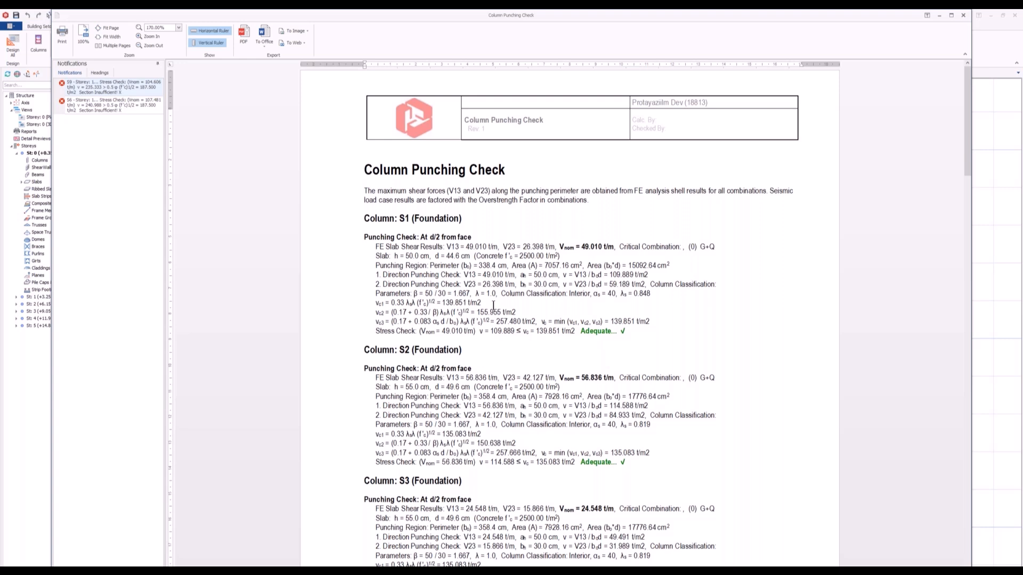
scroll(462, 284, "up", 2, "ctrl")
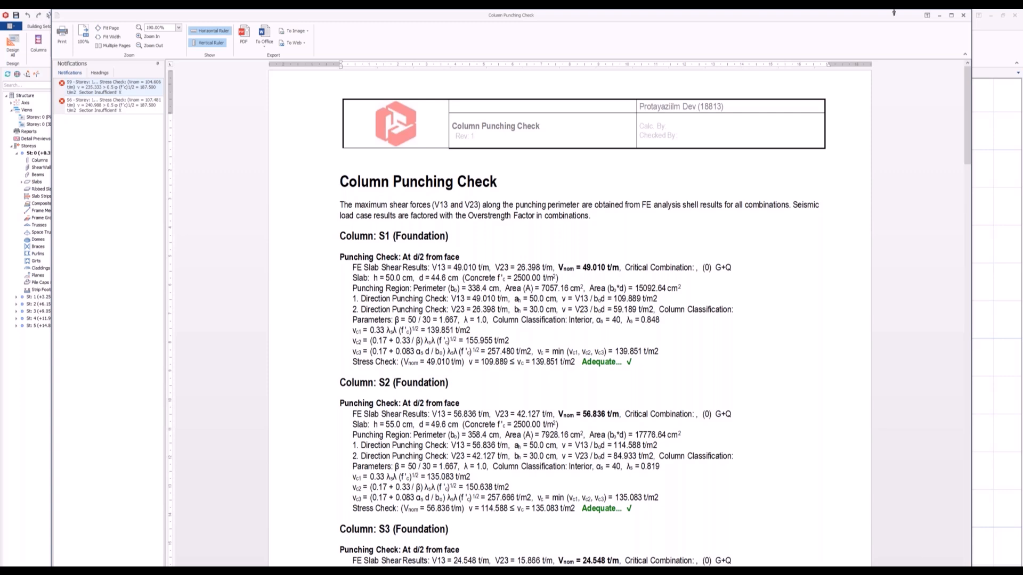
left_click(963, 15)
left_click(645, 393)
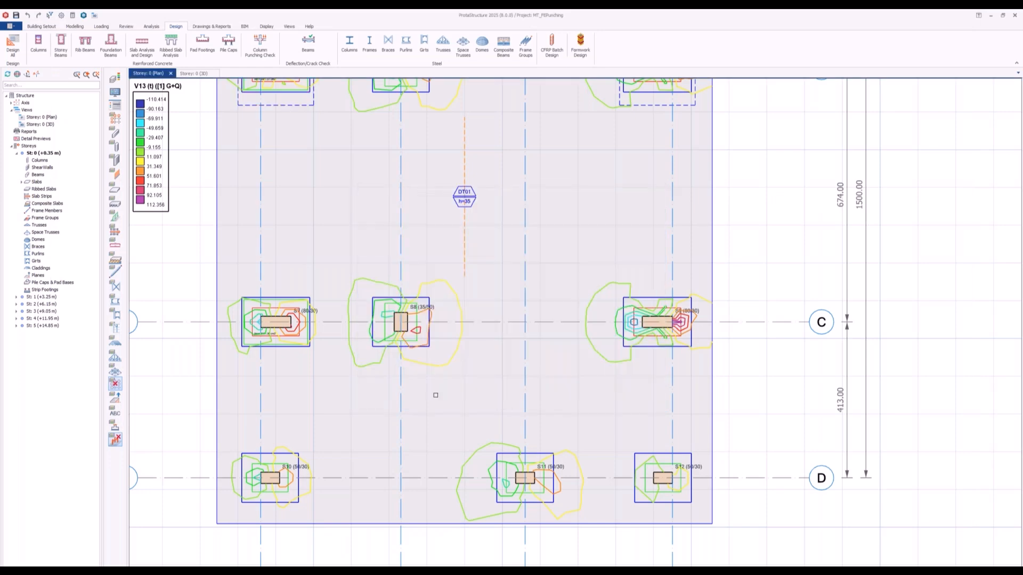
Step: Examine the punching perimeters against the V13 contour lines around columns S7 and S8, including S7's punching reinforcement label
scroll(260, 321, "up", 5)
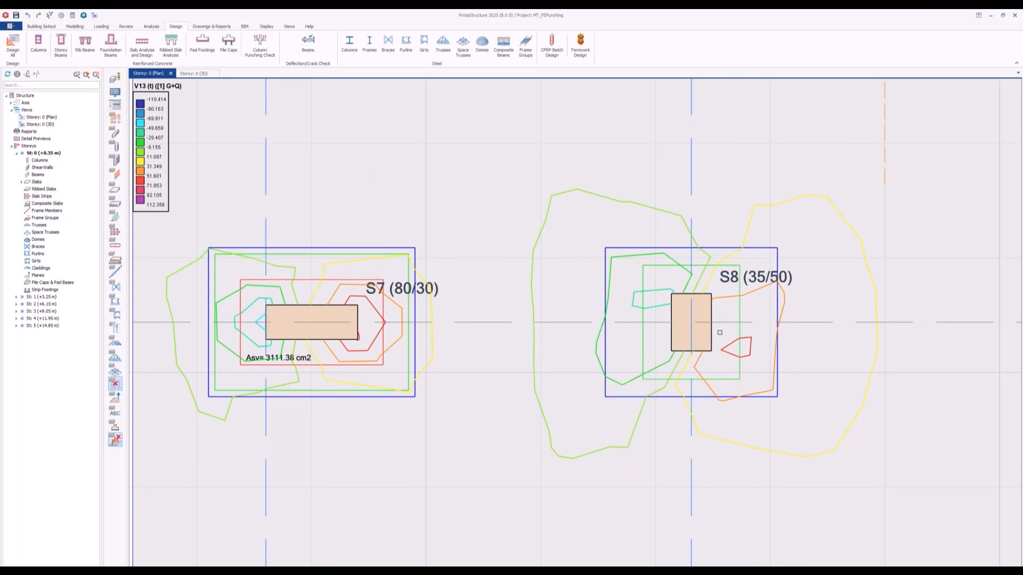
scroll(655, 280, "up", 3)
middle_click_drag(680, 293, 513, 289)
scroll(513, 268, "up", 3)
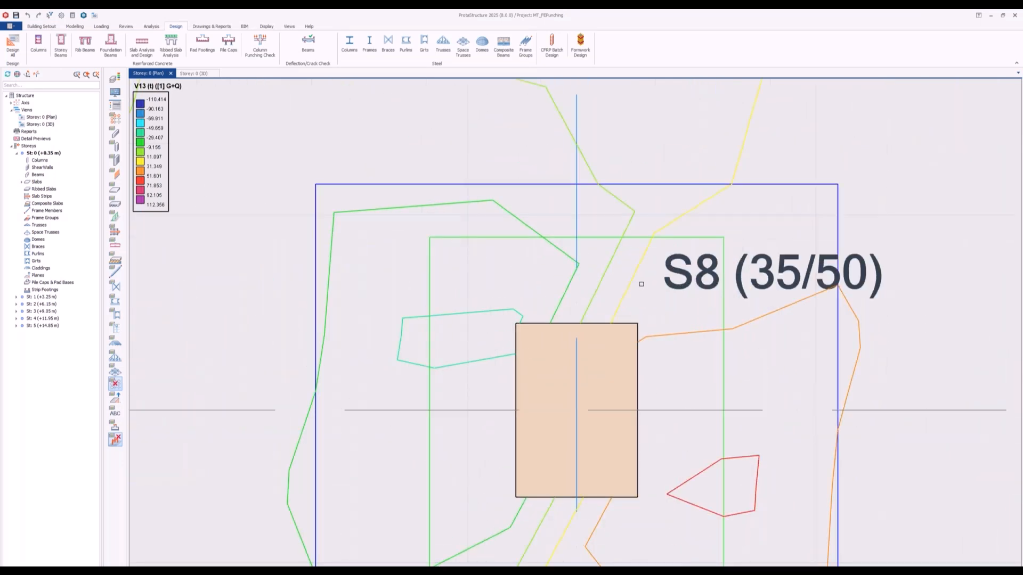
scroll(692, 378, "down", 3)
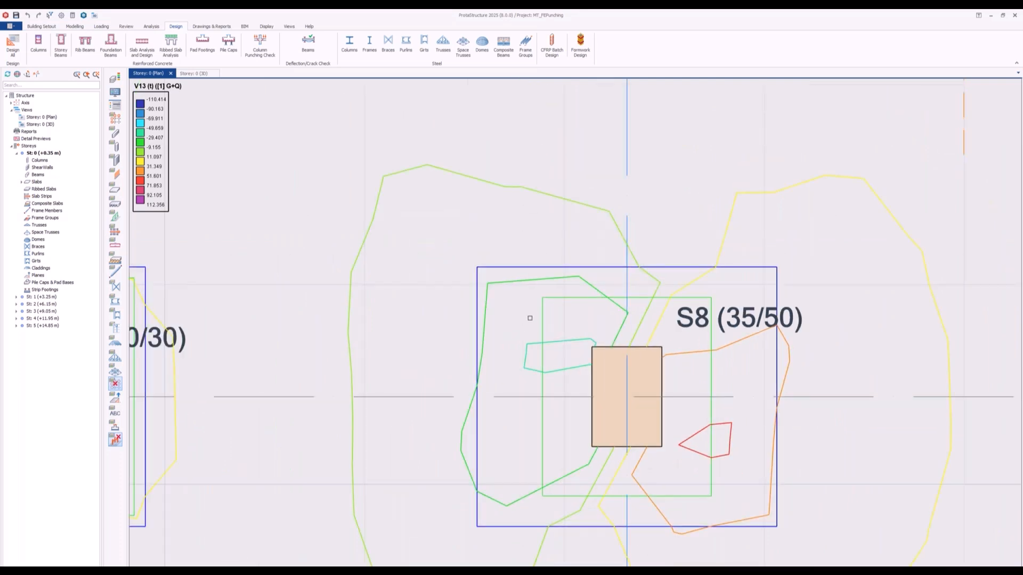
scroll(487, 424, "down", 3)
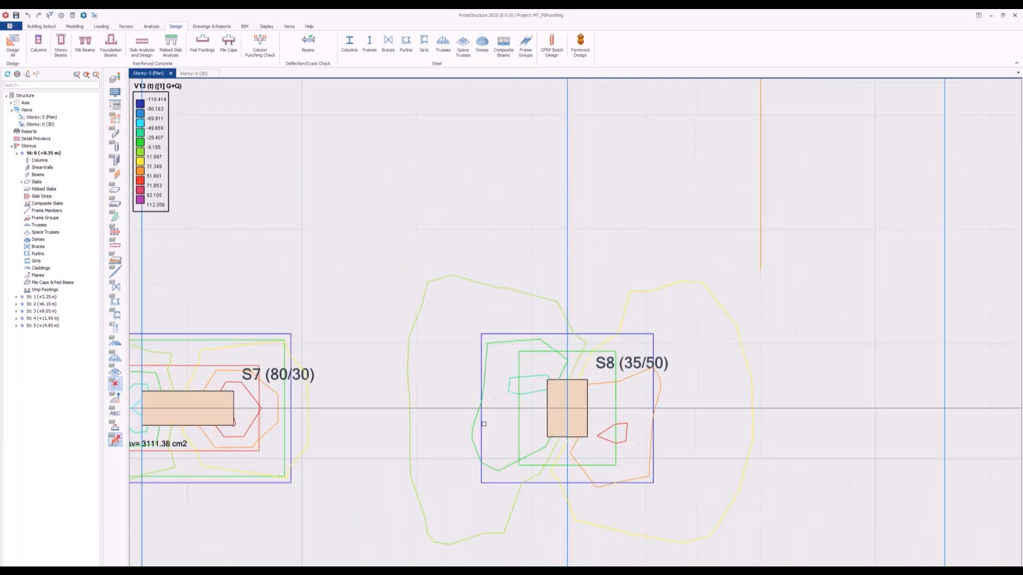
middle_click_drag(309, 412, 489, 391)
scroll(346, 345, "up", 2)
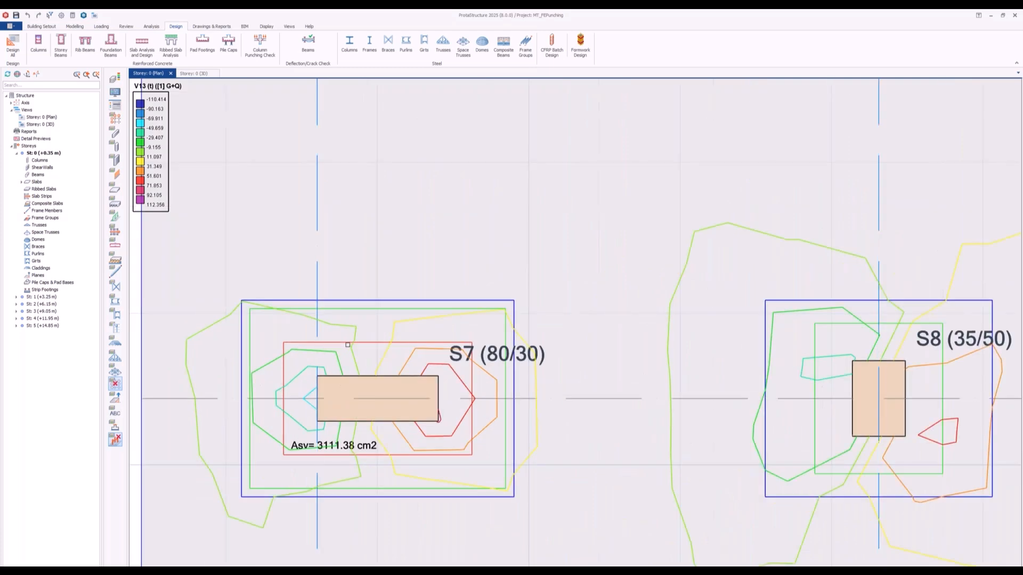
scroll(409, 354, "down", 5)
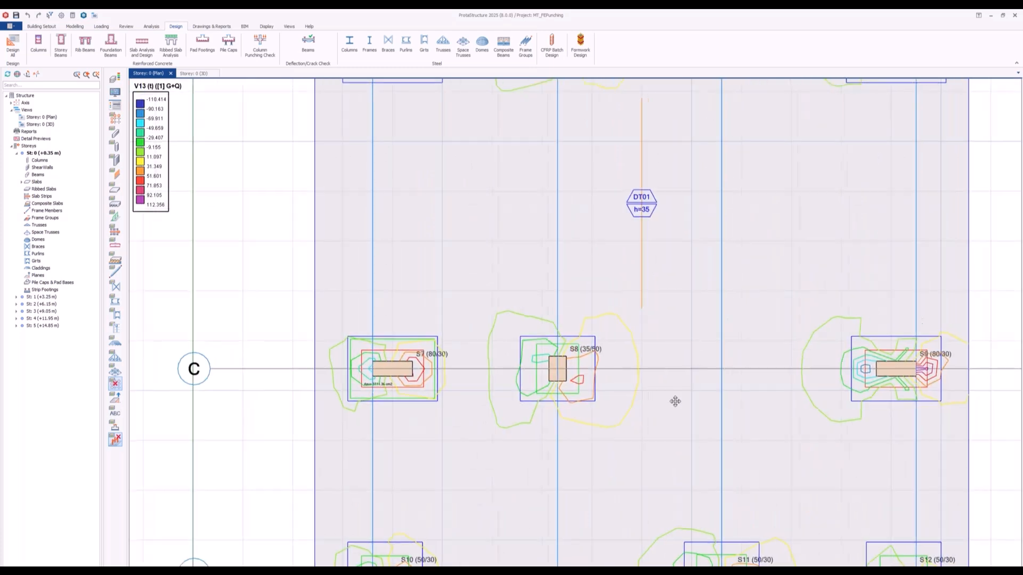
middle_click_drag(685, 403, 479, 349)
scroll(479, 349, "down", 3)
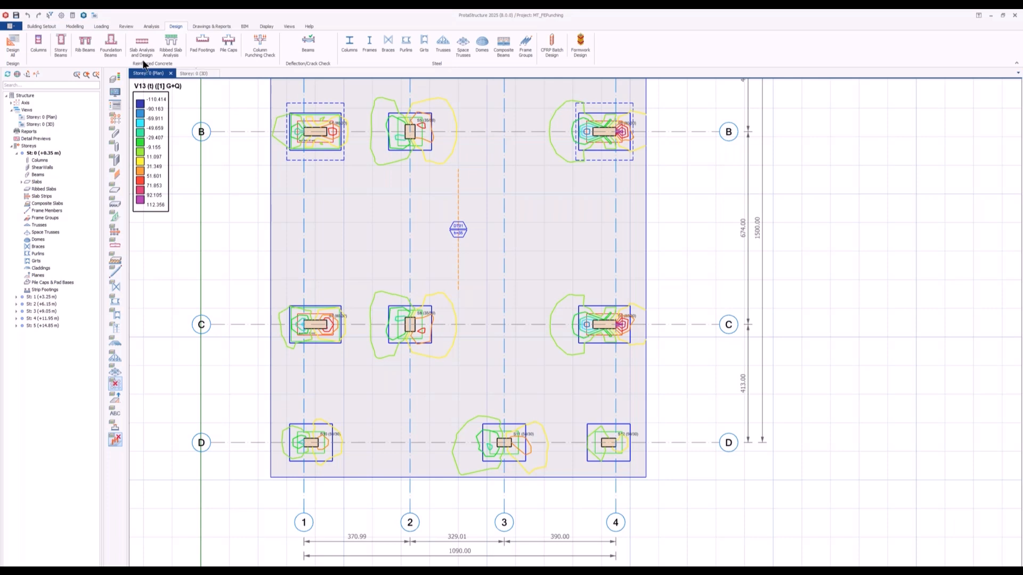
Step: Open the FE Foundation Model analytical view and turn off the thickness labels of the shell members
left_click(161, 24)
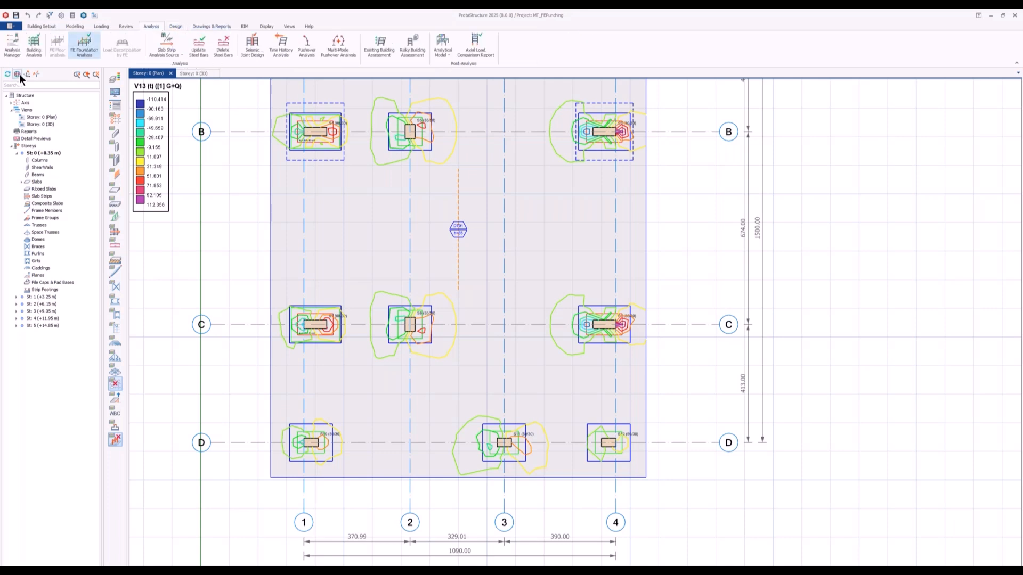
left_click(89, 50)
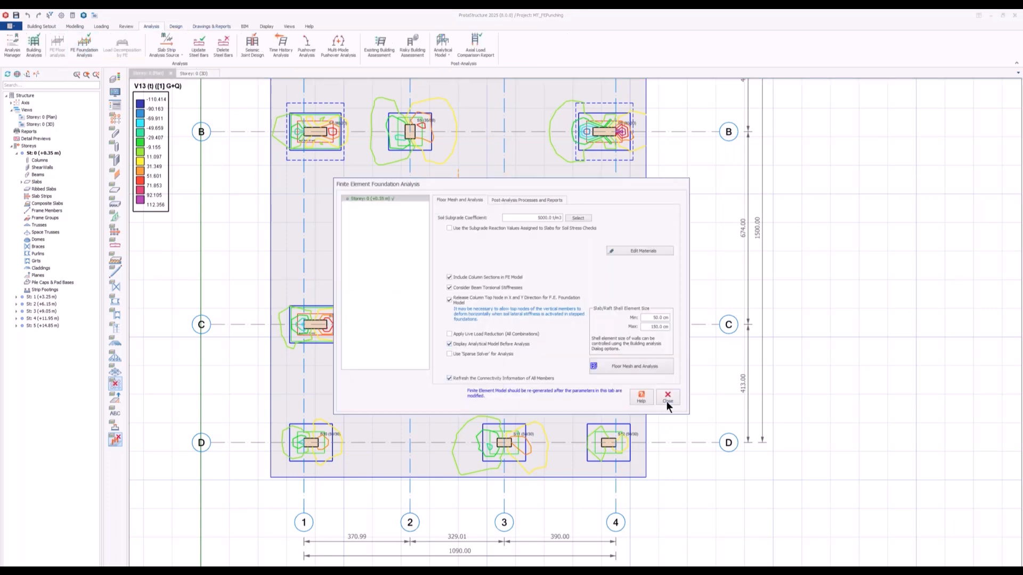
left_click(665, 399)
left_click(443, 58)
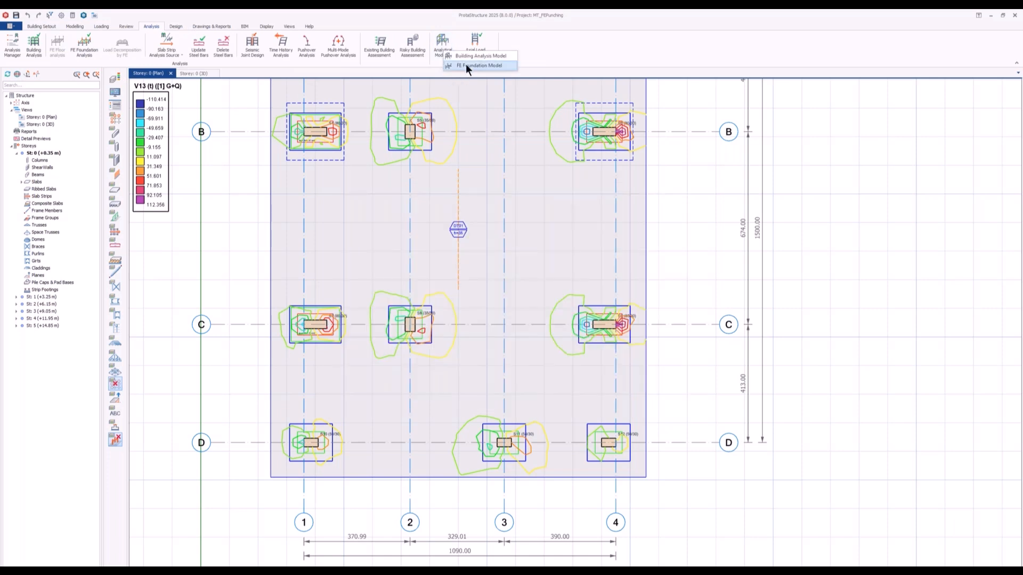
left_click(466, 65)
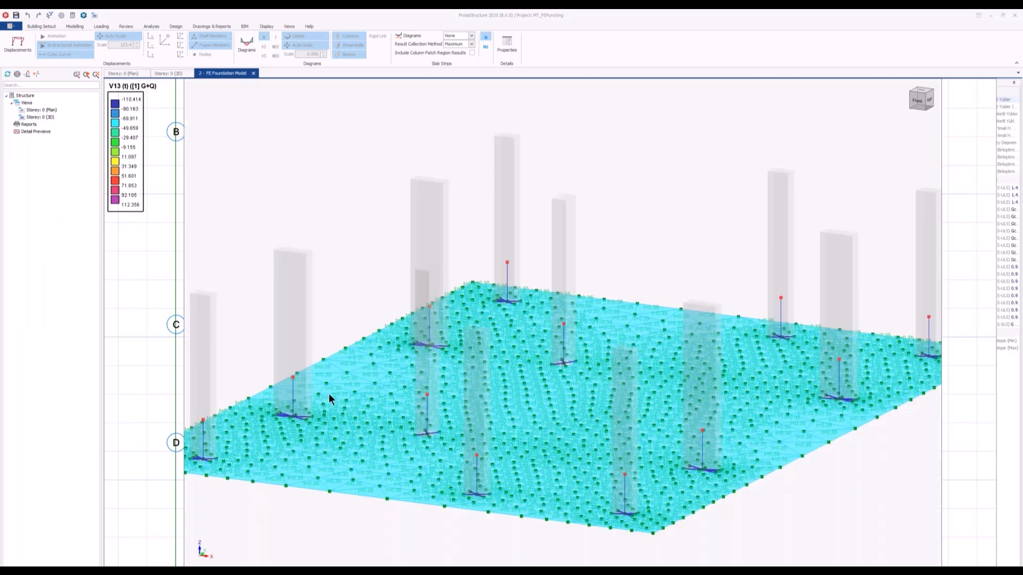
middle_click_drag(441, 343, 445, 378)
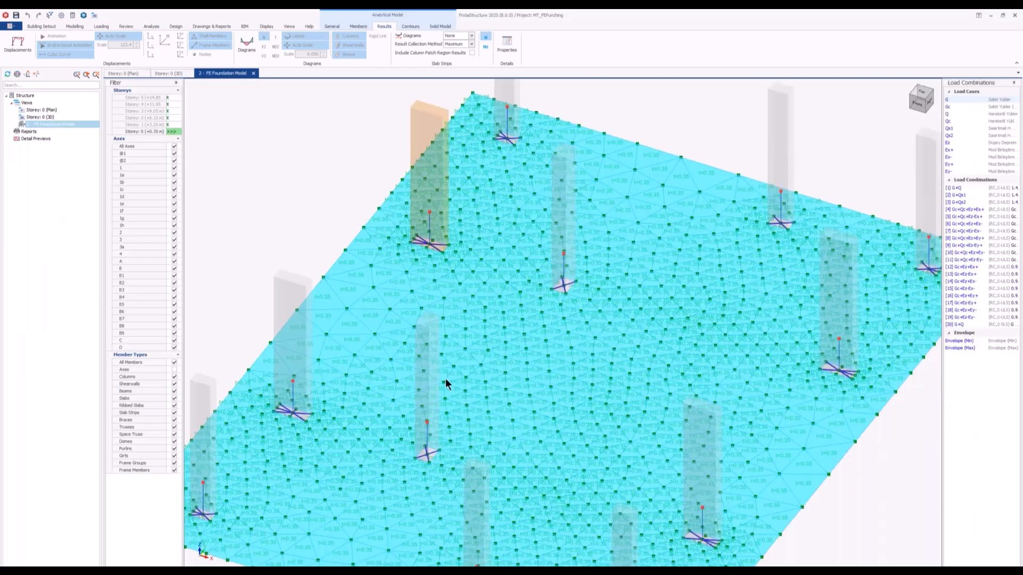
left_click(358, 26)
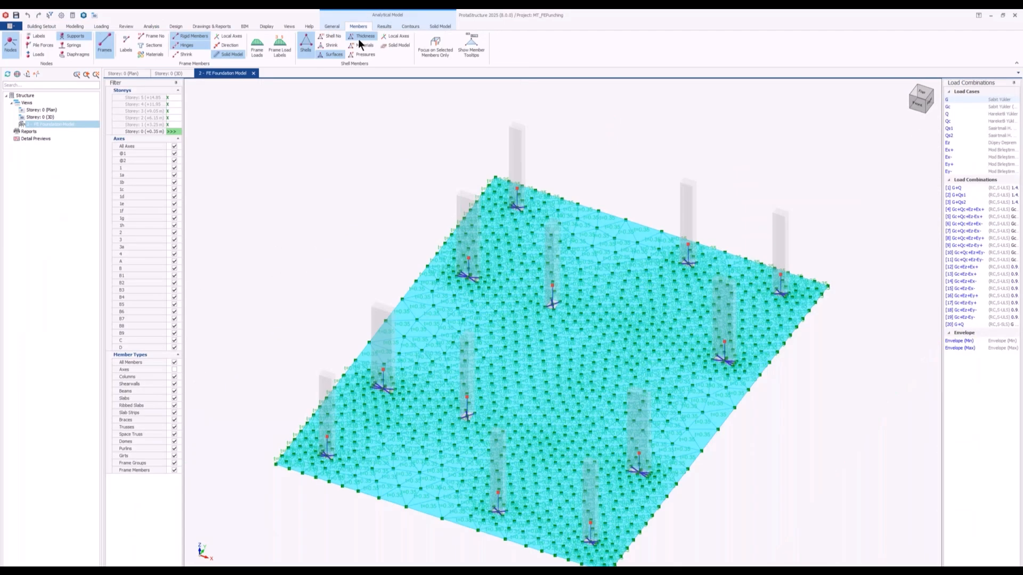
left_click(349, 38)
Step: Display the Asd1-Bot required bottom steel contours on the raft for load combination [1] G+Q
left_click(384, 26)
left_click(409, 26)
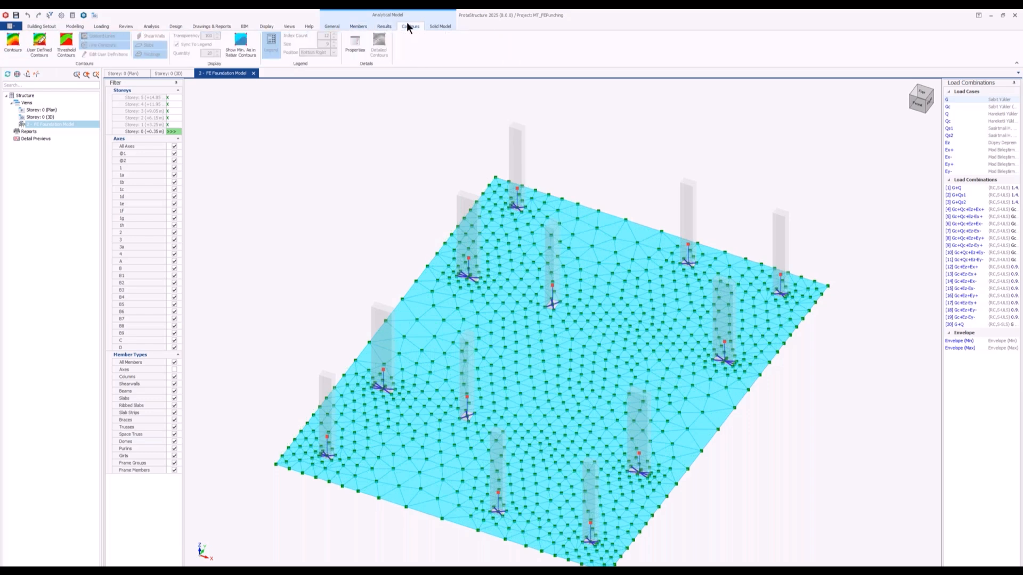
left_click(11, 43)
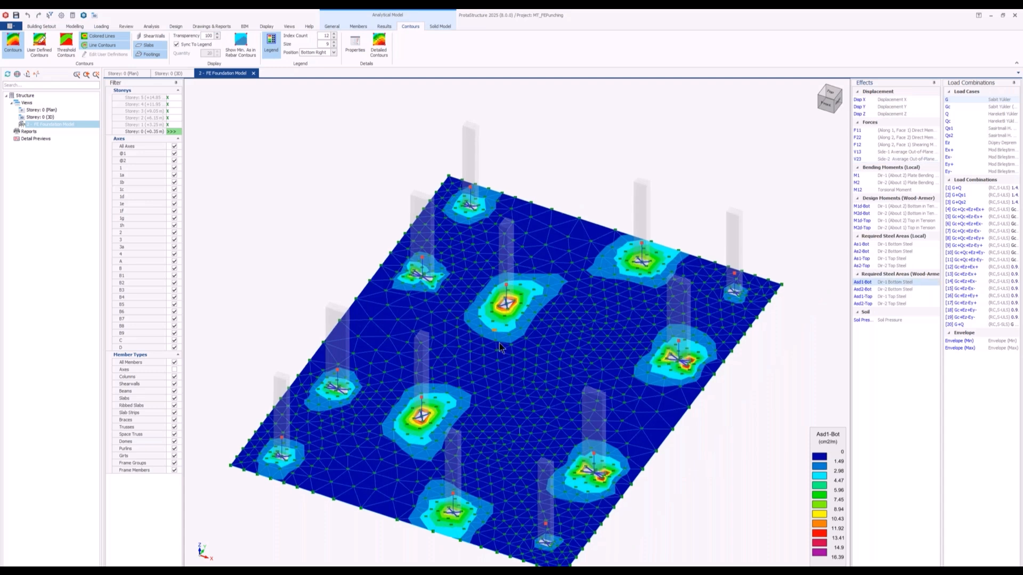
middle_click_drag(500, 343, 501, 386, "shift")
middle_click_drag(577, 424, 550, 378)
scroll(370, 155, "down", 2)
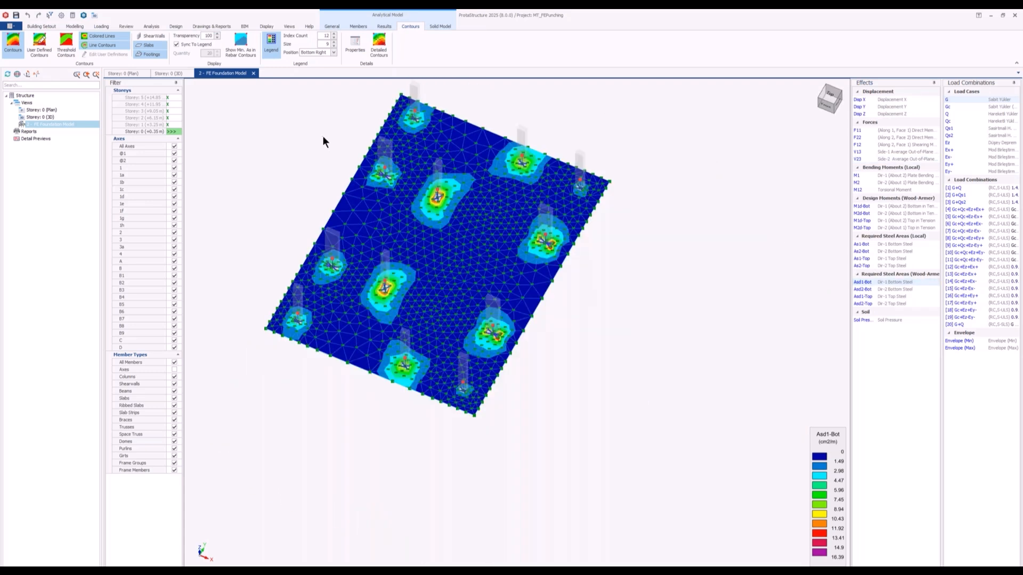
scroll(391, 210, "up", 2)
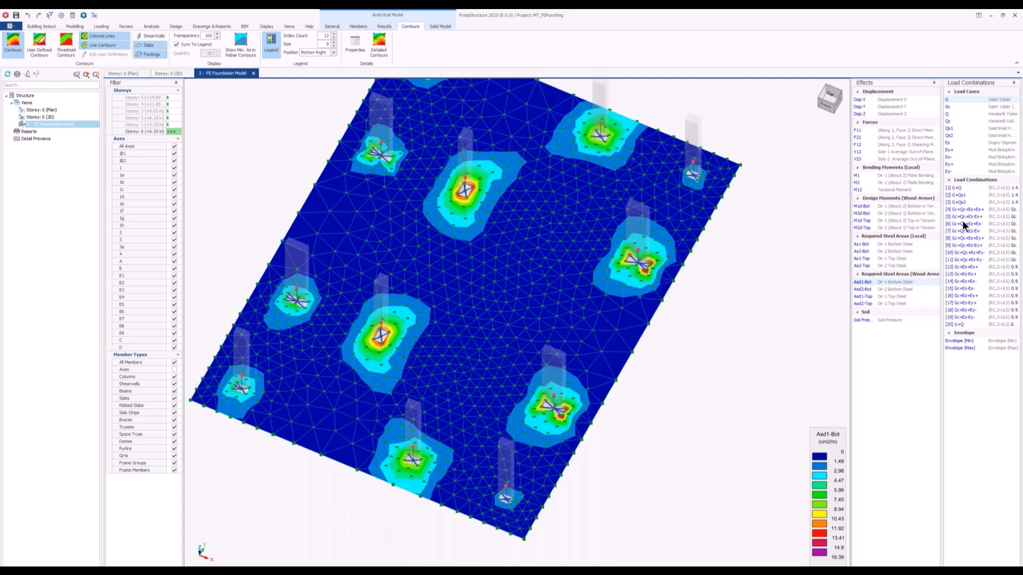
left_click(954, 187)
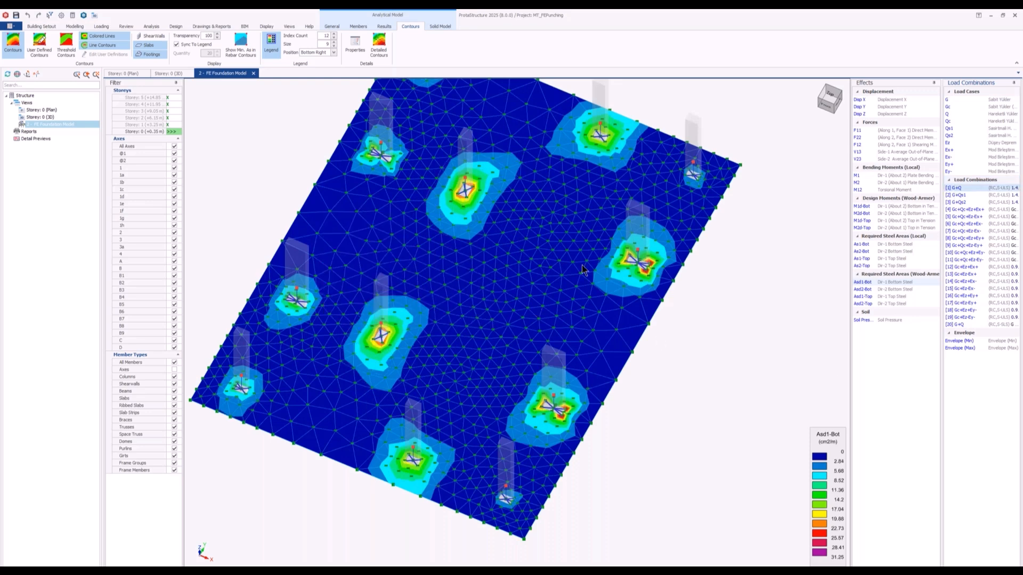
middle_click_drag(549, 275, 542, 325)
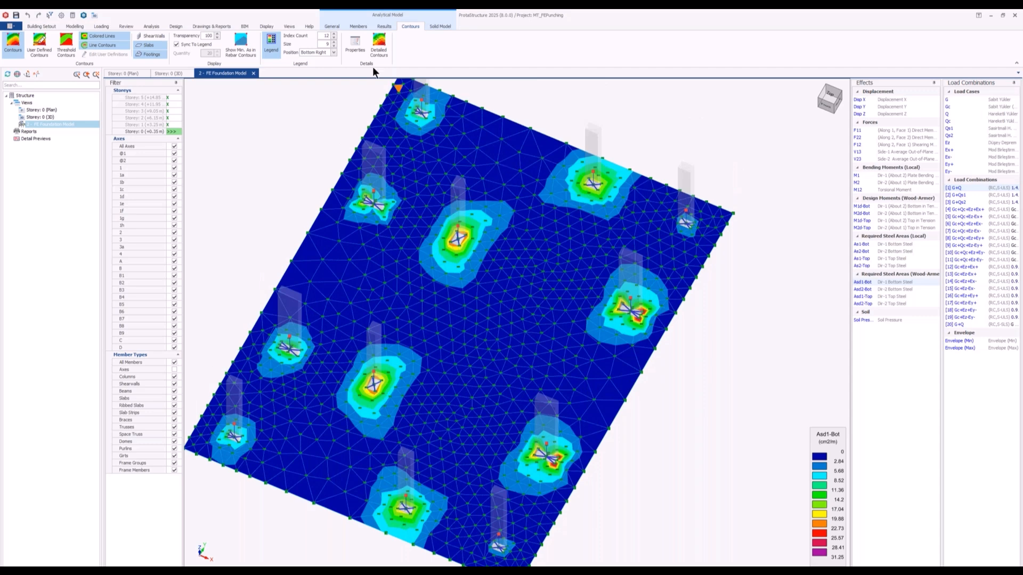
Step: Compare the Asd1-Bot contours with and without the minimum steel area included, leaving the minimum area option off
left_click(244, 44)
left_click(241, 50)
mouse_move(462, 350)
left_click(239, 44)
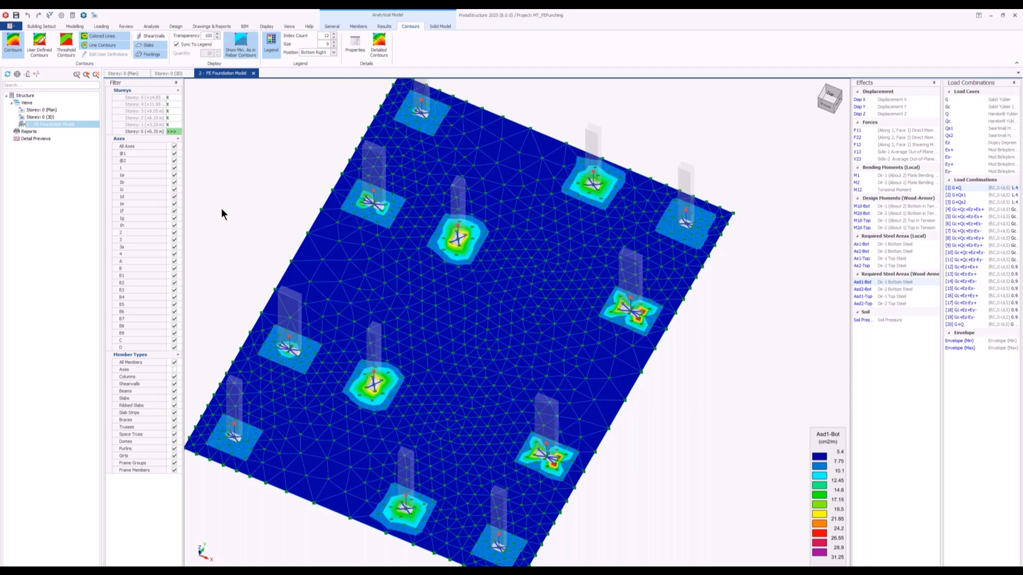
left_click(235, 38)
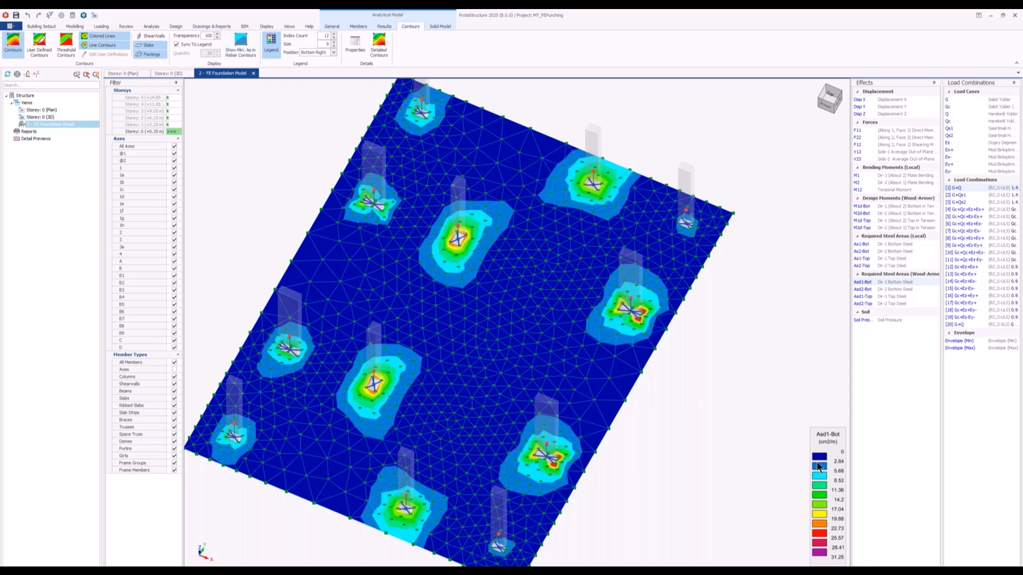
Step: Enlarge the Asd1-Bot contour legend so its colour boxes and values are several times bigger
left_click(334, 41)
left_click(333, 42)
left_click(334, 41)
left_click(334, 41)
left_click(333, 42)
left_click(333, 41)
left_click(334, 41)
left_click(334, 42)
left_click(333, 35)
left_click(333, 35)
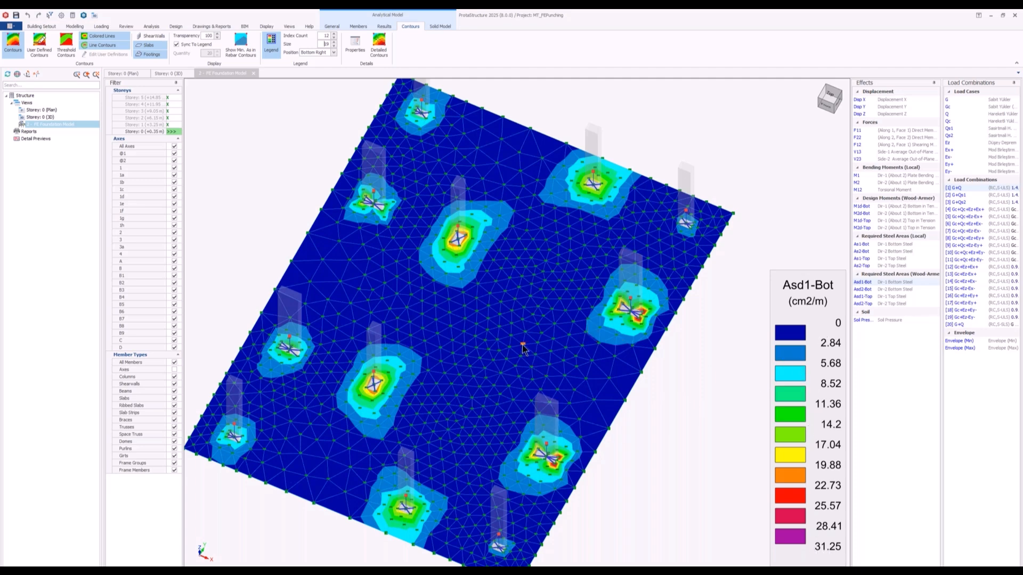
Step: Compare the raft's Asd1-Bot contours with and without minimum steel area again, leaving the minimum area included
left_click(242, 47)
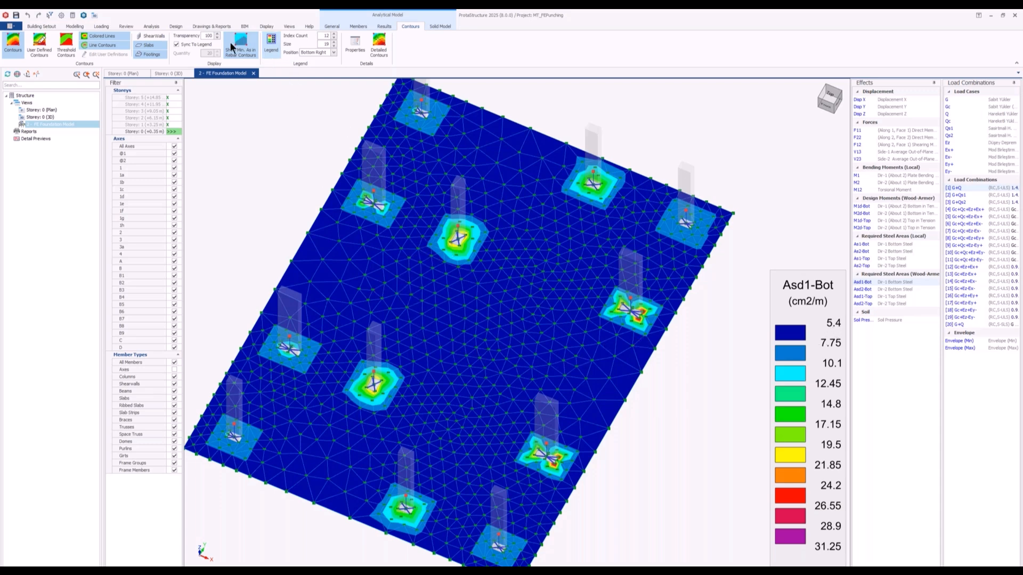
left_click(243, 47)
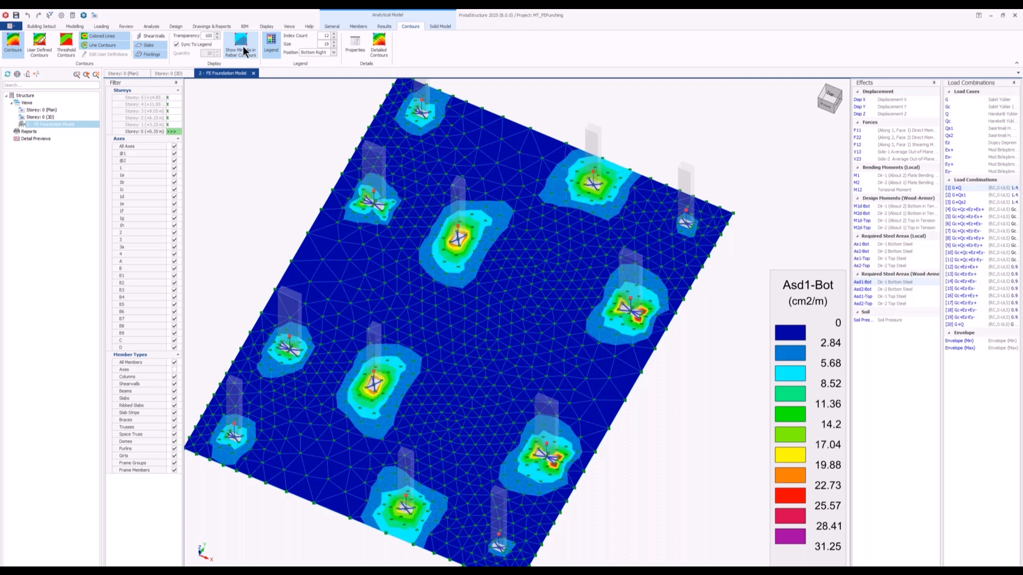
mouse_move(384, 307)
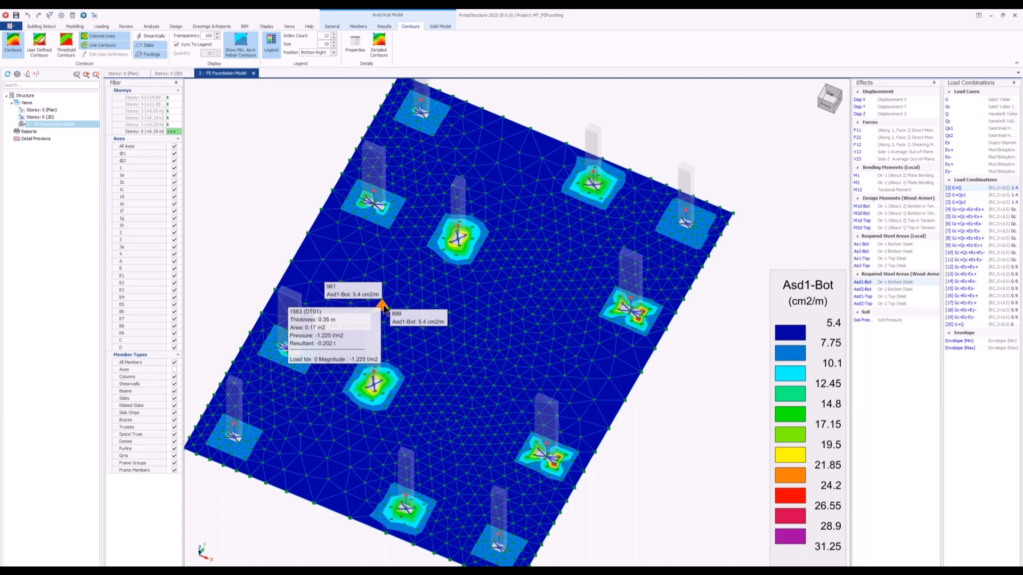
middle_click_drag(488, 355, 476, 308)
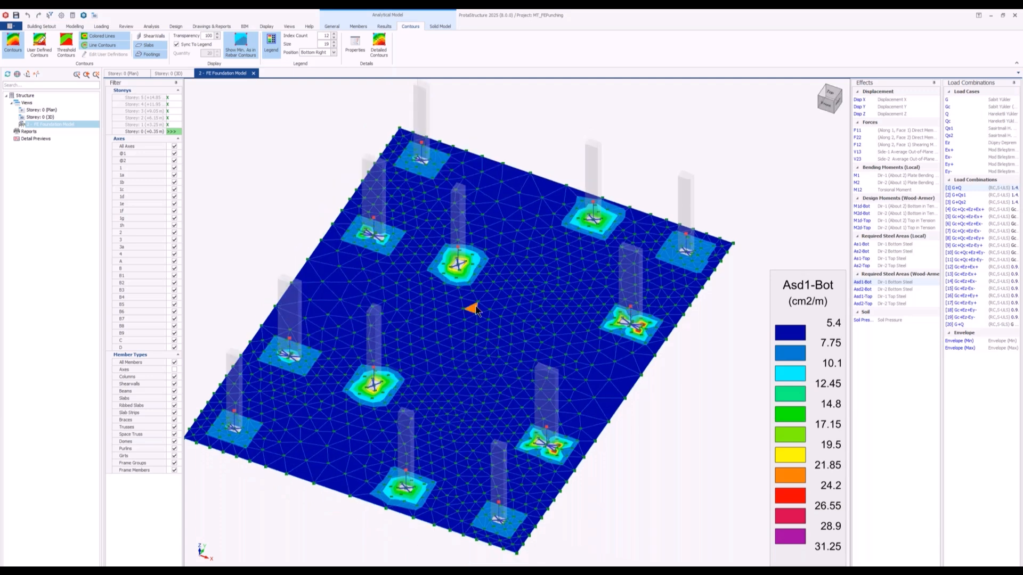
Step: Close the FE Foundation Model view and open the Assessment_model_1 project
left_click(253, 73)
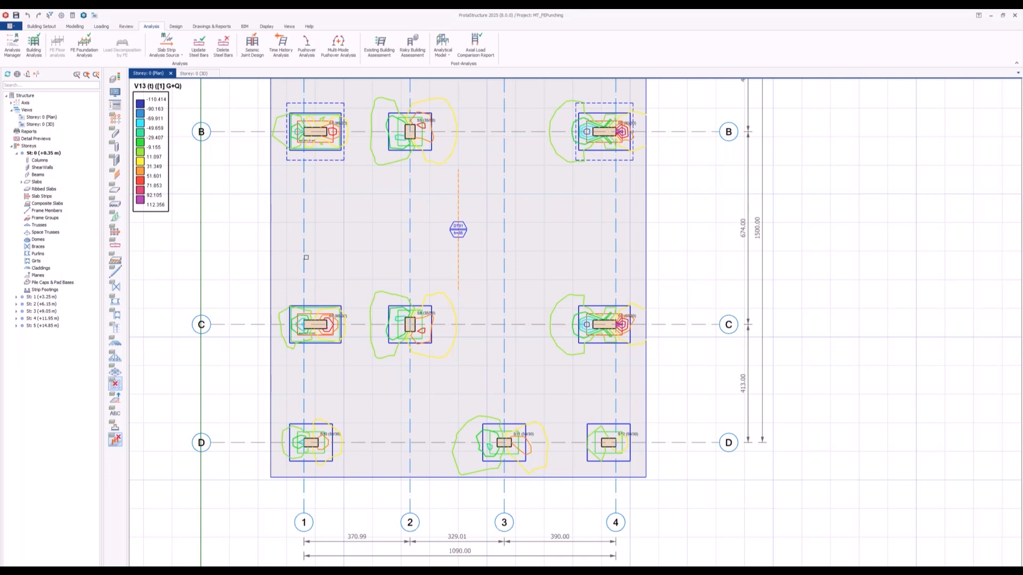
left_click(52, 26)
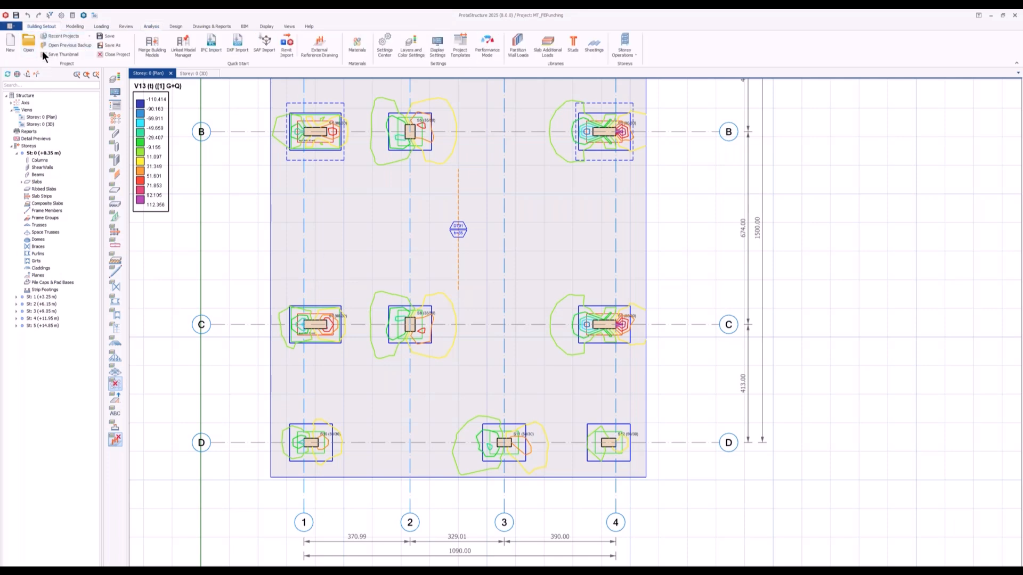
left_click(29, 43)
left_click(529, 329)
left_click(335, 272)
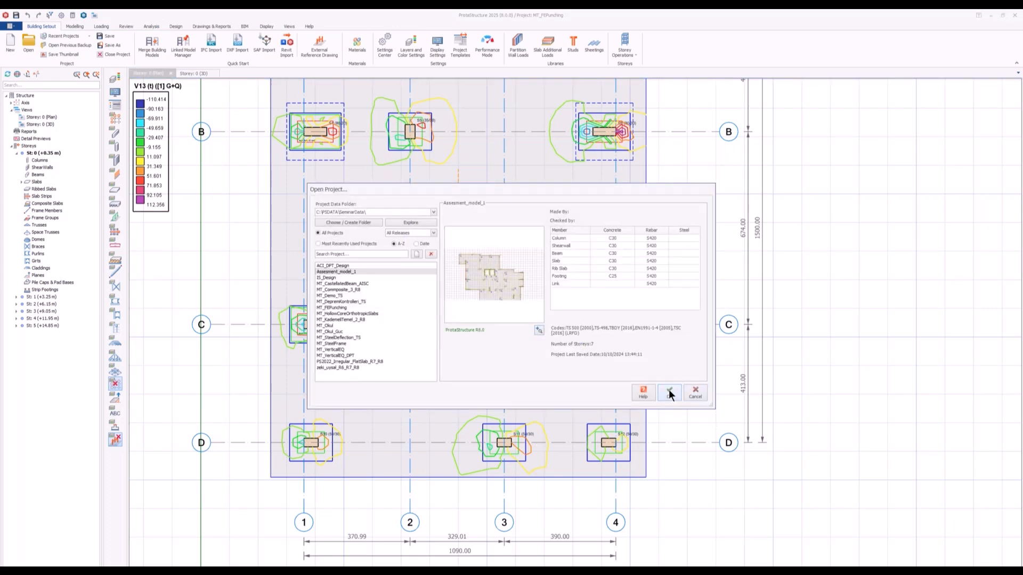
left_click(669, 392)
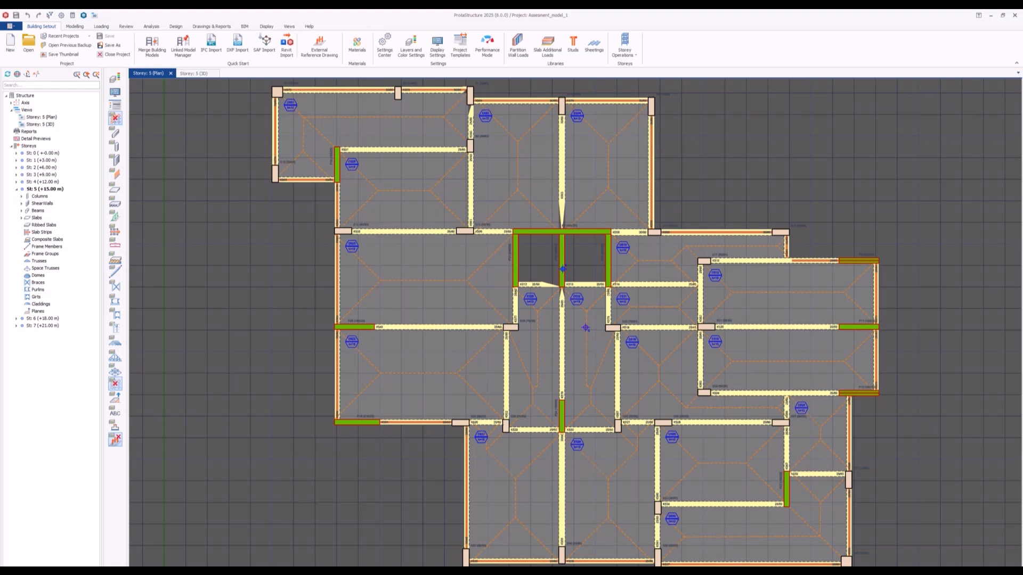
Step: Open the Time History Analysis analytical model view of the building
left_click(152, 27)
left_click(442, 47)
left_click(475, 87)
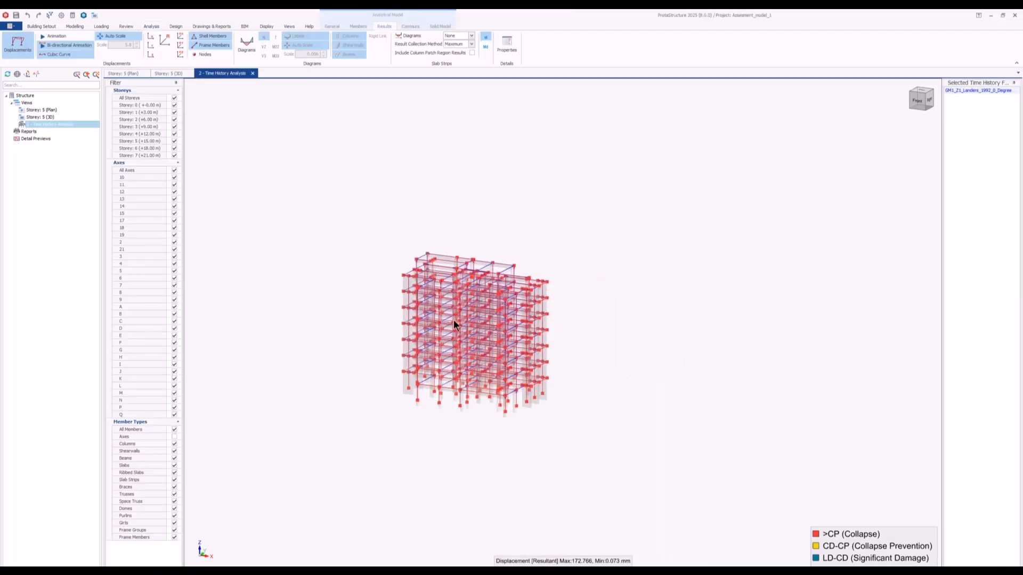
mouse_move(739, 408)
middle_mouse_down()
mouse_move(738, 422)
mouse_move(724, 401)
middle_mouse_up()
scroll(542, 388, "up", 3)
scroll(464, 377, "down", 3)
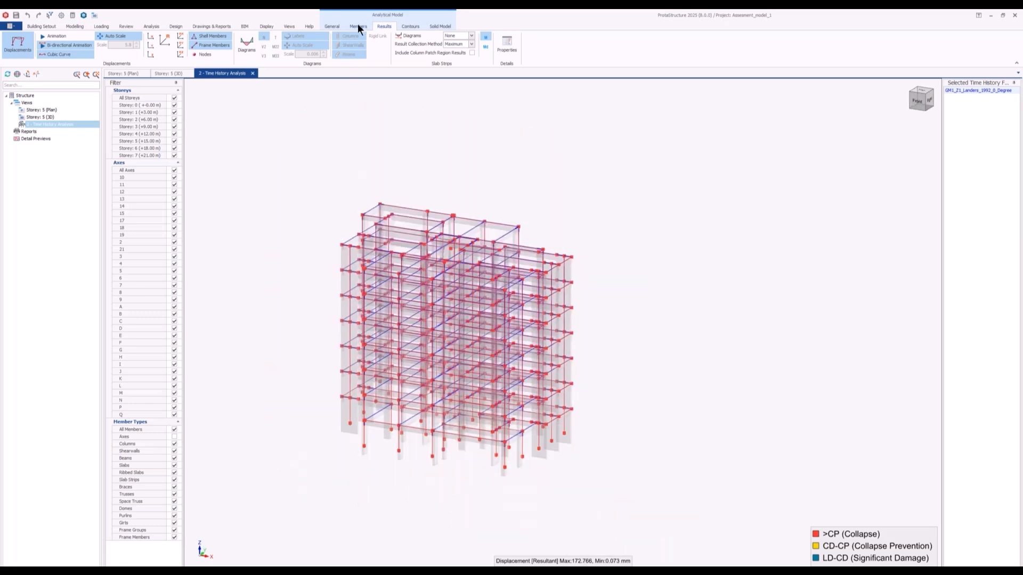
Step: Turn off orthogonal projection so the time history model is shown in perspective, and return to the result display options
left_click(359, 24)
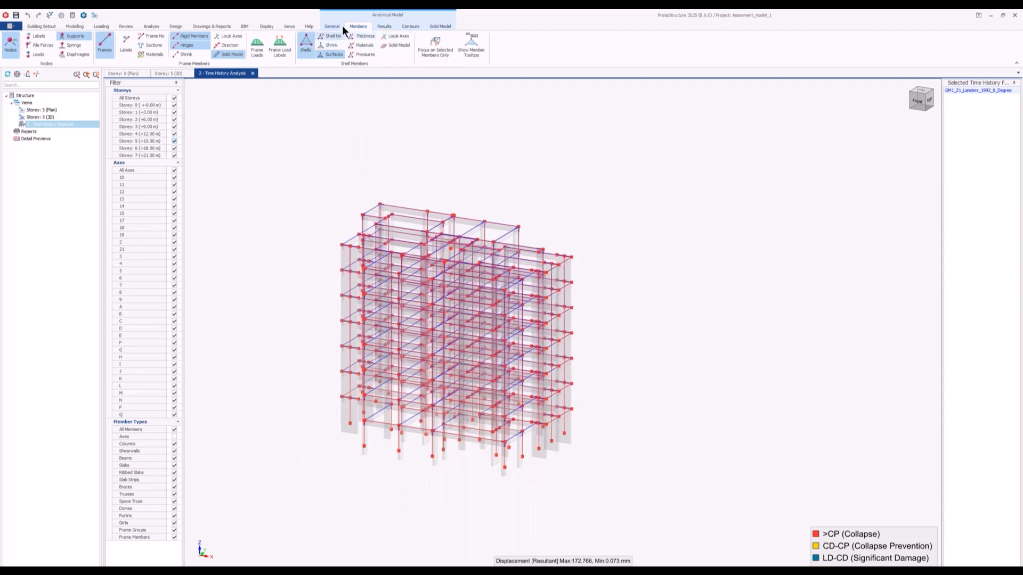
scroll(116, 59, "up", 1)
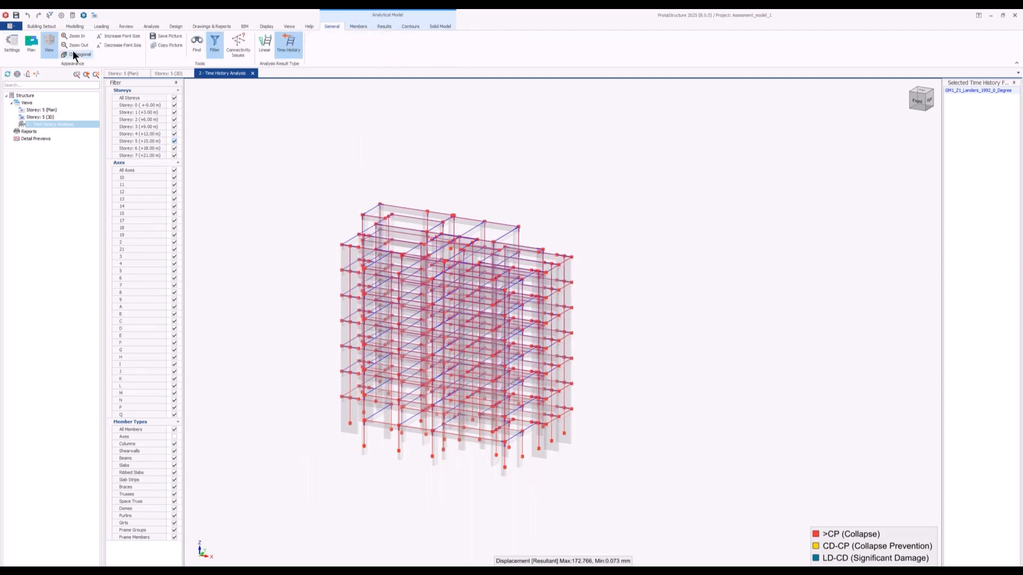
left_click(74, 54)
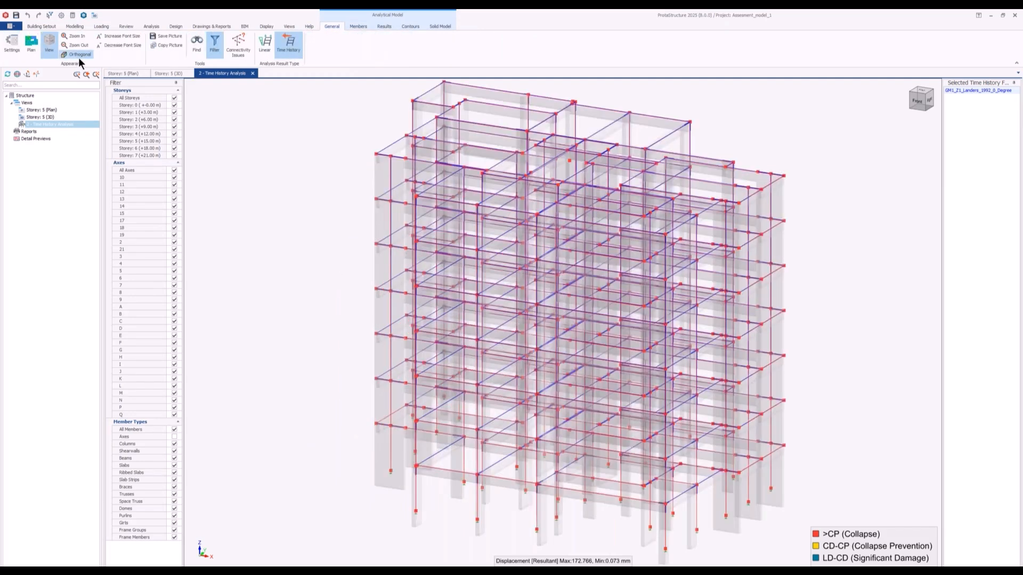
scroll(456, 226, "down", 2)
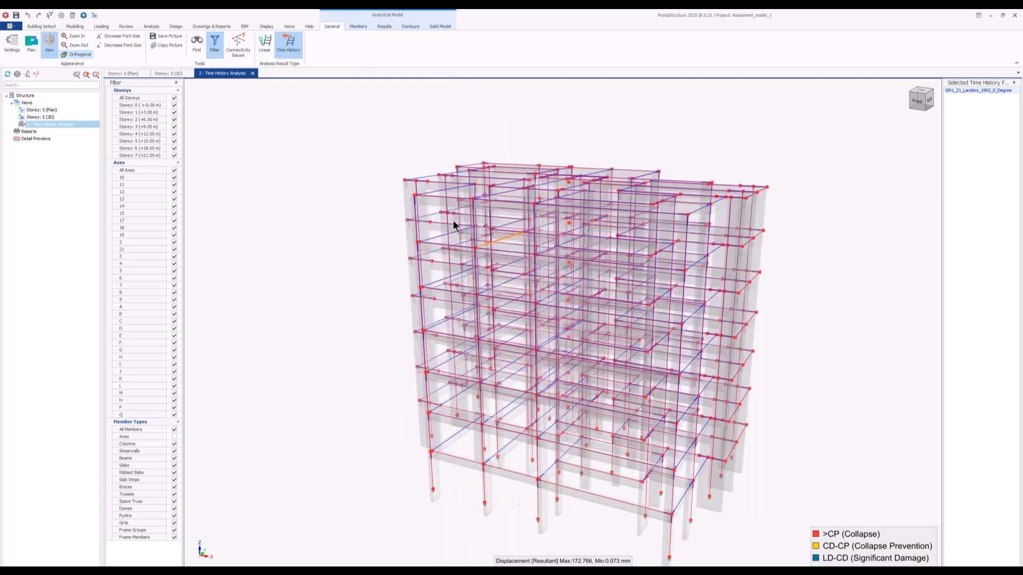
mouse_move(469, 257)
middle_mouse_down()
mouse_move(482, 271)
mouse_move(474, 250)
middle_mouse_up()
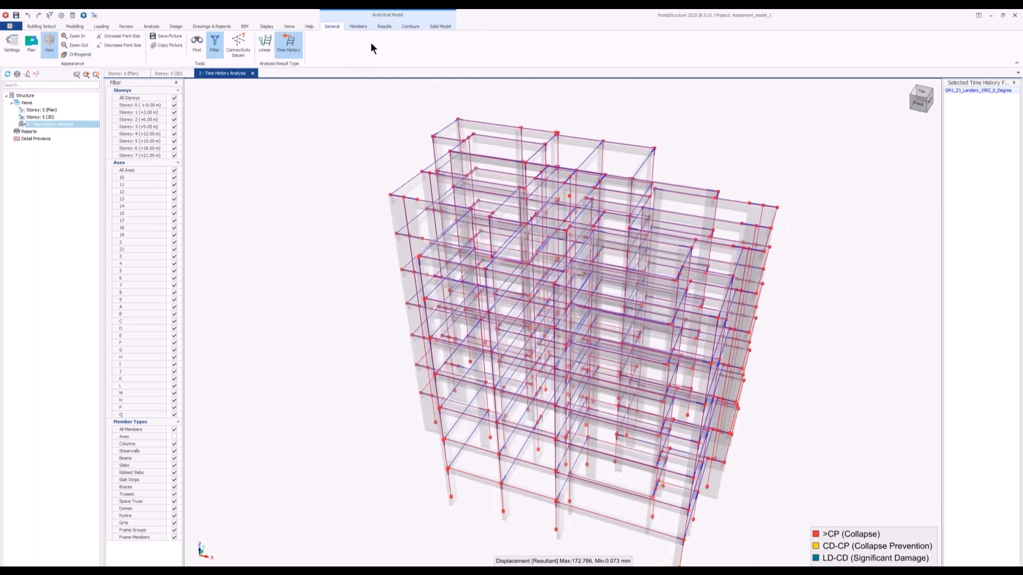
left_click(388, 25)
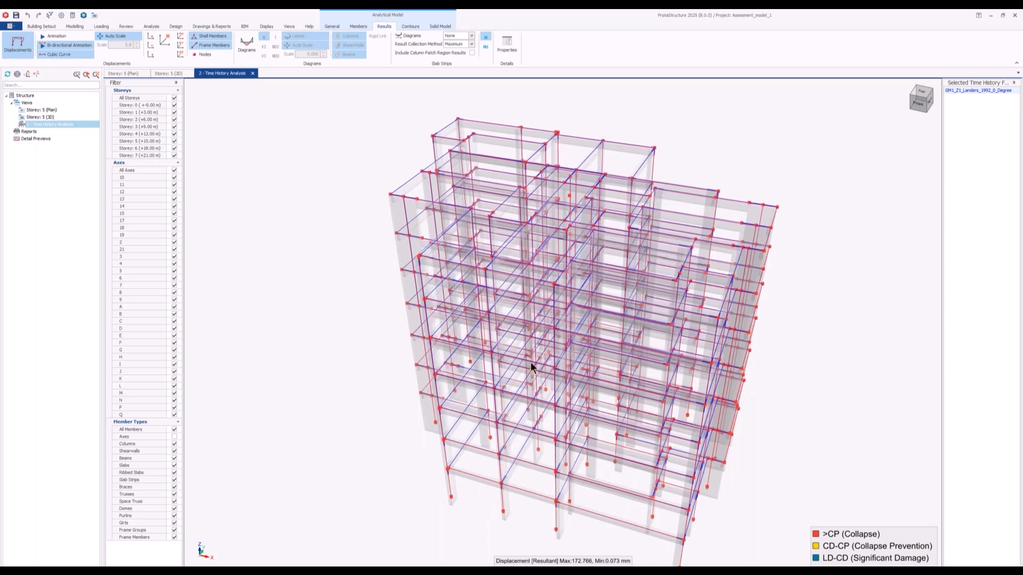
middle_click_drag(531, 362, 428, 329)
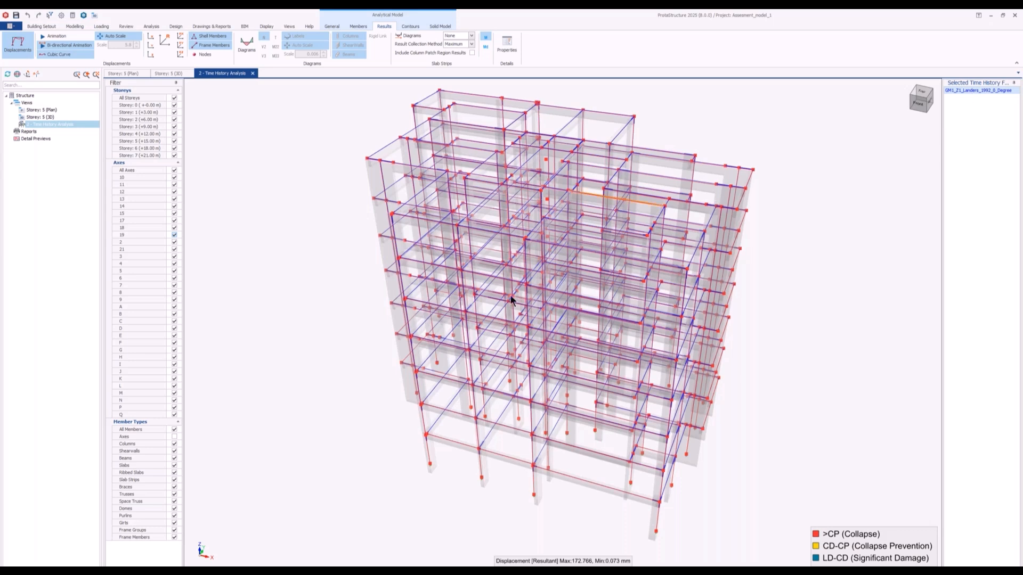
Step: Play the time history displacement animation with automatic scaling and place its animation control clear of the filter list
left_click(56, 35)
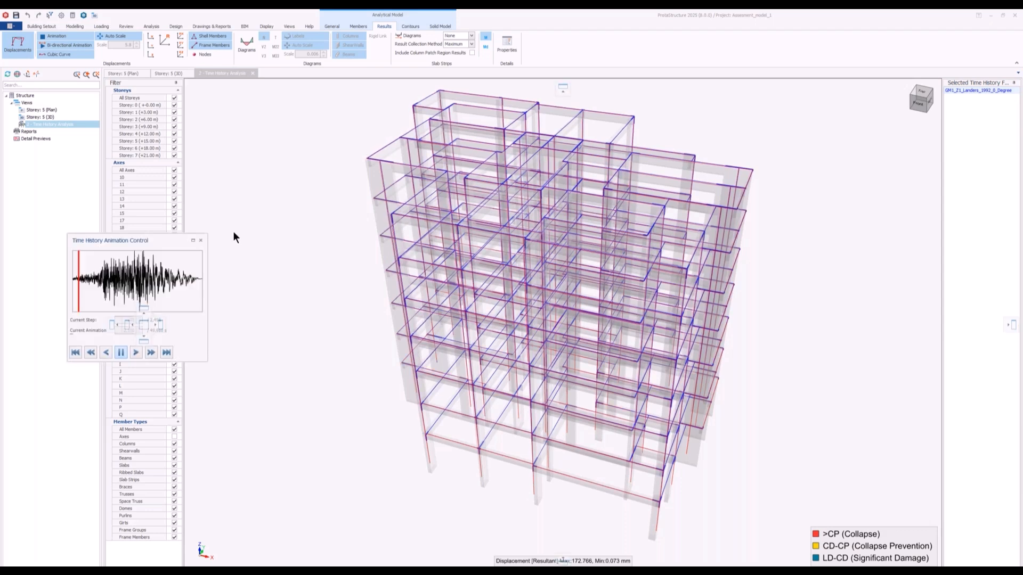
left_click_drag(159, 240, 297, 136)
left_click(340, 137)
left_click(59, 36)
left_click(61, 36)
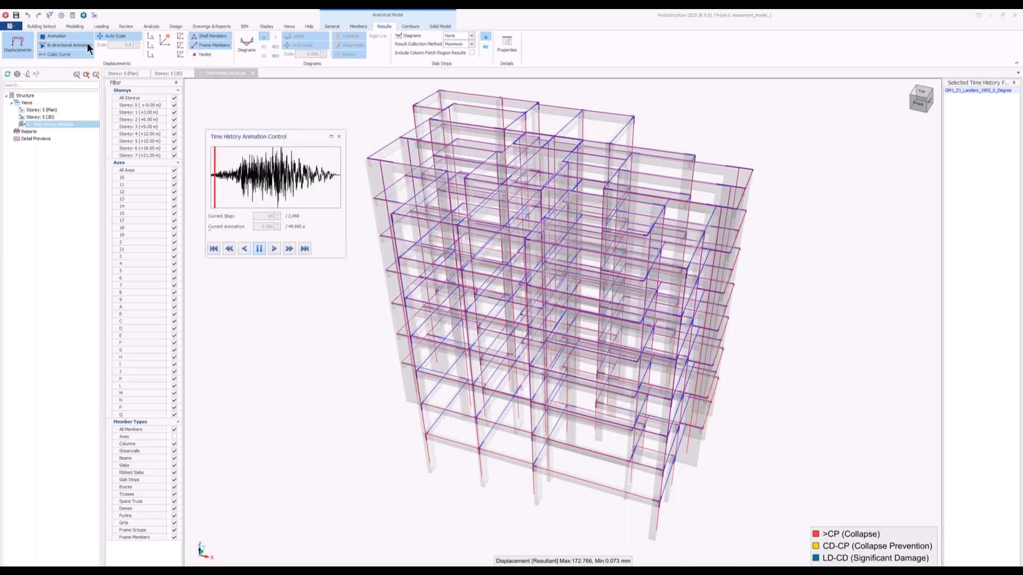
Step: Turn off automatic displacement scaling, set the scale to 10.0 and restart the time history animation
left_click(60, 35)
double_click(118, 44)
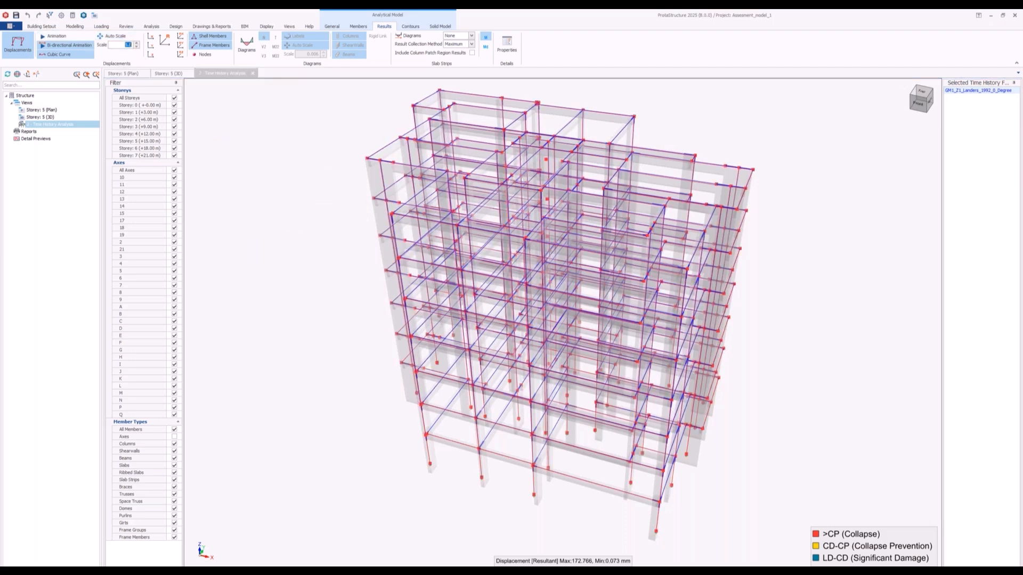
type("10.0")
key("Return")
left_click(50, 35)
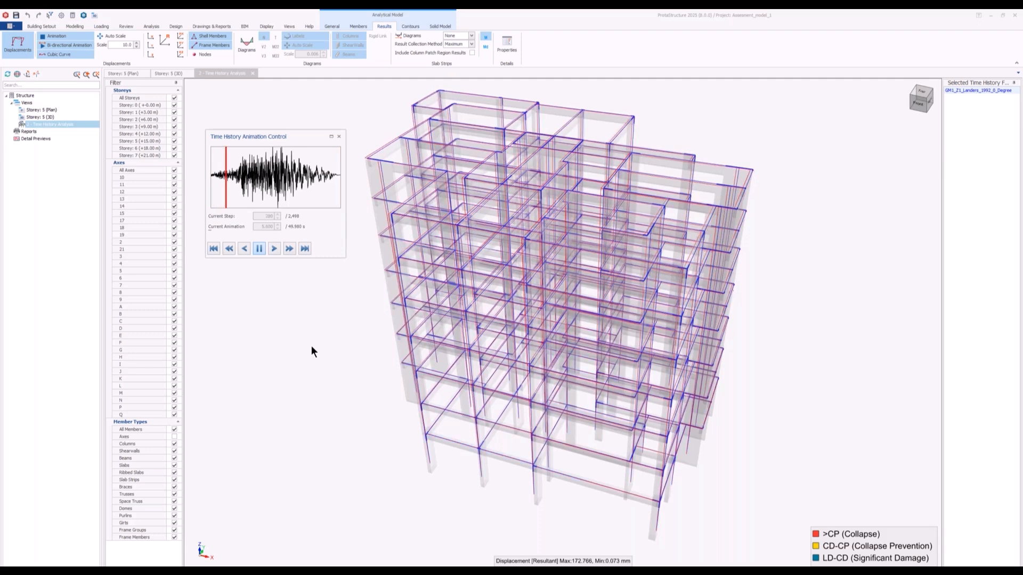
Step: Examine the member damage levels from different angles during the time history animation, and close the animation and its view
middle_click_drag(325, 324, 311, 417)
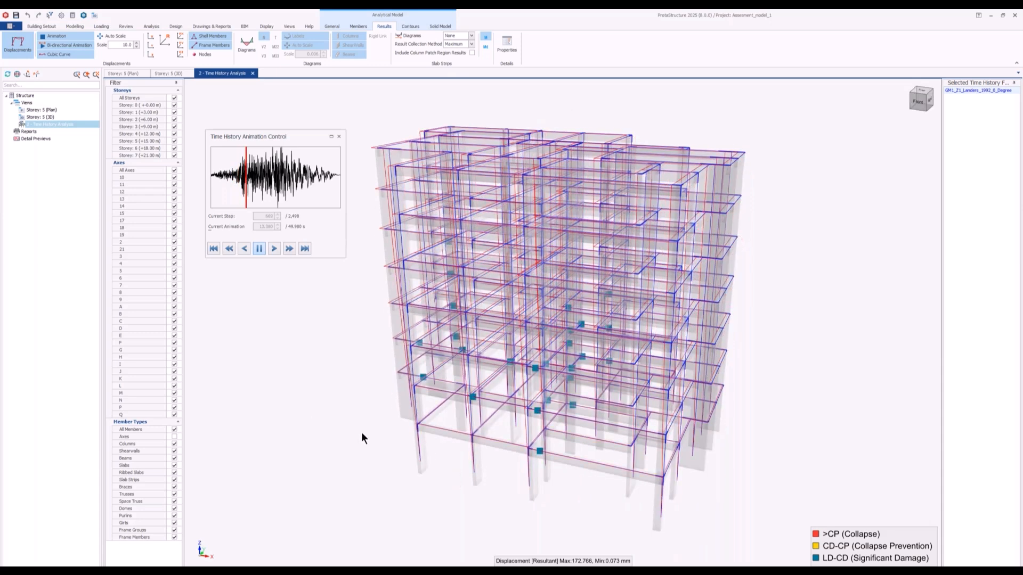
middle_click_drag(361, 438, 342, 446)
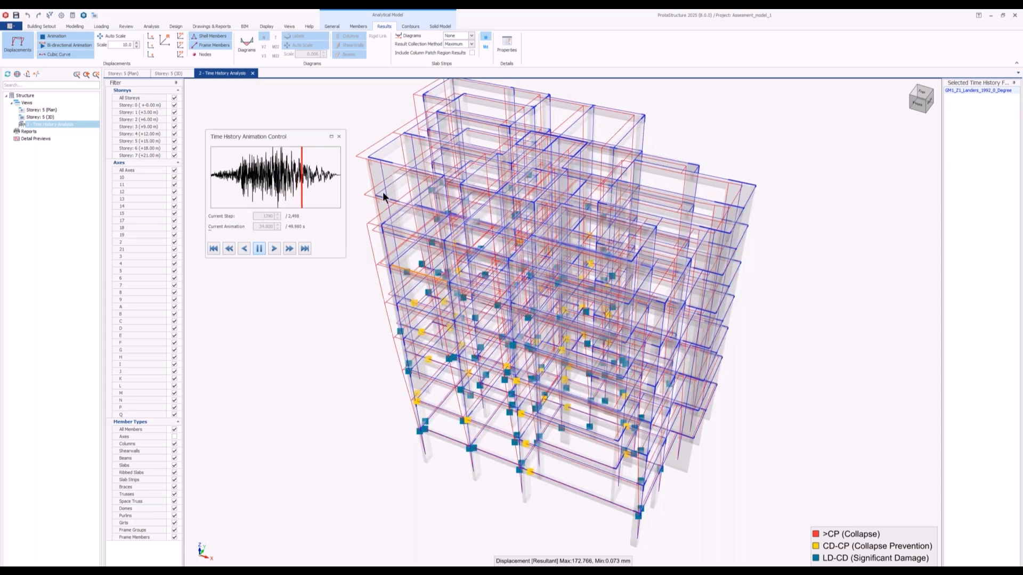
left_click(339, 136)
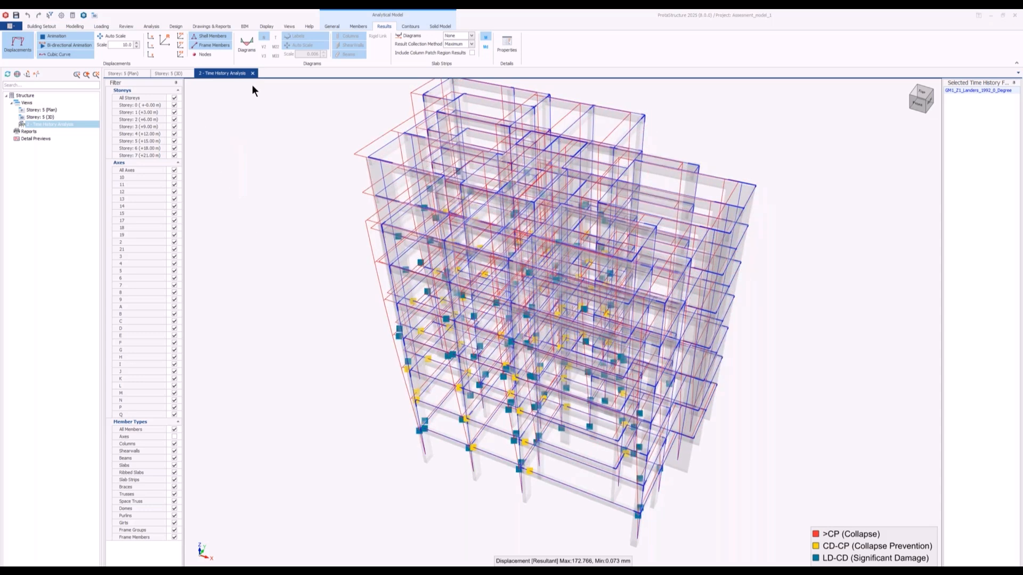
left_click(252, 73)
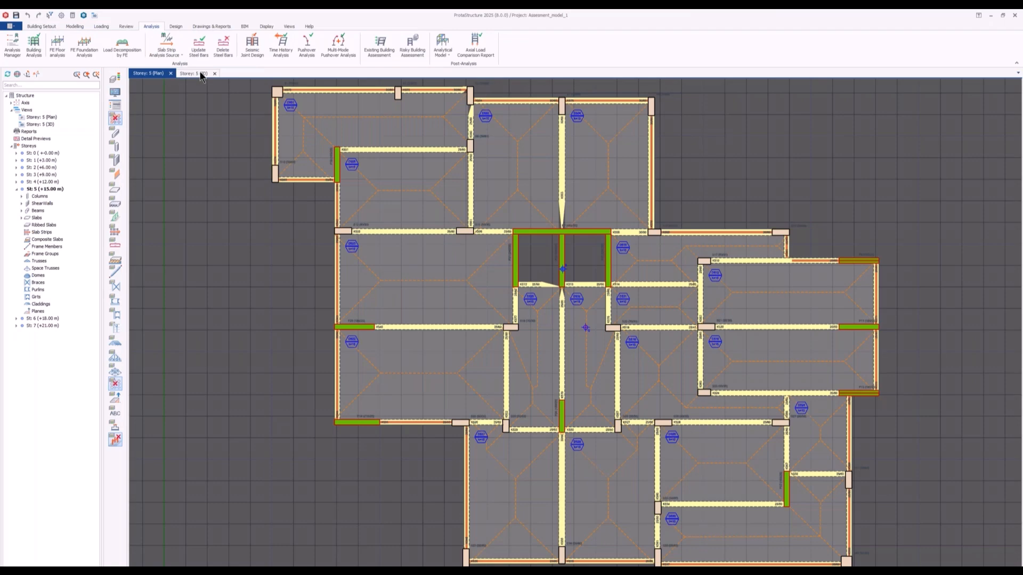
Step: Open the Pushover Analysis analytical model view of the building
left_click(201, 74)
middle_click_drag(628, 255, 646, 334)
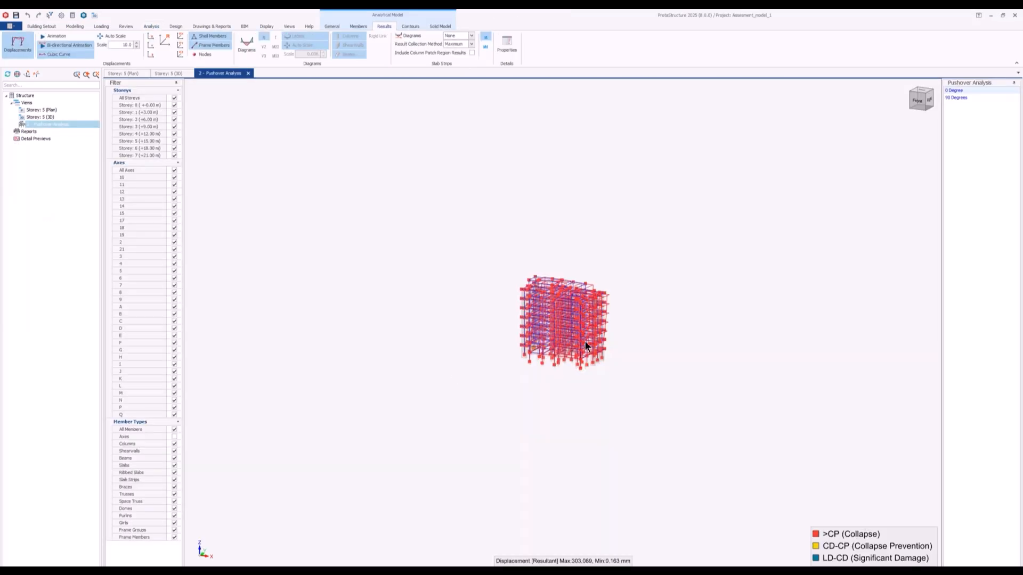
scroll(585, 341, "up", 6)
Step: Play the 0 Degree pushover animation, examine how member damage develops along the capacity curve, and close the view
left_click(48, 36)
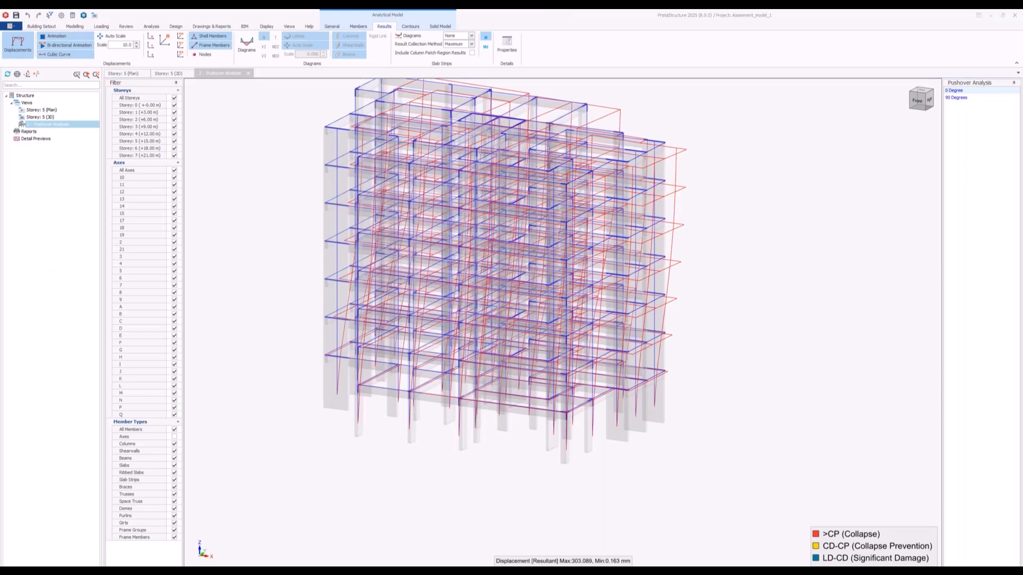
left_click_drag(1, 137, 256, 105)
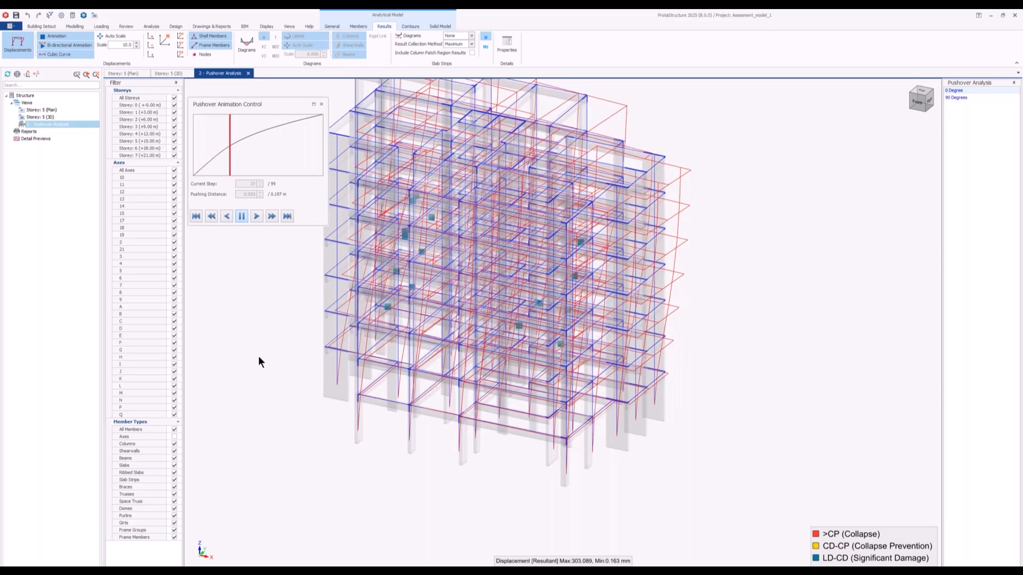
middle_click_drag(283, 386, 312, 388)
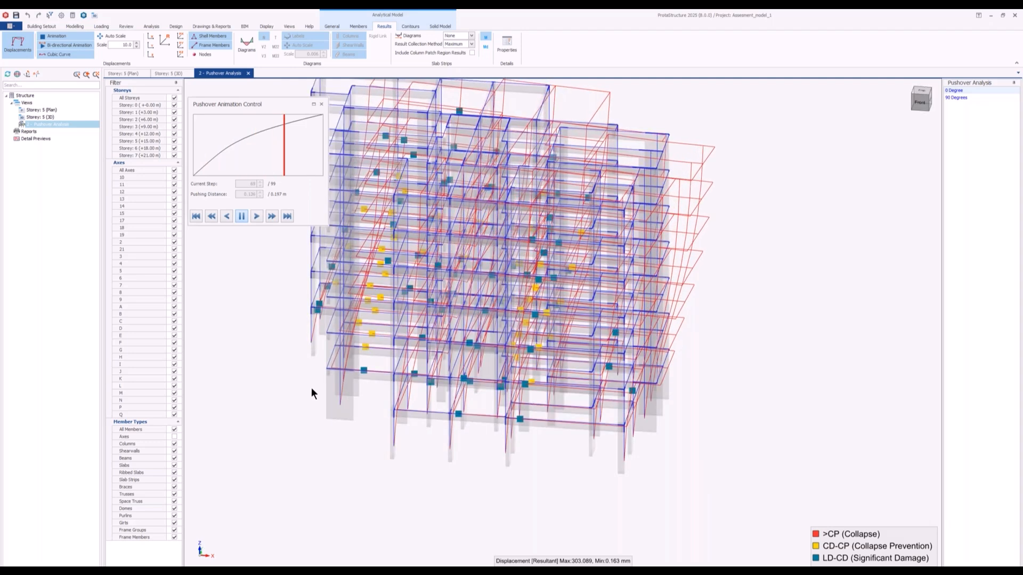
left_click(322, 104)
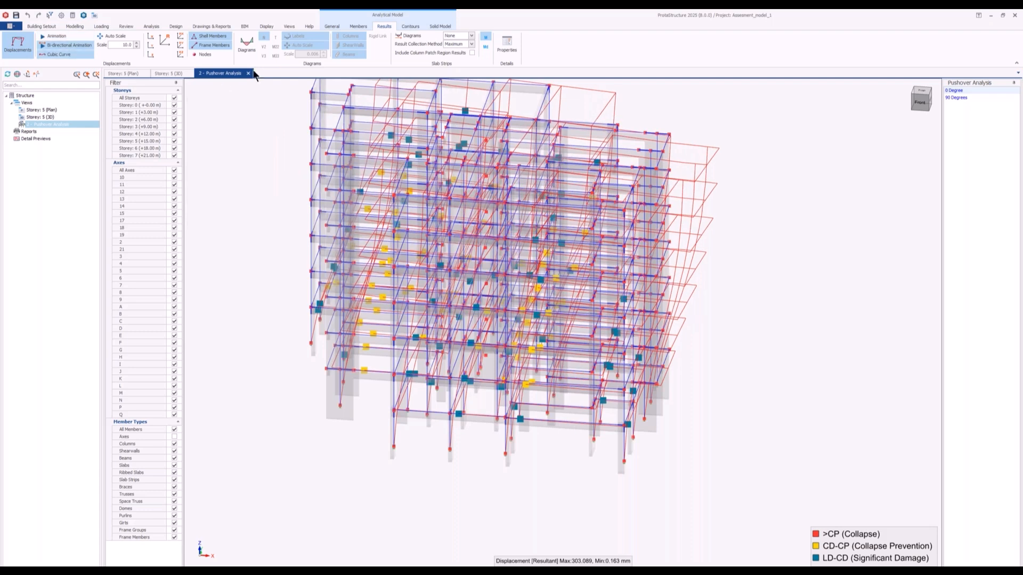
left_click(248, 73)
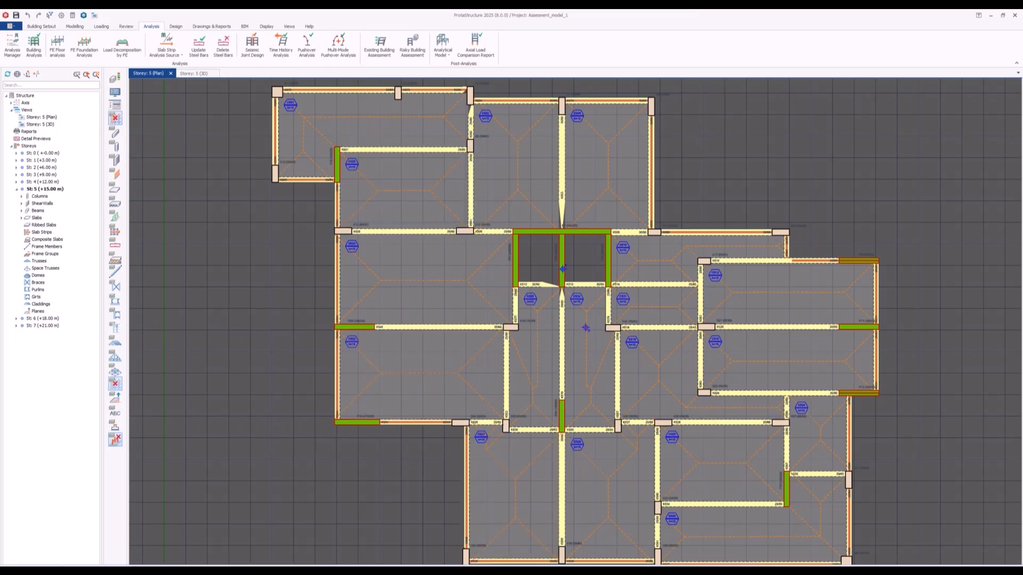
Step: Switch to the PowerPoint presentation and start the slide show from the "Outstanding New Features -Live Demonstration-" slide
key("alt+Tab")
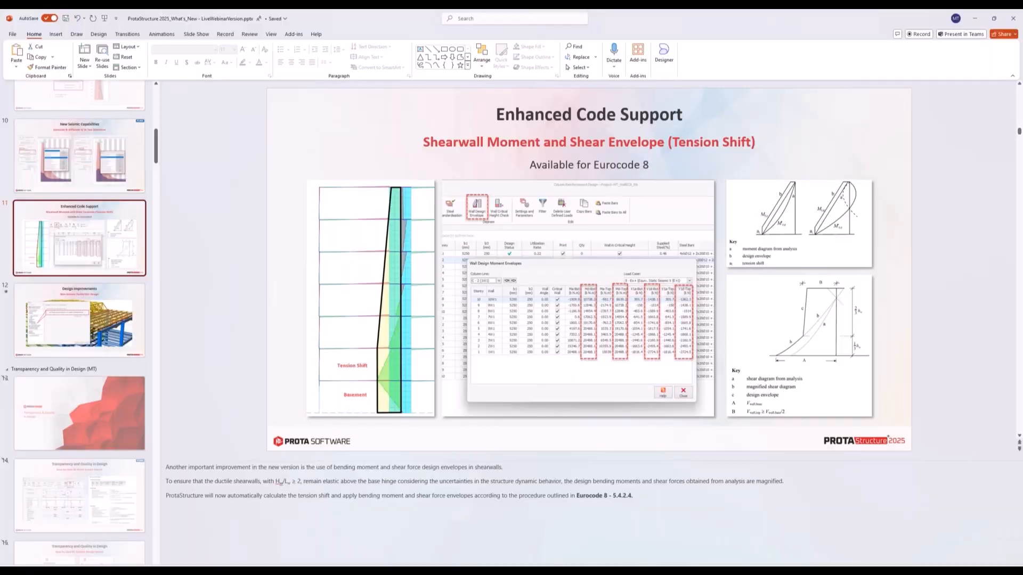
scroll(50, 195, "up", 1)
scroll(50, 194, "up", 5)
left_click(62, 179)
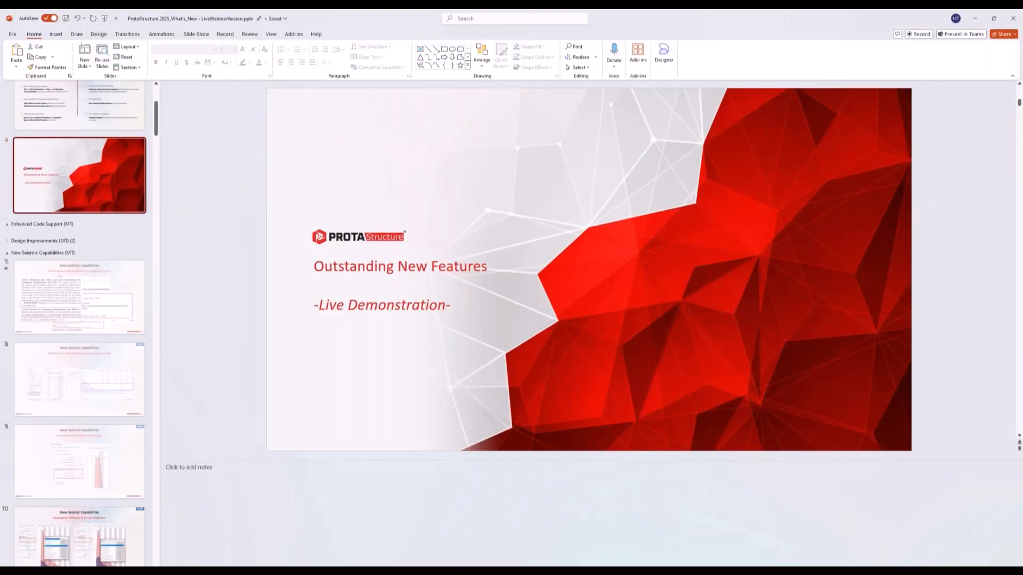
key("shift+F5")
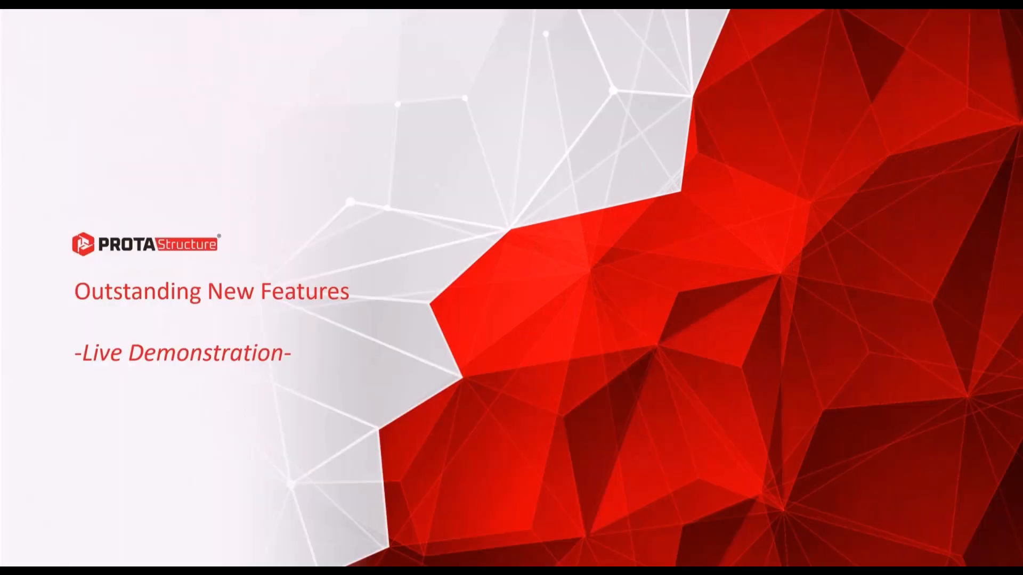
Step: Advance the slide show to the Advanced Earthquake Engineering slide on improved assessment workflow and algorithms
key("Right")
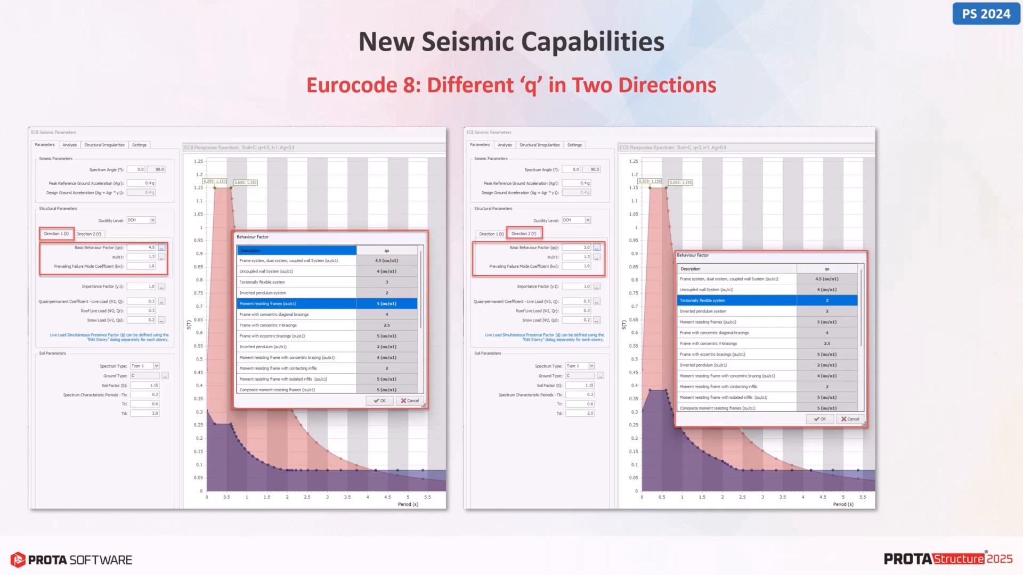
key("Right")
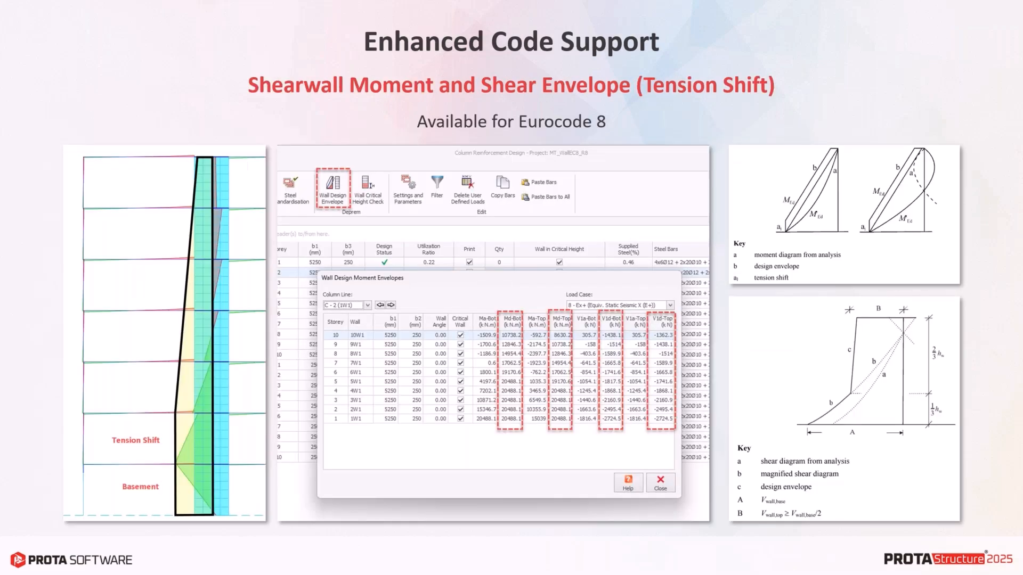
key("Right")
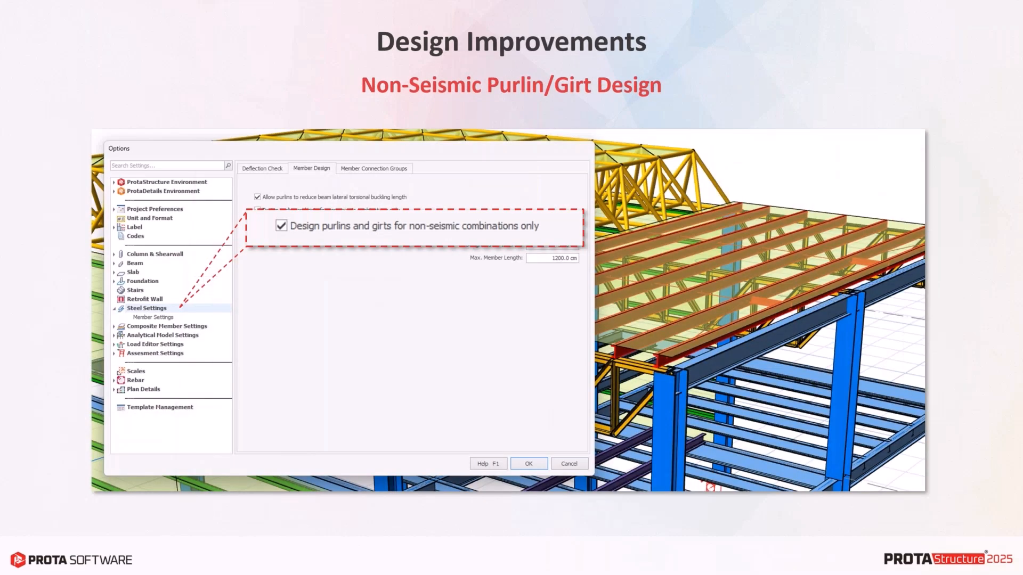
key("Right")
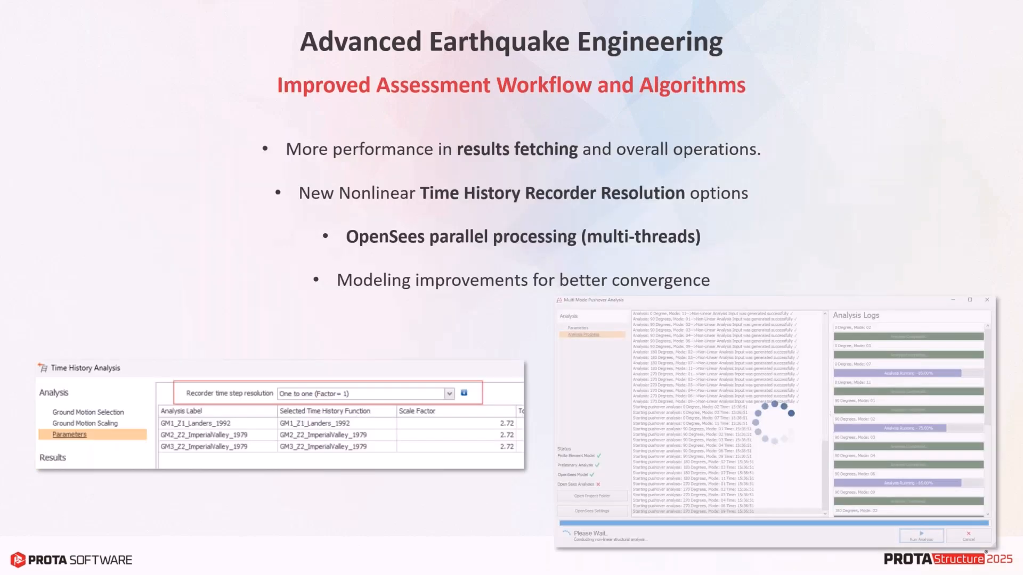